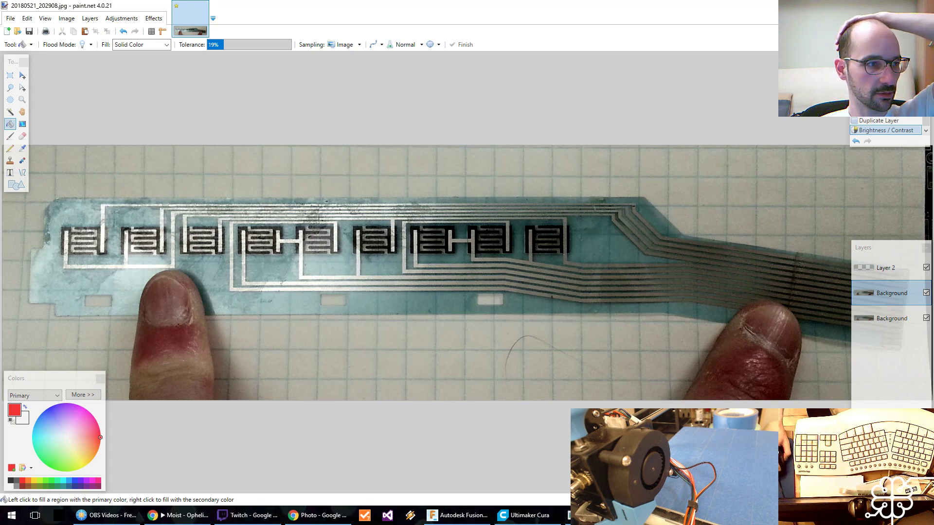
# Switch to the OBS settings and review the audio, advanced, general, stream and output options.
pyautogui.moveTo(0, 78); pyautogui.dragTo(423, 80)
pyautogui.click(221, 176)
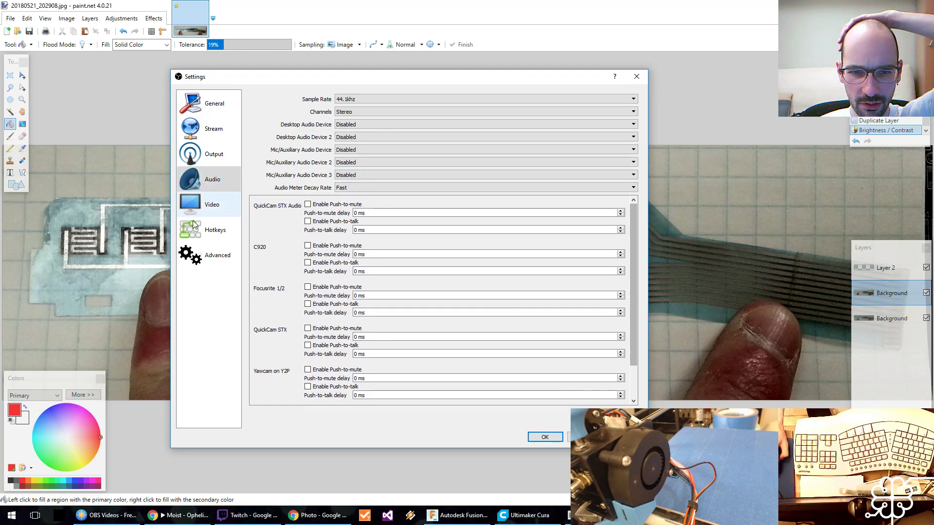
pyautogui.click(206, 252)
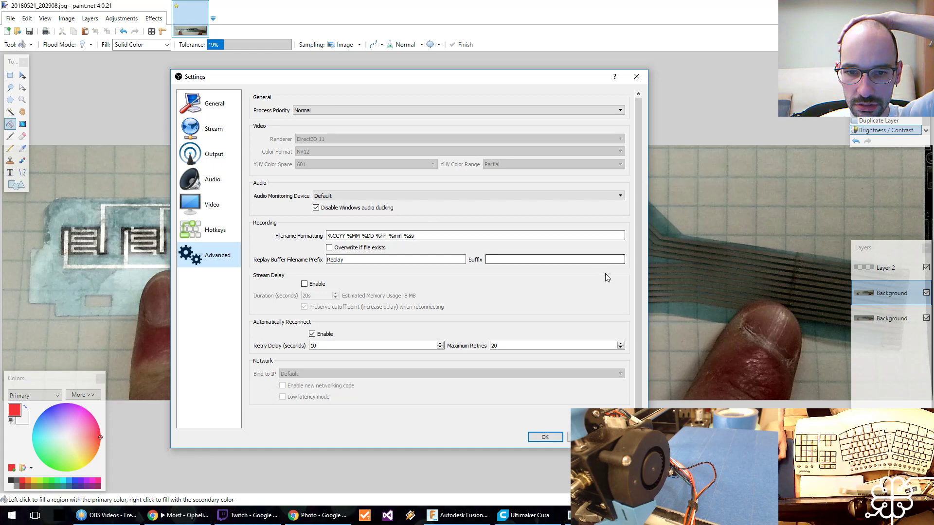
pyautogui.scroll(-1, 640, 286)
pyautogui.click(204, 102)
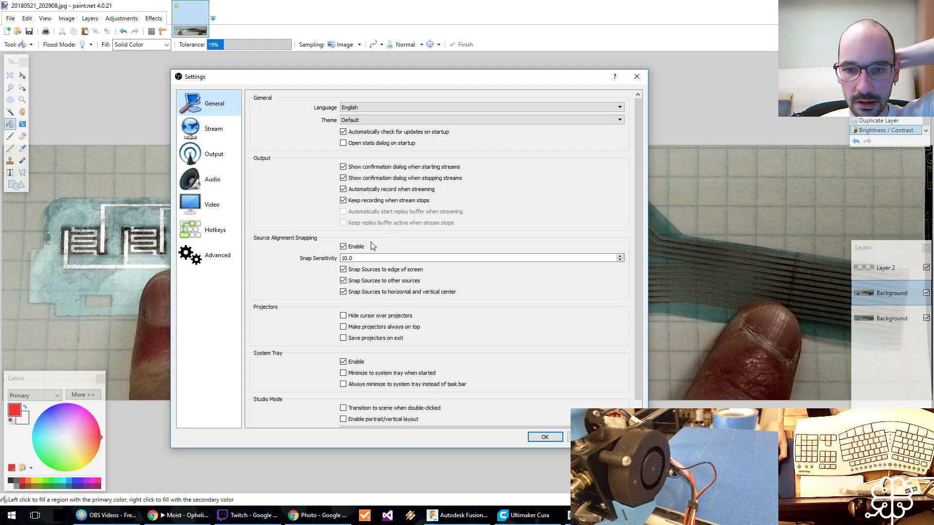
pyautogui.scroll(-2, 372, 246)
pyautogui.scroll(2, 372, 245)
pyautogui.click(210, 129)
pyautogui.click(209, 156)
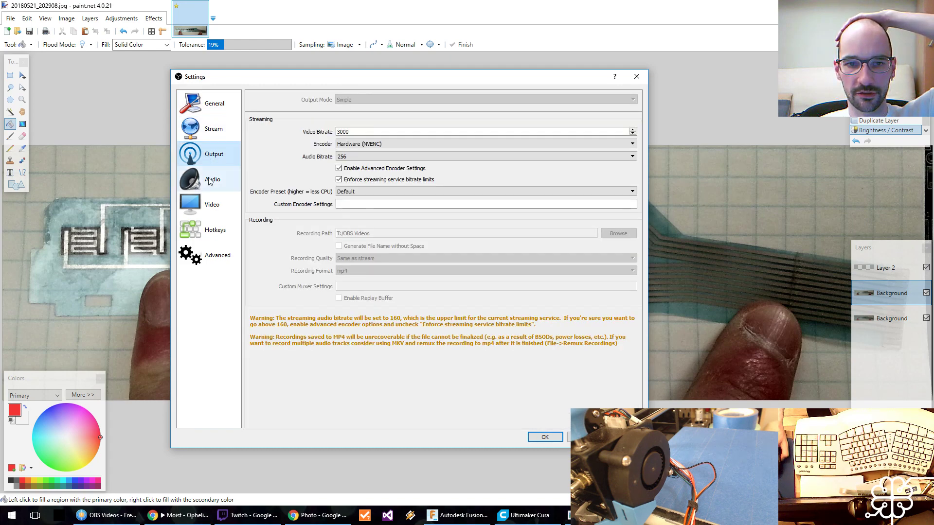
# Check the OBS audio, video, hotkey and advanced settings, including the audio monitoring device choices, and close the settings.
pyautogui.click(212, 179)
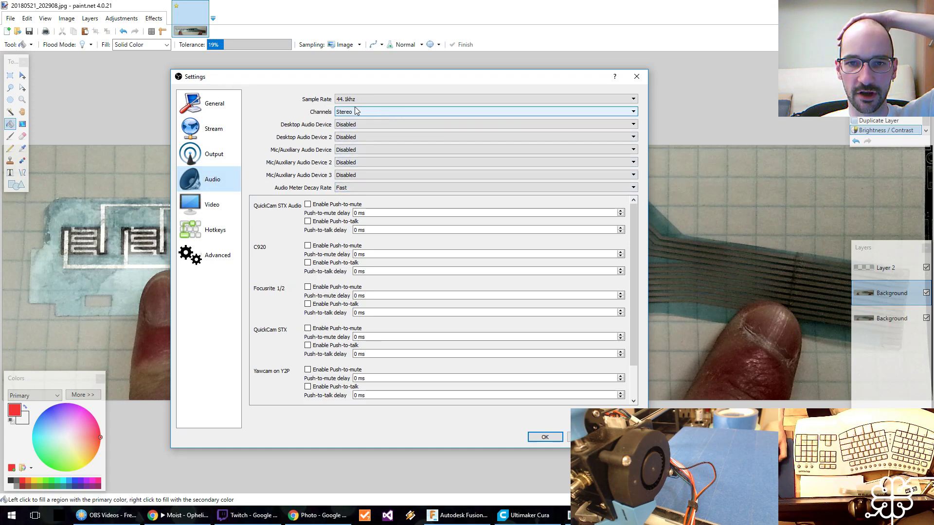
pyautogui.click(192, 215)
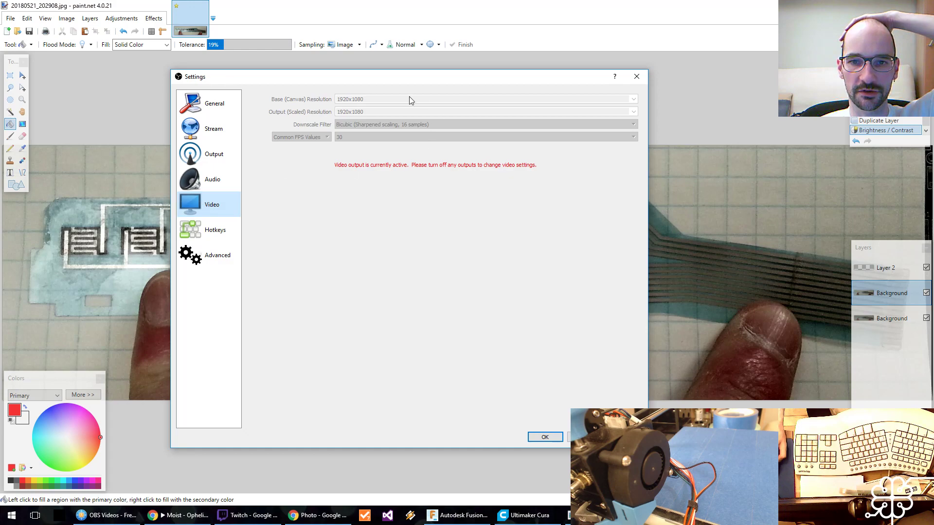
pyautogui.click(209, 236)
pyautogui.click(212, 253)
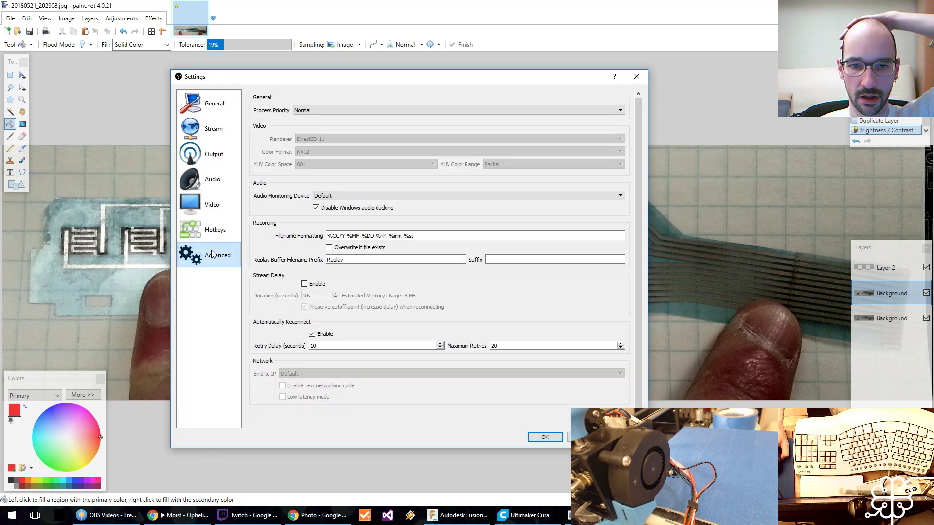
pyautogui.click(367, 196)
pyautogui.click(367, 199)
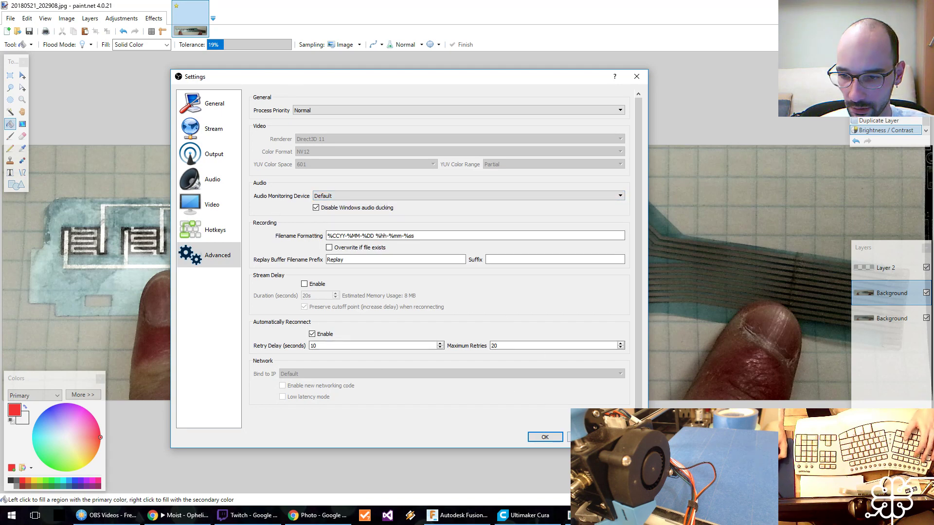
pyautogui.click(545, 437)
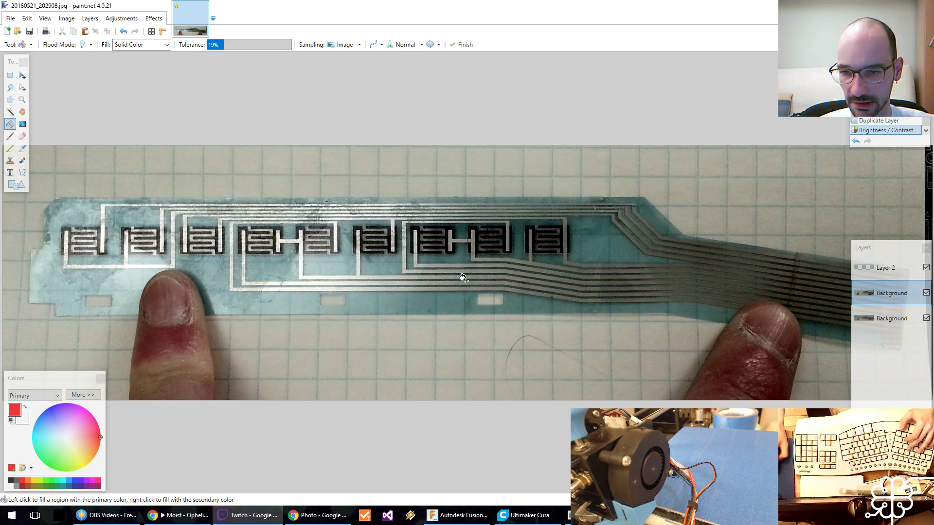
# Apply brightness 49 and contrast 78 to the lower Background layer while the upper one is hidden, and show the upper Background layer again.
pyautogui.click(926, 293)
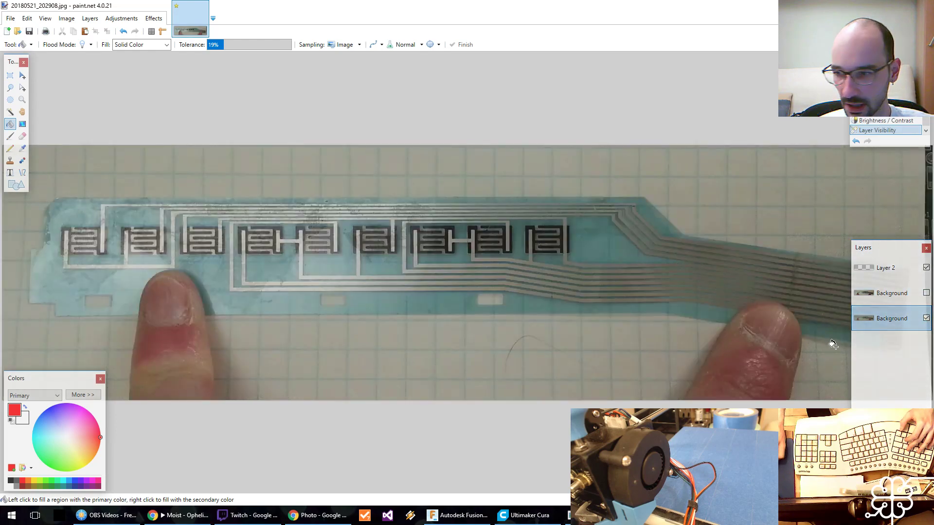
pyautogui.click(121, 18)
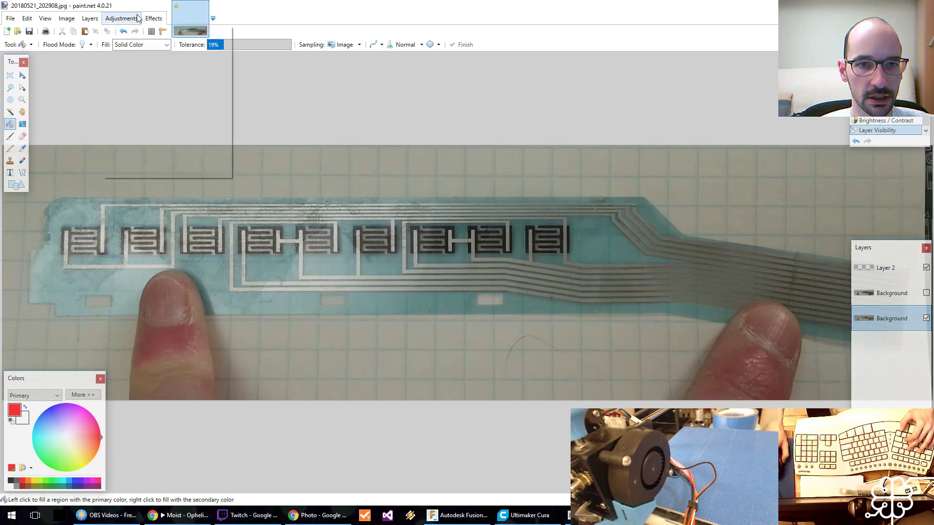
pyautogui.click(146, 54)
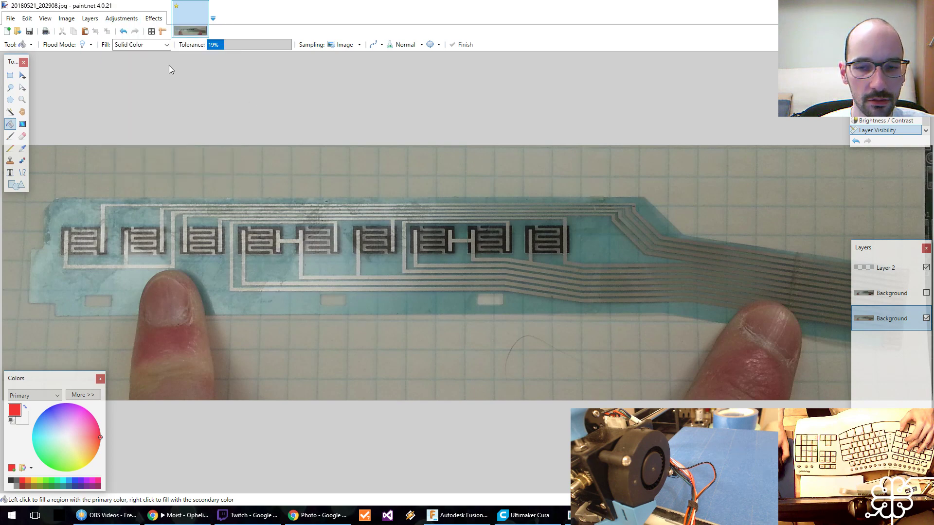
pyautogui.moveTo(458, 319); pyautogui.dragTo(453, 336)
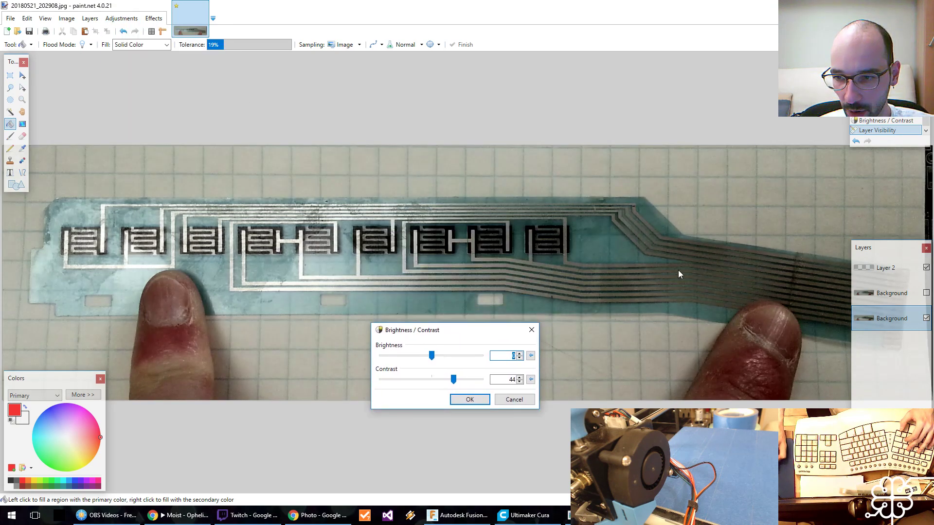
pyautogui.moveTo(457, 384); pyautogui.dragTo(472, 382)
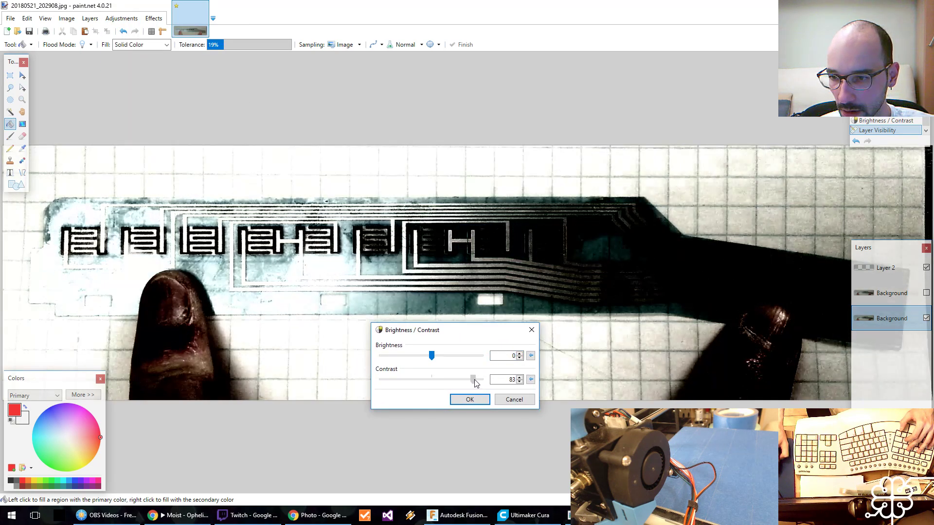
pyautogui.moveTo(434, 356); pyautogui.dragTo(455, 359)
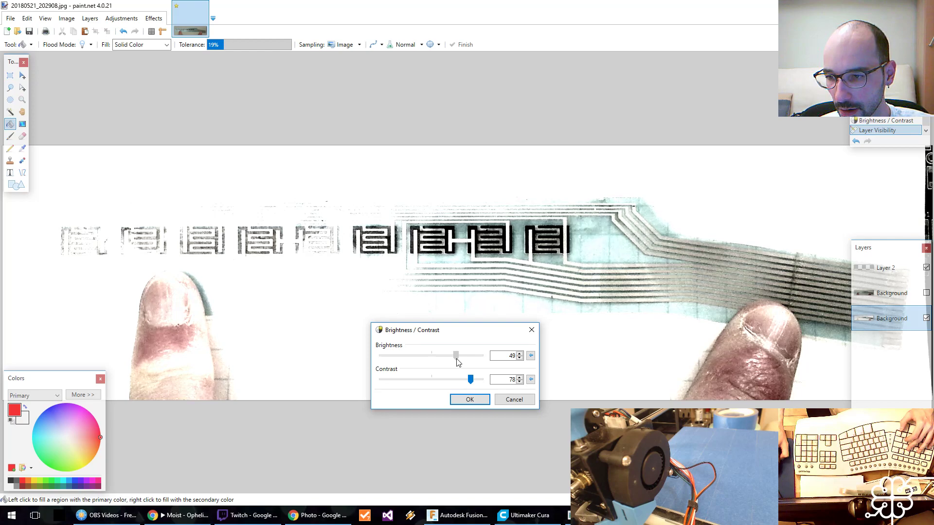
pyautogui.click(469, 399)
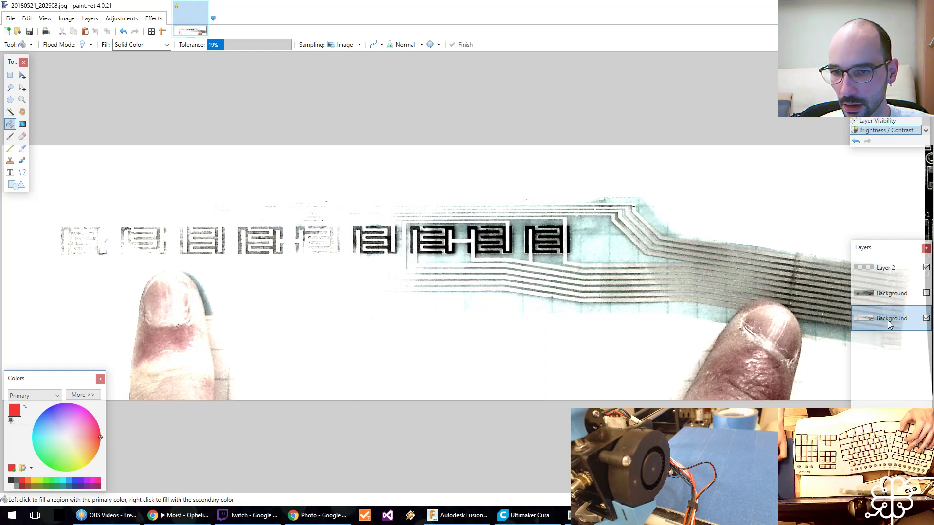
pyautogui.click(891, 293)
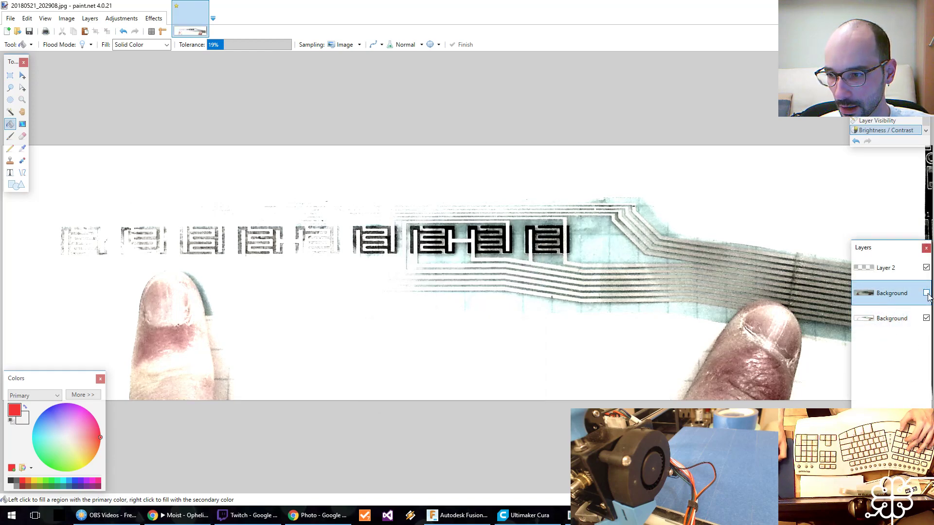
pyautogui.click(926, 293)
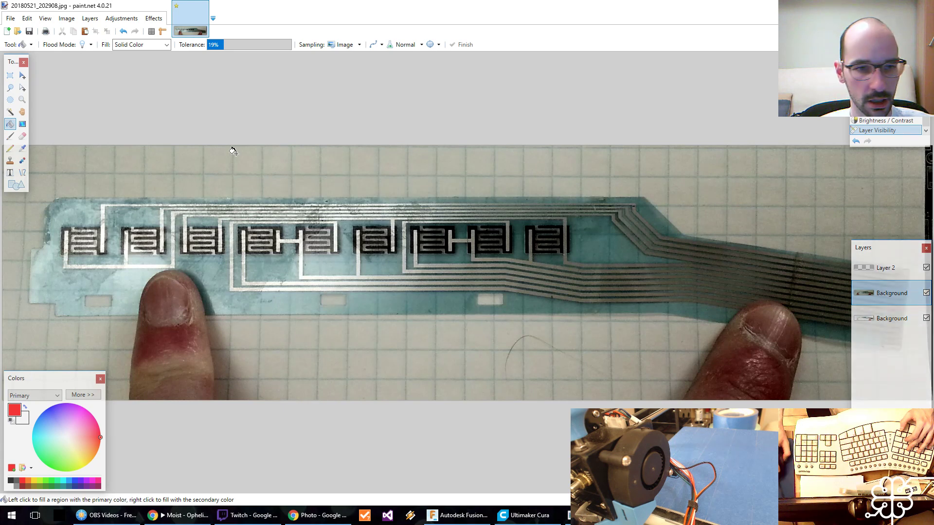
# Set the Eraser to brush width 400 with 0% hardness and expand the colour settings.
pyautogui.click(22, 136)
pyautogui.tripleClick(120, 45)
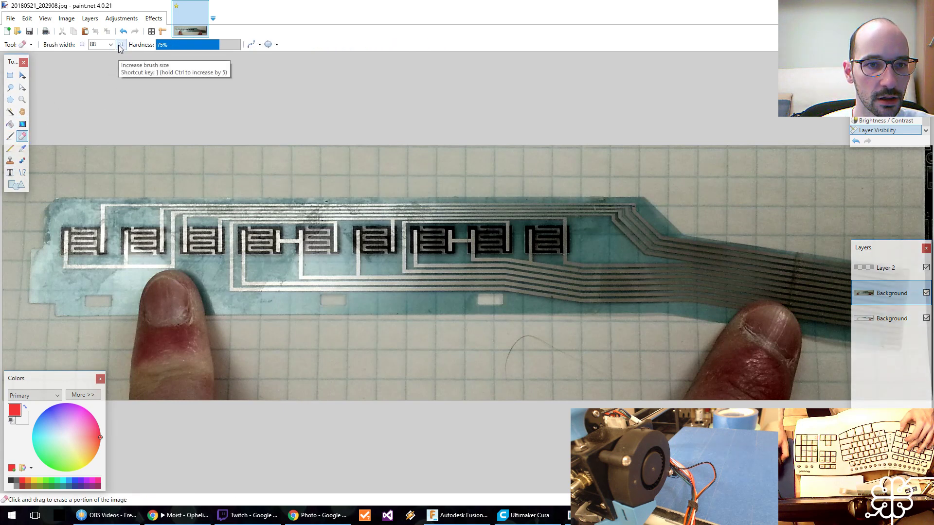
pyautogui.click(120, 47)
pyautogui.moveTo(168, 48); pyautogui.dragTo(145, 50)
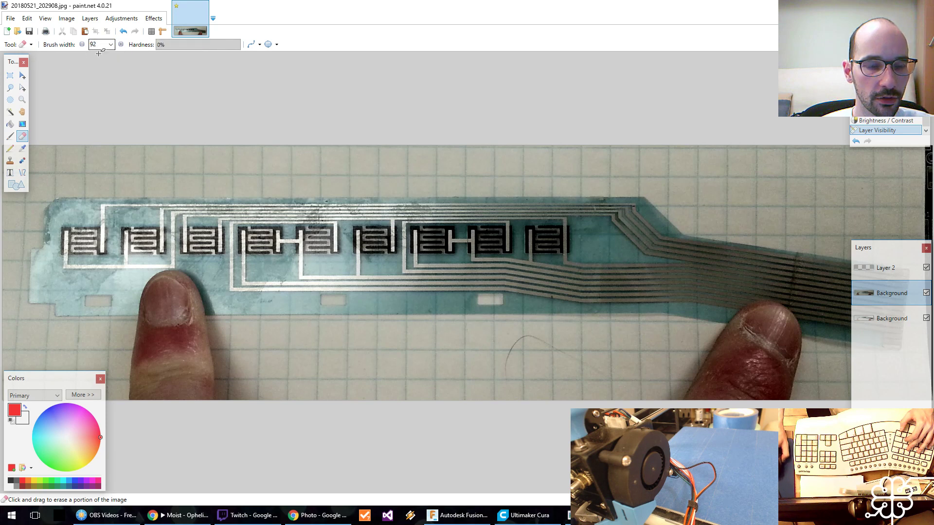
pyautogui.click(84, 395)
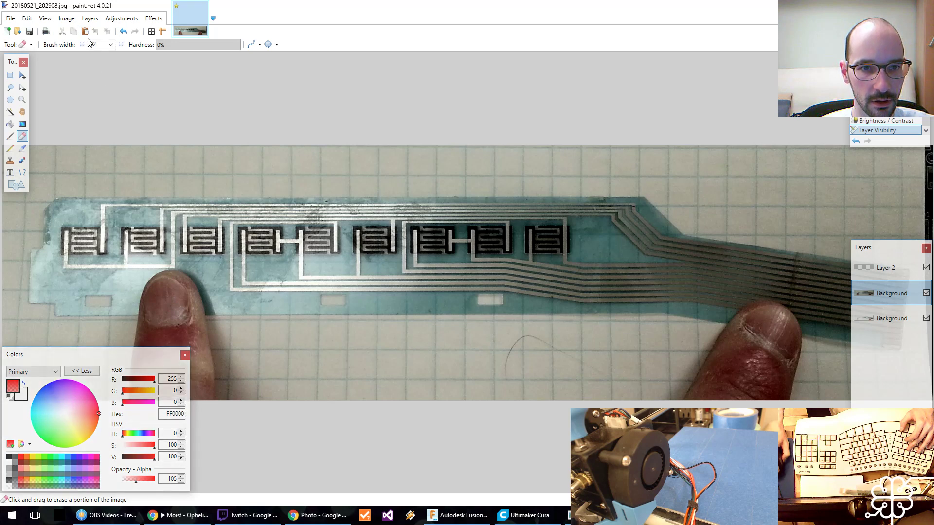
pyautogui.click(110, 44)
pyautogui.scroll(-5, 103, 146)
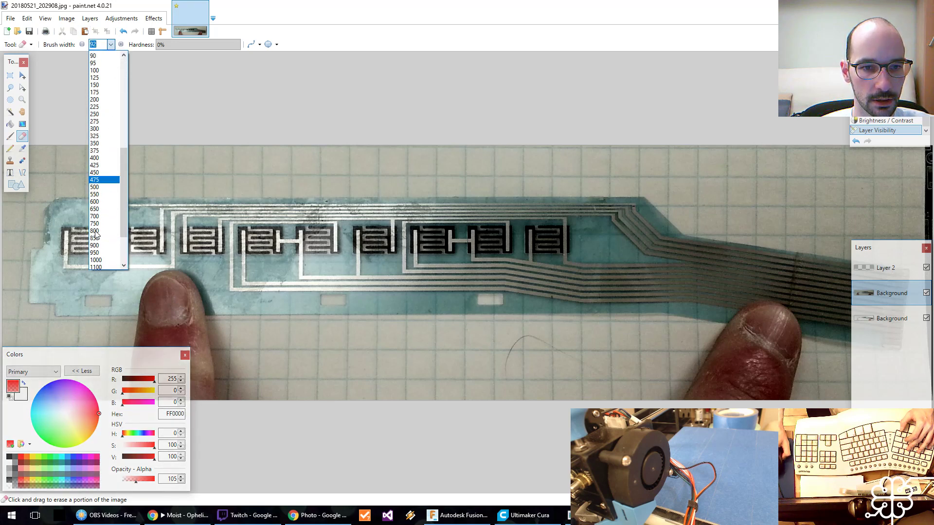
pyautogui.click(97, 127)
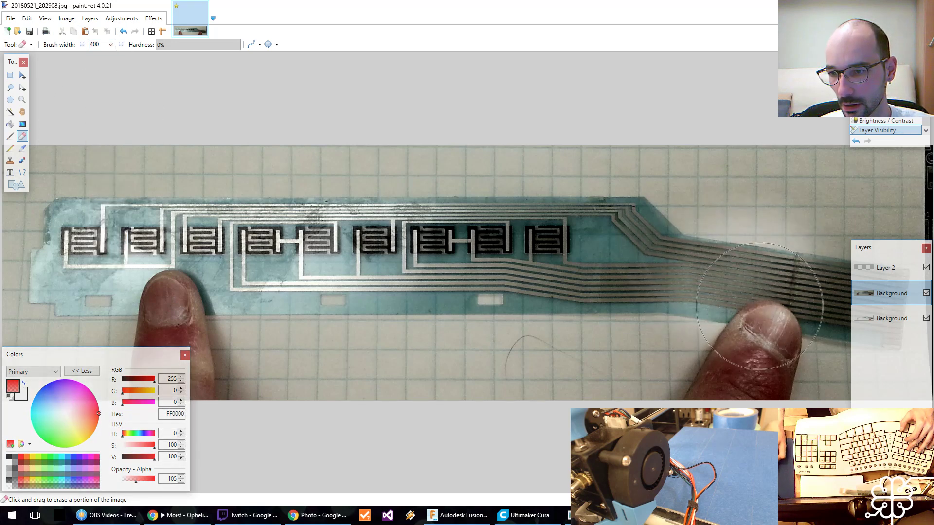
# Softly erase the upper Background layer over the ribbon traces and right-hand part of the circuit, undoing the last stroke.
pyautogui.moveTo(833, 297)
pyautogui.mouseDown()
pyautogui.moveTo(866, 229)
pyautogui.moveTo(696, 267)
pyautogui.moveTo(608, 243)
pyautogui.moveTo(559, 248)
pyautogui.mouseUp()
pyautogui.moveTo(773, 272)
pyautogui.mouseDown()
pyautogui.moveTo(798, 331)
pyautogui.moveTo(898, 255)
pyautogui.mouseUp()
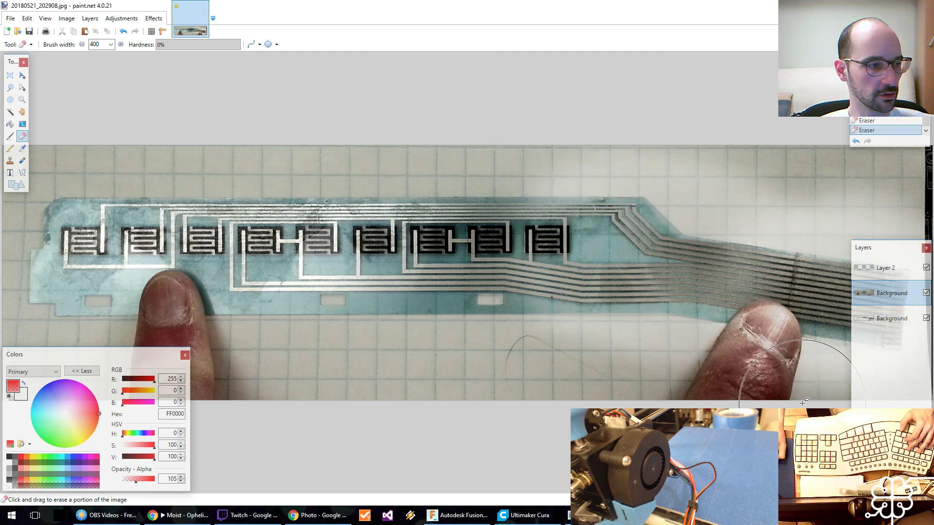
pyautogui.moveTo(869, 294)
pyautogui.mouseDown()
pyautogui.moveTo(870, 271)
pyautogui.moveTo(883, 294)
pyautogui.mouseUp()
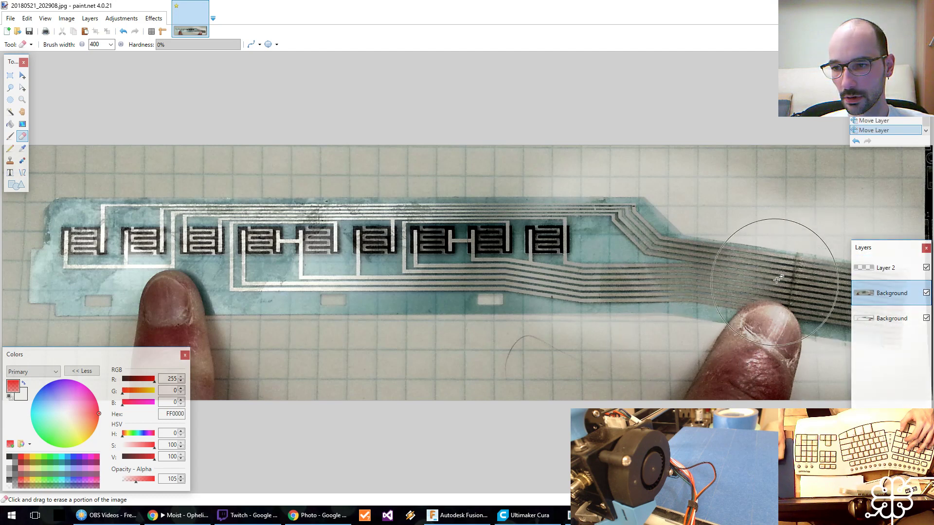
pyautogui.moveTo(747, 284)
pyautogui.mouseDown()
pyautogui.moveTo(739, 295)
pyautogui.moveTo(815, 312)
pyautogui.moveTo(721, 260)
pyautogui.moveTo(669, 326)
pyautogui.moveTo(607, 278)
pyautogui.moveTo(485, 291)
pyautogui.moveTo(507, 240)
pyautogui.moveTo(643, 317)
pyautogui.moveTo(640, 239)
pyautogui.mouseUp()
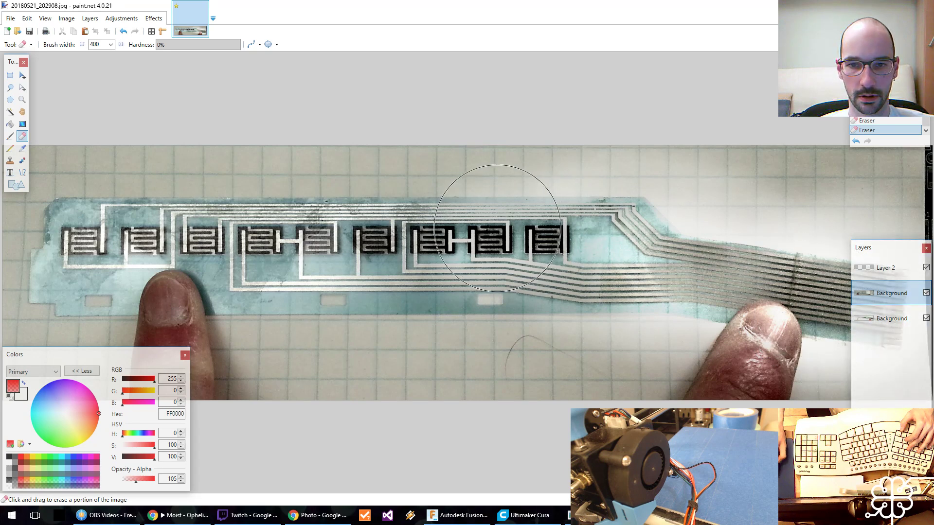
pyautogui.hotkey('ctrl', 'z')
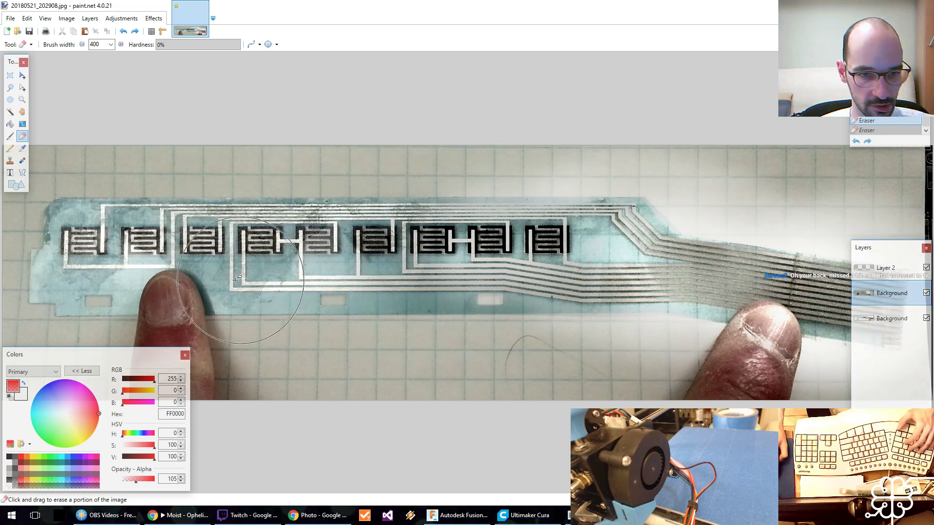
# Set the primary colour to opaque black (000000) and ready the Line/Curve tool at the circuit's leftmost contact pads.
pyautogui.click(22, 172)
pyautogui.click(9, 457)
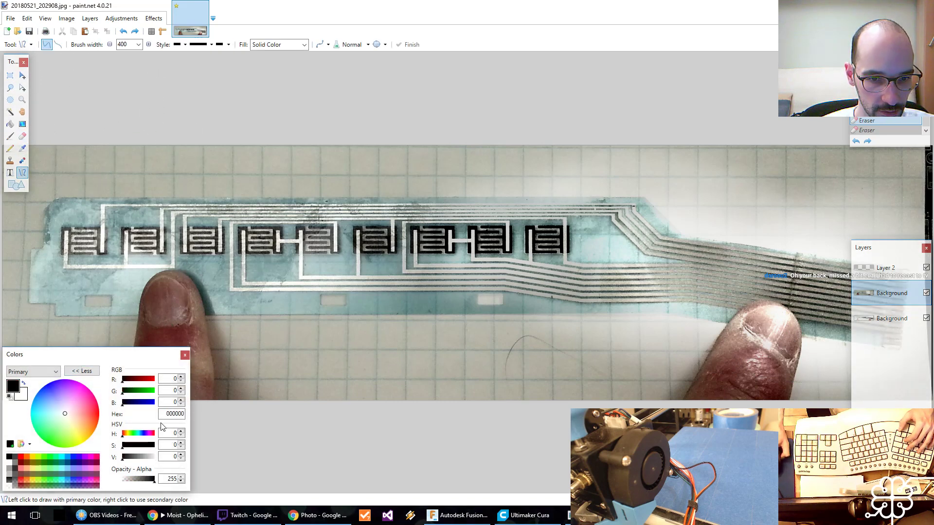
pyautogui.press('z')
pyautogui.click(113, 288)
pyautogui.click(112, 288)
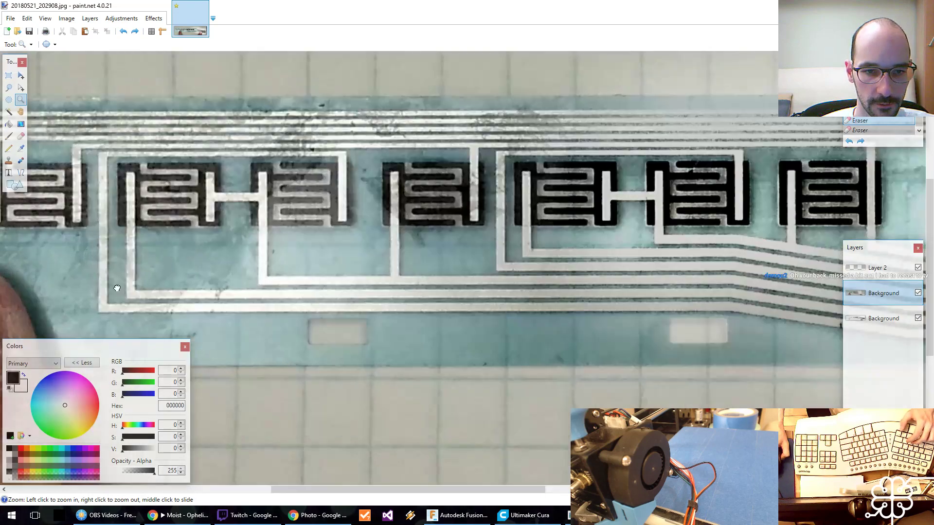
pyautogui.moveTo(113, 290); pyautogui.dragTo(664, 298, button='middle')
pyautogui.click(8, 160)
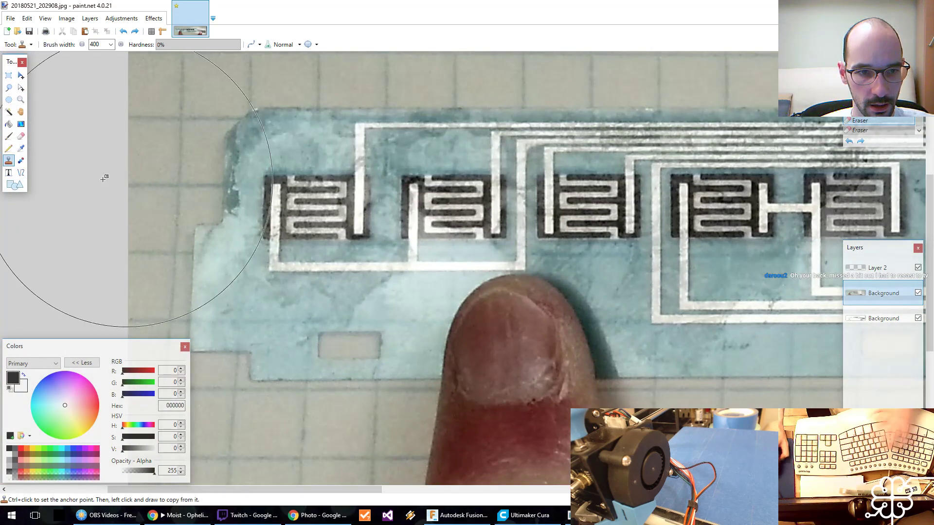
pyautogui.click(20, 173)
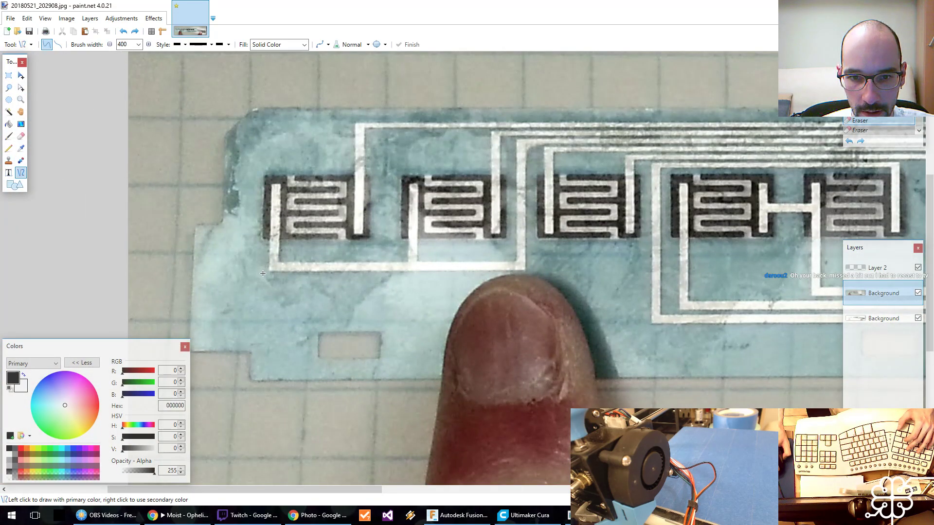
# Undo a test line drawn under the leftmost pads at width 400, and set the line's brush width to 1.
pyautogui.moveTo(262, 273); pyautogui.dragTo(473, 278)
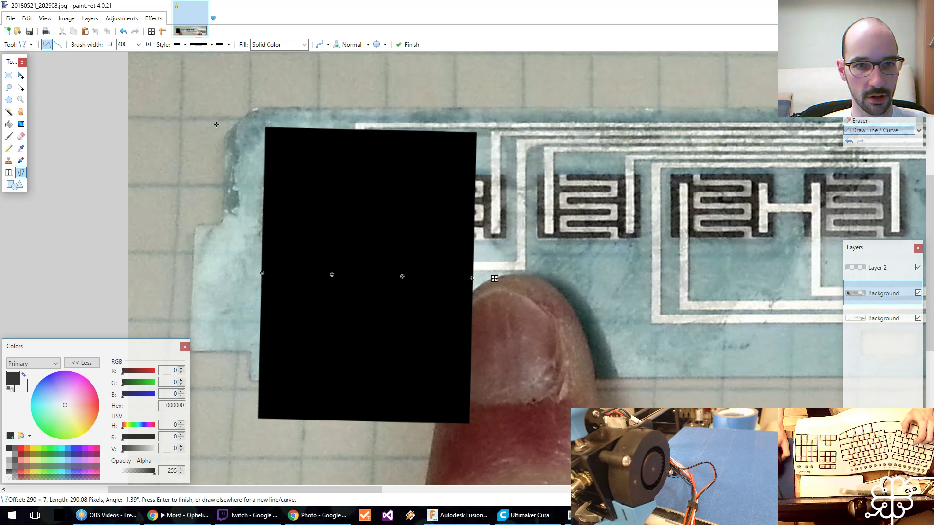
pyautogui.hotkey('ctrl', 'z')
pyautogui.click(138, 44)
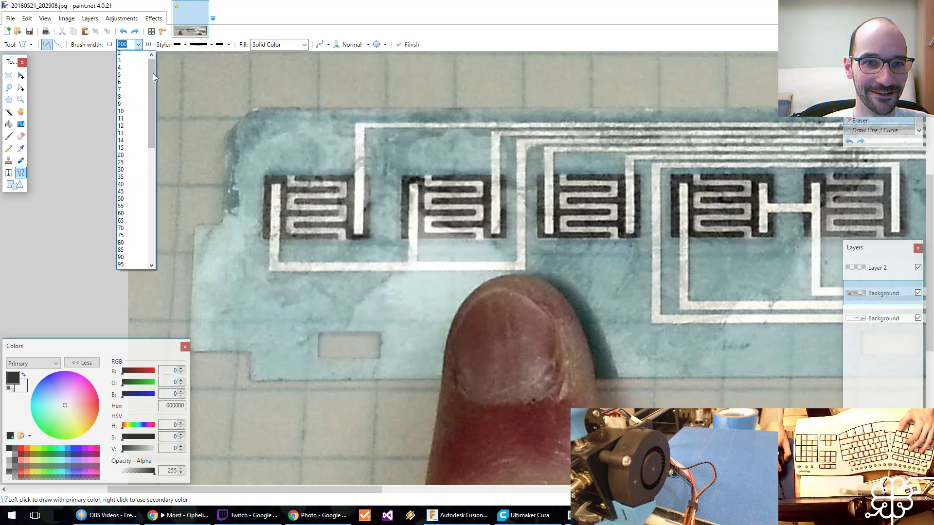
pyautogui.moveTo(153, 73); pyautogui.dragTo(153, 65)
pyautogui.click(134, 54)
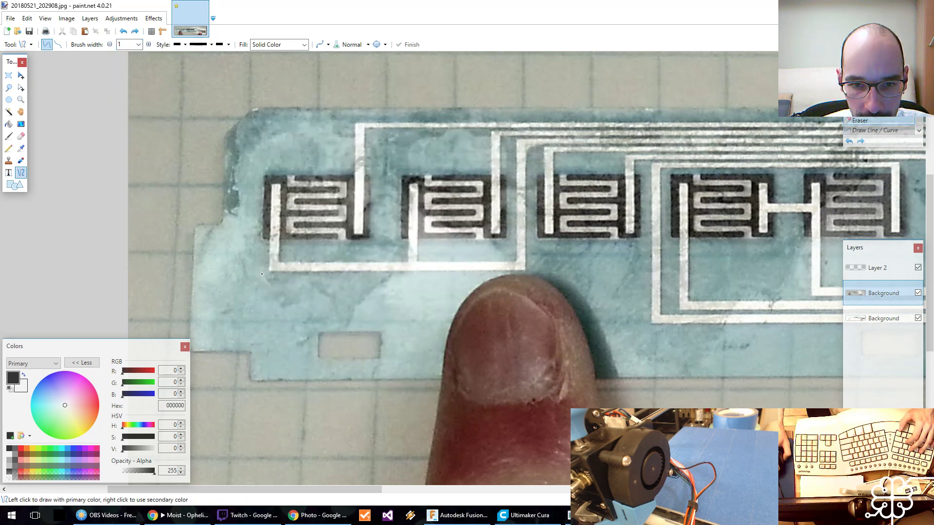
# Draw thin black lines along the lower and upper edges of the horizontal trace beneath the two leftmost contact pads.
pyautogui.moveTo(262, 274); pyautogui.dragTo(559, 271)
pyautogui.moveTo(262, 274)
pyautogui.mouseDown()
pyautogui.moveTo(261, 296)
pyautogui.moveTo(268, 272)
pyautogui.moveTo(538, 271)
pyautogui.mouseUp()
pyautogui.hotkey('ctrl', 'z')
pyautogui.hotkey('ctrl', 'z')
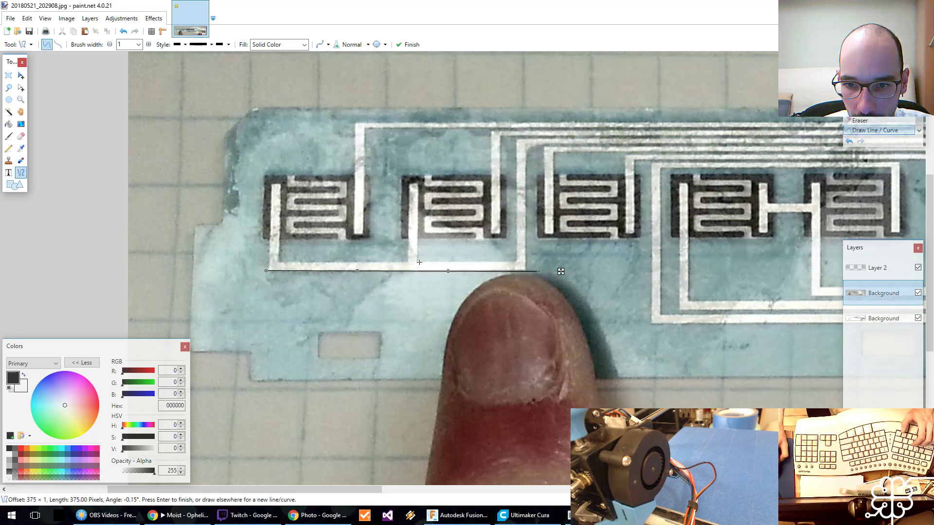
pyautogui.moveTo(417, 262); pyautogui.dragTo(515, 263)
pyautogui.moveTo(408, 261); pyautogui.dragTo(277, 262)
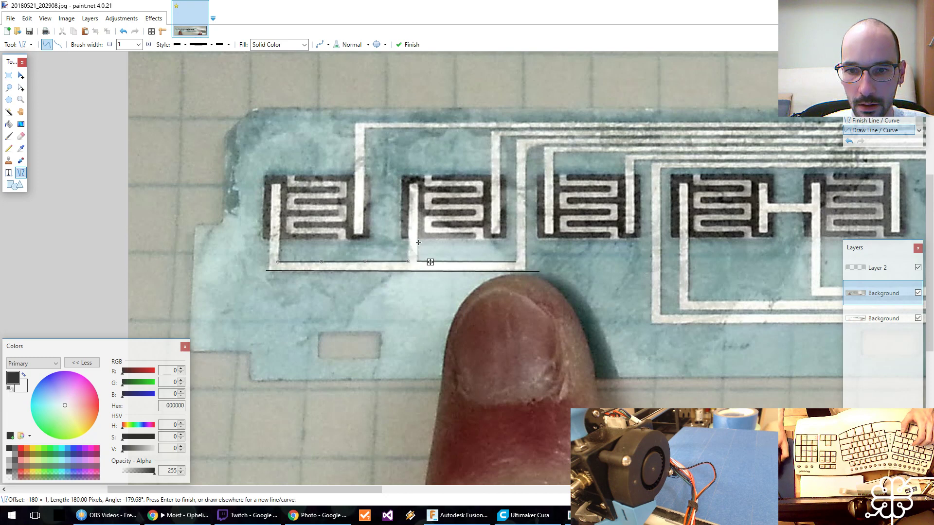
# Draw black vertical lines along both edges of the second pad's stem and the inner edge of the first pad's stem, and finish them.
pyautogui.moveTo(417, 240)
pyautogui.mouseDown()
pyautogui.moveTo(417, 261)
pyautogui.moveTo(408, 261)
pyautogui.mouseUp()
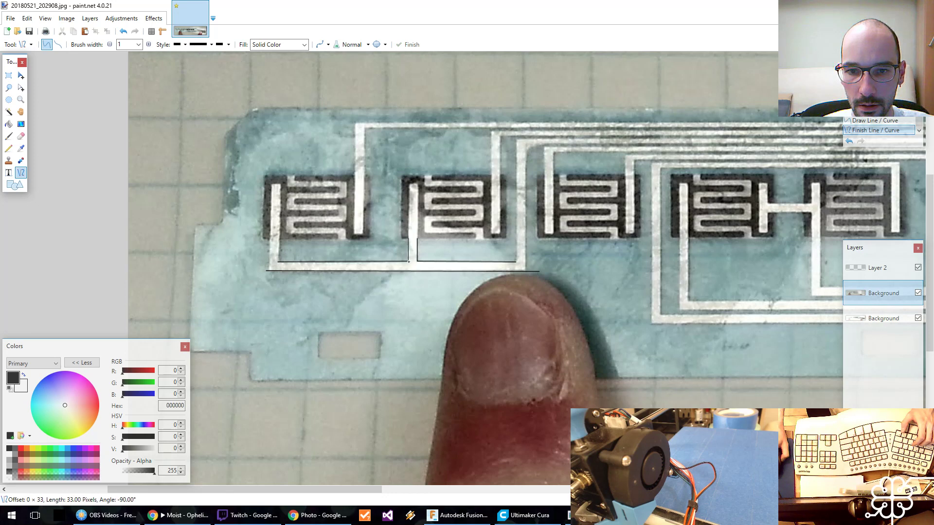
pyautogui.moveTo(279, 240); pyautogui.dragTo(278, 262)
pyautogui.hotkey('alt', 'Tab')
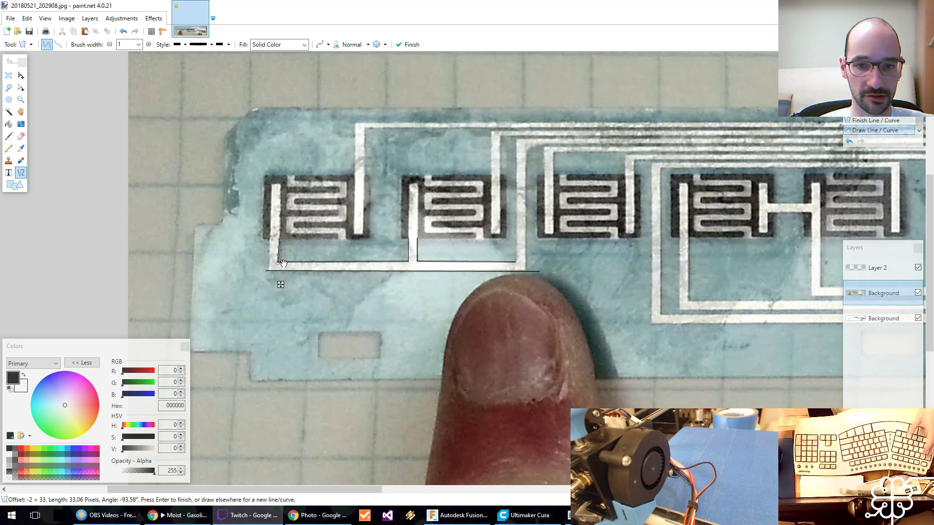
pyautogui.press('Return')
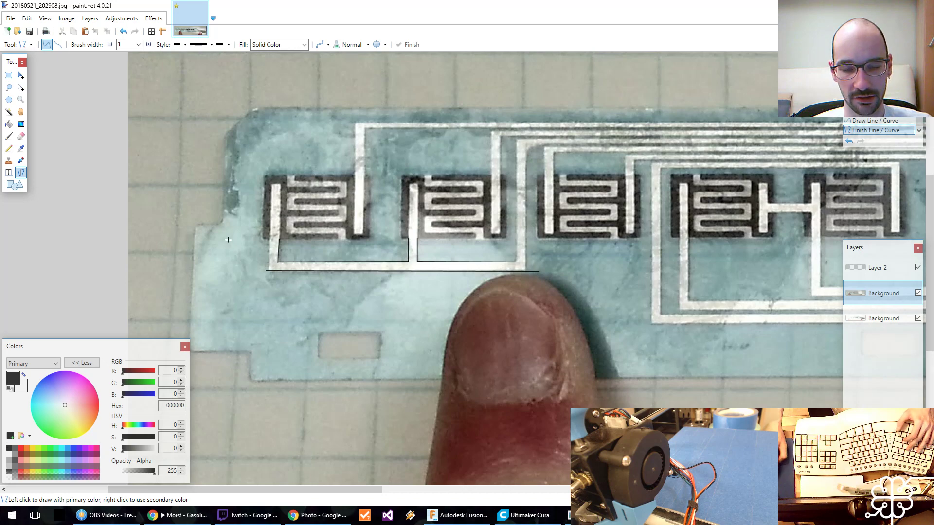
# Ready the Paint Bucket on Layer 2, undo the test fill, and set the primary colour to red (FF0000).
pyautogui.scroll(-1, 654, 289)
pyautogui.press('z')
pyautogui.keyDown('ctrl'); pyautogui.scroll(-6, 656, 205); pyautogui.keyUp('ctrl')
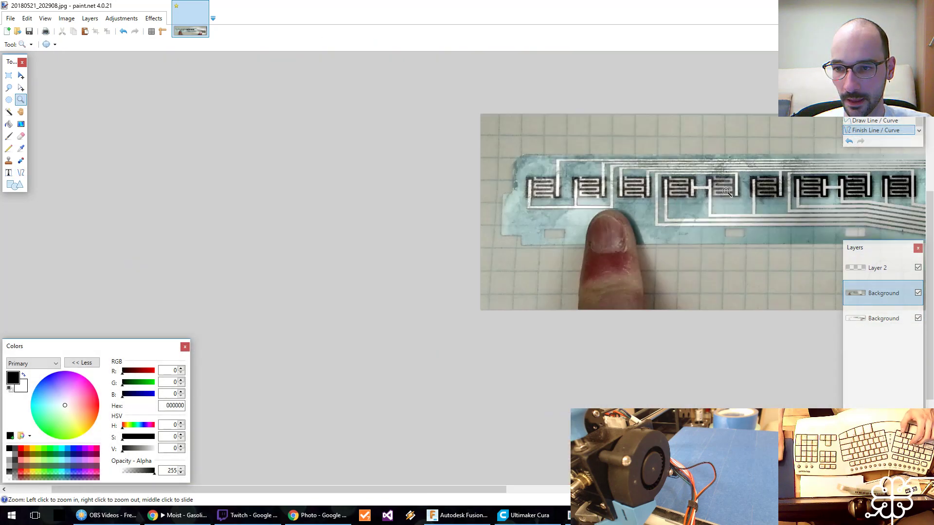
pyautogui.moveTo(717, 208); pyautogui.dragTo(335, 274, button='middle')
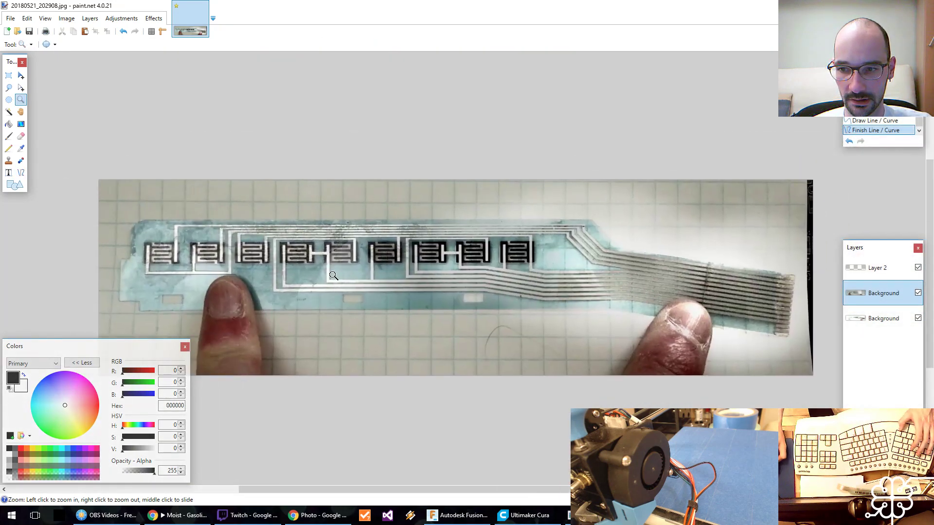
pyautogui.moveTo(403, 276); pyautogui.dragTo(425, 174, button='middle')
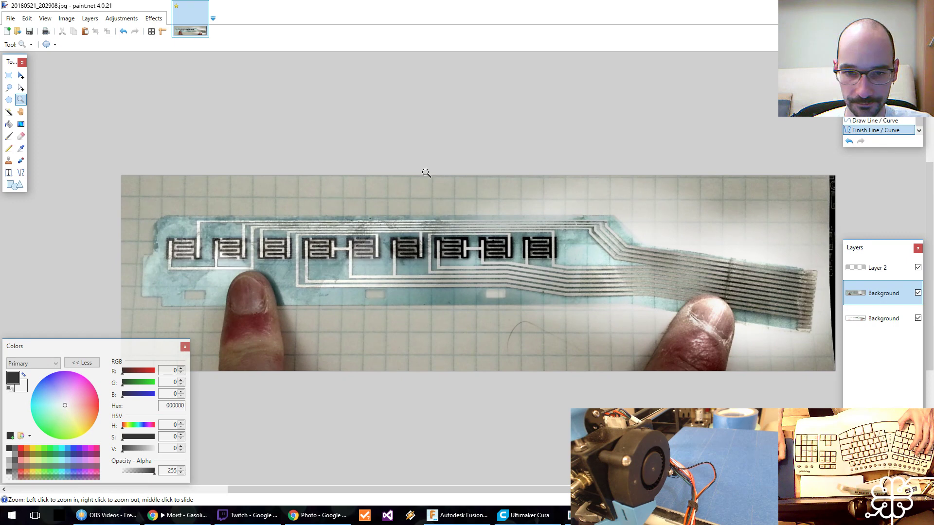
pyautogui.click(9, 124)
pyautogui.click(875, 267)
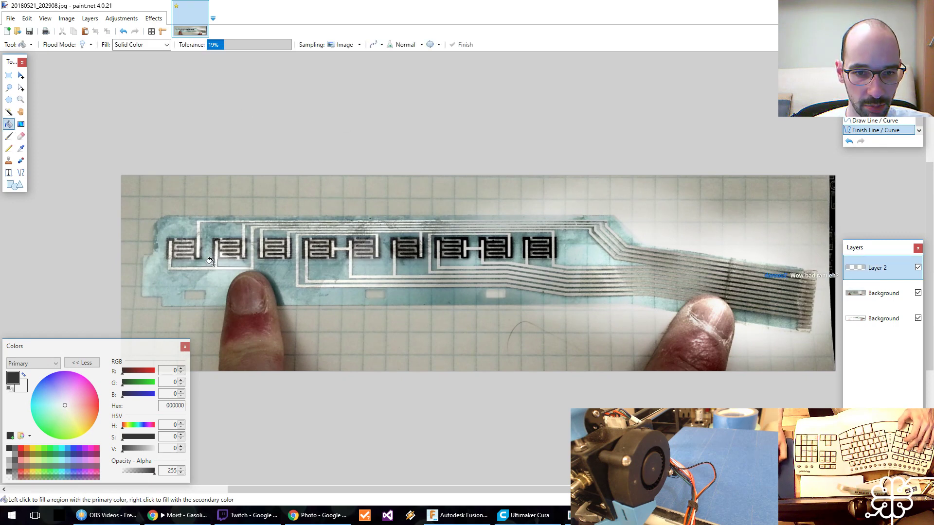
pyautogui.hotkey('ctrl', 'z')
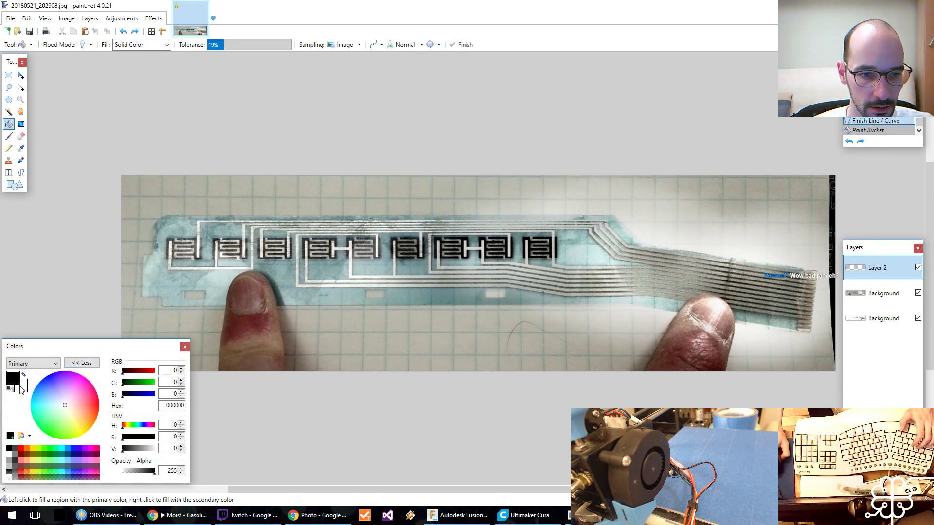
pyautogui.click(20, 448)
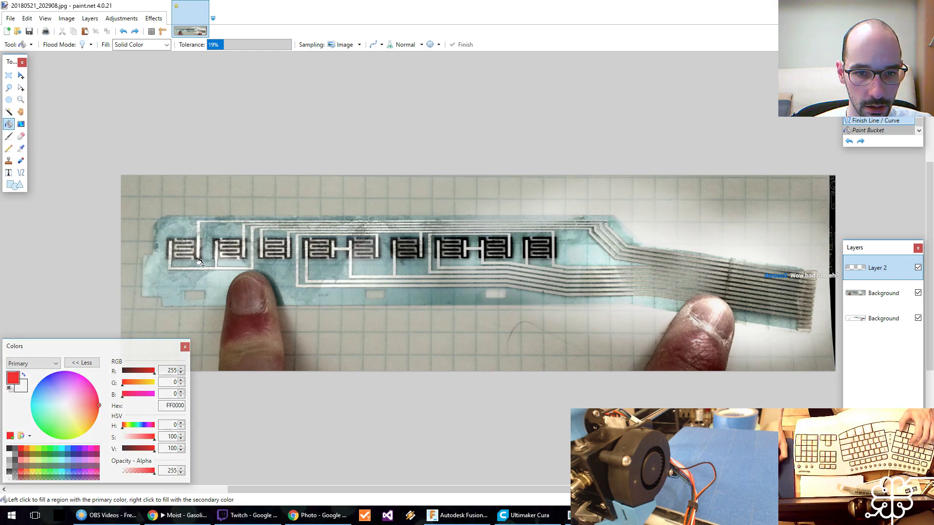
# Flood-fill the outlined trace beneath the two leftmost pads with red, raising the fill tolerance to 45%.
pyautogui.press('z')
pyautogui.click(218, 267)
pyautogui.press('f')
pyautogui.click(222, 267)
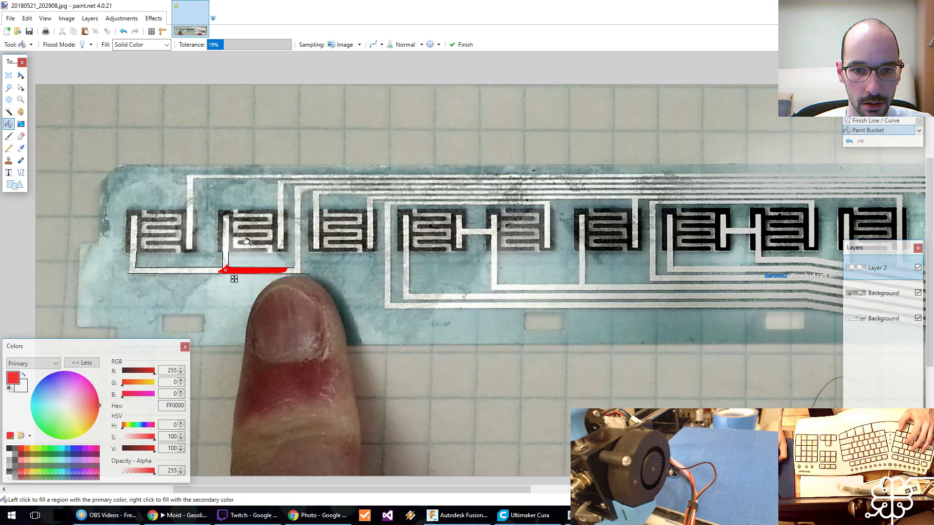
pyautogui.moveTo(223, 44); pyautogui.dragTo(246, 45)
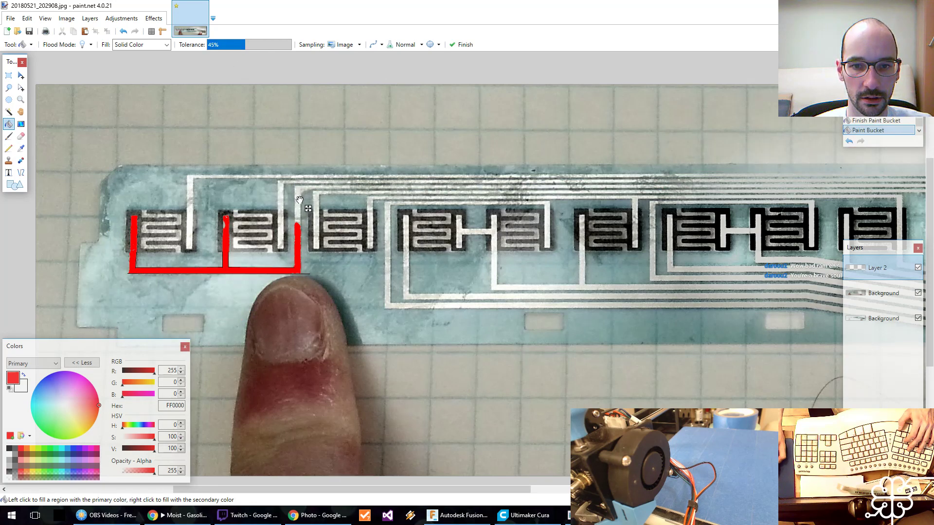
# Try a red fill on the trace's upper corner beside the second pad, lowering the tolerance to 23%, and undo it.
pyautogui.click(275, 98)
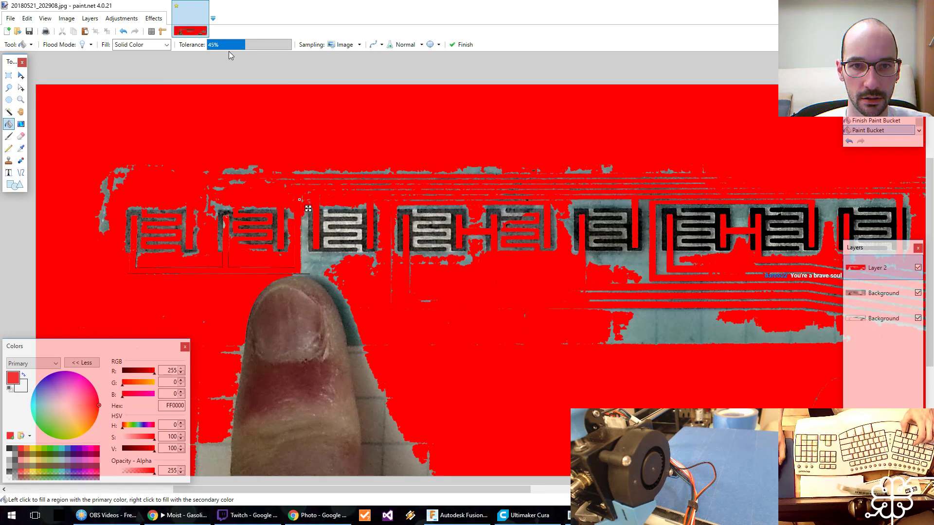
pyautogui.click(224, 44)
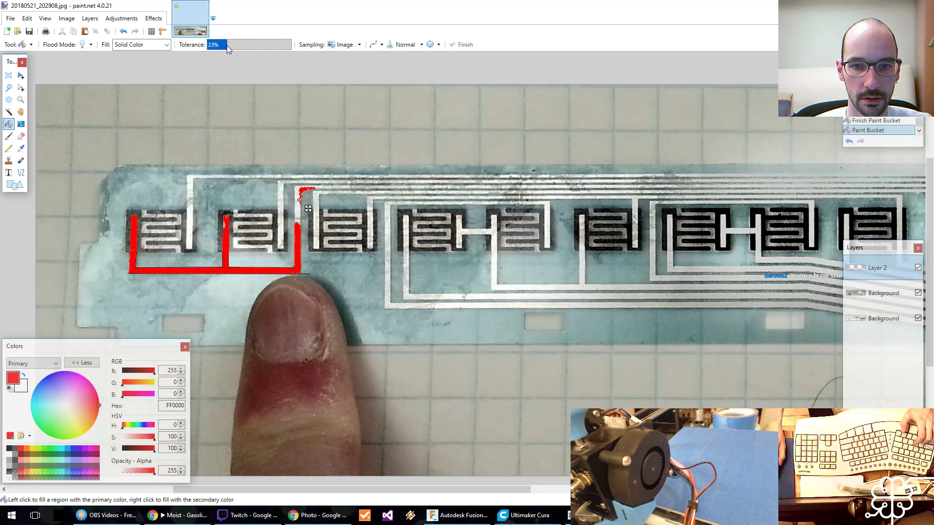
pyautogui.hotkey('ctrl', 'z')
pyautogui.hotkey('ctrl', 'z')
pyautogui.hotkey('ctrl', 'z')
pyautogui.hotkey('ctrl', 'z')
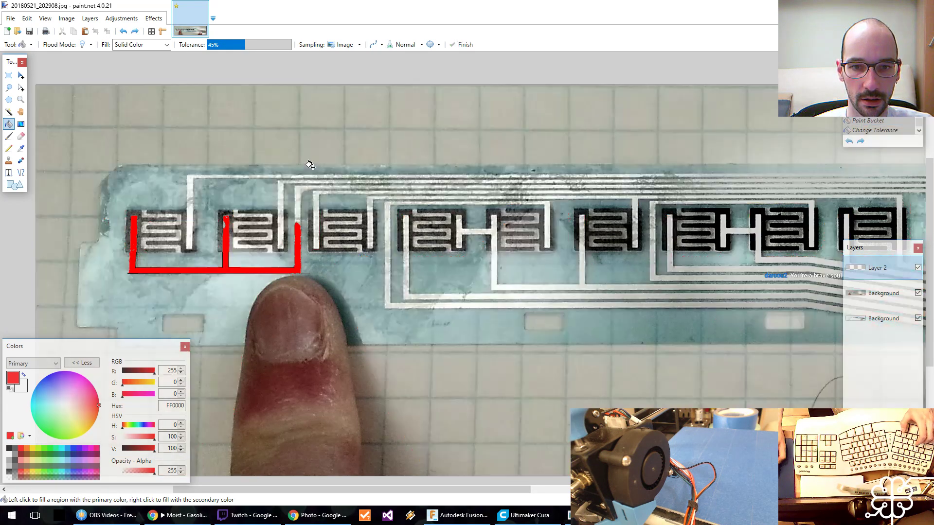
# Fill the trace's vertical section and upper corner beside the second pad with red, adjusting the tolerance to 43%.
pyautogui.click(295, 196)
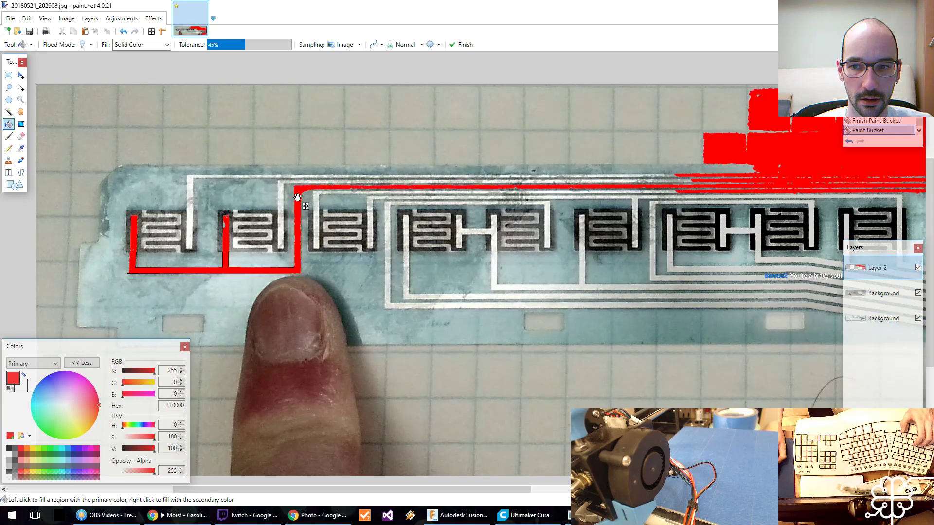
pyautogui.click(226, 45)
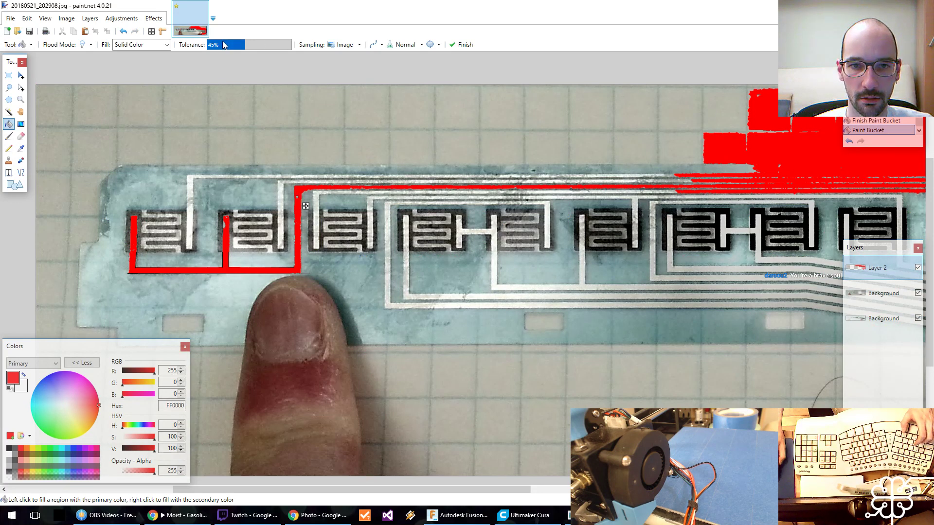
pyautogui.moveTo(226, 46); pyautogui.dragTo(231, 47)
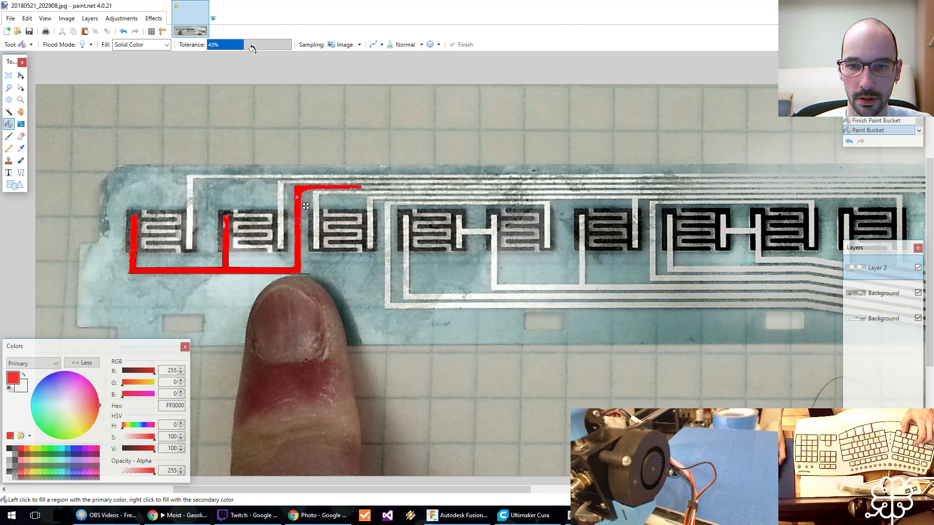
pyautogui.moveTo(252, 48); pyautogui.dragTo(252, 49)
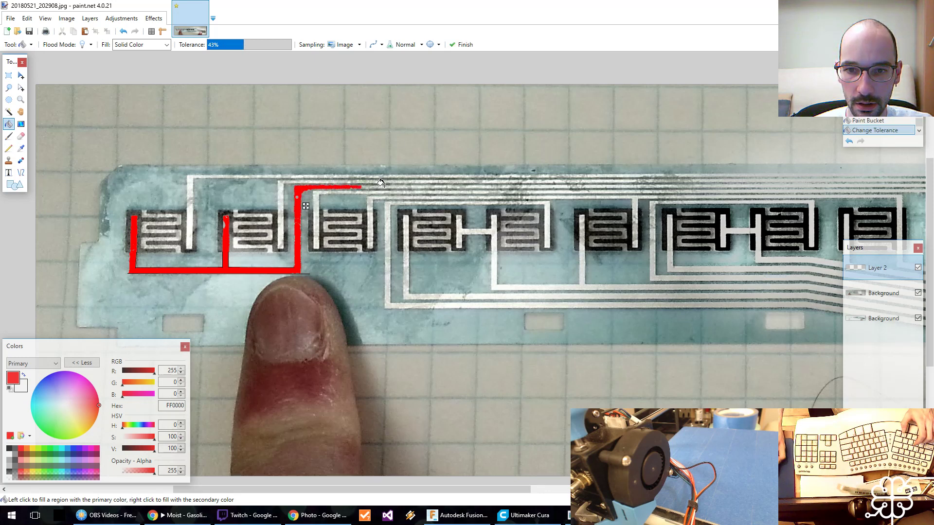
# Apply the Median effect with radius 2 and percentile 50 to the upper Background layer.
pyautogui.click(153, 19)
pyautogui.click(150, 20)
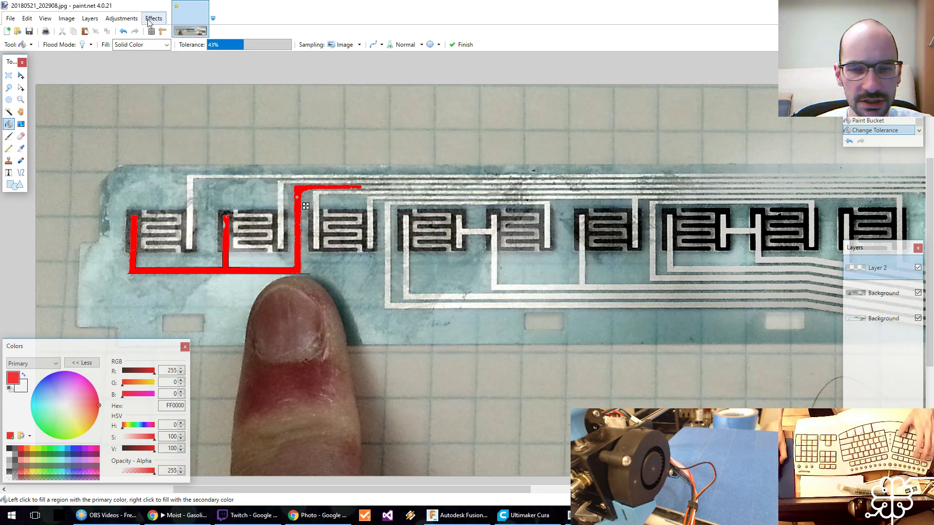
pyautogui.click(860, 299)
pyautogui.click(156, 19)
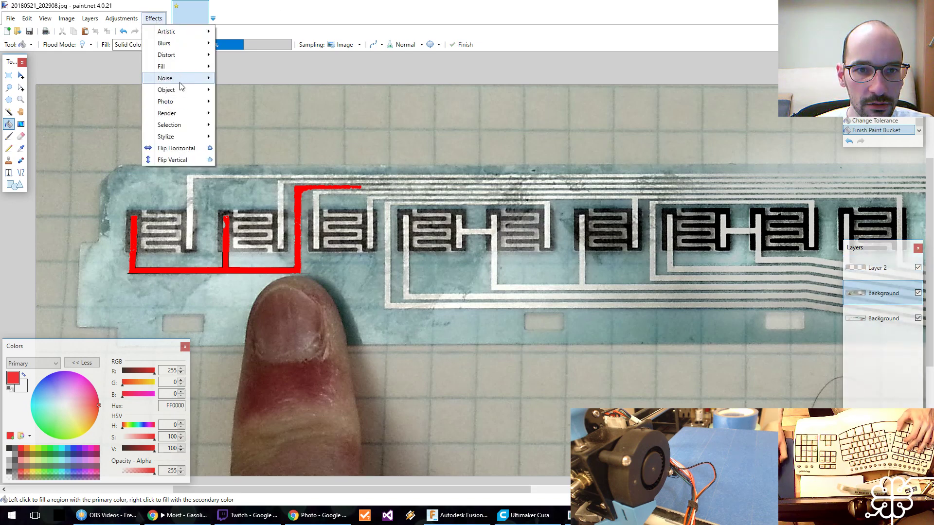
pyautogui.moveTo(181, 87)
pyautogui.click(233, 90)
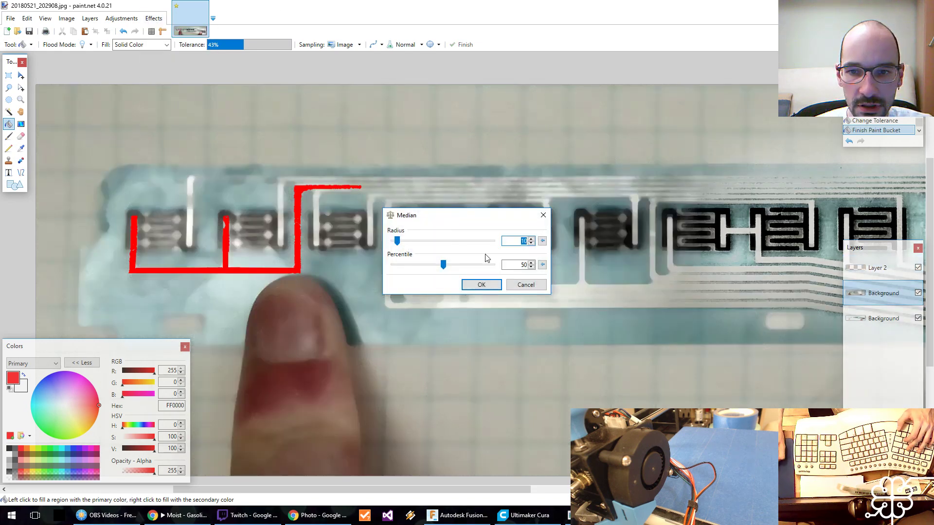
pyautogui.click(531, 243)
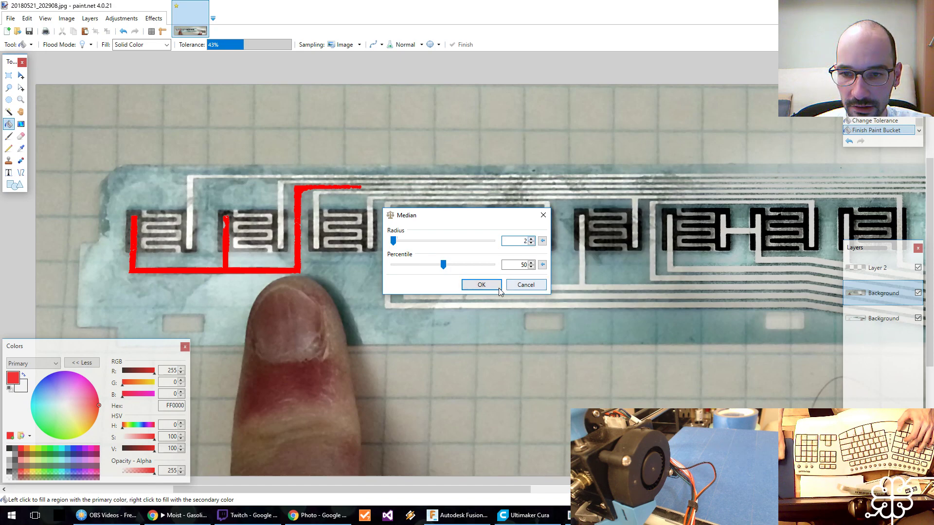
pyautogui.click(481, 285)
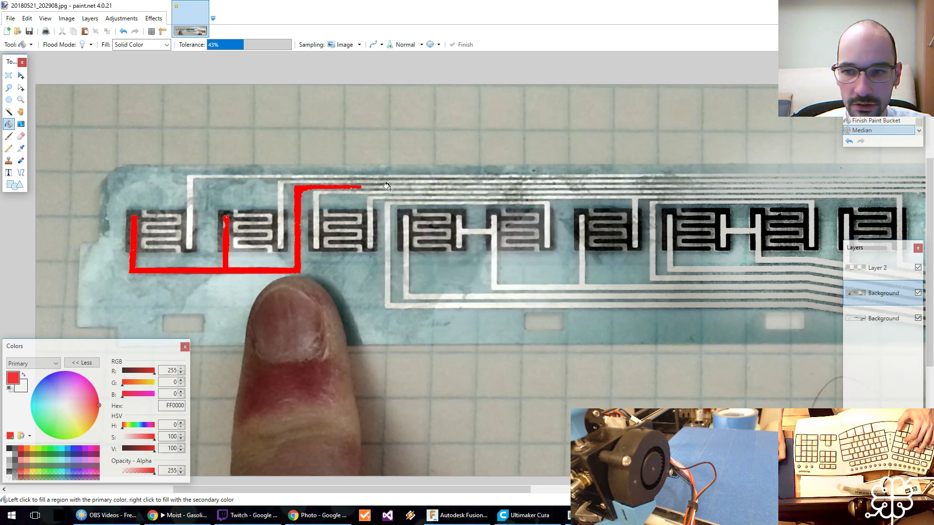
# Apply the Median effect with radius 2 and percentile 50 to the lower Background layer.
pyautogui.hscroll(10, 710, 236)
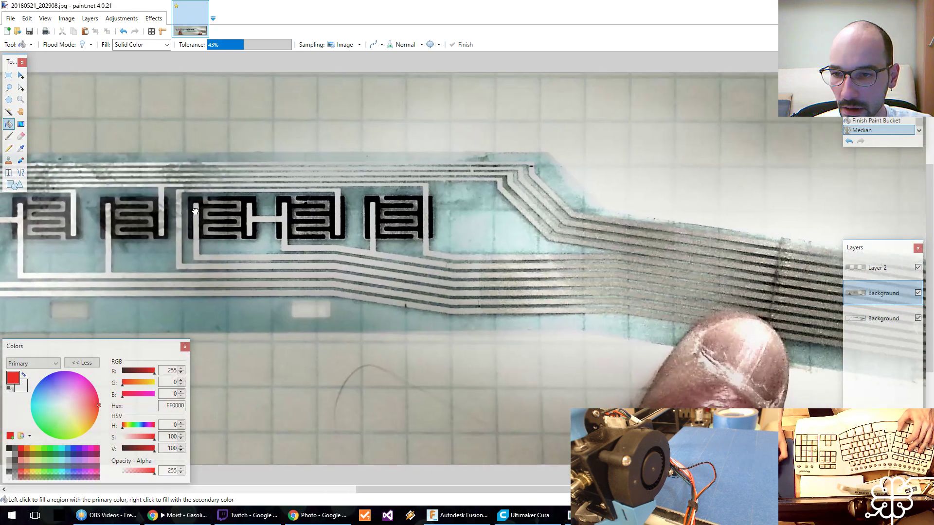
pyautogui.moveTo(776, 234); pyautogui.dragTo(630, 210, button='middle')
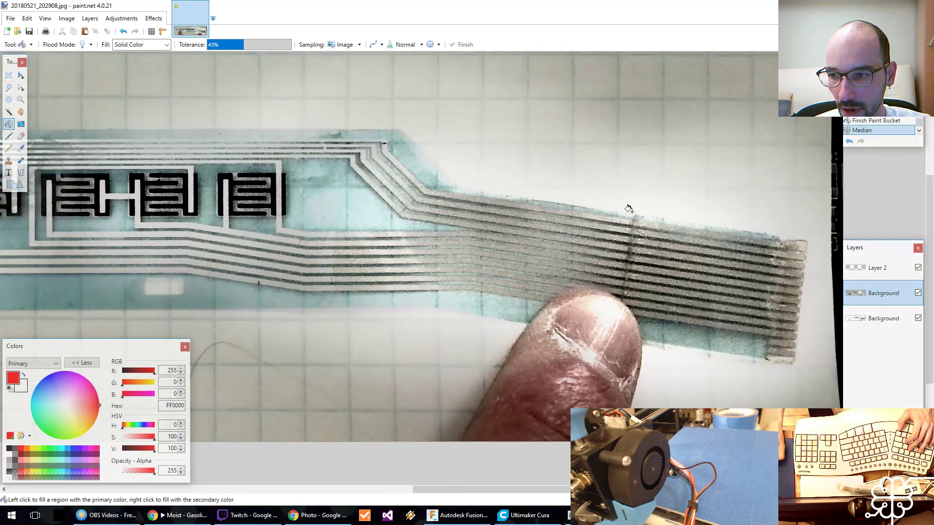
pyautogui.click(876, 322)
pyautogui.click(154, 18)
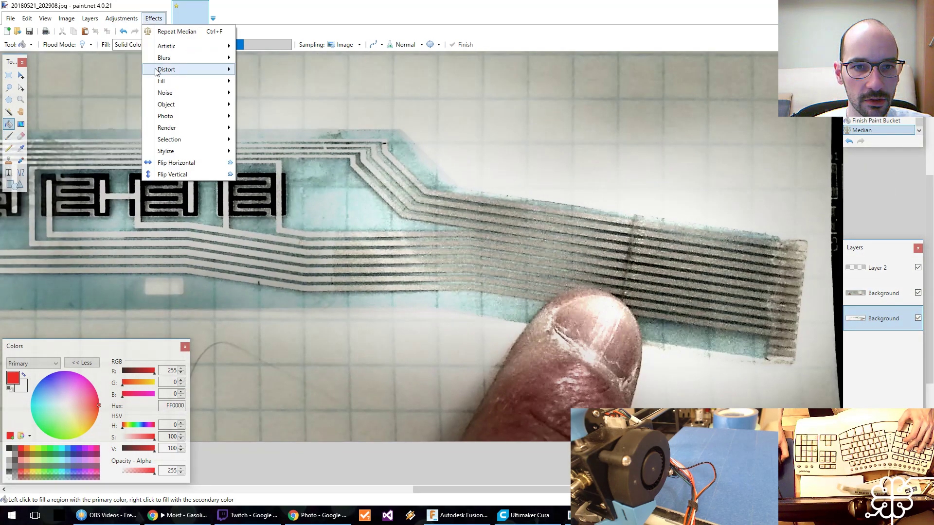
pyautogui.moveTo(169, 99)
pyautogui.click(262, 104)
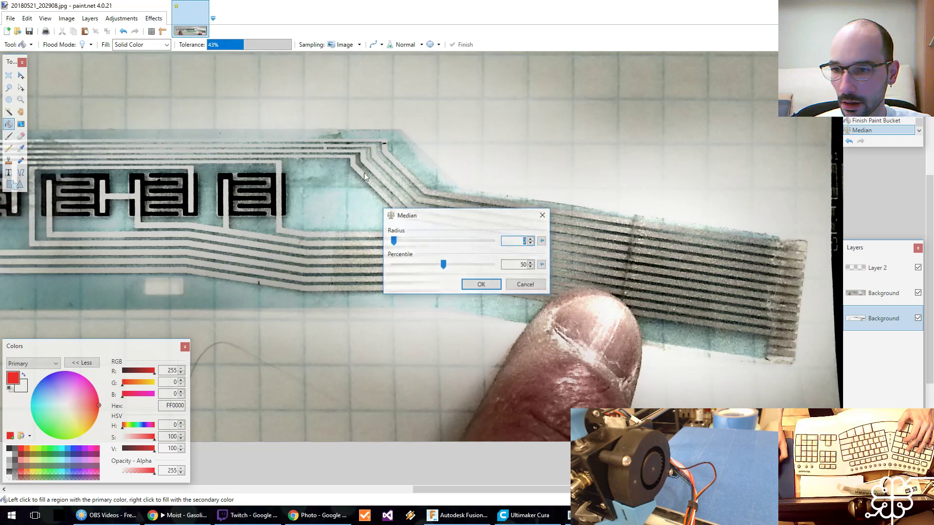
pyautogui.click(481, 284)
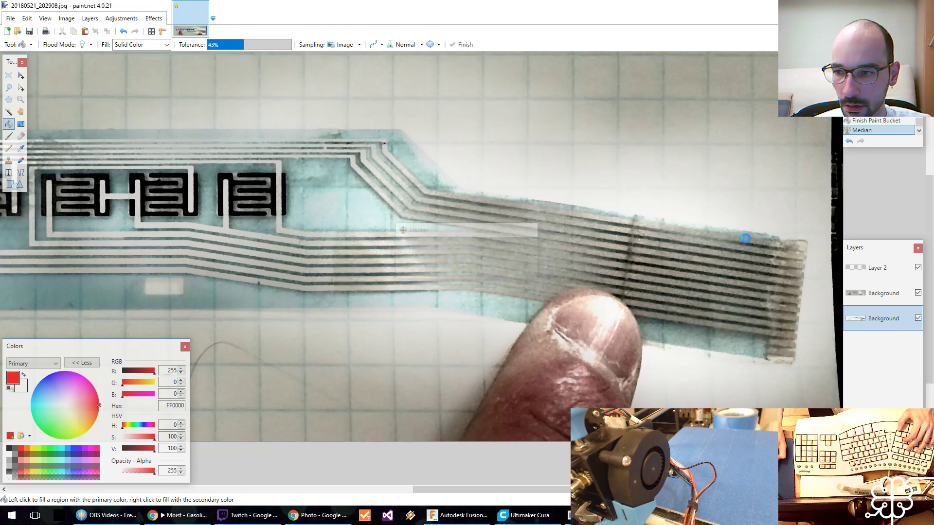
# Make Layer 2 active and save the image as 20180521_202908.pdn in paint.net format in the Kinesis Advantage ML folder.
pyautogui.click(874, 269)
pyautogui.moveTo(238, 135); pyautogui.dragTo(611, 184, button='middle')
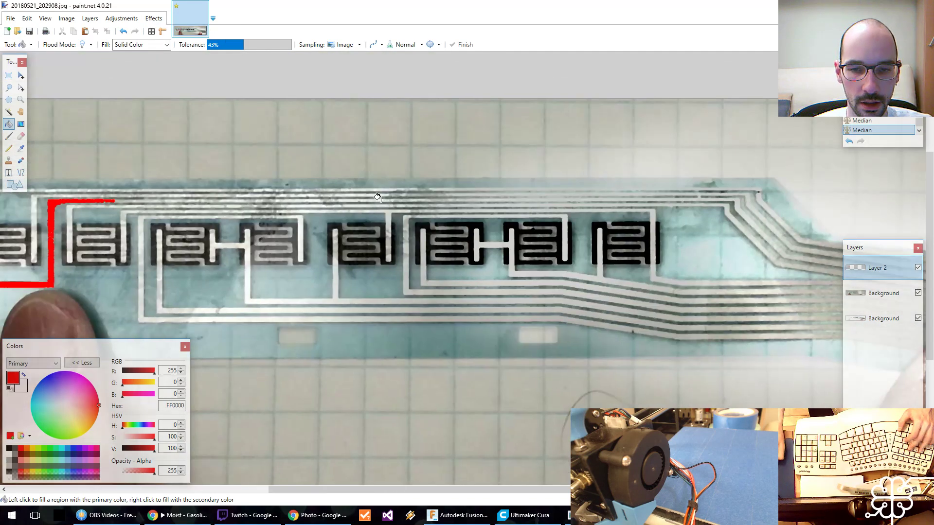
pyautogui.hotkey('ctrl', 's')
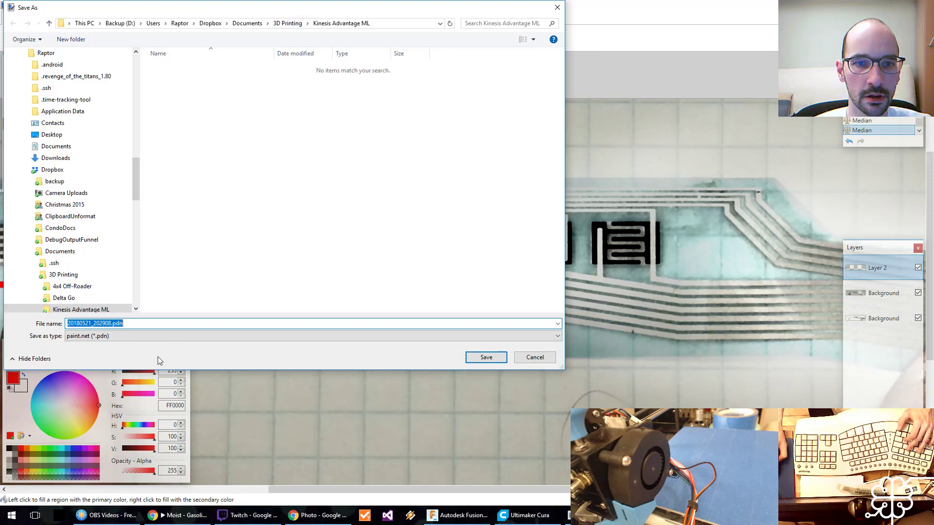
pyautogui.press('Return')
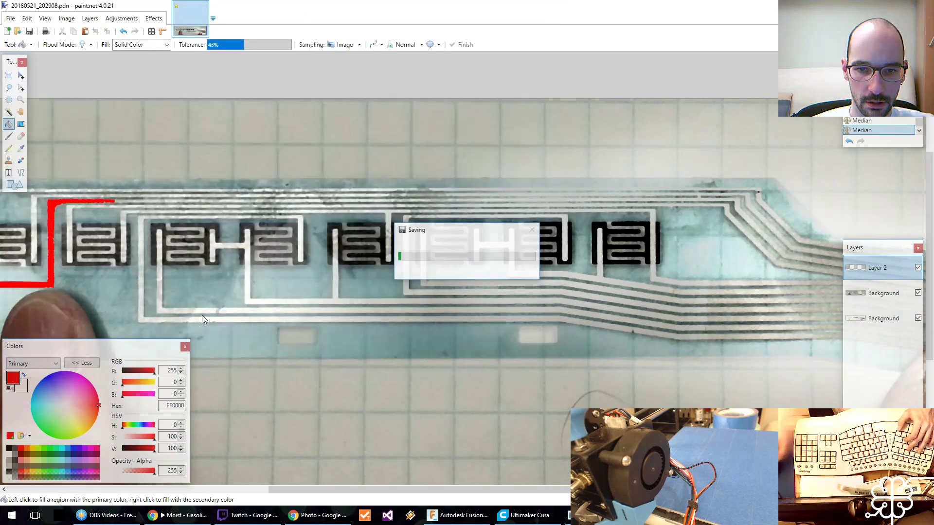
# Extend the trace's red fill along its upper horizontal run to above the fifth pad, adjusting the tolerance to 31%.
pyautogui.moveTo(160, 213); pyautogui.dragTo(278, 202, button='middle')
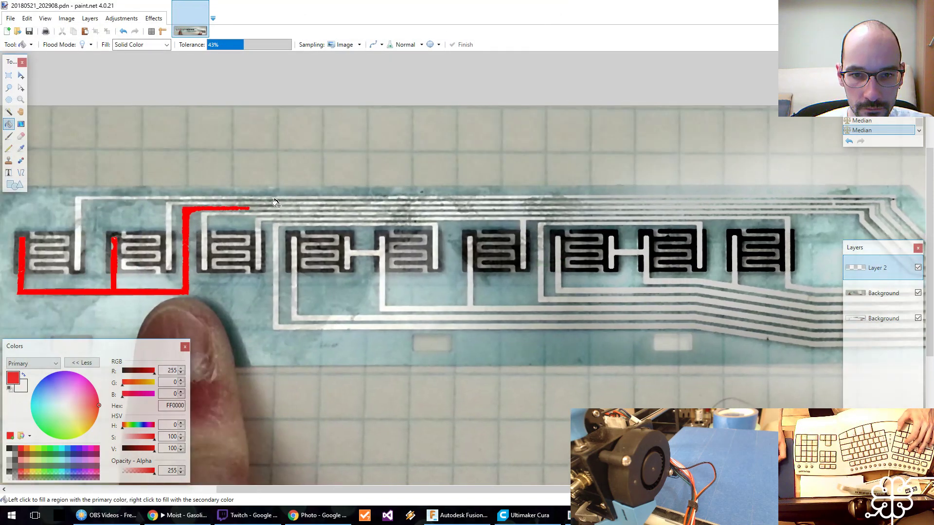
pyautogui.click(300, 206)
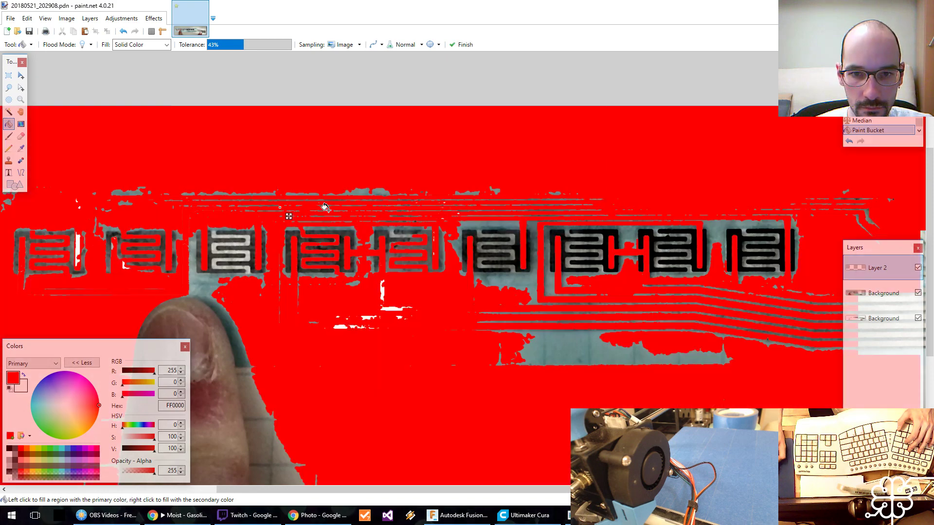
pyautogui.click(231, 45)
pyautogui.click(233, 44)
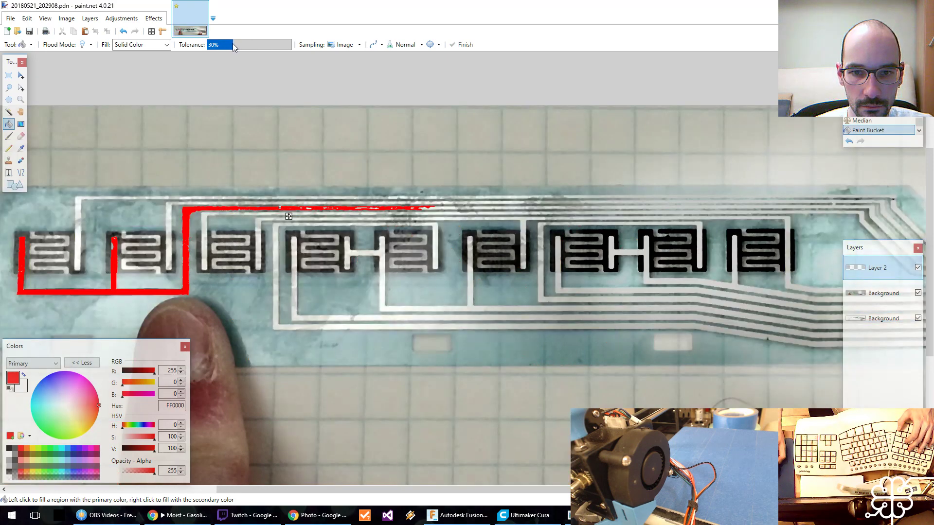
pyautogui.moveTo(243, 46); pyautogui.dragTo(234, 45)
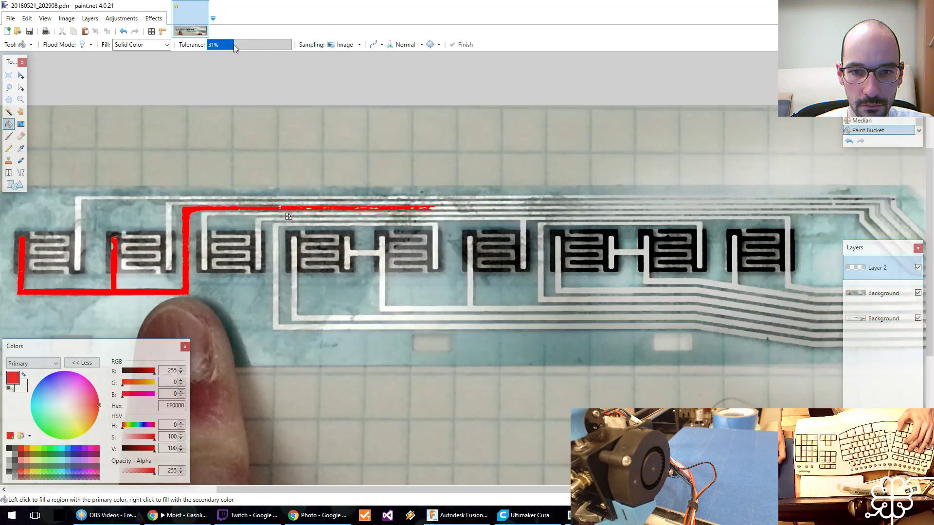
# Continue the red fill along the same trace to the start of the seventh pad, including the gap above the sixth pad.
pyautogui.click(432, 206)
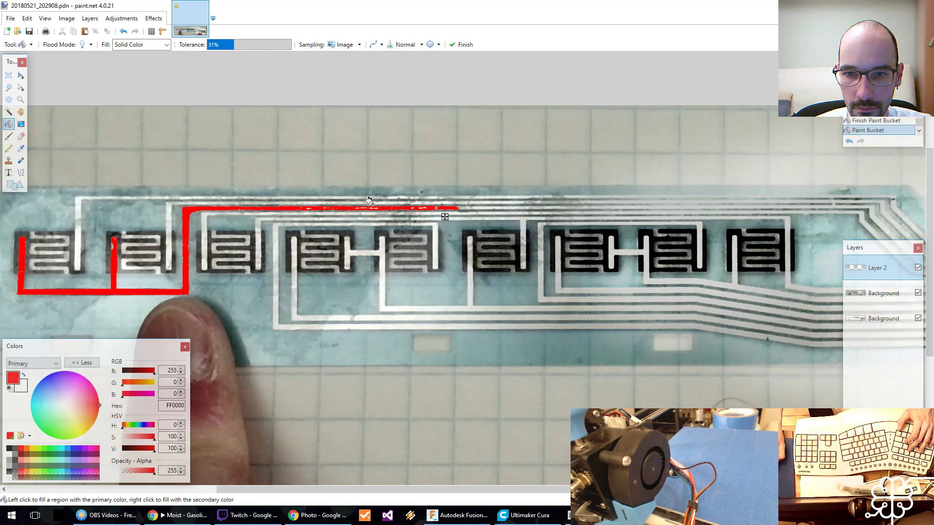
pyautogui.click(481, 205)
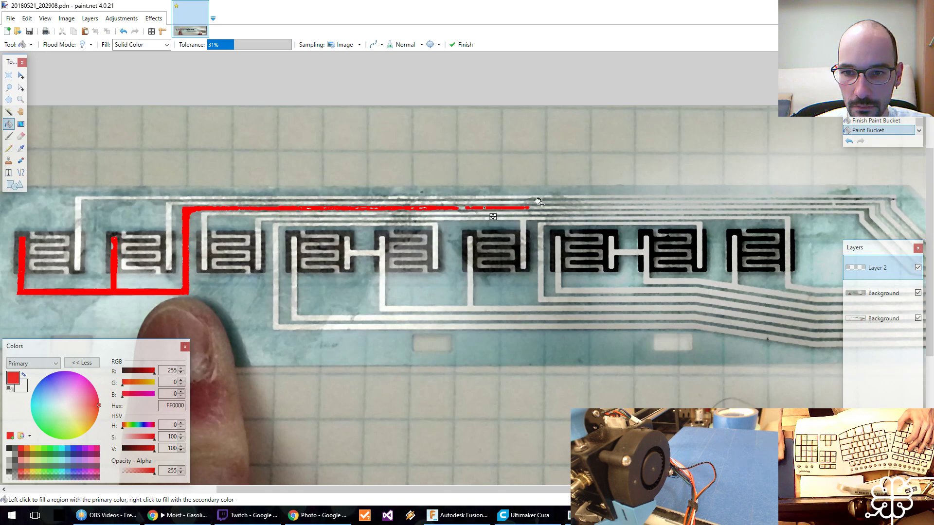
pyautogui.hscroll(5, 301, 200)
pyautogui.click(300, 200)
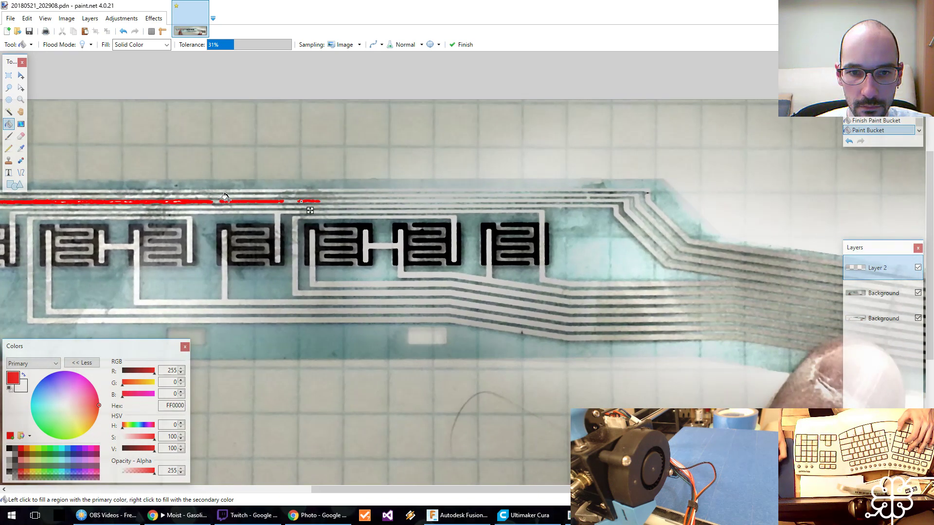
pyautogui.click(215, 201)
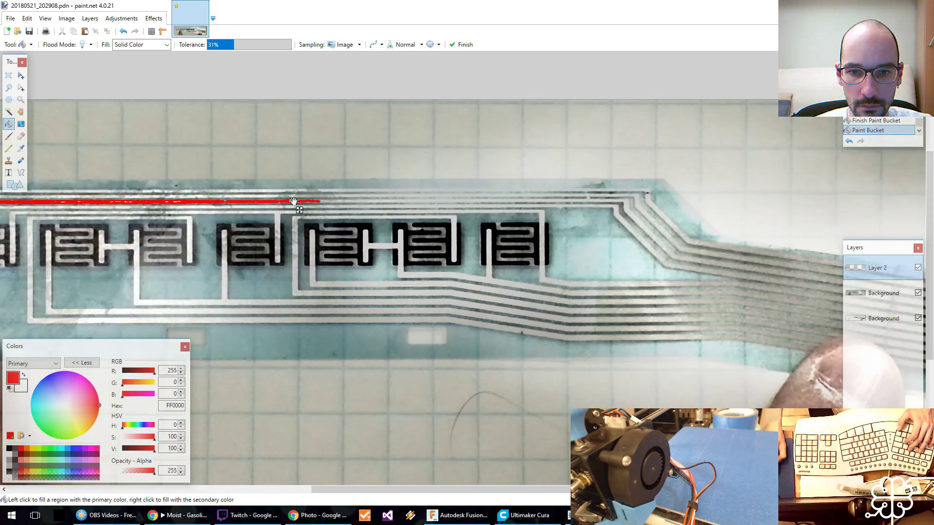
# Try filling the next trace section at 31% tolerance, undo it, and extend the red above the seventh pad at 21% tolerance.
pyautogui.click(363, 197)
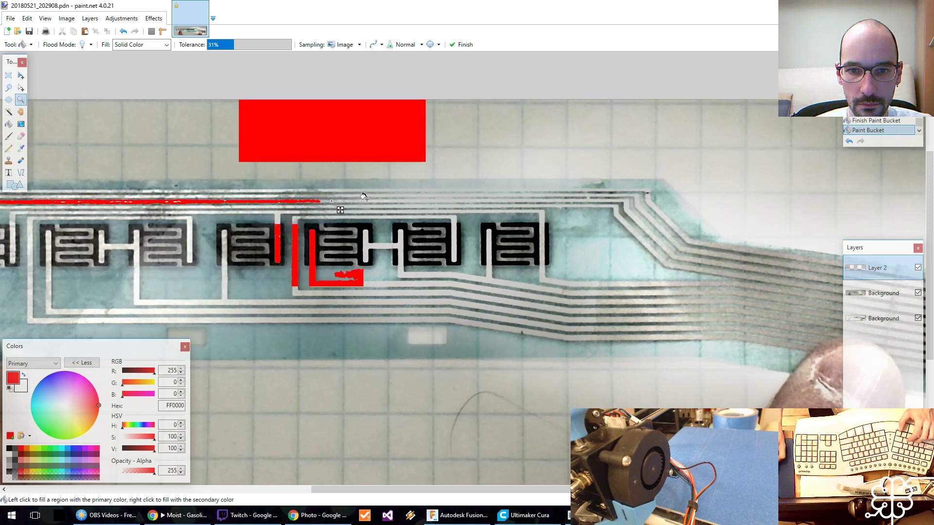
pyautogui.press('z')
pyautogui.click(364, 199)
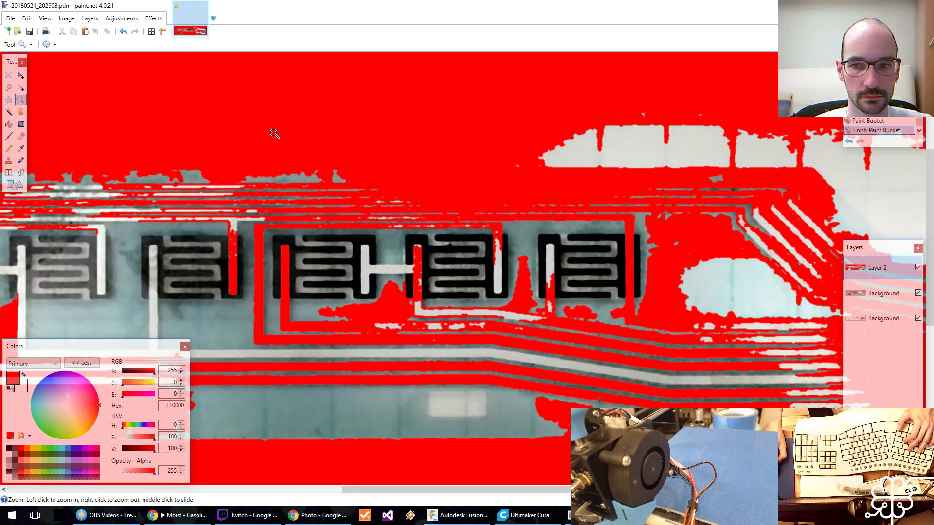
pyautogui.scroll(3, 281, 138)
pyautogui.scroll(-3, 280, 138)
pyautogui.hotkey('ctrl', 'z')
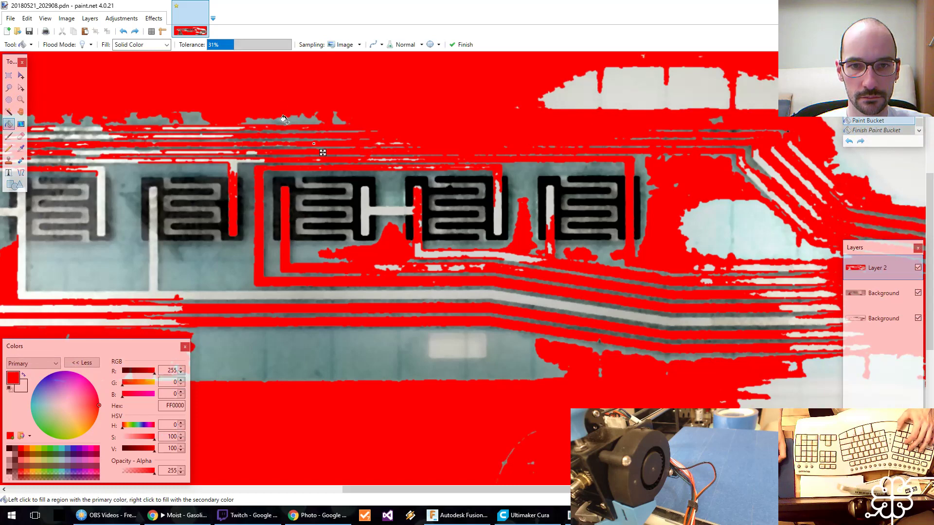
pyautogui.hotkey('ctrl', 'z')
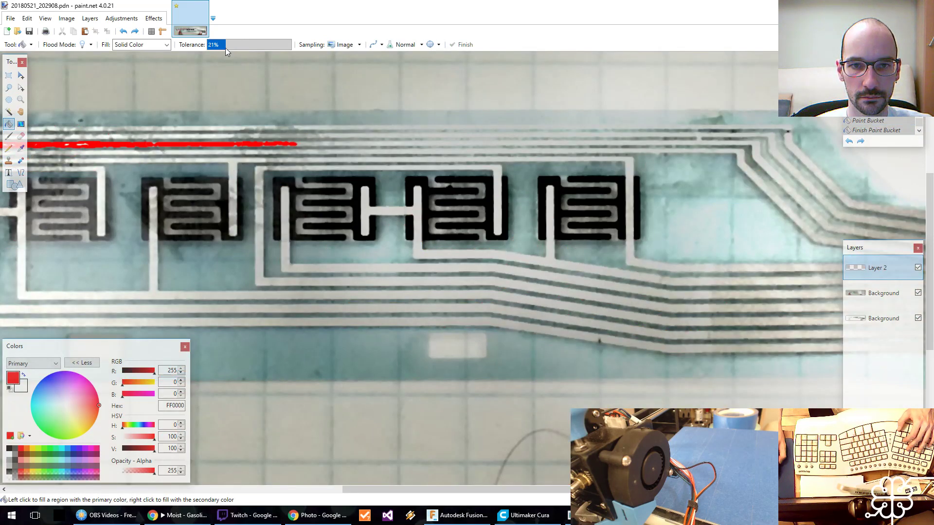
pyautogui.click(311, 145)
pyautogui.click(333, 140)
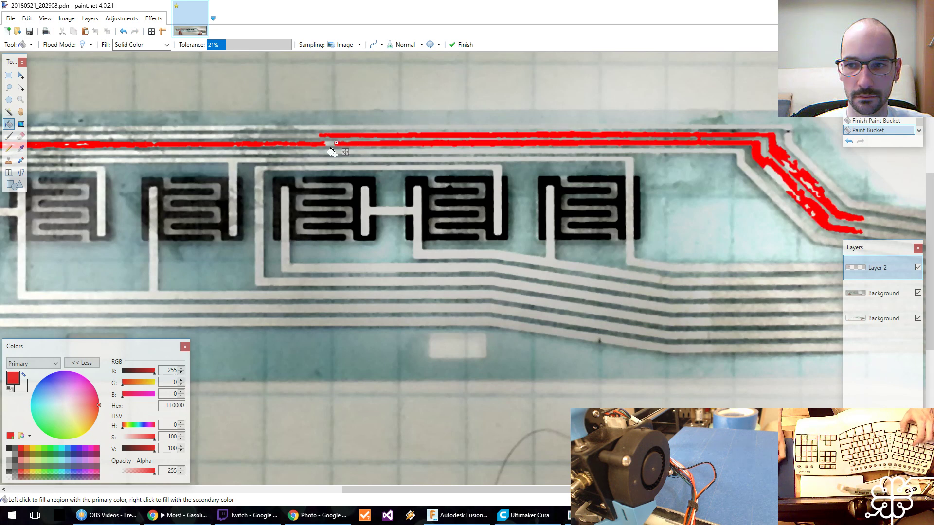
pyautogui.hotkey('ctrl', 'z')
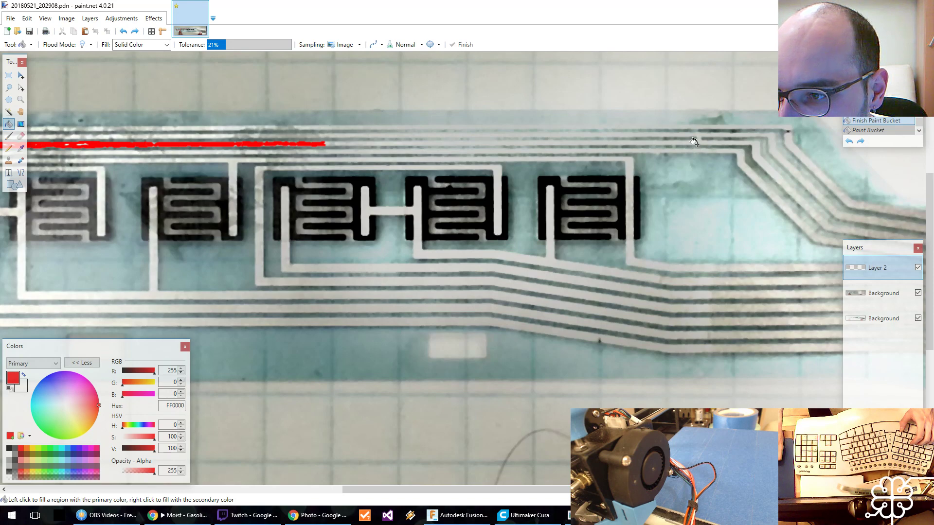
pyautogui.moveTo(694, 141)
pyautogui.mouseDown(button='middle')
pyautogui.moveTo(673, 150)
pyautogui.moveTo(353, 156)
pyautogui.moveTo(545, 182)
pyautogui.mouseUp(button='middle')
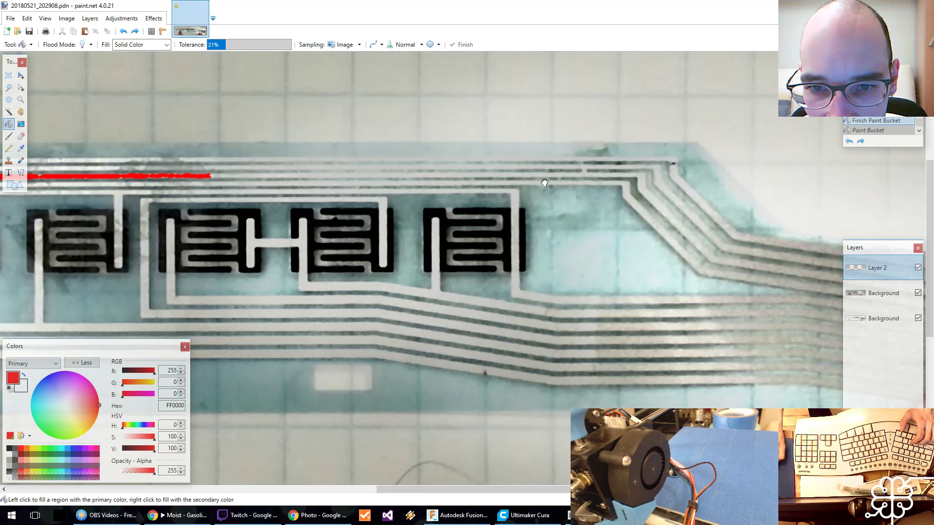
pyautogui.click(583, 174)
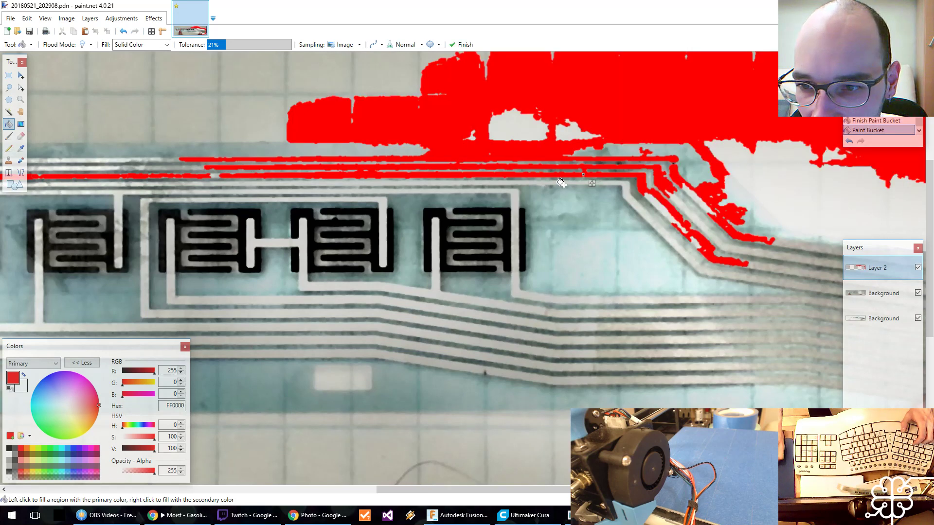
pyautogui.hotkey('ctrl', 'z')
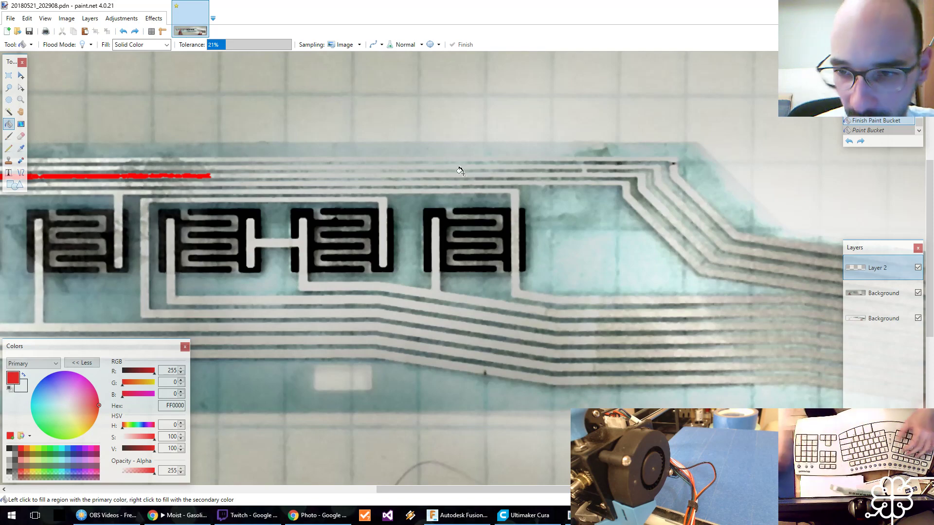
# On the upper Background layer, sample gray-green 6E7872 between the traces and paint over the light bridge joining two traces near the bend.
pyautogui.click(884, 293)
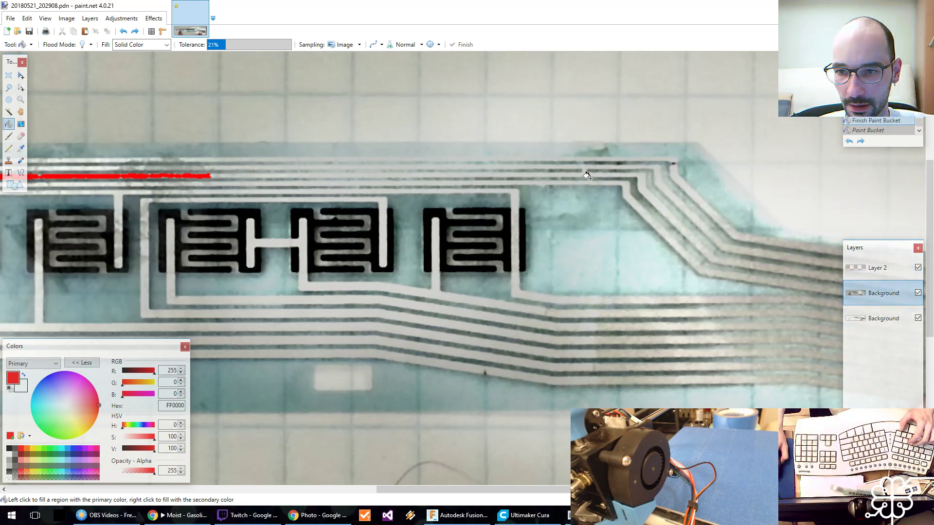
pyautogui.press('k')
pyautogui.keyDown('ctrl'); pyautogui.scroll(5, 587, 176); pyautogui.keyUp('ctrl')
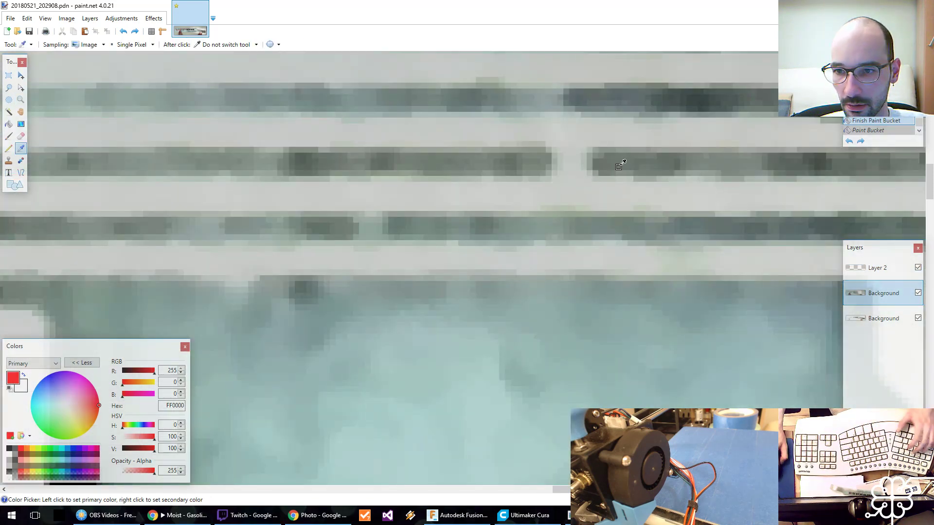
pyautogui.click(619, 167)
pyautogui.press('b')
pyautogui.moveTo(551, 167)
pyautogui.mouseDown()
pyautogui.moveTo(592, 167)
pyautogui.moveTo(549, 178)
pyautogui.moveTo(554, 159)
pyautogui.moveTo(573, 152)
pyautogui.moveTo(544, 155)
pyautogui.mouseUp()
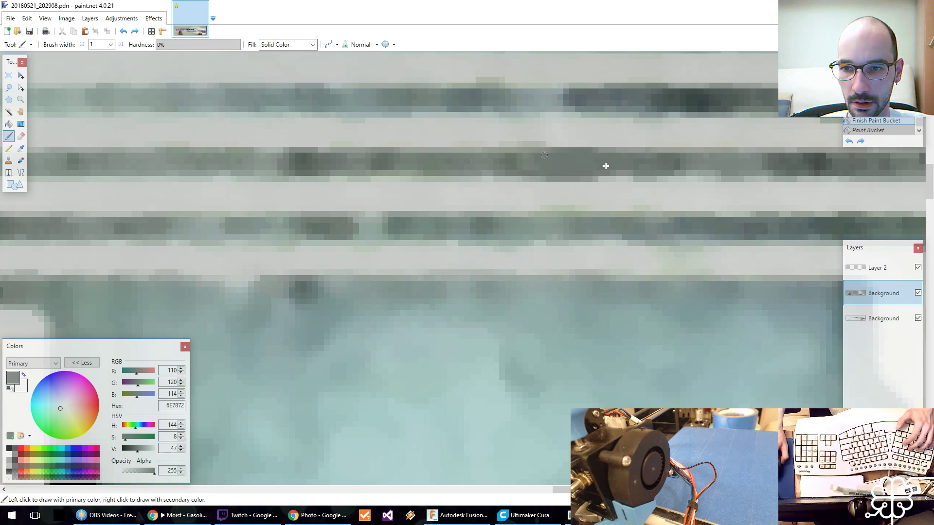
# On Layer 2, fill the rest of the trace's horizontal run up to the bend with red FF0000 at 13% tolerance.
pyautogui.press('z')
pyautogui.keyDown('ctrl'); pyautogui.scroll(-6, 538, 183); pyautogui.keyUp('ctrl')
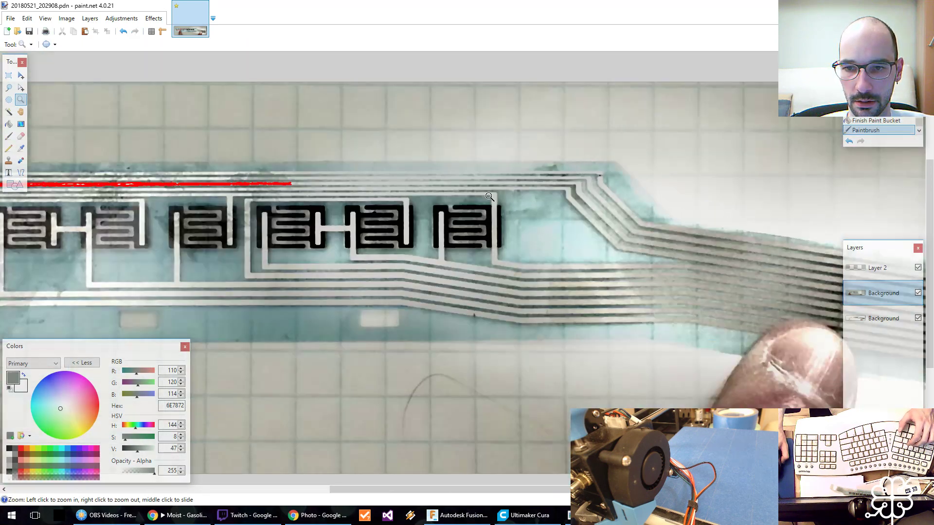
pyautogui.keyDown('ctrl'); pyautogui.scroll(1, 353, 193); pyautogui.keyUp('ctrl')
pyautogui.press('f')
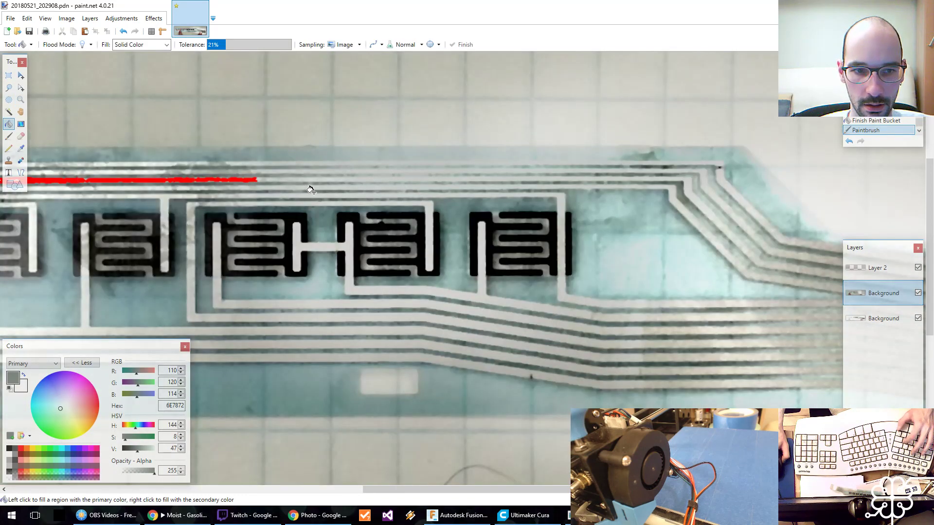
pyautogui.click(22, 448)
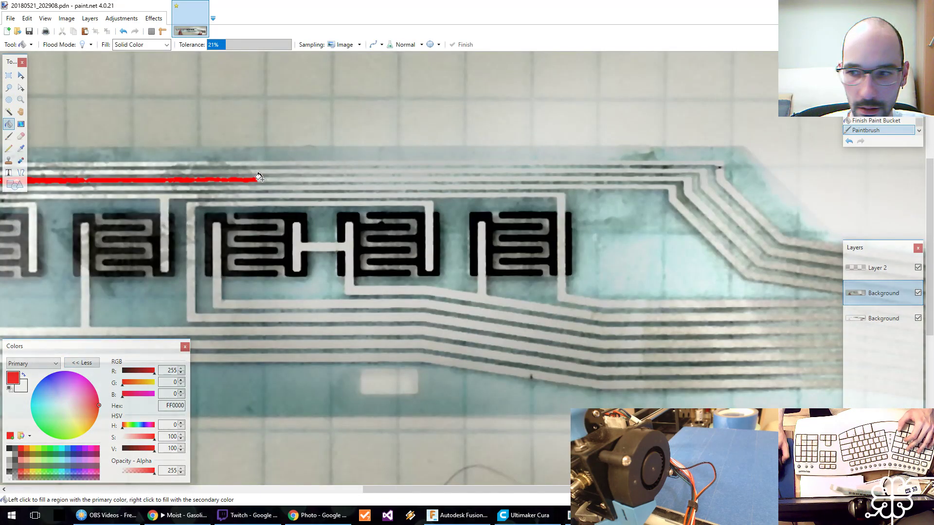
pyautogui.click(875, 267)
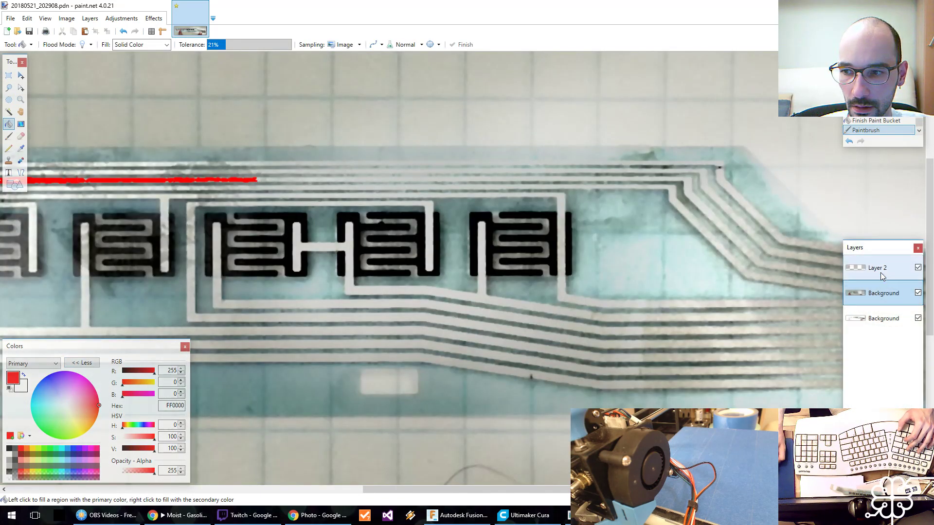
pyautogui.click(259, 178)
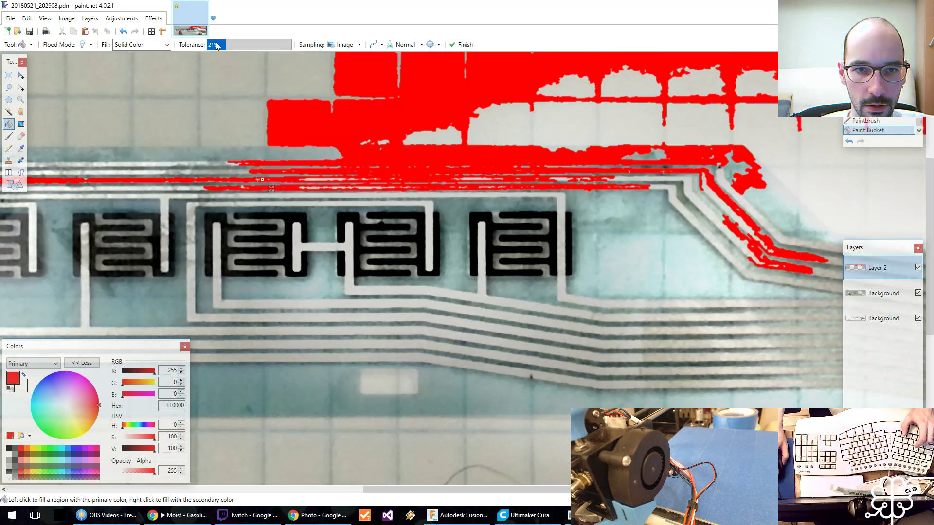
pyautogui.moveTo(226, 45); pyautogui.dragTo(220, 46)
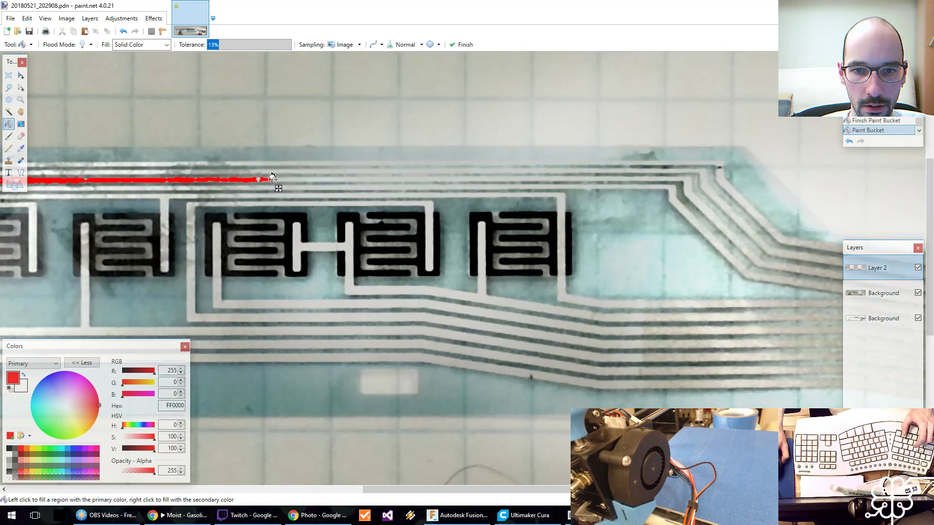
pyautogui.click(293, 180)
pyautogui.click(316, 178)
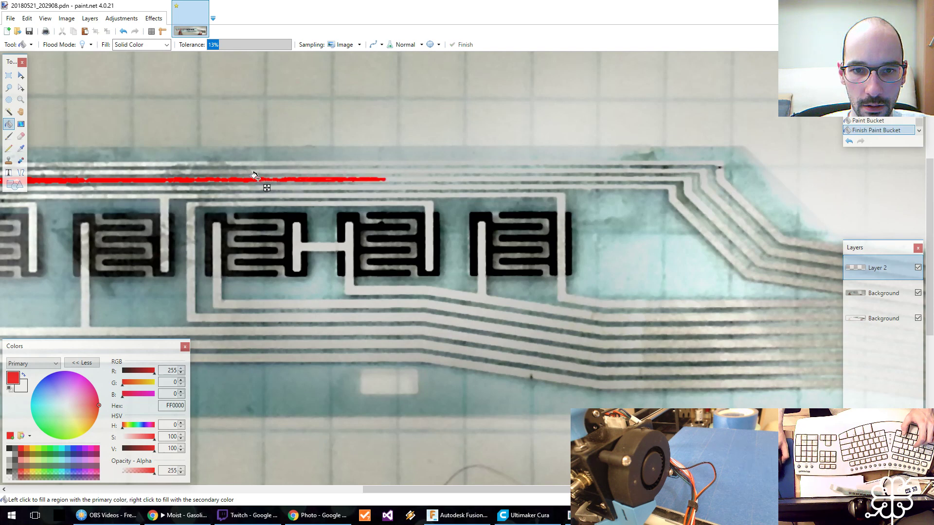
pyautogui.click(393, 182)
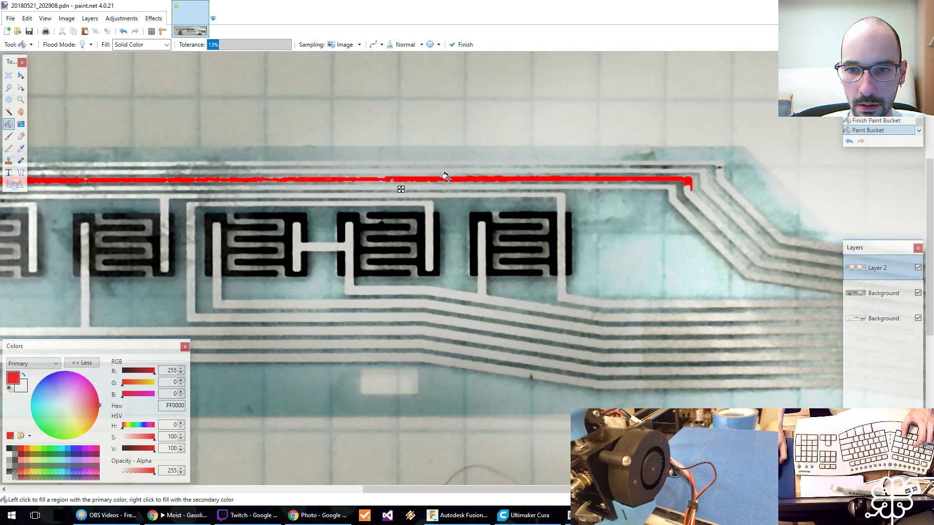
# Fill the trace's diagonal section from the upper bend down to the lower bend with red.
pyautogui.click(693, 197)
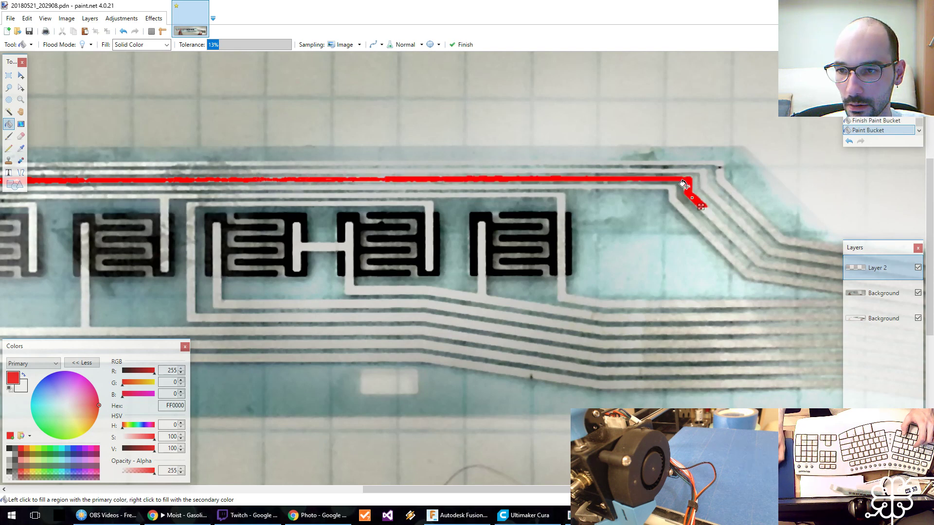
pyautogui.moveTo(774, 248); pyautogui.dragTo(265, 207, button='middle')
pyautogui.click(206, 177)
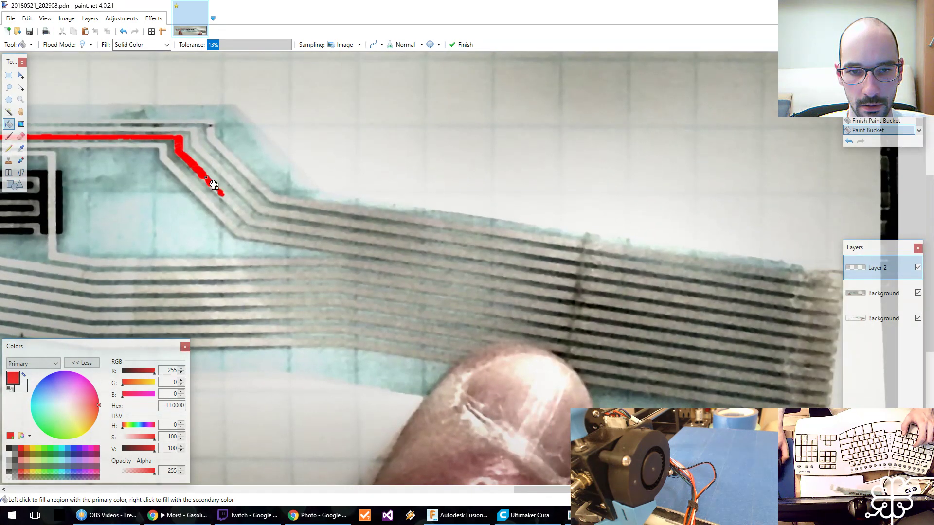
pyautogui.click(227, 198)
pyautogui.click(254, 220)
pyautogui.click(245, 218)
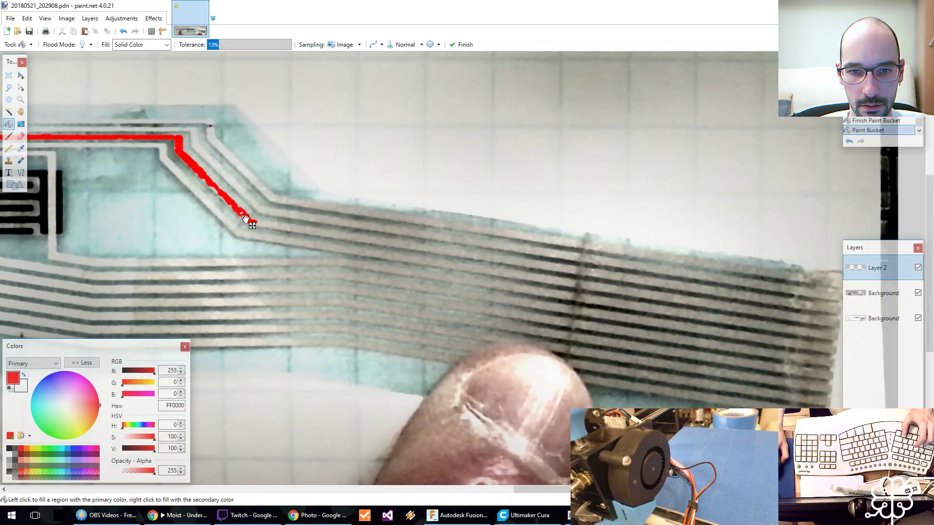
# Fill the start of the trace's run beyond the lower bend with red, raising the tolerance to 18% to close the gaps.
pyautogui.click(265, 225)
pyautogui.click(287, 228)
pyautogui.click(313, 233)
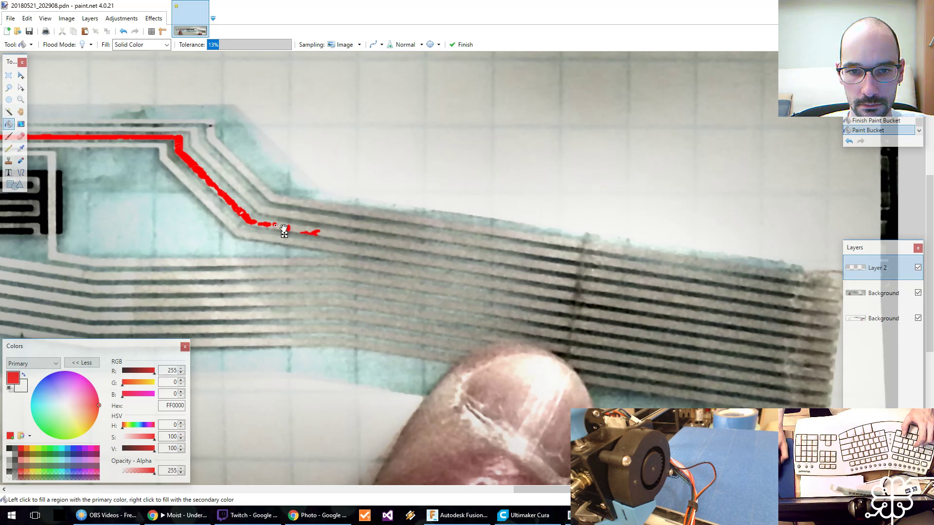
pyautogui.click(329, 235)
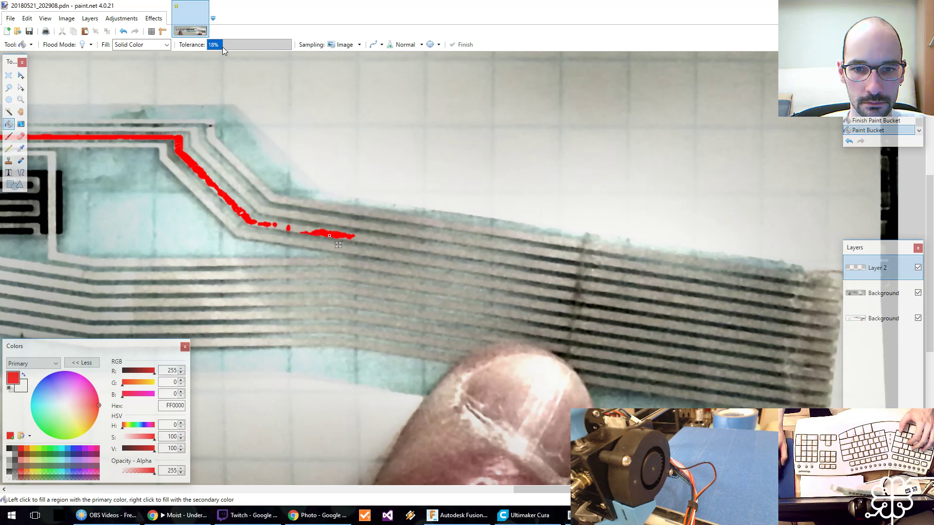
pyautogui.click(296, 230)
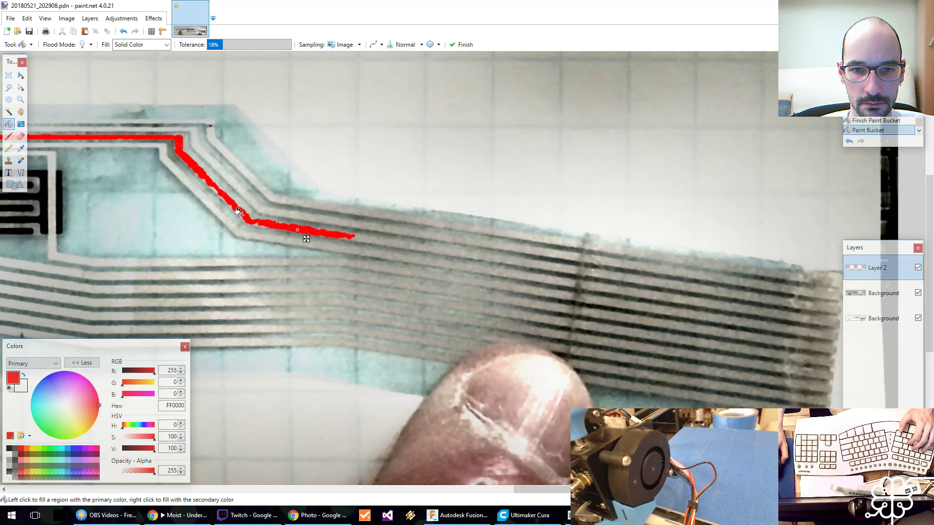
pyautogui.click(365, 239)
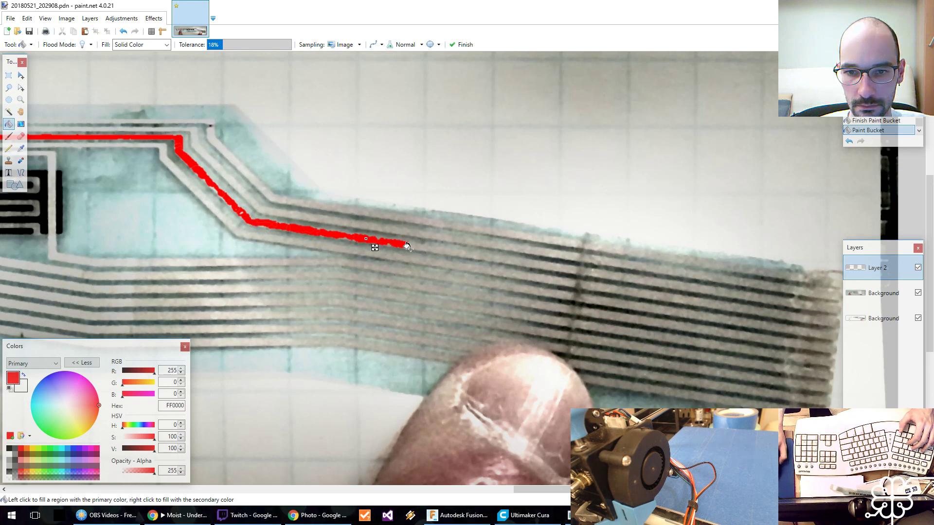
# Try to extend the red fill further along the trace beyond the lower bend at 18% tolerance, undoing the uneven fills.
pyautogui.click(416, 250)
pyautogui.hotkey('ctrl', 'z')
pyautogui.click(416, 246)
pyautogui.click(448, 252)
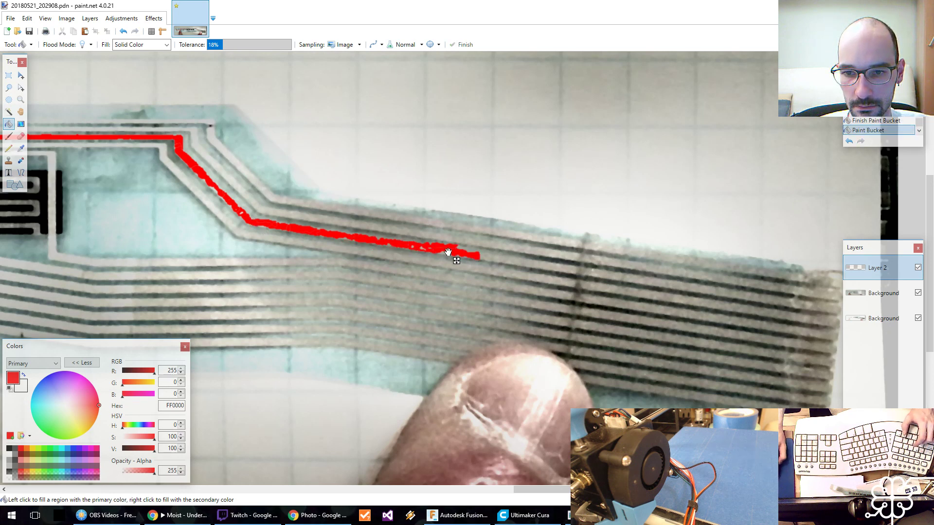
pyautogui.hotkey('ctrl', 'z')
pyautogui.hotkey('ctrl', 'z')
pyautogui.hotkey('ctrl', 'z')
pyautogui.click(428, 247)
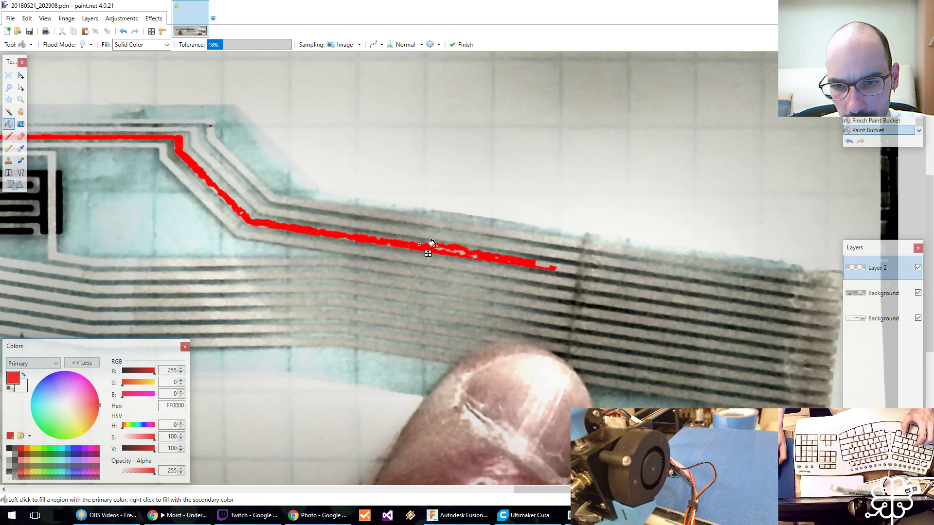
pyautogui.hotkey('ctrl', 'z')
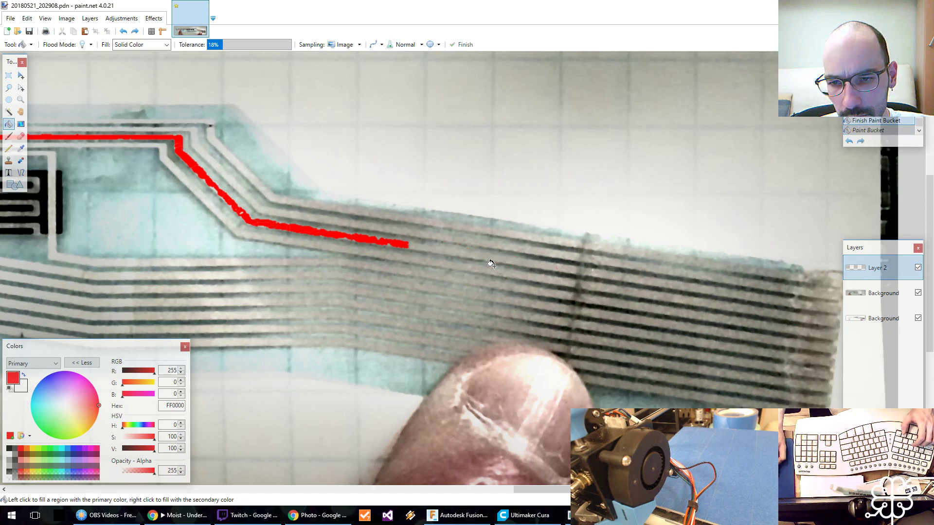
# Fill the same trace's last stretch, from the dark crease to the connector end, with red in short adjoining sections.
pyautogui.scroll(-4, 471, 269)
pyautogui.scroll(5, 471, 269)
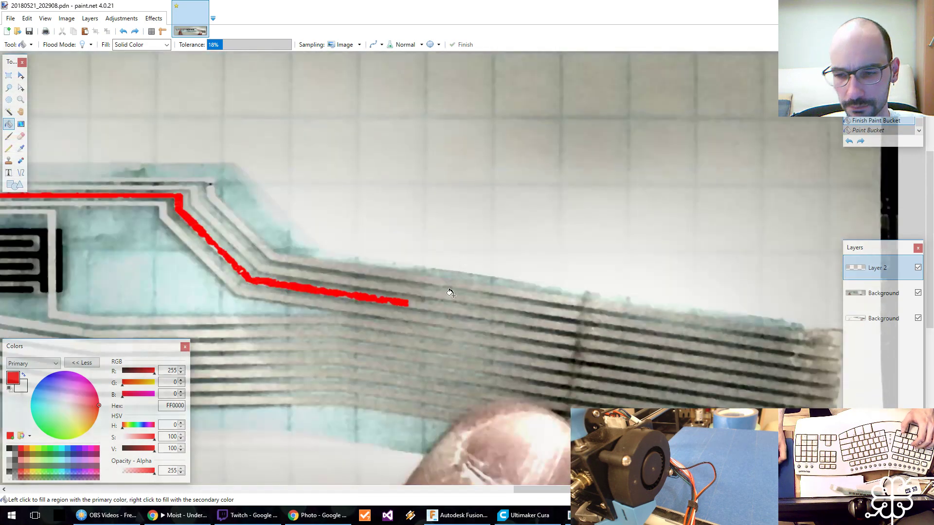
pyautogui.moveTo(454, 302)
pyautogui.mouseDown(button='middle')
pyautogui.moveTo(471, 297)
pyautogui.moveTo(428, 288)
pyautogui.mouseUp(button='middle')
pyautogui.click(600, 321)
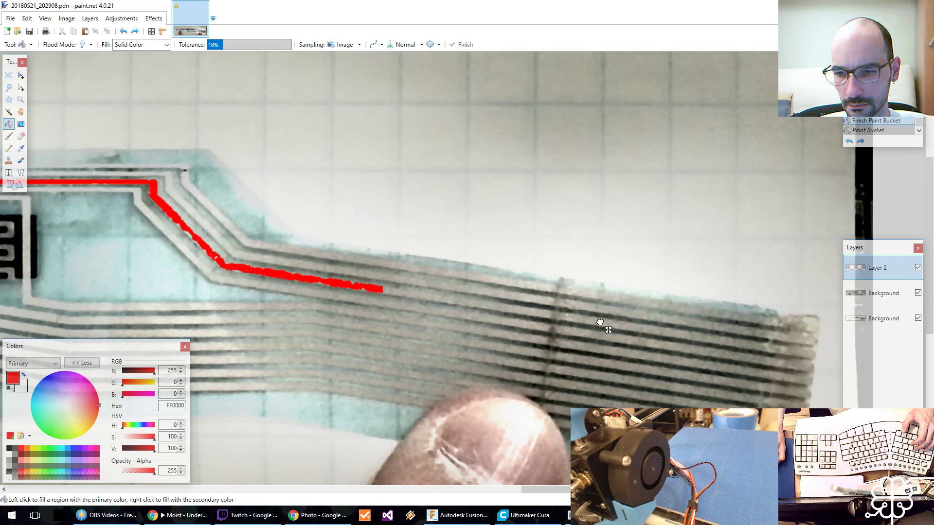
pyautogui.click(658, 330)
pyautogui.click(697, 338)
pyautogui.click(736, 344)
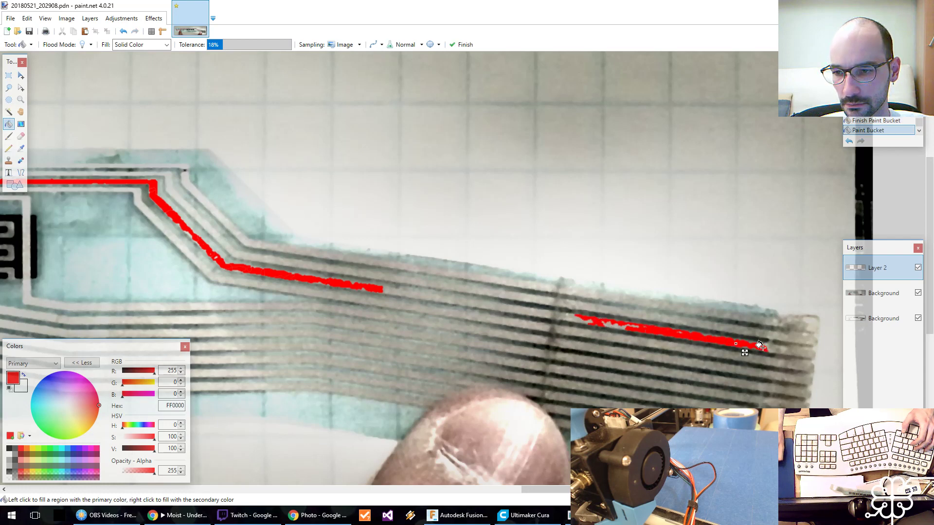
pyautogui.click(615, 325)
pyautogui.click(575, 319)
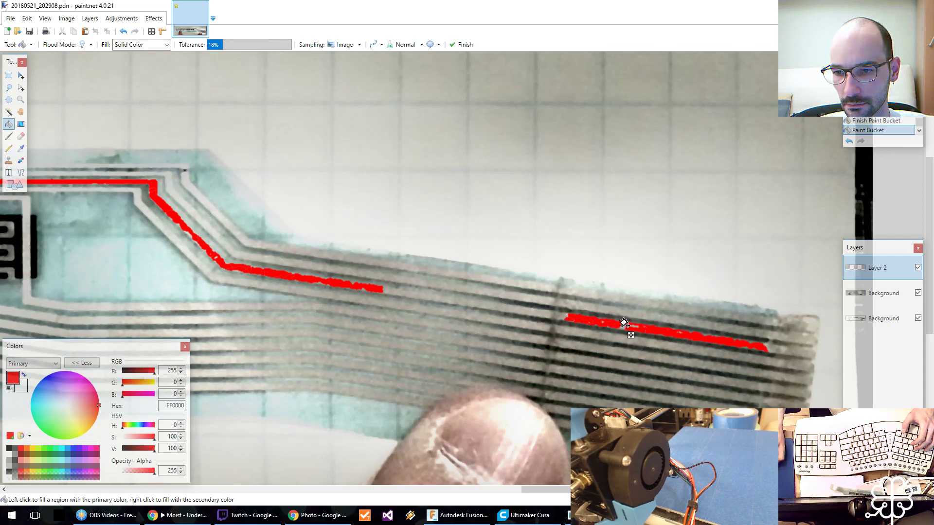
pyautogui.click(628, 325)
pyautogui.click(777, 347)
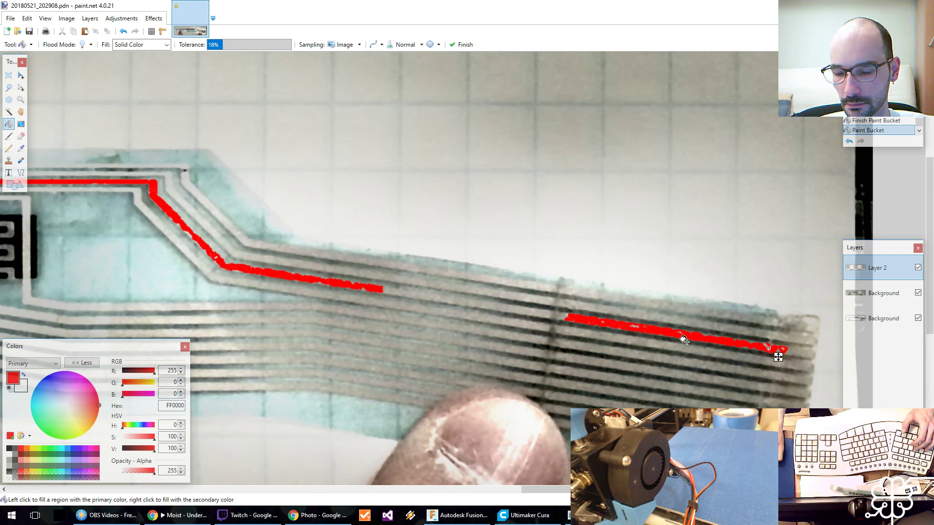
pyautogui.click(561, 312)
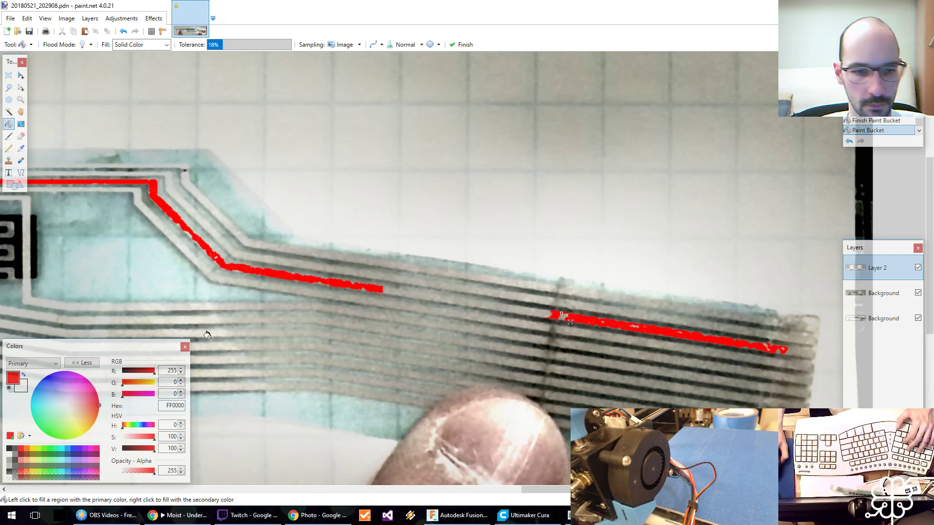
# Try to bridge the gap between the two red sections with a 7-pixel-wide line, and undo it.
pyautogui.click(21, 173)
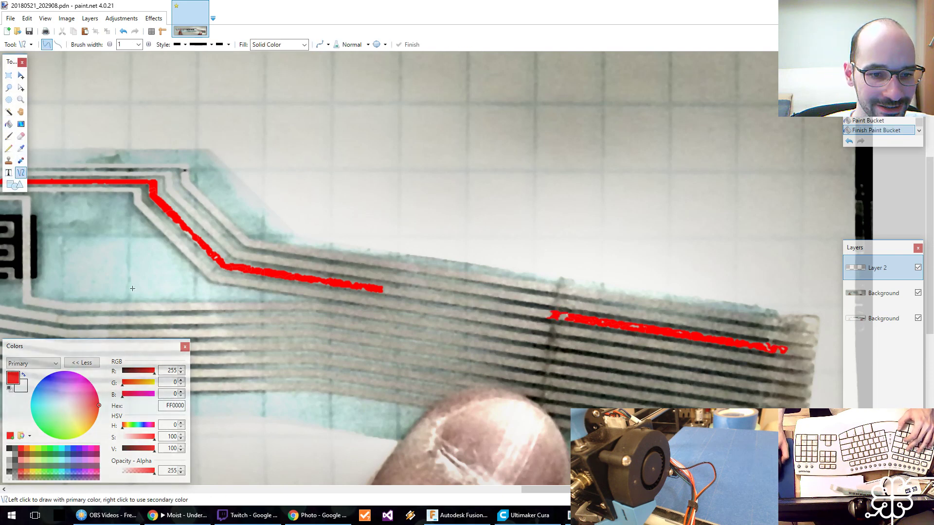
pyautogui.click(148, 45)
pyautogui.click(148, 44)
pyautogui.click(148, 45)
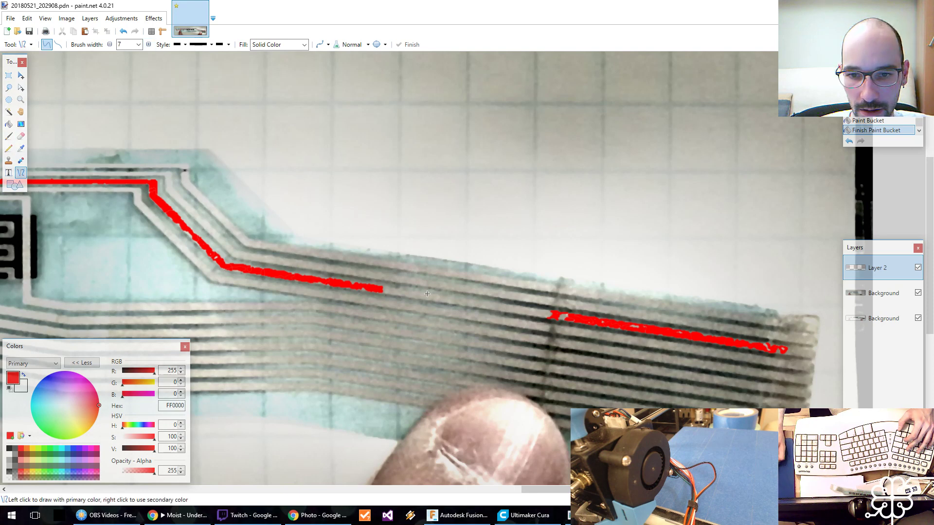
pyautogui.moveTo(332, 281); pyautogui.dragTo(562, 316)
pyautogui.hotkey('ctrl', 'z')
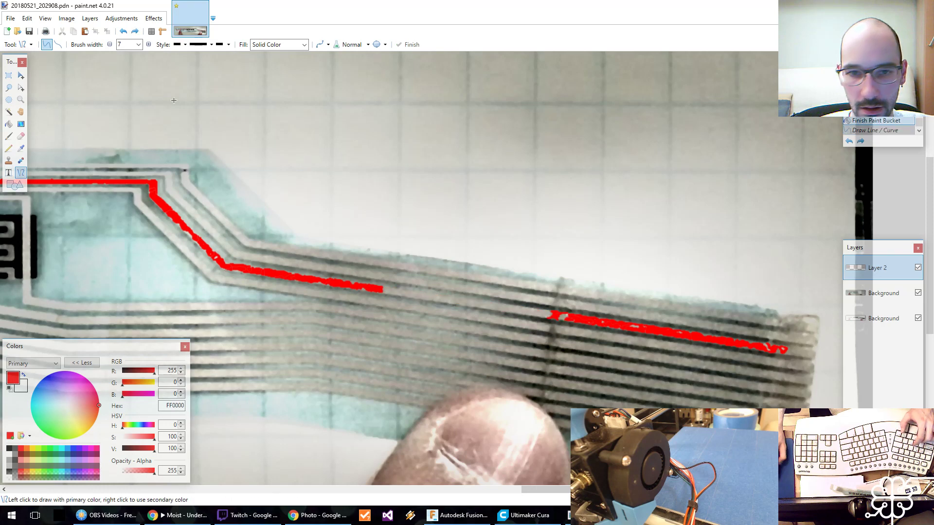
# Draw 10-pixel-wide red lines over the trace from the lower bend to the connector end and along the diagonal between the bends.
pyautogui.click(148, 45)
pyautogui.click(148, 44)
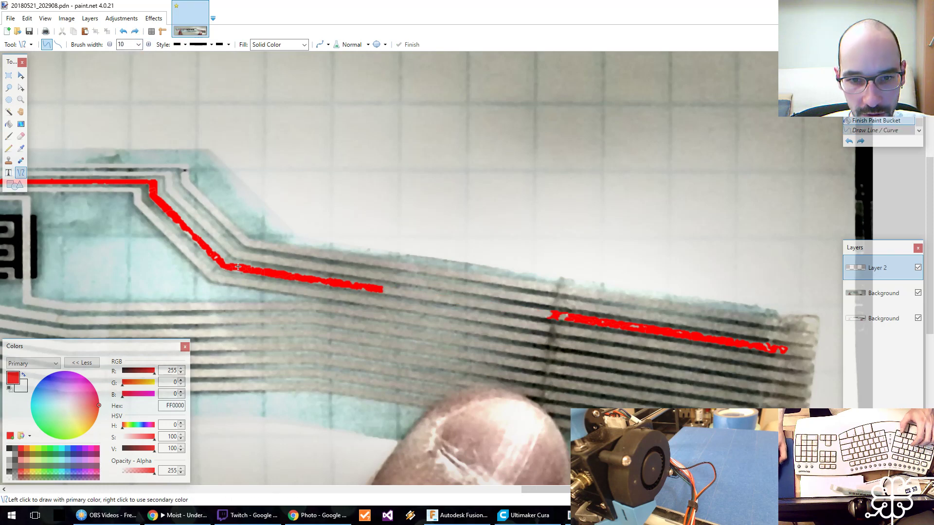
pyautogui.moveTo(229, 265); pyautogui.dragTo(809, 355)
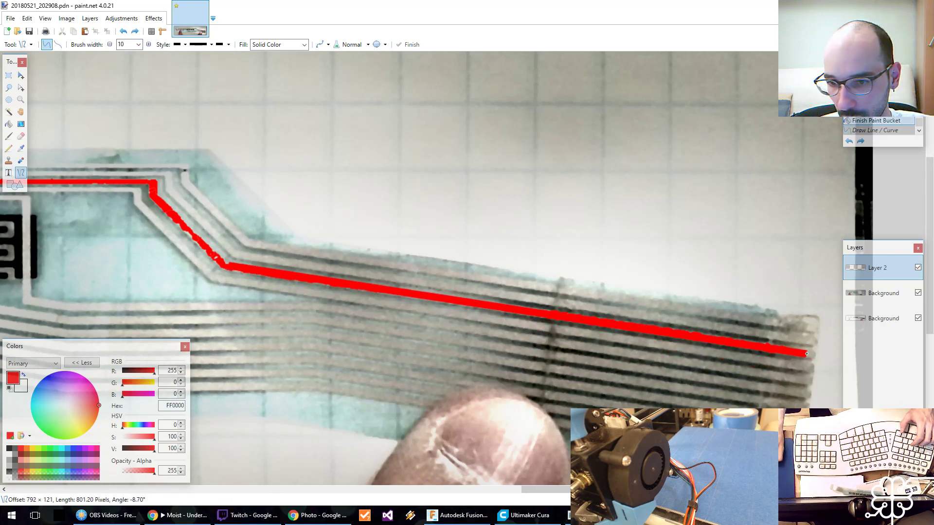
pyautogui.press('Return')
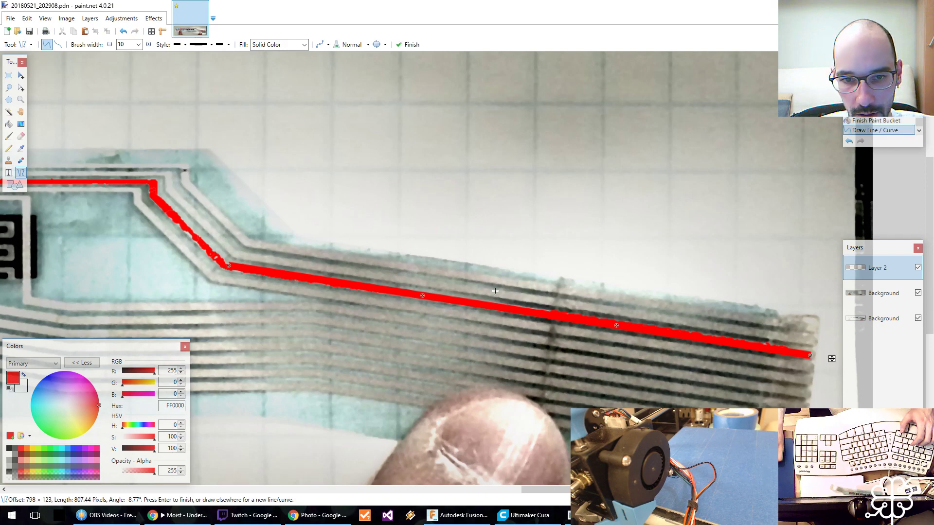
pyautogui.moveTo(265, 257); pyautogui.dragTo(629, 287, button='middle')
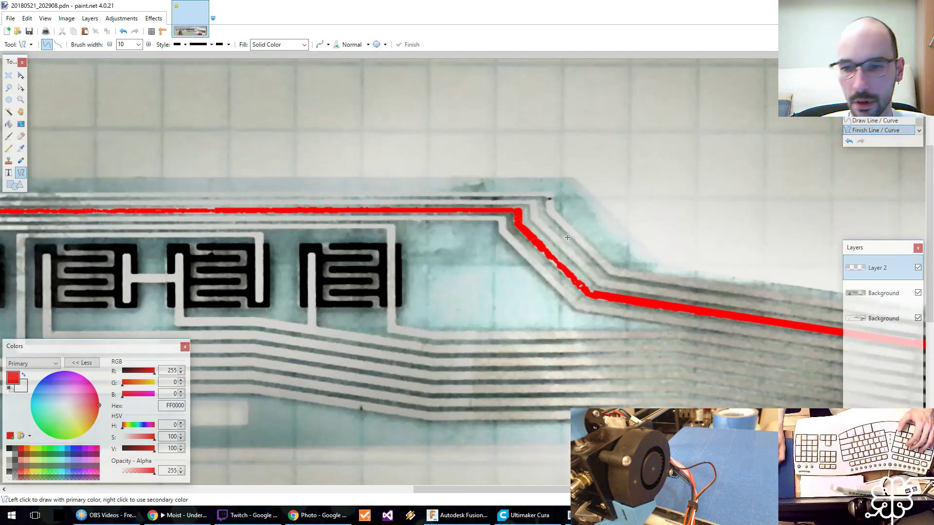
pyautogui.moveTo(516, 222); pyautogui.dragTo(588, 294)
# Draw red lines over the trace's rough horizontal run and the upper part of the second contact pad's vertical branch.
pyautogui.moveTo(605, 307); pyautogui.dragTo(897, 302, button='middle')
pyautogui.moveTo(141, 290); pyautogui.dragTo(444, 284, button='middle')
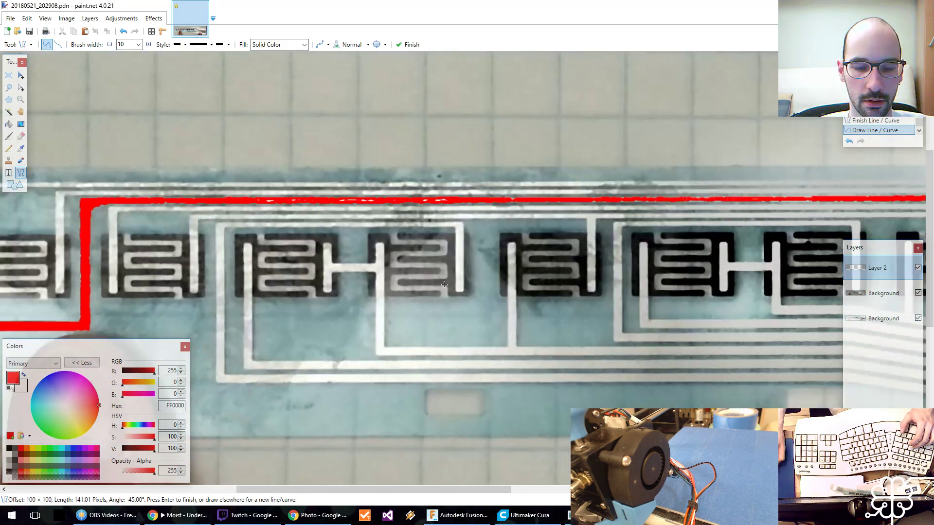
pyautogui.moveTo(268, 201); pyautogui.dragTo(908, 199)
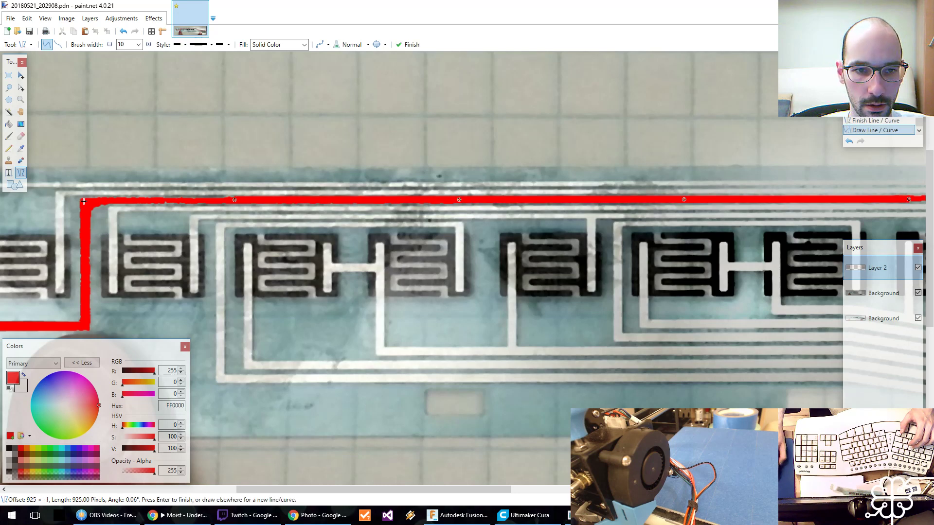
pyautogui.moveTo(83, 201); pyautogui.dragTo(282, 200)
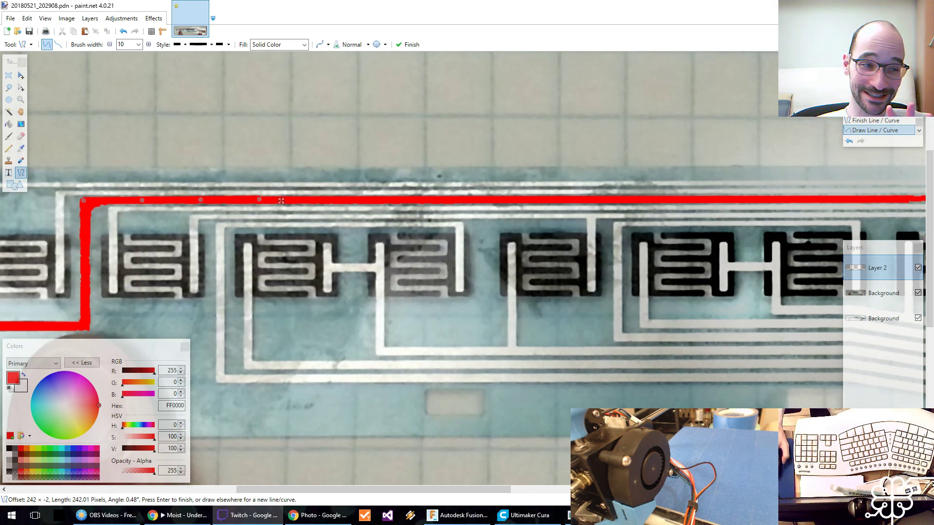
pyautogui.moveTo(168, 275); pyautogui.dragTo(485, 232, button='middle')
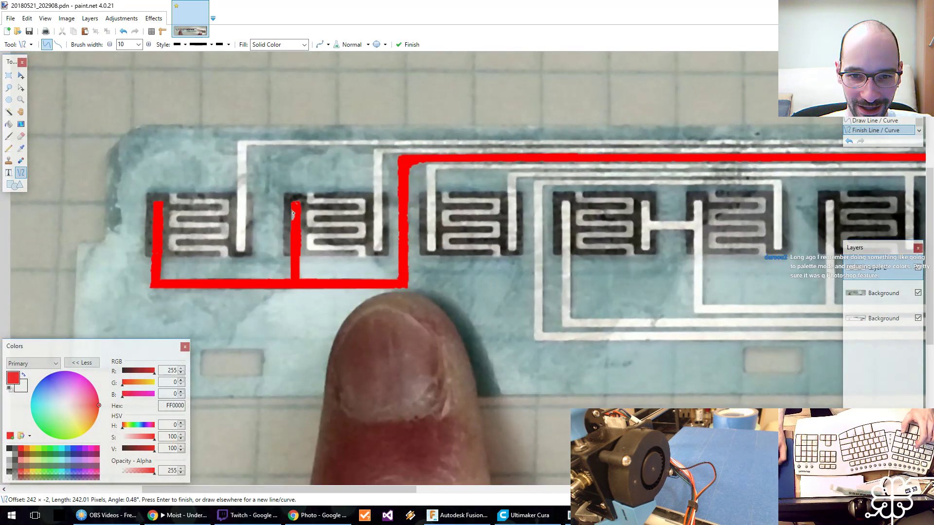
pyautogui.moveTo(294, 206); pyautogui.dragTo(296, 225)
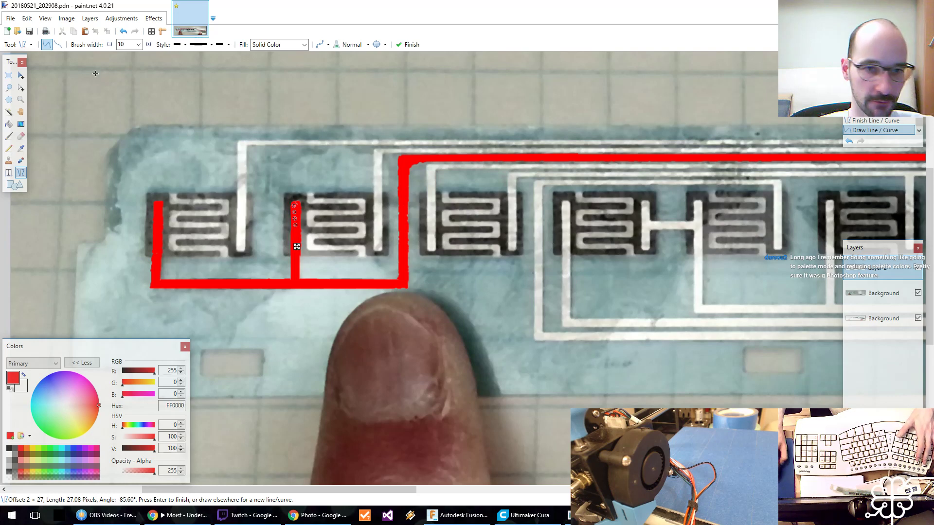
pyautogui.click(122, 18)
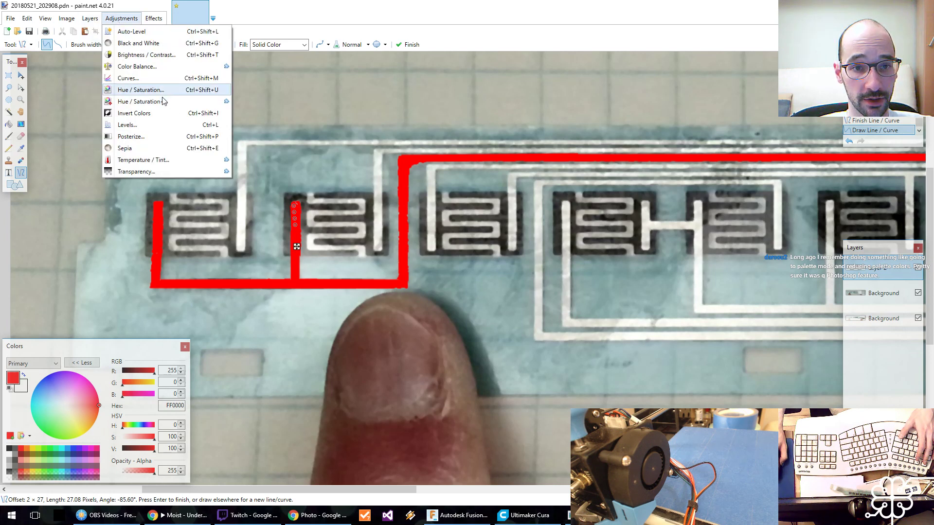
pyautogui.click(146, 137)
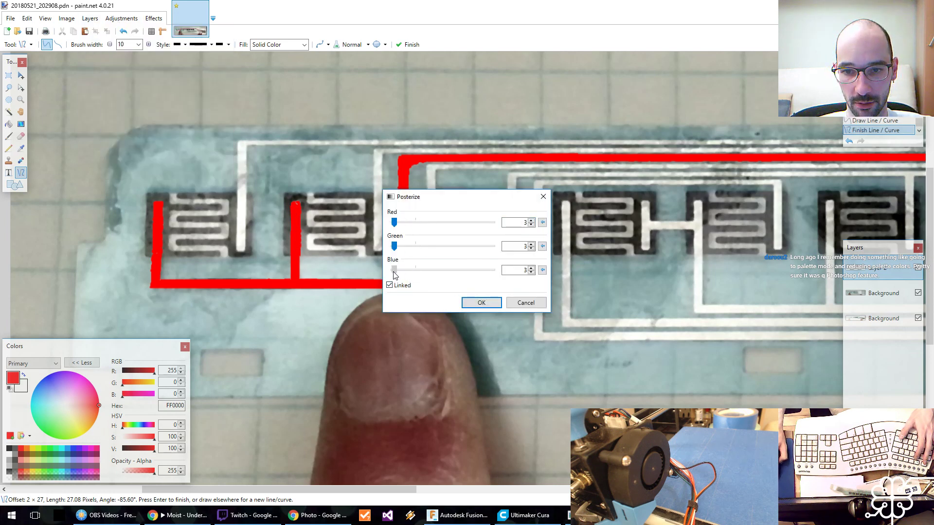
pyautogui.click(526, 303)
# Preview Posterize on the upper Background layer with linked channels at 5 and 3 levels, and cancel it.
pyautogui.click(874, 301)
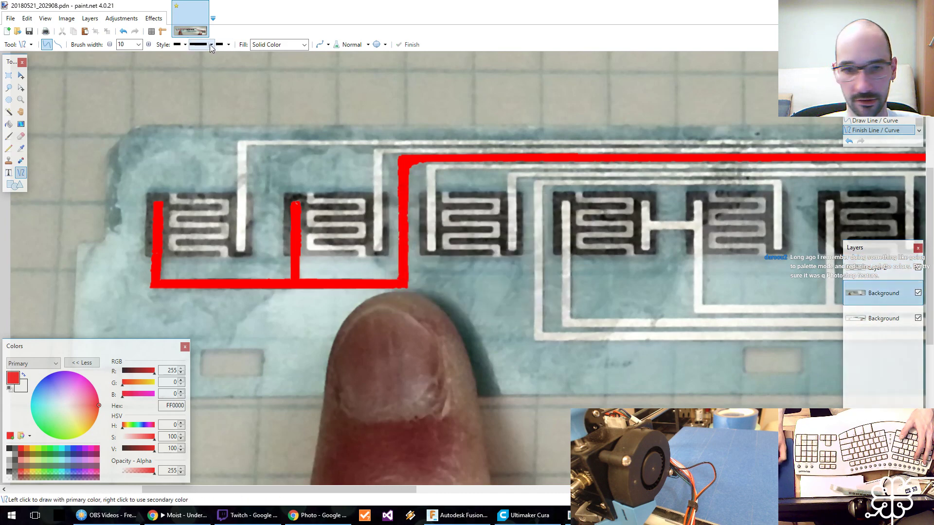
pyautogui.click(121, 18)
pyautogui.click(129, 137)
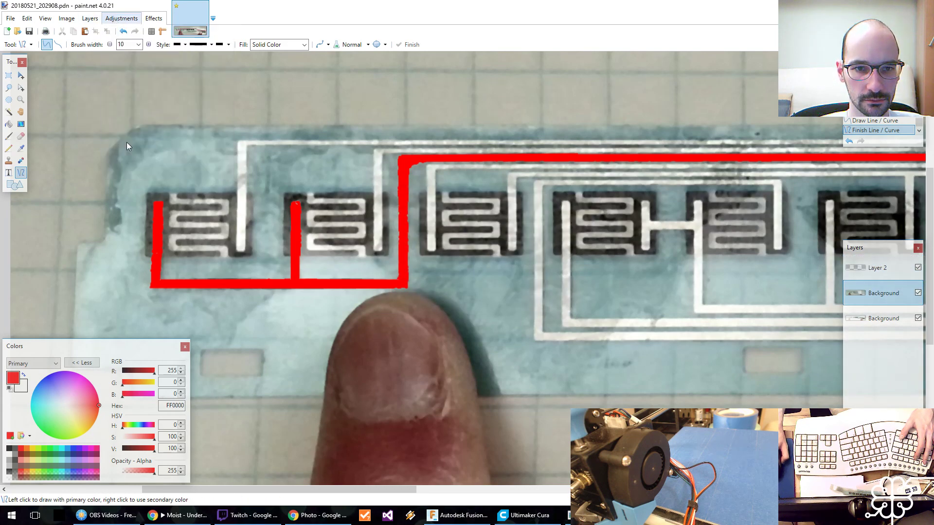
pyautogui.moveTo(457, 206); pyautogui.dragTo(537, 254)
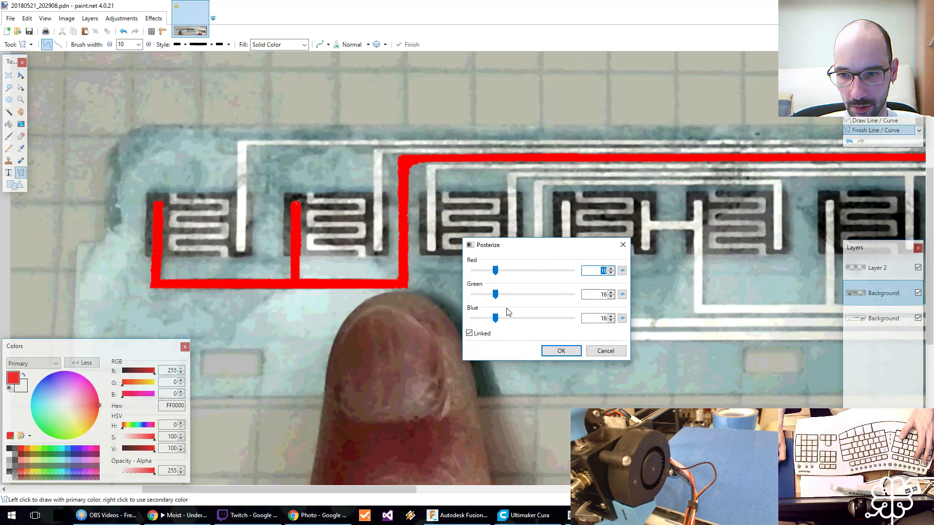
pyautogui.moveTo(495, 318); pyautogui.dragTo(479, 323)
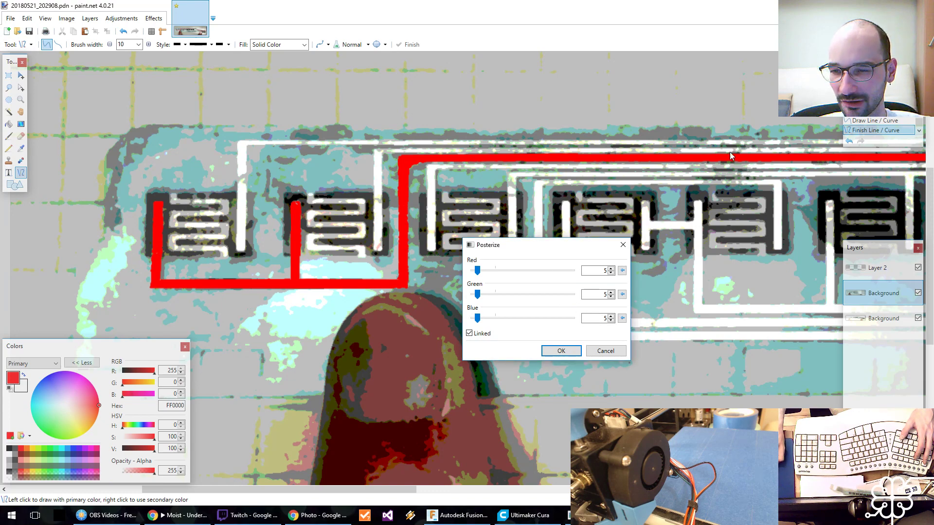
pyautogui.moveTo(478, 271); pyautogui.dragTo(474, 275)
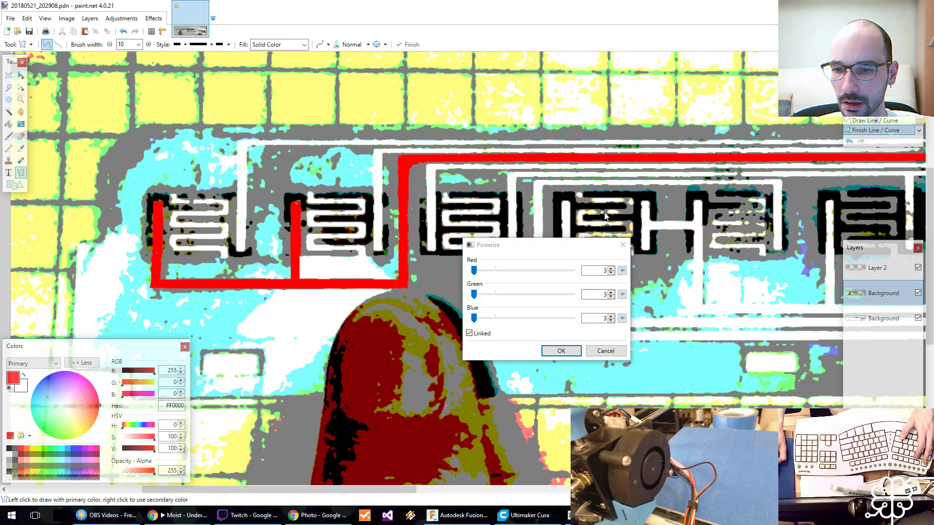
pyautogui.click(605, 351)
# Try the Sepia adjustment on the upper Background layer with the whole strip in view, and undo it.
pyautogui.scroll(-2, 579, 235)
pyautogui.press('z')
pyautogui.click(597, 222)
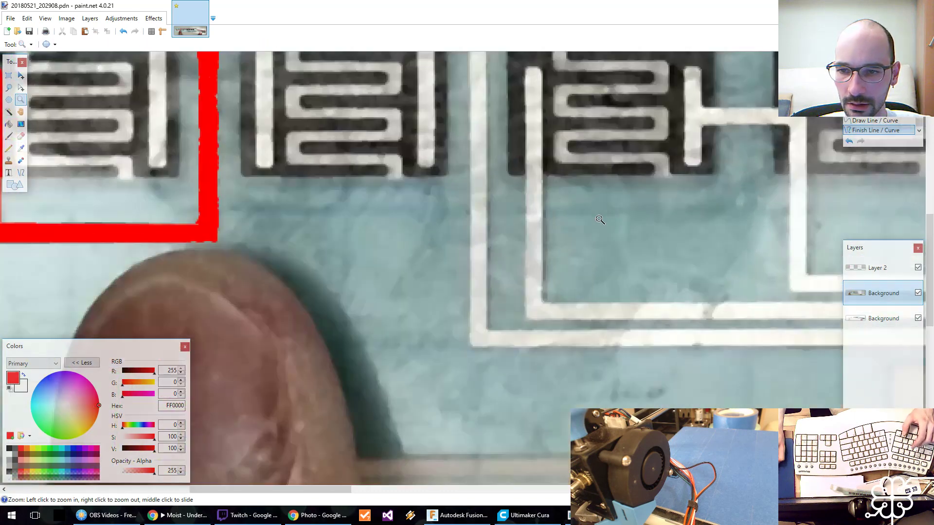
pyautogui.rightClick(670, 206)
pyautogui.rightClick(676, 206)
pyautogui.moveTo(683, 203); pyautogui.dragTo(294, 282, button='middle')
pyautogui.rightClick(293, 282)
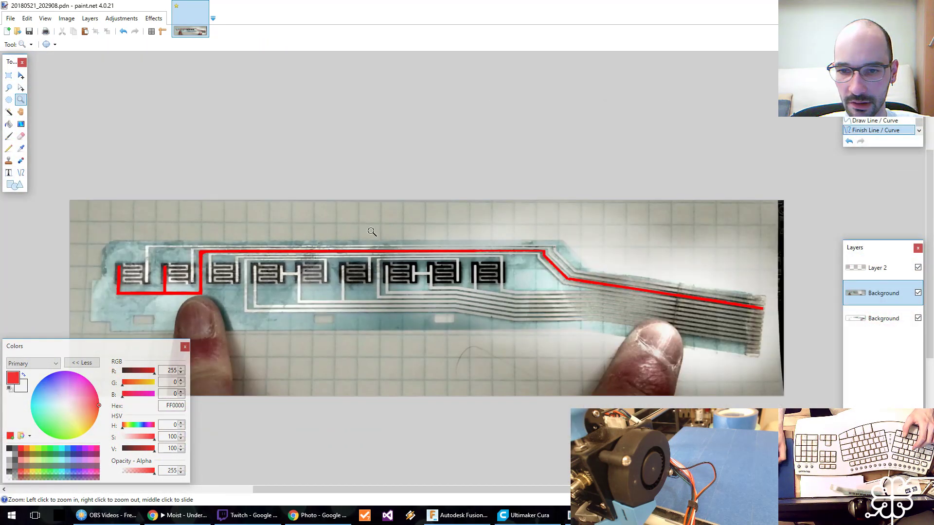
pyautogui.click(105, 19)
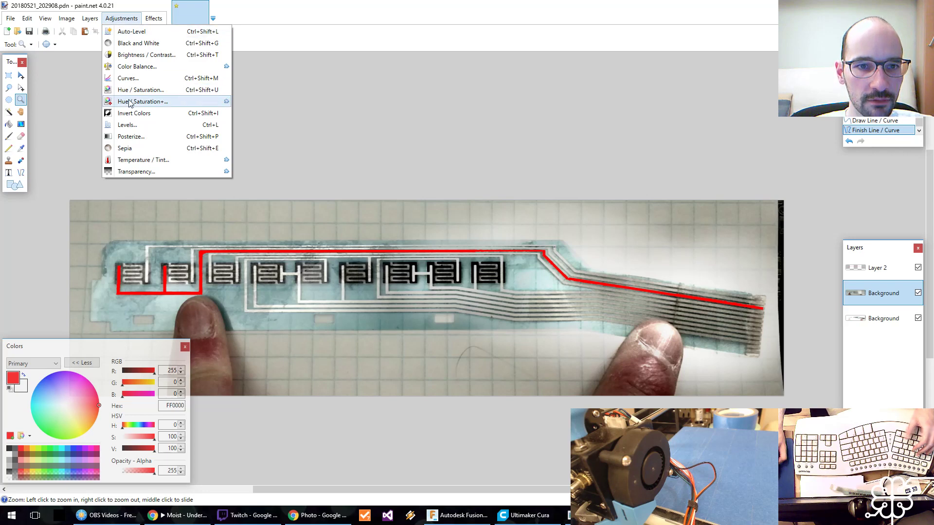
pyautogui.click(124, 147)
pyautogui.hotkey('ctrl', 'z')
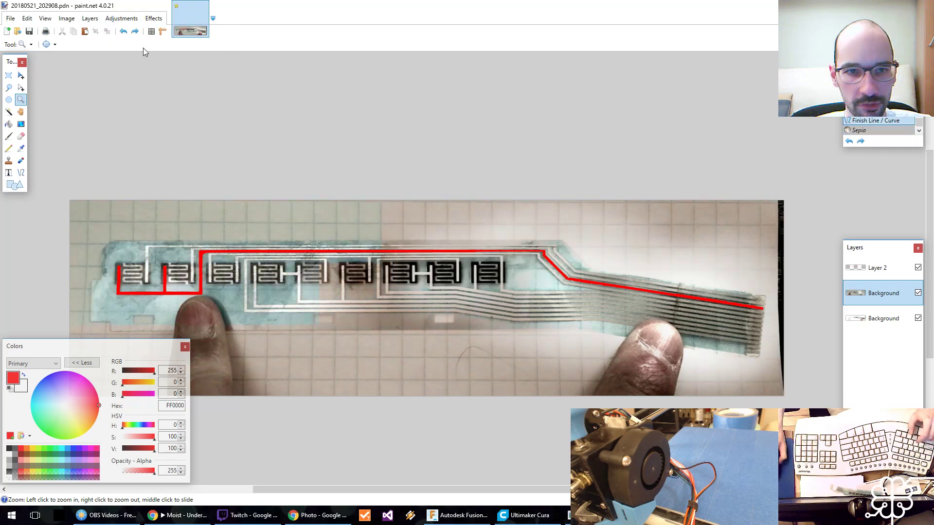
# Preview Posterize at 3 levels per color channel across the whole strip, and discard it.
pyautogui.click(122, 19)
pyautogui.click(149, 138)
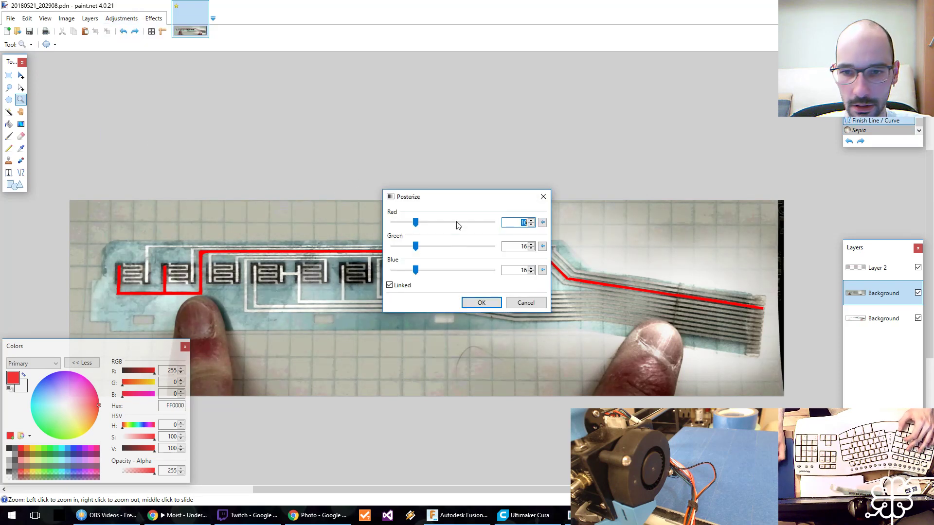
pyautogui.moveTo(460, 203); pyautogui.dragTo(370, 345)
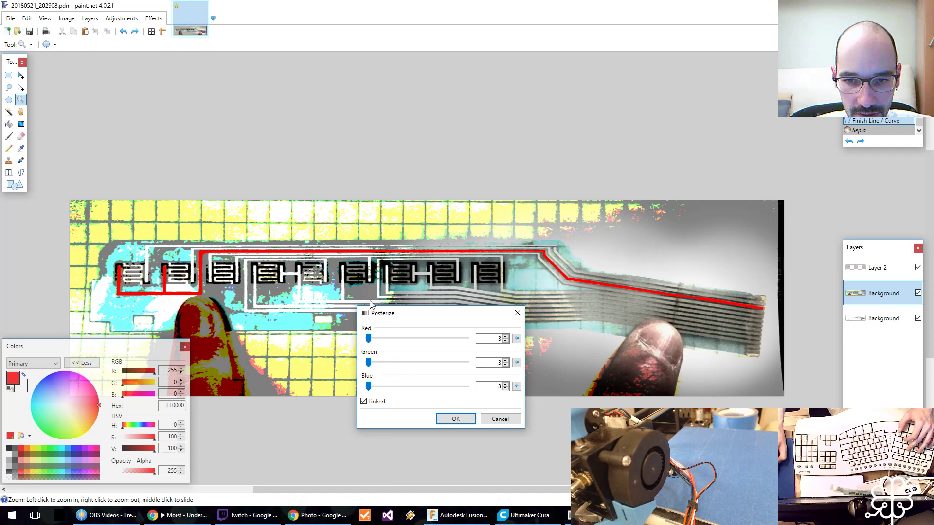
pyautogui.click(487, 418)
# Flood-fill the right vertical trace of the first contact pad with pure green (00FF00).
pyautogui.moveTo(186, 268); pyautogui.dragTo(319, 249, button='middle')
pyautogui.click(317, 245)
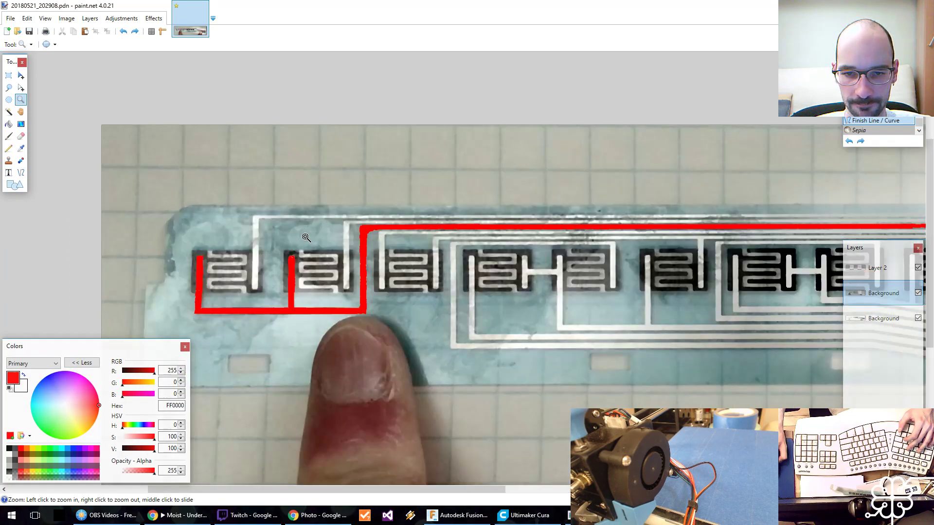
pyautogui.click(306, 237)
pyautogui.press('f')
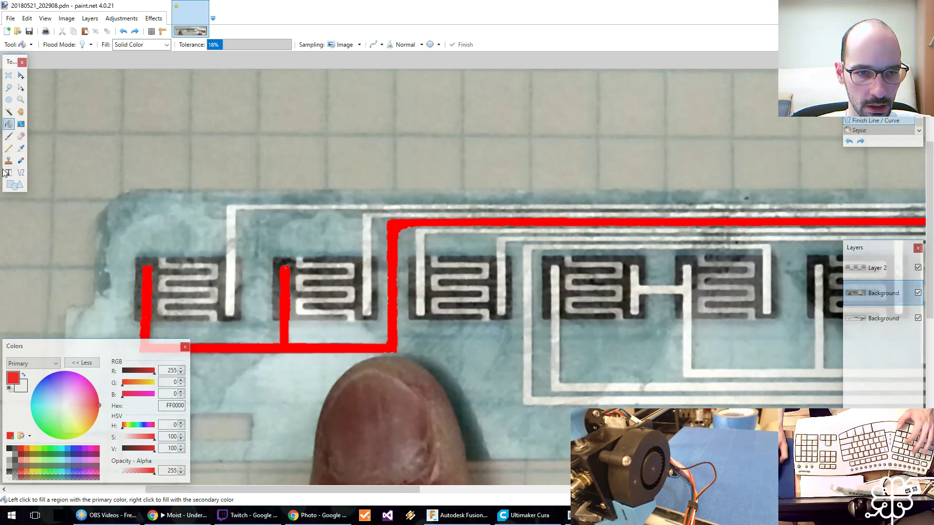
pyautogui.click(45, 449)
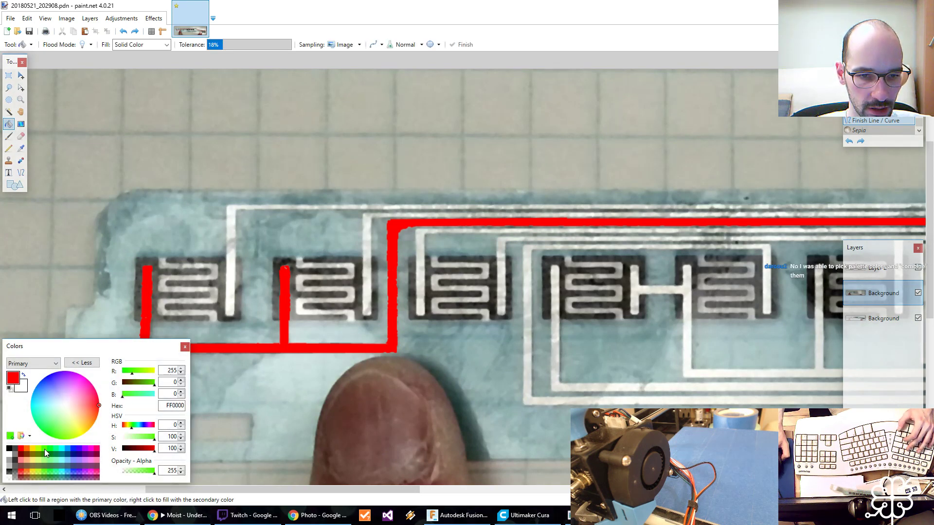
pyautogui.moveTo(131, 375); pyautogui.dragTo(113, 375)
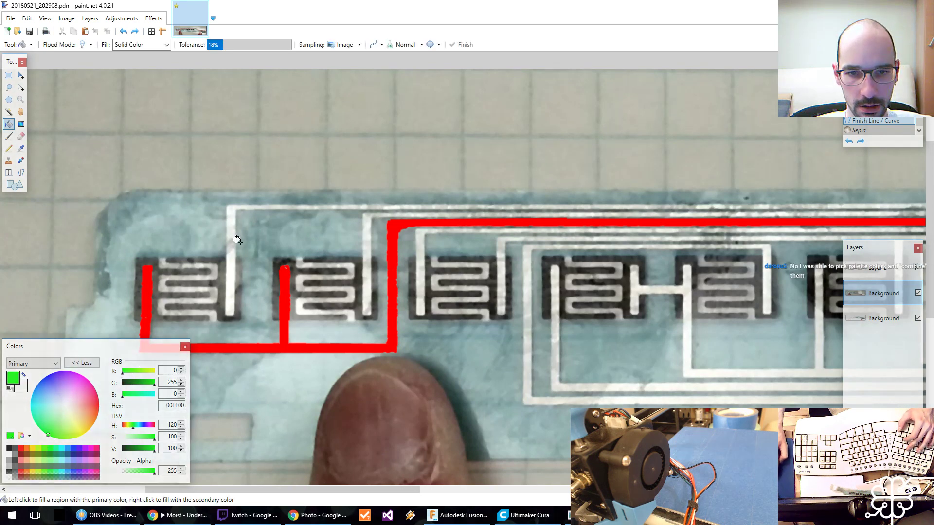
pyautogui.click(227, 266)
pyautogui.click(228, 224)
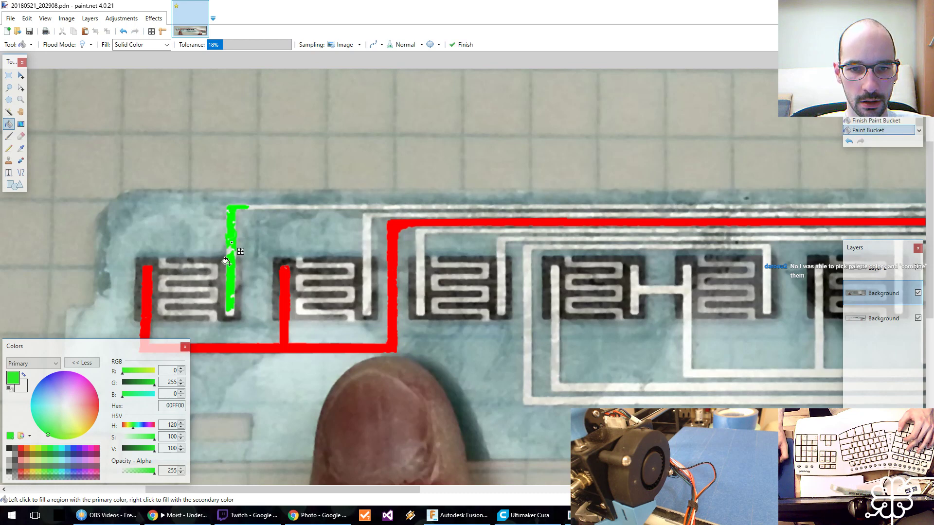
# Draw green lines at width 10 over the first pad's right branch, along the outermost trace, and down its diagonal bend.
pyautogui.press('o')
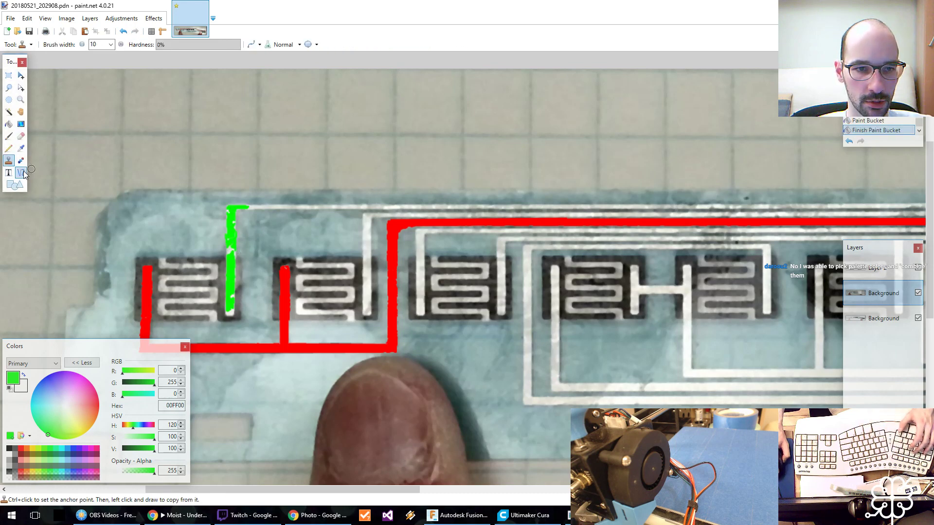
pyautogui.moveTo(229, 313)
pyautogui.mouseDown()
pyautogui.moveTo(232, 205)
pyautogui.moveTo(920, 206)
pyautogui.moveTo(567, 203)
pyautogui.moveTo(581, 206)
pyautogui.moveTo(577, 223)
pyautogui.moveTo(640, 282)
pyautogui.mouseUp()
pyautogui.press('Return')
pyautogui.press('Return')
pyautogui.press('Return')
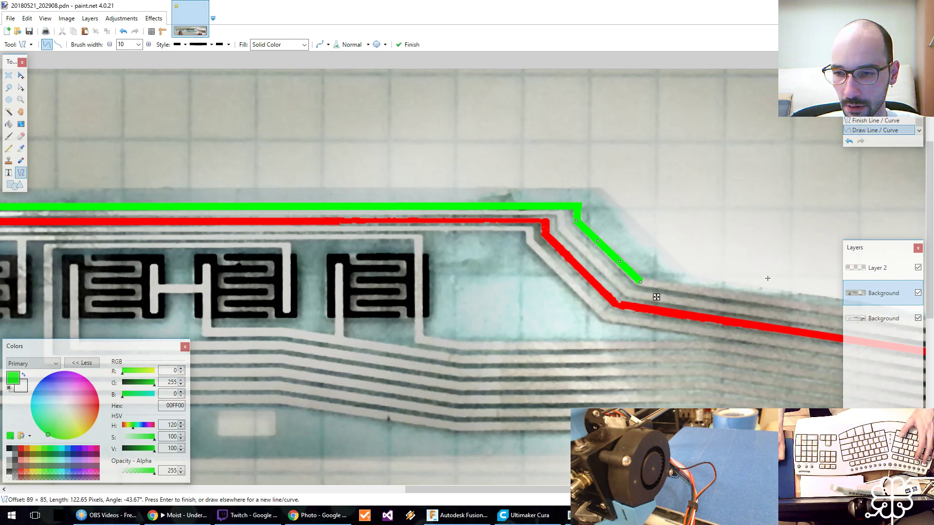
# Draw a green line about 791 px long along the outermost trace of the connector tail to its end.
pyautogui.moveTo(656, 297); pyautogui.dragTo(119, 235, button='middle')
pyautogui.press('Return')
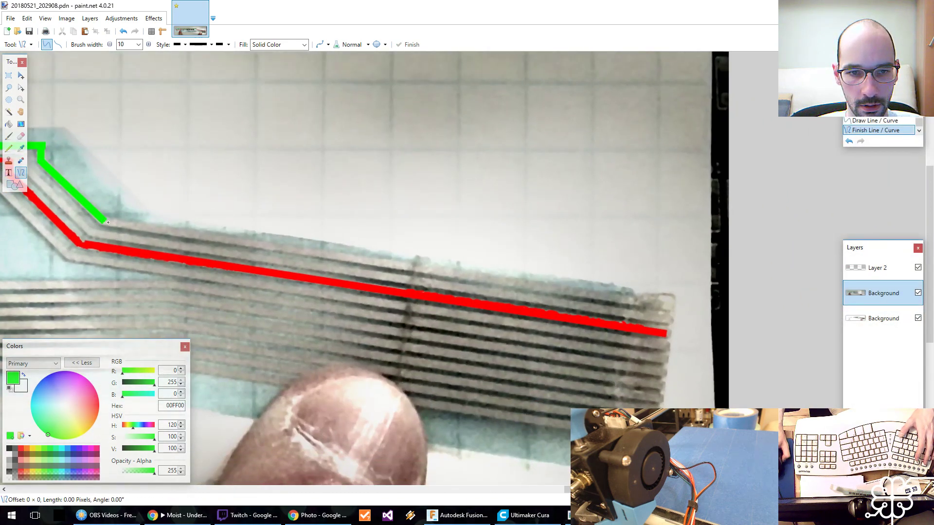
pyautogui.moveTo(102, 220)
pyautogui.mouseDown()
pyautogui.moveTo(671, 295)
pyautogui.moveTo(673, 308)
pyautogui.mouseUp()
pyautogui.moveTo(252, 167); pyautogui.dragTo(713, 198, button='middle')
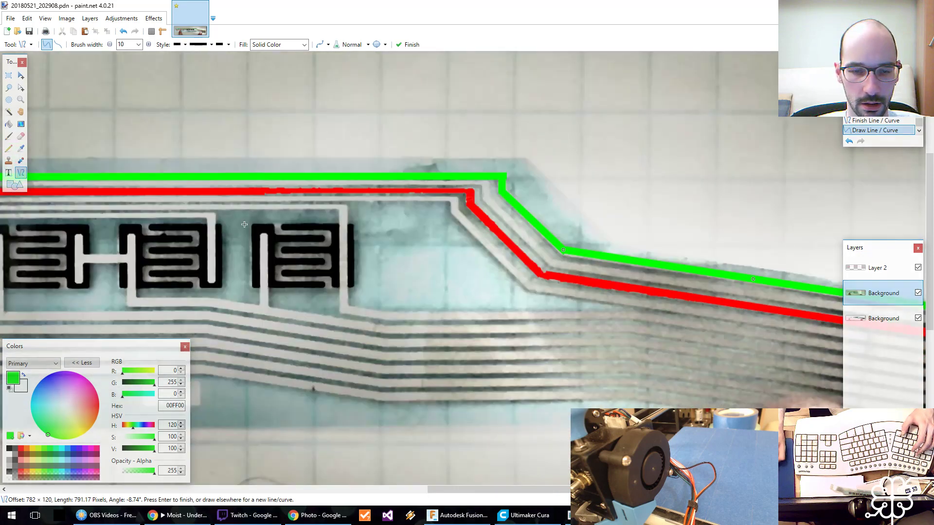
pyautogui.moveTo(245, 224)
pyautogui.mouseDown(button='middle')
pyautogui.moveTo(766, 202)
pyautogui.moveTo(719, 206)
pyautogui.mouseUp(button='middle')
pyautogui.moveTo(361, 251); pyautogui.dragTo(197, 287, button='middle')
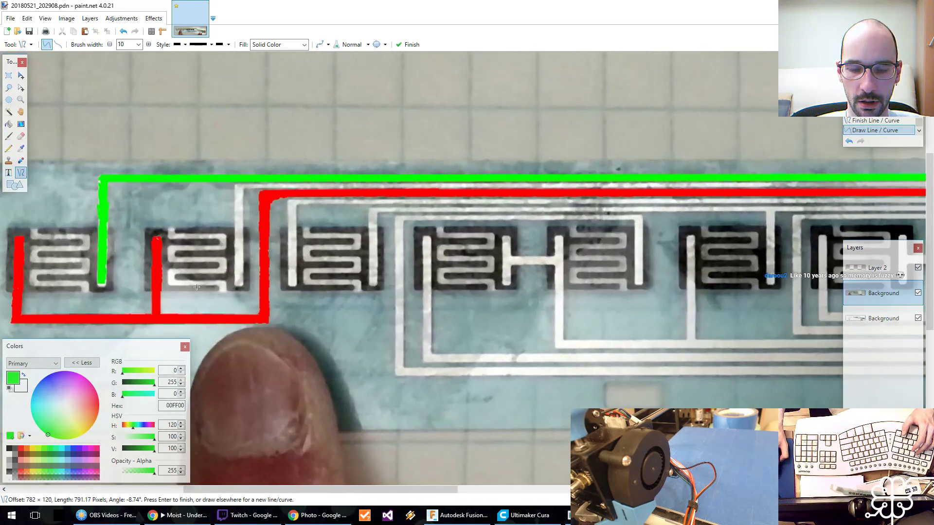
pyautogui.press('Return')
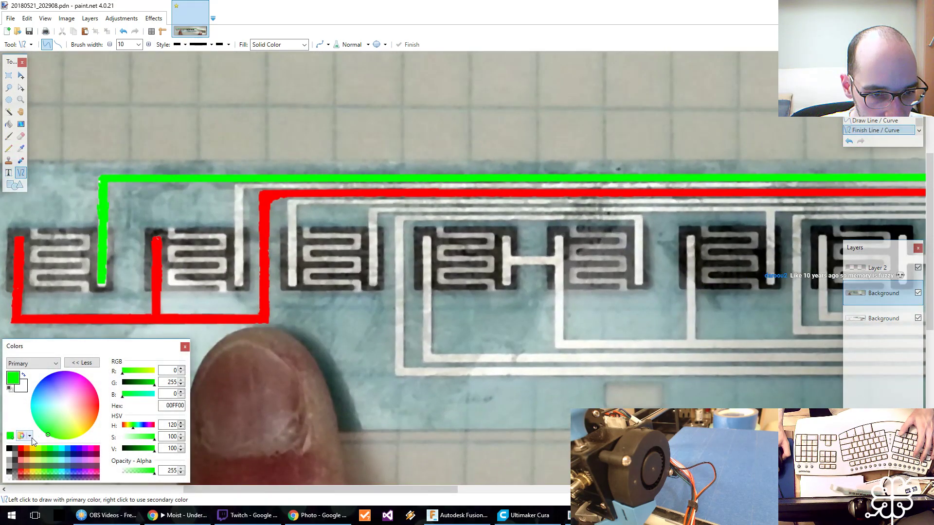
# Set the primary color to 0000FF and draw a blue line about 136 px long up the second pad's right branch.
pyautogui.click(74, 450)
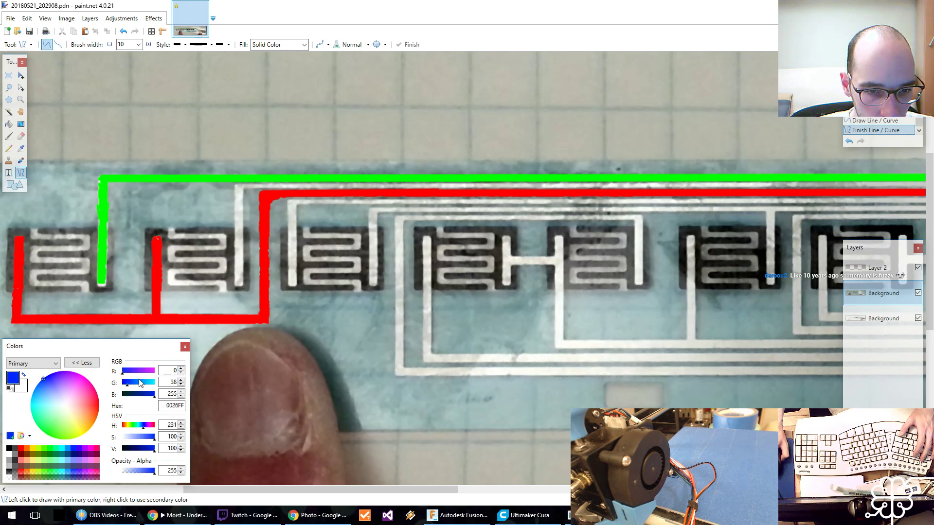
pyautogui.moveTo(139, 383); pyautogui.dragTo(122, 384)
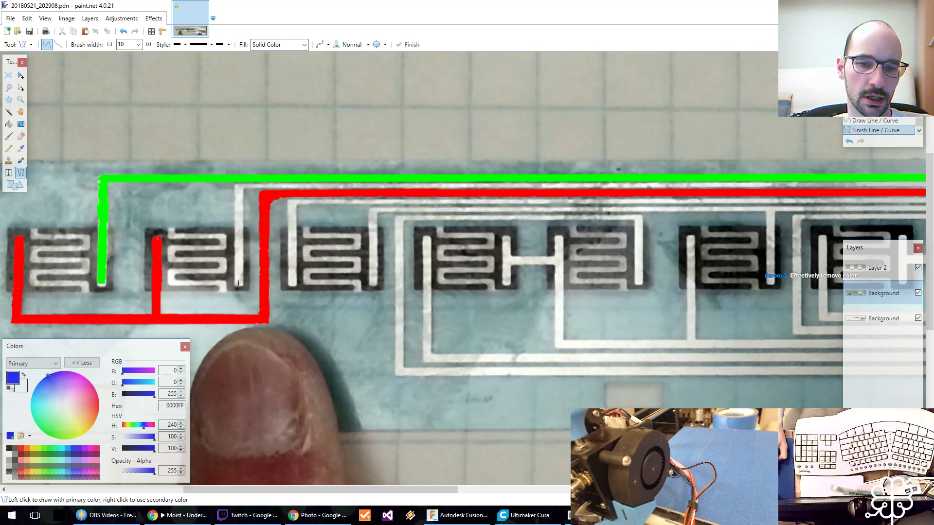
pyautogui.moveTo(239, 284); pyautogui.dragTo(239, 184)
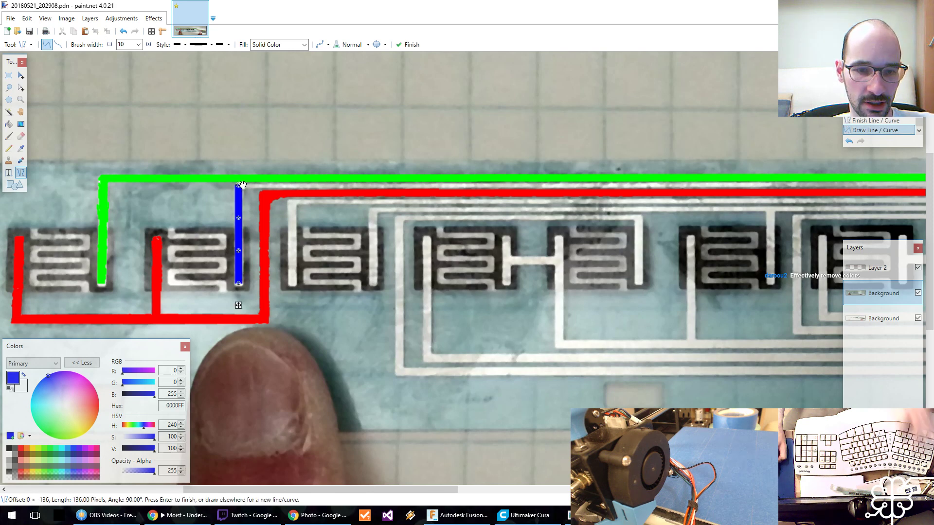
pyautogui.press('Return')
pyautogui.moveTo(240, 186); pyautogui.dragTo(855, 185)
pyautogui.press('Escape')
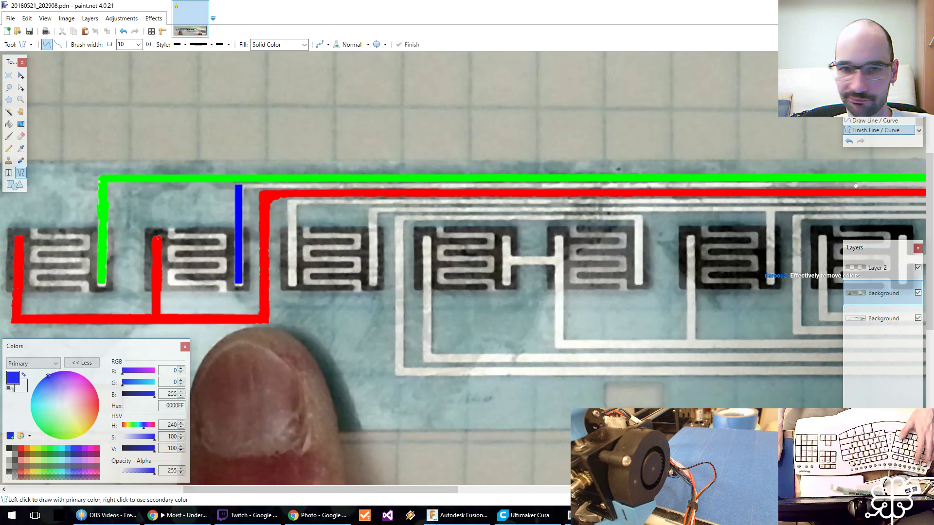
# Reduce the line's brush width to 6 and try a blue line along the second trace's horizontal run.
pyautogui.click(109, 44)
pyautogui.click(110, 45)
pyautogui.moveTo(236, 186); pyautogui.dragTo(691, 184)
pyautogui.press('Escape')
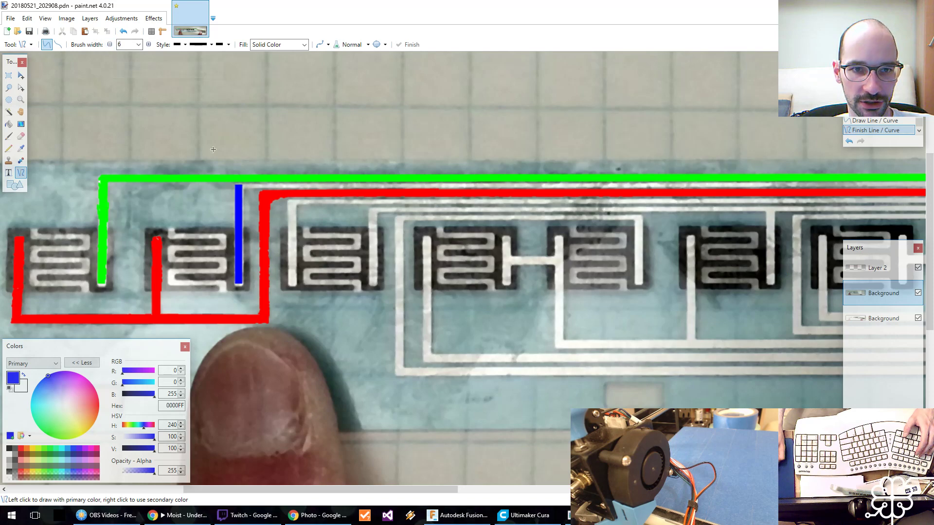
# Try a blue line about 1476 px long along the second trace, and undo all blue and green lines back to the green fill.
pyautogui.moveTo(238, 184)
pyautogui.mouseDown()
pyautogui.moveTo(920, 182)
pyautogui.moveTo(878, 185)
pyautogui.mouseUp()
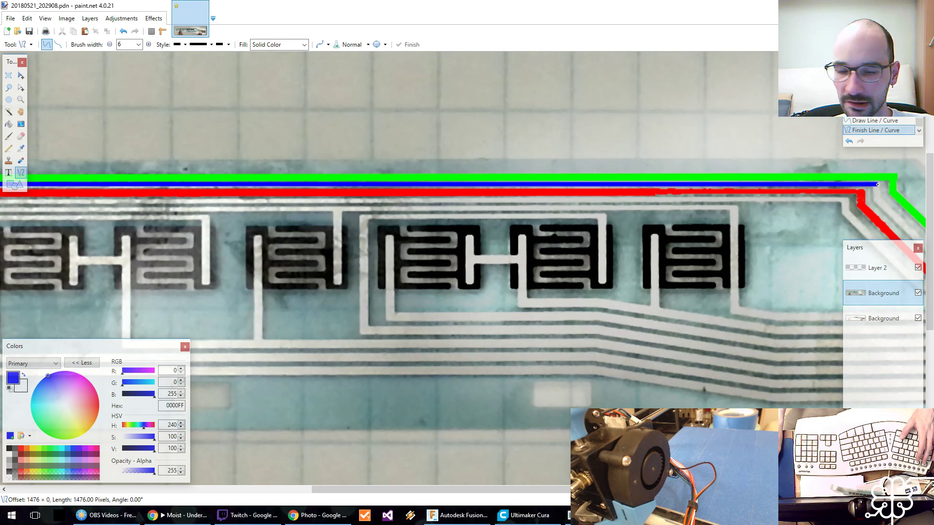
pyautogui.press('Escape')
pyautogui.hotkey('ctrl', 'z')
pyautogui.hotkey('ctrl', 'z')
pyautogui.hotkey('ctrl', 'z')
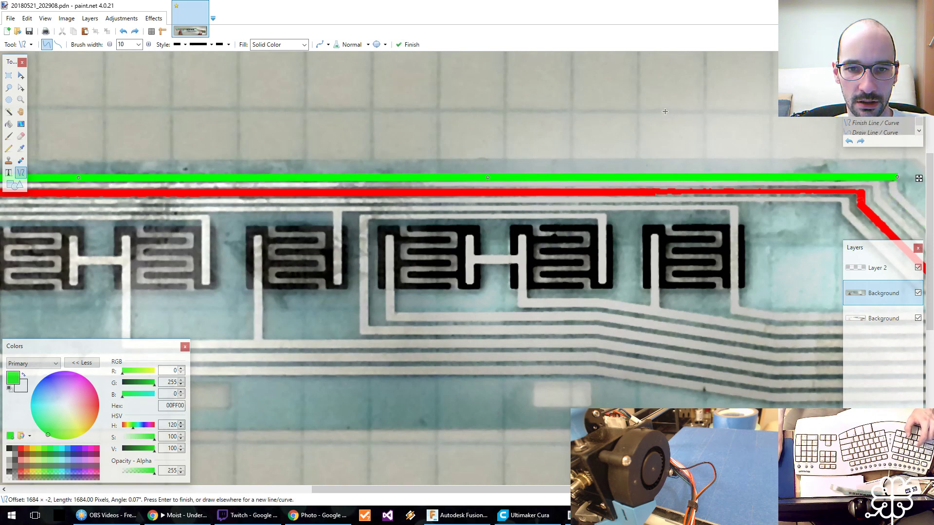
pyautogui.hotkey('ctrl', 'z')
pyautogui.keyDown('shift'); pyautogui.hscroll(-10, 317, 134); pyautogui.keyUp('shift')
pyautogui.keyDown('shift'); pyautogui.hscroll(-3, 155, 138); pyautogui.keyUp('shift')
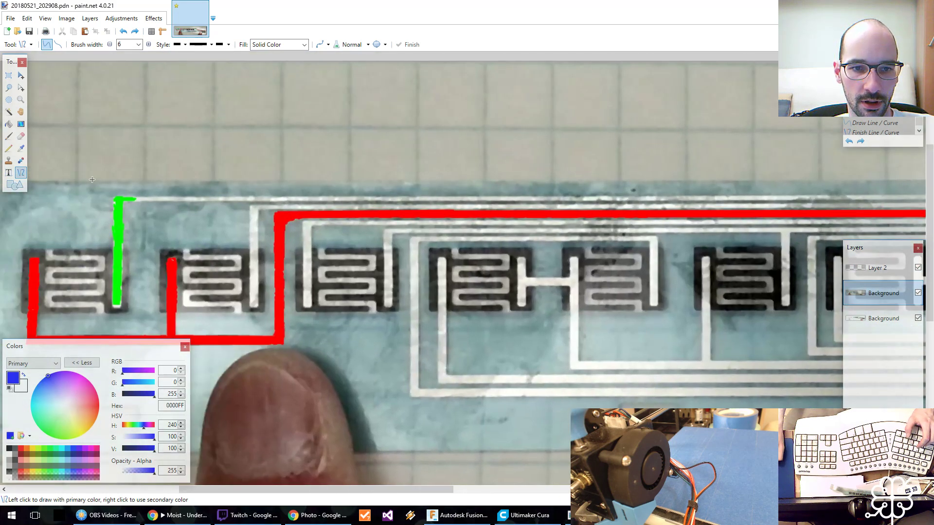
# Sample the fill's green (00FF00) and draw a line about 1687 px long at width 6 along the outermost trace's horizontal run.
pyautogui.click(46, 447)
pyautogui.press('k')
pyautogui.click(128, 199)
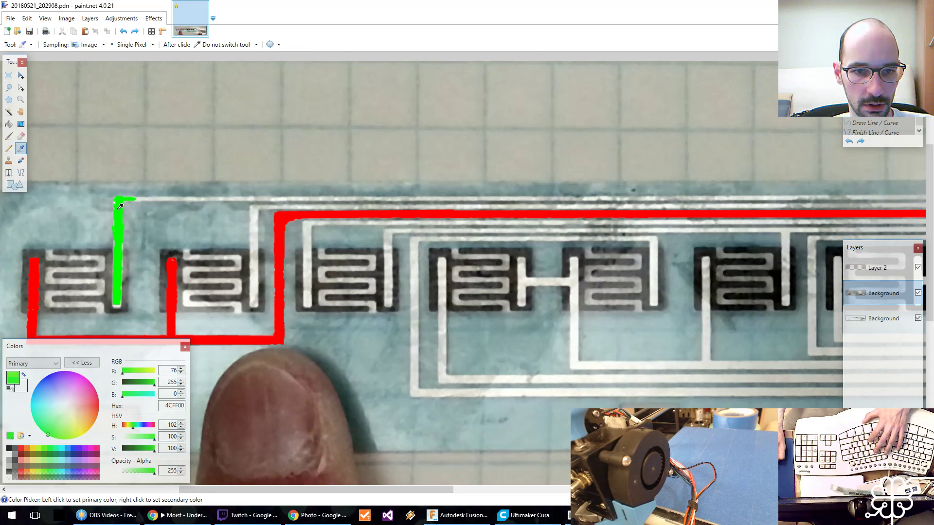
pyautogui.press('o')
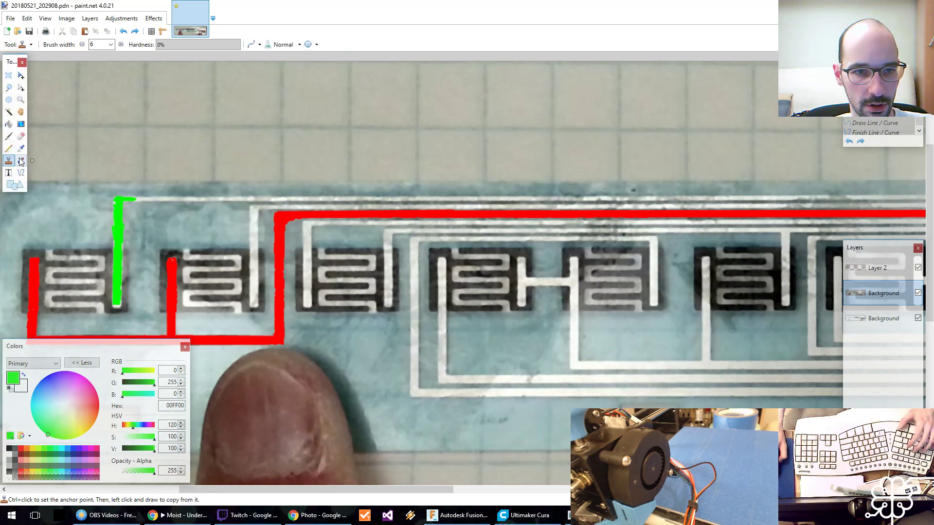
pyautogui.moveTo(327, 182); pyautogui.dragTo(233, 185, button='middle')
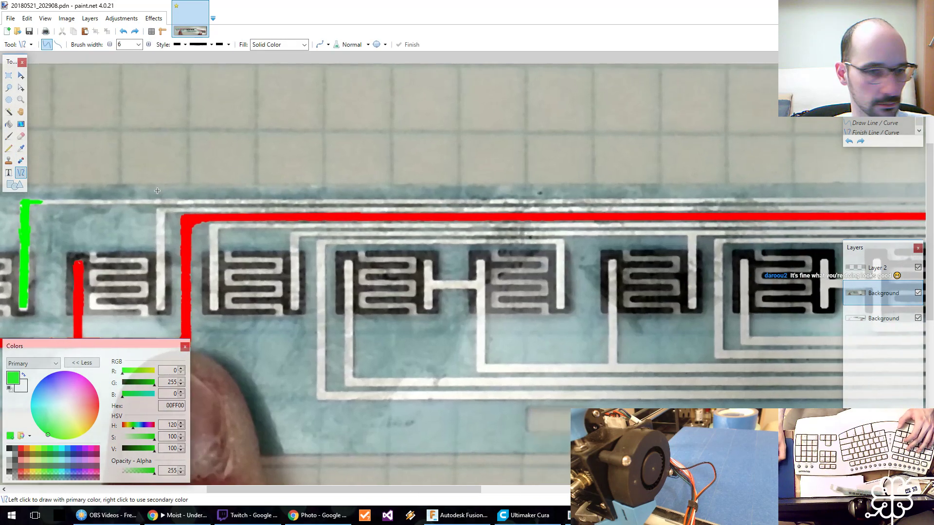
pyautogui.scroll(-1, 112, 190)
pyautogui.scroll(2, 112, 190)
pyautogui.press('z')
pyautogui.rightClick(152, 214)
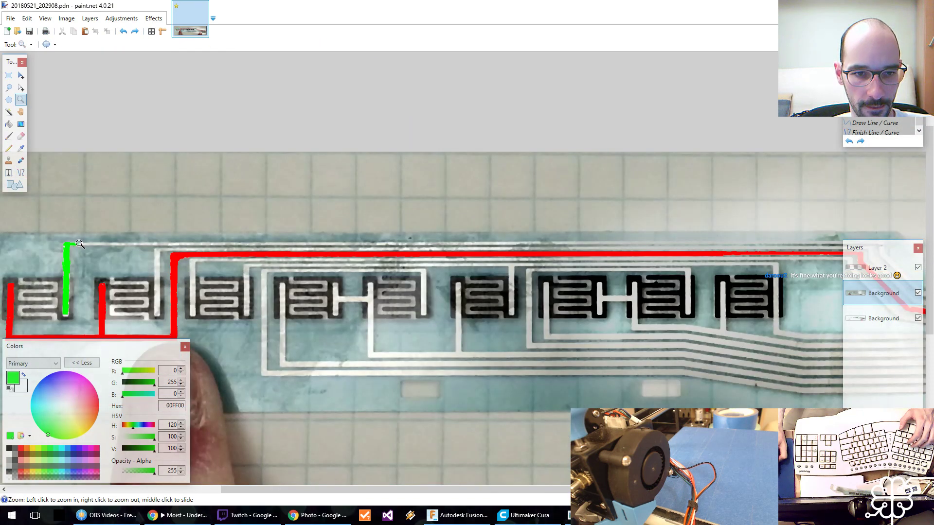
pyautogui.press('o')
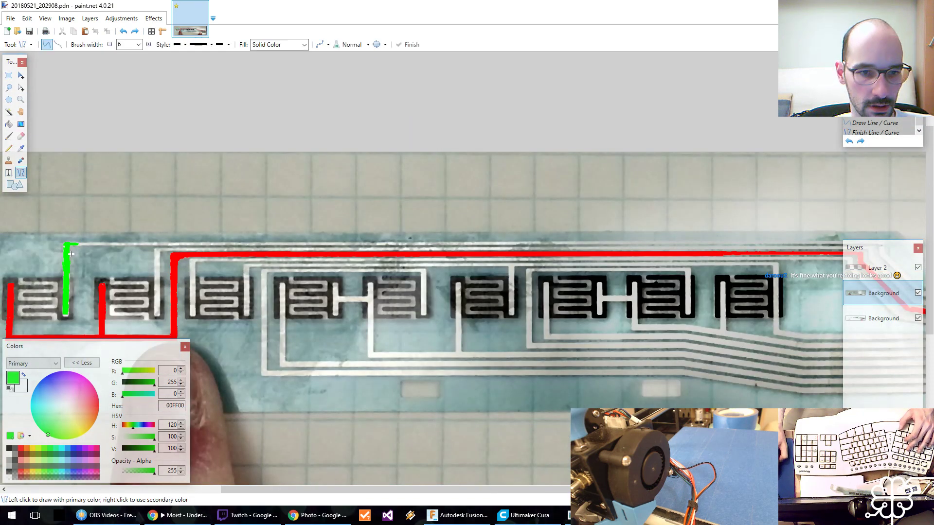
pyautogui.moveTo(62, 245); pyautogui.dragTo(883, 242)
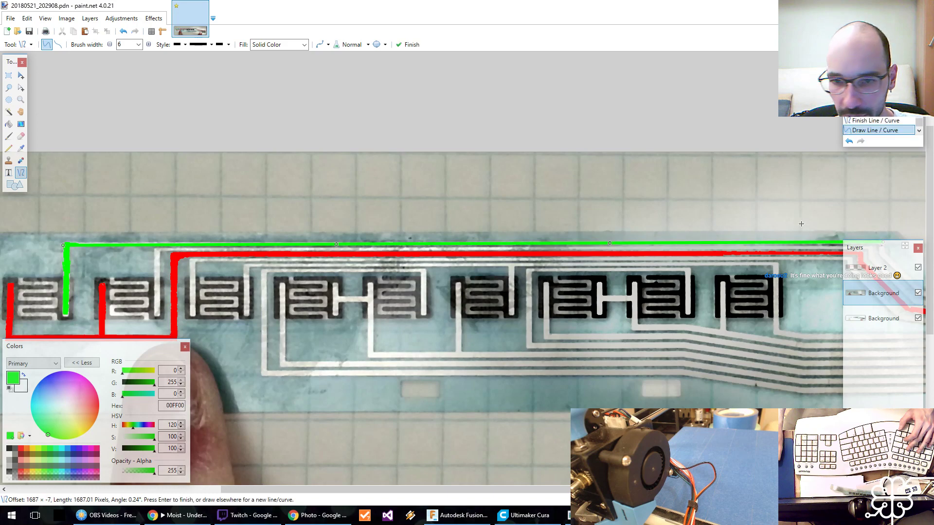
# Draw green lines around the outermost trace's bend and along the connector tail to its end.
pyautogui.moveTo(788, 213); pyautogui.dragTo(255, 161, button='middle')
pyautogui.press('Return')
pyautogui.moveTo(348, 192); pyautogui.dragTo(766, 298)
pyautogui.moveTo(431, 198); pyautogui.dragTo(860, 228, button='middle')
pyautogui.moveTo(355, 223); pyautogui.dragTo(574, 210, button='middle')
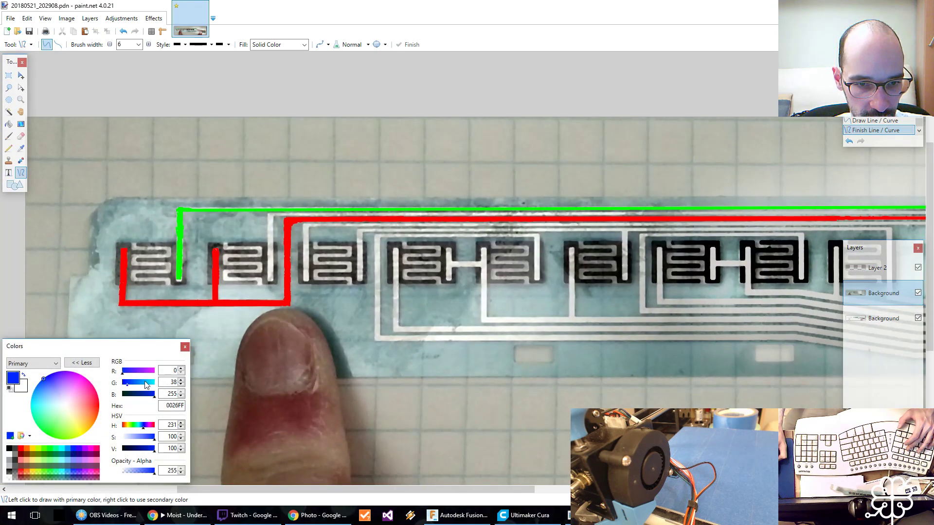
# Draw blue (0000FF) lines from the second pad's right branch along the second trace, around the bend, and down the tail to the connector end.
pyautogui.click(74, 448)
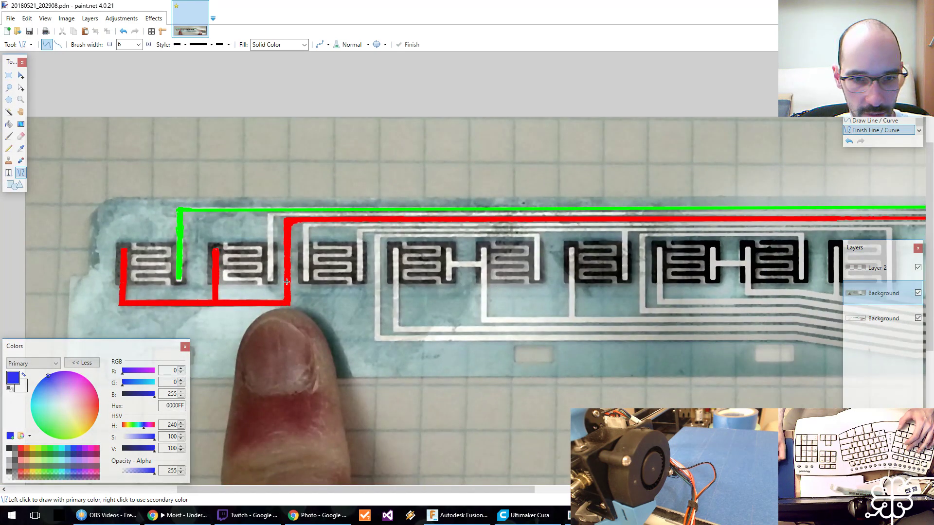
pyautogui.moveTo(270, 278)
pyautogui.mouseDown()
pyautogui.moveTo(271, 215)
pyautogui.moveTo(910, 213)
pyautogui.moveTo(619, 213)
pyautogui.moveTo(660, 266)
pyautogui.mouseUp()
pyautogui.moveTo(660, 266); pyautogui.dragTo(79, 204, button='middle')
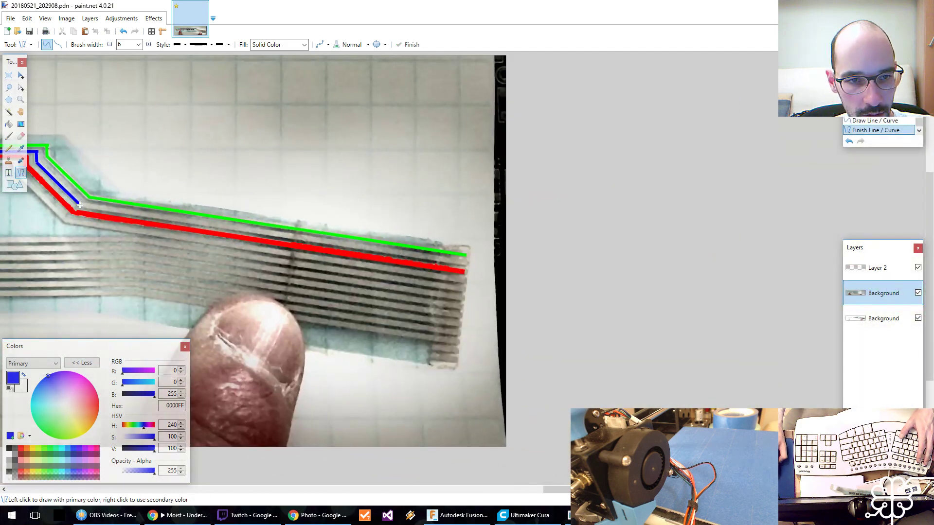
pyautogui.moveTo(78, 204); pyautogui.dragTo(469, 263)
pyautogui.moveTo(179, 230); pyautogui.dragTo(598, 243, button='middle')
pyautogui.moveTo(198, 243); pyautogui.dragTo(672, 265, button='middle')
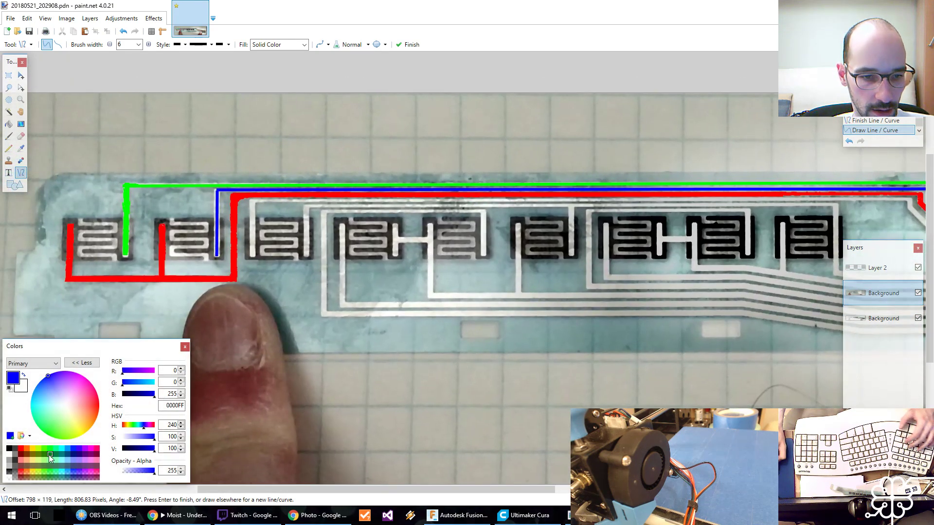
# Draw yellow (FFFF00) lines up the third pad's left branch, about 1355 px along its horizontal trace, and a short way down at the bend.
pyautogui.click(33, 450)
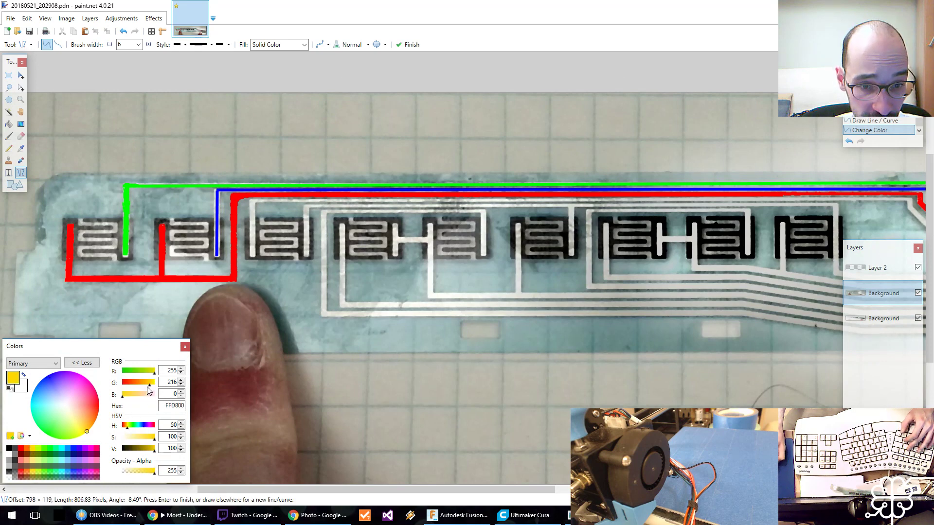
pyautogui.moveTo(150, 384); pyautogui.dragTo(172, 381)
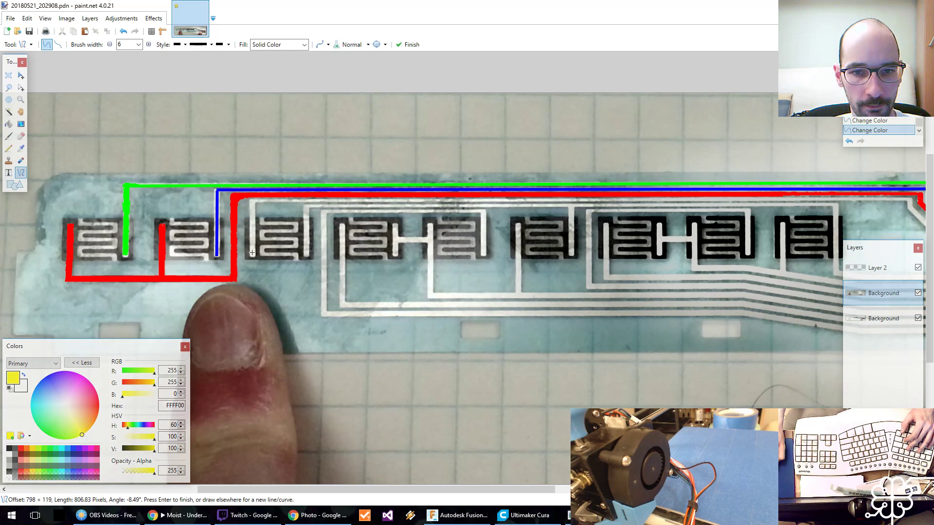
pyautogui.moveTo(252, 257); pyautogui.dragTo(252, 214)
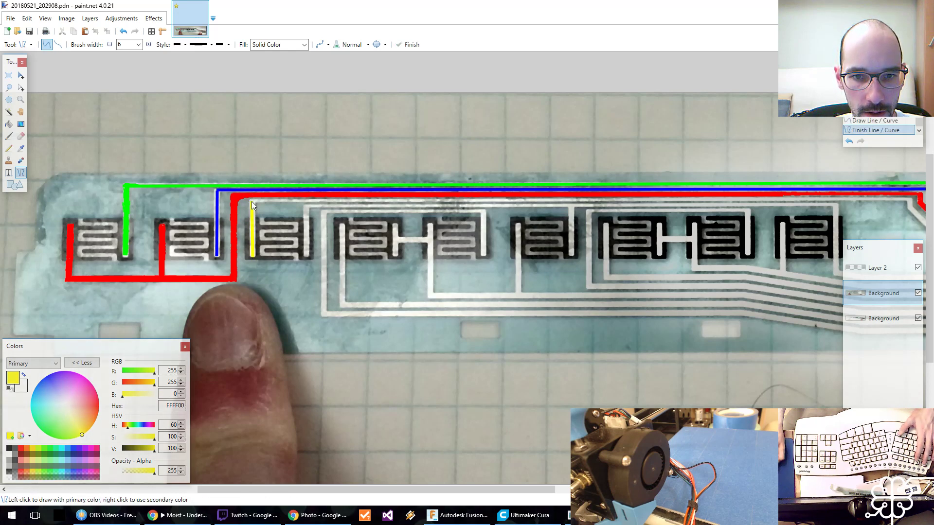
pyautogui.moveTo(251, 201)
pyautogui.mouseDown()
pyautogui.moveTo(620, 211)
pyautogui.moveTo(911, 200)
pyautogui.mouseUp()
pyautogui.moveTo(918, 205); pyautogui.dragTo(272, 193, button='middle')
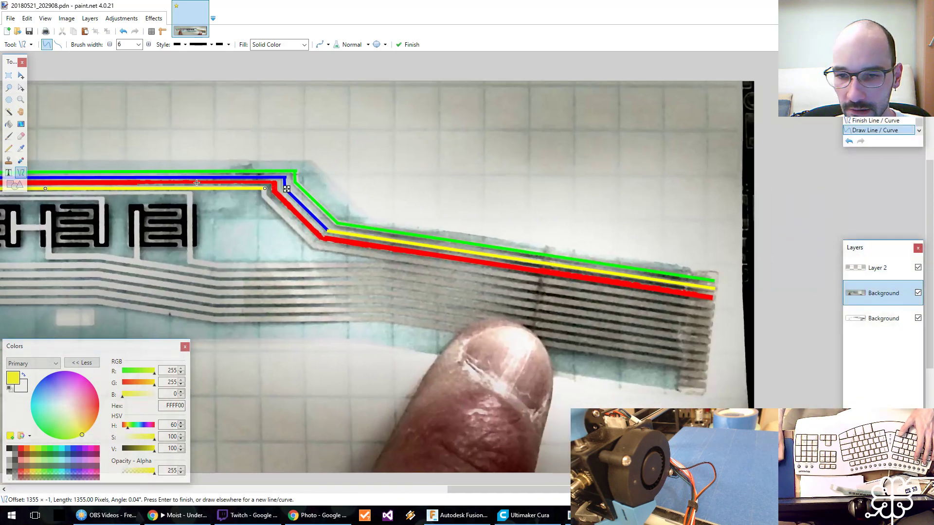
pyautogui.press('Return')
pyautogui.moveTo(263, 189); pyautogui.dragTo(264, 199)
pyautogui.press('Return')
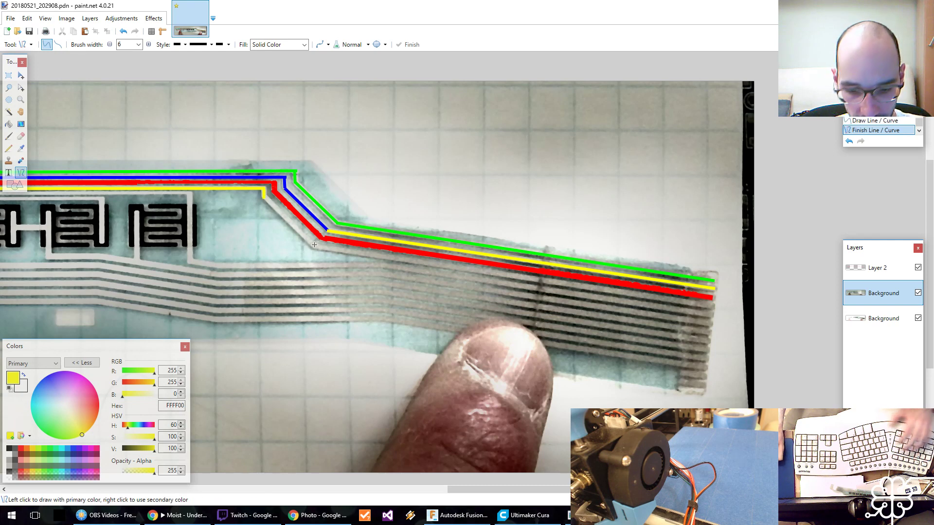
# Sample the blue (0000FF) from the second trace's bend and fill the yellow line on the connector tail with it.
pyautogui.press('k')
pyautogui.click(320, 216)
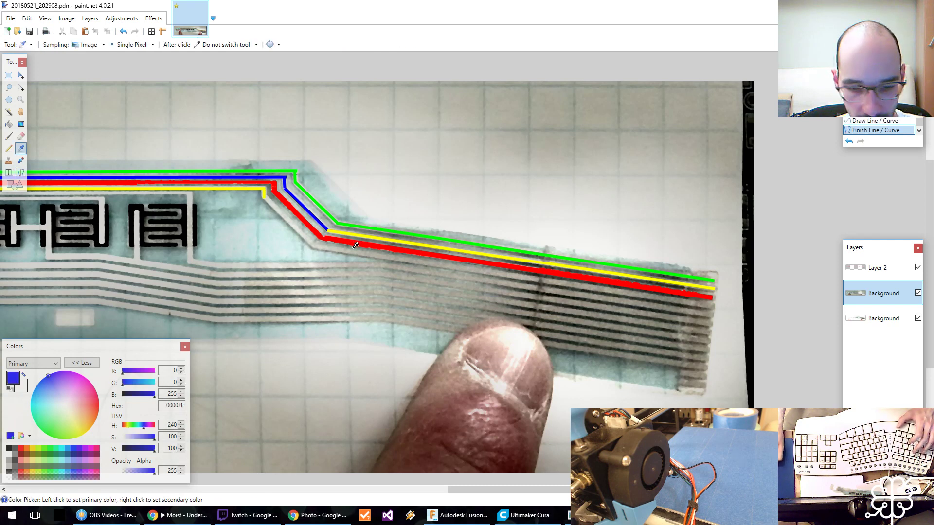
pyautogui.press('f')
pyautogui.click(354, 231)
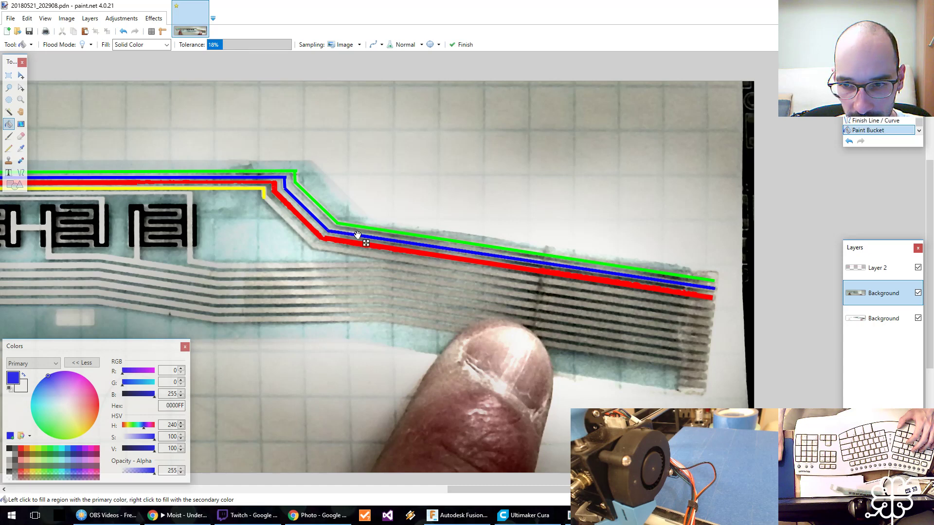
# Sample the yellow (FFFF00) and draw lines from the trace's short bend segment diagonally down and along the tail to the connector end.
pyautogui.press('k')
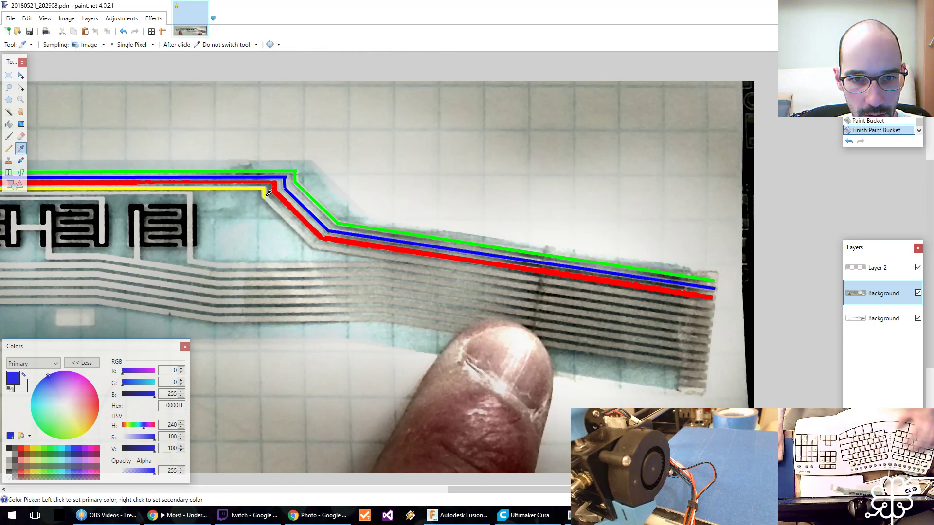
pyautogui.click(266, 193)
pyautogui.press('o')
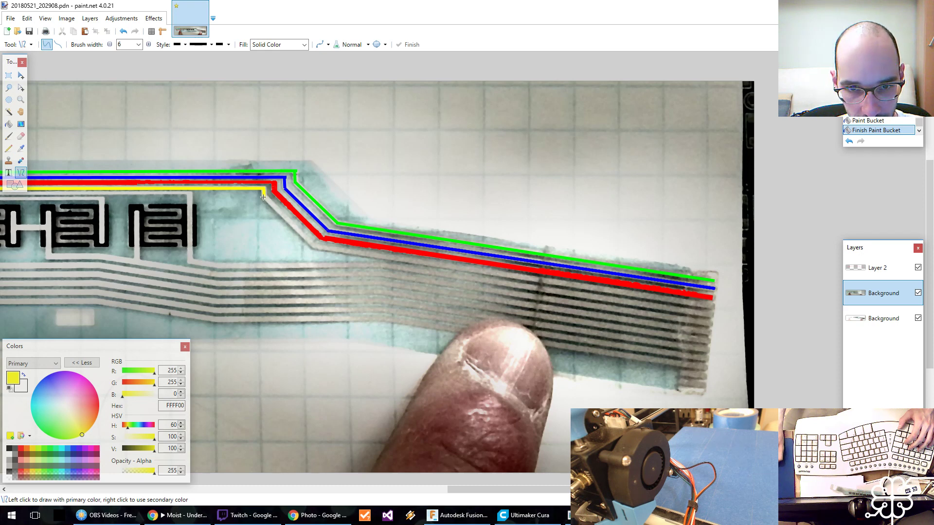
pyautogui.moveTo(263, 196)
pyautogui.mouseDown()
pyautogui.moveTo(317, 249)
pyautogui.moveTo(710, 306)
pyautogui.mouseUp()
pyautogui.press('Return')
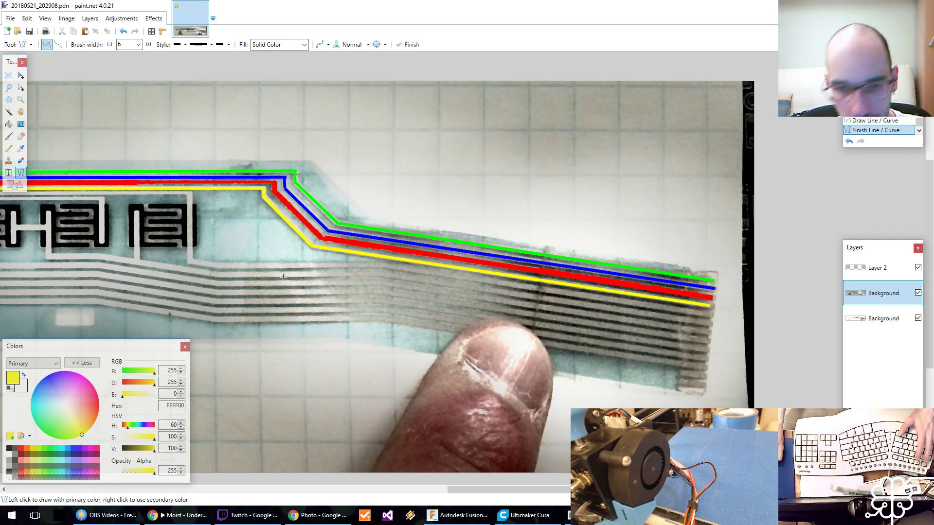
# Draw cyan (00FFFF) lines about 104 px up the third pad's right branch, along its horizontal trace, and down beside the last pad.
pyautogui.moveTo(283, 277); pyautogui.dragTo(577, 278, button='middle')
pyautogui.moveTo(254, 251); pyautogui.dragTo(294, 262, button='middle')
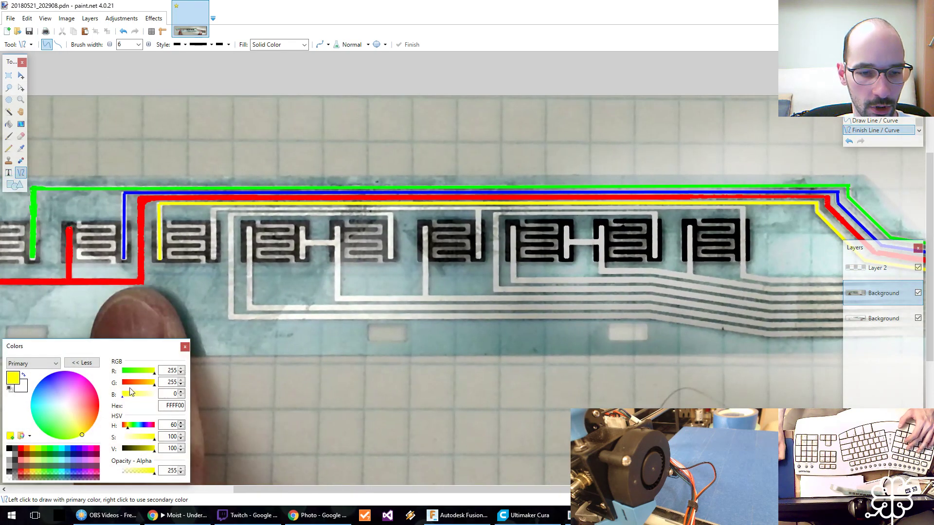
pyautogui.click(59, 448)
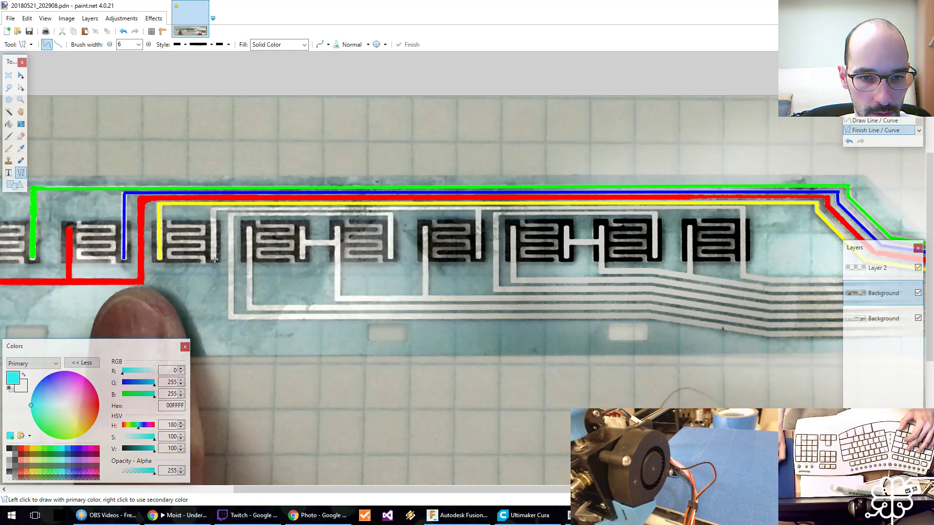
pyautogui.moveTo(212, 259); pyautogui.dragTo(214, 240)
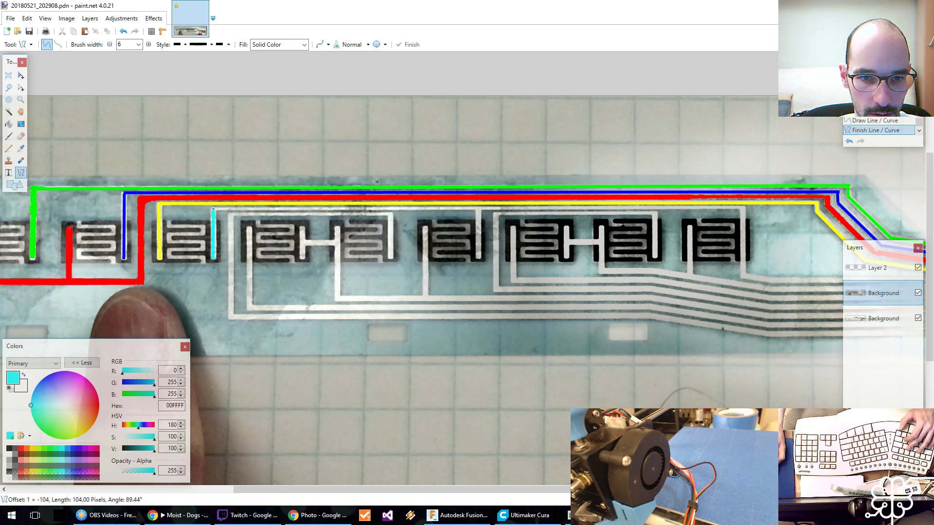
pyautogui.moveTo(213, 209); pyautogui.dragTo(743, 277)
pyautogui.moveTo(785, 273); pyautogui.dragTo(338, 258, button='middle')
pyautogui.press('Return')
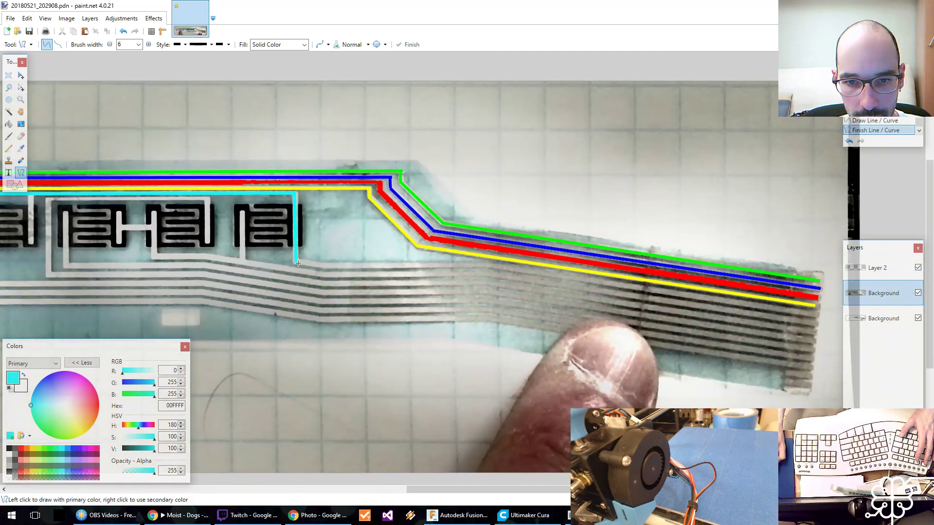
# Continue the cyan trace with lines from below the last pad, across to the tail, and down to the connector end.
pyautogui.moveTo(295, 262)
pyautogui.mouseDown()
pyautogui.moveTo(491, 267)
pyautogui.moveTo(813, 315)
pyautogui.mouseUp()
pyautogui.press('Return')
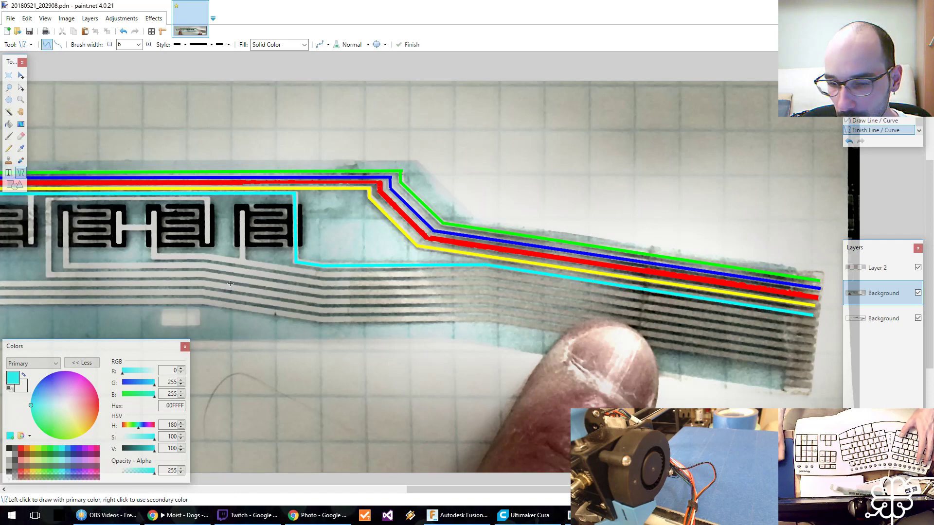
pyautogui.moveTo(230, 283); pyautogui.dragTo(367, 298, button='middle')
pyautogui.keyDown('shift'); pyautogui.hscroll(-5, 263, 297); pyautogui.keyUp('shift')
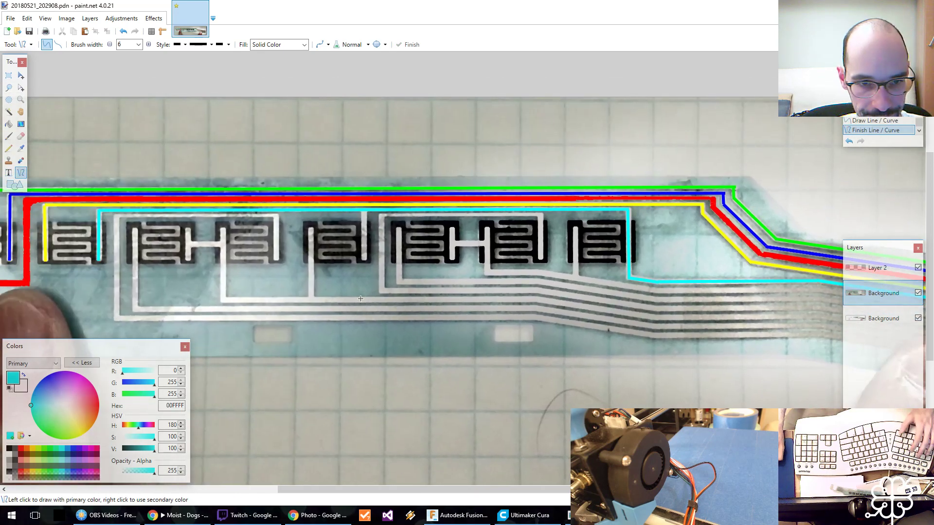
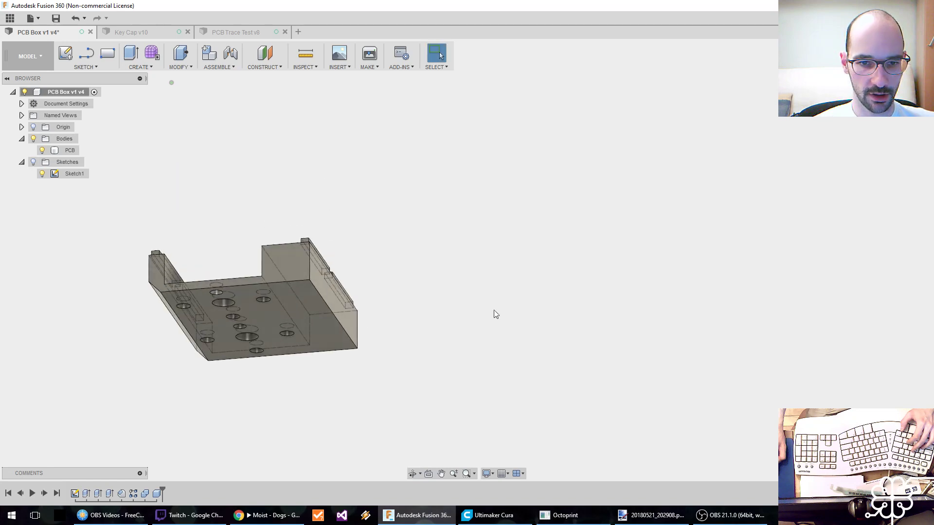
# Open Sketch1 of the PCB body, examine its wall, slot and hole dimensions, and close the sketch without edits.
pyautogui.scroll(4, 286, 294)
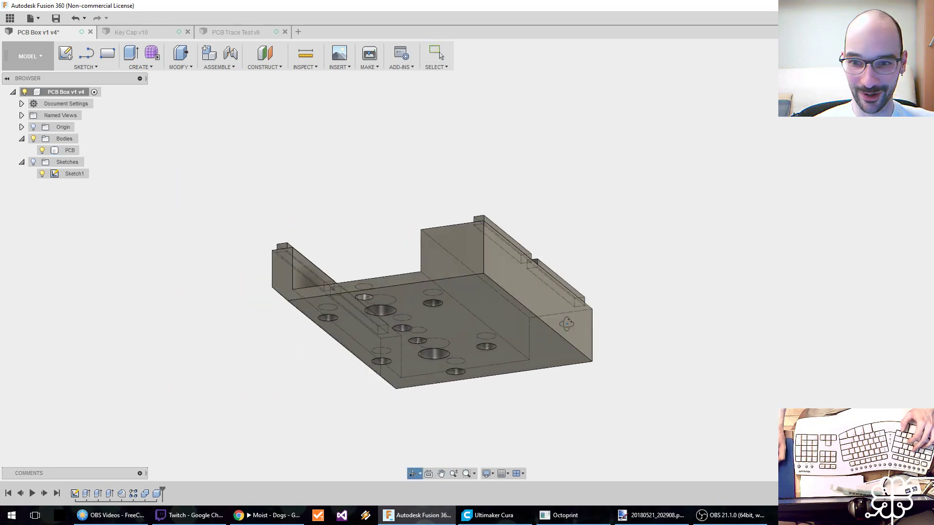
pyautogui.press('Escape')
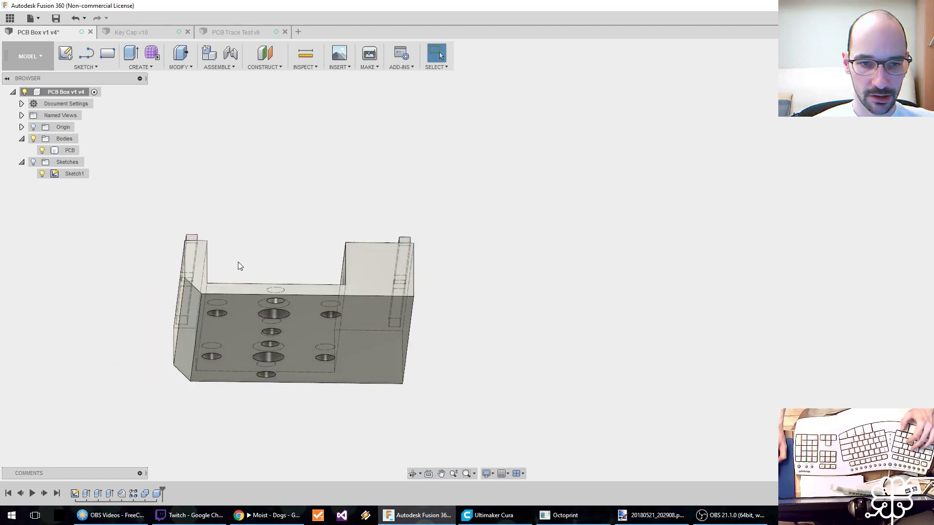
pyautogui.doubleClick(75, 494)
pyautogui.moveTo(340, 374)
pyautogui.mouseDown(button='middle')
pyautogui.moveTo(382, 362)
pyautogui.moveTo(372, 246)
pyautogui.mouseUp(button='middle')
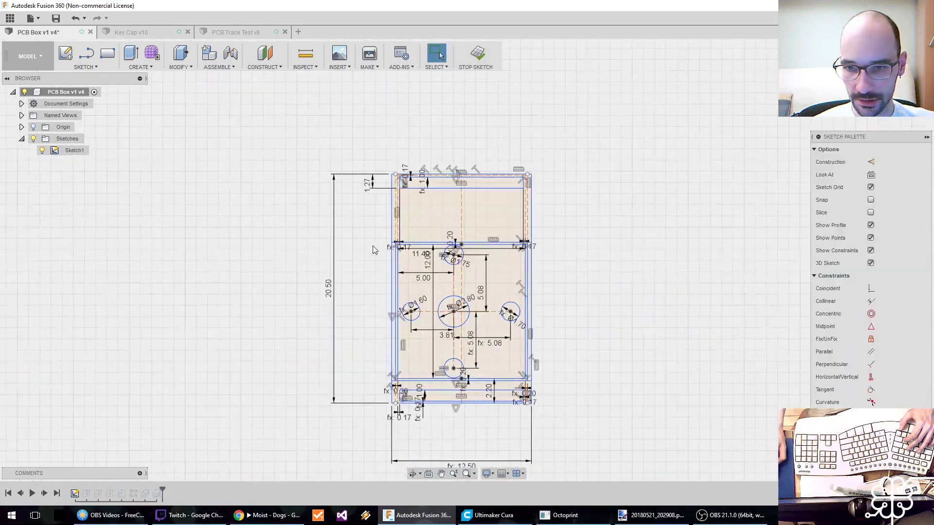
pyautogui.scroll(5, 373, 243)
pyautogui.moveTo(369, 215)
pyautogui.mouseDown(button='middle')
pyautogui.moveTo(301, 279)
pyautogui.moveTo(273, 225)
pyautogui.moveTo(269, 175)
pyautogui.mouseUp(button='middle')
pyautogui.scroll(3, 269, 212)
pyautogui.scroll(-3, 275, 230)
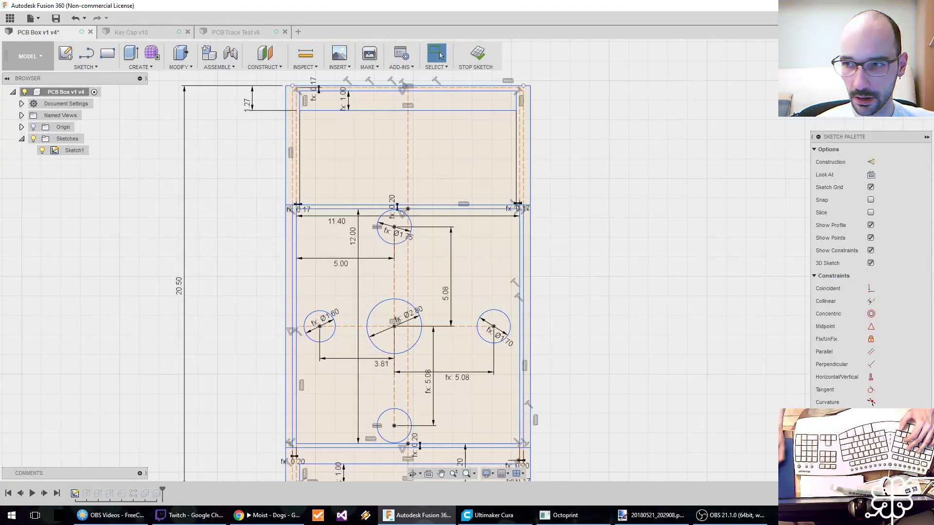
pyautogui.click(917, 55)
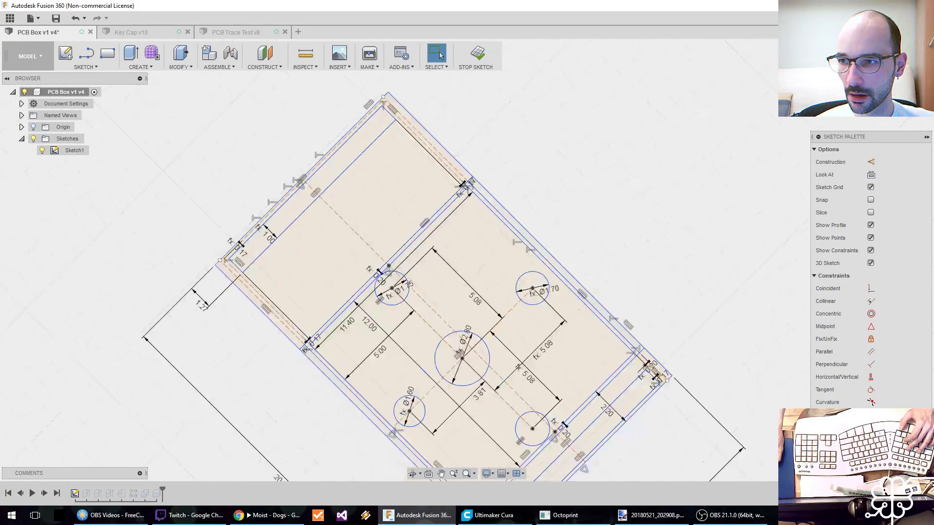
pyautogui.click(917, 55)
pyautogui.moveTo(379, 200); pyautogui.dragTo(236, 334, button='middle')
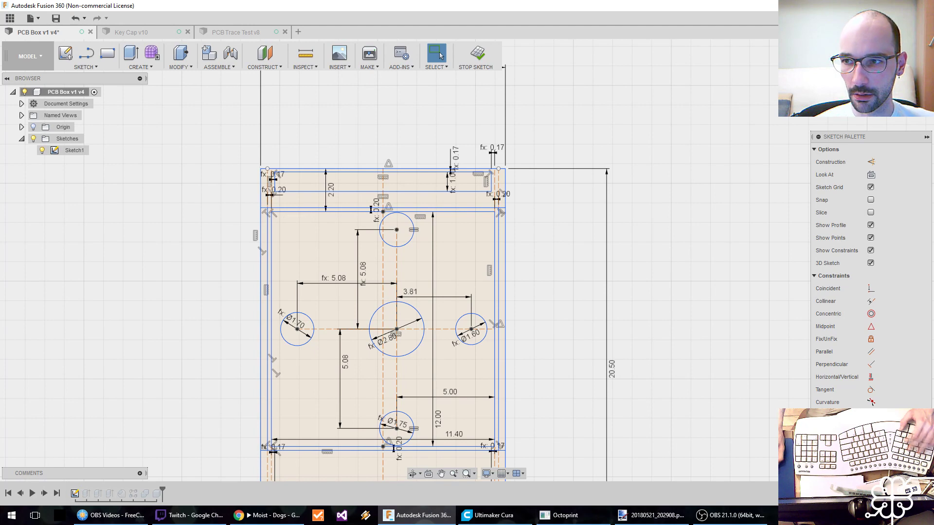
pyautogui.click(484, 57)
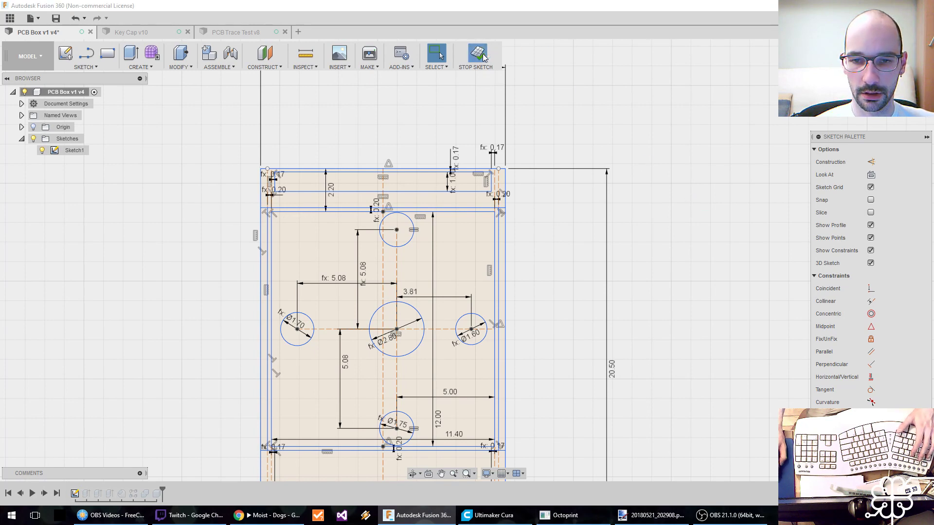
pyautogui.moveTo(709, 282)
pyautogui.keyDown('shift'); pyautogui.mouseDown(button='middle')
pyautogui.moveTo(575, 298)
pyautogui.moveTo(627, 241)
pyautogui.moveTo(669, 152)
pyautogui.mouseUp(button='middle'); pyautogui.keyUp('shift')
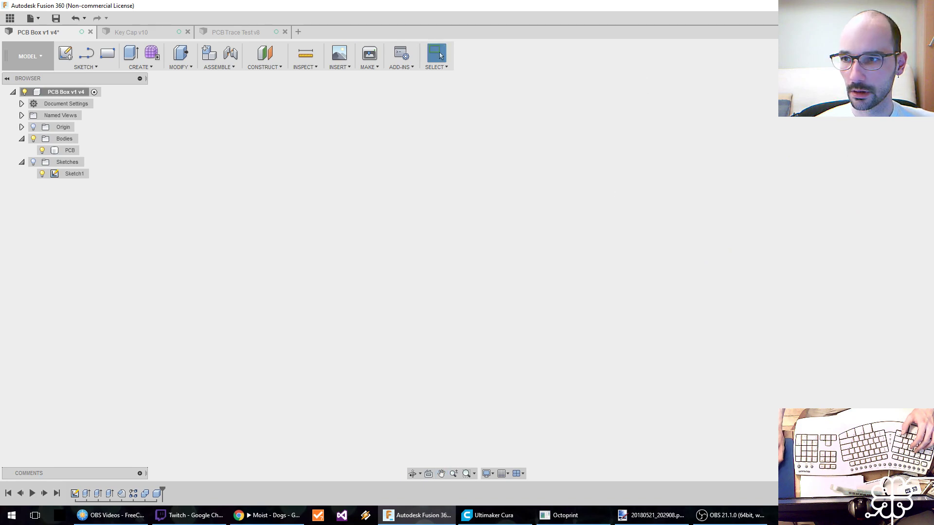
pyautogui.click(877, 82)
pyautogui.moveTo(648, 319); pyautogui.dragTo(611, 317, button='middle')
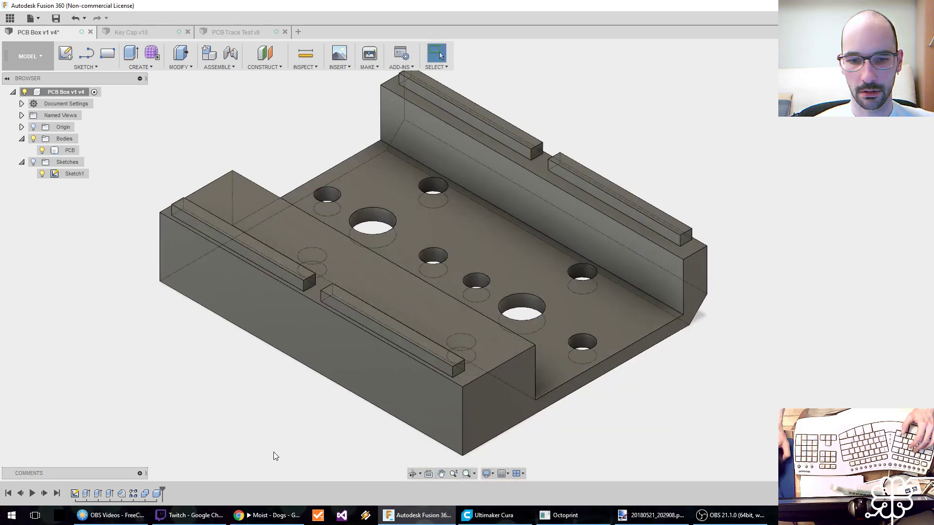
# Reopen Sketch1, set the 2.20 mm width of the narrow side wall to 2.7 mm, and finish the sketch.
pyautogui.click(75, 493)
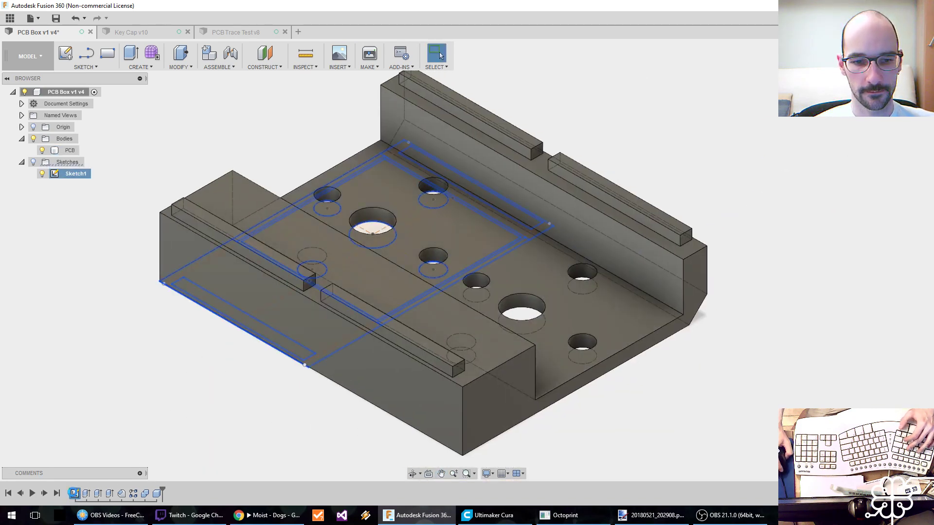
pyautogui.doubleClick(74, 493)
pyautogui.moveTo(517, 278); pyautogui.dragTo(589, 327, button='middle')
pyautogui.scroll(5, 482, 180)
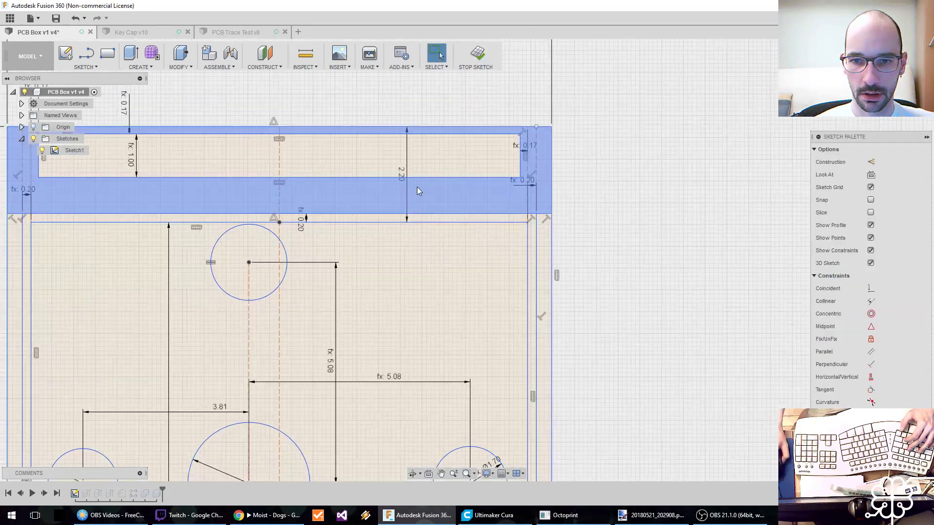
pyautogui.doubleClick(404, 182)
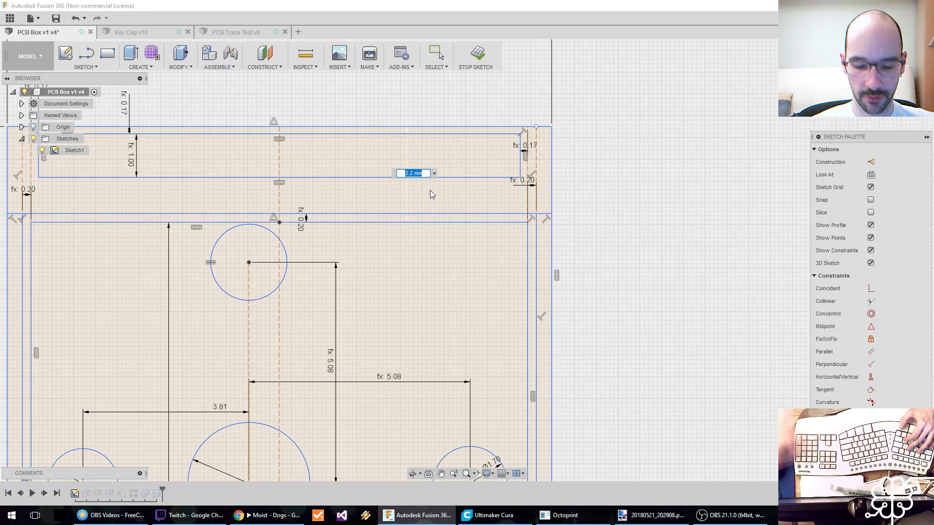
pyautogui.write('2.7')
pyautogui.press('Return')
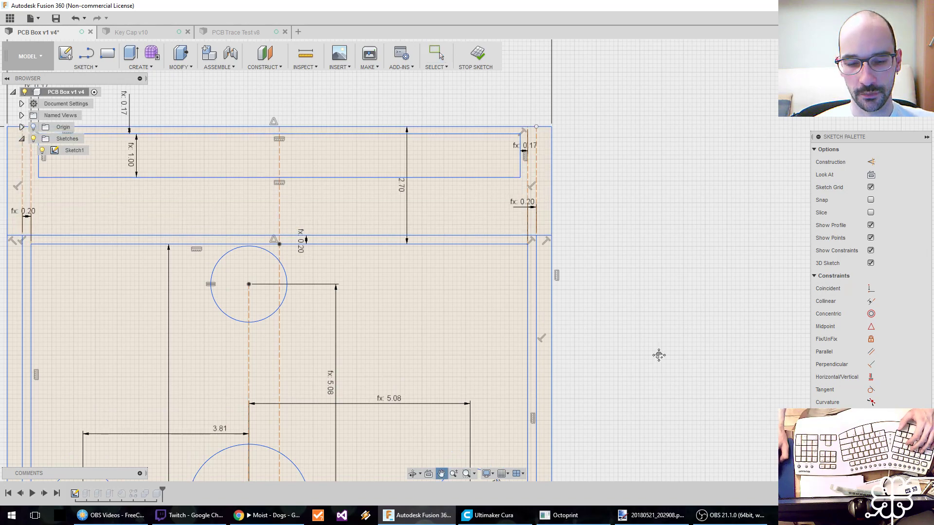
pyautogui.scroll(-5, 641, 283)
pyautogui.press('Escape')
pyautogui.moveTo(650, 298); pyautogui.dragTo(547, 304, button='middle')
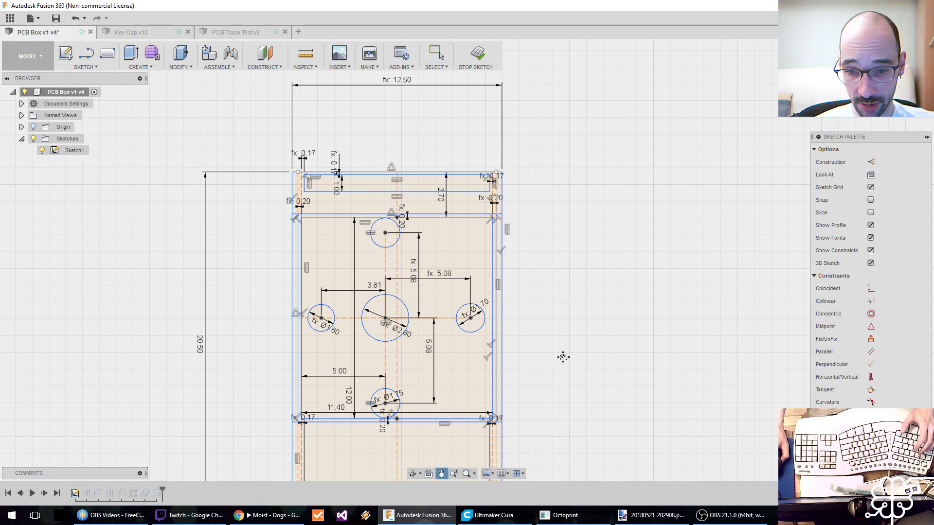
pyautogui.moveTo(560, 356); pyautogui.dragTo(554, 267, button='middle')
pyautogui.scroll(1, 538, 299)
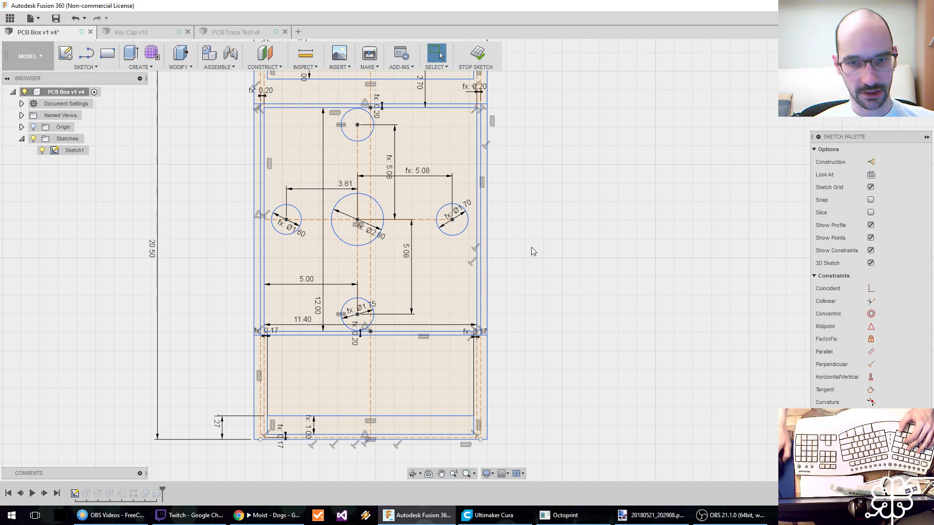
pyautogui.click(479, 62)
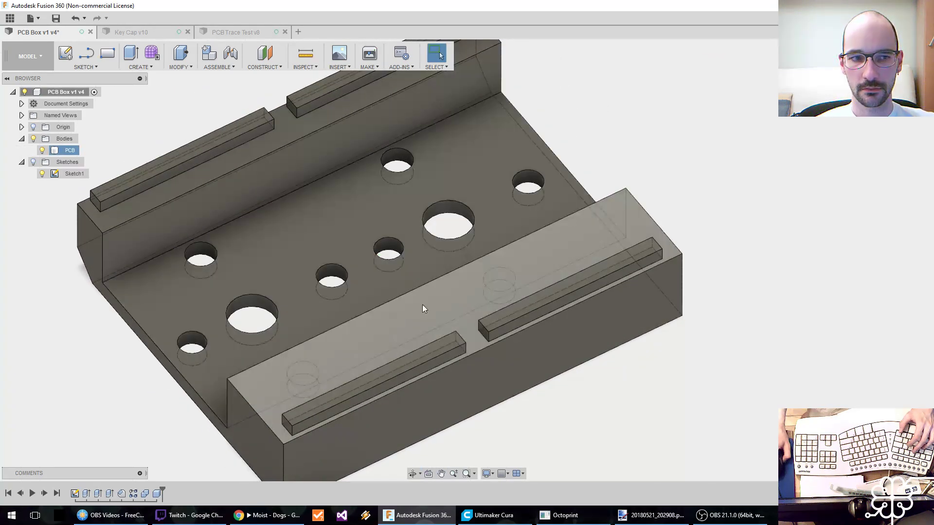
# Inspect the PCB body and check the settings of its last box cut feature without changing them.
pyautogui.moveTo(452, 291)
pyautogui.keyDown('shift'); pyautogui.mouseDown(button='middle')
pyautogui.moveTo(480, 278)
pyautogui.moveTo(438, 298)
pyautogui.mouseUp(button='middle'); pyautogui.keyUp('shift')
pyautogui.scroll(-4, 439, 299)
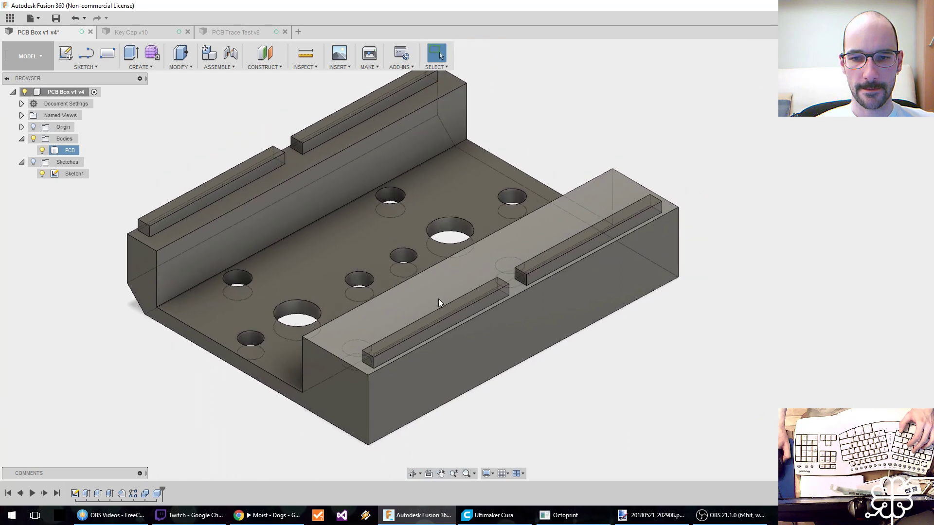
pyautogui.scroll(2, 472, 273)
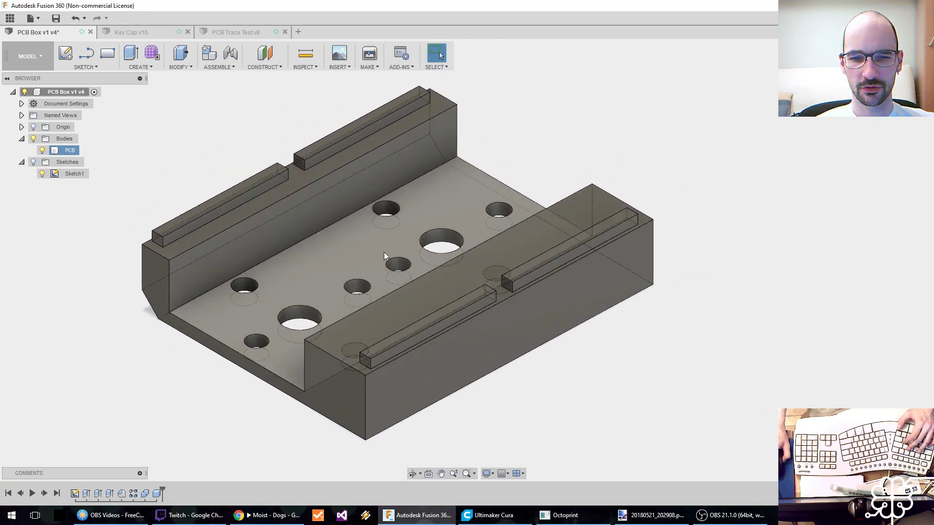
pyautogui.press('Escape')
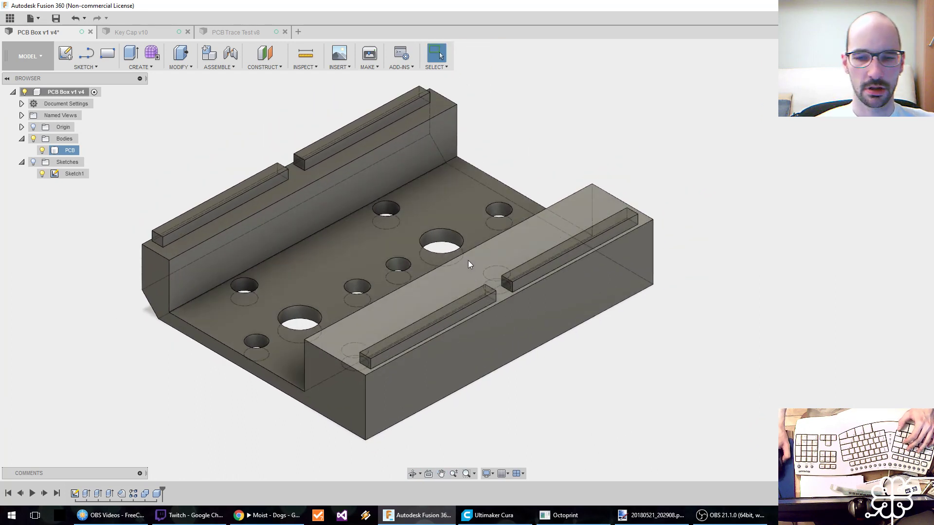
pyautogui.rightClick(157, 494)
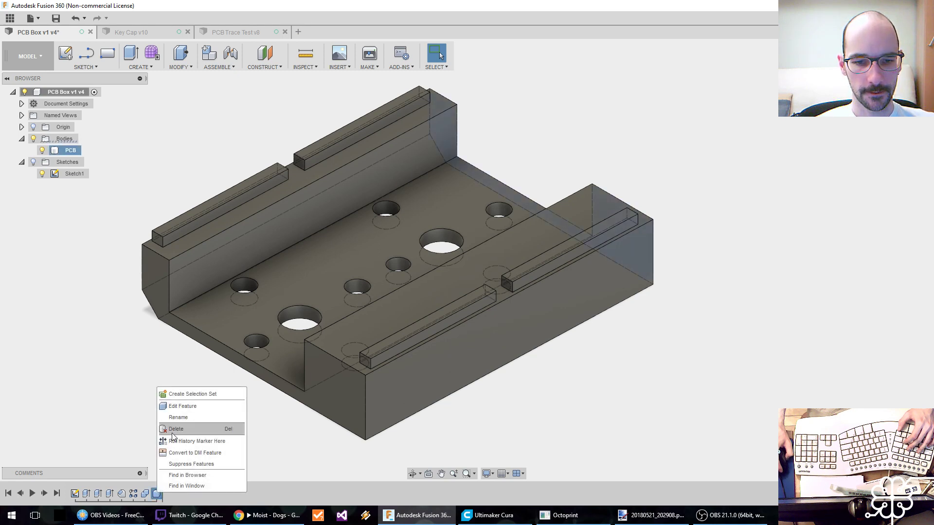
pyautogui.click(183, 406)
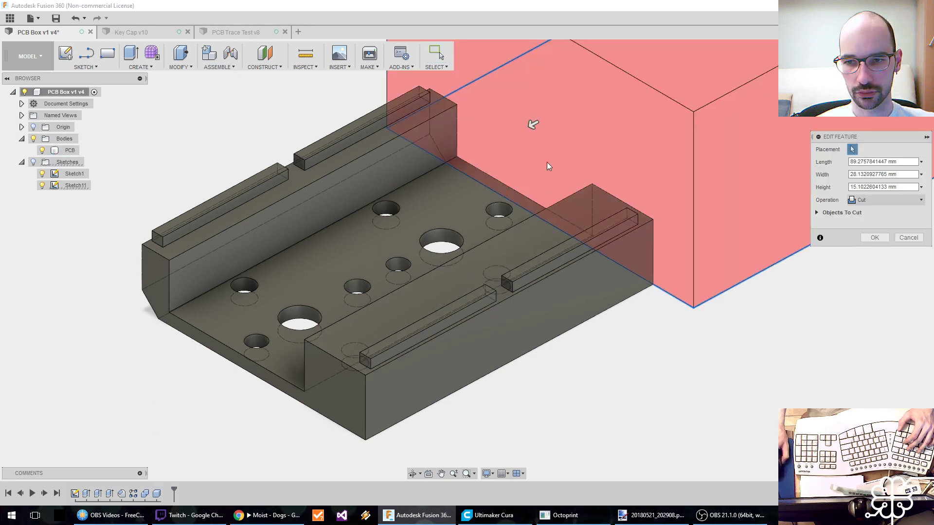
pyautogui.click(913, 238)
# Export the PCB body as a high-refinement binary STL, replacing PCB.stl in the Kinesis Advantage ML folder.
pyautogui.rightClick(70, 150)
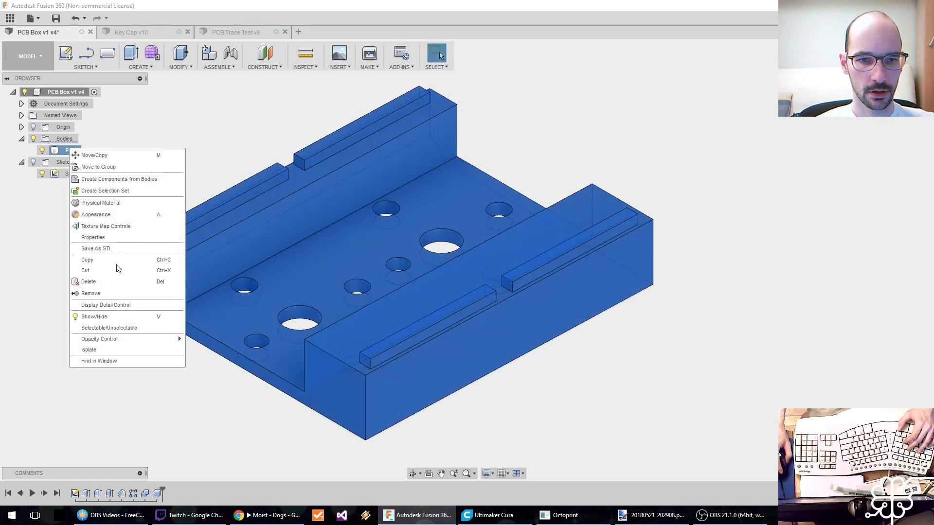
pyautogui.click(124, 248)
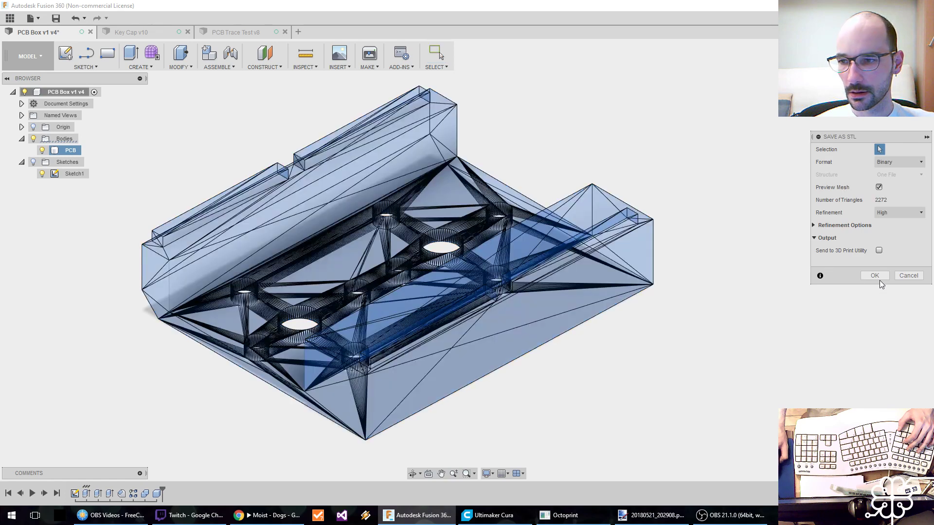
pyautogui.click(879, 279)
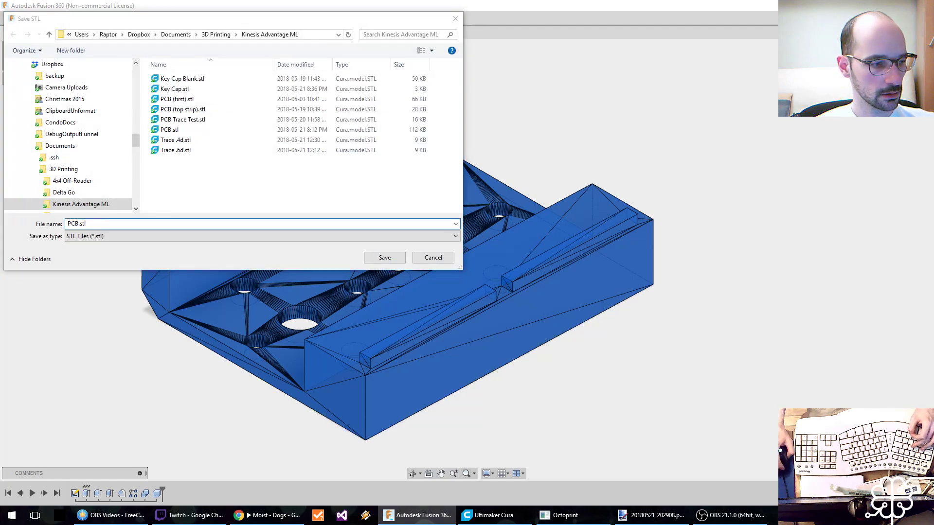
pyautogui.click(375, 262)
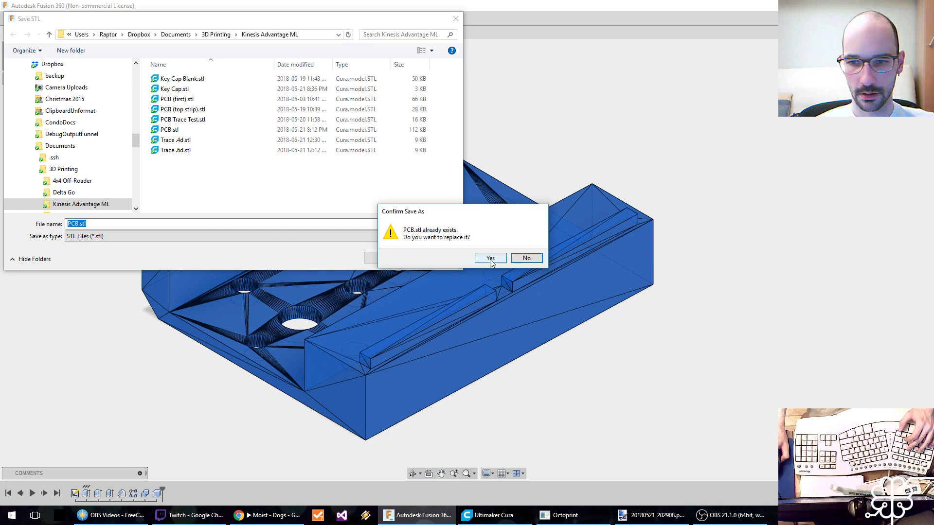
pyautogui.click(490, 259)
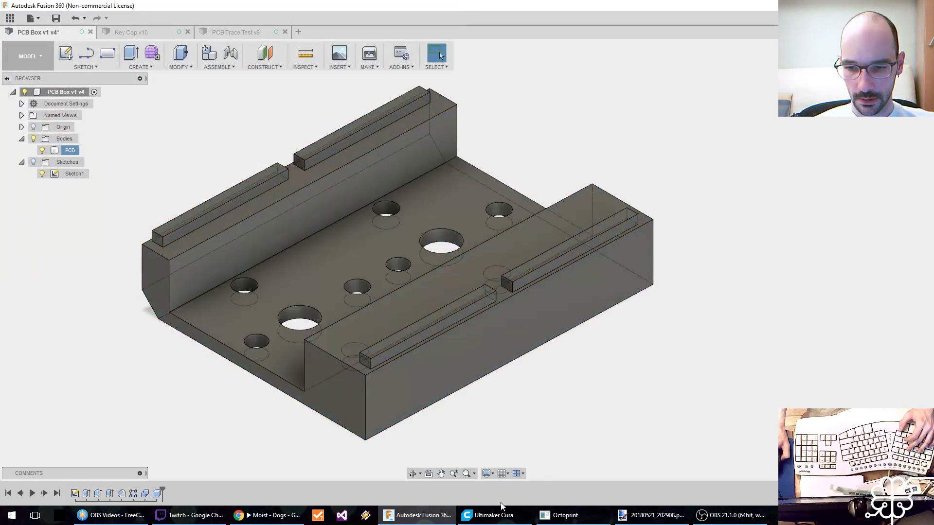
# Switch to Ultimaker Cura and delete the old key cap models from the build plate.
pyautogui.click(488, 515)
pyautogui.press('Delete')
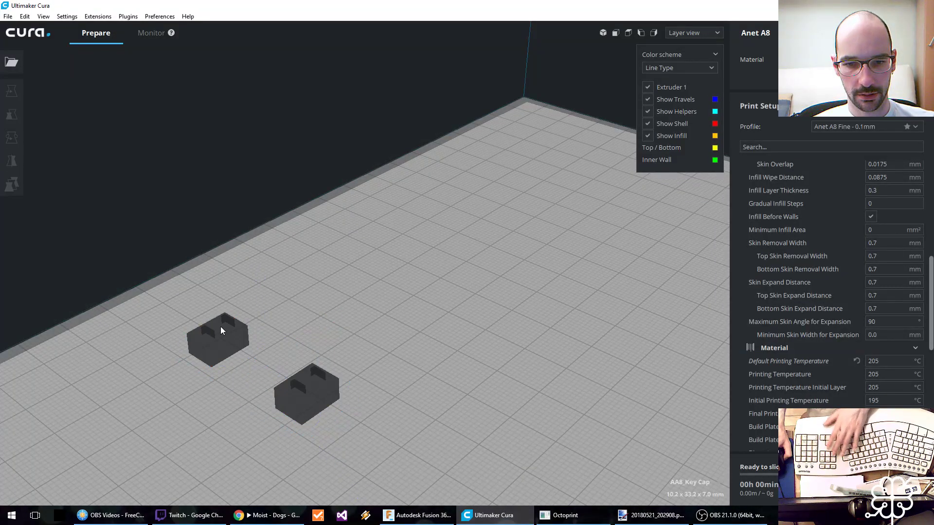
pyautogui.click(220, 326)
pyautogui.press('Delete')
pyautogui.click(316, 388)
pyautogui.press('Delete')
# Load PCB.stl and rotate the model so its perforated base lies flat on the build plate.
pyautogui.click(12, 62)
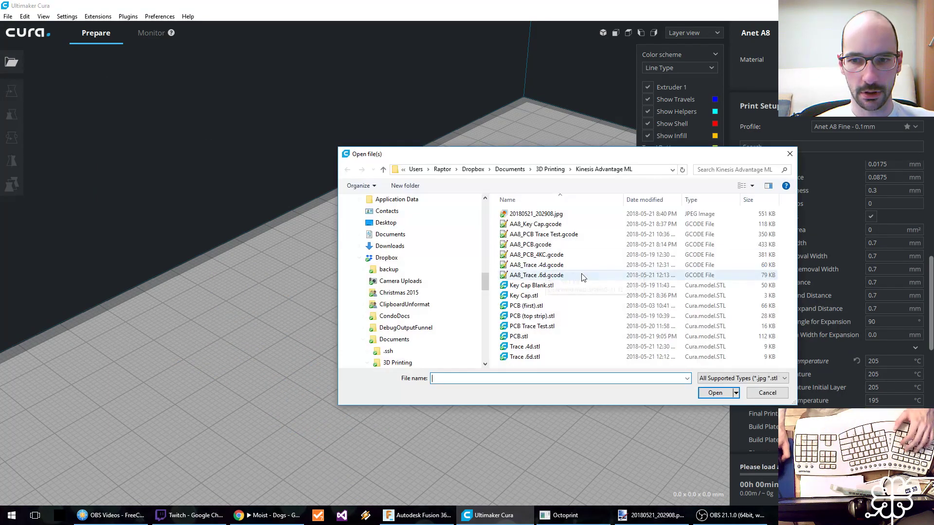
pyautogui.doubleClick(540, 337)
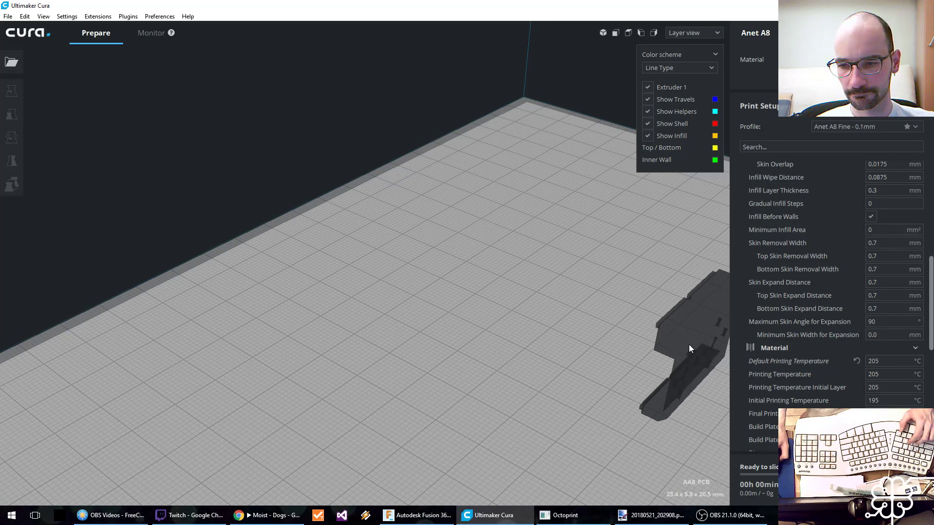
pyautogui.moveTo(635, 307); pyautogui.dragTo(371, 248, button='middle')
pyautogui.click(449, 241)
pyautogui.press('r')
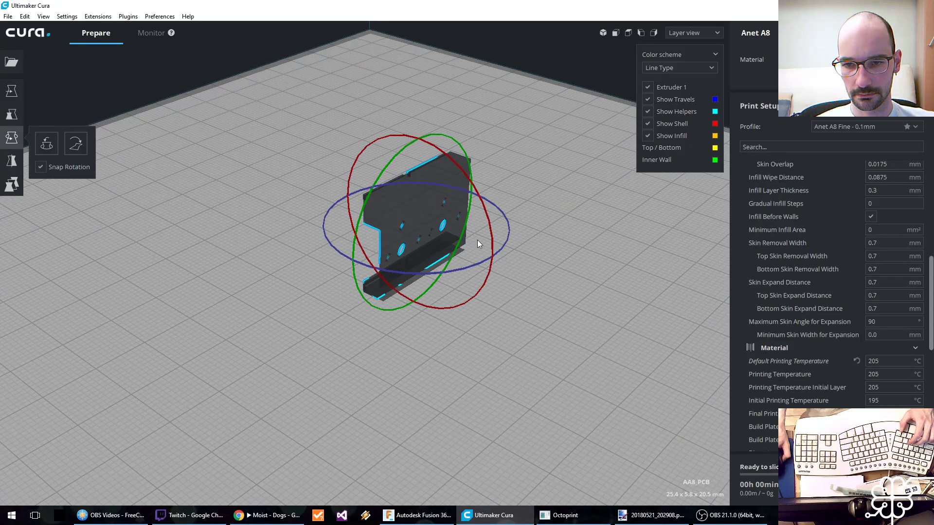
pyautogui.moveTo(489, 232); pyautogui.dragTo(431, 305)
# Move the PCB model toward the build plate's edge, to about X -45.8 mm and Y -67.2 mm.
pyautogui.press('t')
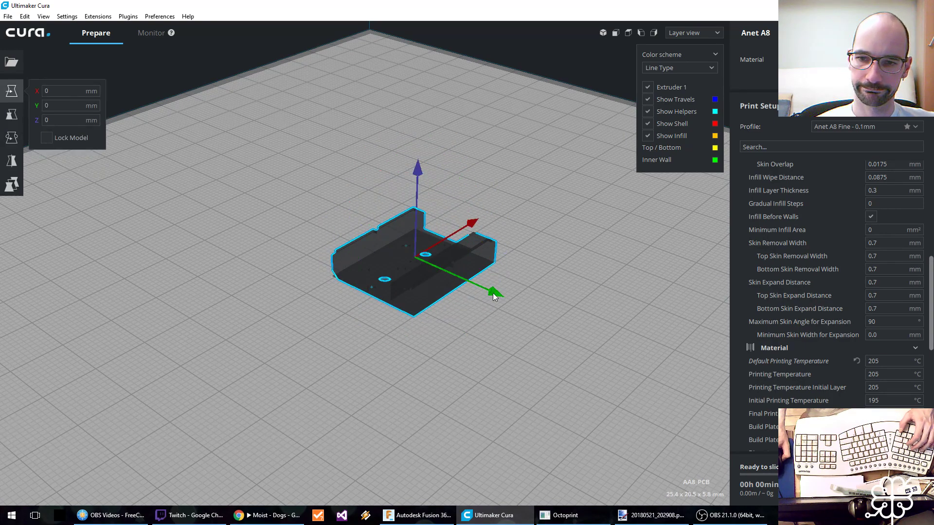
pyautogui.moveTo(493, 294); pyautogui.dragTo(229, 201)
pyautogui.moveTo(229, 201); pyautogui.dragTo(522, 237, button='middle')
pyautogui.moveTo(508, 131); pyautogui.dragTo(187, 292)
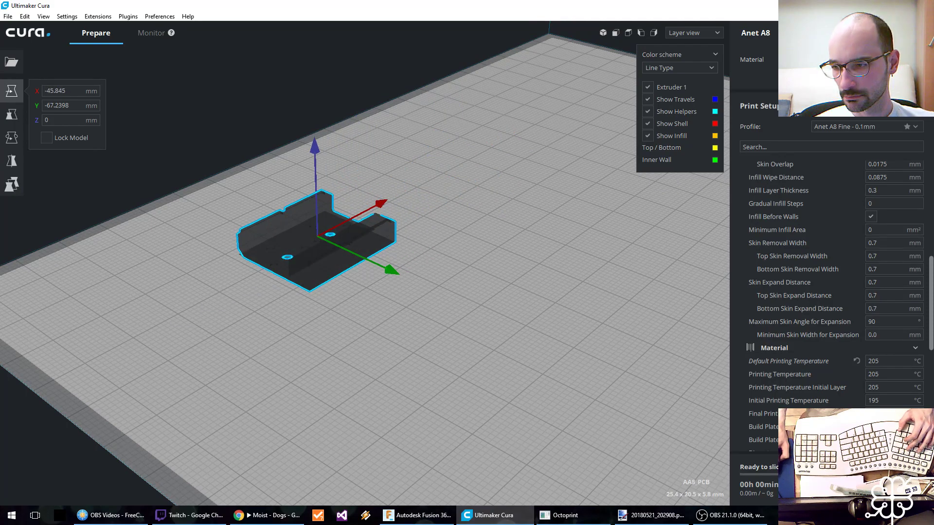
# Set the layer height to 0.2 mm in the quality settings.
pyautogui.scroll(10, 915, 229)
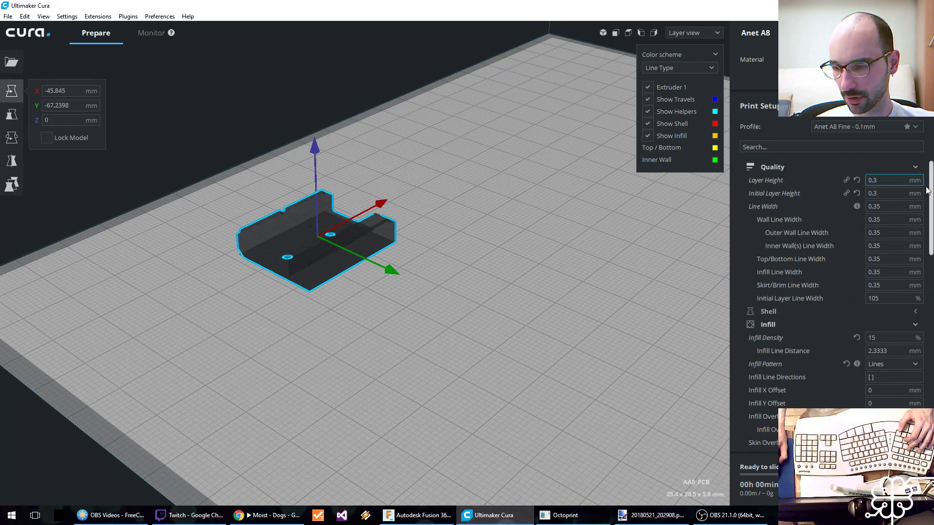
pyautogui.click(900, 181)
pyautogui.press('BackSpace')
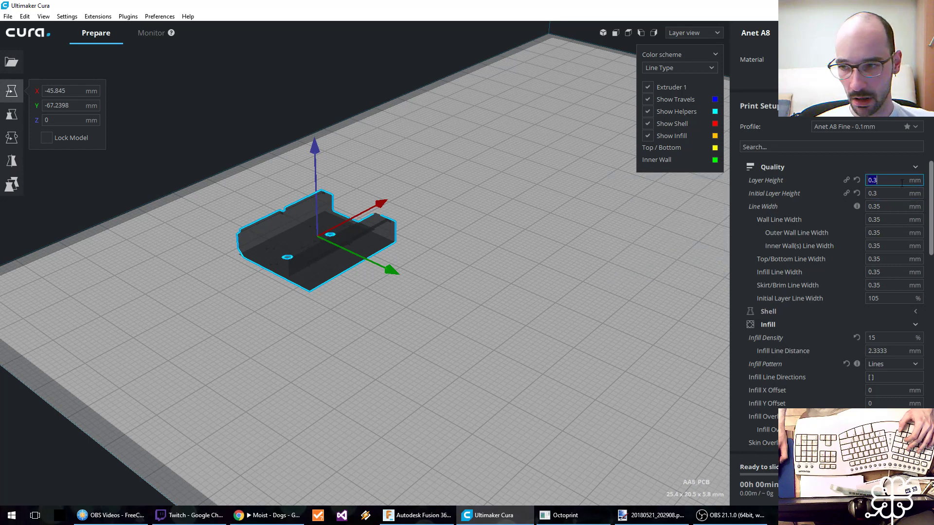
pyautogui.write('2')
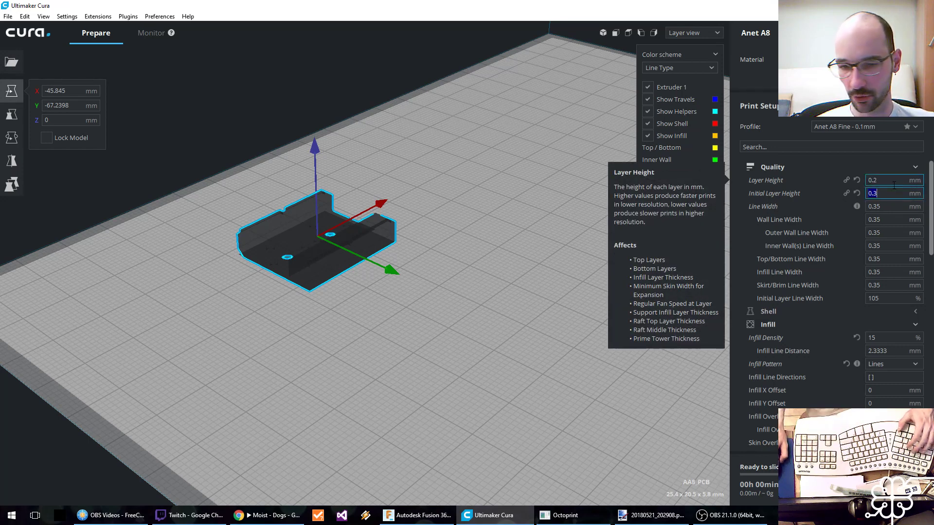
# Return to Fusion 360 and open the PCB box's Sketch1 for editing.
pyautogui.press('Tab')
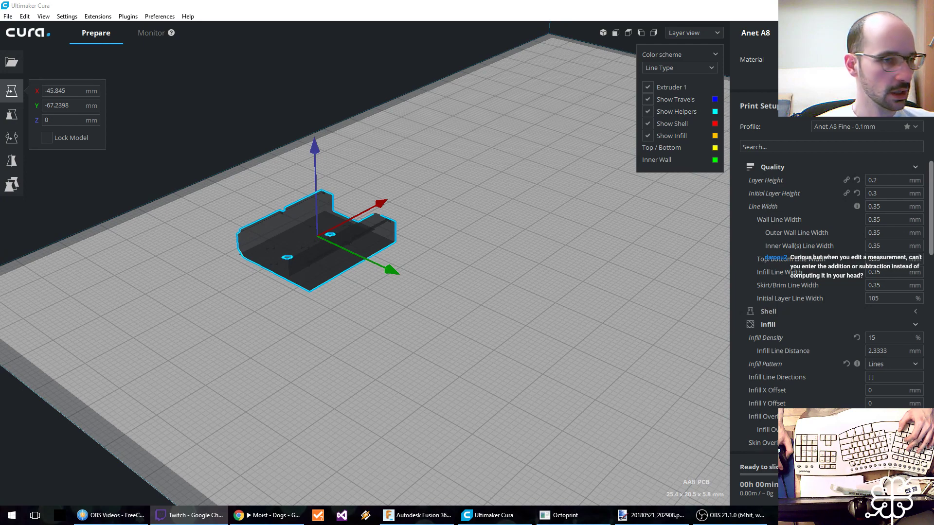
pyautogui.click(417, 515)
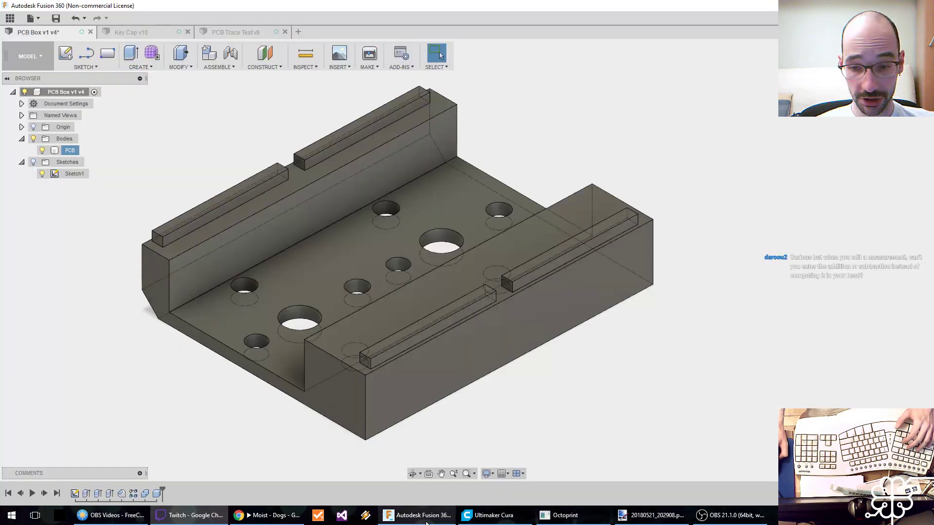
pyautogui.doubleClick(74, 494)
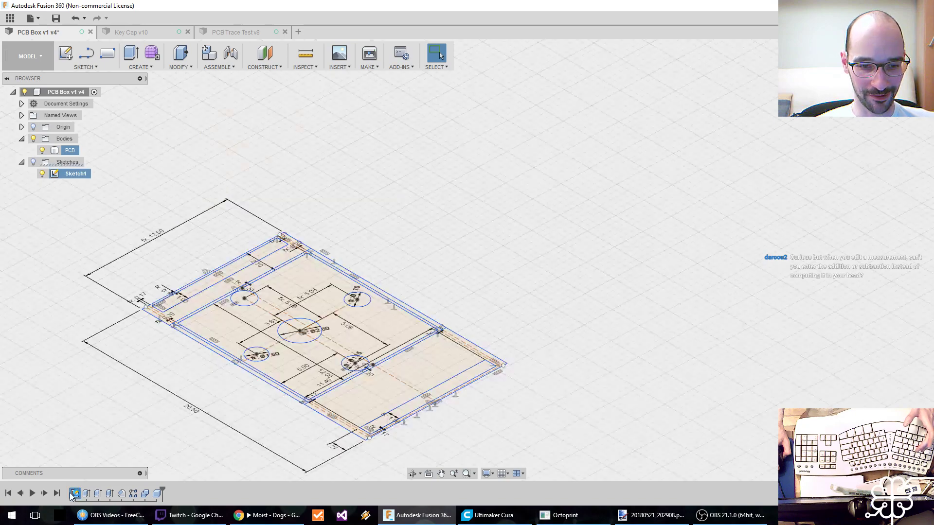
pyautogui.moveTo(381, 151); pyautogui.dragTo(417, 400, button='middle')
pyautogui.scroll(-2, 408, 341)
pyautogui.scroll(7, 401, 339)
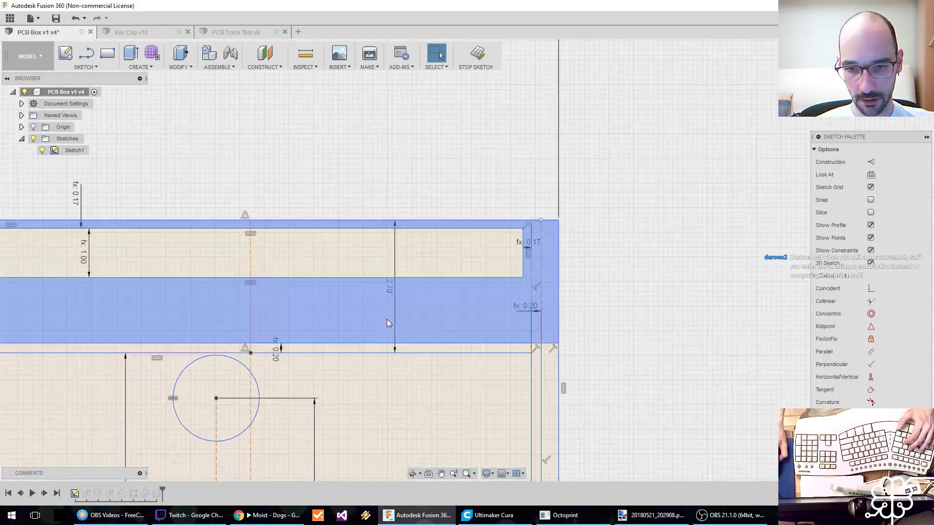
# Set the upper strip's 2.70 mm width dimension to the expression 2.2 mm + 0.5 mm, and reopen the dimension to check the stored entry.
pyautogui.doubleClick(389, 295)
pyautogui.write('2.2+')
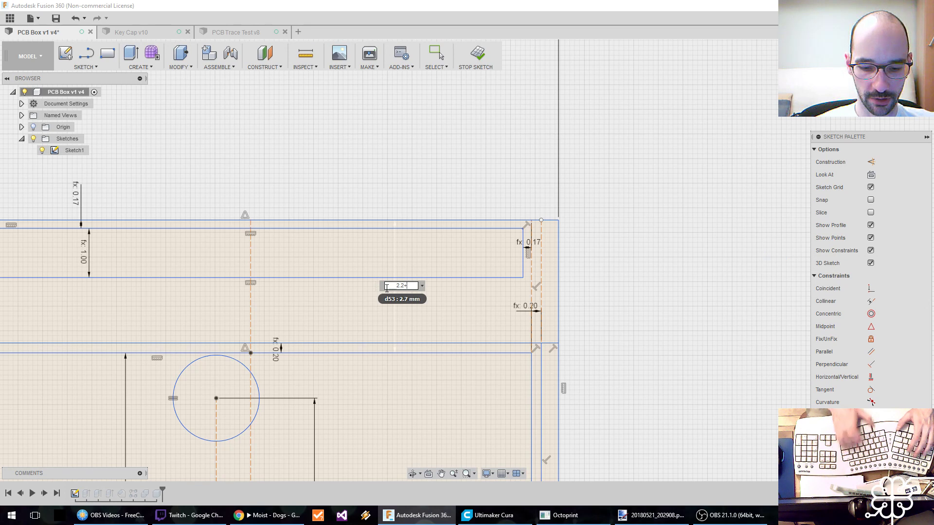
pyautogui.press('Escape')
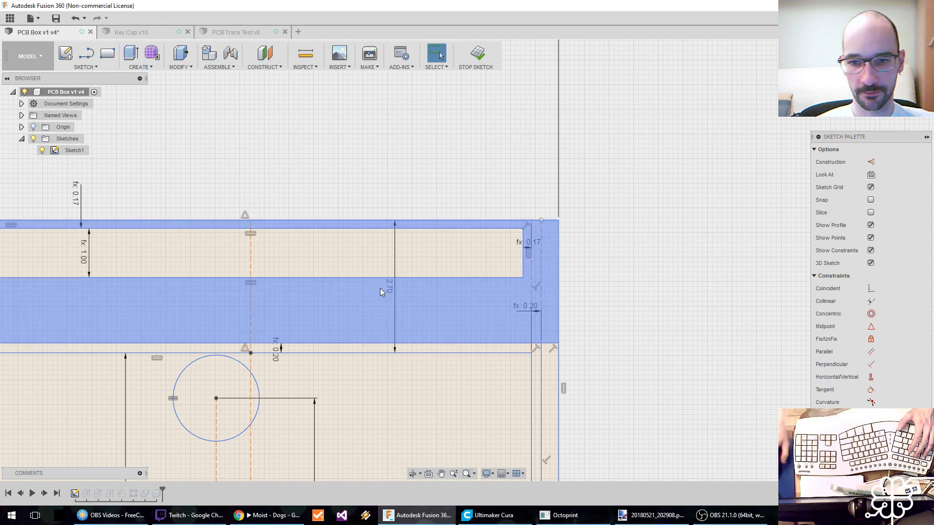
pyautogui.doubleClick(388, 288)
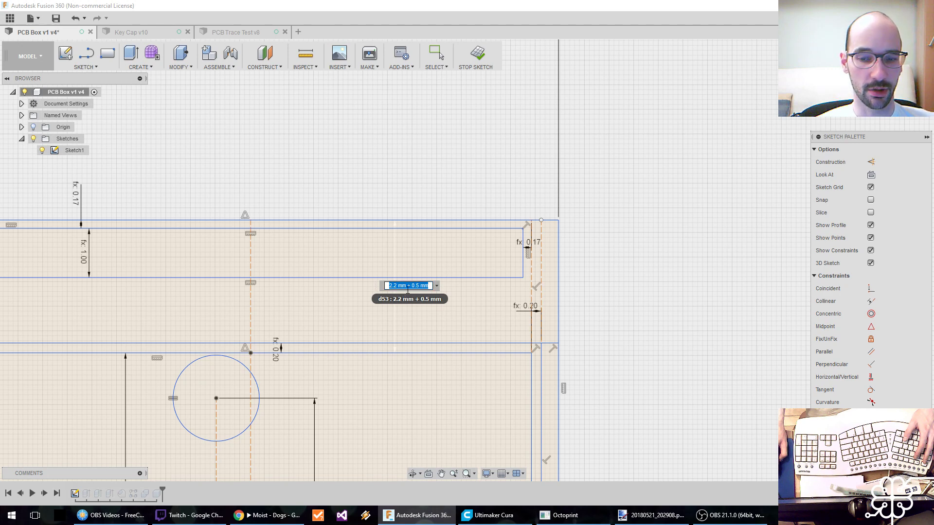
pyautogui.press('Return')
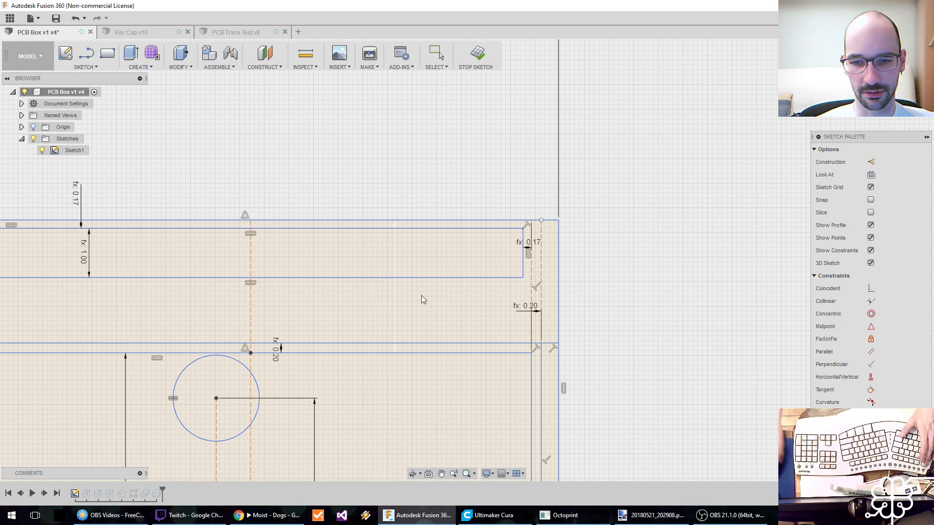
pyautogui.press('Escape')
pyautogui.doubleClick(388, 288)
pyautogui.press('Escape')
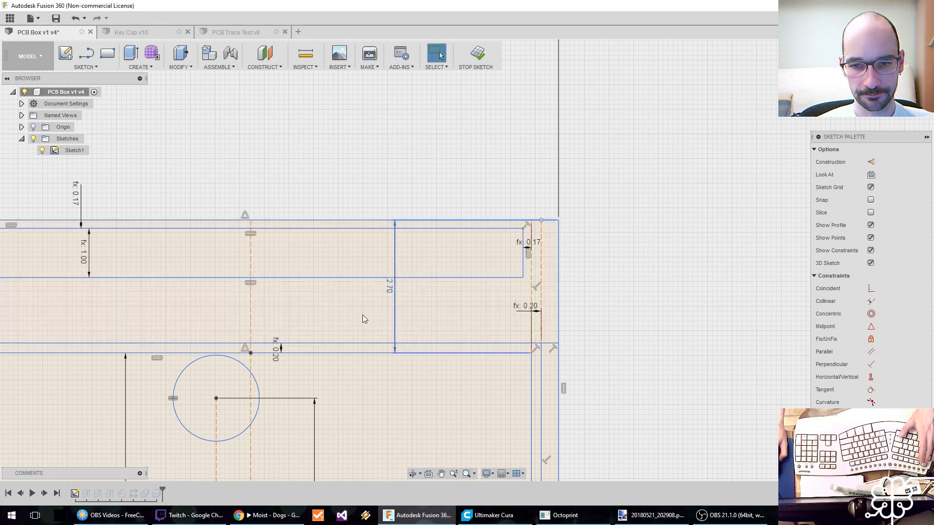
# Save the PCB Box design as a new version.
pyautogui.moveTo(385, 333); pyautogui.dragTo(463, 304, button='middle')
pyautogui.scroll(-4, 461, 315)
pyautogui.scroll(-2, 460, 316)
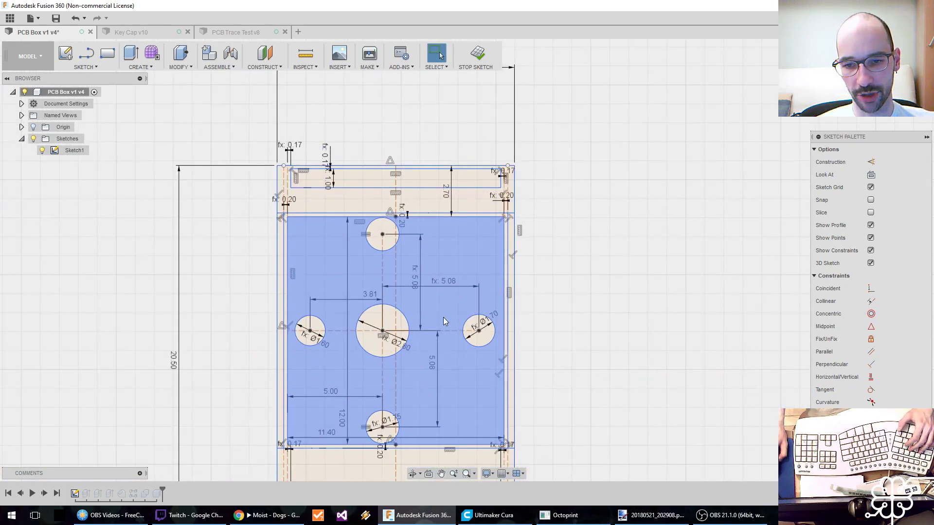
pyautogui.moveTo(442, 313); pyautogui.dragTo(437, 288, button='middle')
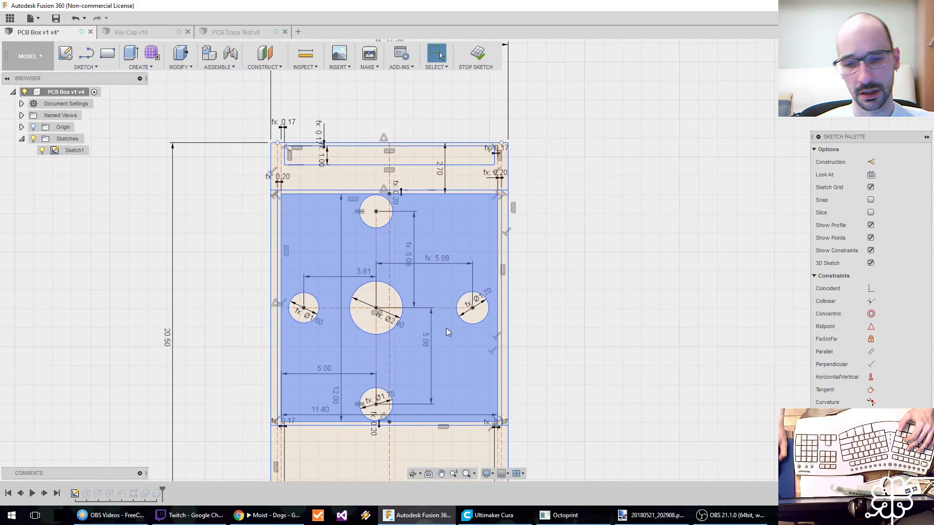
pyautogui.moveTo(446, 328)
pyautogui.mouseDown(button='middle')
pyautogui.moveTo(435, 357)
pyautogui.moveTo(435, 345)
pyautogui.mouseUp(button='middle')
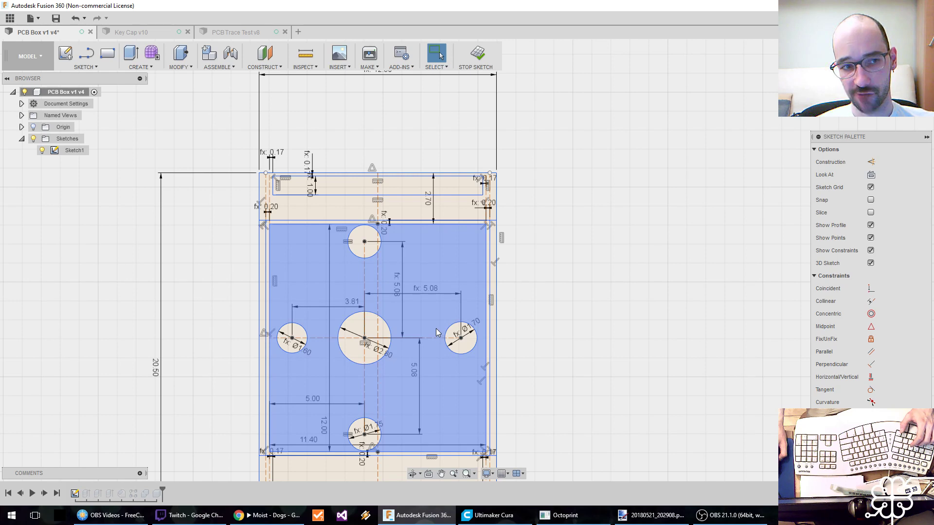
pyautogui.hotkey('ctrl', 's')
pyautogui.click(466, 266)
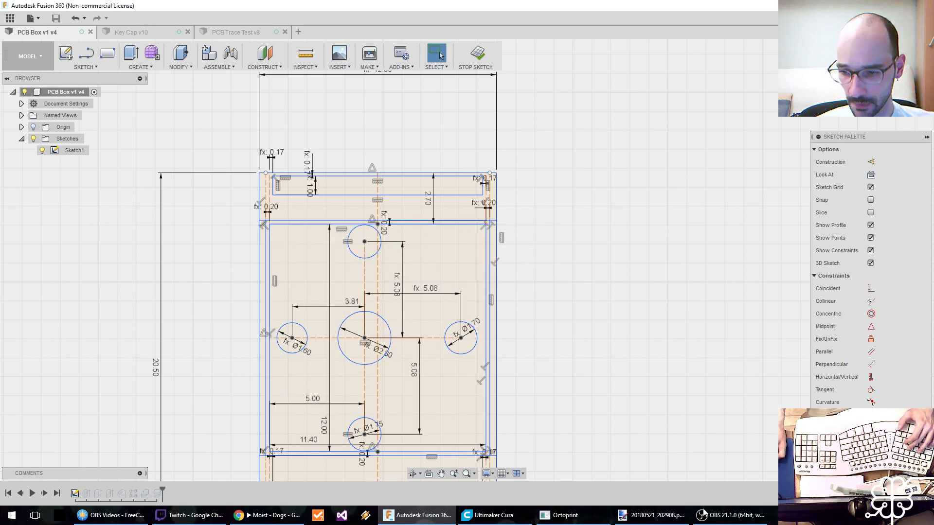
# Switch to Ultimaker Cura and save the sliced model as AA8_PCB.gcode in the Kinesis Advantage ML folder, overwriting the existing file.
pyautogui.click(654, 516)
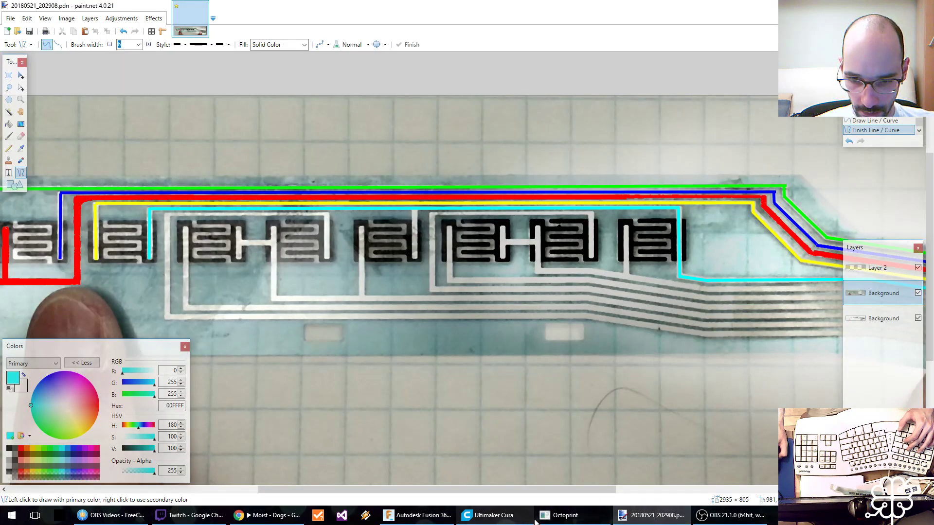
pyautogui.click(489, 515)
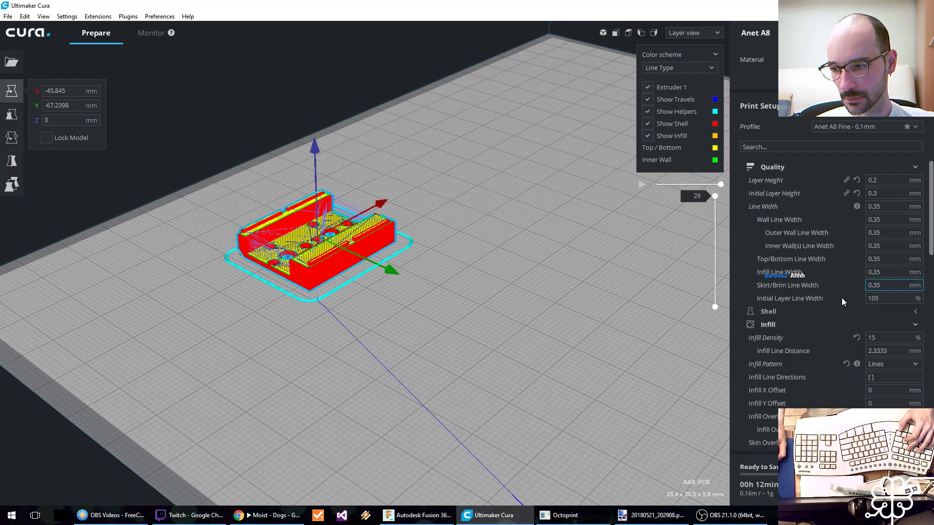
pyautogui.hotkey('ctrl', 's')
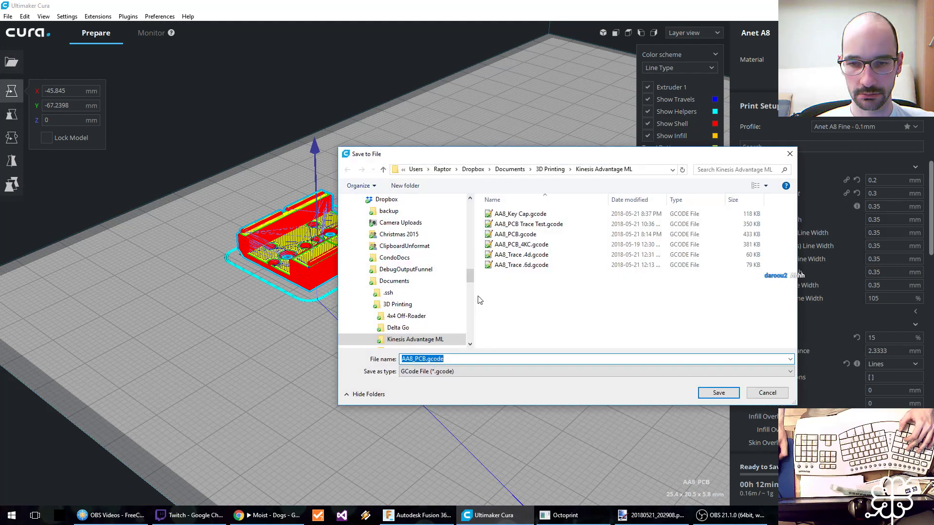
pyautogui.click(718, 393)
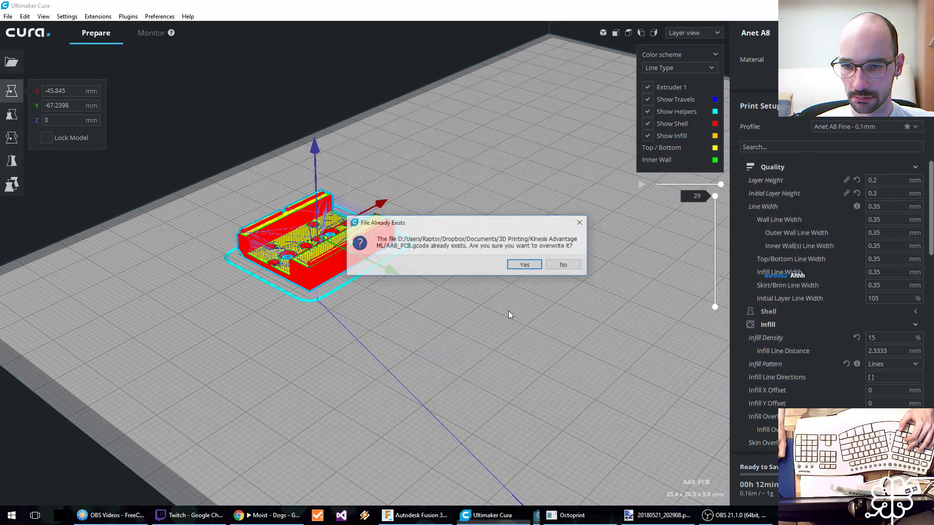
pyautogui.click(533, 271)
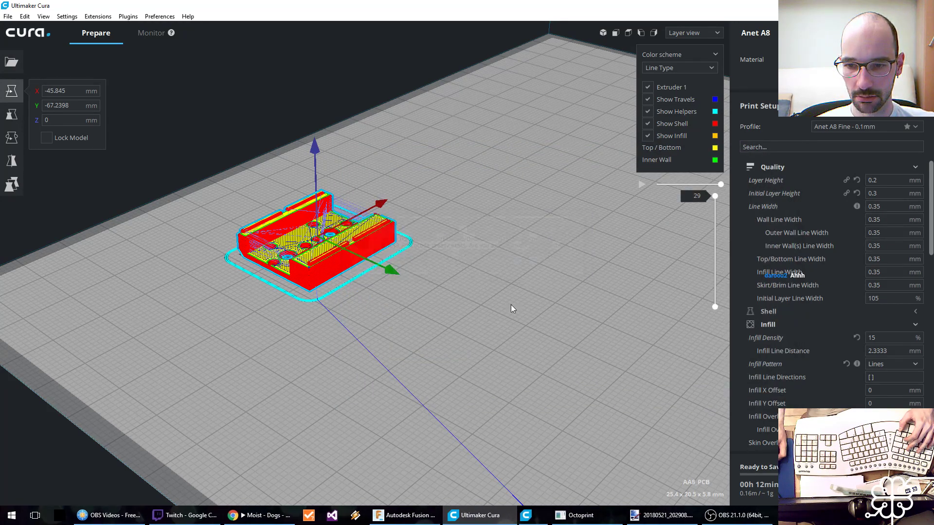
# Switch to OctoPrint and preheat for PLA, with the tool at 195 °C and the bed at 60 °C.
pyautogui.click(271, 512)
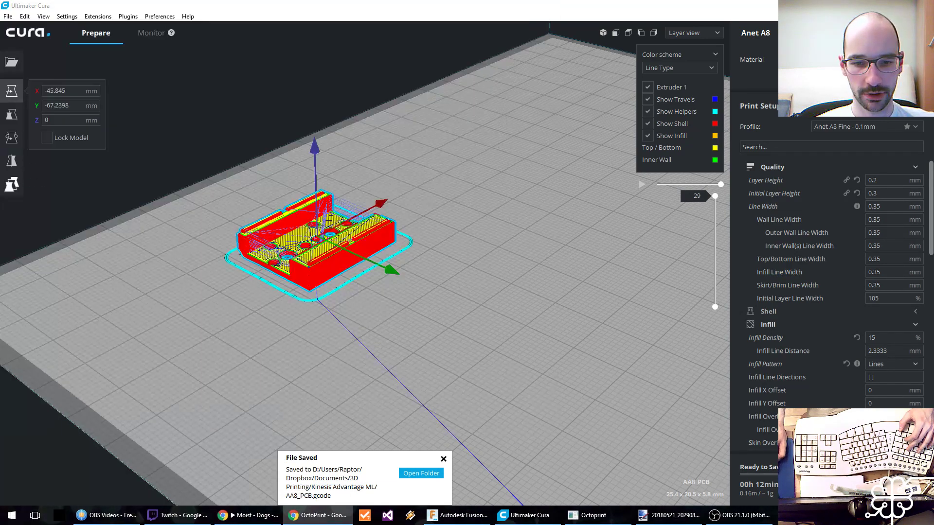
pyautogui.moveTo(0, 151); pyautogui.dragTo(162, 1)
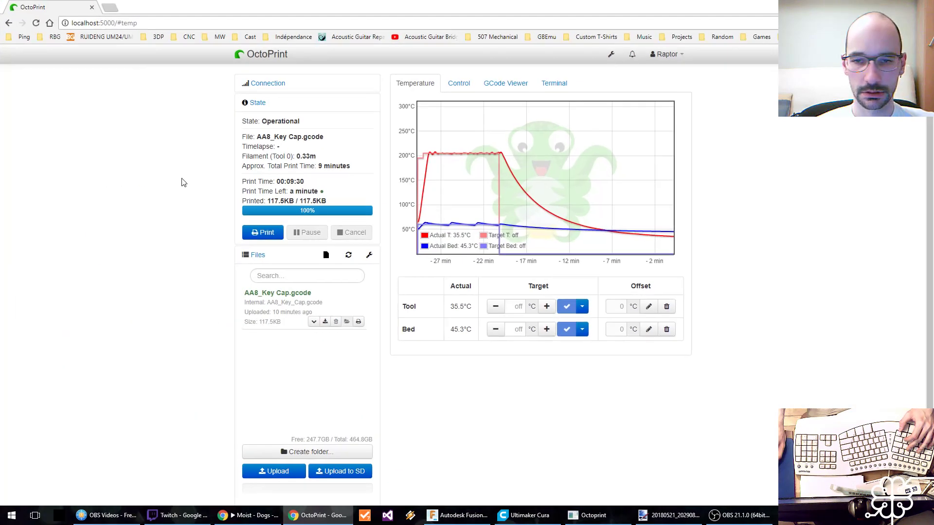
pyautogui.click(583, 307)
pyautogui.click(588, 360)
pyautogui.click(583, 329)
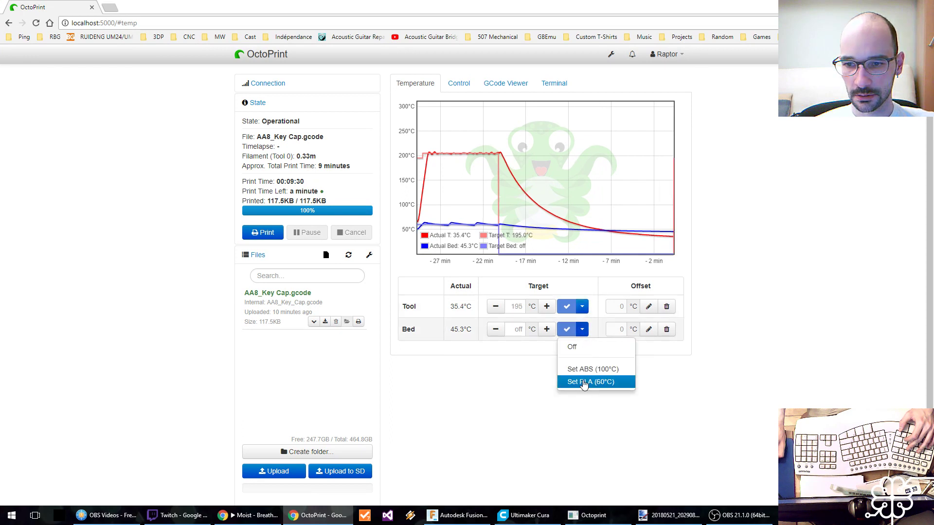
pyautogui.click(585, 382)
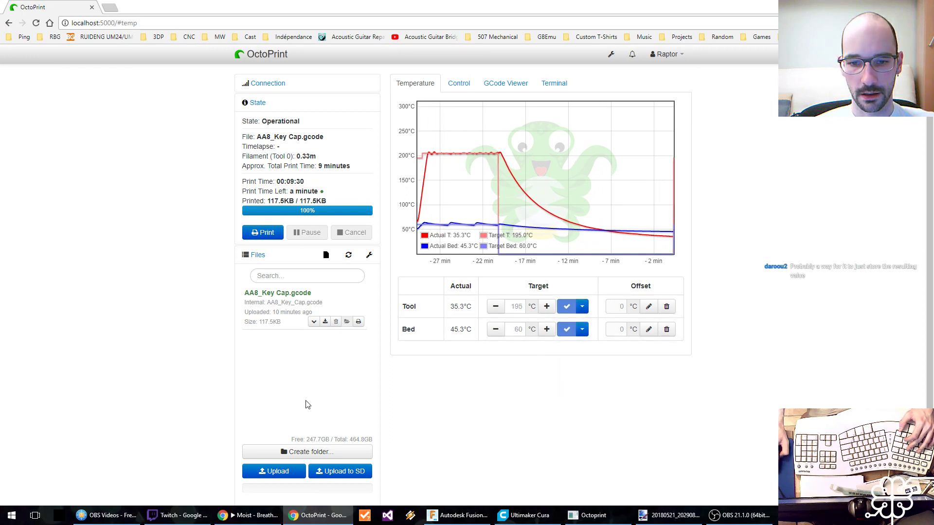
# Delete AA8_Key Cap.gcode from the printer's files and upload AA8_PCB.gcode.
pyautogui.click(336, 322)
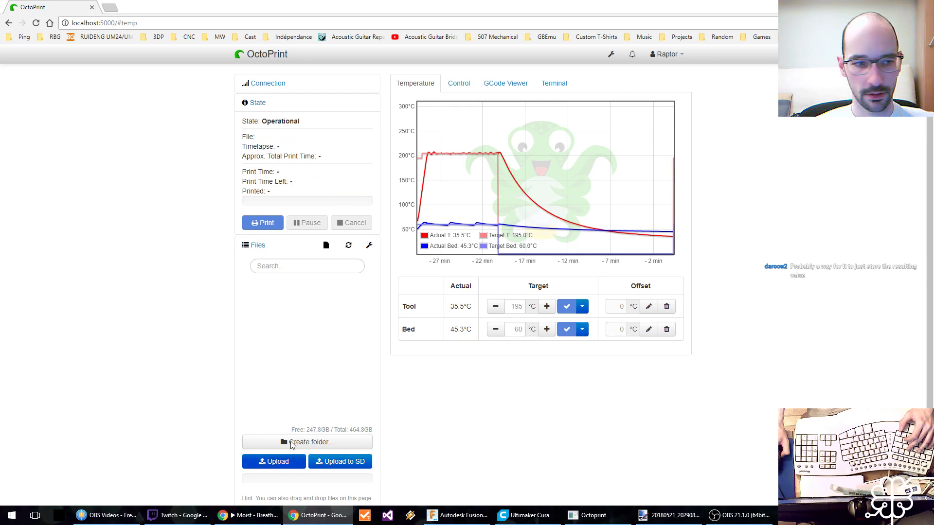
pyautogui.click(274, 461)
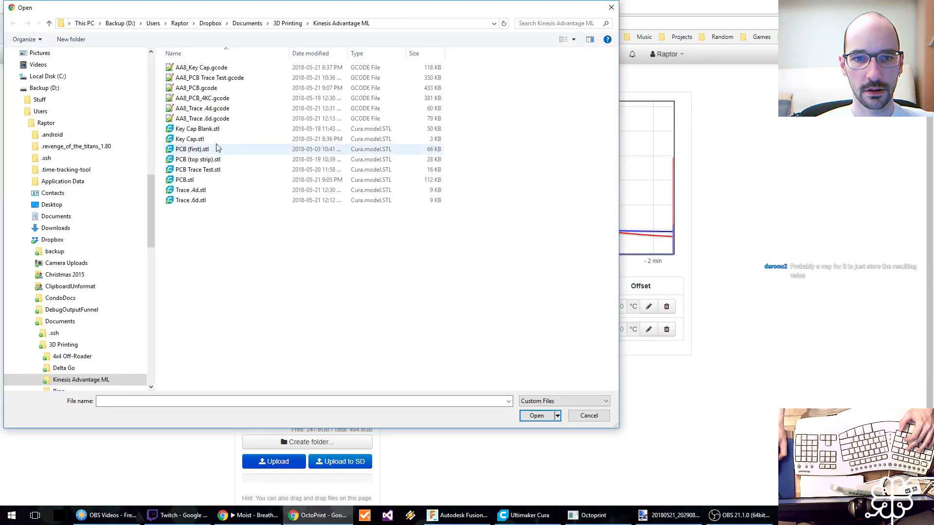
pyautogui.click(200, 88)
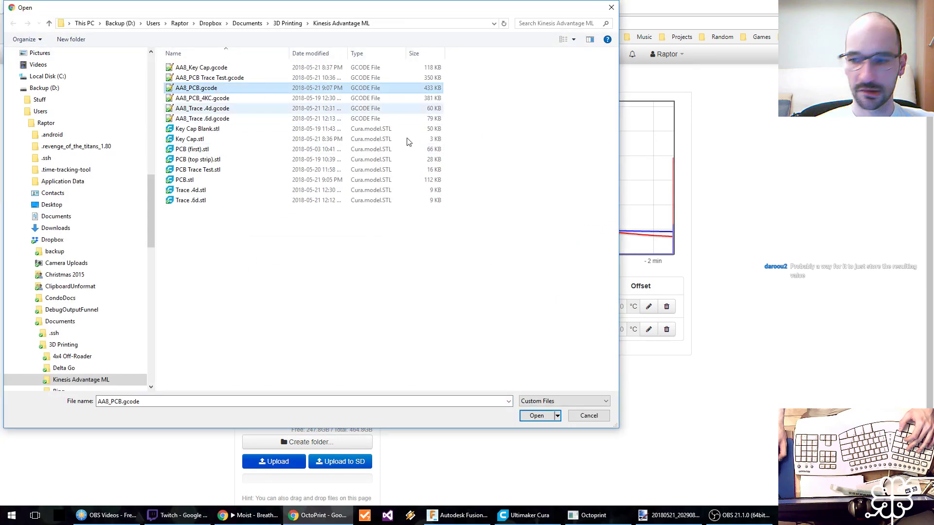
pyautogui.click(535, 416)
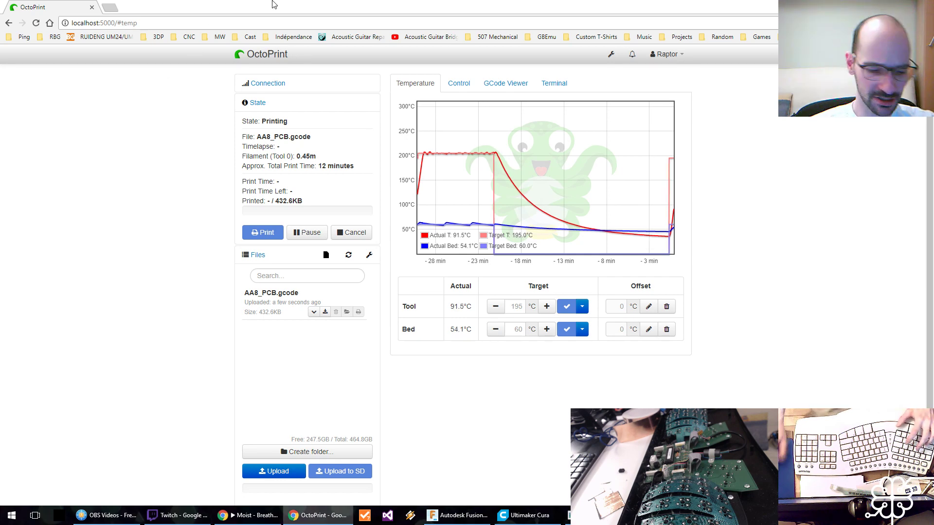
# Search the web in a new browser tab for "fusion 360 store equation result".
pyautogui.hotkey('ctrl', 't')
pyautogui.write('fusion ')
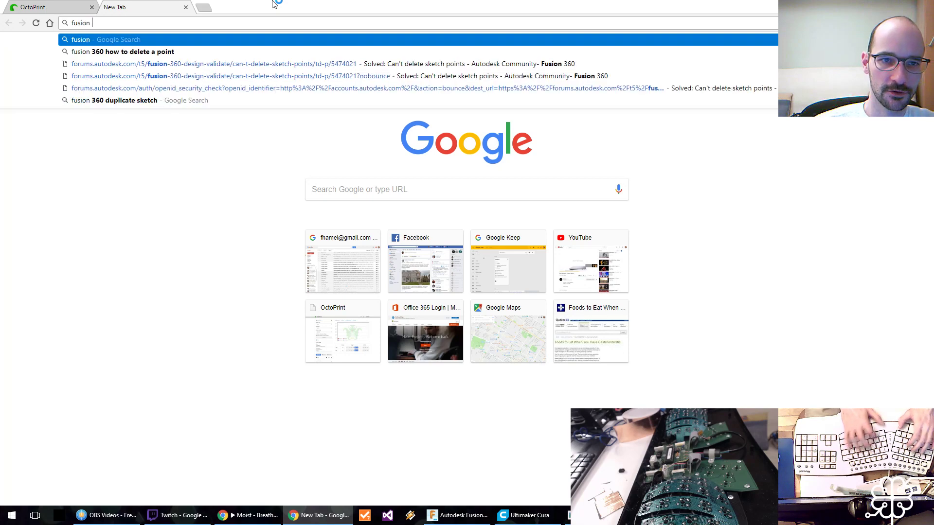
pyautogui.write('360')
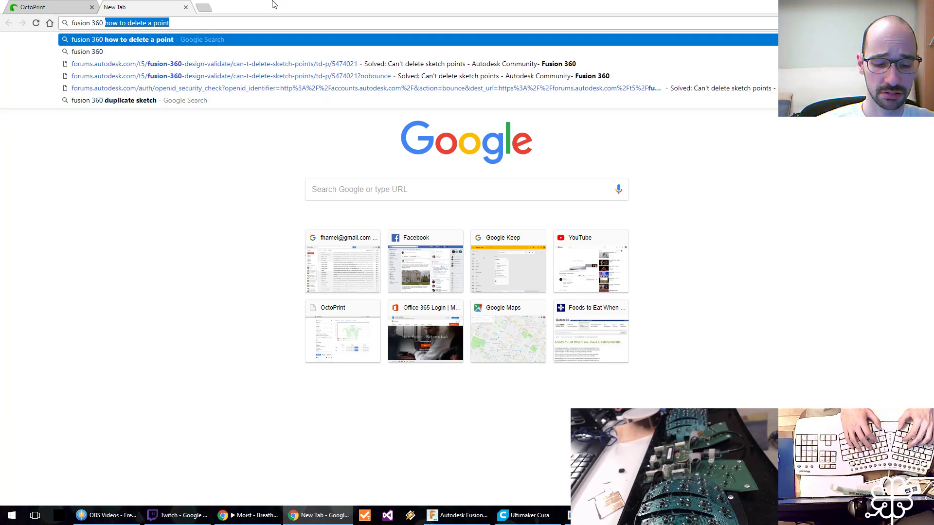
pyautogui.write(' store equa')
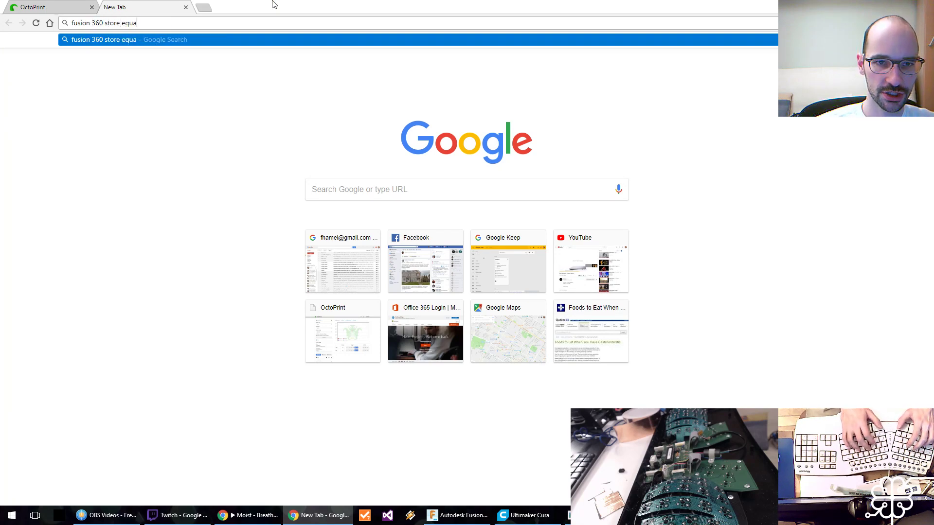
pyautogui.write('tion result')
pyautogui.press('Return')
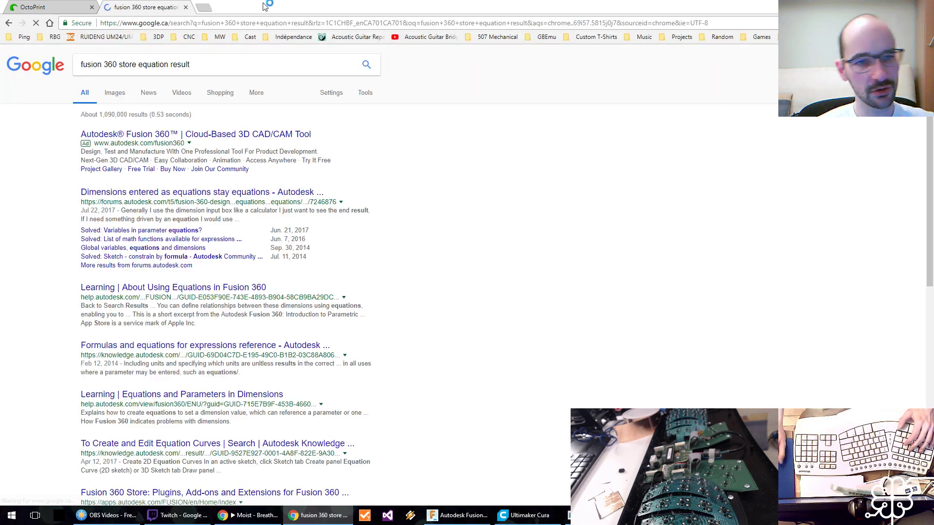
# Open the Autodesk forum thread "Dimensions entered as equations stay equations", dismiss the survey invitation and read the first message.
pyautogui.click(184, 194)
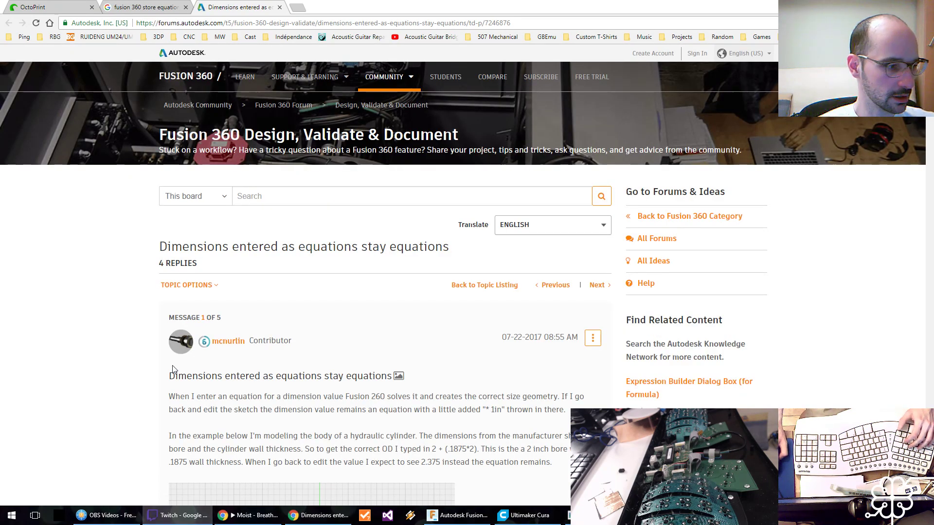
pyautogui.scroll(-5, 323, 335)
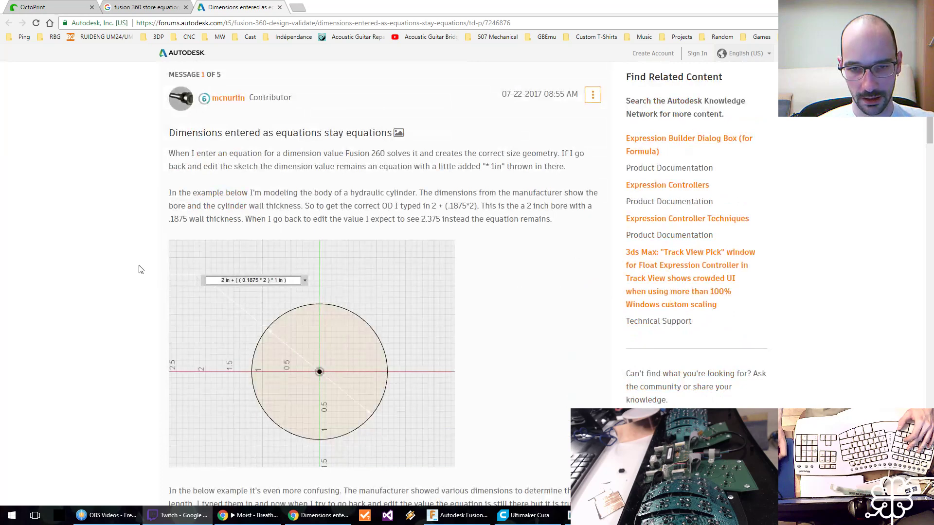
pyautogui.scroll(2, 288, 204)
pyautogui.scroll(-3, 165, 248)
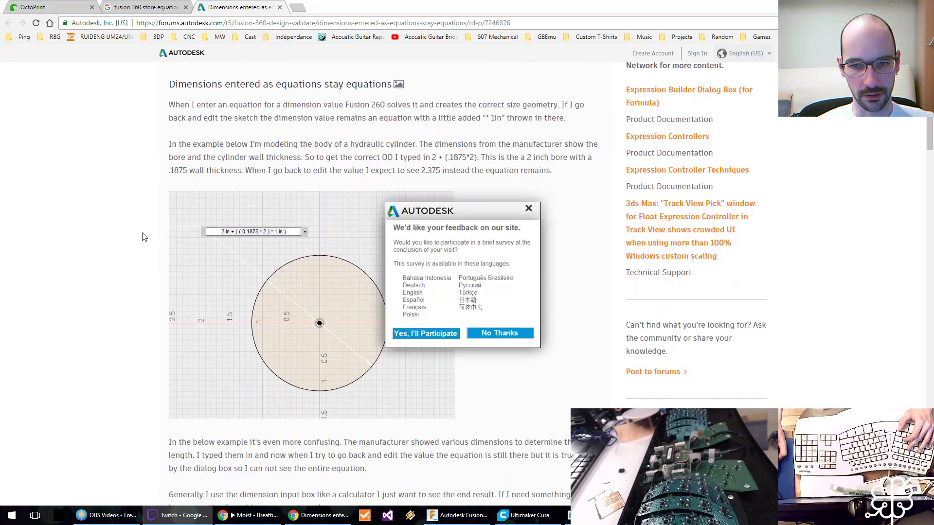
pyautogui.scroll(2, 261, 231)
pyautogui.click(529, 209)
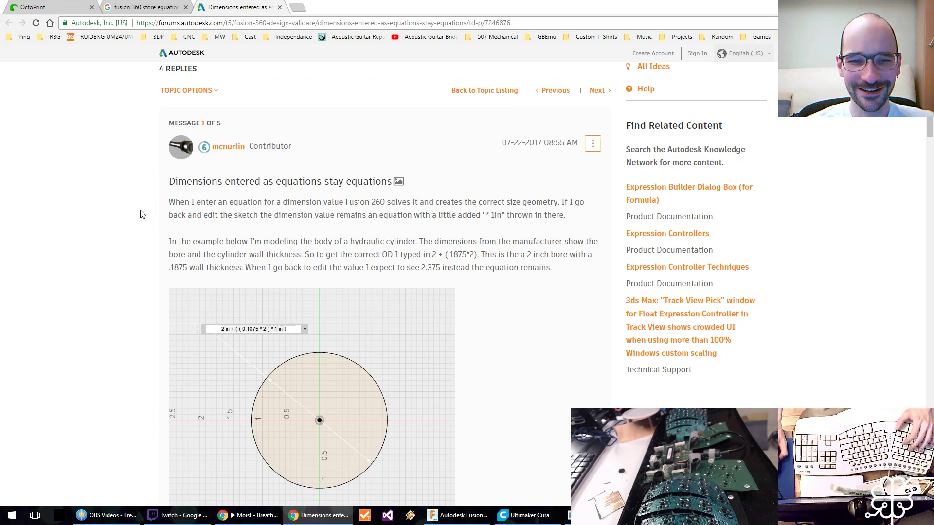
pyautogui.scroll(-1, 141, 216)
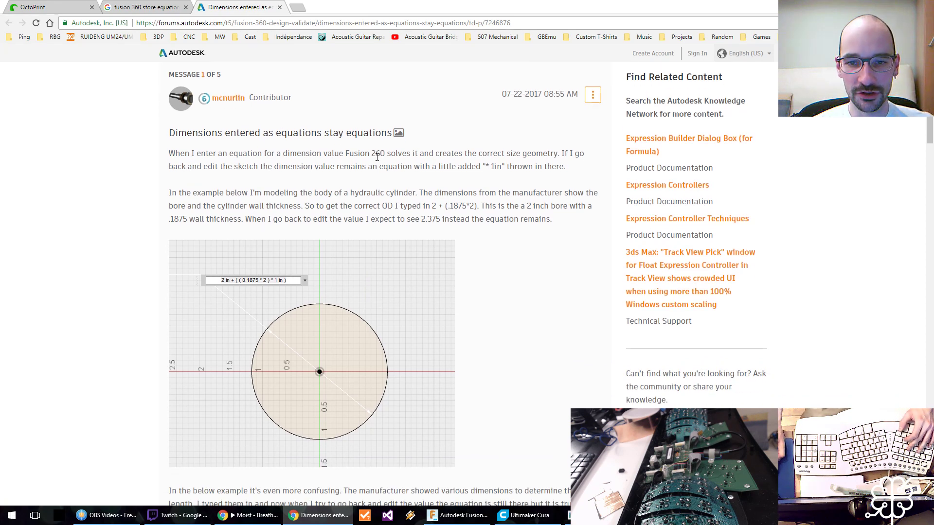
# Read the forum thread's first message and the employee's reply for why dimension values stay as equations.
pyautogui.click(294, 164)
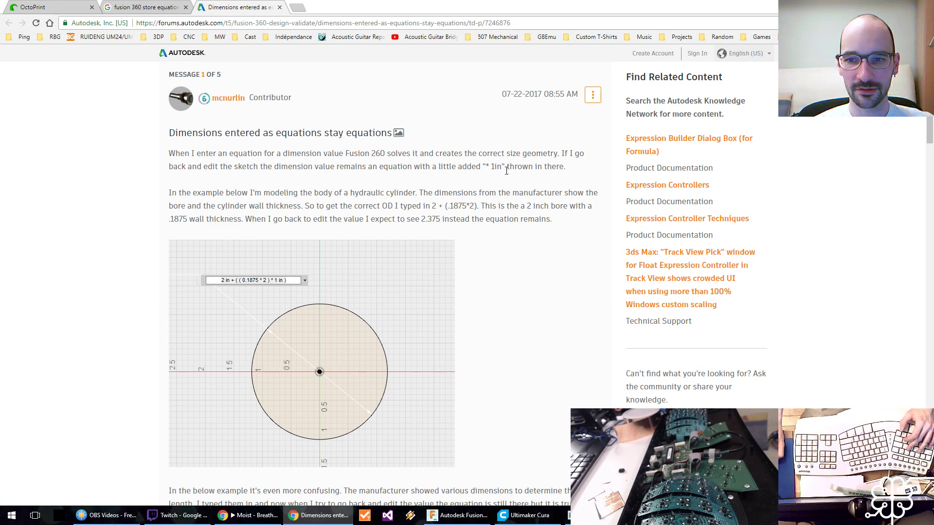
pyautogui.scroll(-1, 300, 191)
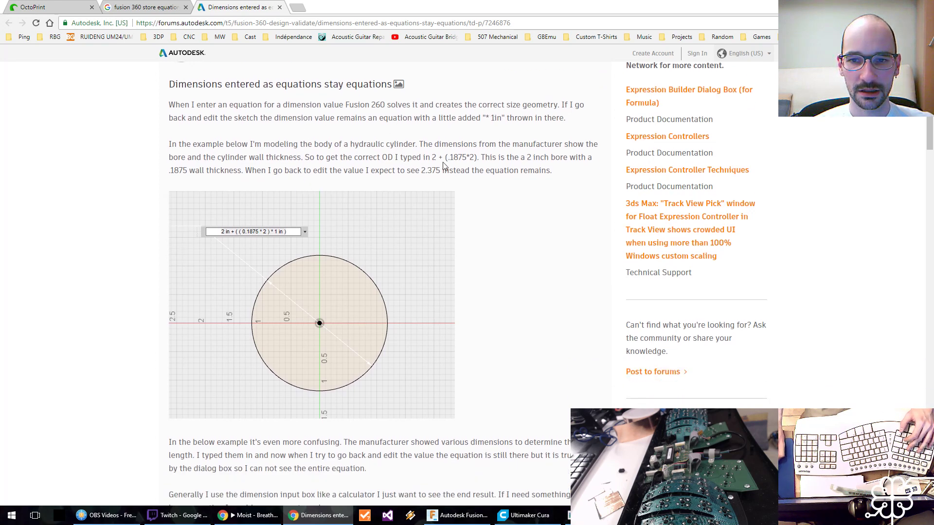
pyautogui.scroll(-1, 488, 210)
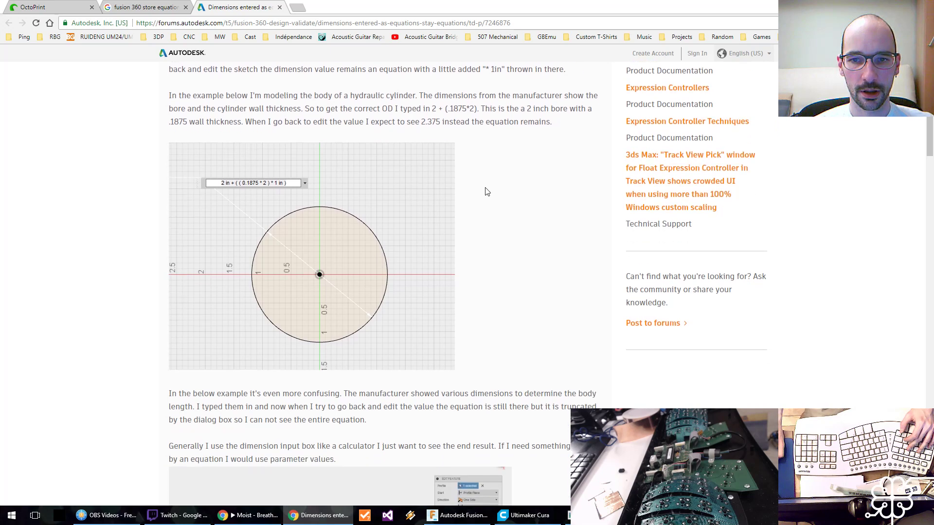
pyautogui.scroll(-4, 471, 243)
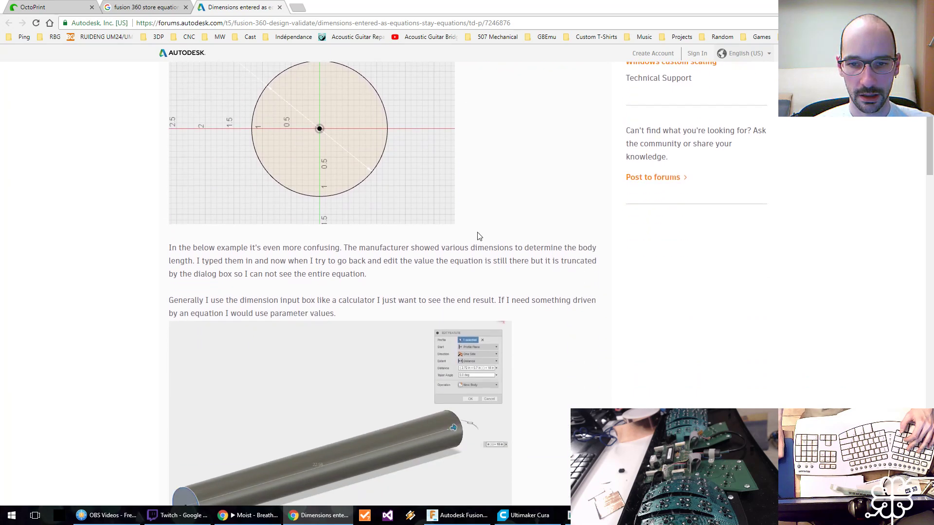
pyautogui.scroll(-10, 156, 223)
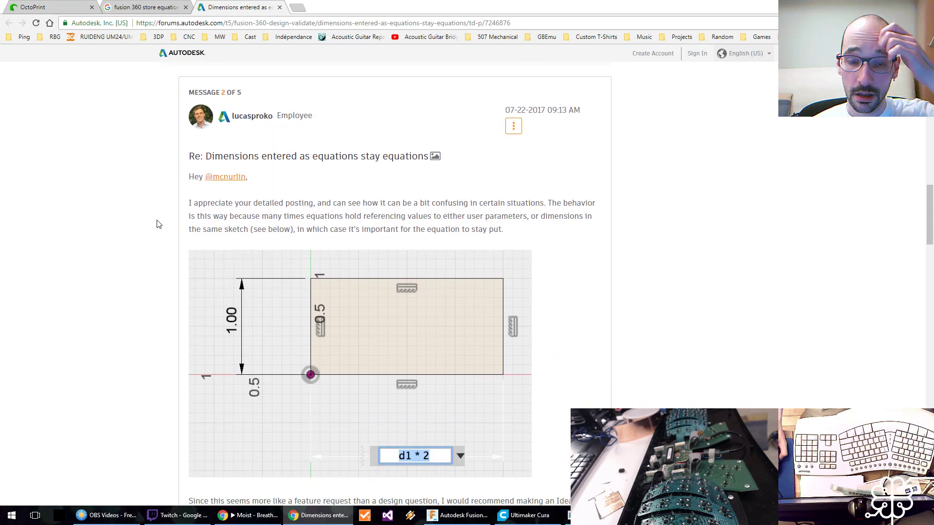
pyautogui.scroll(-1, 162, 218)
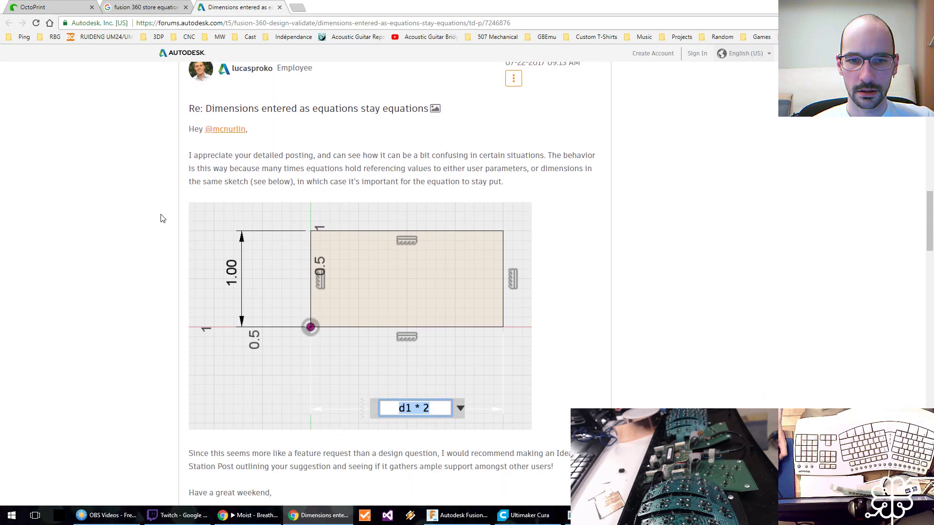
pyautogui.scroll(-2, 131, 232)
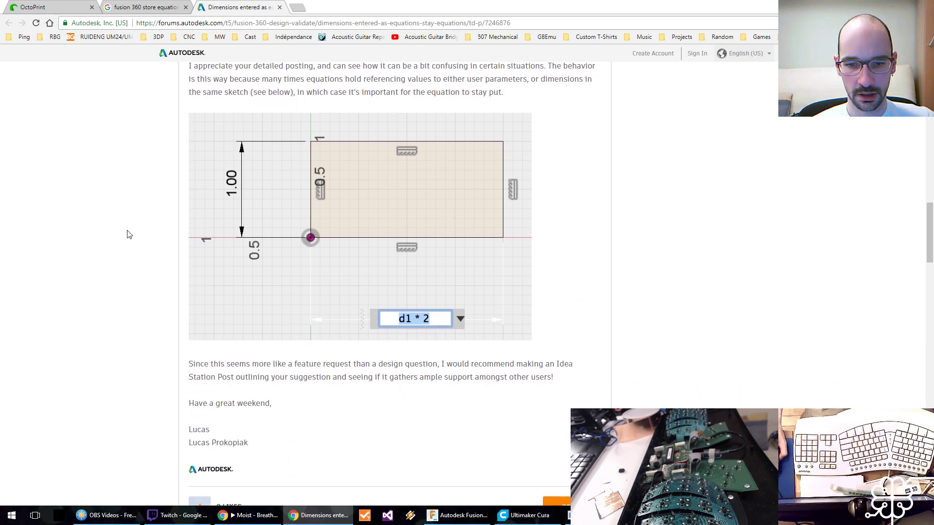
pyautogui.scroll(-1, 148, 280)
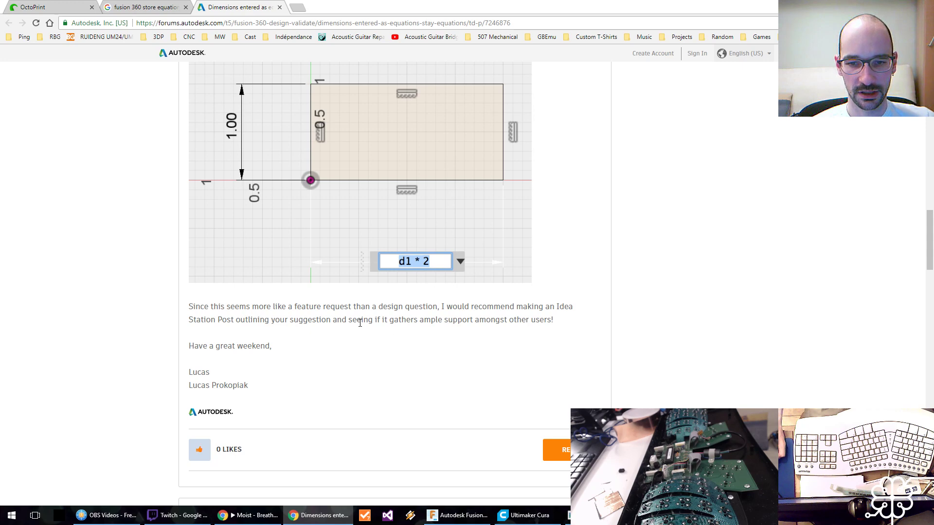
pyautogui.scroll(6, 147, 320)
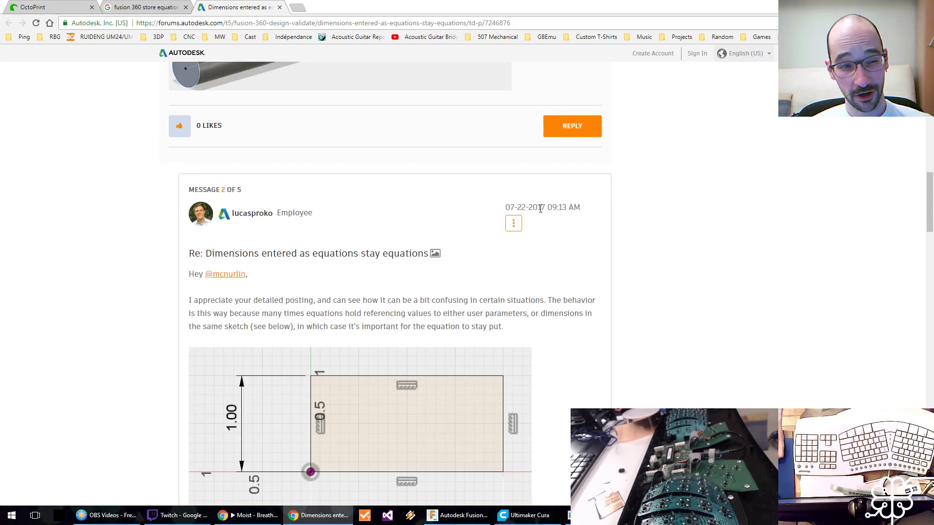
# Read messages 3 to 5 of the thread for a way to replace a dimension's equation with its numeric result.
pyautogui.scroll(-13, 179, 292)
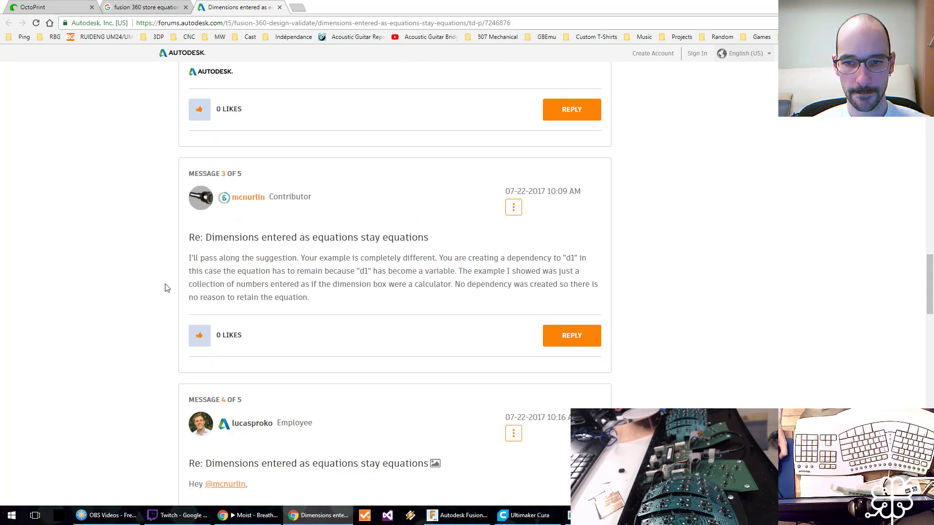
pyautogui.scroll(-6, 166, 286)
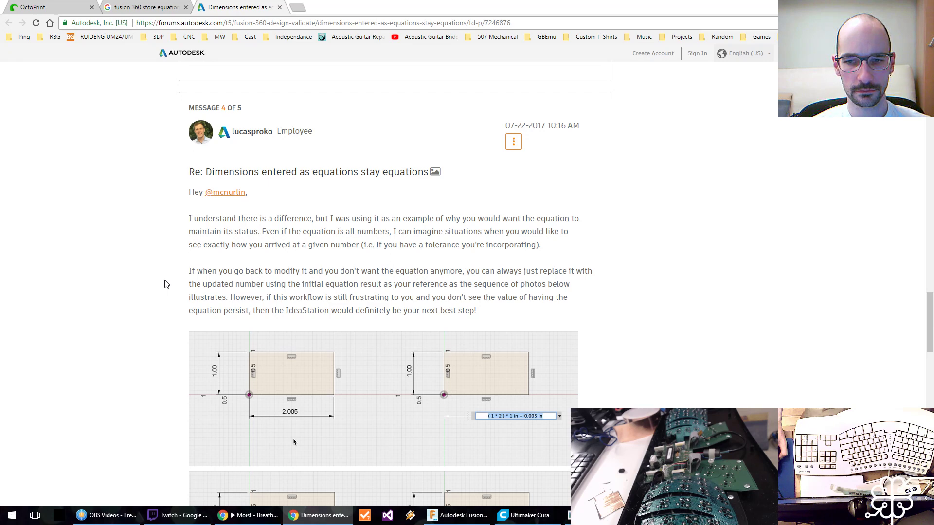
pyautogui.scroll(-1, 166, 284)
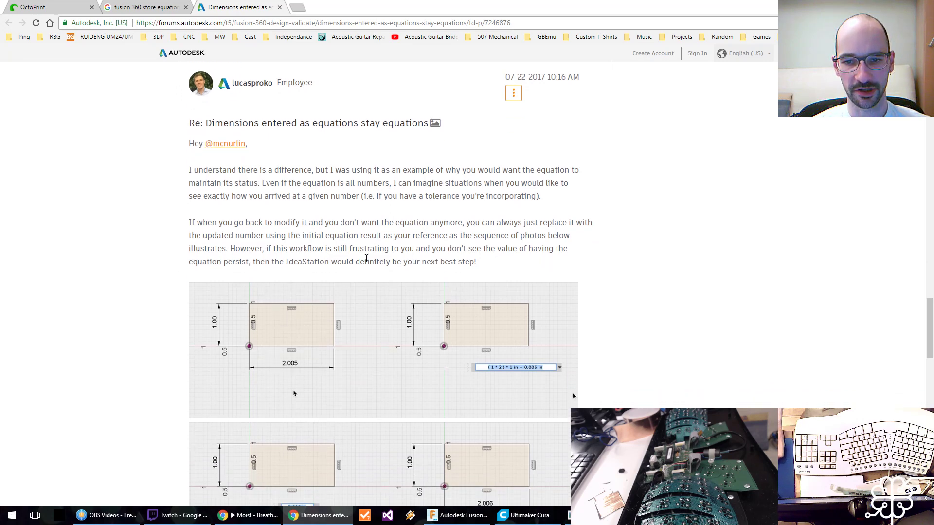
pyautogui.scroll(-3, 159, 257)
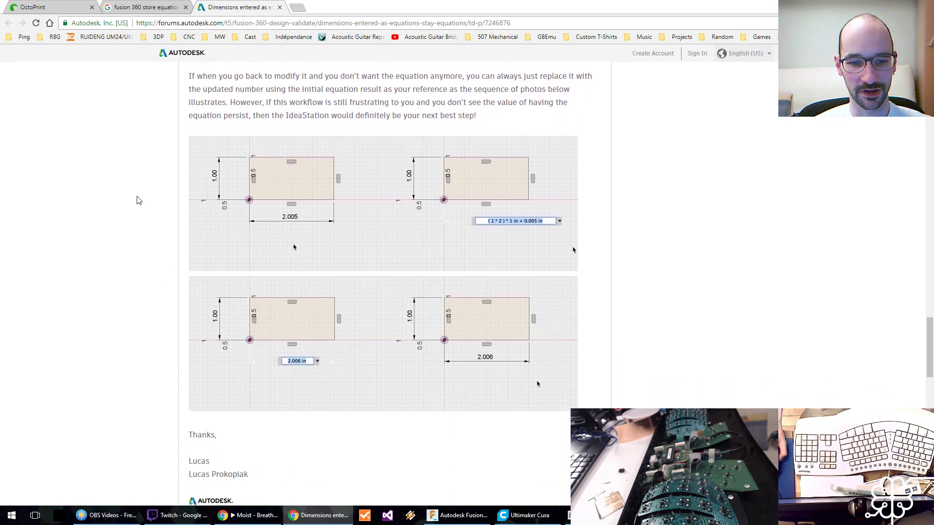
pyautogui.scroll(-10, 140, 200)
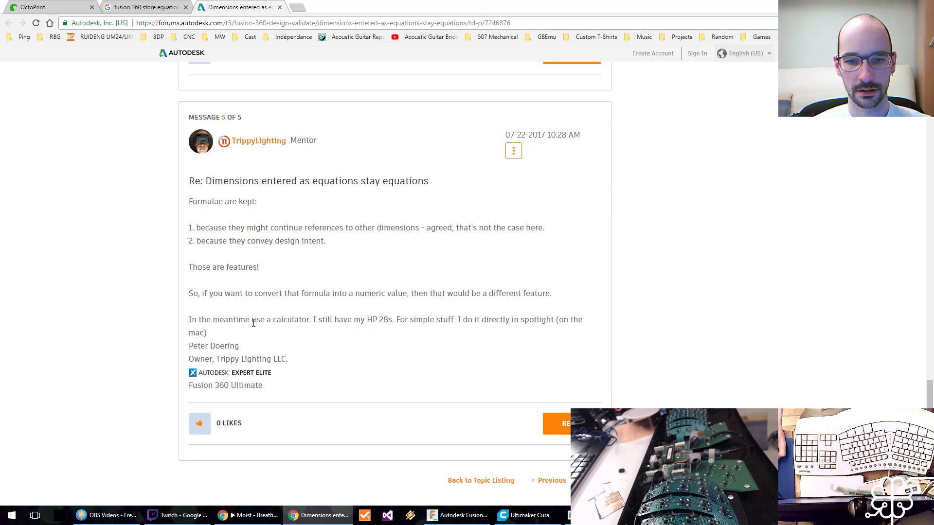
pyautogui.scroll(-4, 358, 297)
pyautogui.scroll(6, 334, 269)
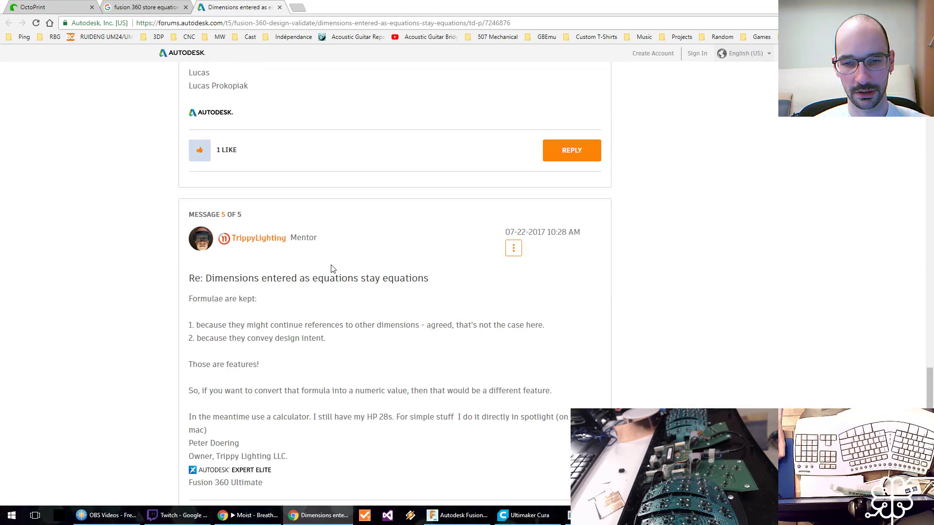
pyautogui.scroll(20, 326, 270)
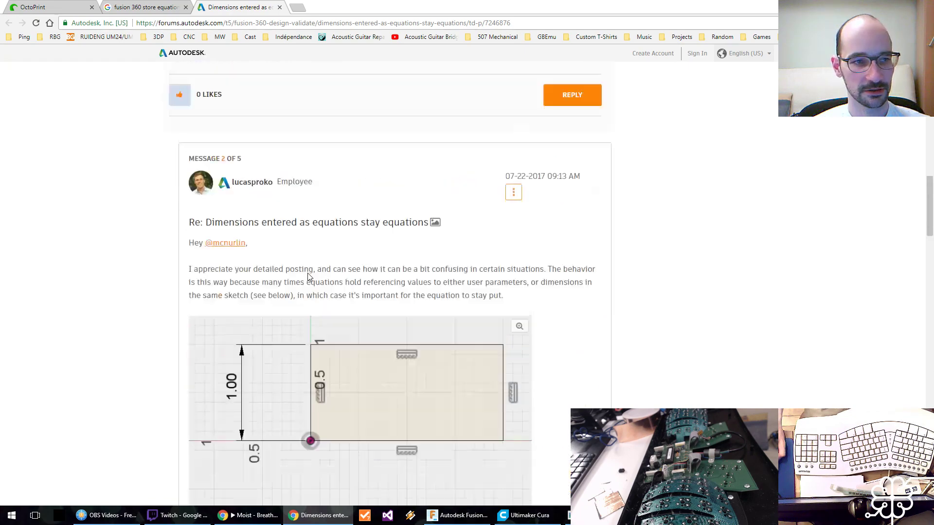
pyautogui.scroll(15, 305, 282)
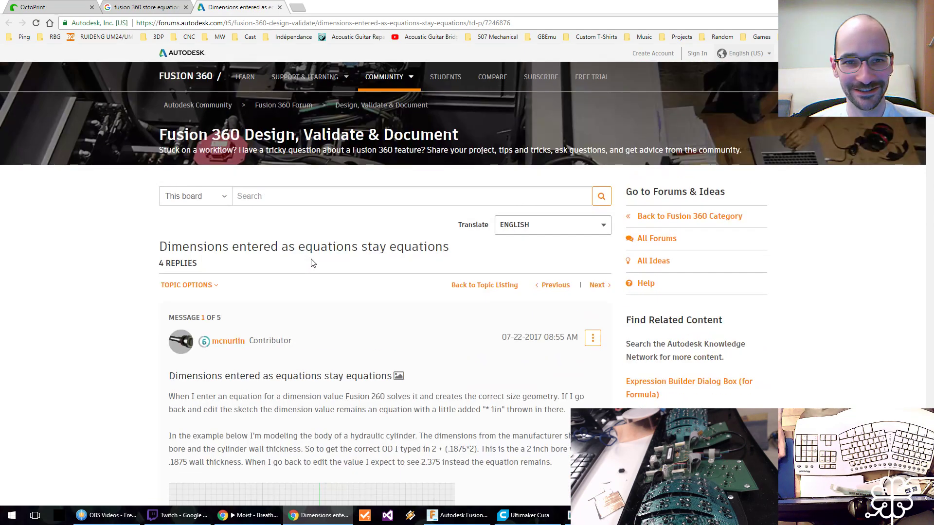
# Close the forum thread and search results, and show the running AA8_PCB.gcode print in OctoPrint's GCode Viewer.
pyautogui.click(144, 6)
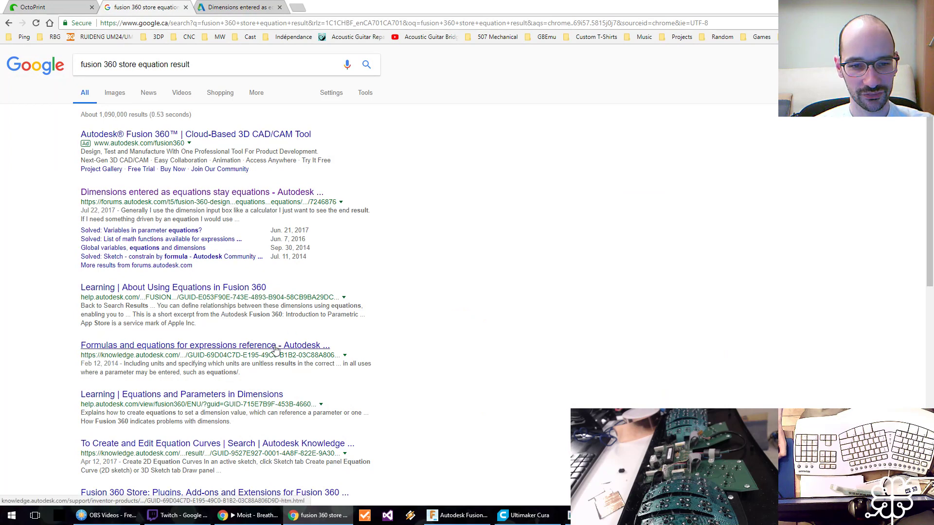
pyautogui.hotkey('ctrl', 'w')
pyautogui.hotkey('ctrl', 'w')
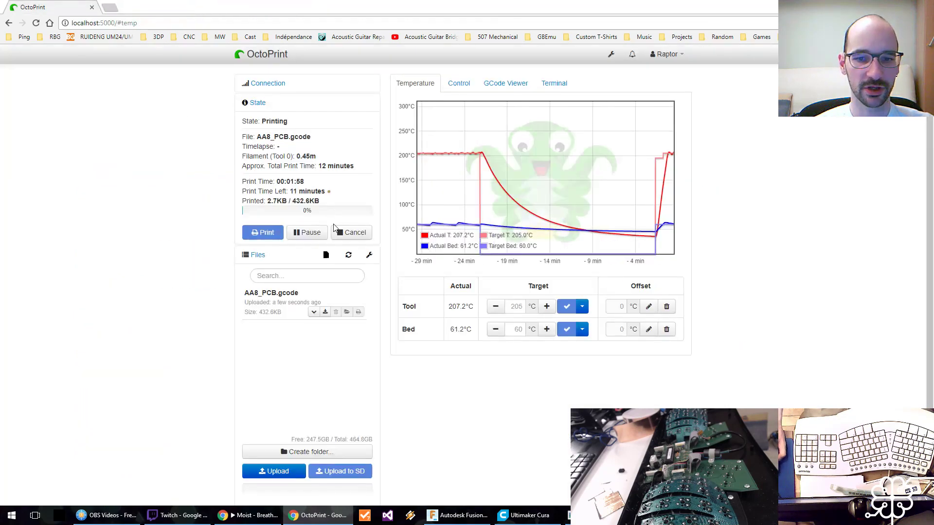
pyautogui.click(505, 83)
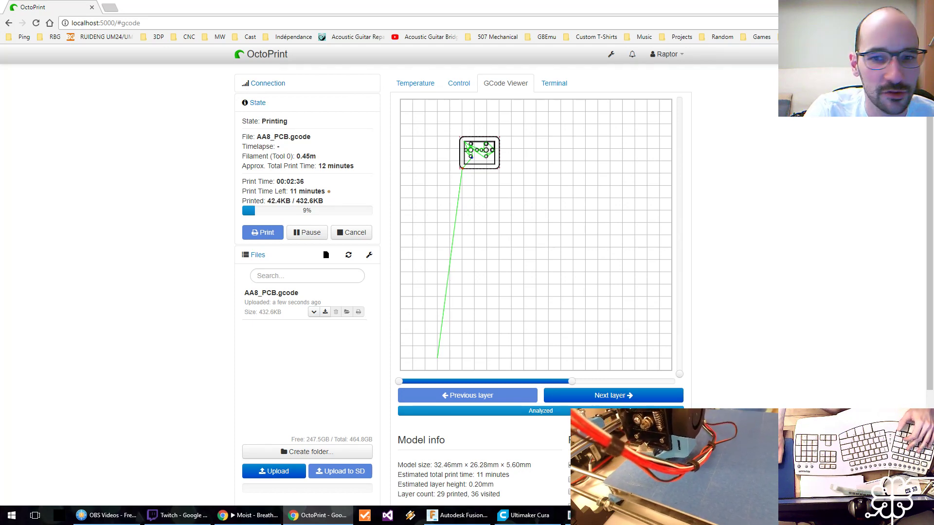
# Switch to the 20180521_202908.pdn image in paint.net and set the primary colour to magenta, FF00FF.
pyautogui.hotkey('alt', 'Tab')
pyautogui.hotkey('alt', 'Tab')
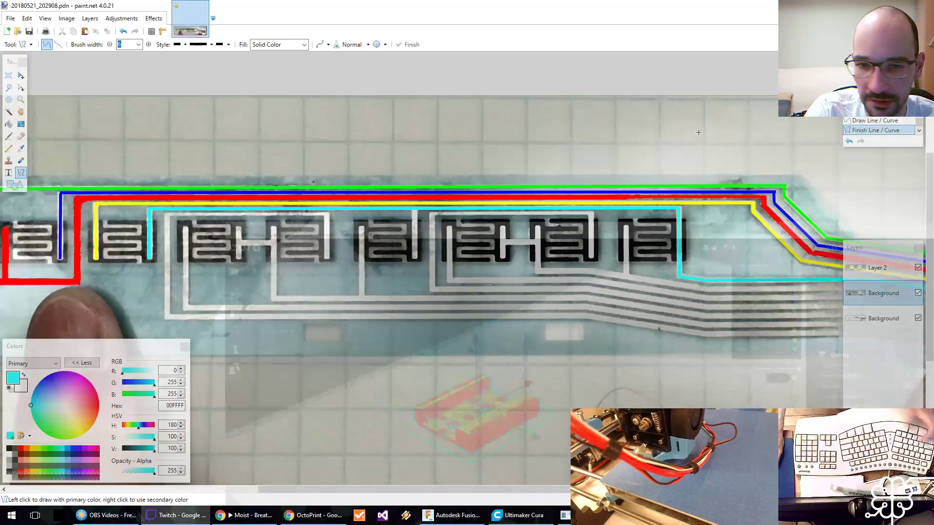
pyautogui.hscroll(2, 597, 261)
pyautogui.scroll(-4, 598, 262)
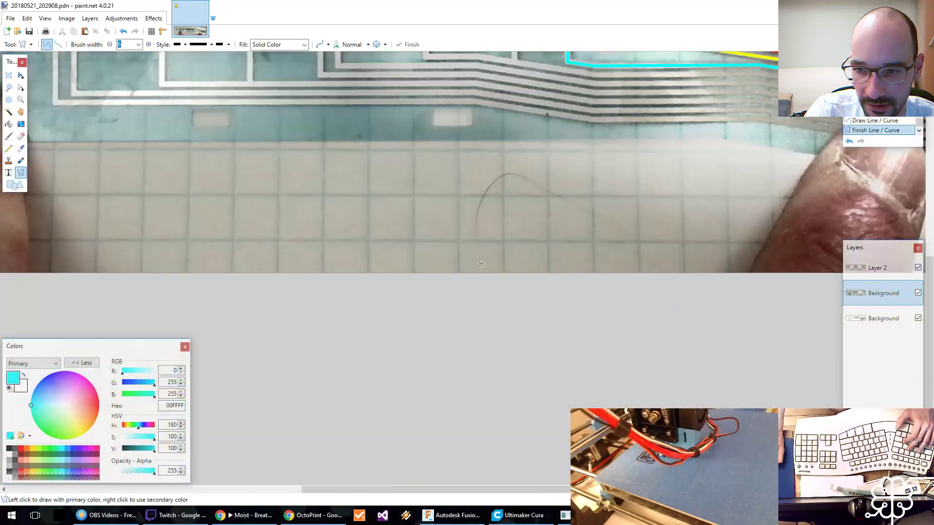
pyautogui.scroll(5, 155, 281)
pyautogui.hscroll(-3, 154, 281)
pyautogui.scroll(-1, 154, 281)
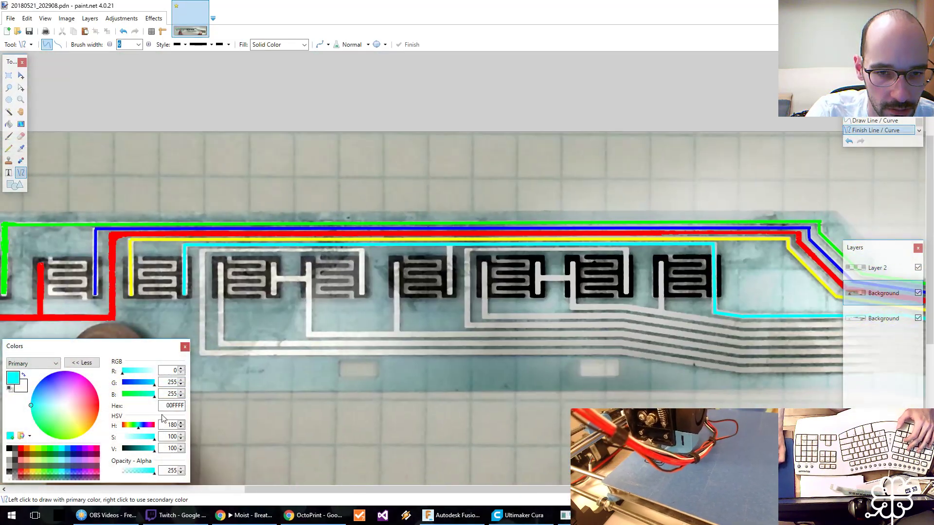
pyautogui.click(91, 449)
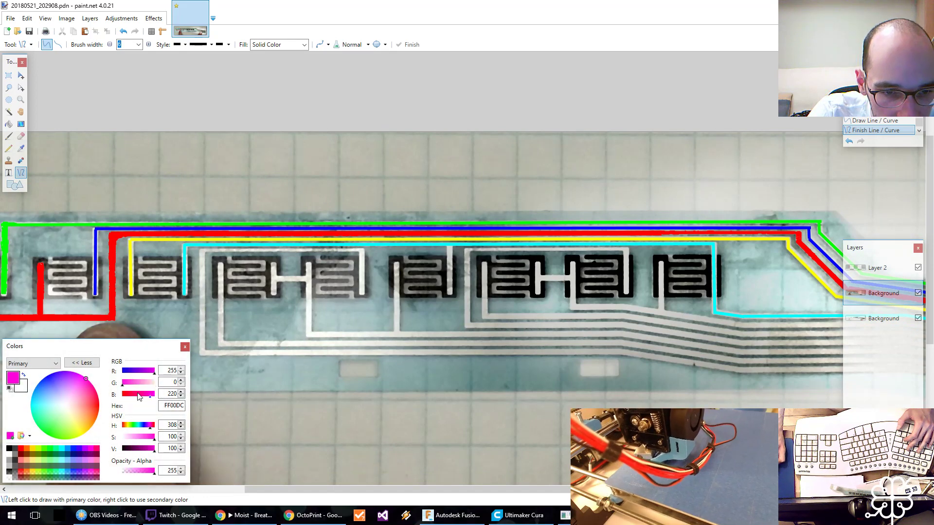
pyautogui.moveTo(141, 395); pyautogui.dragTo(169, 395)
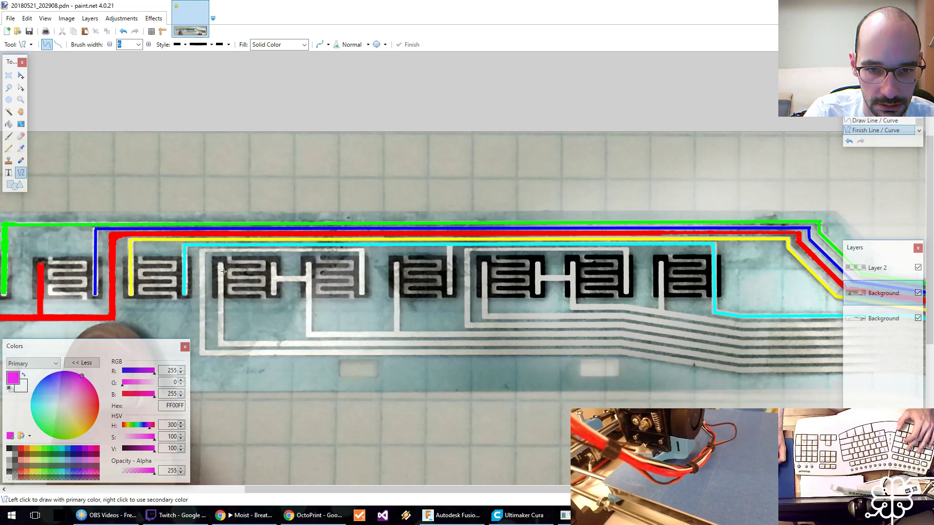
# Trace the magenta track from the first bridged pad pair's right pad around the pair, ending with an 865-pixel line along the strip's lower edge.
pyautogui.moveTo(223, 271); pyautogui.dragTo(210, 276, button='middle')
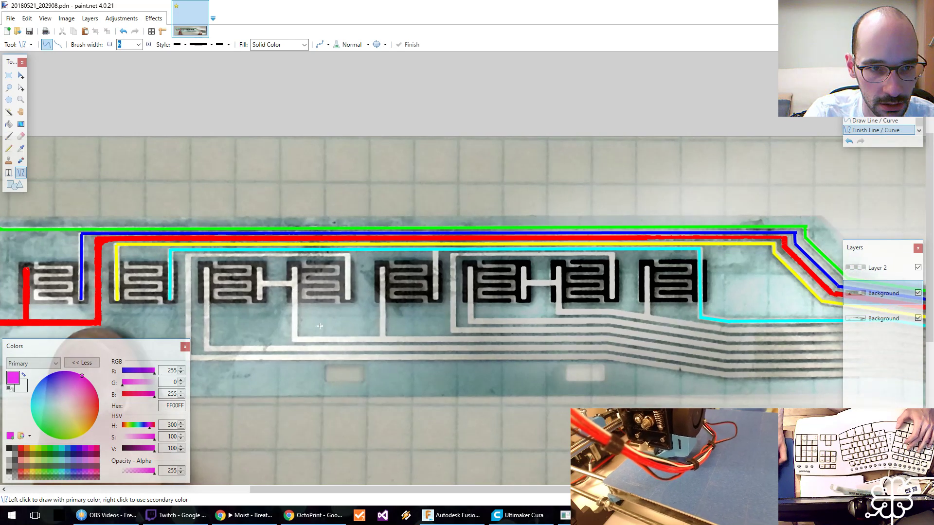
pyautogui.moveTo(348, 298)
pyautogui.mouseDown()
pyautogui.moveTo(348, 254)
pyautogui.moveTo(190, 256)
pyautogui.moveTo(187, 358)
pyautogui.moveTo(155, 348)
pyautogui.moveTo(190, 359)
pyautogui.moveTo(608, 358)
pyautogui.mouseUp()
pyautogui.press('Return')
pyautogui.press('Return')
pyautogui.keyDown('shift'); pyautogui.hscroll(-2, 745, 357); pyautogui.keyUp('shift')
pyautogui.keyDown('shift'); pyautogui.hscroll(8, 746, 357); pyautogui.keyUp('shift')
pyautogui.scroll(-1, 746, 358)
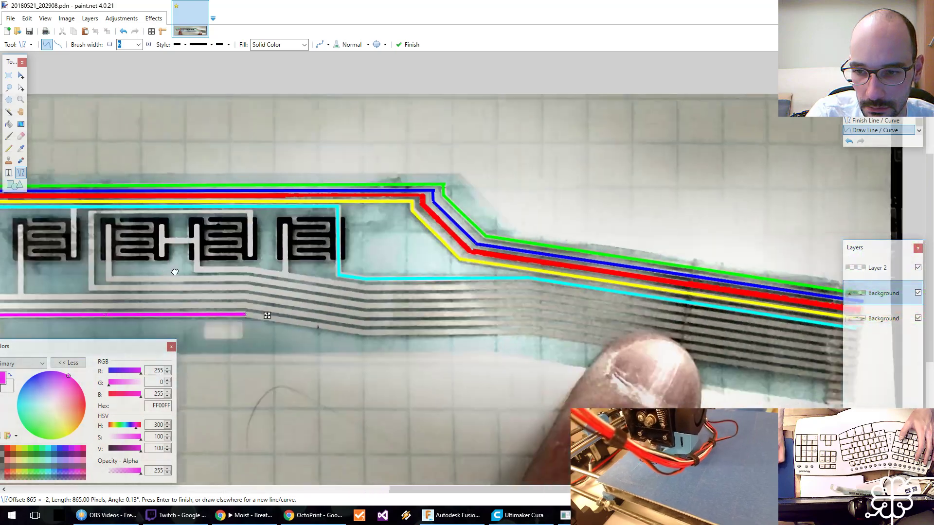
# Continue the magenta track through its bends to the end of the ribbon connector, with a final segment about 669 pixels long.
pyautogui.press('Return')
pyautogui.moveTo(234, 313)
pyautogui.mouseDown()
pyautogui.moveTo(353, 333)
pyautogui.moveTo(521, 331)
pyautogui.mouseUp()
pyautogui.moveTo(628, 325); pyautogui.dragTo(310, 265, button='middle')
pyautogui.press('Return')
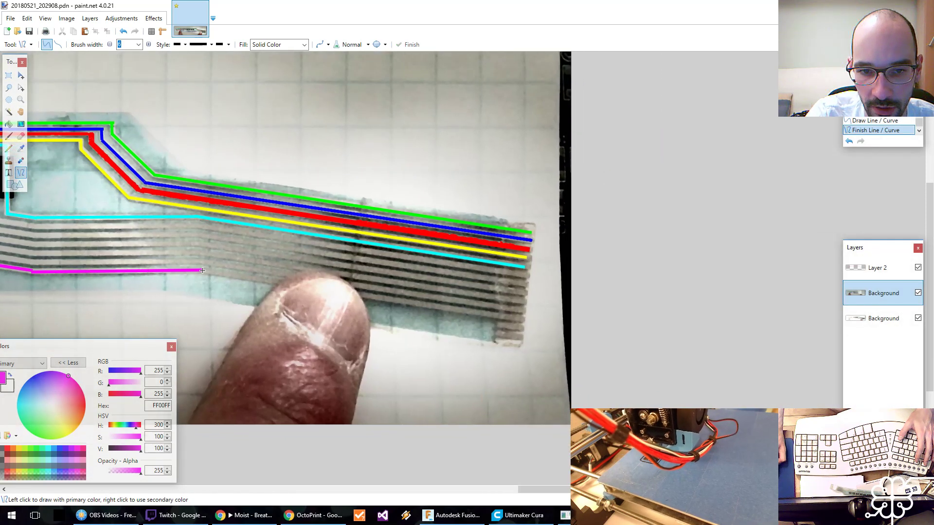
pyautogui.moveTo(202, 271); pyautogui.dragTo(522, 319)
pyautogui.moveTo(272, 219); pyautogui.dragTo(494, 256, button='middle')
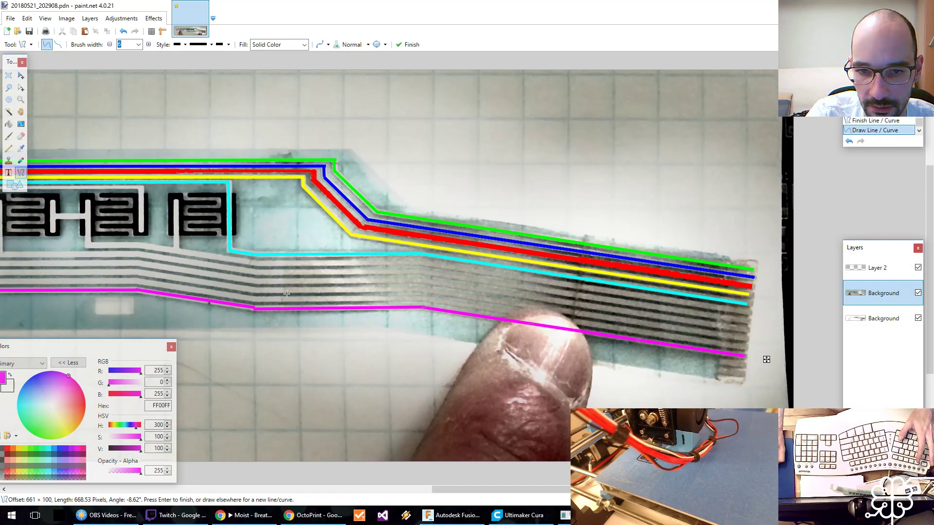
pyautogui.moveTo(118, 223); pyautogui.dragTo(140, 231, button='middle')
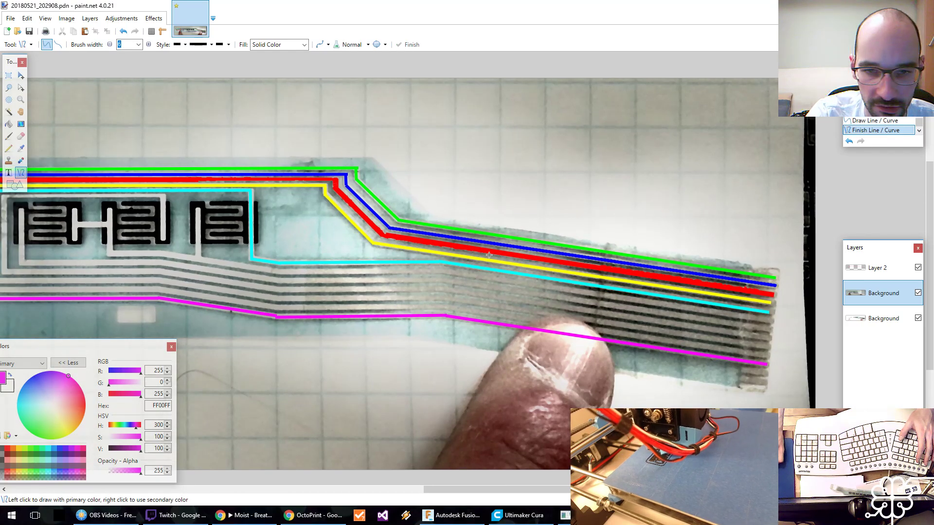
pyautogui.moveTo(566, 294); pyautogui.dragTo(568, 295, button='middle')
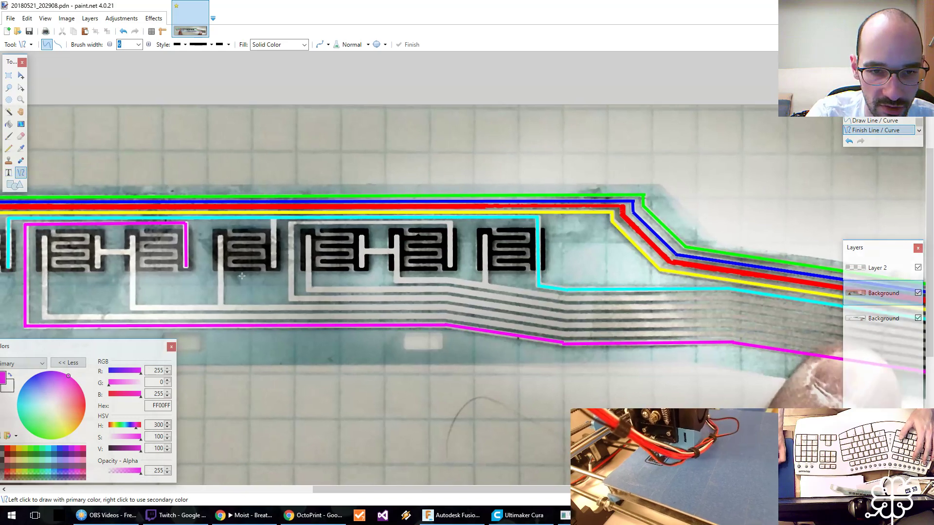
pyautogui.moveTo(242, 280); pyautogui.dragTo(487, 293, button='middle')
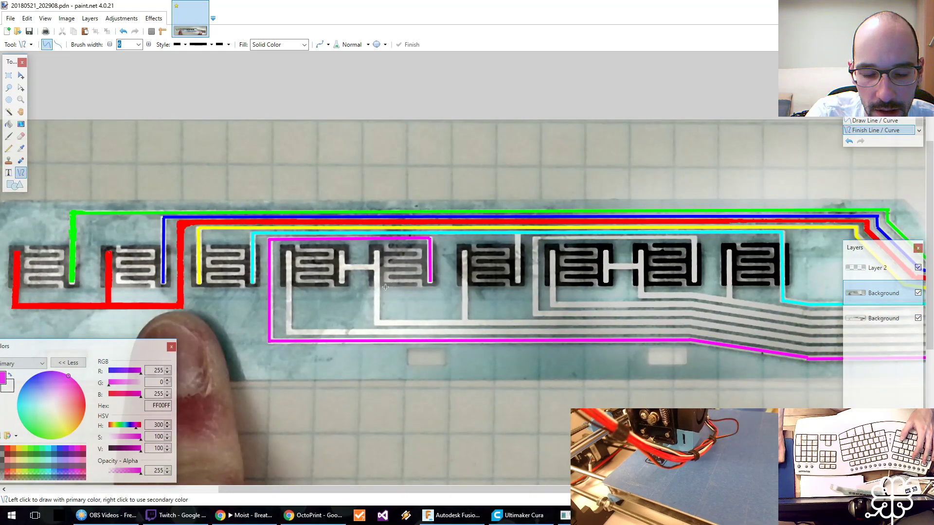
# Set the primary colour to red, FF0000, and trace from the first bridged pair's left pad down and 826 pixels along the strip.
pyautogui.moveTo(122, 346)
pyautogui.mouseDown()
pyautogui.moveTo(160, 348)
pyautogui.moveTo(135, 349)
pyautogui.mouseUp()
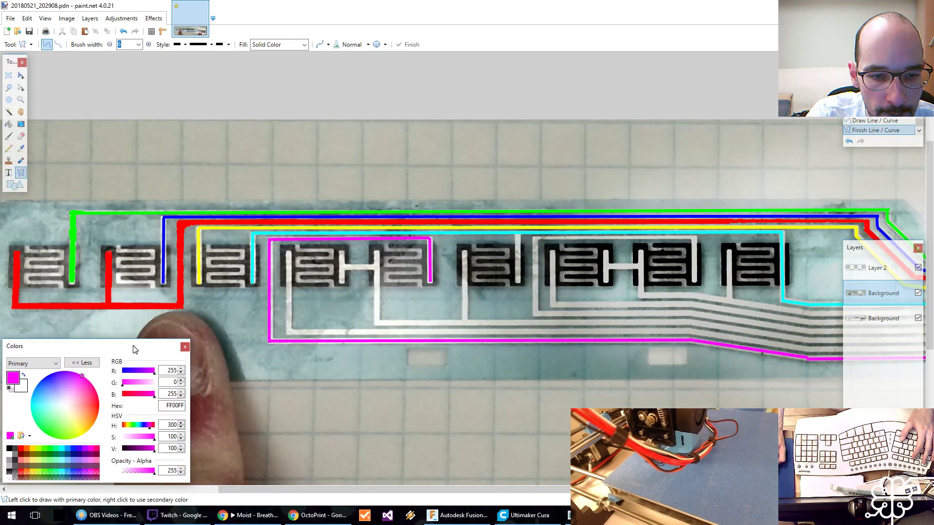
pyautogui.click(21, 449)
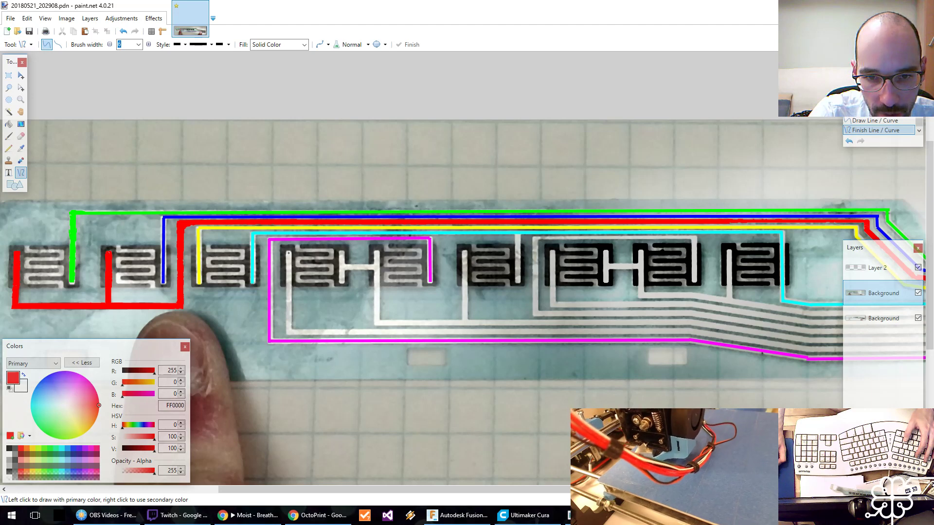
pyautogui.moveTo(288, 253)
pyautogui.mouseDown()
pyautogui.moveTo(288, 335)
pyautogui.moveTo(713, 325)
pyautogui.moveTo(690, 332)
pyautogui.mouseUp()
pyautogui.moveTo(712, 308); pyautogui.dragTo(293, 261, button='middle')
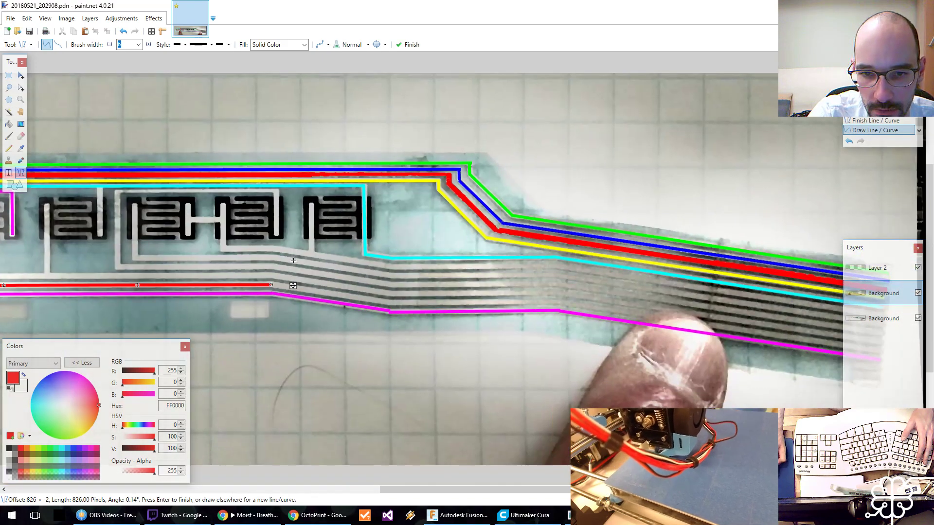
pyautogui.press('Return')
# Continue the red track just above the magenta one through its bends to the end of the ribbon connector.
pyautogui.moveTo(271, 285)
pyautogui.mouseDown()
pyautogui.moveTo(391, 304)
pyautogui.moveTo(557, 303)
pyautogui.mouseUp()
pyautogui.press('Return')
pyautogui.moveTo(557, 303); pyautogui.dragTo(251, 259, button='middle')
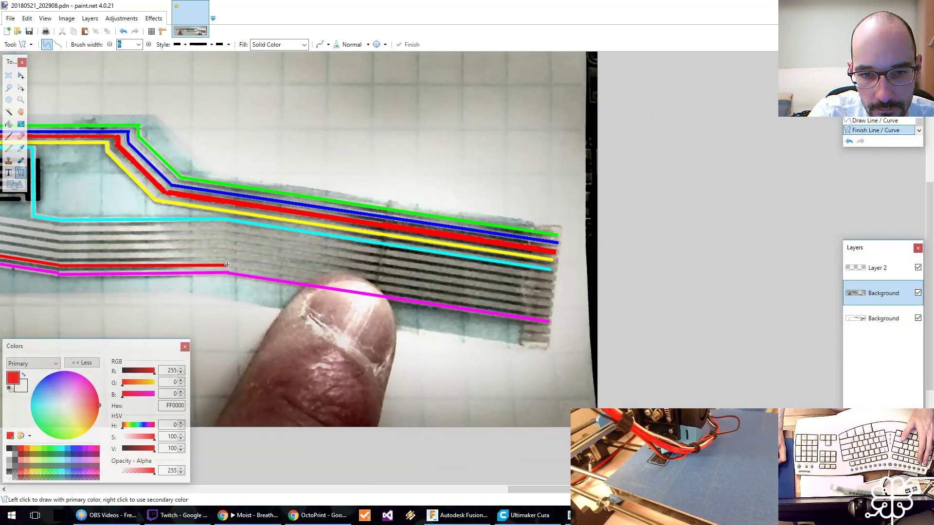
pyautogui.moveTo(227, 265); pyautogui.dragTo(548, 315)
pyautogui.press('Escape')
# In green, 00FF00, trace the first pair's bridge, a 149-pixel drop from its right pad and a 641-pixel line along the strip.
pyautogui.moveTo(180, 236); pyautogui.dragTo(477, 277, button='middle')
pyautogui.moveTo(257, 262); pyautogui.dragTo(605, 278, button='middle')
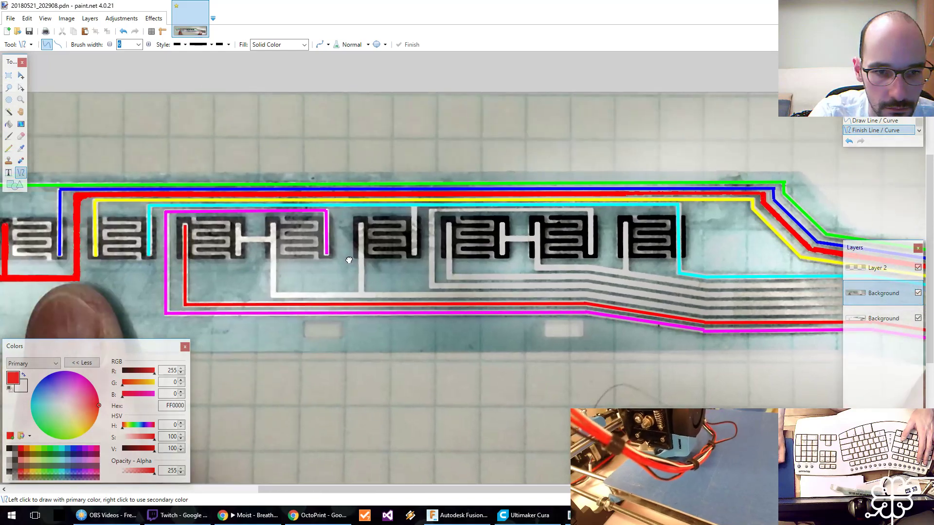
pyautogui.click(48, 448)
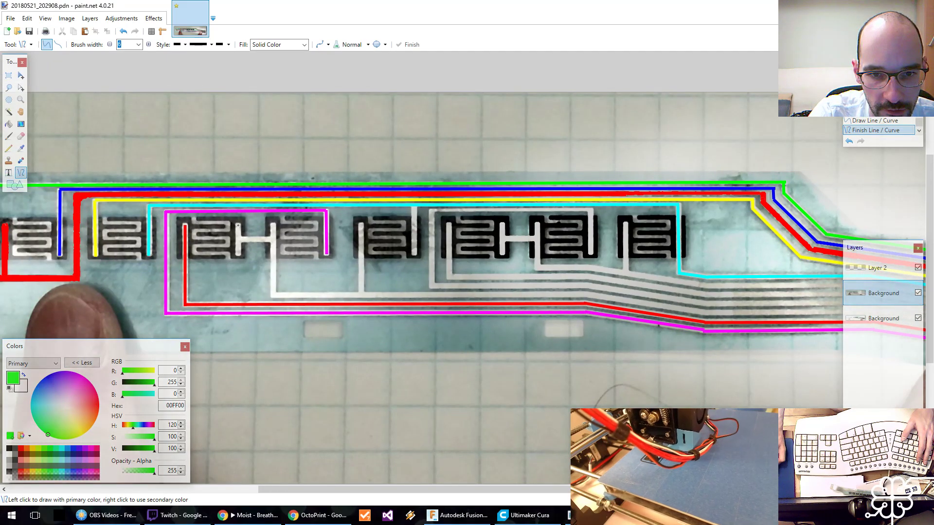
pyautogui.moveTo(238, 225)
pyautogui.mouseDown()
pyautogui.moveTo(238, 256)
pyautogui.moveTo(275, 239)
pyautogui.moveTo(274, 297)
pyautogui.mouseUp()
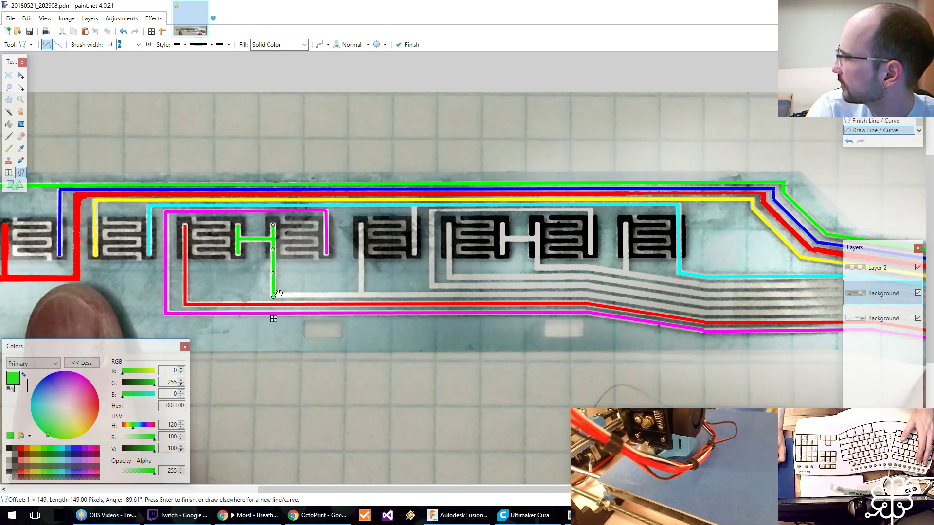
pyautogui.moveTo(340, 272); pyautogui.dragTo(254, 268, button='middle')
pyautogui.press('Return')
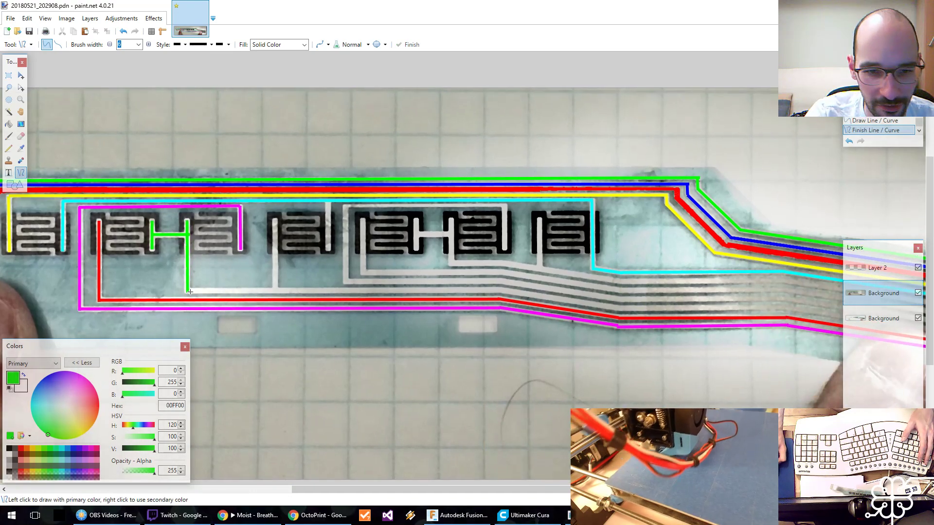
pyautogui.moveTo(186, 291); pyautogui.dragTo(498, 291)
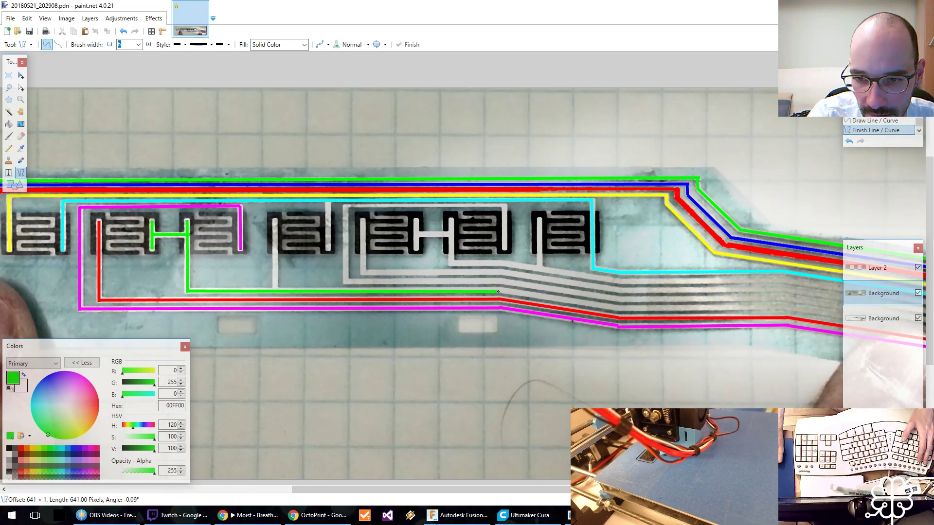
pyautogui.press('Return')
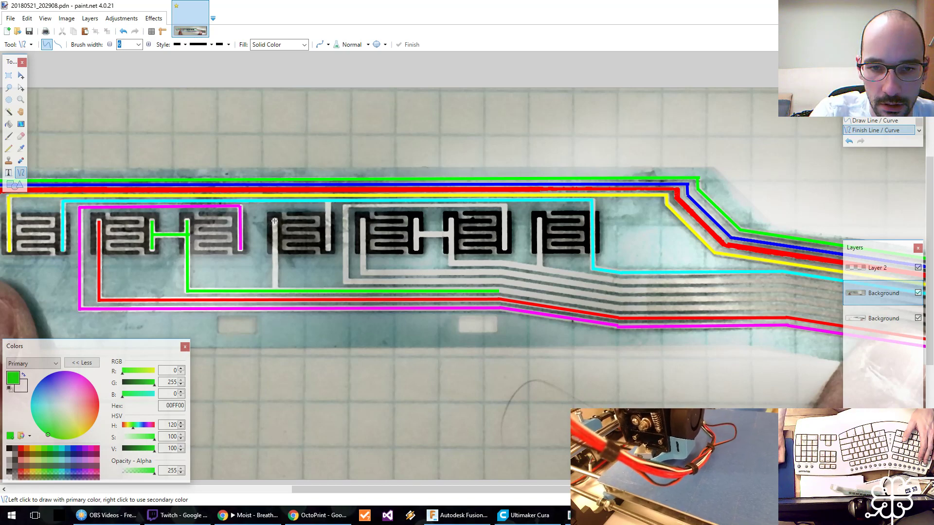
# Add the green branch from the next single pad's left side and continue the green track through its bends to the connector's end.
pyautogui.moveTo(275, 221); pyautogui.dragTo(274, 290)
pyautogui.moveTo(435, 278); pyautogui.dragTo(213, 260, button='middle')
pyautogui.moveTo(275, 273); pyautogui.dragTo(397, 291)
pyautogui.moveTo(397, 290); pyautogui.dragTo(309, 285, button='middle')
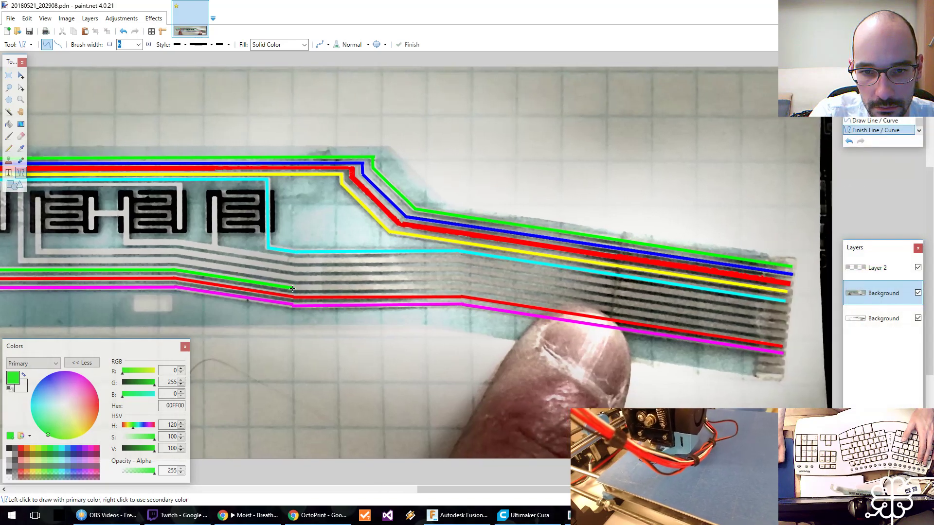
pyautogui.moveTo(292, 289)
pyautogui.mouseDown()
pyautogui.moveTo(457, 290)
pyautogui.moveTo(782, 336)
pyautogui.mouseUp()
pyautogui.press('Escape')
pyautogui.moveTo(311, 287); pyautogui.dragTo(586, 315, button='middle')
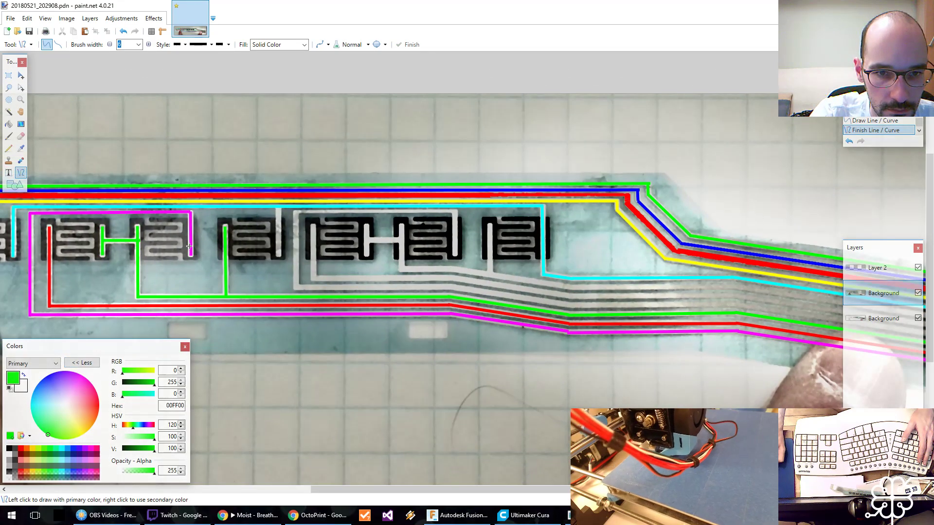
pyautogui.press('k')
pyautogui.click(221, 190)
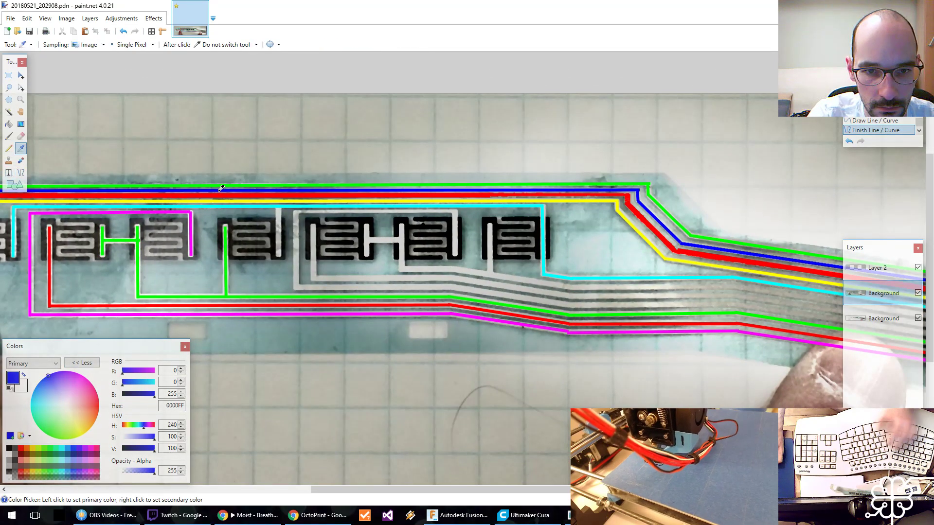
pyautogui.click(22, 174)
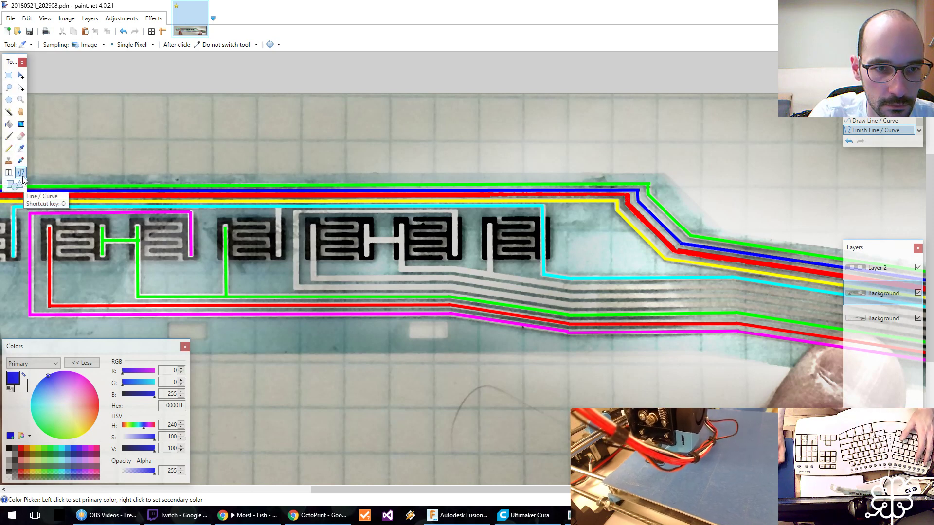
pyautogui.moveTo(249, 245); pyautogui.dragTo(288, 251, button='middle')
# Sample cyan, 00FFFF, from its track and trace the single pad's right side up to the cyan line.
pyautogui.press('k')
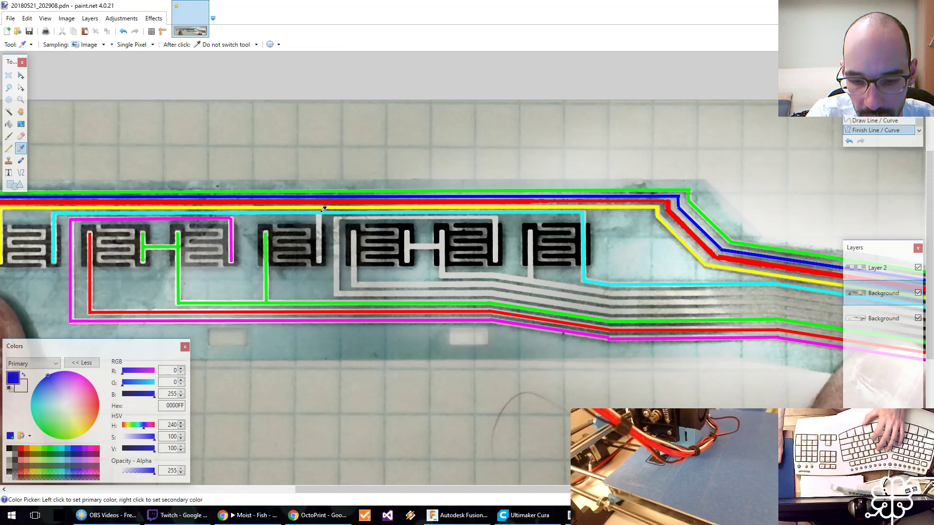
pyautogui.click(321, 213)
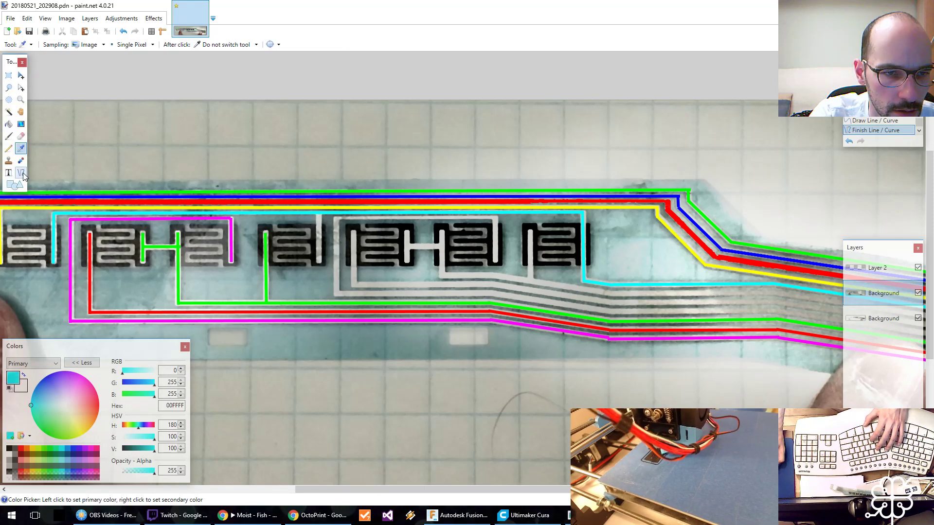
pyautogui.press('o')
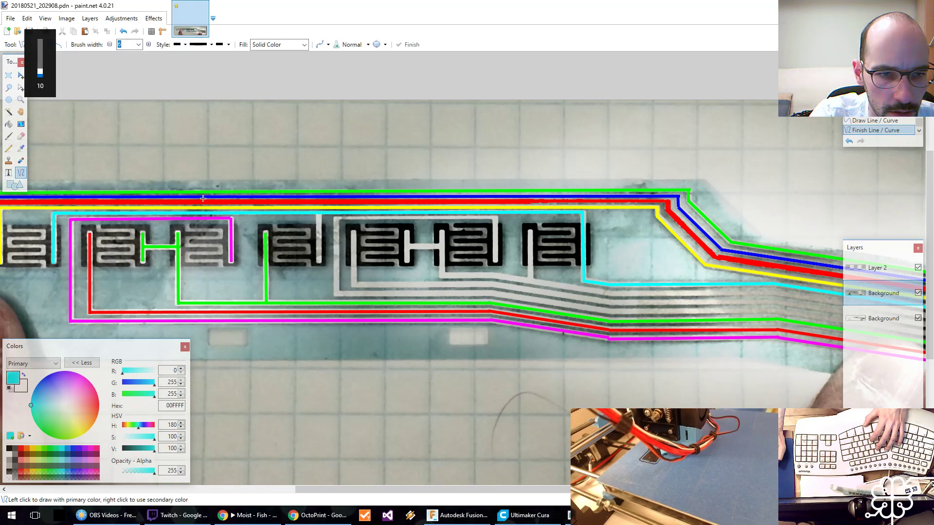
pyautogui.moveTo(318, 261); pyautogui.dragTo(319, 213)
pyautogui.press('Return')
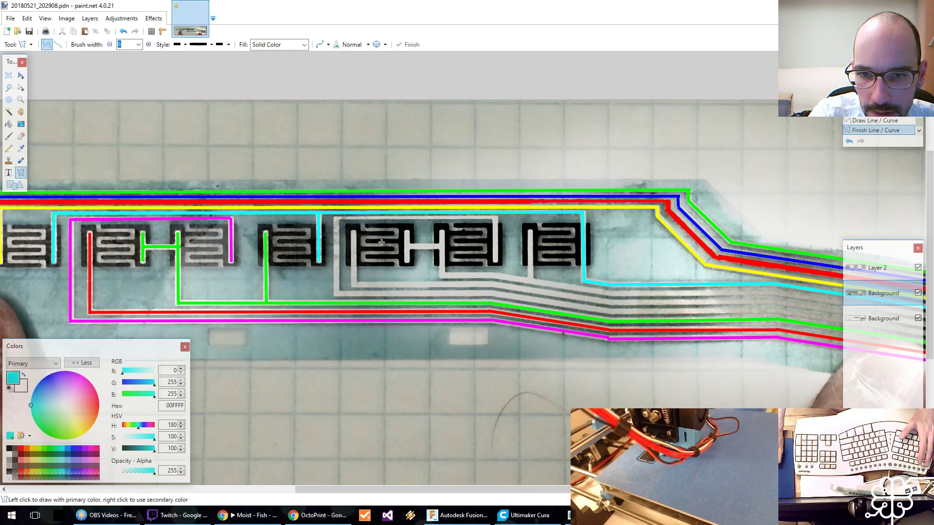
# Sample blue, 0000FF, and trace from the second bridged pair's right pad over the pair and 158 pixels down its left side.
pyautogui.keyDown('shift'); pyautogui.hscroll(2, 59, 203); pyautogui.keyUp('shift')
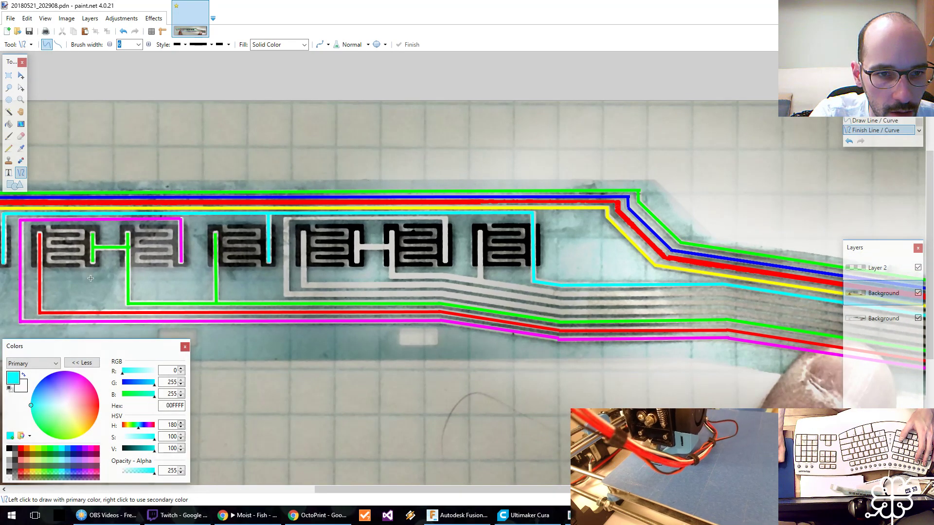
pyautogui.press('k')
pyautogui.click(174, 196)
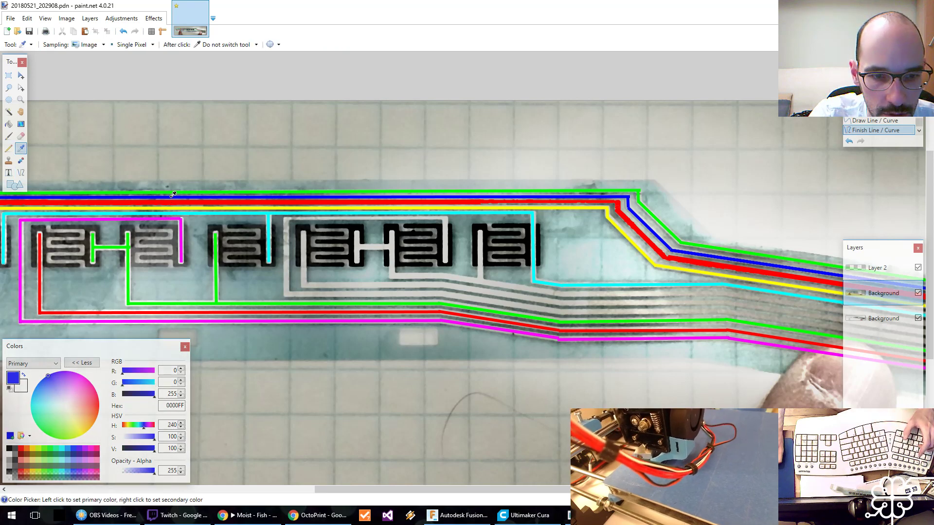
pyautogui.press('o')
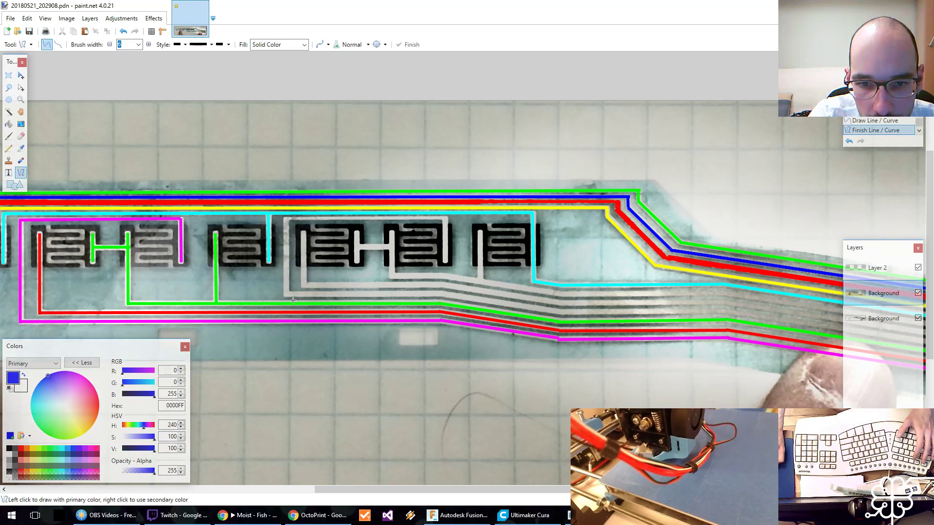
pyautogui.moveTo(445, 261)
pyautogui.mouseDown()
pyautogui.moveTo(445, 219)
pyautogui.moveTo(286, 219)
pyautogui.mouseUp()
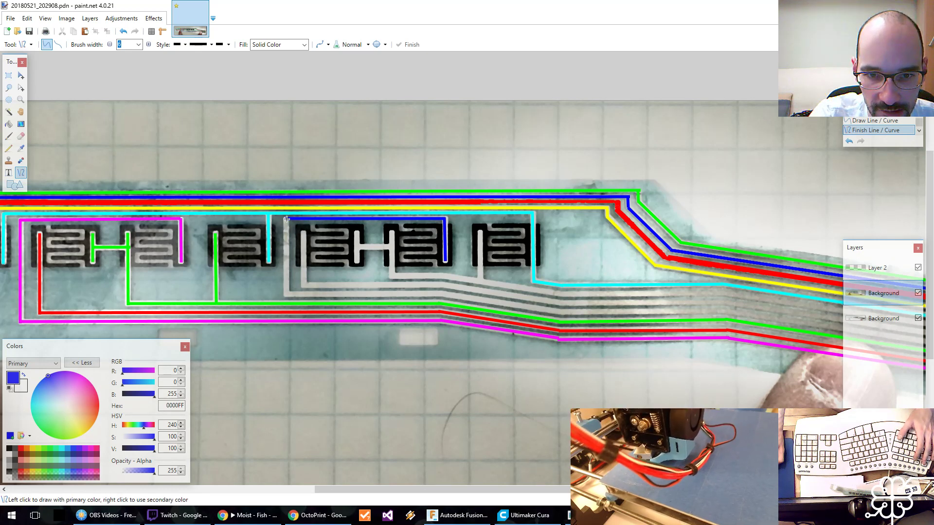
pyautogui.moveTo(286, 219); pyautogui.dragTo(286, 296)
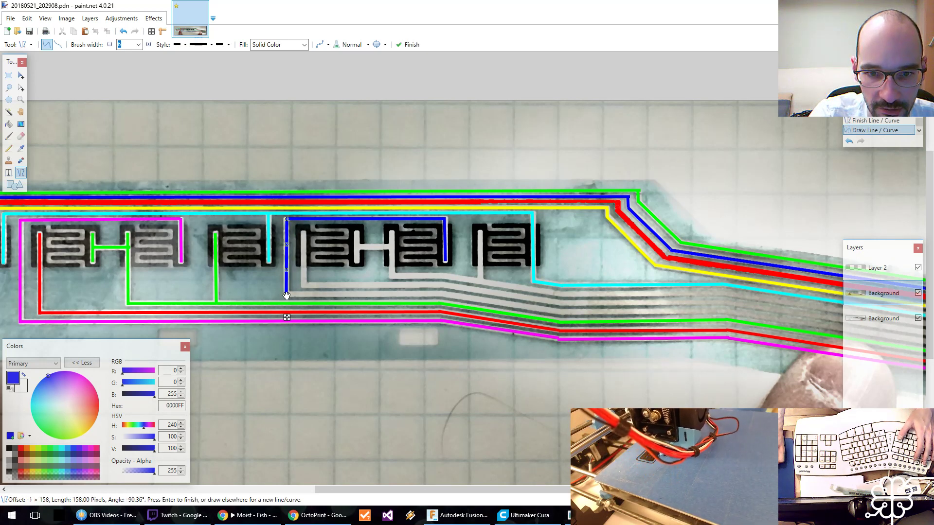
pyautogui.press('Return')
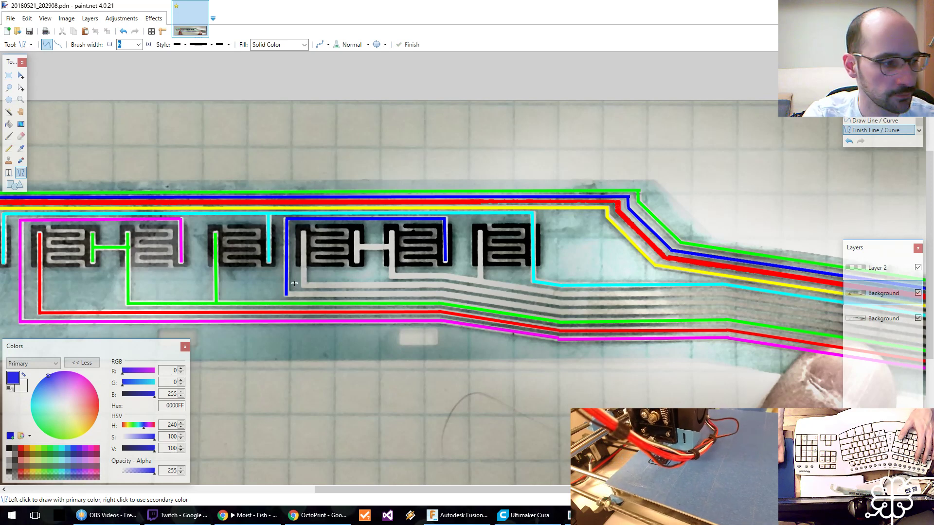
# Continue the blue track along the strip above the green one and through its bends to the end of the ribbon connector.
pyautogui.moveTo(287, 294)
pyautogui.mouseDown()
pyautogui.moveTo(441, 294)
pyautogui.moveTo(546, 319)
pyautogui.moveTo(560, 312)
pyautogui.mouseUp()
pyautogui.press('Return')
pyautogui.press('Return')
pyautogui.moveTo(576, 304); pyautogui.dragTo(252, 290, button='middle')
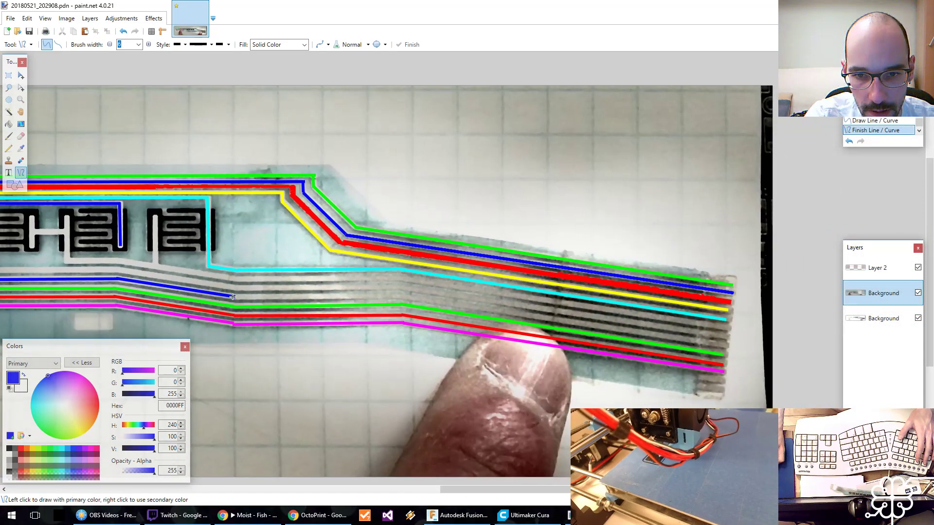
pyautogui.moveTo(233, 297)
pyautogui.mouseDown()
pyautogui.moveTo(395, 296)
pyautogui.moveTo(723, 347)
pyautogui.mouseUp()
pyautogui.press('Return')
pyautogui.press('Return')
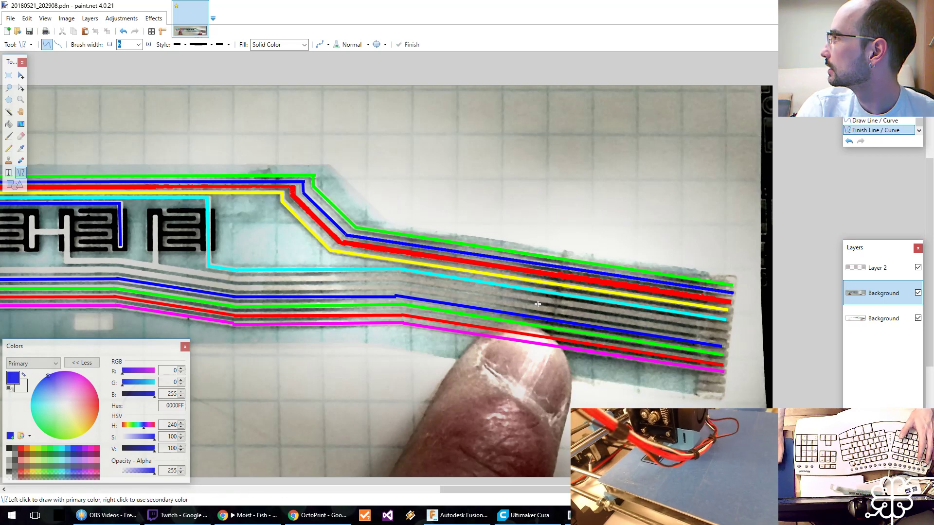
# Sample yellow, FFFF00, and trace from the second bridged pair's left pad down and along the strip to the first bend.
pyautogui.hscroll(-5, 538, 304)
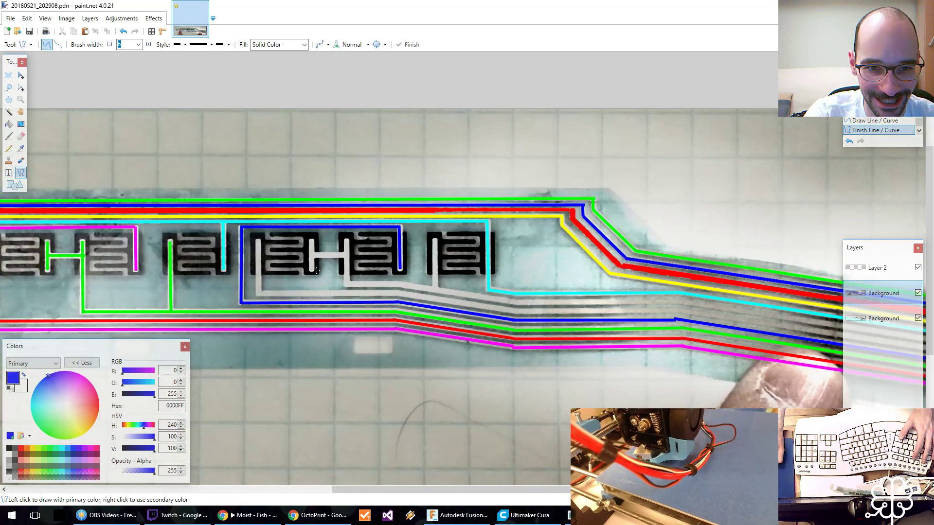
pyautogui.hscroll(-2, 316, 270)
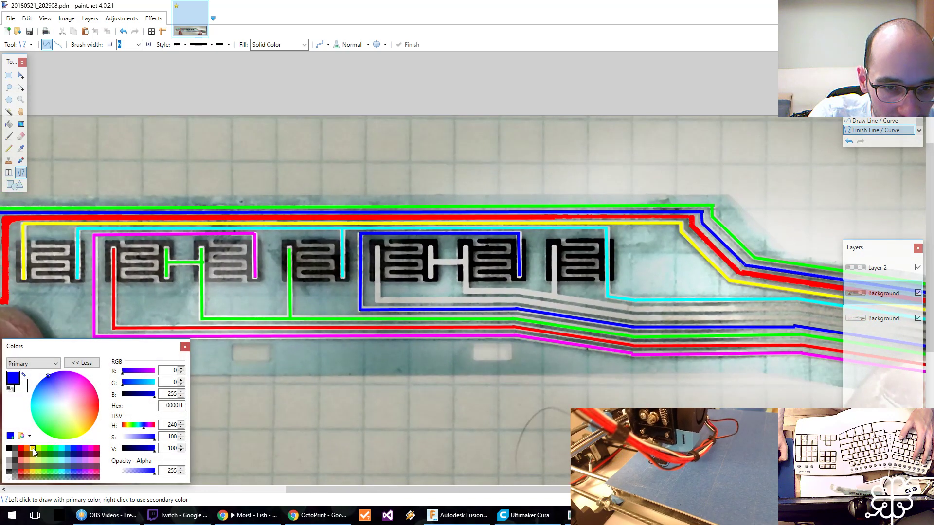
pyautogui.press('k')
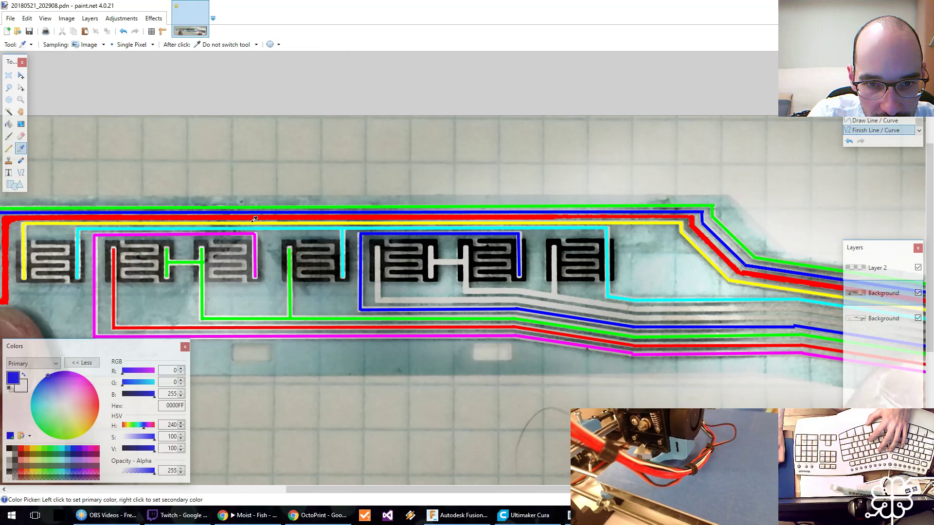
pyautogui.click(252, 223)
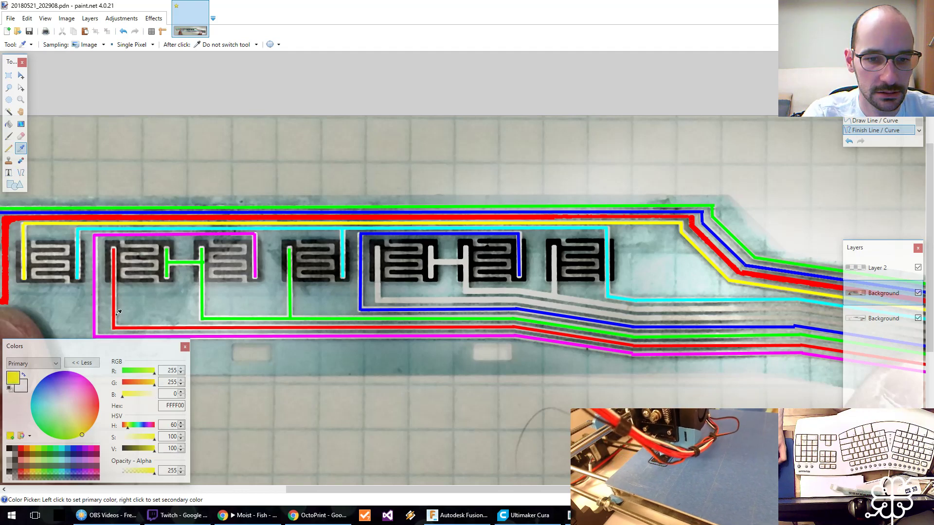
pyautogui.press('o')
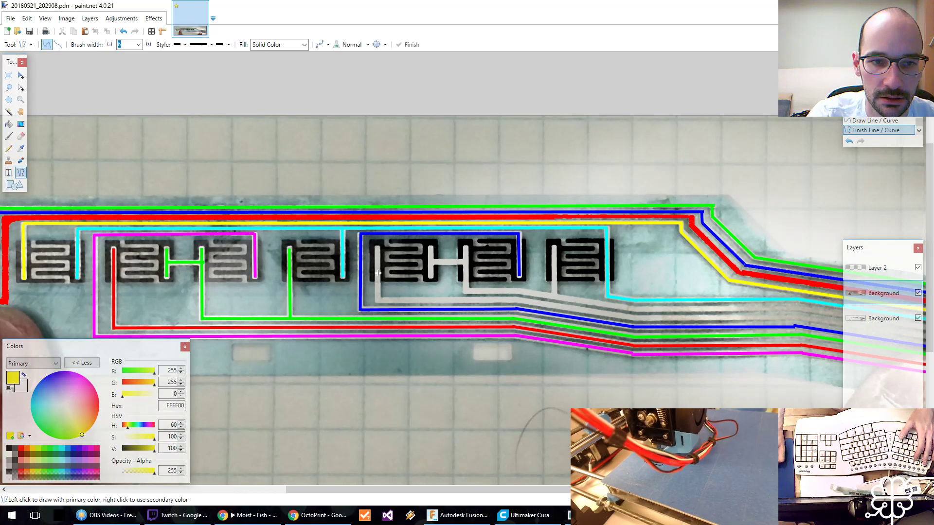
pyautogui.moveTo(377, 248)
pyautogui.mouseDown()
pyautogui.moveTo(377, 301)
pyautogui.moveTo(515, 300)
pyautogui.mouseUp()
pyautogui.press('Escape')
# Continue the yellow track above the blue one through its bends to the end of the ribbon connector.
pyautogui.moveTo(538, 296); pyautogui.dragTo(302, 279, button='middle')
pyautogui.moveTo(279, 283)
pyautogui.mouseDown()
pyautogui.moveTo(408, 302)
pyautogui.moveTo(397, 302)
pyautogui.moveTo(559, 302)
pyautogui.mouseUp()
pyautogui.press('Return')
pyautogui.press('Return')
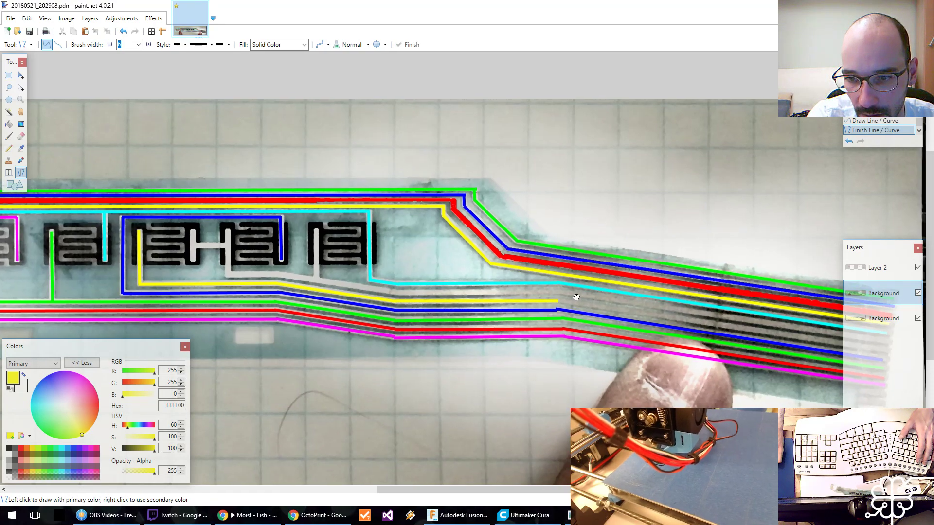
pyautogui.moveTo(575, 296); pyautogui.dragTo(253, 268, button='middle')
pyautogui.moveTo(234, 274); pyautogui.dragTo(561, 322)
pyautogui.press('Return')
# Sample magenta, FF00FF, and trace the bridge and inner contacts of the second bridged pair, continuing down along the strip to its second bend.
pyautogui.moveTo(231, 245)
pyautogui.mouseDown(button='middle')
pyautogui.moveTo(459, 273)
pyautogui.moveTo(563, 273)
pyautogui.mouseUp(button='middle')
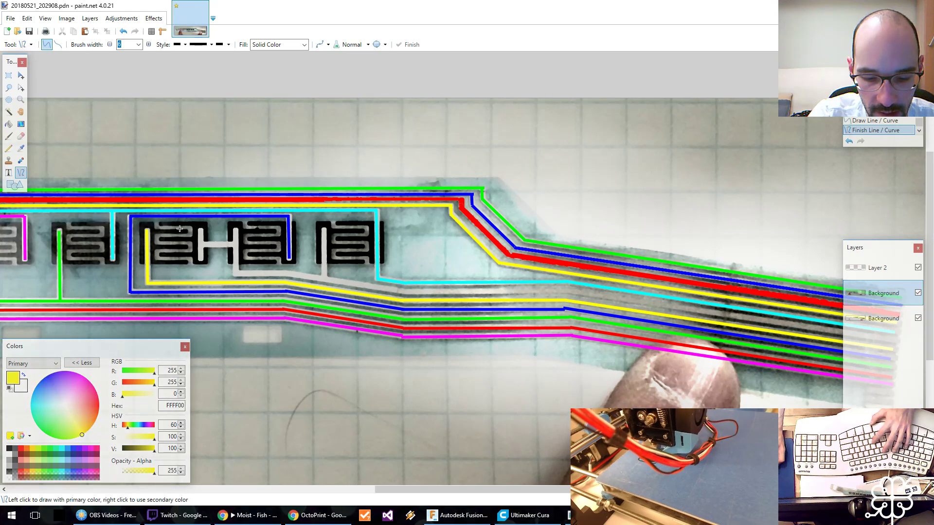
pyautogui.press('k')
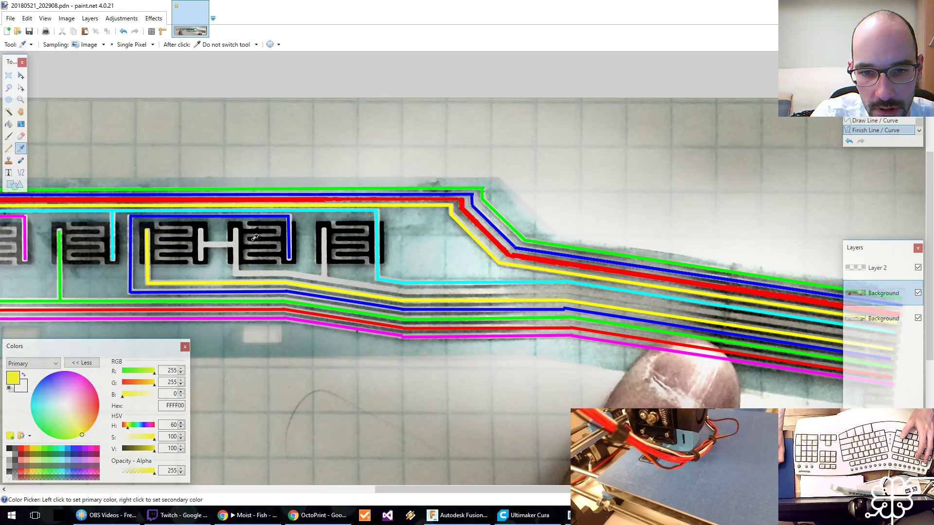
pyautogui.click(284, 319)
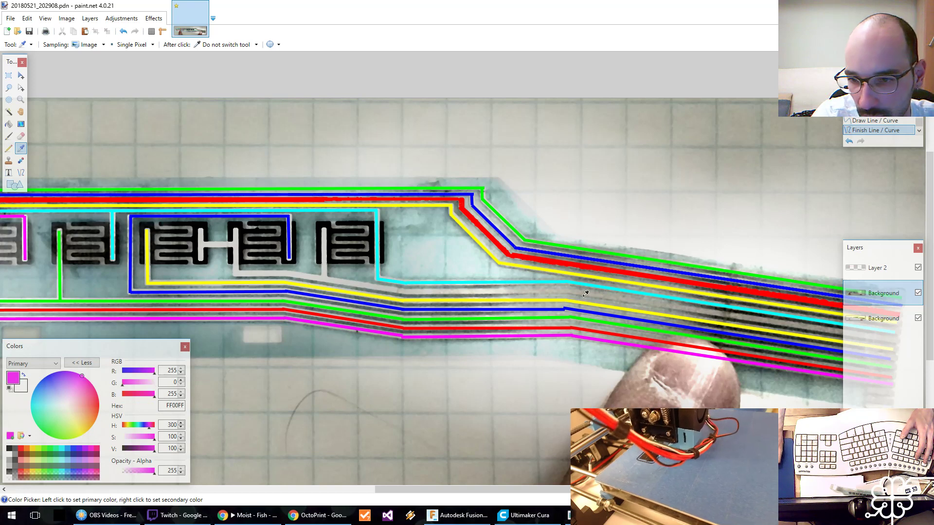
pyautogui.click(20, 172)
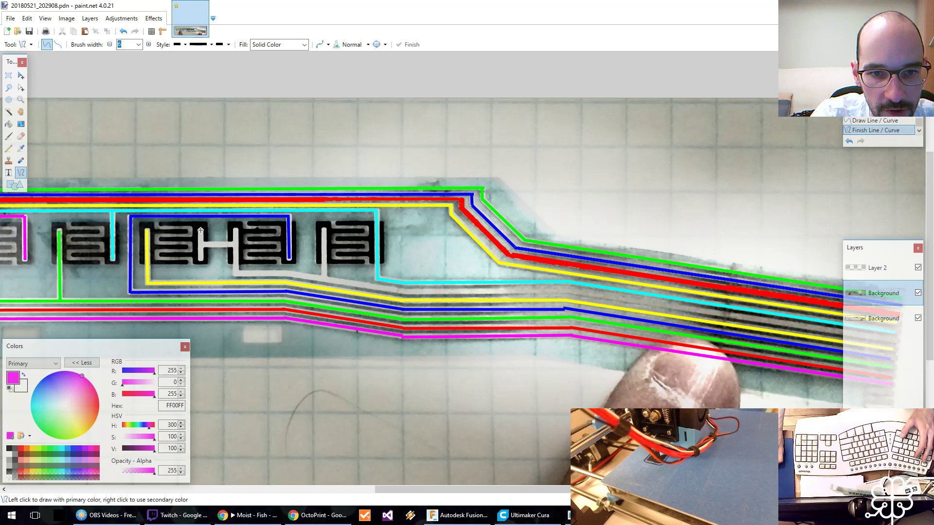
pyautogui.moveTo(200, 230)
pyautogui.mouseDown()
pyautogui.moveTo(200, 260)
pyautogui.moveTo(235, 244)
pyautogui.moveTo(236, 274)
pyautogui.moveTo(403, 292)
pyautogui.mouseUp()
pyautogui.press('Escape')
pyautogui.press('Return')
pyautogui.press('Return')
pyautogui.press('Return')
pyautogui.press('Return')
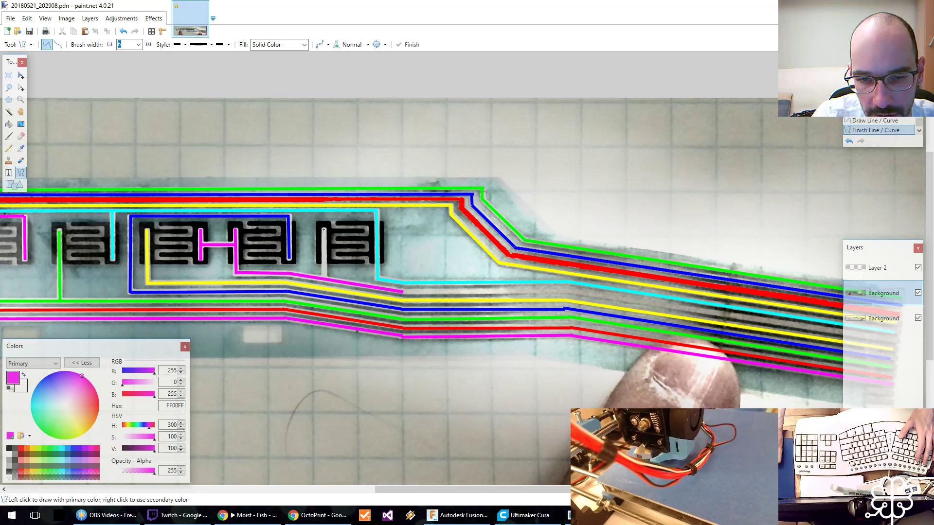
# Trace the last key pad's left contact down to the magenta track, and continue that track below the cyan one to the end of the ribbon connector.
pyautogui.moveTo(324, 230); pyautogui.dragTo(323, 279)
pyautogui.press('Return')
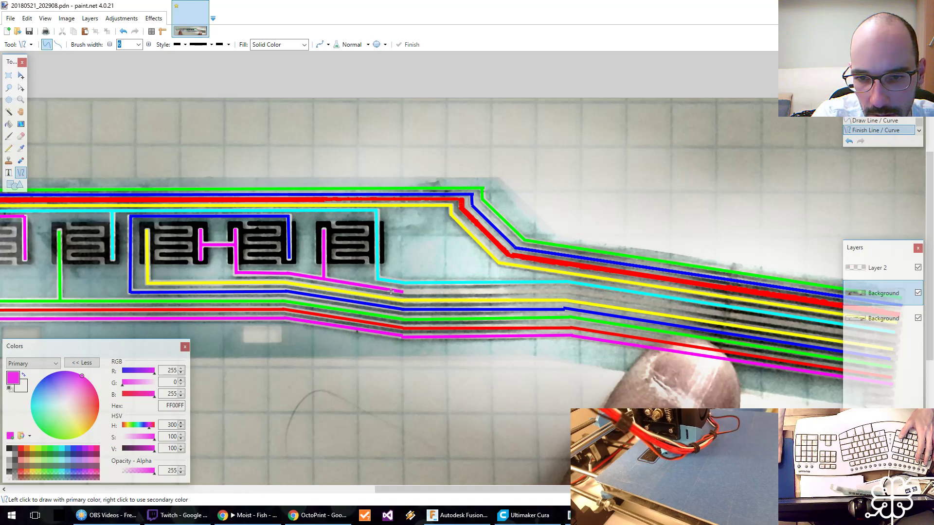
pyautogui.moveTo(402, 291); pyautogui.dragTo(566, 292)
pyautogui.press('Return')
pyautogui.moveTo(574, 274); pyautogui.dragTo(317, 224)
pyautogui.hotkey('ctrl', 'z')
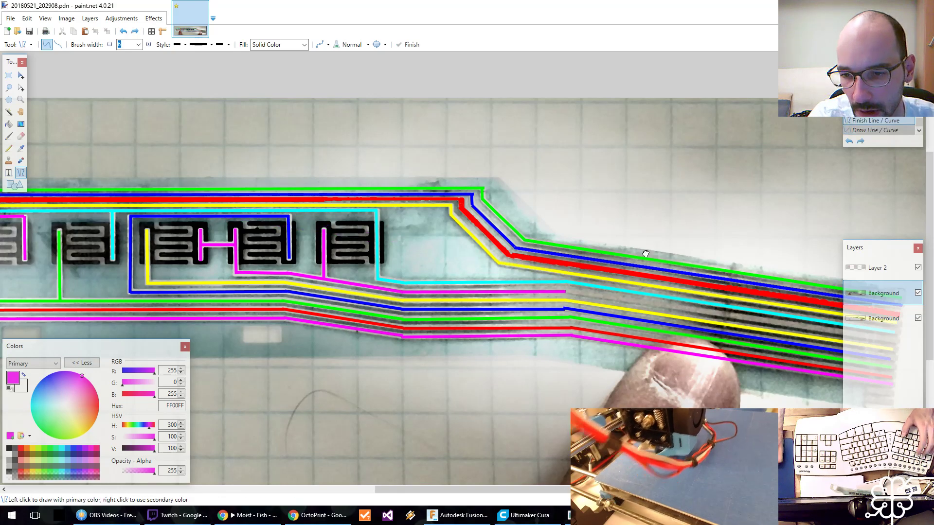
pyautogui.moveTo(632, 258); pyautogui.dragTo(405, 260, button='middle')
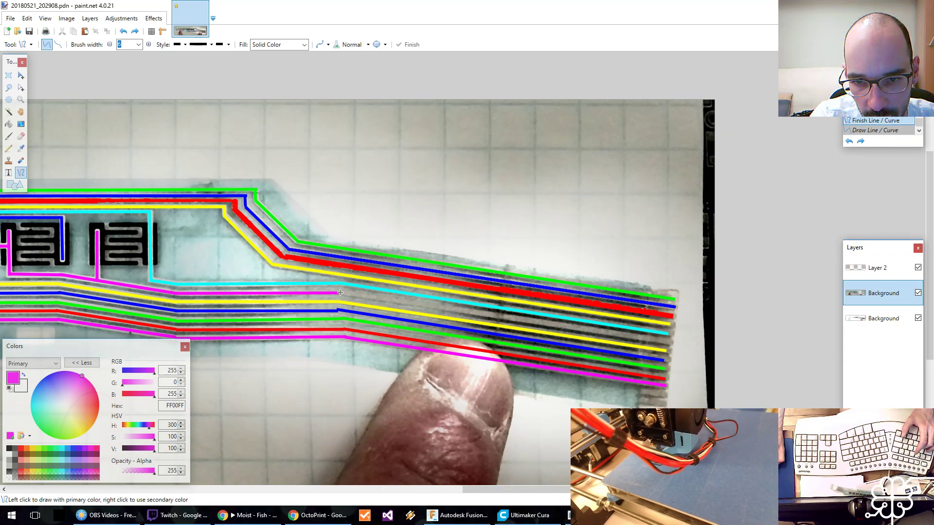
pyautogui.moveTo(340, 292); pyautogui.dragTo(666, 342)
pyautogui.press('Escape')
# Save the image with the completed colour tracks from all key pads to the ribbon connector.
pyautogui.moveTo(322, 242); pyautogui.dragTo(444, 252, button='middle')
pyautogui.press('z')
pyautogui.rightClick(440, 252)
pyautogui.rightClick(440, 252)
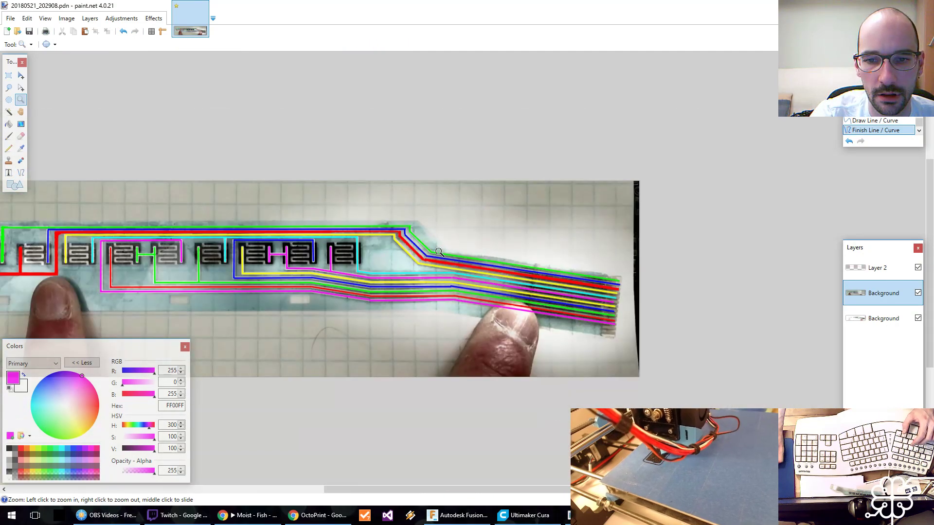
pyautogui.moveTo(271, 234); pyautogui.dragTo(369, 226, button='middle')
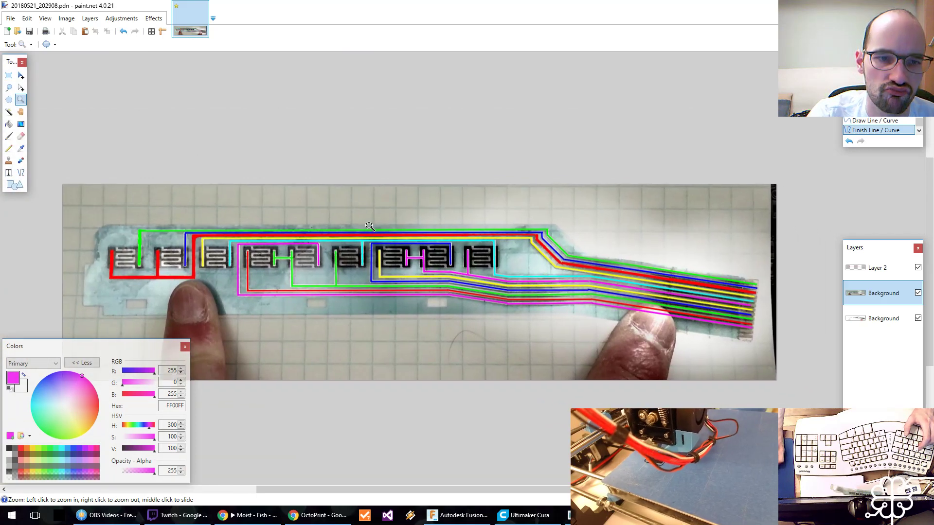
pyautogui.hotkey('ctrl', 's')
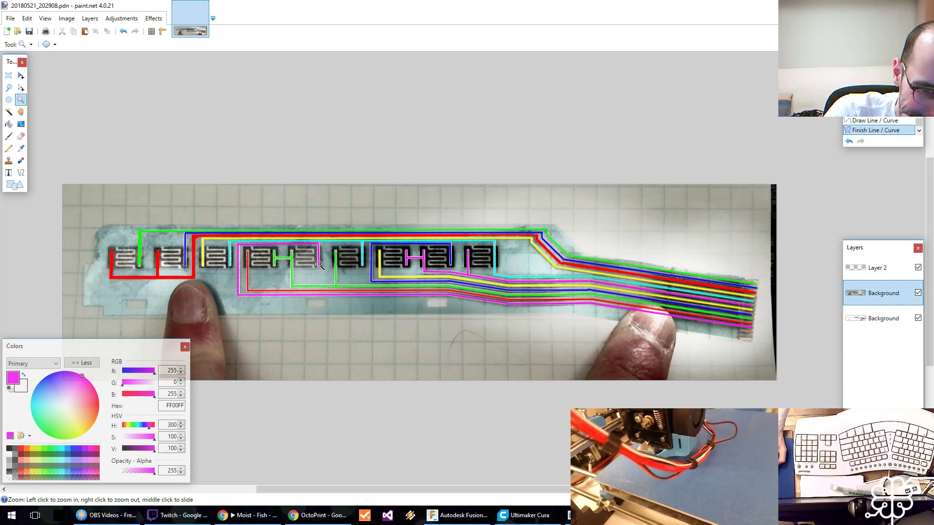
# Check the tracks with Layer 2 and the lowest Background layer hidden, restore both layers, and save the image.
pyautogui.moveTo(375, 254); pyautogui.dragTo(316, 264, button='middle')
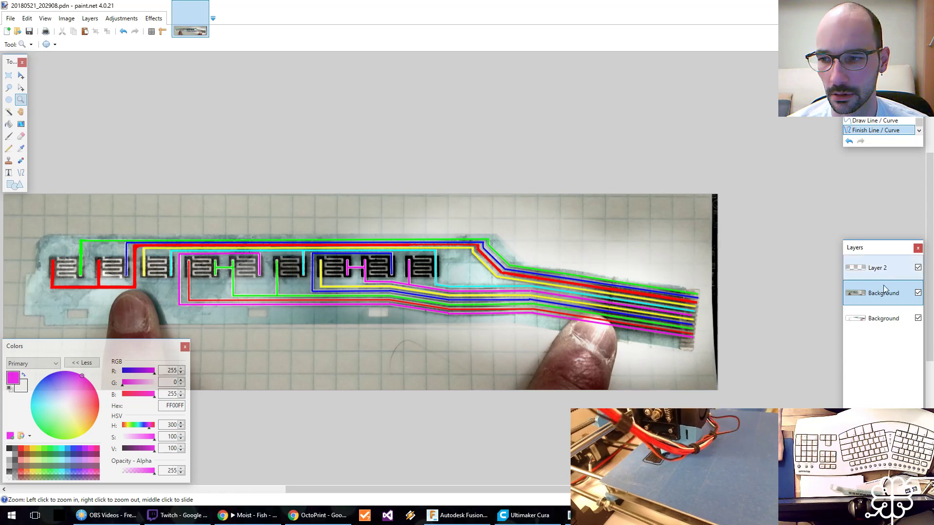
pyautogui.click(917, 268)
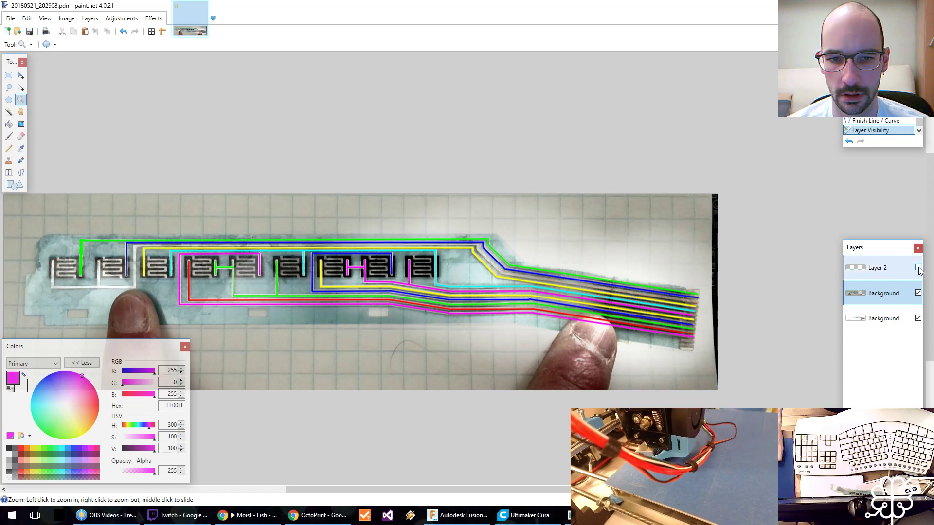
pyautogui.click(918, 318)
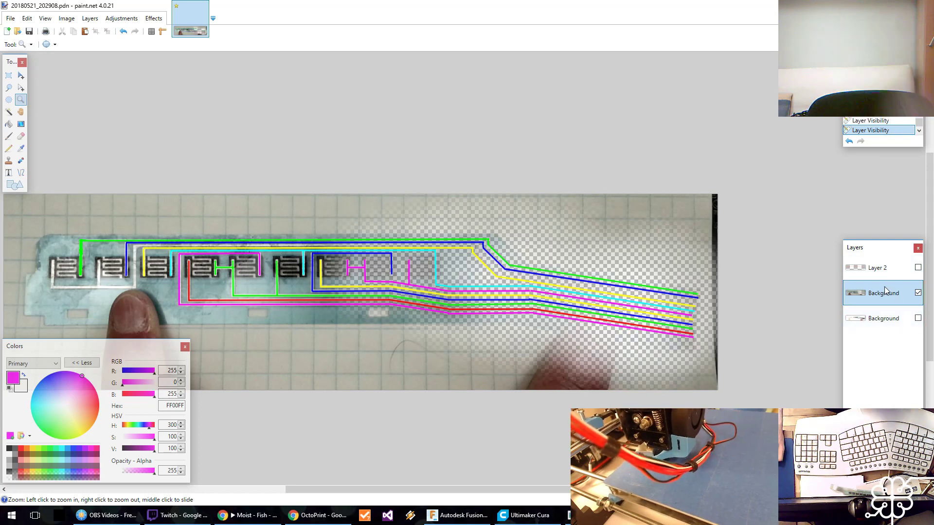
pyautogui.click(918, 318)
pyautogui.click(918, 267)
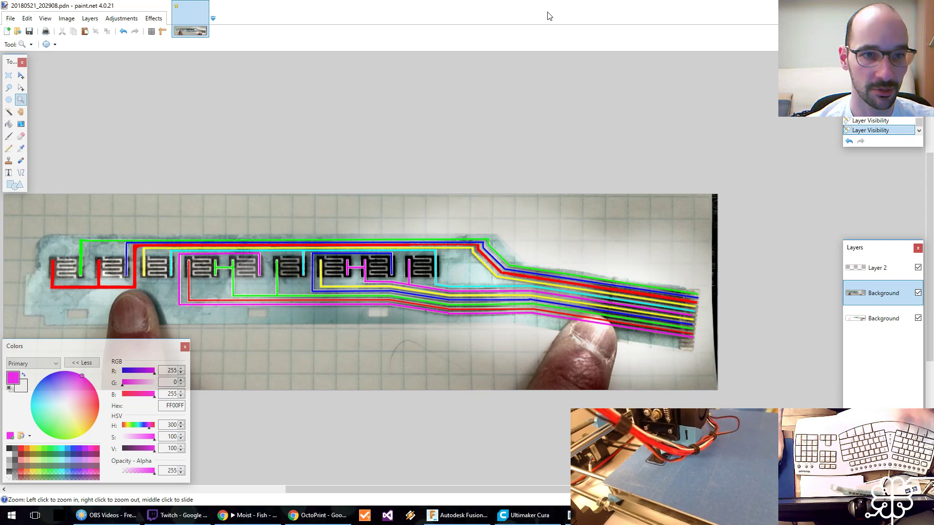
pyautogui.hotkey('ctrl', 's')
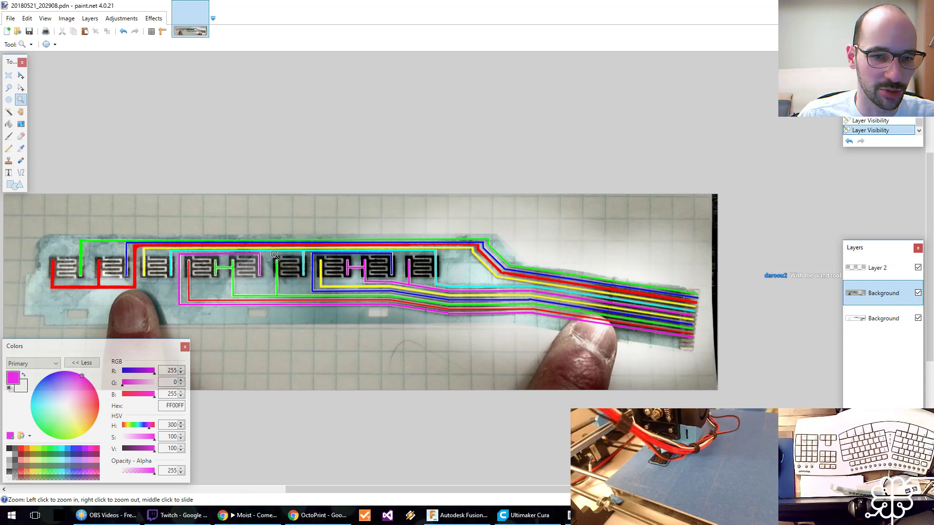
# Make the lowest Background layer active, toggle the visibility of the Background layer holding the tracks off and on, and save the image.
pyautogui.click(881, 318)
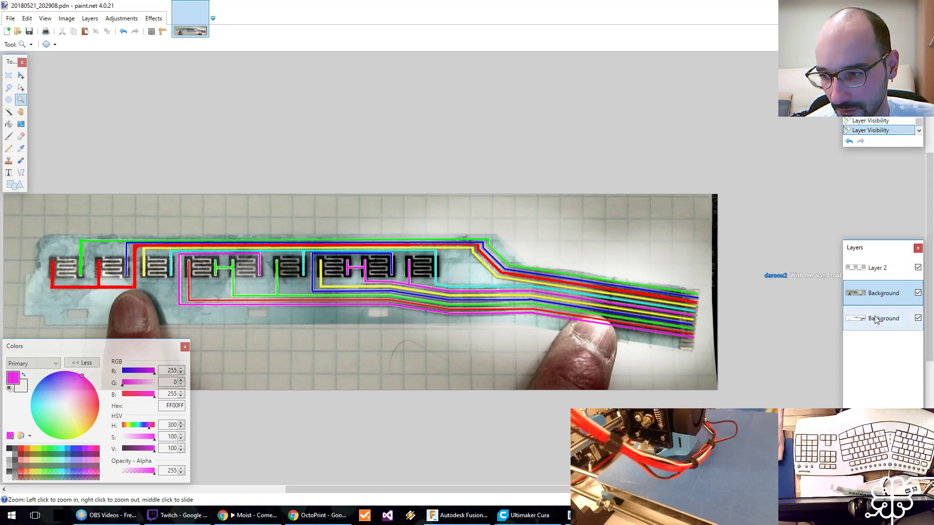
pyautogui.click(918, 293)
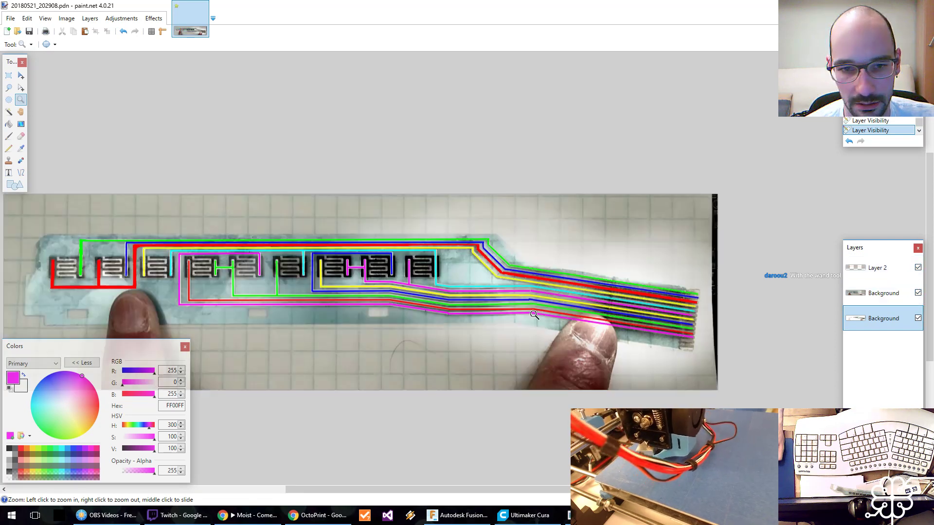
pyautogui.click(918, 292)
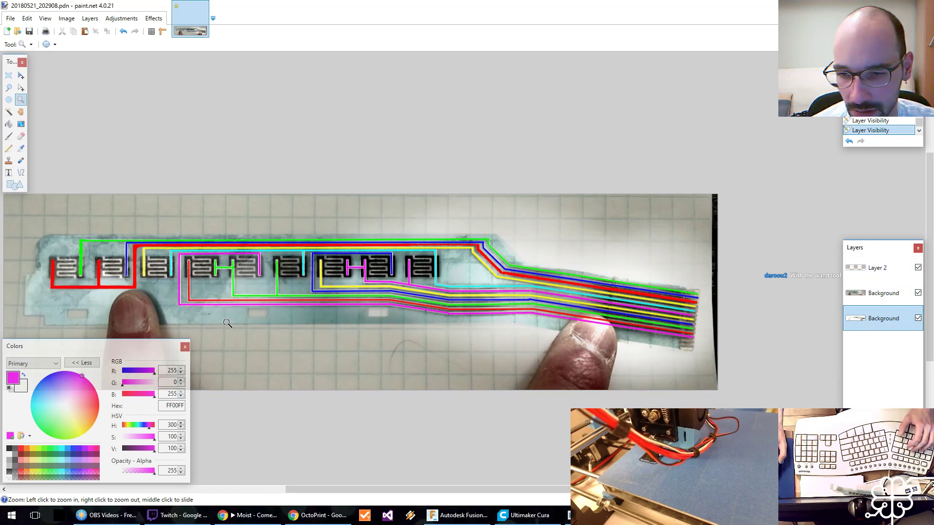
pyautogui.moveTo(266, 255); pyautogui.dragTo(327, 247, button='middle')
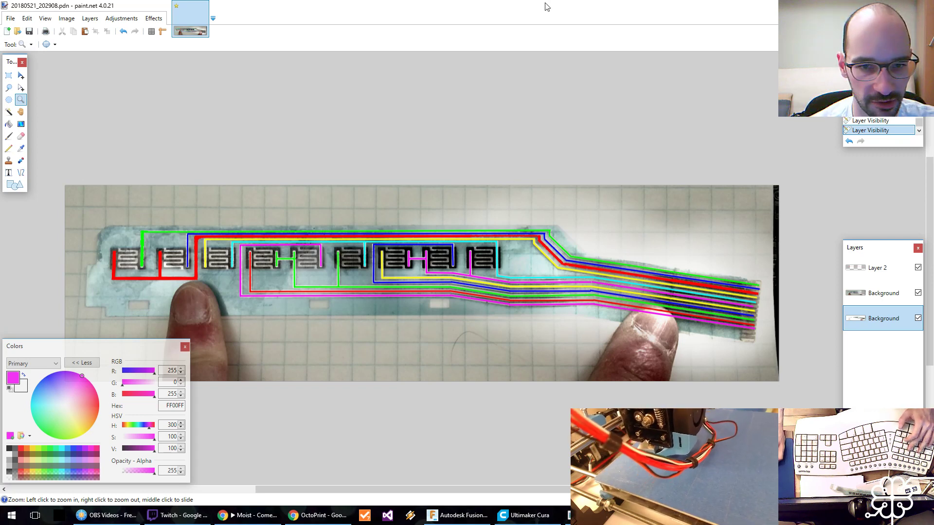
pyautogui.hotkey('ctrl', 's')
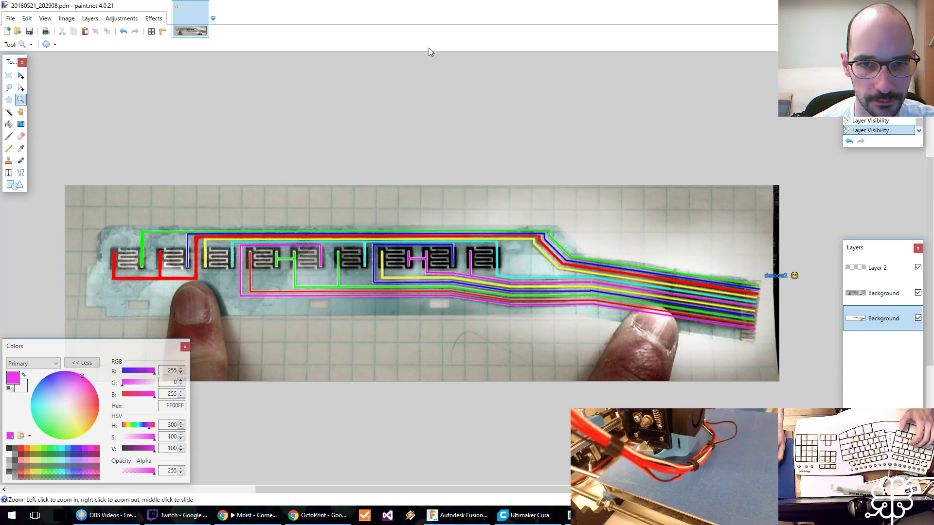
# Switch to Fusion 360 and finish editing Sketch1 of the PCB Box design.
pyautogui.moveTo(428, 6)
pyautogui.mouseDown()
pyautogui.moveTo(412, 24)
pyautogui.moveTo(0, 210)
pyautogui.mouseUp()
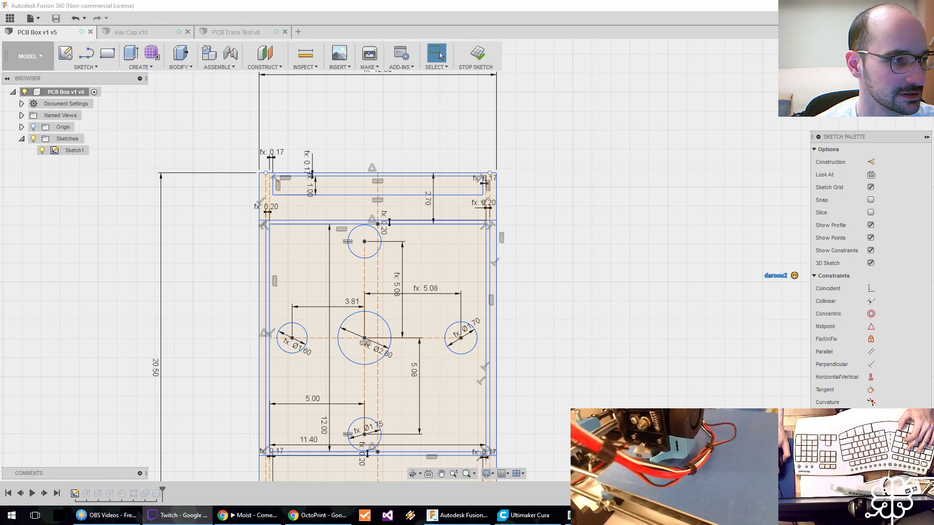
pyautogui.scroll(-6, 540, 223)
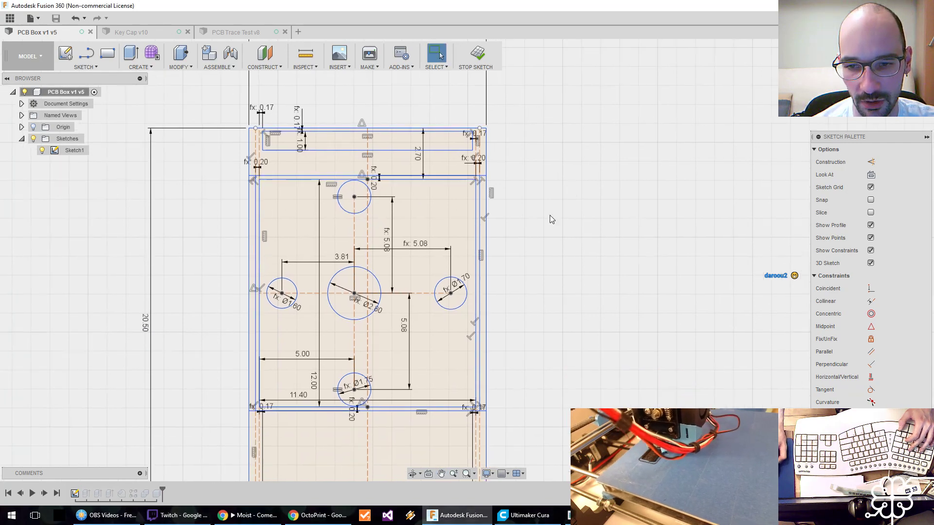
pyautogui.moveTo(548, 243); pyautogui.dragTo(378, 270, button='middle')
pyautogui.scroll(4, 378, 268)
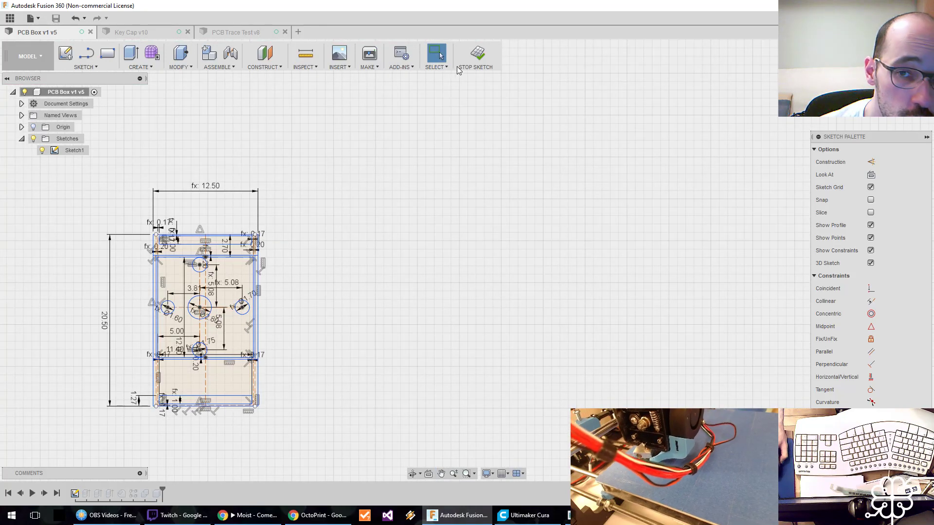
pyautogui.click(476, 55)
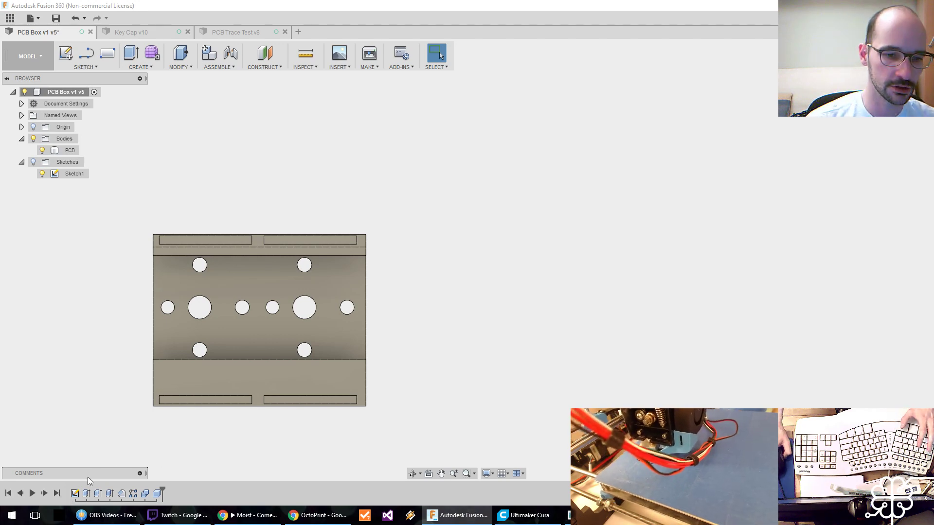
# Reopen Sketch1, examine the key unit's hole layout and dimensions, and leave the sketch.
pyautogui.click(75, 495)
pyautogui.doubleClick(75, 494)
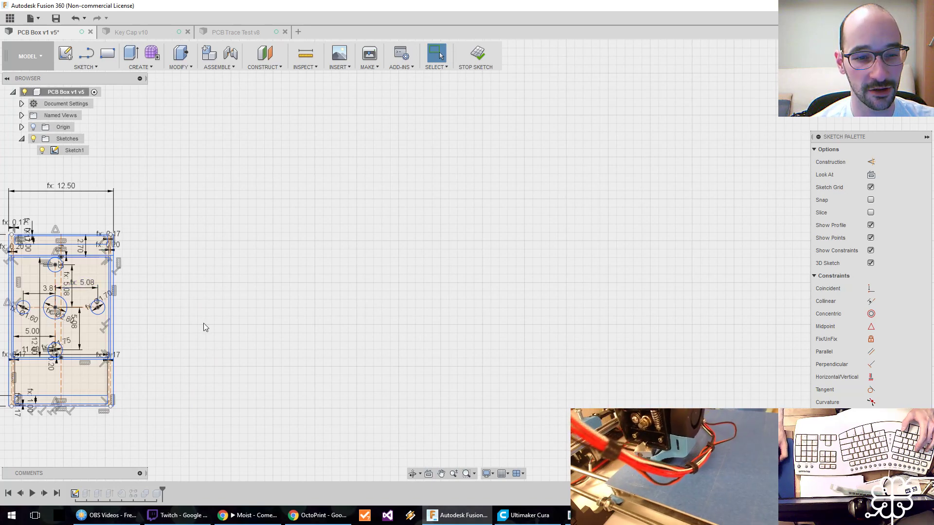
pyautogui.moveTo(156, 314); pyautogui.dragTo(510, 330, button='middle')
pyautogui.scroll(-2, 443, 330)
pyautogui.scroll(5, 443, 333)
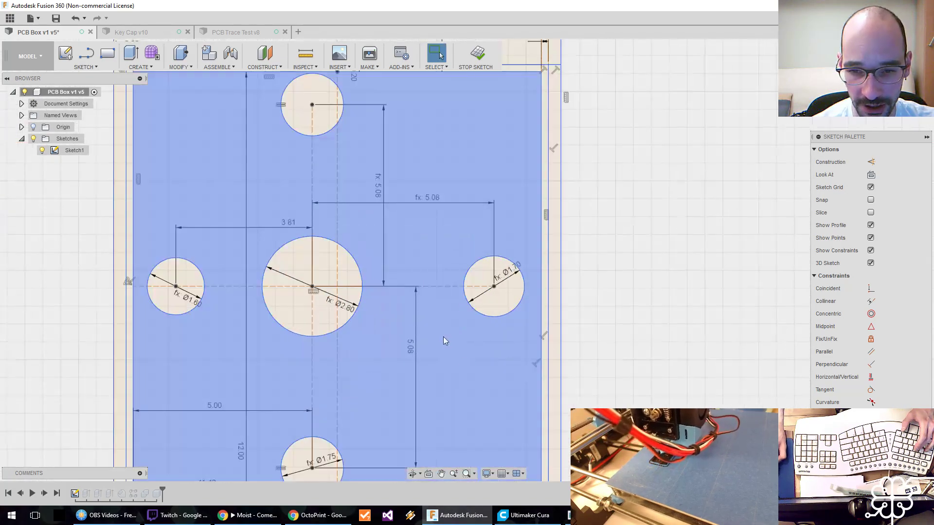
pyautogui.scroll(-2, 451, 355)
pyautogui.scroll(-5, 558, 381)
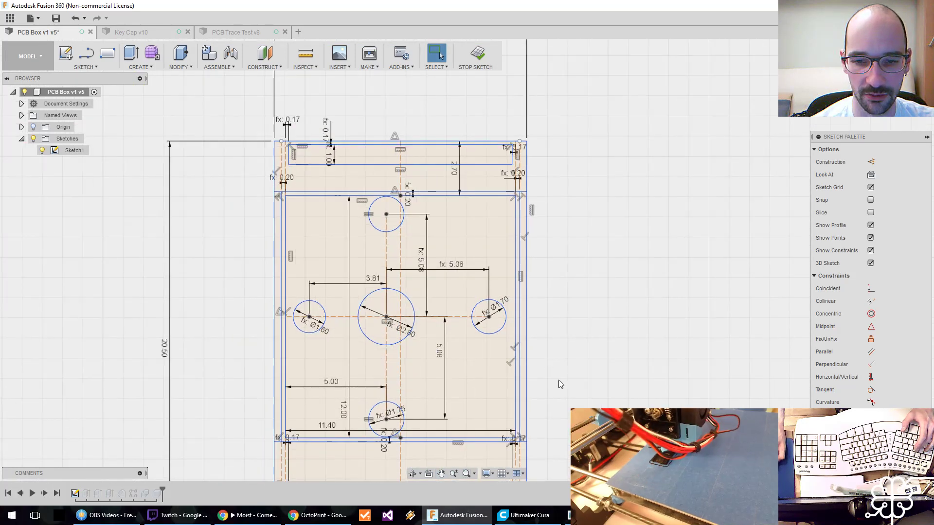
pyautogui.click(477, 68)
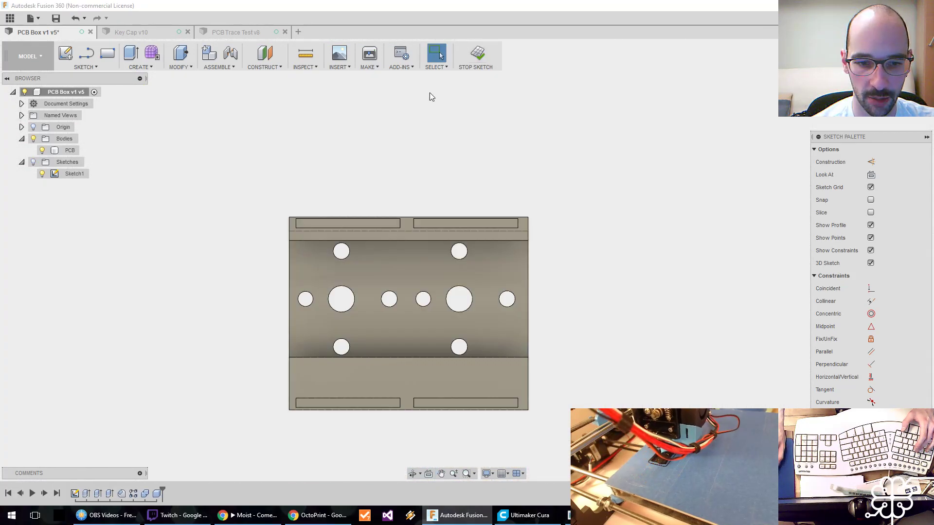
# Suppress the last feature in the timeline, which cuts the PCB body down to two key units.
pyautogui.rightClick(157, 498)
pyautogui.click(185, 469)
pyautogui.moveTo(548, 415); pyautogui.dragTo(262, 400, button='middle')
pyautogui.scroll(-5, 272, 396)
pyautogui.middleClick(287, 417)
pyautogui.scroll(3, 287, 408)
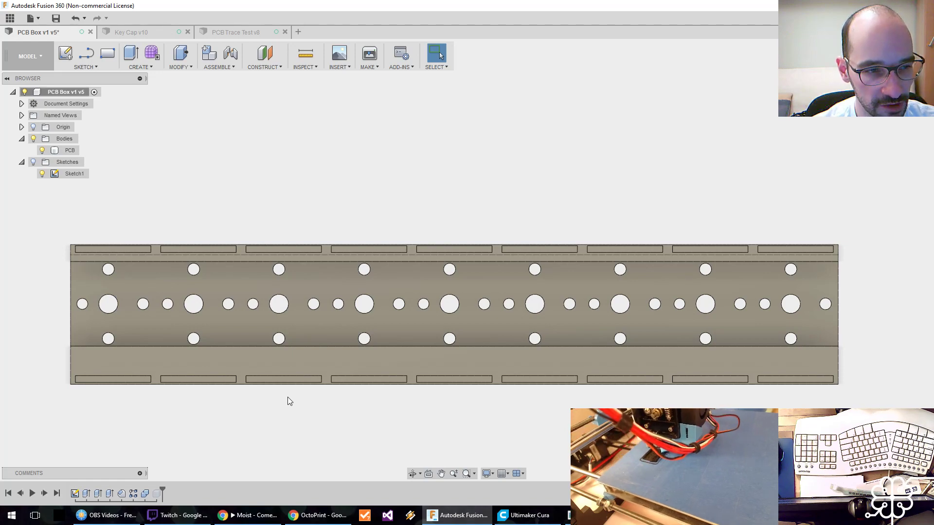
# Create a new sketch on the origin's XY plane, parallel to the face of the nine-unit PCB body.
pyautogui.moveTo(264, 250); pyautogui.dragTo(253, 199, button='middle')
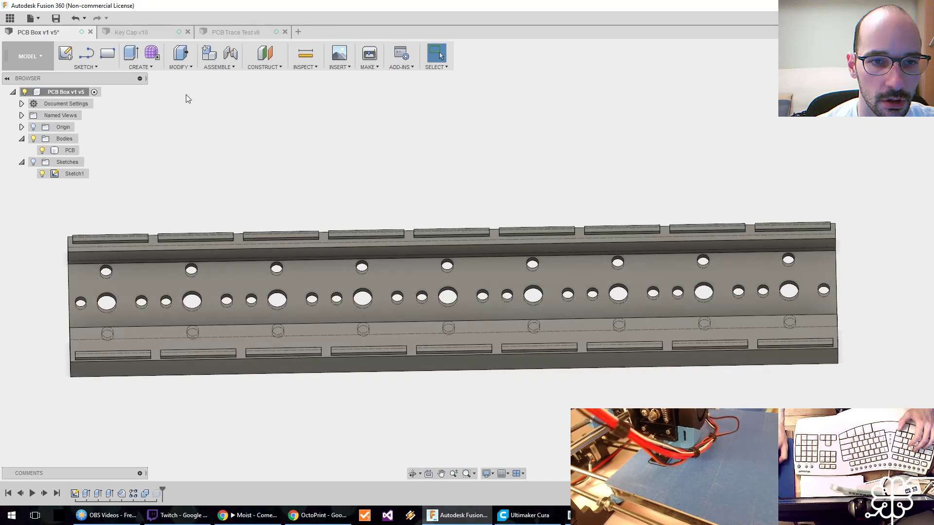
pyautogui.click(66, 54)
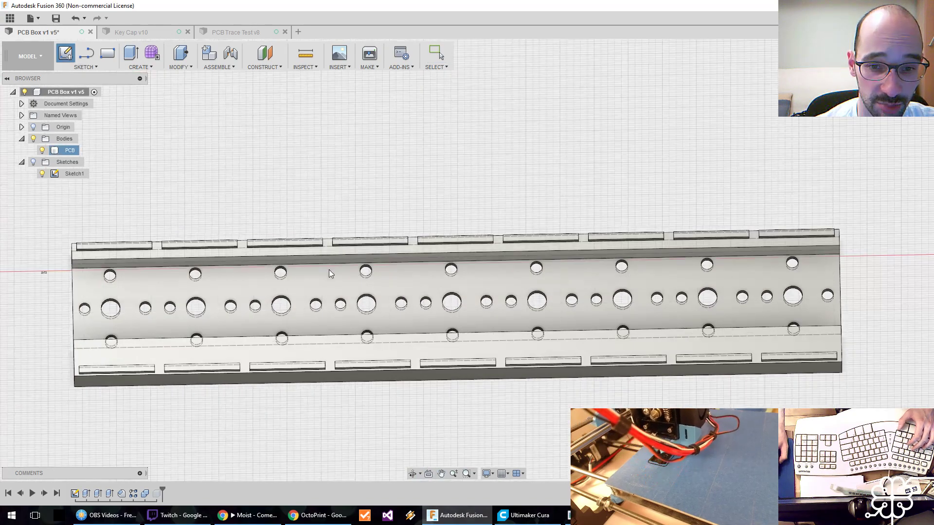
pyautogui.click(302, 282)
pyautogui.scroll(-1, 260, 250)
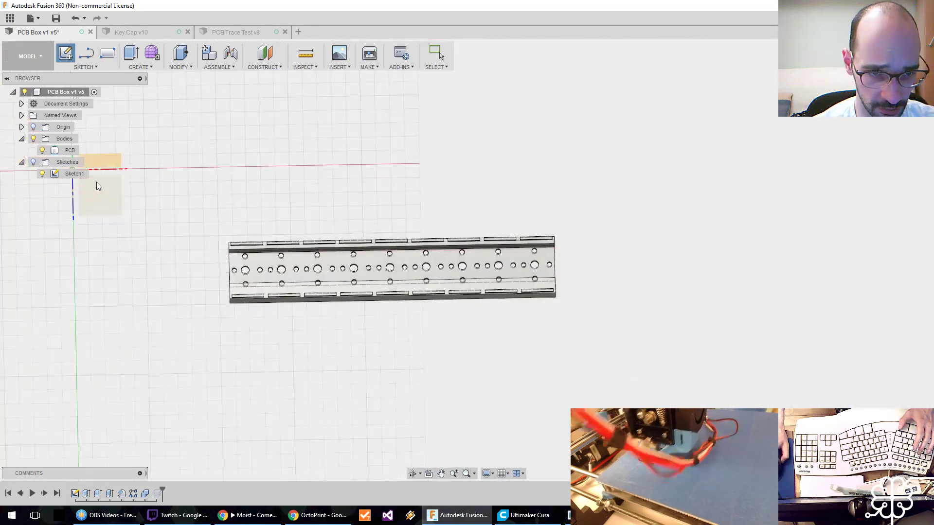
pyautogui.click(96, 182)
pyautogui.moveTo(586, 336); pyautogui.dragTo(187, 302, button='middle')
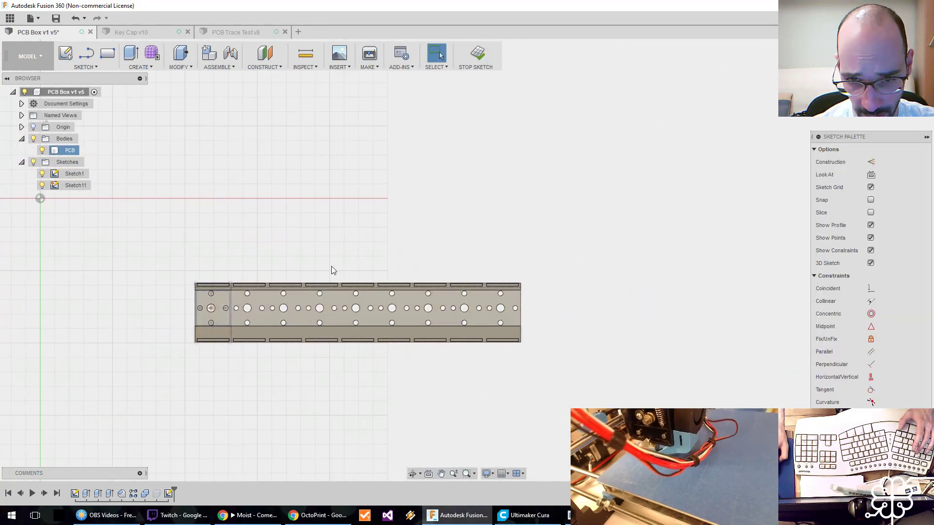
pyautogui.scroll(4, 299, 313)
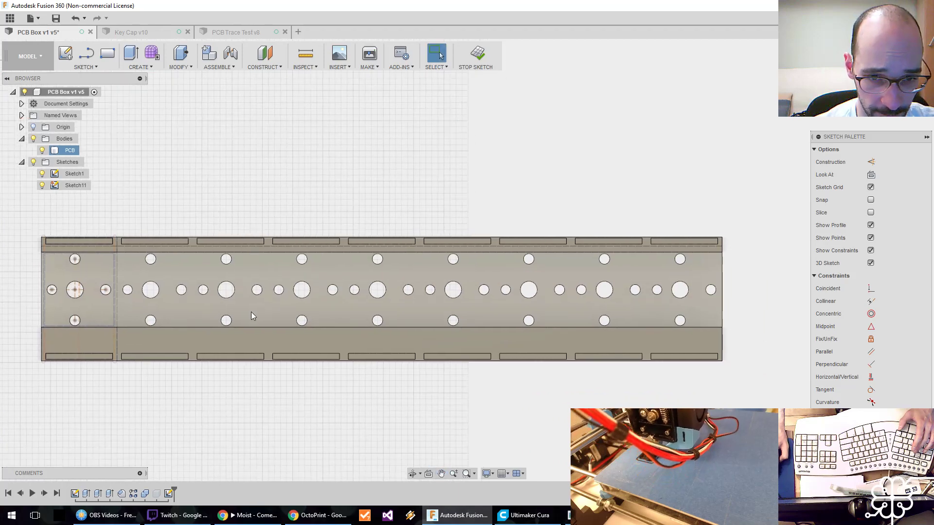
# Project the PCB body's middle, upper and lower long faces, including their holes and slots, into the sketch.
pyautogui.press('p')
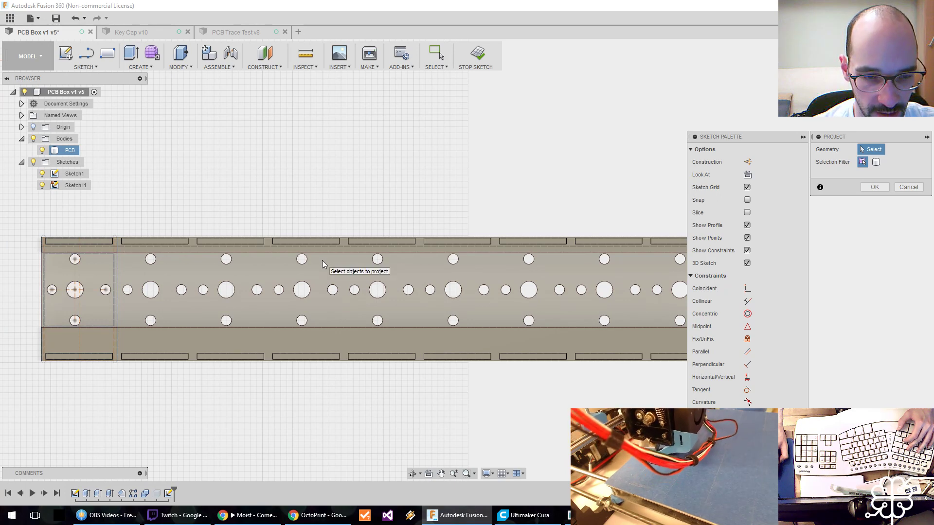
pyautogui.click(333, 277)
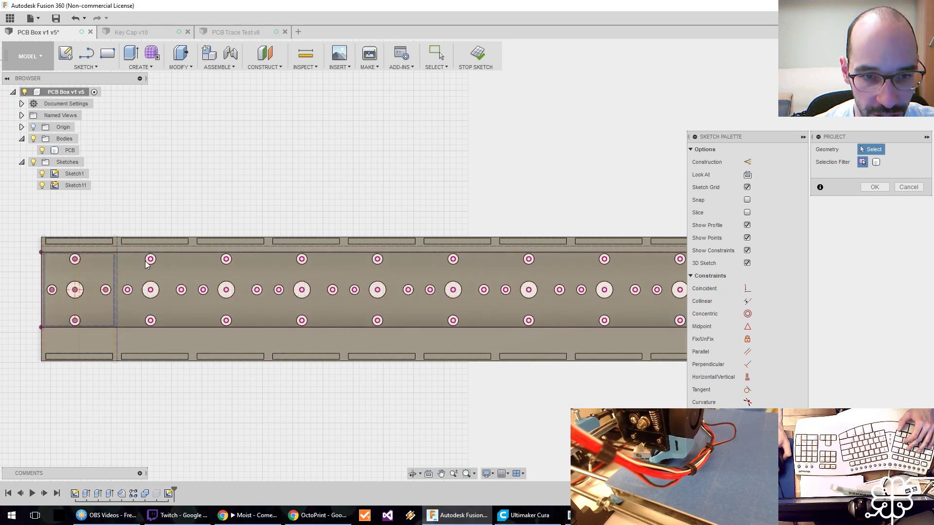
pyautogui.click(184, 249)
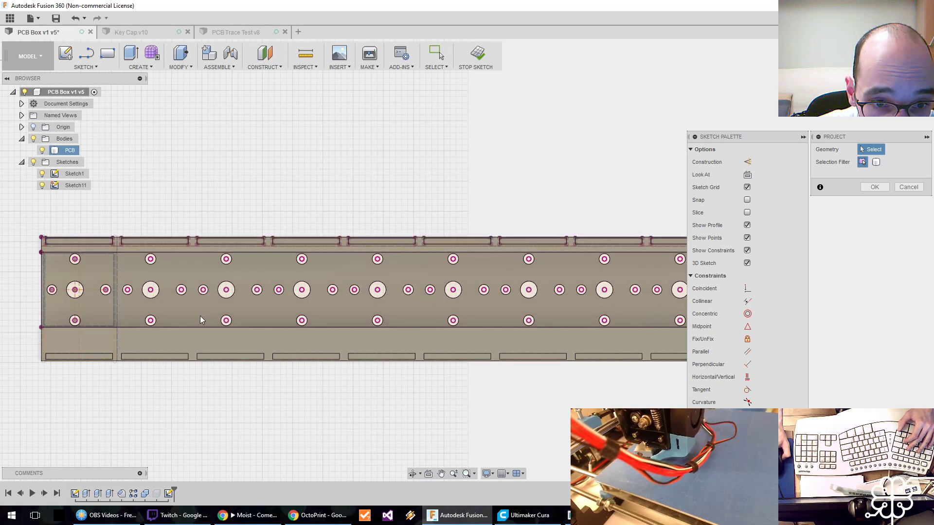
pyautogui.click(195, 340)
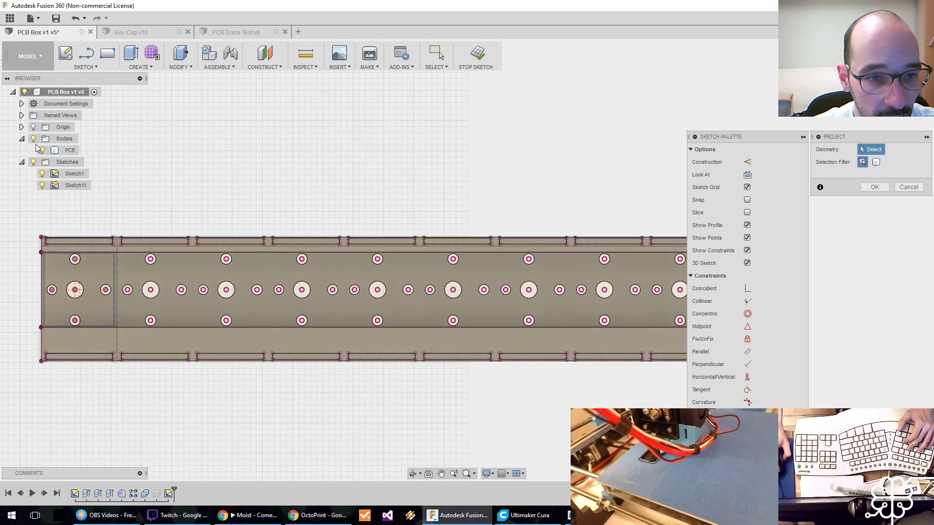
pyautogui.scroll(-2, 265, 207)
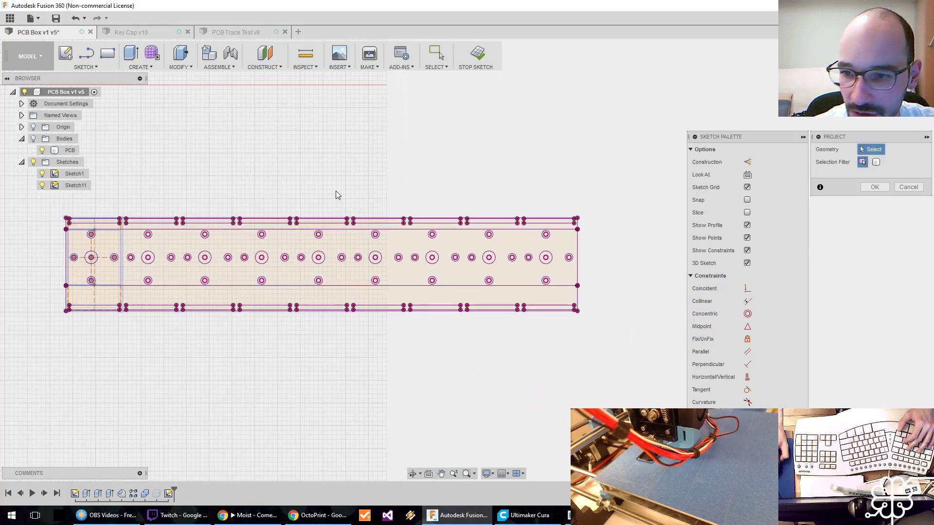
pyautogui.click(903, 187)
pyautogui.moveTo(469, 165); pyautogui.dragTo(565, 170, button='middle')
pyautogui.scroll(3, 435, 179)
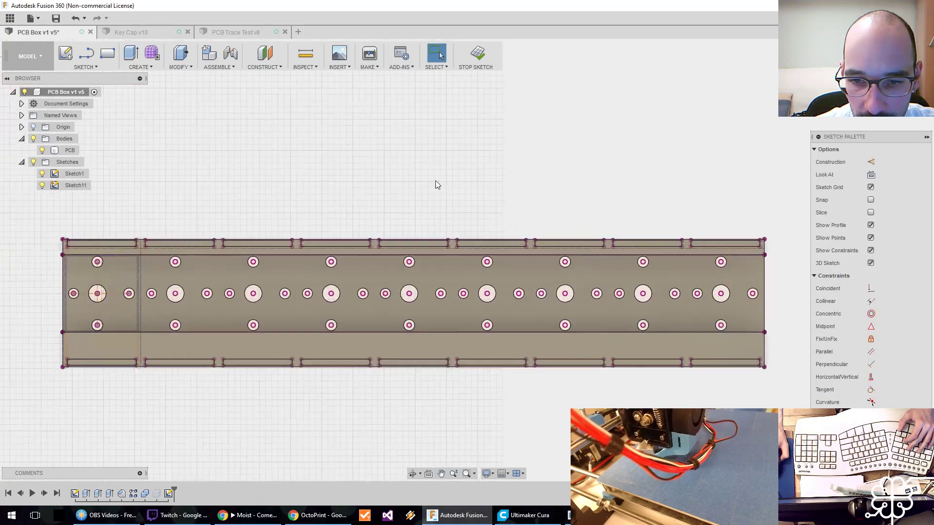
# Hide the Bodies folder and Sketch1 so that only the projected outlines in Sketch11 are displayed.
pyautogui.moveTo(442, 189); pyautogui.dragTo(460, 152, button='middle')
pyautogui.click(33, 139)
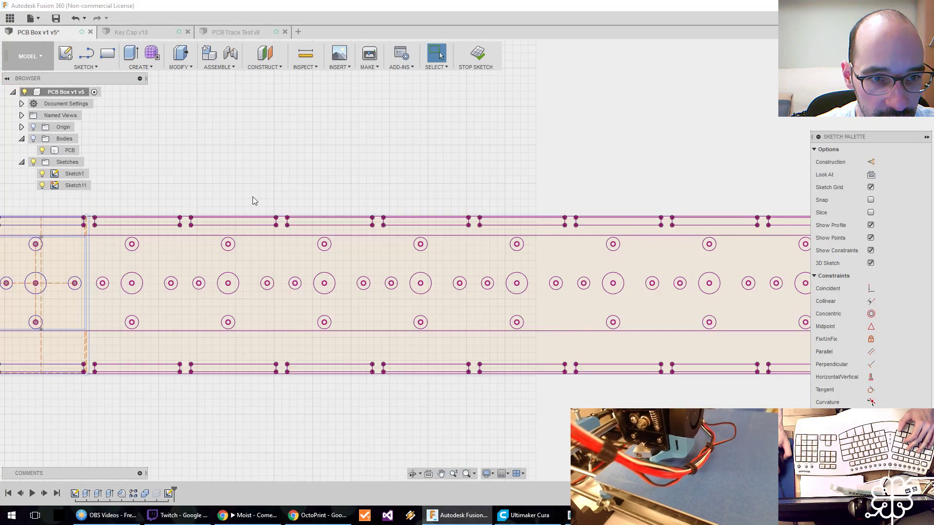
pyautogui.moveTo(371, 189); pyautogui.dragTo(407, 174, button='middle')
pyautogui.scroll(-2, 408, 174)
pyautogui.scroll(3, 410, 174)
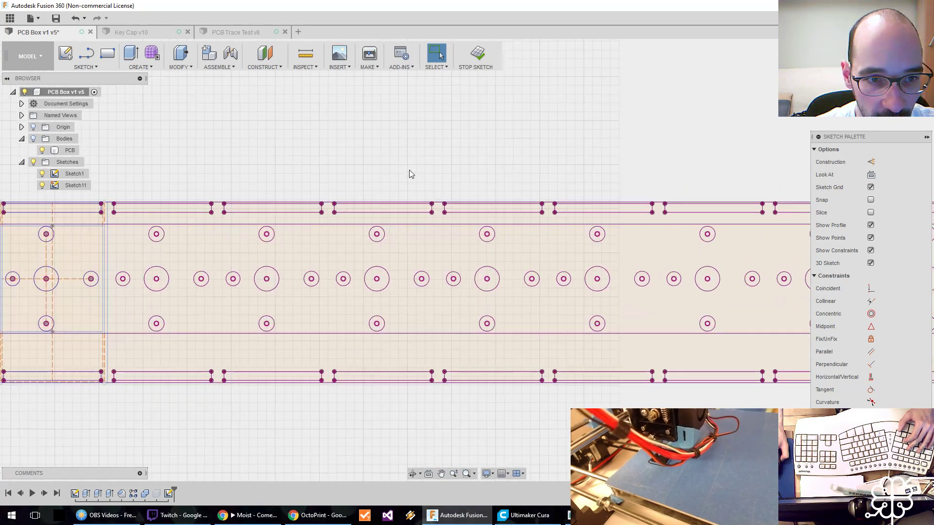
pyautogui.click(42, 174)
pyautogui.scroll(-3, 392, 170)
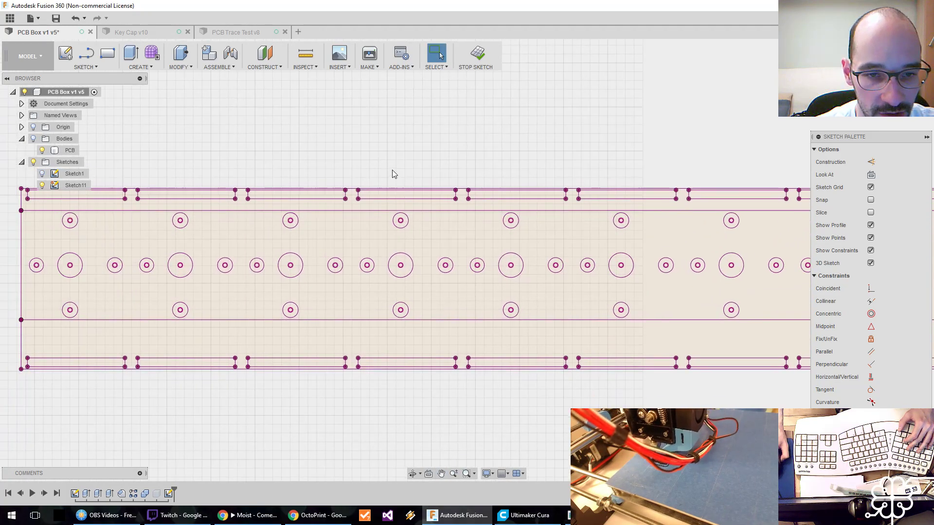
pyautogui.moveTo(538, 164)
pyautogui.mouseDown(button='middle')
pyautogui.moveTo(334, 203)
pyautogui.moveTo(329, 192)
pyautogui.moveTo(515, 172)
pyautogui.mouseUp(button='middle')
pyautogui.scroll(3, 329, 191)
pyautogui.scroll(-1, 515, 172)
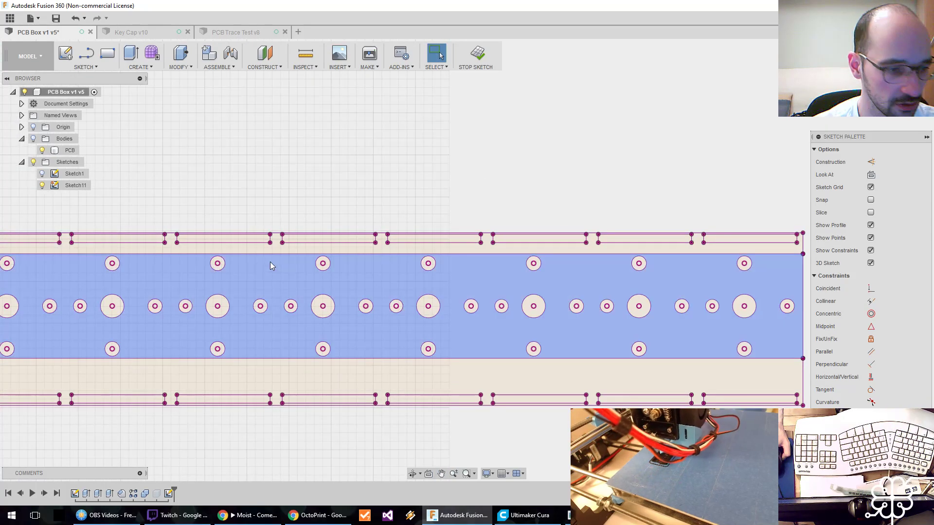
# Examine the projected middle and upper strip profiles by selecting each one, and clear the selection.
pyautogui.click(264, 334)
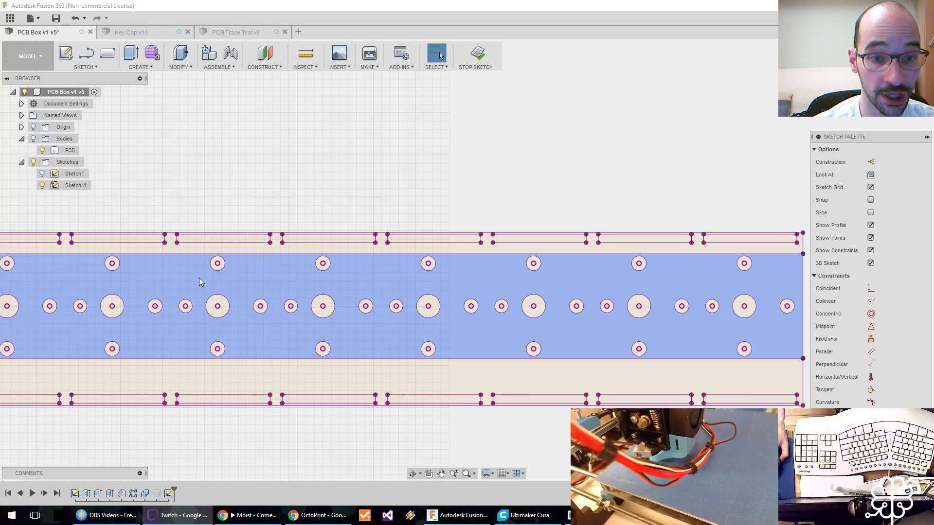
pyautogui.click(206, 245)
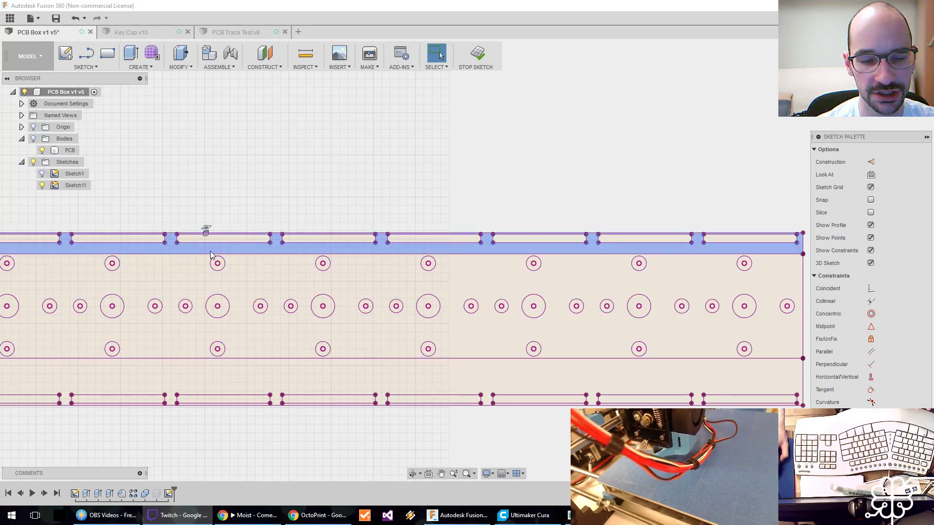
pyautogui.scroll(-3, 212, 258)
pyautogui.moveTo(189, 224); pyautogui.dragTo(285, 225, button='middle')
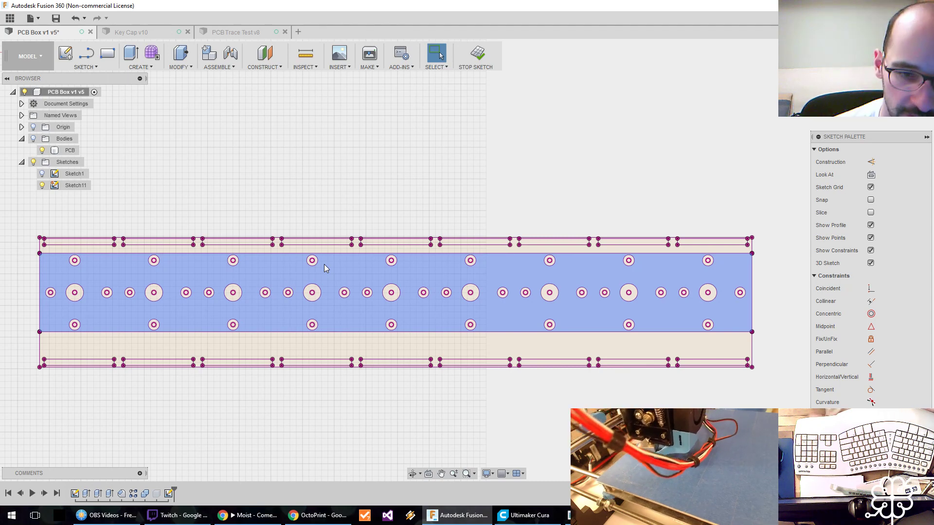
pyautogui.press('Escape')
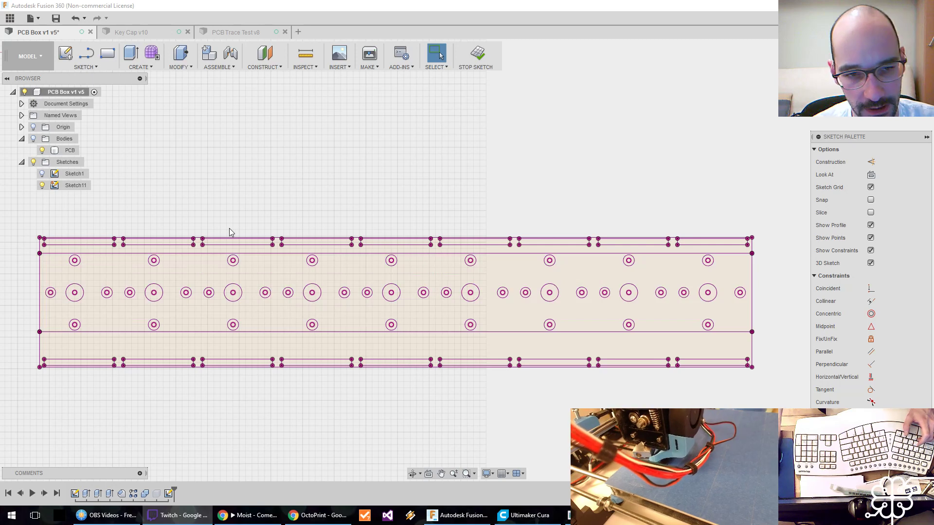
pyautogui.click(472, 115)
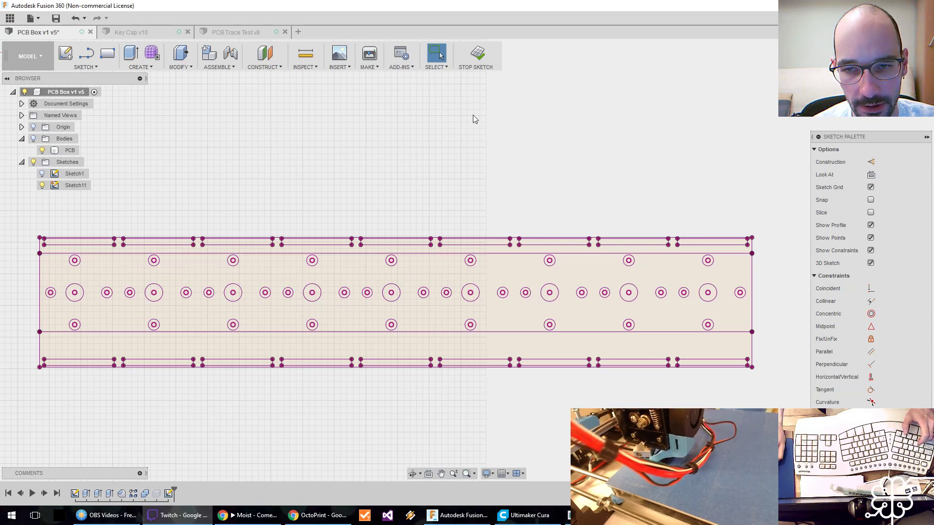
# Undo the hiding of the bodies and Sketch1 together with the three face projections.
pyautogui.hotkey('ctrl', 'z')
pyautogui.hotkey('ctrl', 'z')
pyautogui.hotkey('ctrl', 'z')
pyautogui.hotkey('ctrl', 'z')
pyautogui.hotkey('ctrl', 'z')
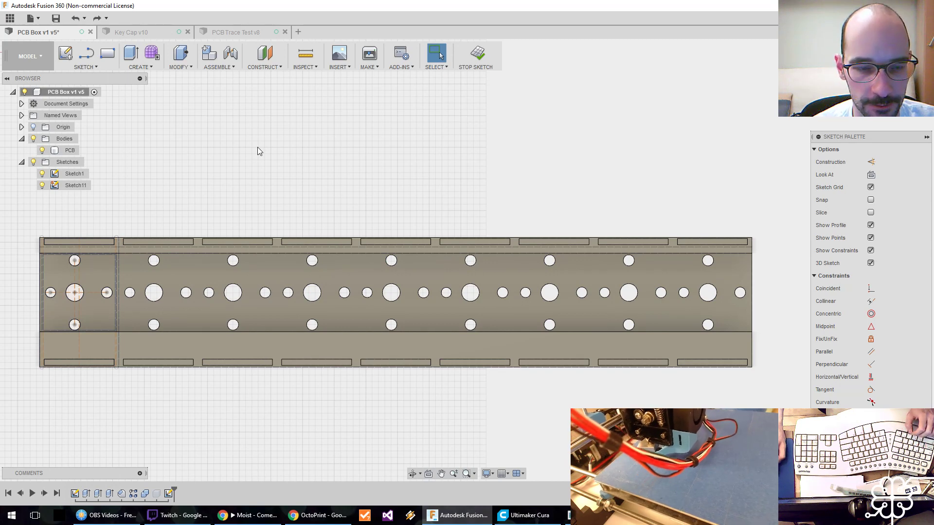
# Try to project the PCB body's left and right end edges, undoing the stray projection of the upper strip's face.
pyautogui.press('p')
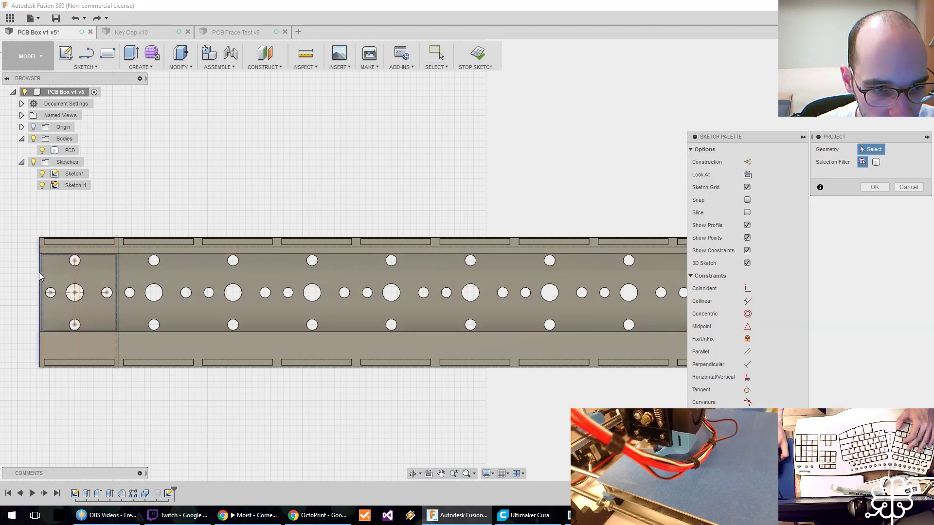
pyautogui.click(39, 272)
pyautogui.moveTo(275, 279); pyautogui.dragTo(150, 278, button='middle')
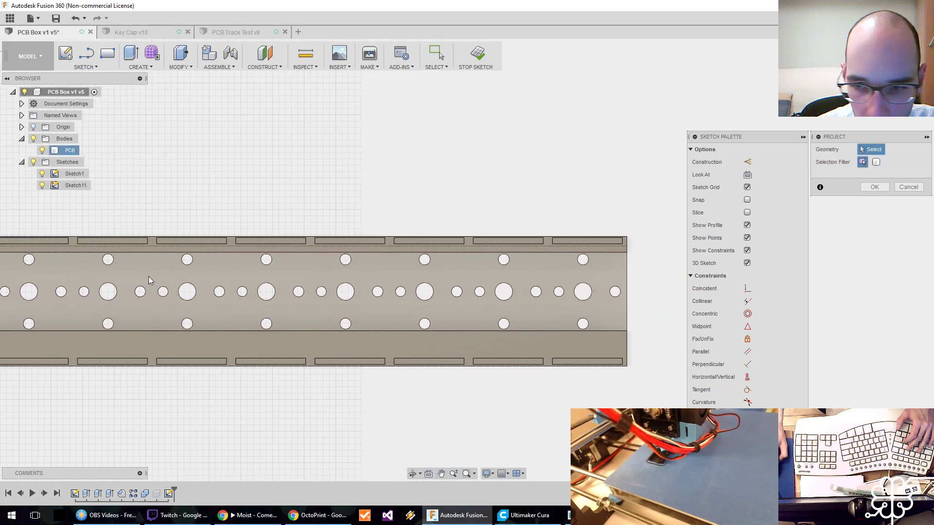
pyautogui.click(626, 274)
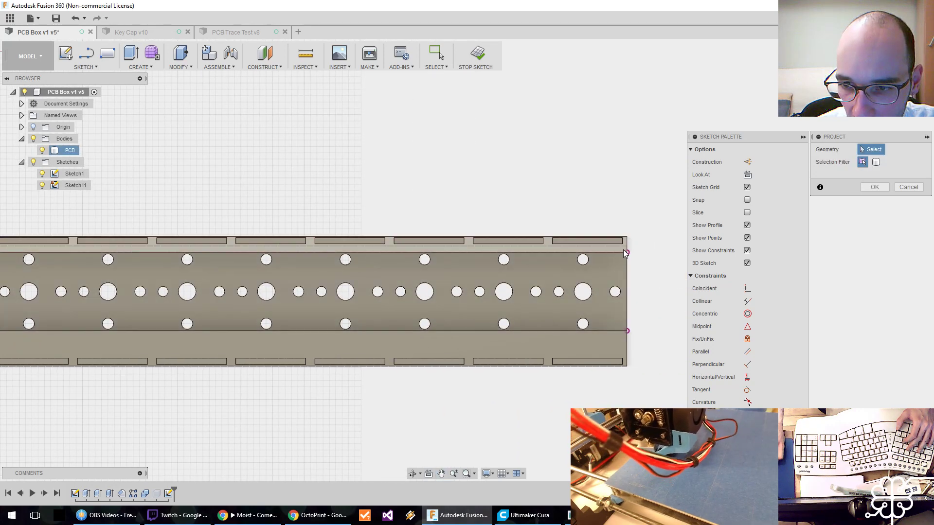
pyautogui.click(625, 245)
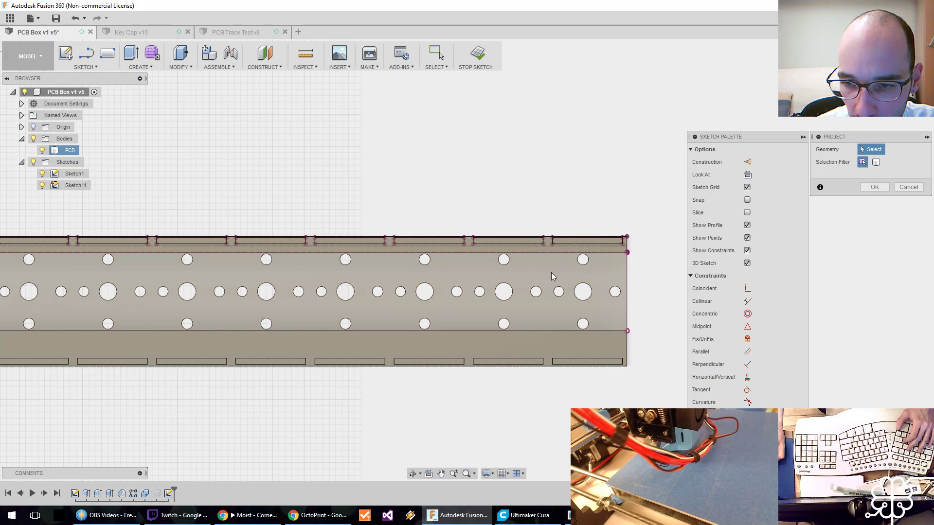
pyautogui.press('Escape')
pyautogui.hotkey('ctrl', 'z')
pyautogui.moveTo(92, 285); pyautogui.dragTo(397, 291, button='middle')
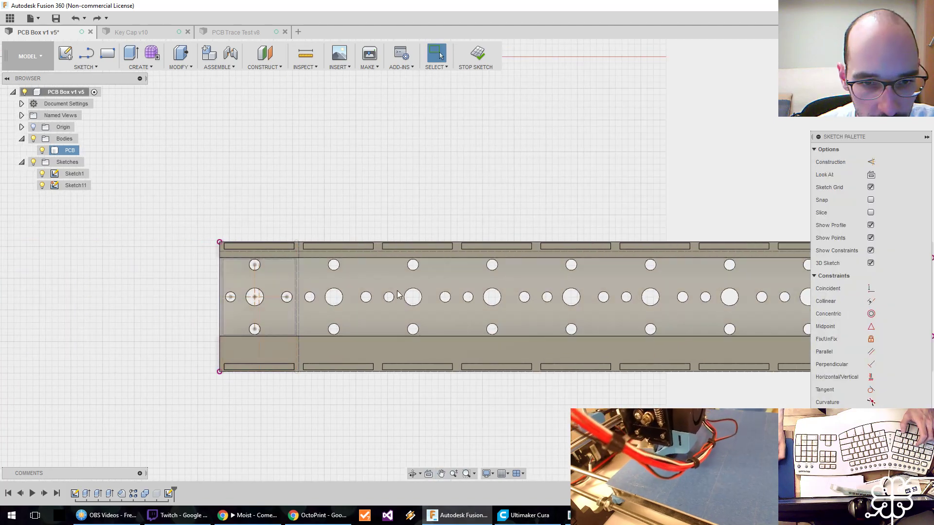
pyautogui.scroll(5, 224, 336)
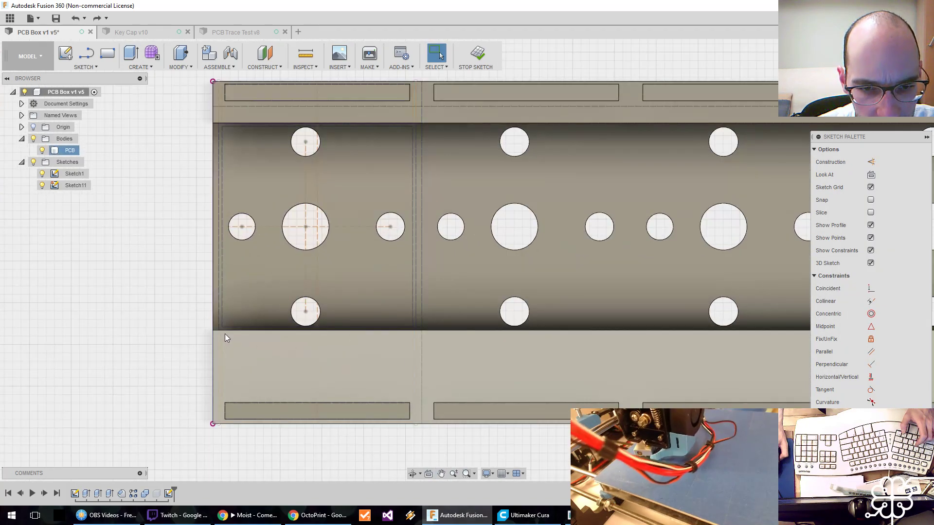
pyautogui.scroll(-1, 225, 334)
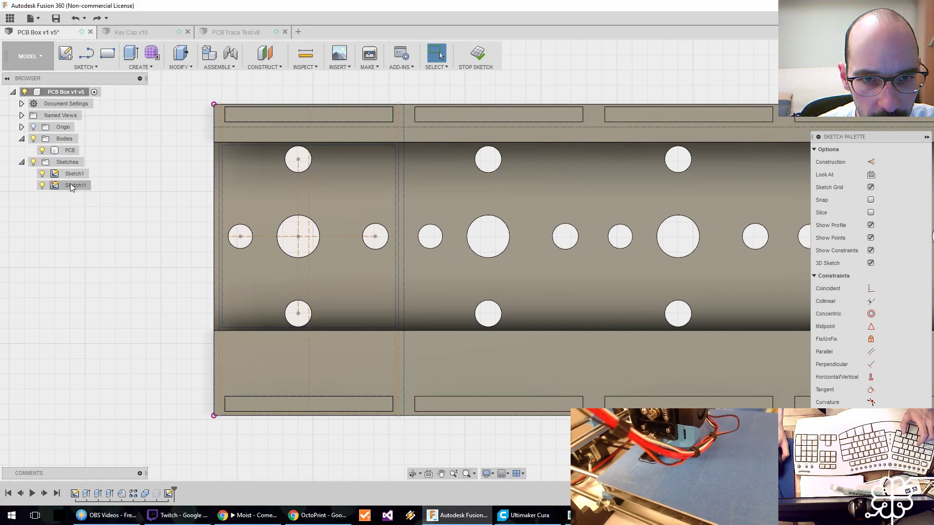
# Hide Sketch1 and project the left end edge of the PCB body's middle strip into Sketch11.
pyautogui.click(42, 174)
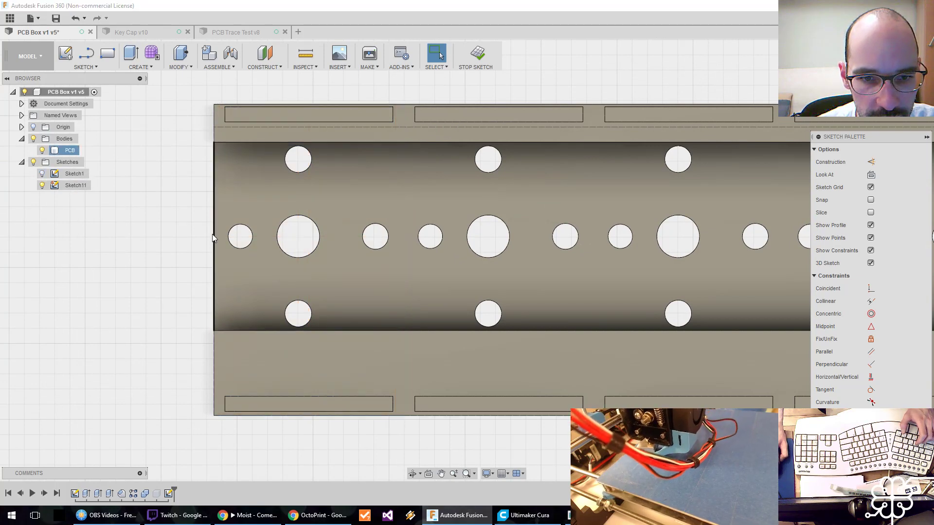
pyautogui.scroll(-4, 212, 235)
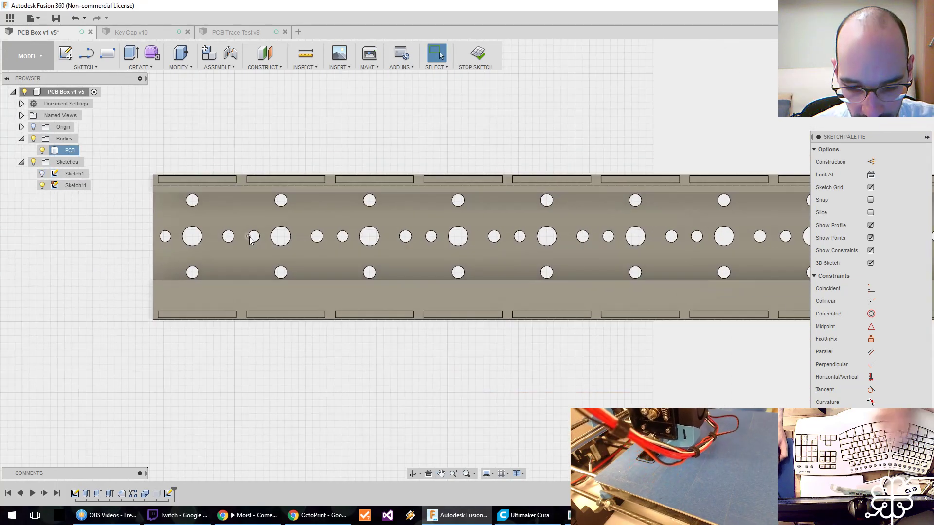
pyautogui.press('p')
pyautogui.click(153, 217)
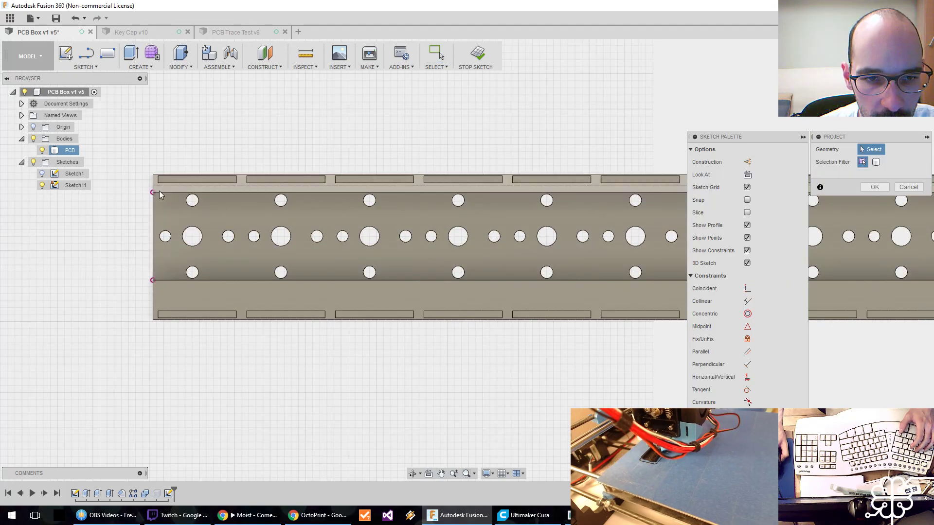
# Try to project the entire faces of the PCB body's upper and lower strips into the sketch.
pyautogui.click(163, 195)
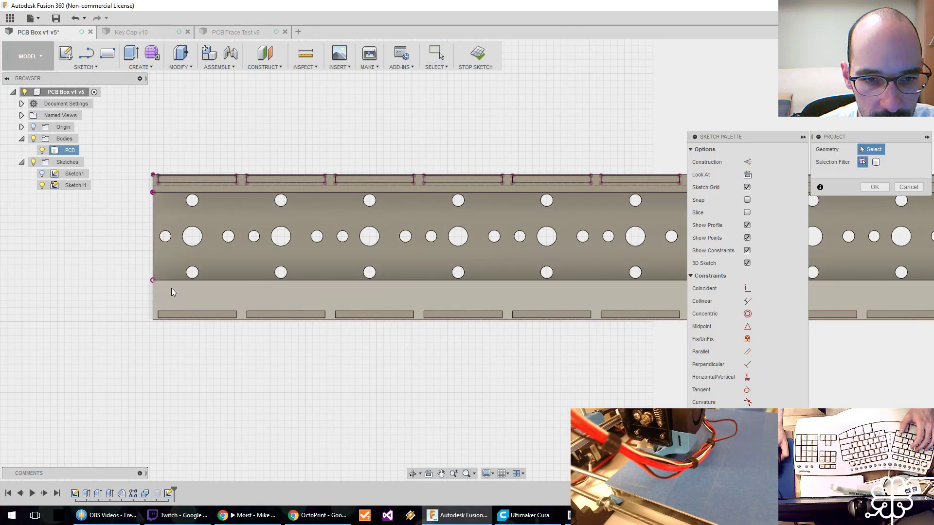
pyautogui.moveTo(281, 273); pyautogui.dragTo(111, 277, button='middle')
pyautogui.scroll(-2, 154, 279)
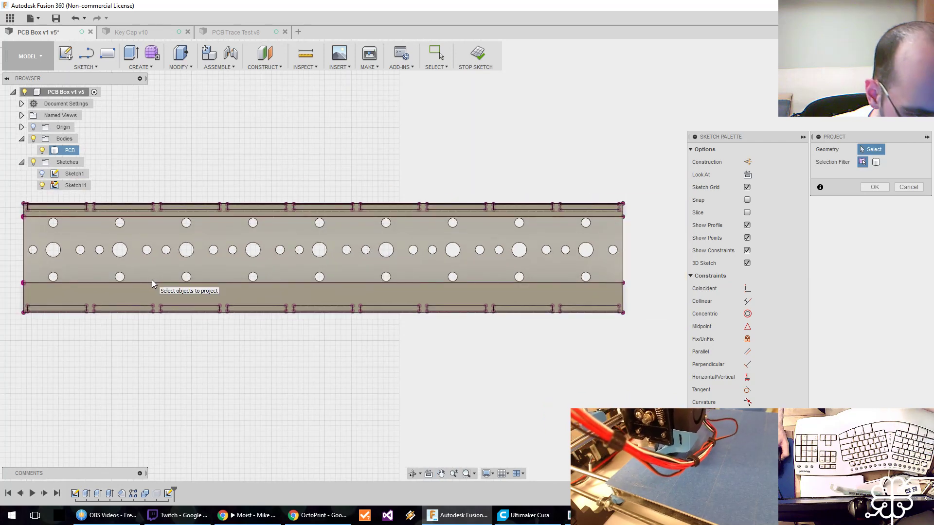
pyautogui.press('Return')
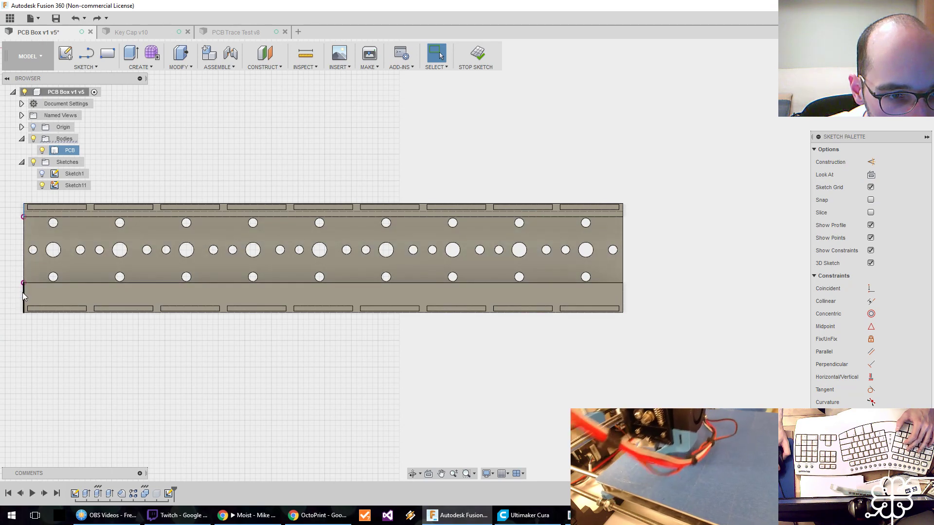
# Project the left end edges of the PCB body's upper and lower strips into the sketch.
pyautogui.press('p')
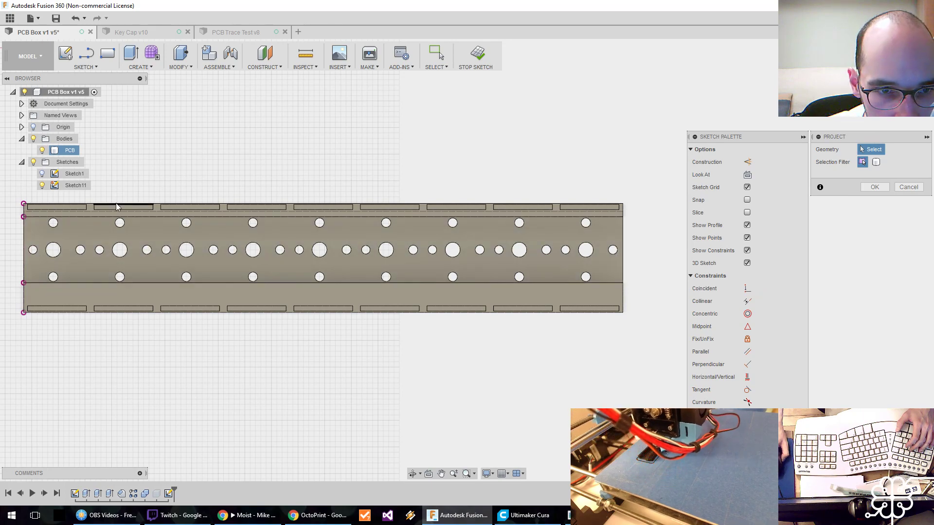
pyautogui.scroll(-4, 116, 206)
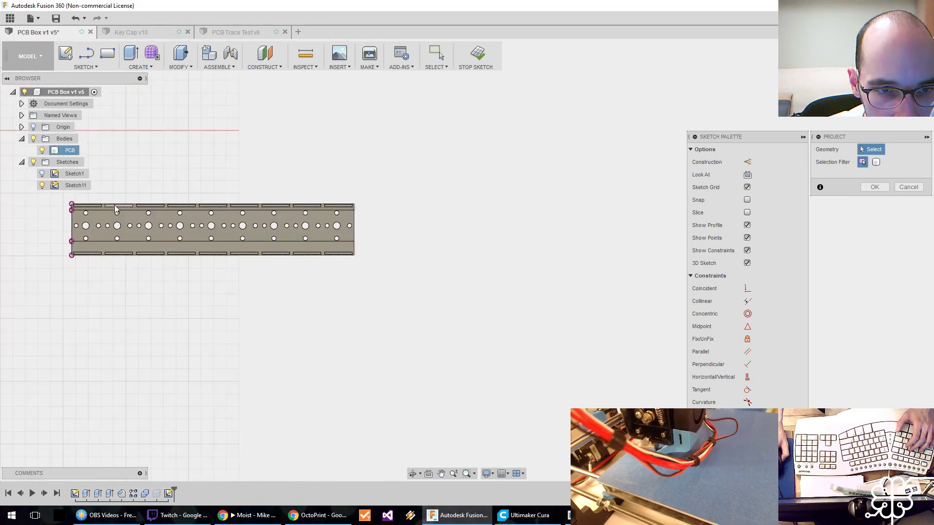
pyautogui.scroll(10, 115, 205)
pyautogui.scroll(-5, 214, 194)
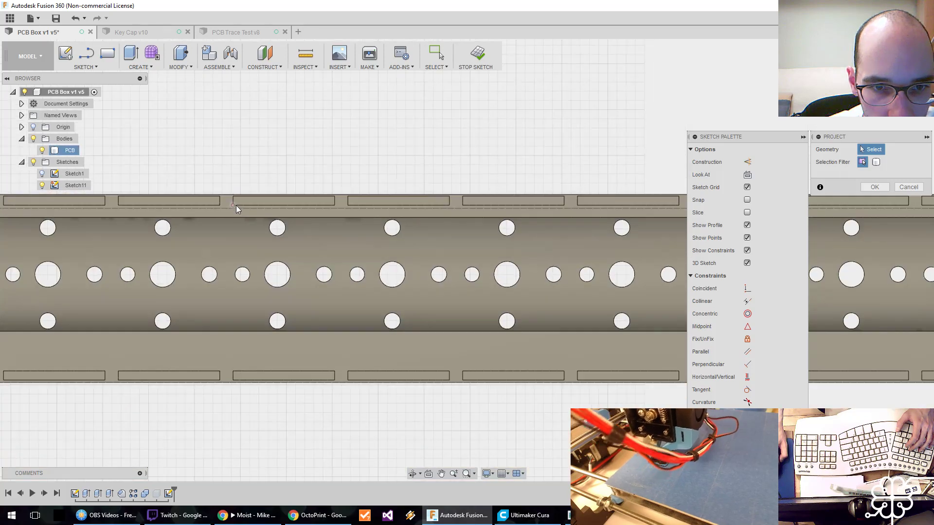
# Try to project the right end edge of the PCB body's lower strip into Sketch11.
pyautogui.moveTo(399, 253); pyautogui.dragTo(174, 246, button='middle')
pyautogui.scroll(7, 558, 200)
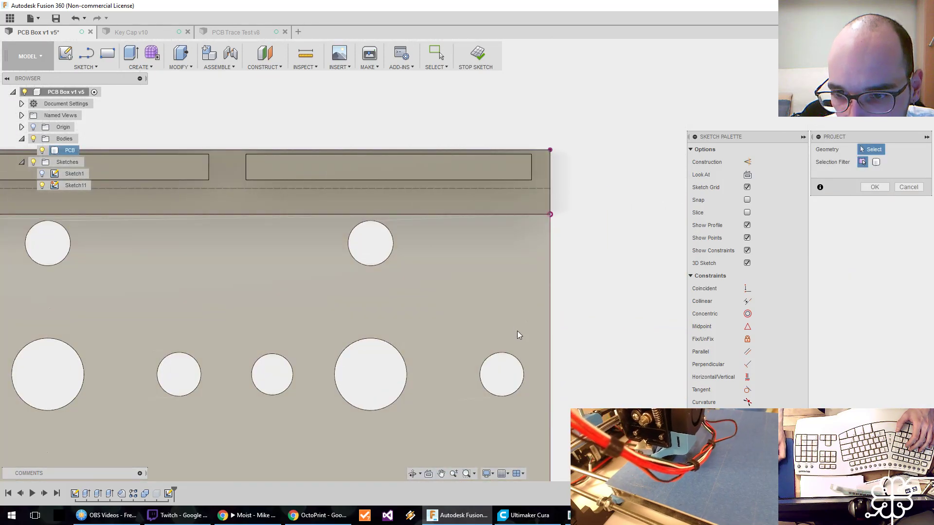
pyautogui.scroll(-3, 517, 331)
pyautogui.scroll(-1, 504, 377)
pyautogui.moveTo(511, 422); pyautogui.dragTo(536, 272, button='middle')
pyautogui.click(560, 313)
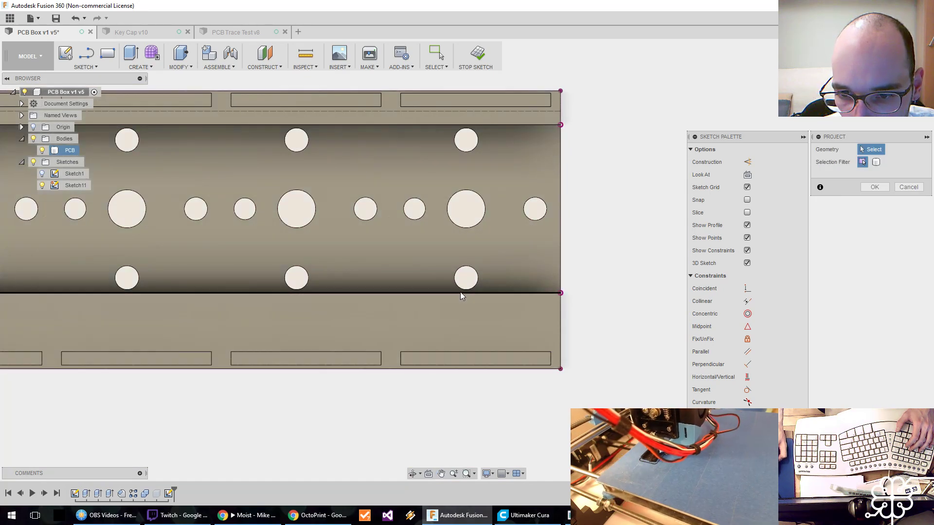
# Try to project the two small holes beside the leftmost unit's large hole individually, undoing the stray projection of the middle strip's face.
pyautogui.moveTo(455, 309); pyautogui.dragTo(849, 306, button='middle')
pyautogui.scroll(-4, 348, 321)
pyautogui.moveTo(125, 320)
pyautogui.mouseDown(button='middle')
pyautogui.moveTo(365, 317)
pyautogui.moveTo(263, 325)
pyautogui.mouseUp(button='middle')
pyautogui.scroll(4, 157, 302)
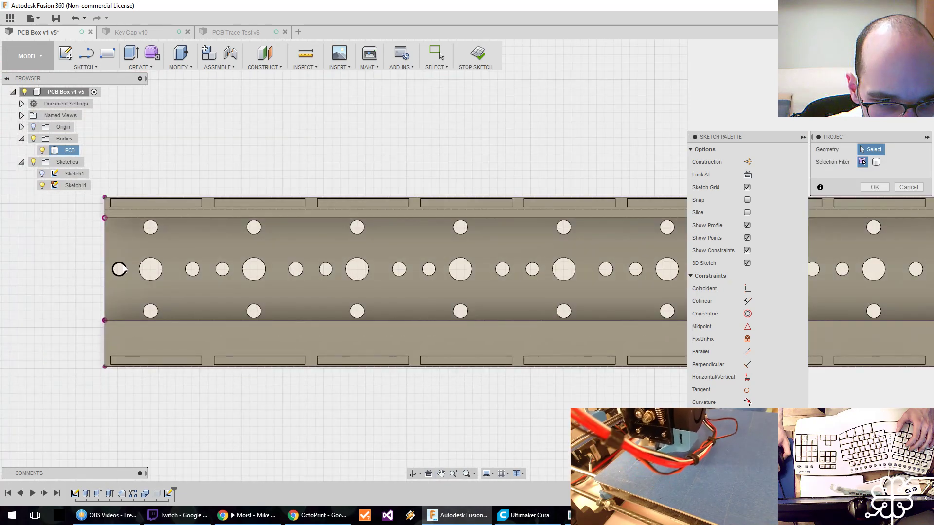
pyautogui.click(124, 268)
pyautogui.click(202, 264)
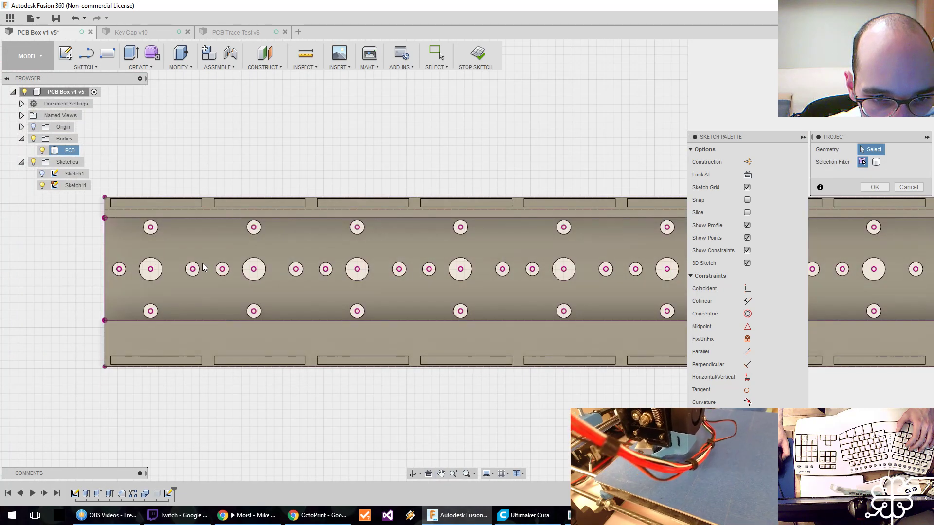
pyautogui.press('Return')
pyautogui.hotkey('ctrl', 'z')
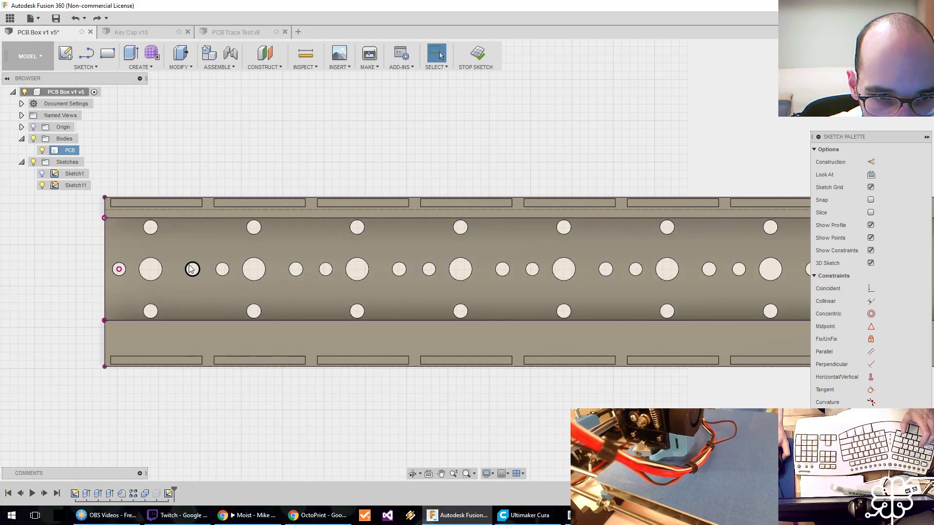
pyautogui.press('p')
pyautogui.click(192, 266)
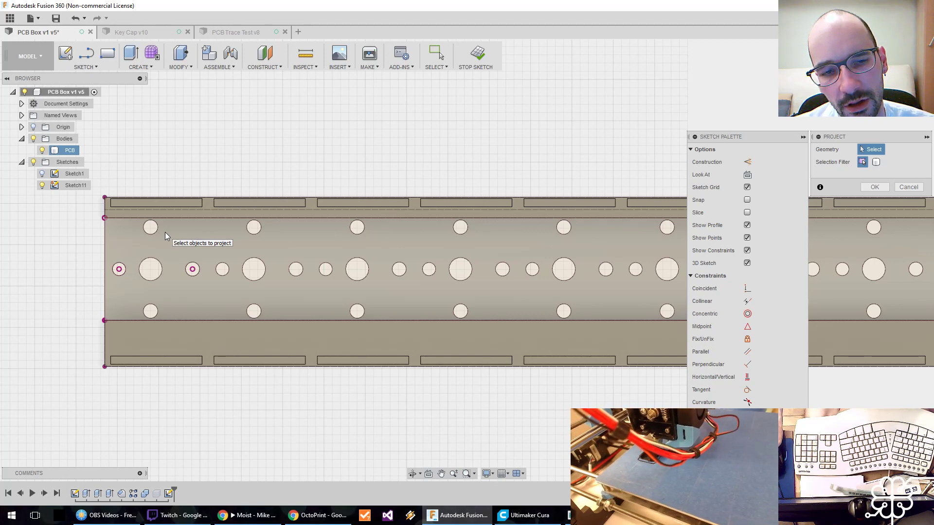
pyautogui.press('Escape')
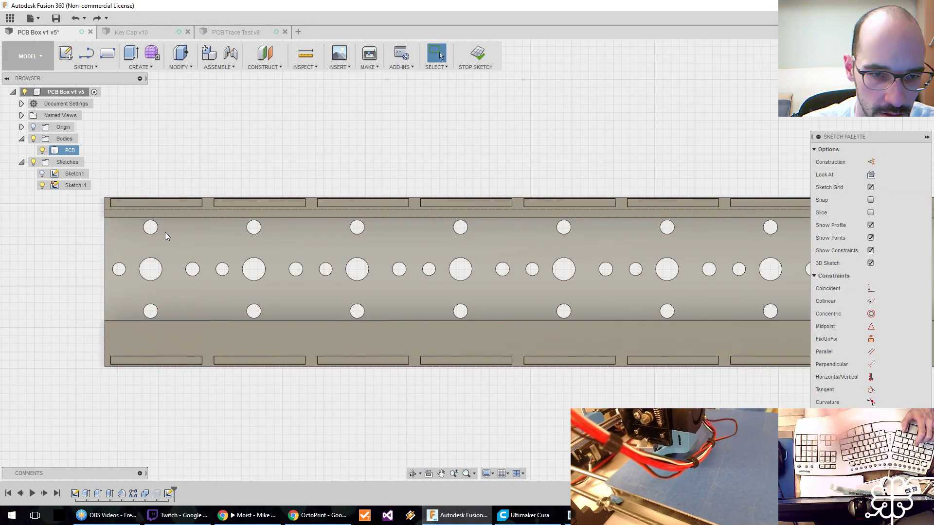
# Project the entire faces of the PCB body's middle, upper and lower strips into Sketch11 and hide all bodies.
pyautogui.press('p')
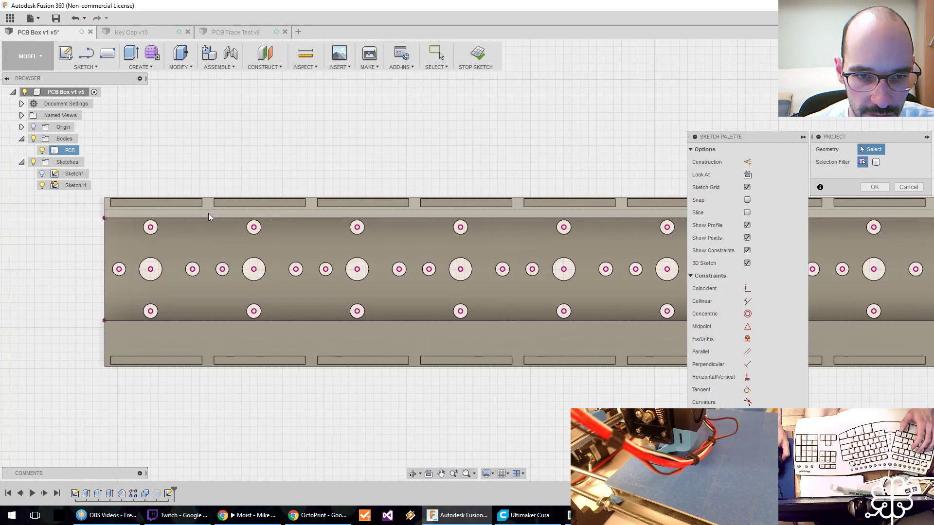
pyautogui.click(208, 213)
pyautogui.click(208, 335)
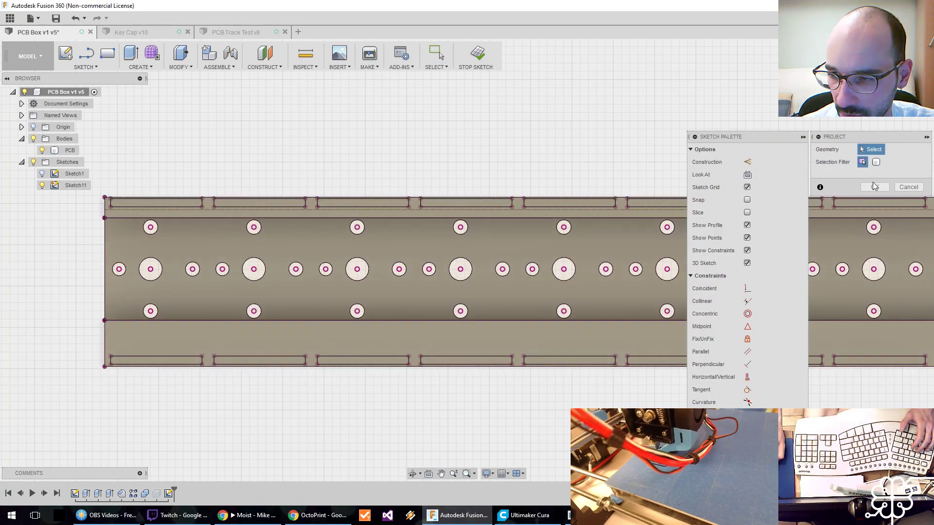
pyautogui.click(909, 186)
pyautogui.click(34, 139)
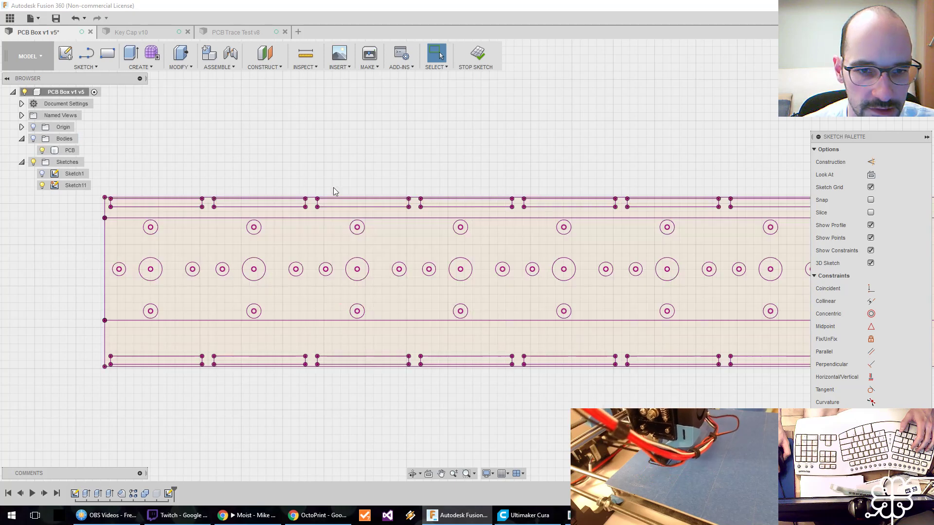
# Examine the projected outlines, slots and holes along the full length of the nine-unit sketch.
pyautogui.scroll(3, 337, 207)
pyautogui.scroll(-1, 344, 195)
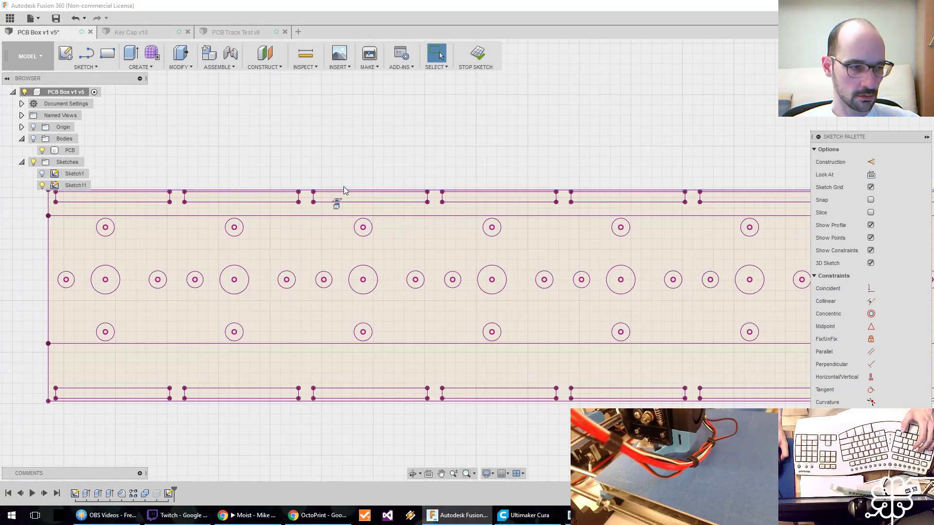
pyautogui.moveTo(284, 252); pyautogui.dragTo(326, 249, button='middle')
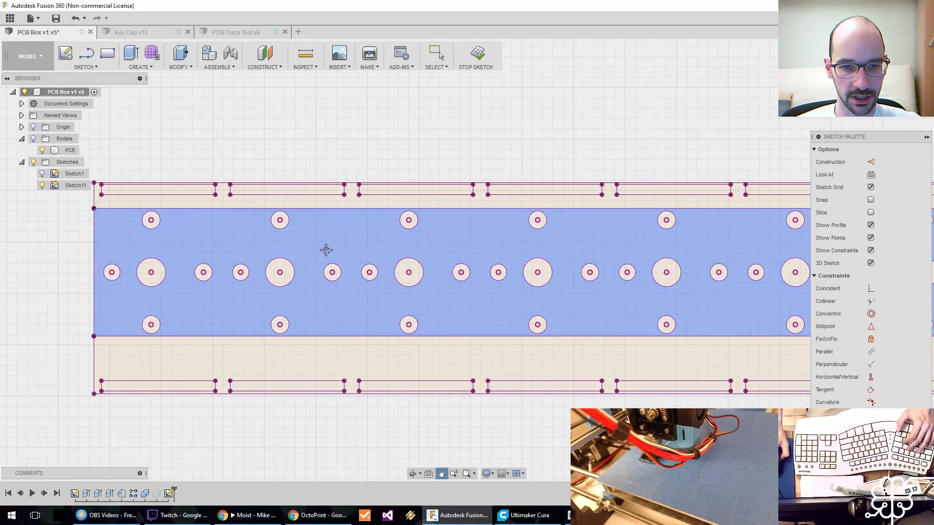
pyautogui.scroll(-1, 259, 245)
pyautogui.scroll(-1, 256, 241)
pyautogui.moveTo(421, 252)
pyautogui.mouseDown(button='middle')
pyautogui.moveTo(195, 265)
pyautogui.moveTo(317, 262)
pyautogui.moveTo(272, 269)
pyautogui.mouseUp(button='middle')
pyautogui.scroll(-1, 195, 265)
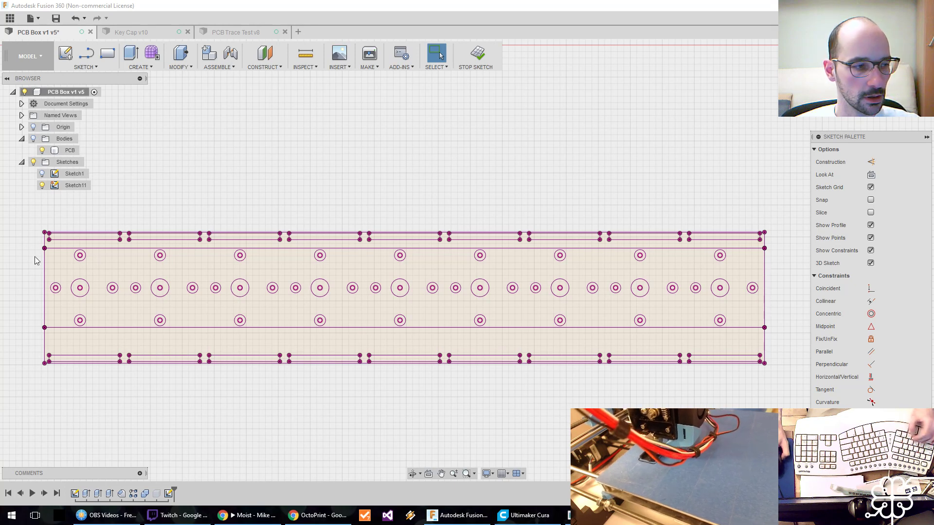
pyautogui.moveTo(280, 282)
pyautogui.mouseDown(button='middle')
pyautogui.moveTo(271, 281)
pyautogui.moveTo(287, 263)
pyautogui.mouseUp(button='middle')
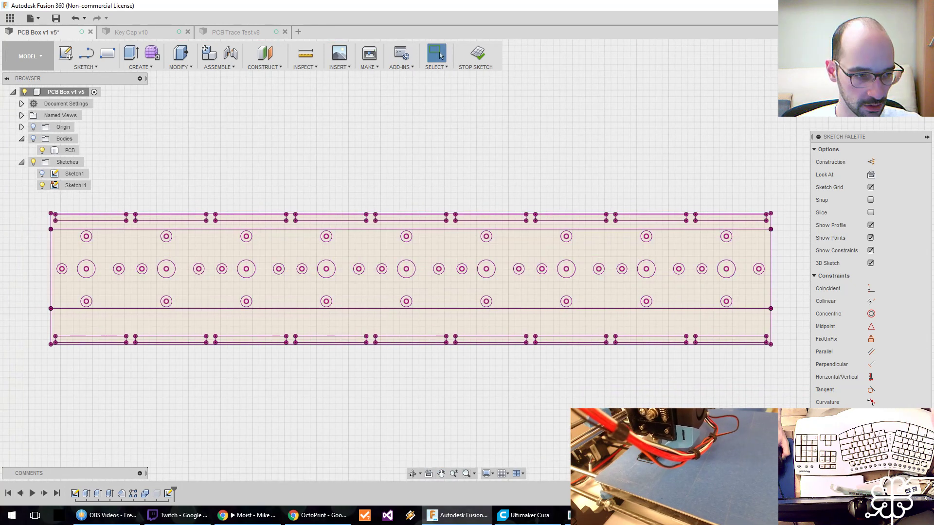
pyautogui.moveTo(0, 167); pyautogui.dragTo(0, 189)
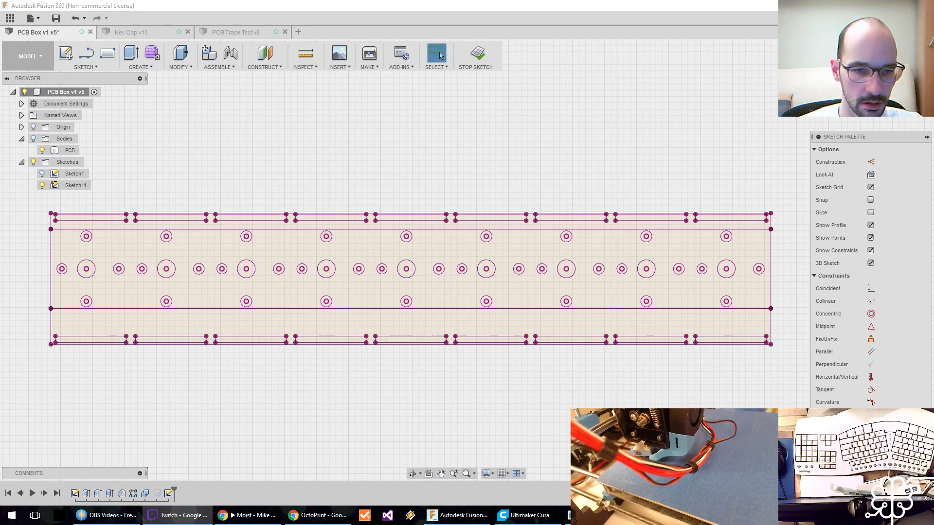
# Measure the small hole nearest the sketch's left end.
pyautogui.scroll(3, 103, 270)
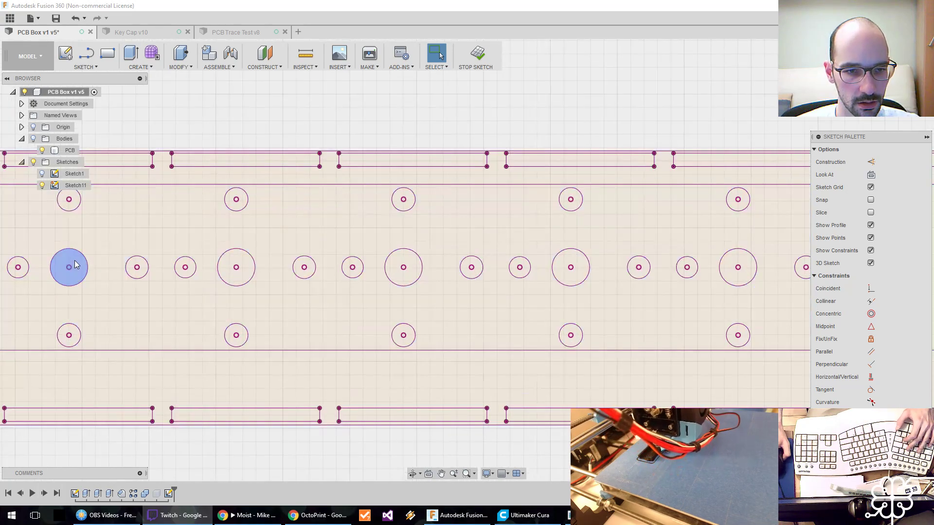
pyautogui.scroll(-1, 75, 260)
pyautogui.moveTo(75, 261); pyautogui.dragTo(212, 253, button='middle')
pyautogui.press('i')
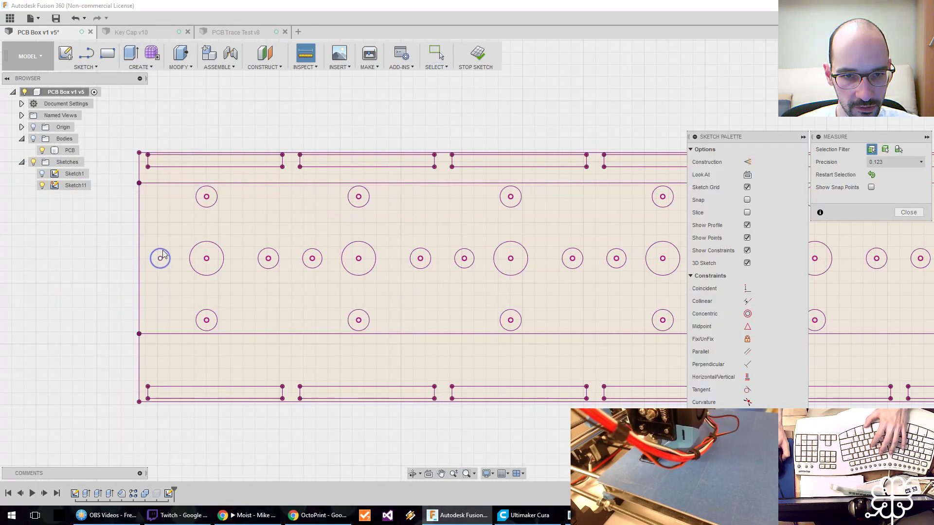
pyautogui.click(161, 256)
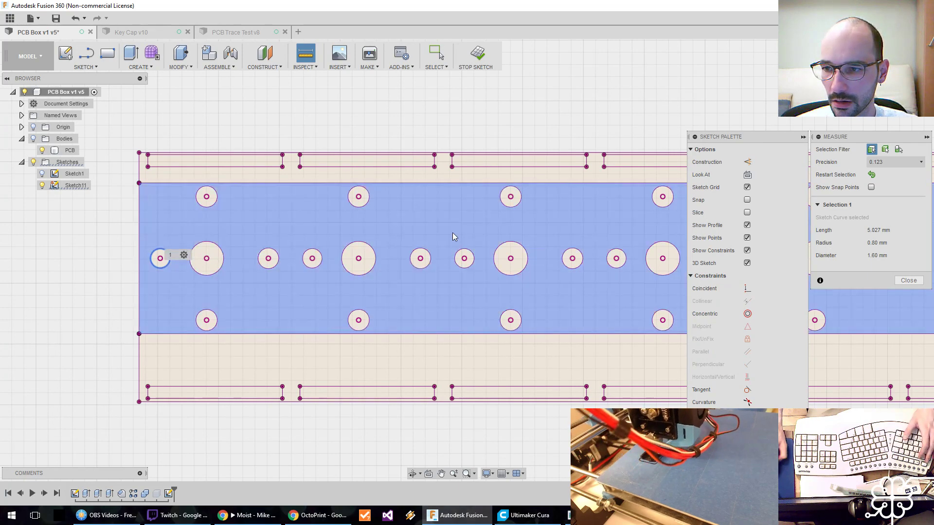
pyautogui.click(908, 280)
pyautogui.scroll(-1, 203, 235)
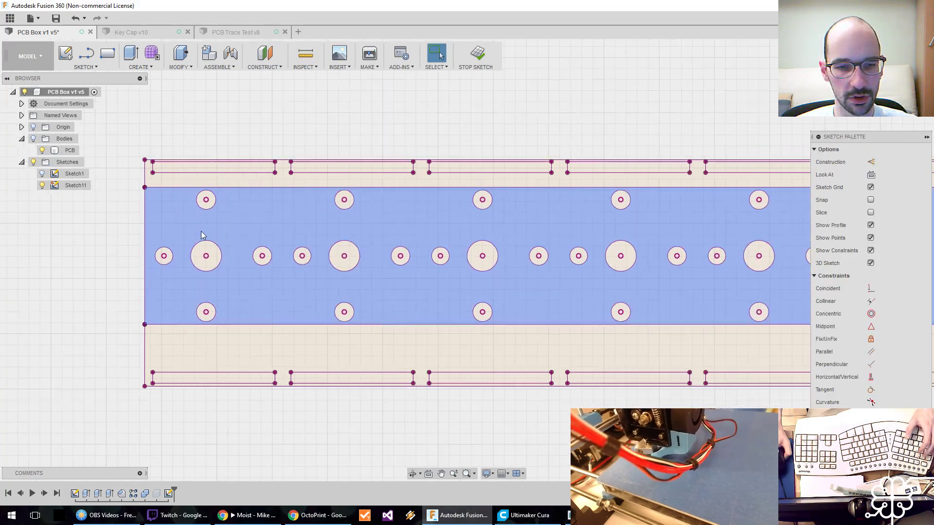
pyautogui.scroll(-1, 203, 235)
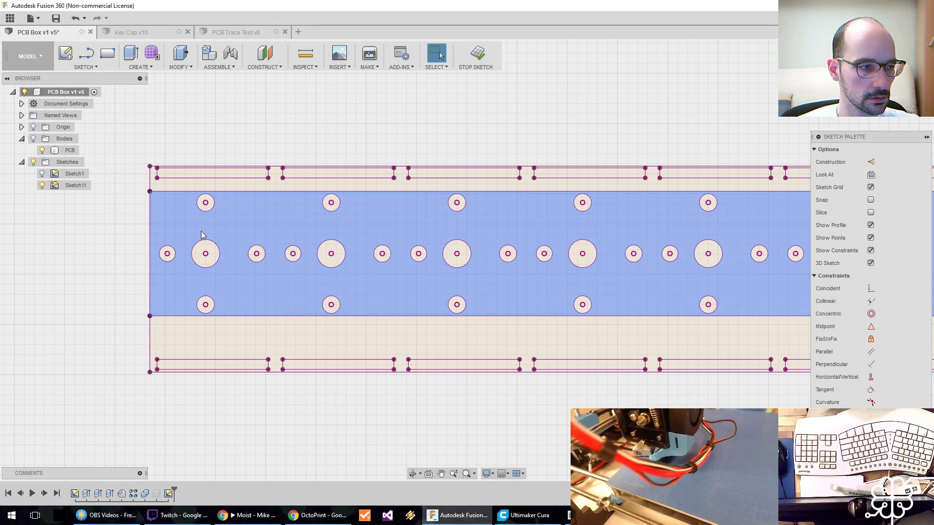
# Start a stepped line at the outline's left edge, about 3.4 mm across above the first small hole and about 5.2 mm down before the large hole.
pyautogui.press('l')
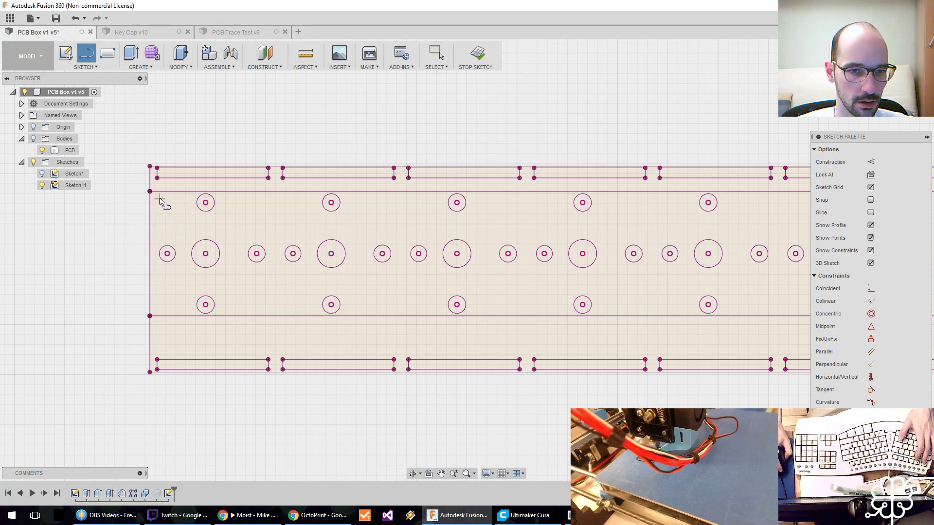
pyautogui.press('Escape')
pyautogui.scroll(-4, 251, 206)
pyautogui.moveTo(346, 215); pyautogui.dragTo(175, 235, button='middle')
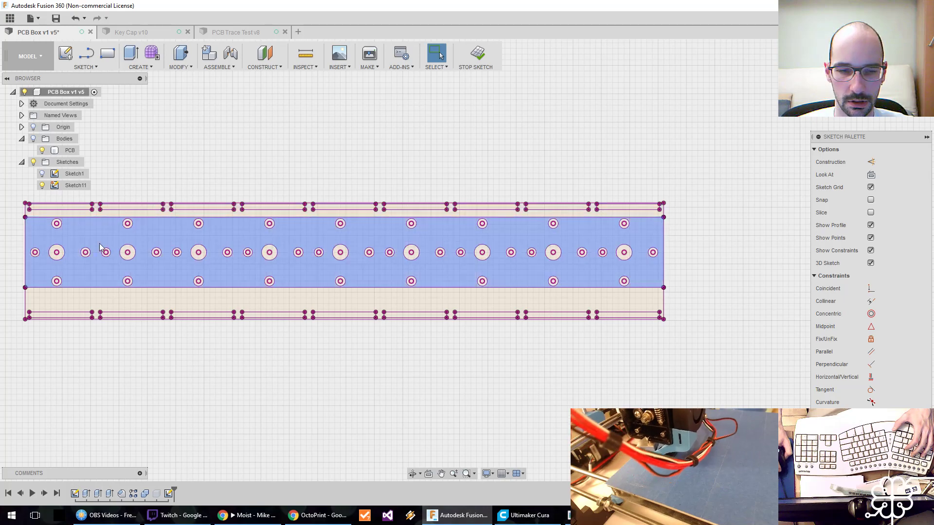
pyautogui.scroll(5, 204, 228)
pyautogui.press('l')
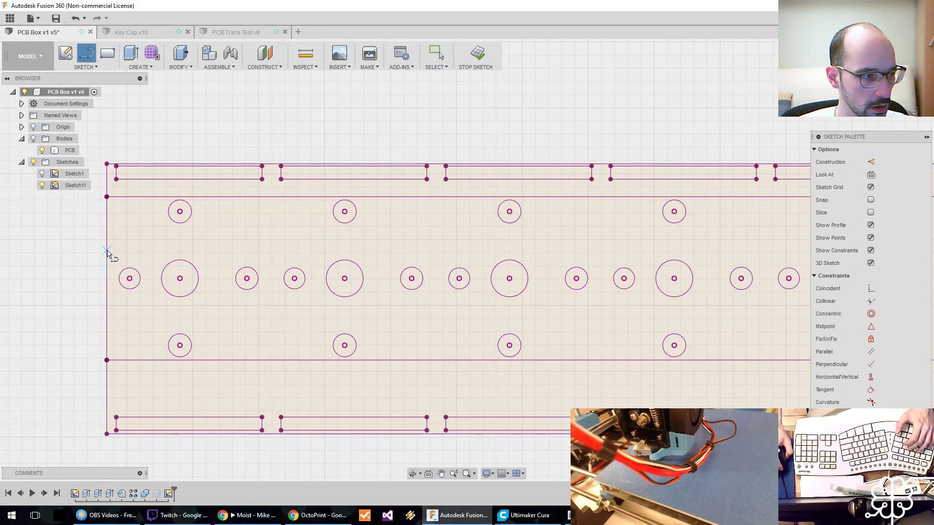
pyautogui.click(107, 248)
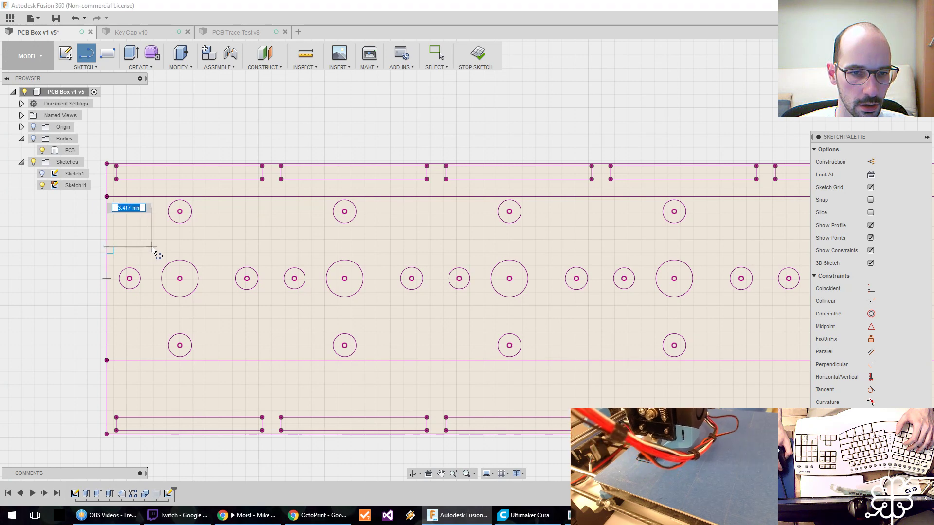
pyautogui.click(152, 248)
pyautogui.moveTo(152, 248); pyautogui.dragTo(151, 330)
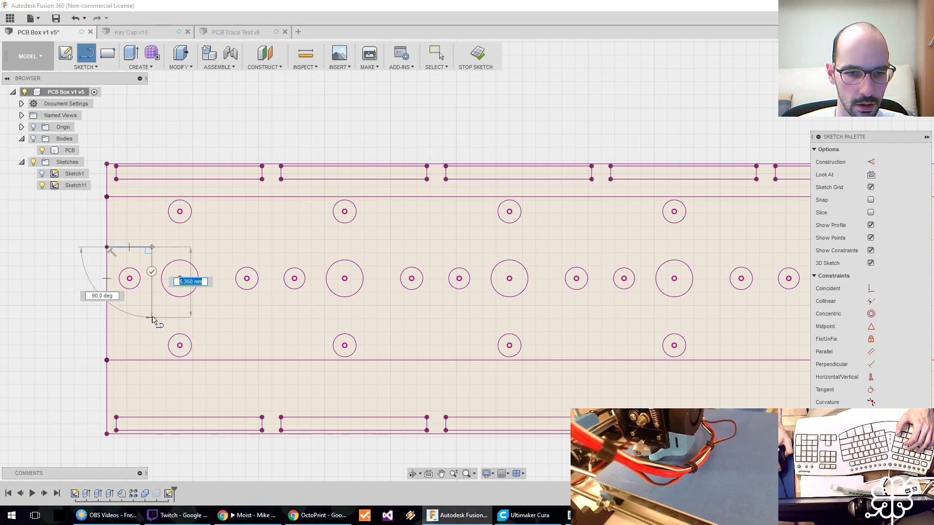
pyautogui.click(152, 316)
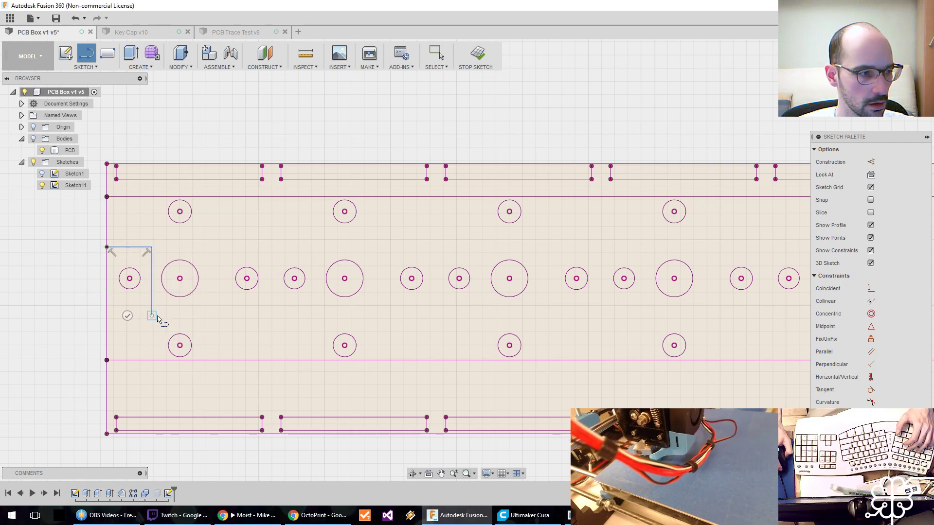
# Continue the line about 5.3 mm across below the large hole, up, across above the next small hole, and about 5.2 mm down.
pyautogui.click(221, 316)
pyautogui.click(222, 247)
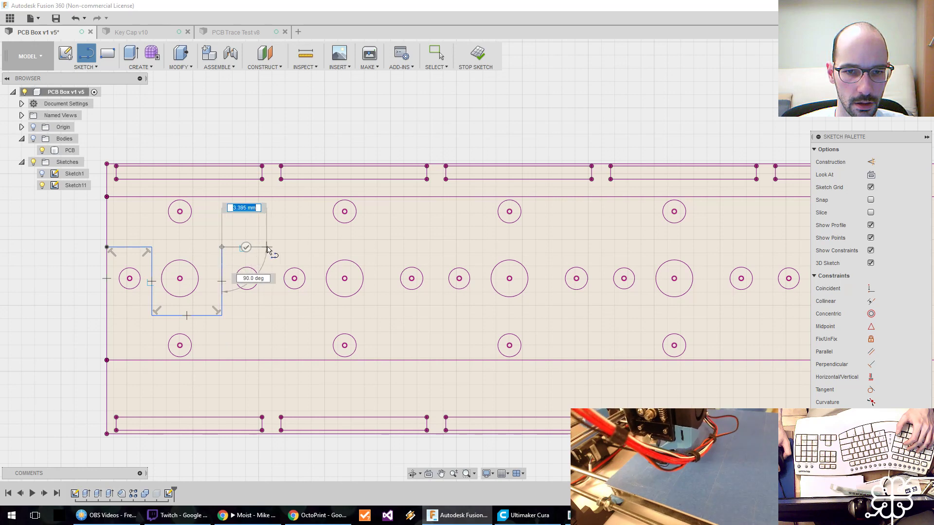
pyautogui.click(269, 247)
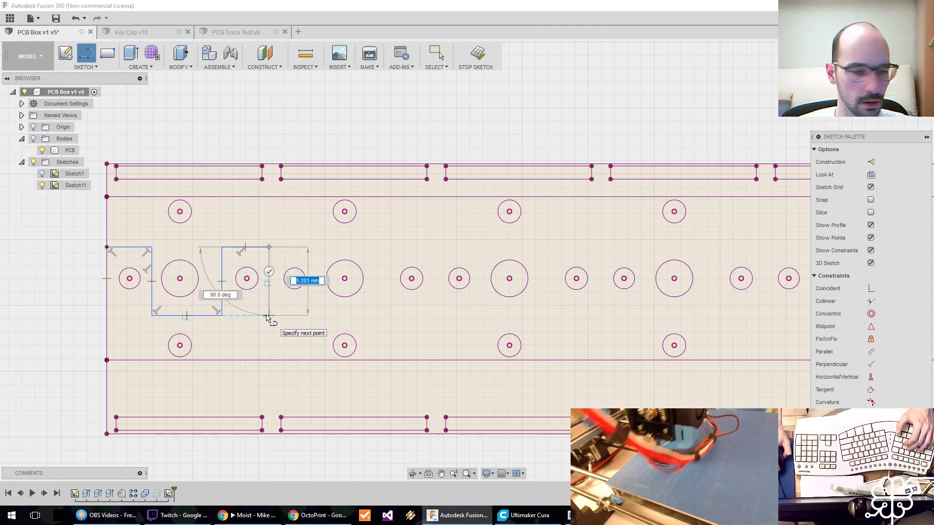
pyautogui.click(268, 317)
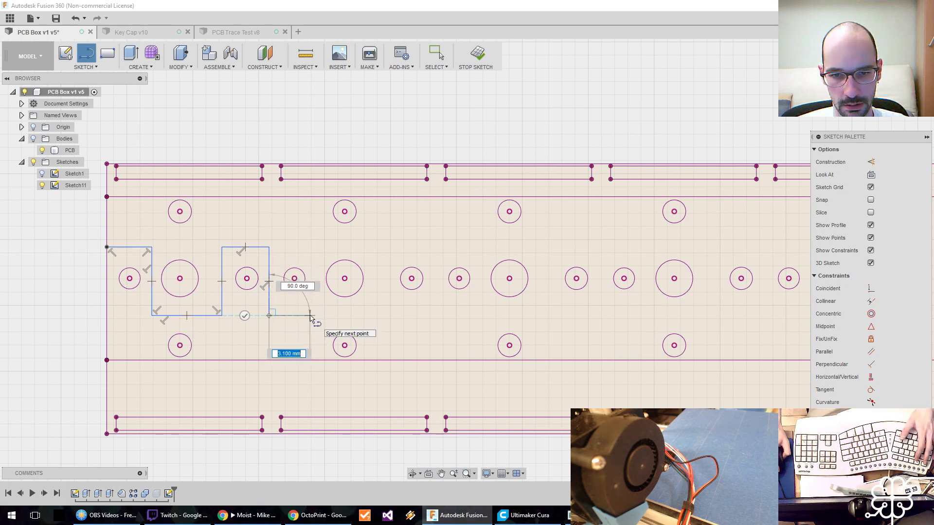
pyautogui.press('Escape')
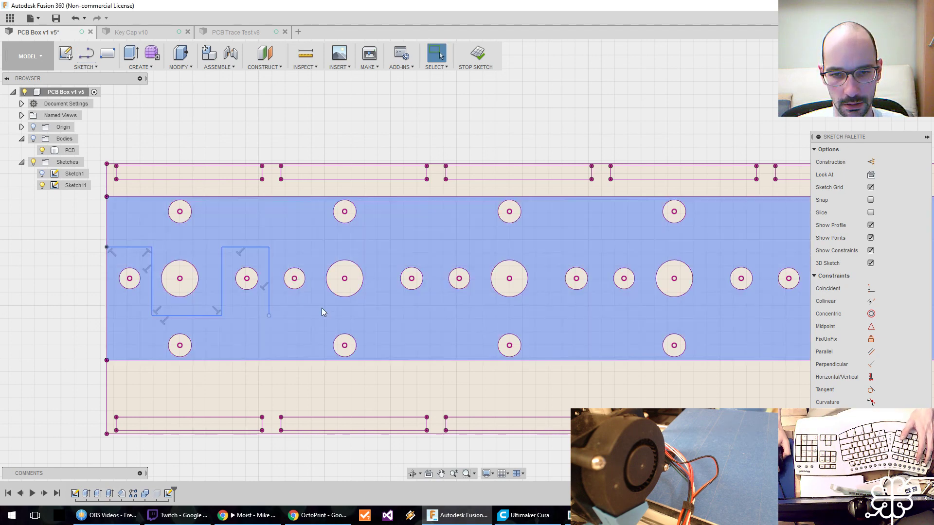
# Measure the distance between the second unit's left small hole and its large center hole.
pyautogui.press('i')
pyautogui.click(304, 282)
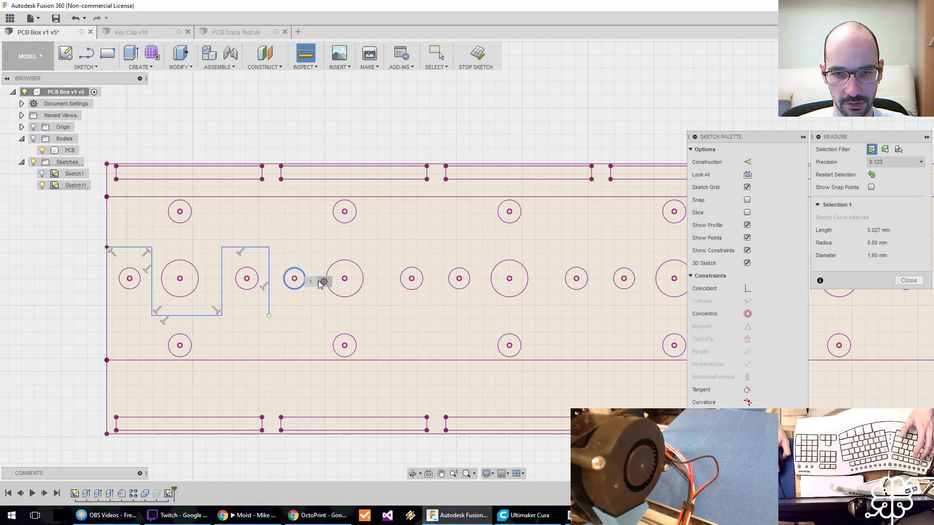
pyautogui.click(331, 271)
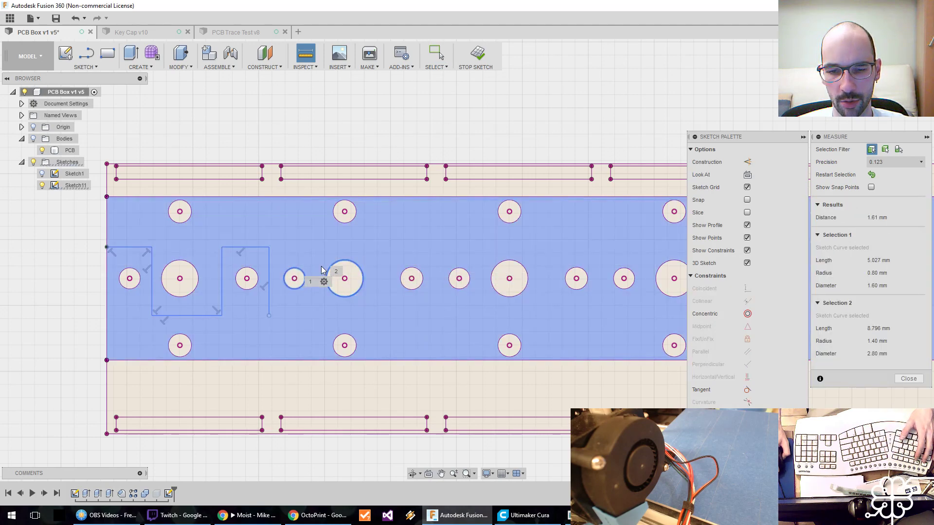
pyautogui.press('Escape')
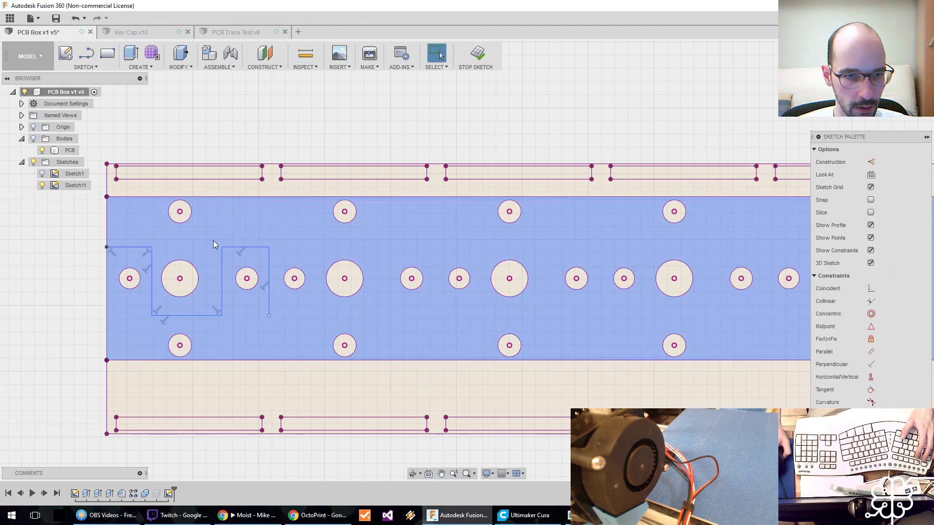
# Measure the small hole on the far side of the first unit's large center hole, inside the stepped line's second raised section.
pyautogui.scroll(-1, 247, 249)
pyautogui.scroll(3, 247, 249)
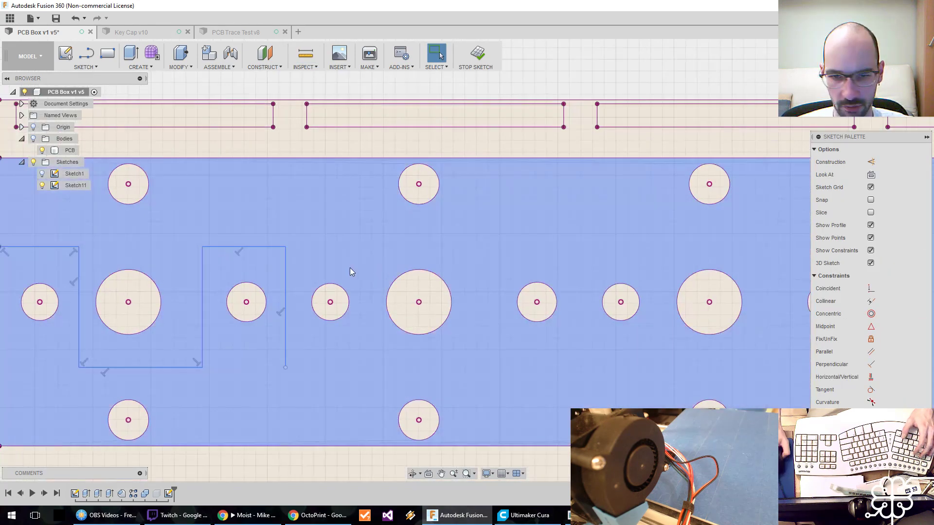
pyautogui.press('i')
pyautogui.click(266, 304)
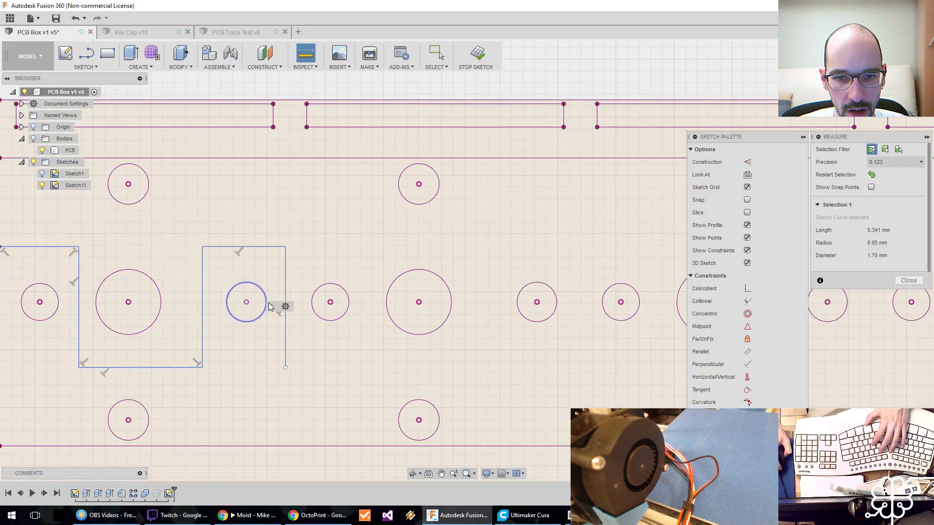
pyautogui.press('Escape')
# Measure the gap between the second unit's large center hole and the small hole before it.
pyautogui.press('i')
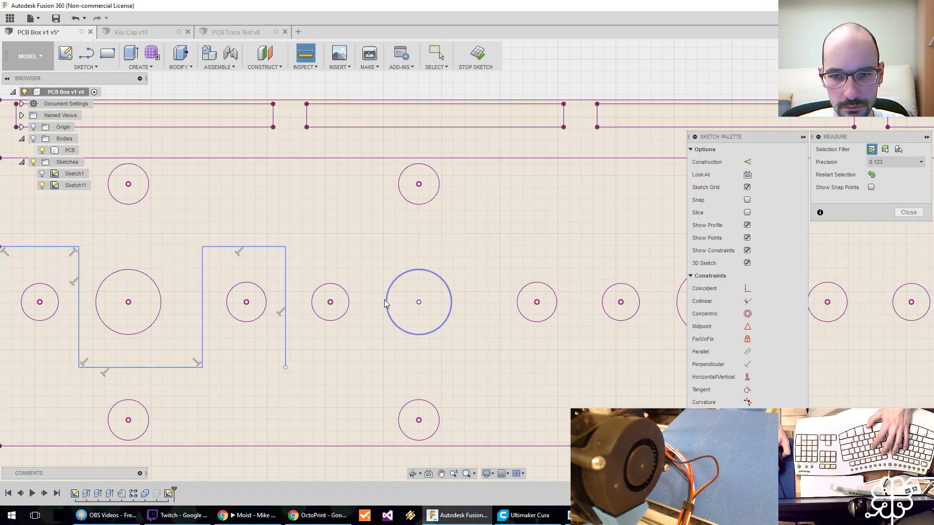
pyautogui.click(385, 304)
pyautogui.click(349, 304)
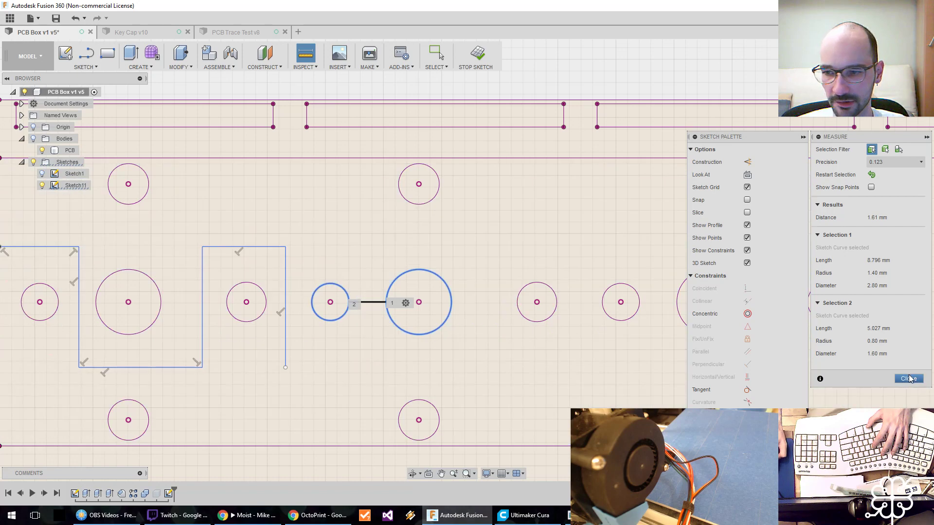
pyautogui.press('Escape')
# Measure the gap between the adjacent small holes of the first and second units.
pyautogui.press('i')
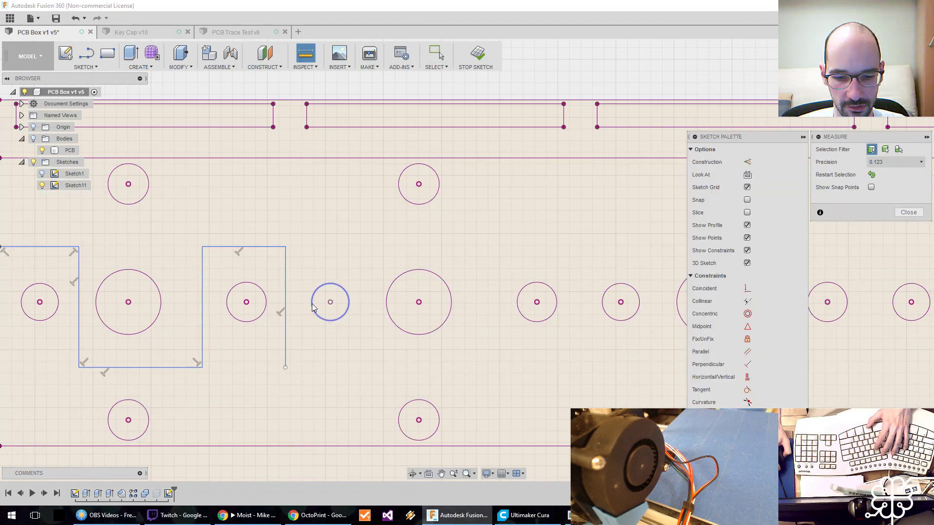
pyautogui.click(266, 303)
pyautogui.click(312, 304)
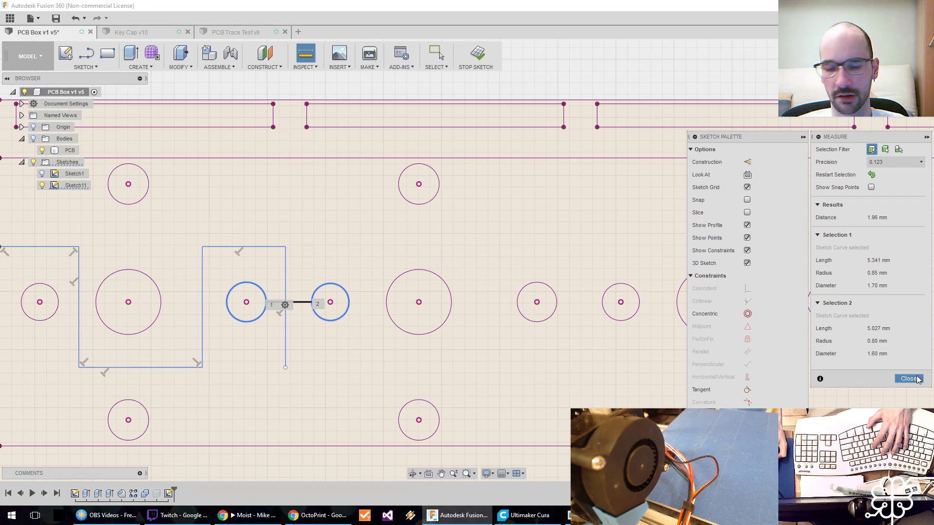
pyautogui.press('Escape')
pyautogui.moveTo(302, 250); pyautogui.dragTo(428, 254, button='middle')
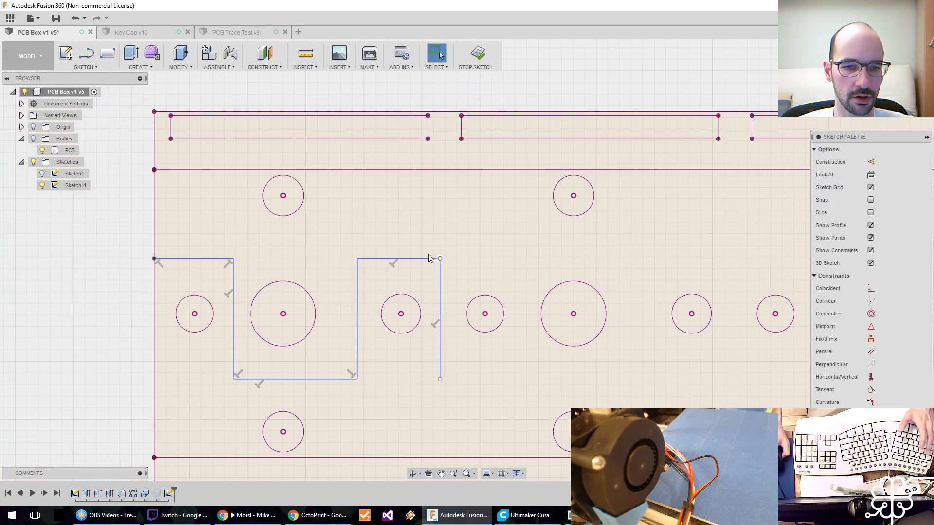
pyautogui.scroll(-1, 407, 247)
pyautogui.scroll(3, 408, 247)
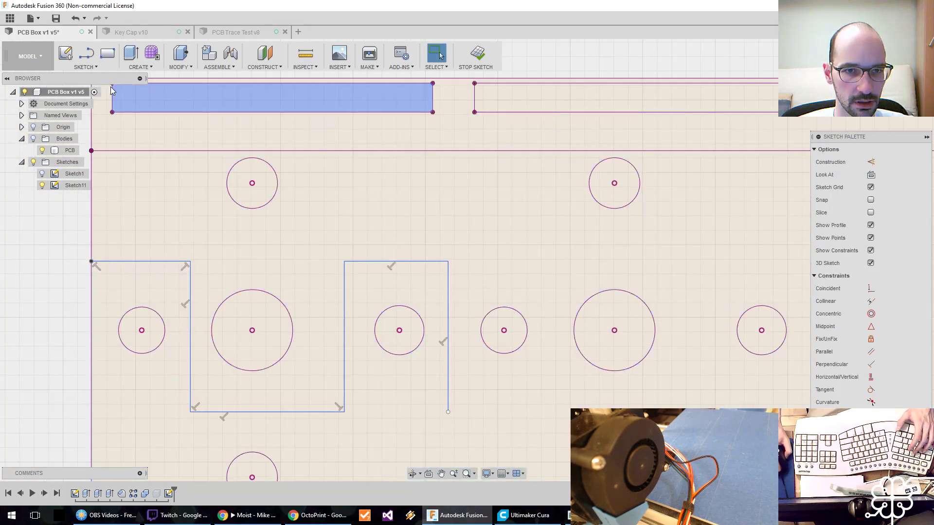
pyautogui.click(86, 66)
pyautogui.click(78, 271)
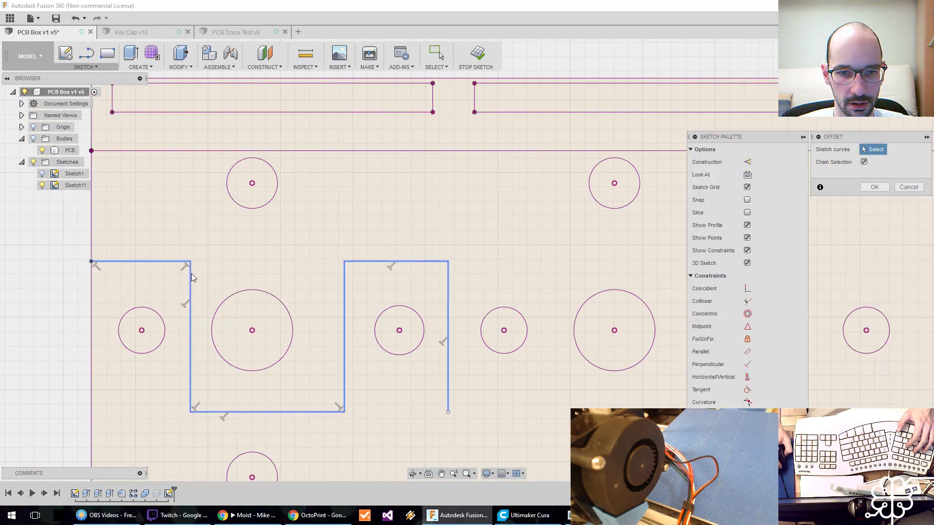
pyautogui.click(191, 273)
pyautogui.moveTo(172, 275); pyautogui.dragTo(180, 278)
pyautogui.moveTo(180, 276); pyautogui.dragTo(179, 276)
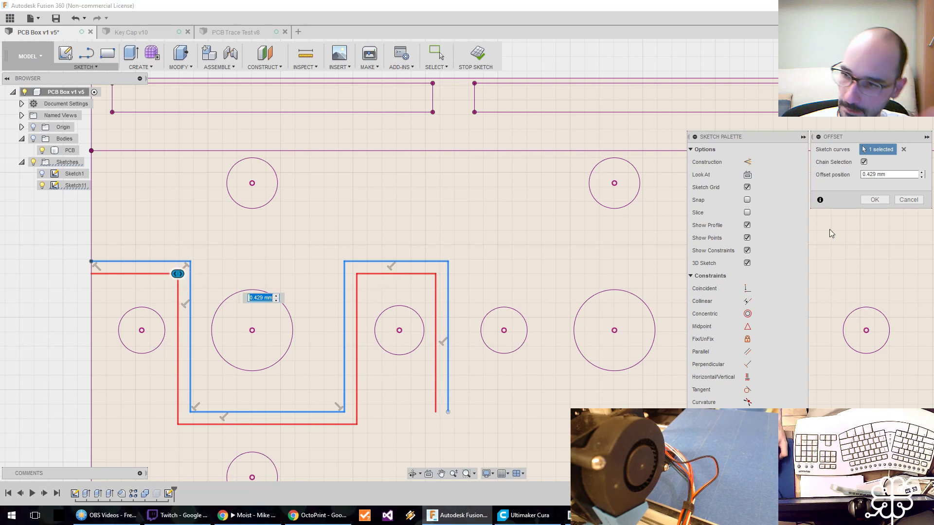
pyautogui.click(921, 198)
# Draw a horizontal line about 12 mm long from the stepped line's lower open end, passing below the second unit's row of holes.
pyautogui.scroll(-3, 466, 278)
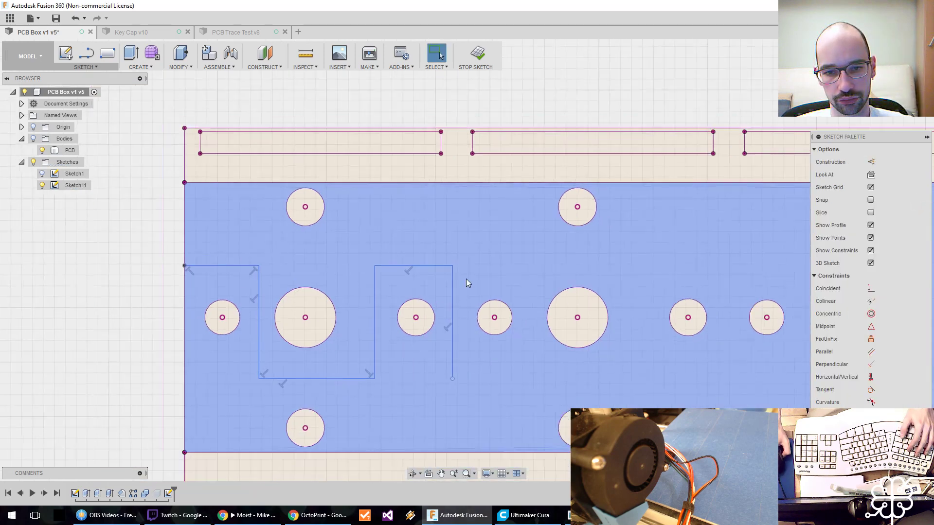
pyautogui.moveTo(512, 273); pyautogui.dragTo(475, 282, button='middle')
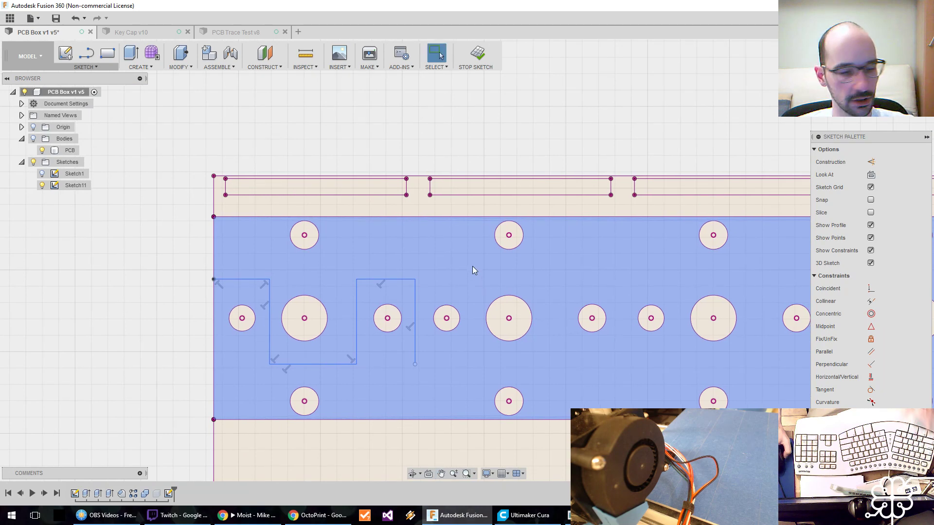
pyautogui.click(414, 300)
pyautogui.click(408, 300)
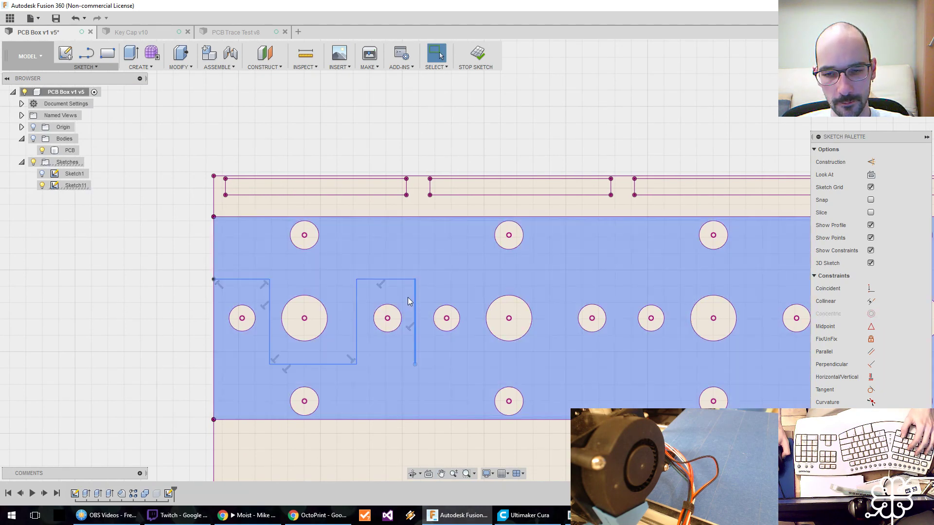
pyautogui.moveTo(436, 284); pyautogui.dragTo(372, 298, button='middle')
pyautogui.click(184, 340)
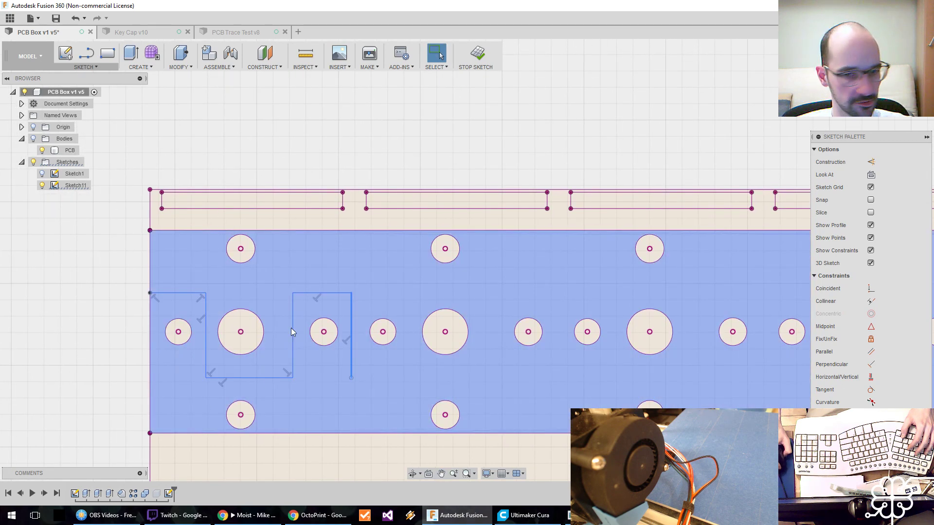
pyautogui.press('l')
pyautogui.click(351, 378)
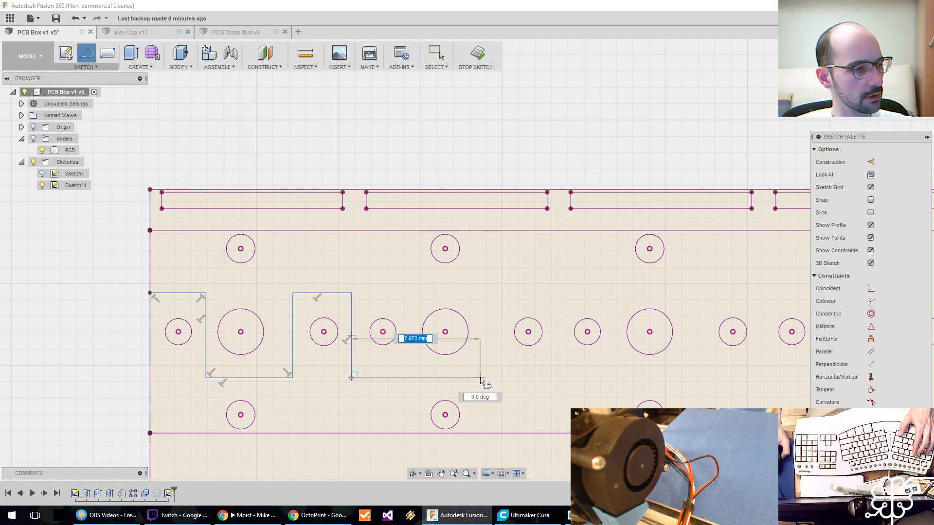
pyautogui.click(548, 378)
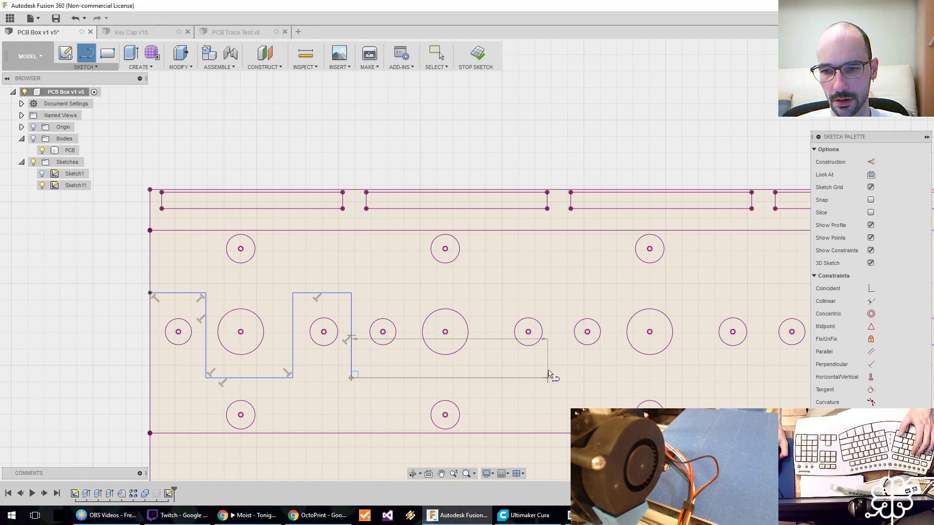
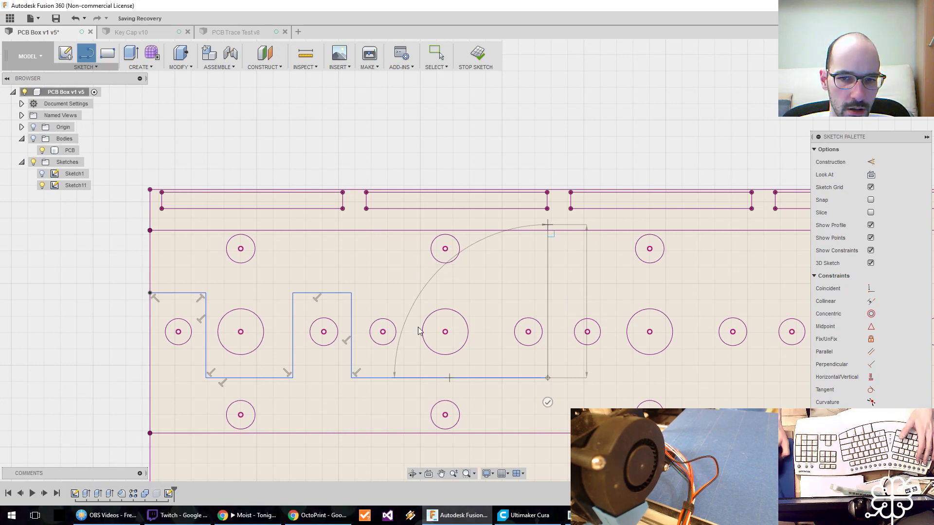
# Check the coloured trace routing on the reference photo in paint.net and return to Fusion 360.
pyautogui.hotkey('alt', 'Tab')
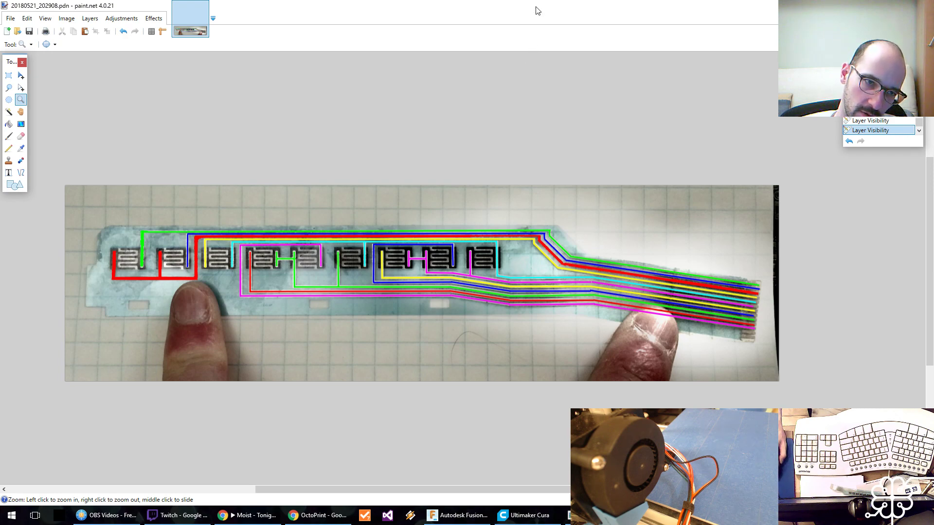
pyautogui.hotkey('alt', 'Tab')
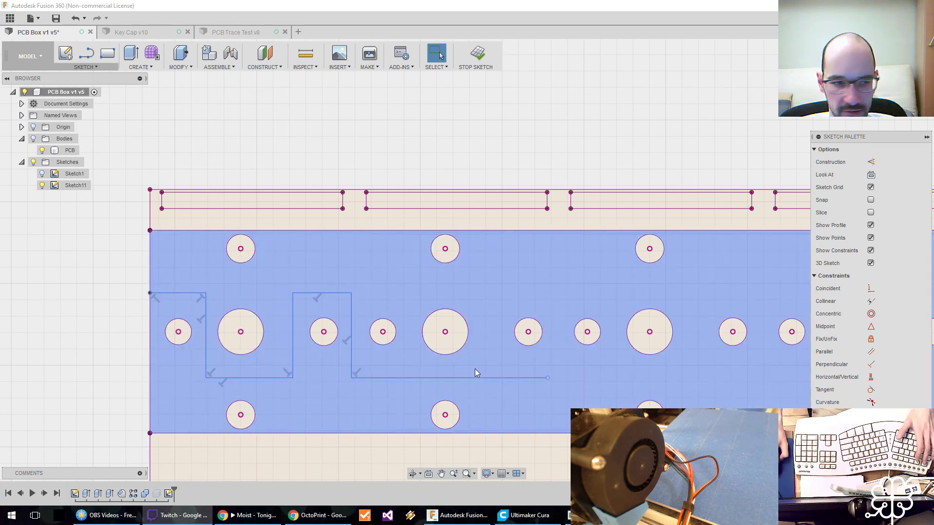
# Continue the stepped line from its lower open end about 9 mm straight up and about 93 mm horizontally past the board's far end.
pyautogui.moveTo(553, 362); pyautogui.dragTo(526, 374, button='middle')
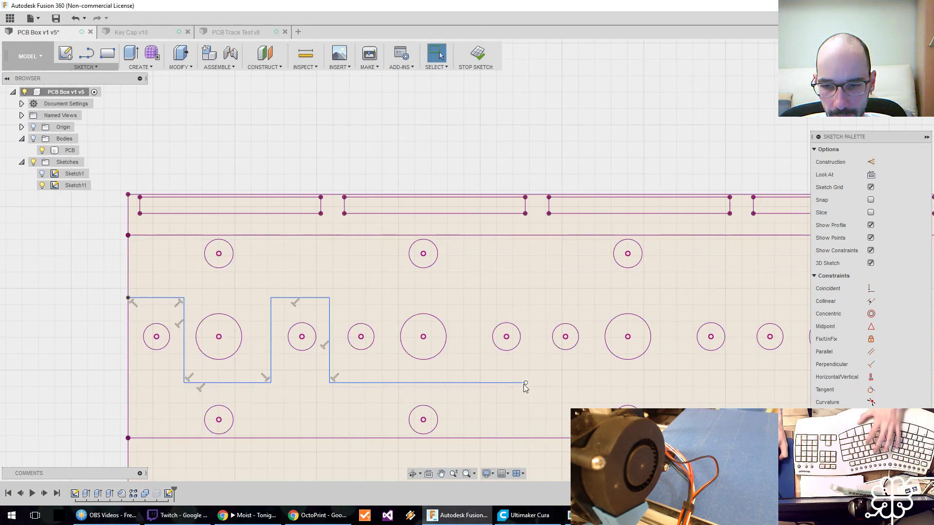
pyautogui.press('l')
pyautogui.click(525, 383)
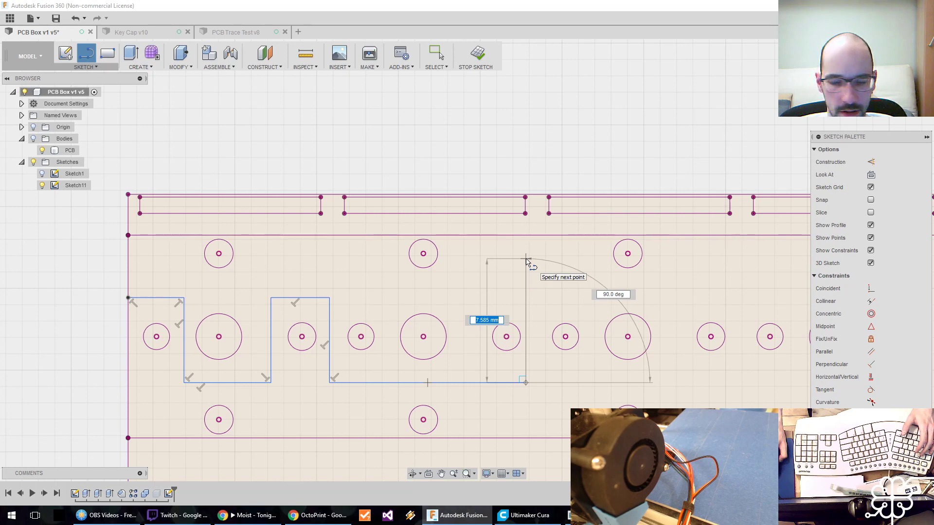
pyautogui.click(525, 228)
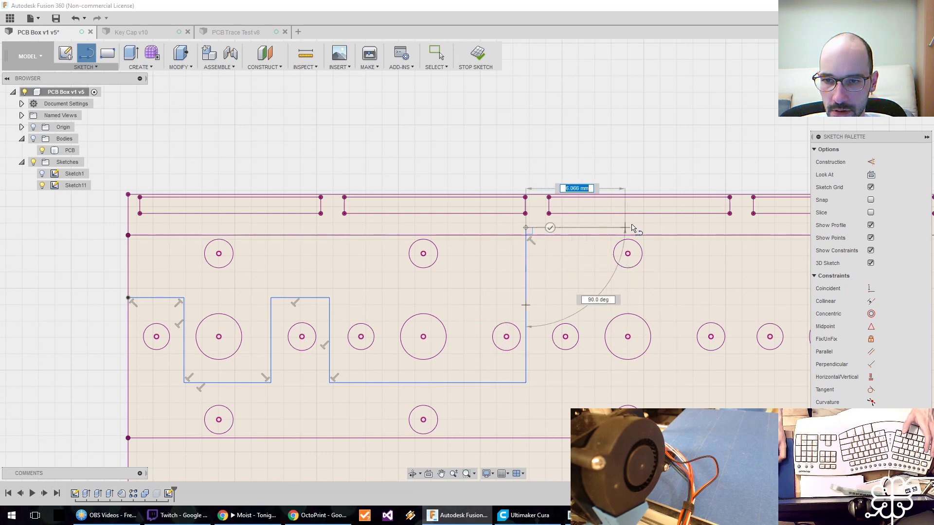
pyautogui.moveTo(674, 228); pyautogui.dragTo(266, 238, button='middle')
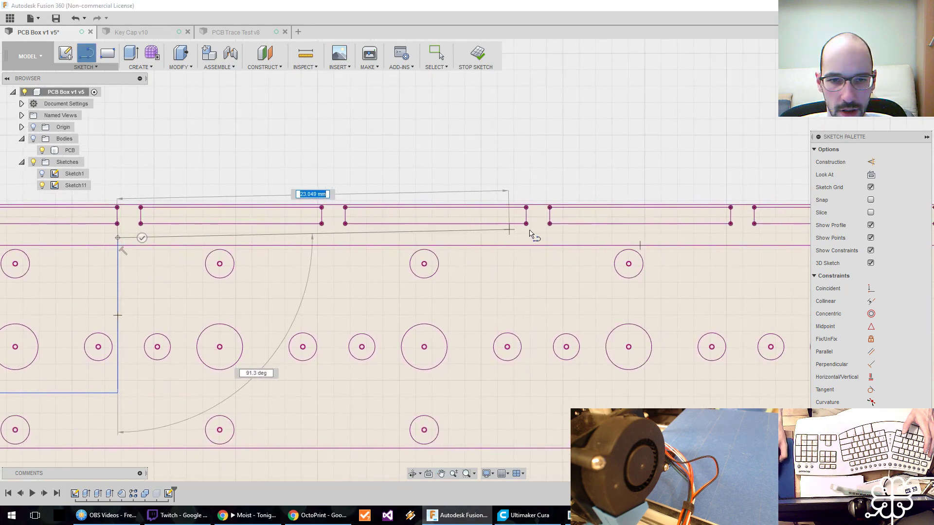
pyautogui.scroll(-5, 530, 233)
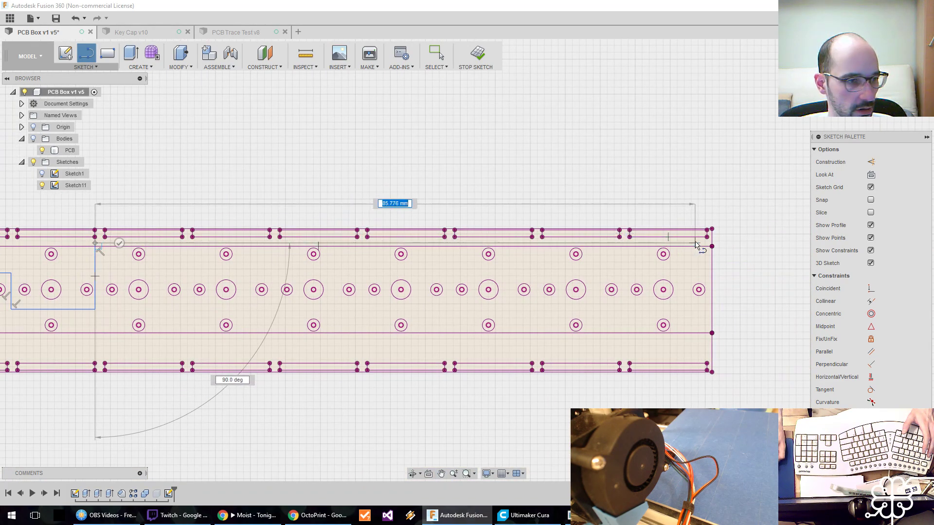
pyautogui.click(751, 243)
pyautogui.press('Escape')
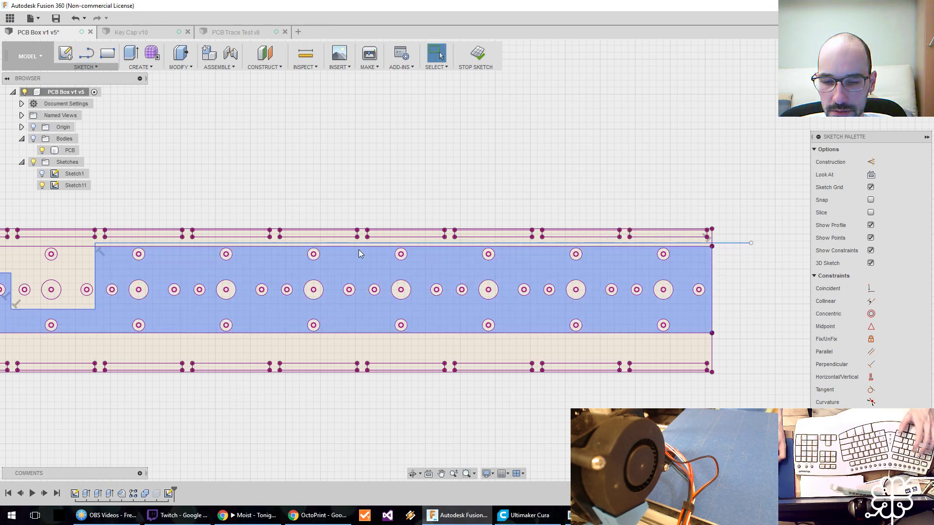
# Add a user parameter named GrooveW in mm with the expression 0.4.
pyautogui.scroll(5, 360, 253)
pyautogui.scroll(-1, 472, 256)
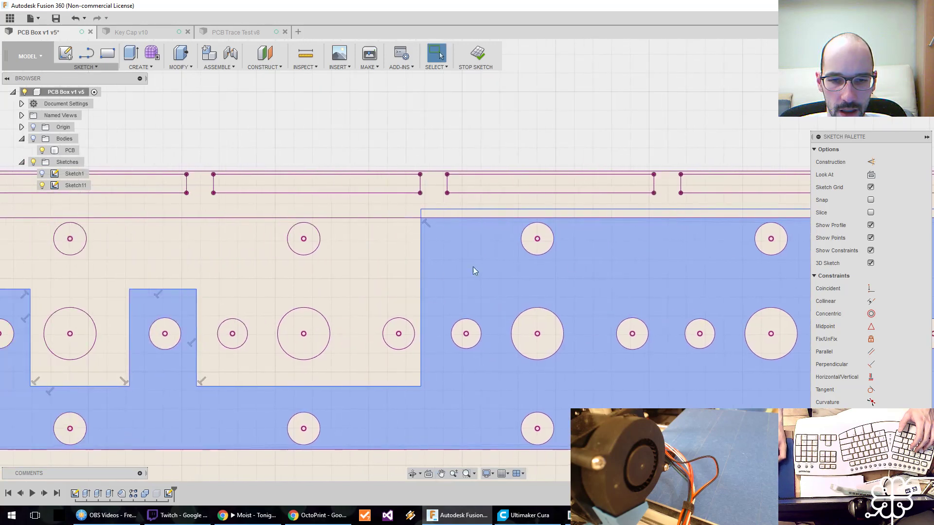
pyautogui.scroll(1, 457, 270)
pyautogui.scroll(-4, 441, 270)
pyautogui.scroll(1, 451, 273)
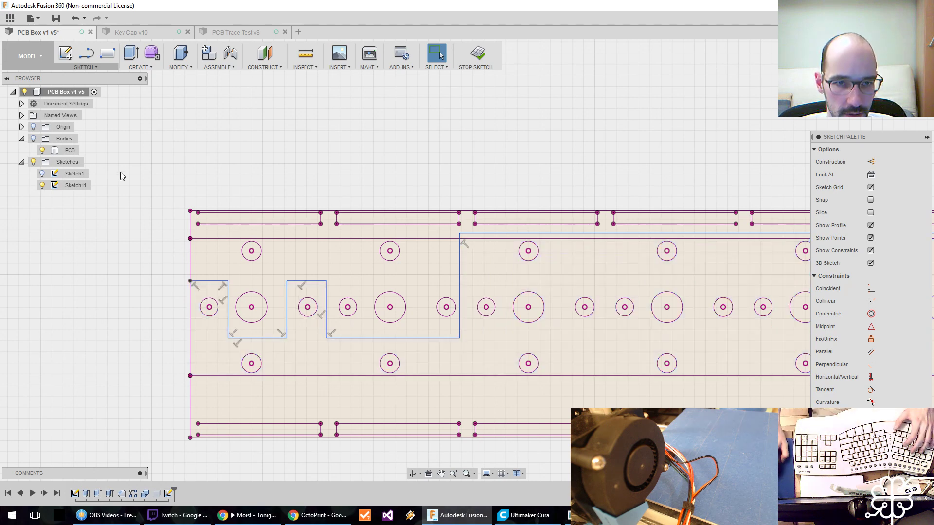
pyautogui.click(105, 69)
pyautogui.click(180, 66)
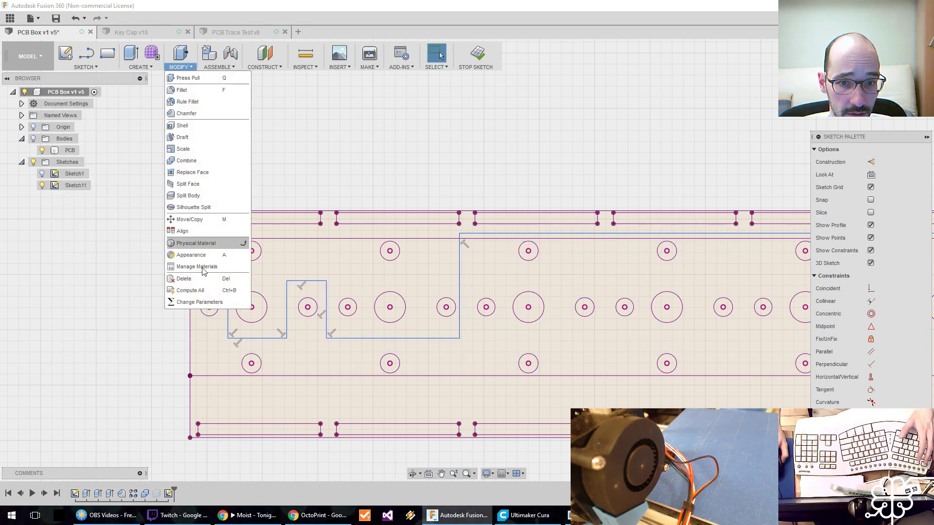
pyautogui.click(204, 303)
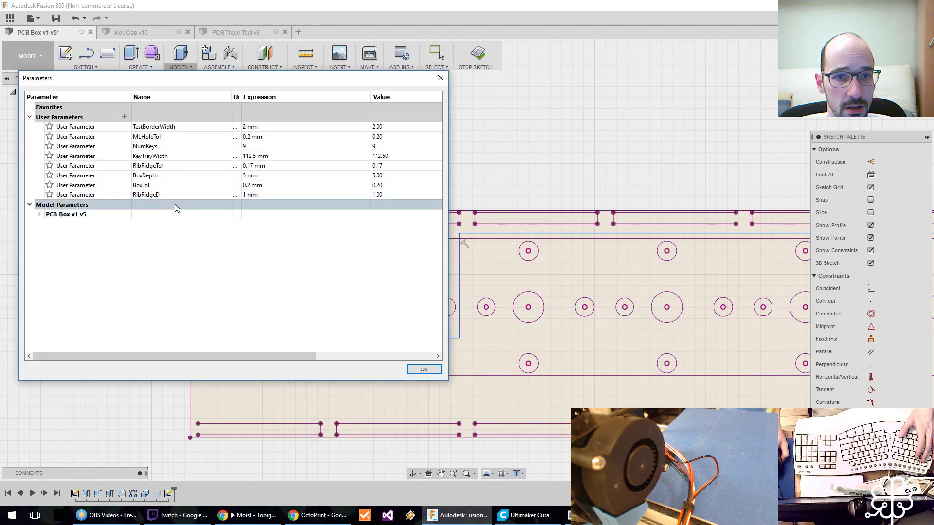
pyautogui.click(125, 116)
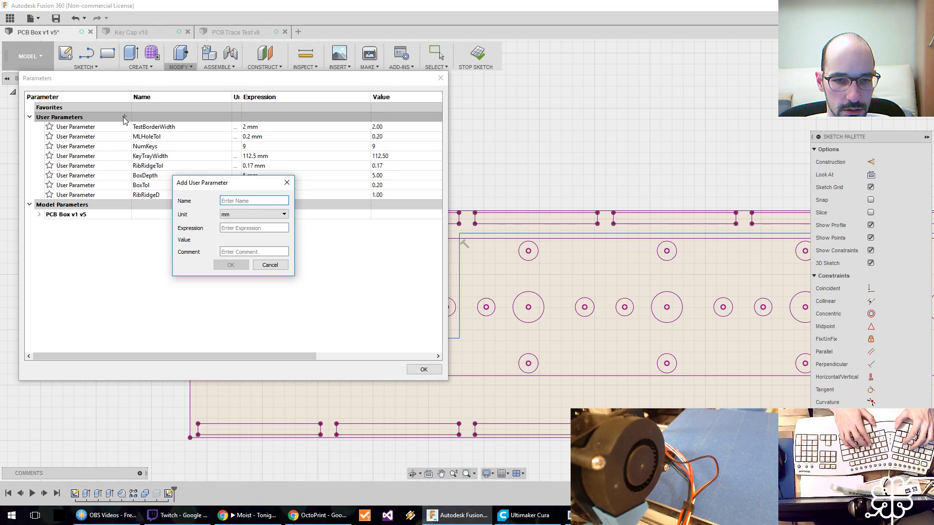
pyautogui.write('TGW')
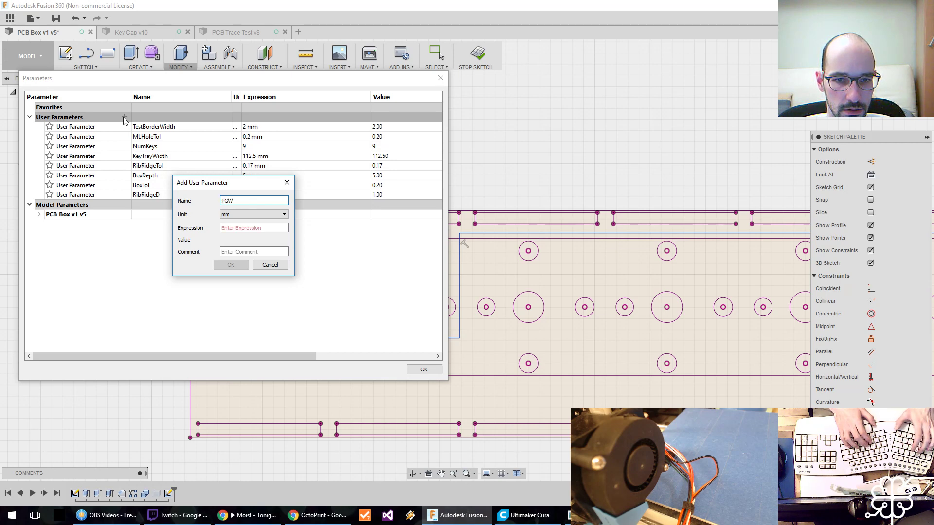
pyautogui.press('BackSpace')
pyautogui.press('BackSpace')
pyautogui.press('BackSpace')
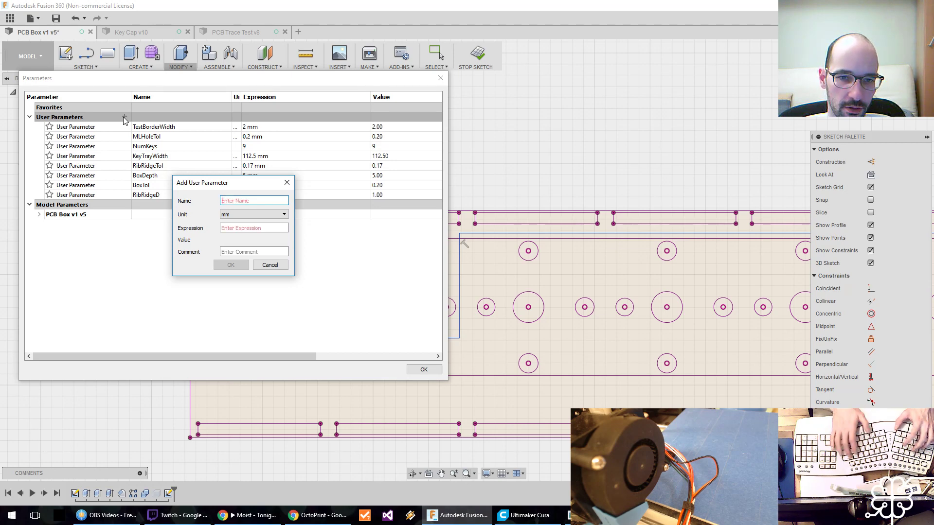
pyautogui.write('Groove')
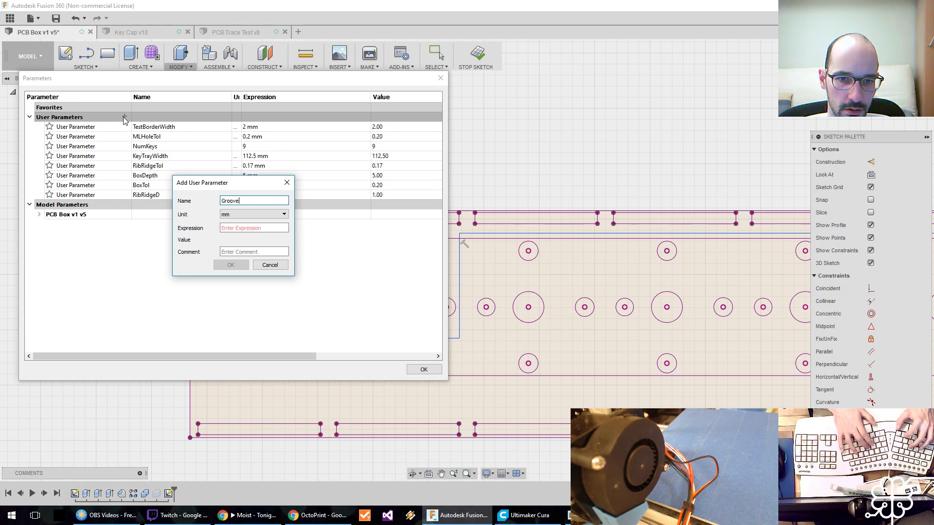
pyautogui.write('W')
pyautogui.press('Tab')
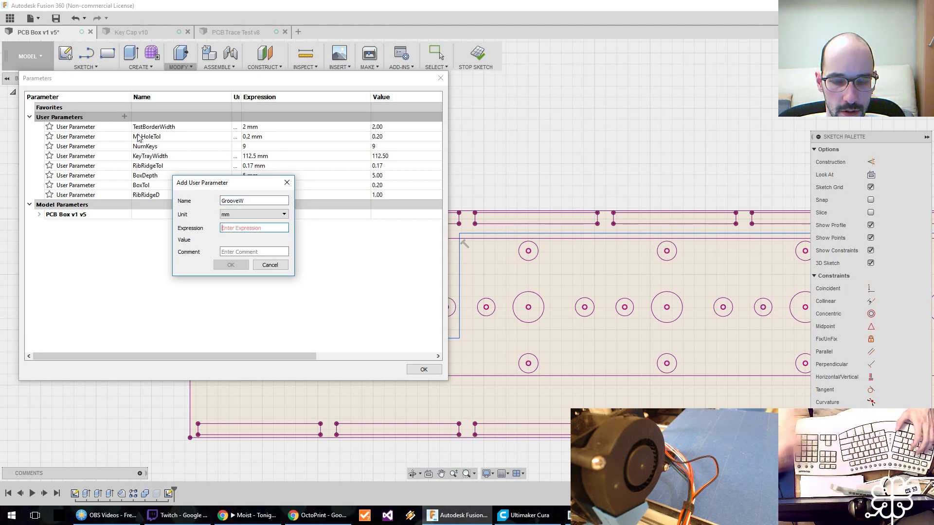
pyautogui.write('0.4')
pyautogui.press('Return')
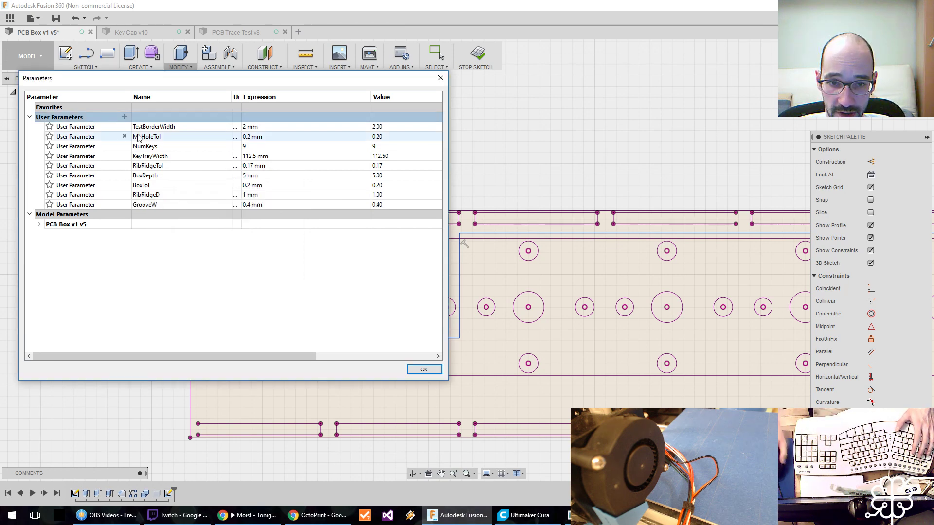
pyautogui.click(424, 369)
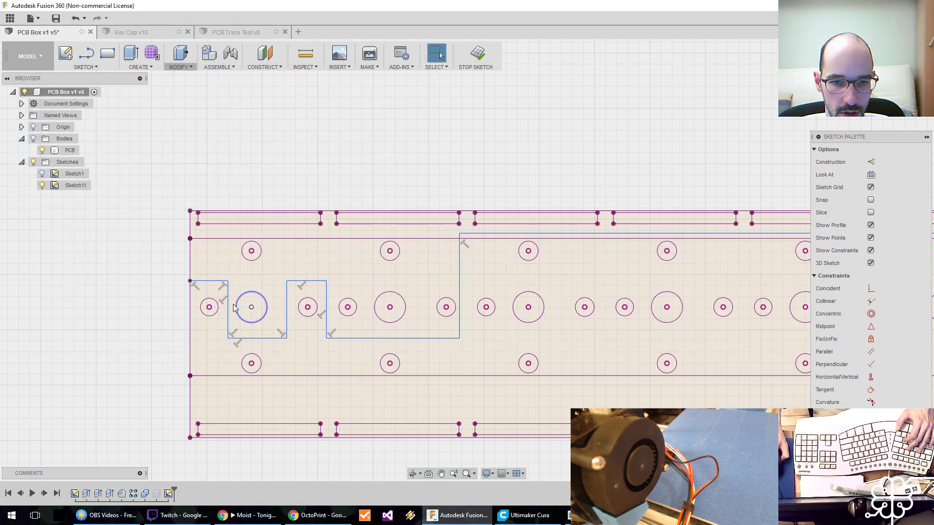
# Offset the whole stepped line chain toward its lower side by the GrooveW parameter.
pyautogui.click(86, 67)
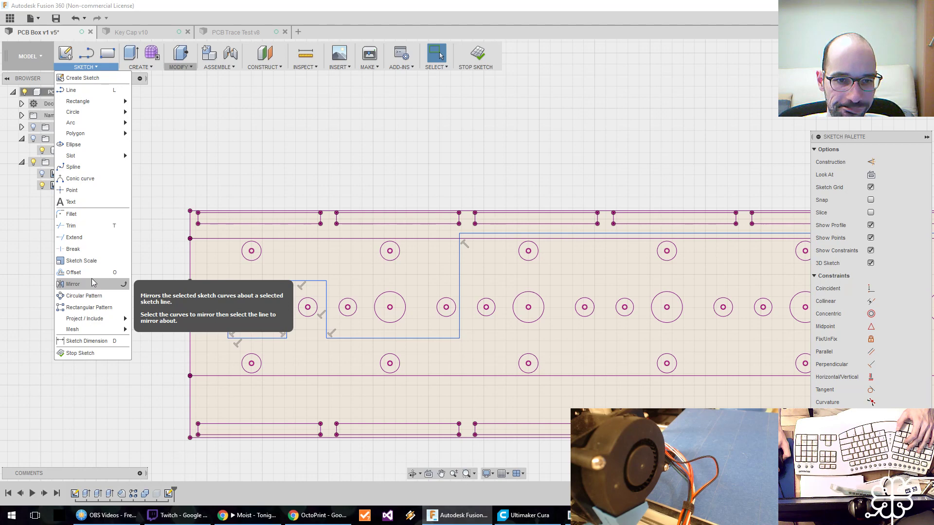
pyautogui.click(73, 273)
pyautogui.click(248, 339)
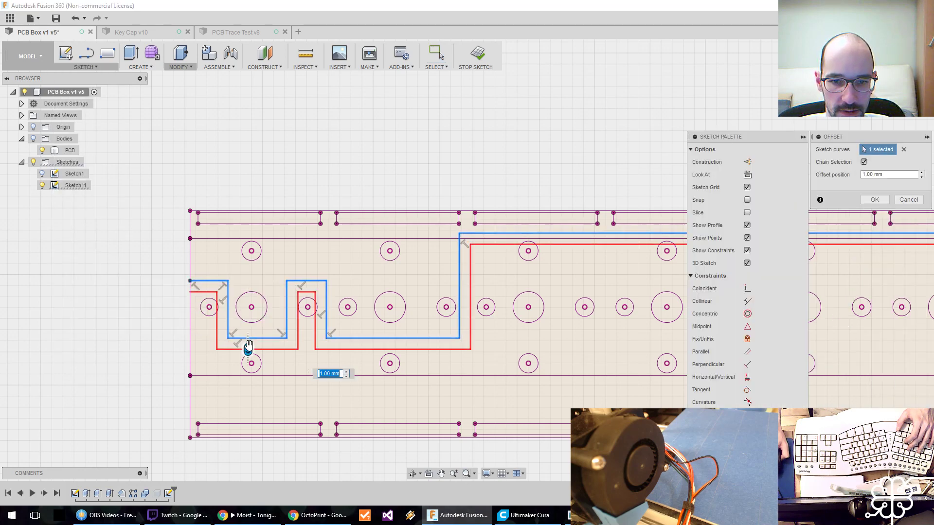
pyautogui.write('GrooveW')
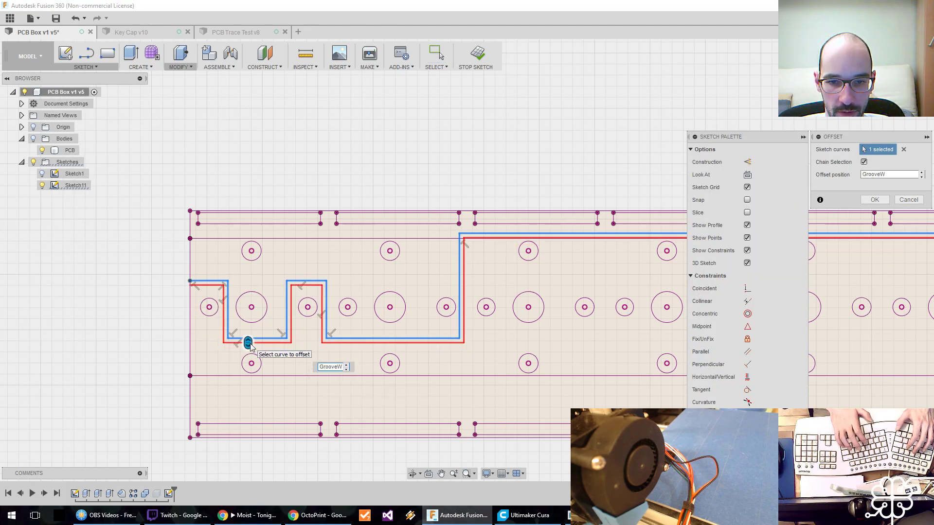
pyautogui.press('Return')
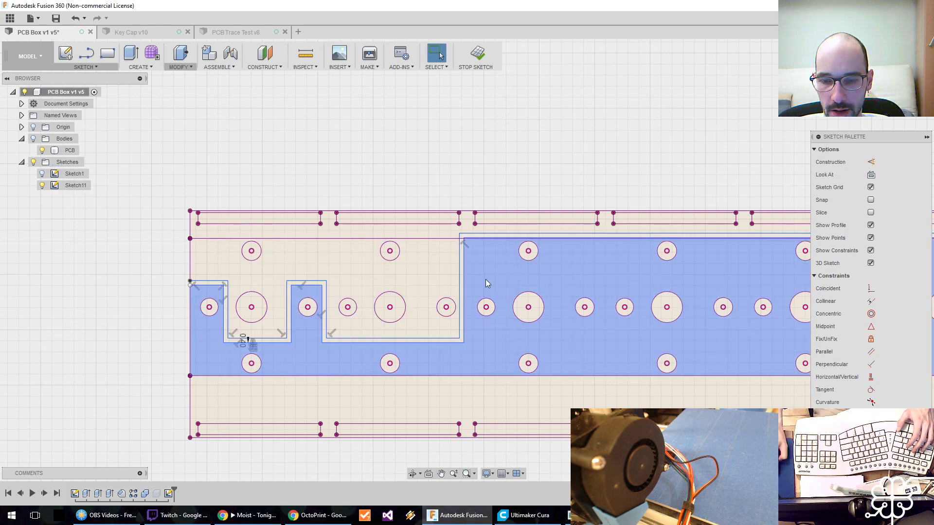
# Sketch a trial line across the third slot along the board's upper edge and undo it.
pyautogui.moveTo(486, 279); pyautogui.dragTo(346, 299, button='middle')
pyautogui.scroll(-3, 355, 298)
pyautogui.moveTo(466, 316)
pyautogui.mouseDown(button='middle')
pyautogui.moveTo(279, 331)
pyautogui.moveTo(491, 317)
pyautogui.mouseUp(button='middle')
pyautogui.scroll(4, 349, 294)
pyautogui.scroll(2, 366, 313)
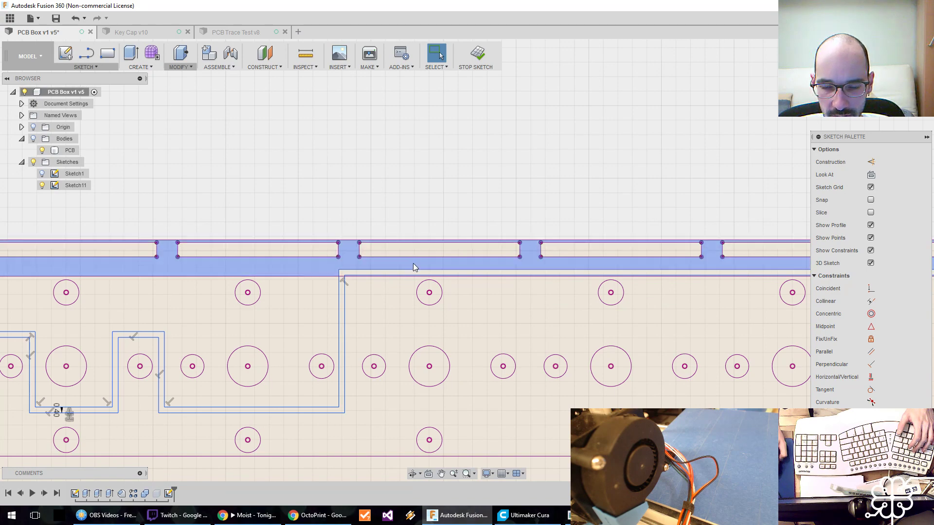
pyautogui.scroll(-3, 409, 261)
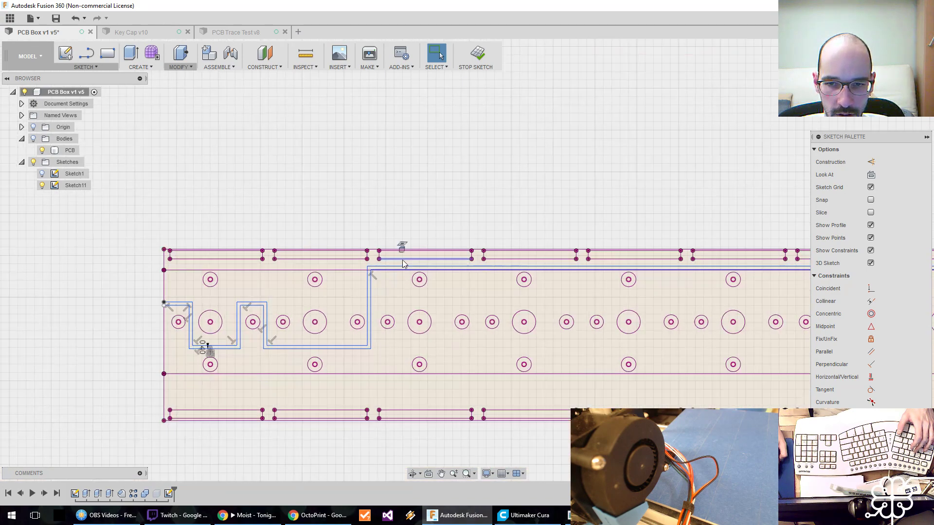
pyautogui.click(402, 259)
pyautogui.press('Delete')
pyautogui.press('l')
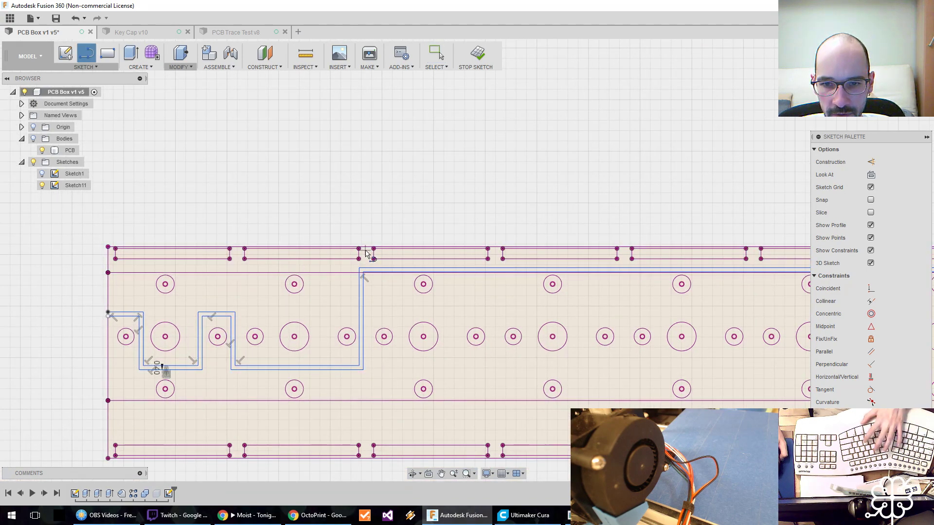
pyautogui.click(364, 252)
pyautogui.click(494, 253)
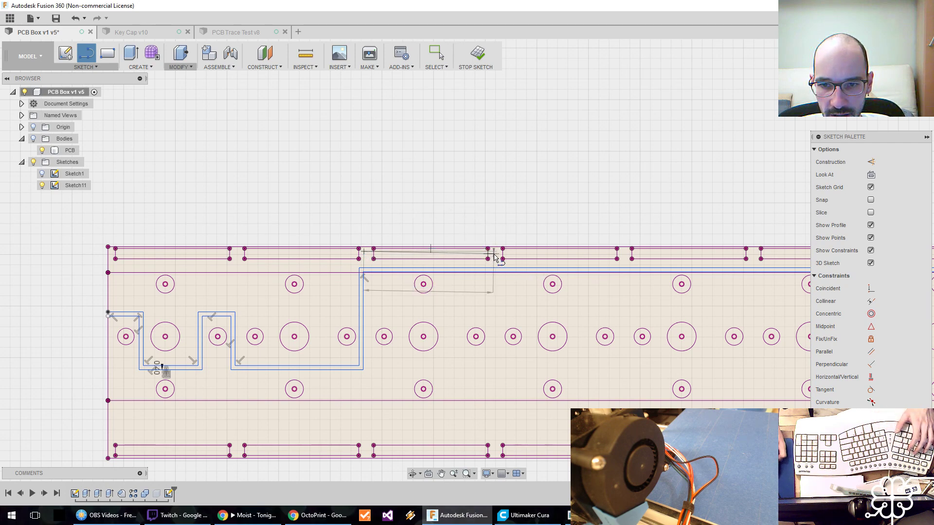
pyautogui.press('Escape')
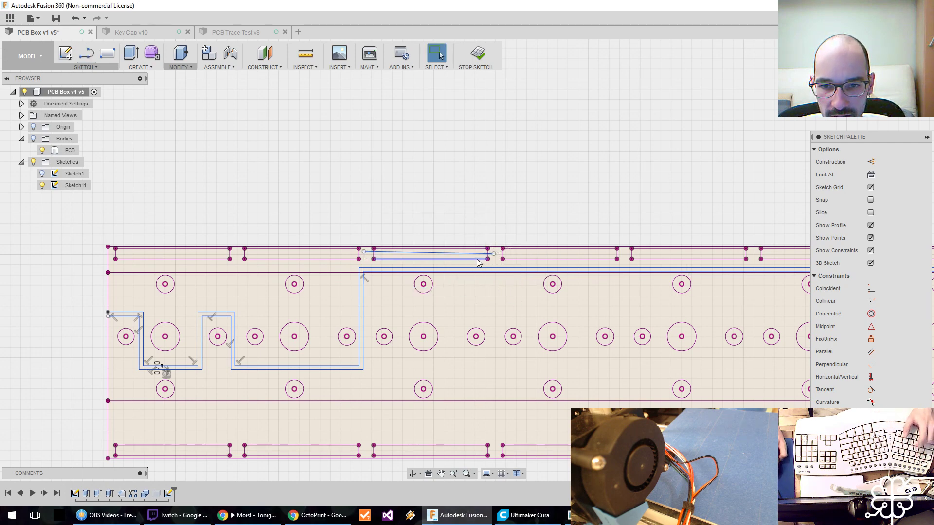
pyautogui.hotkey('ctrl', 'z')
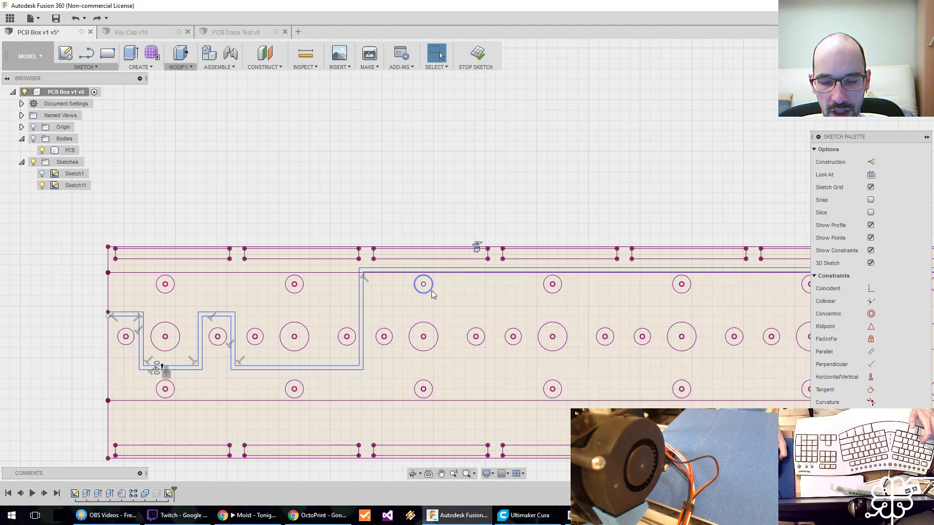
# Delete the projected inner edge of the first slot along the board's upper edge.
pyautogui.scroll(-3, 472, 295)
pyautogui.scroll(-1, 472, 295)
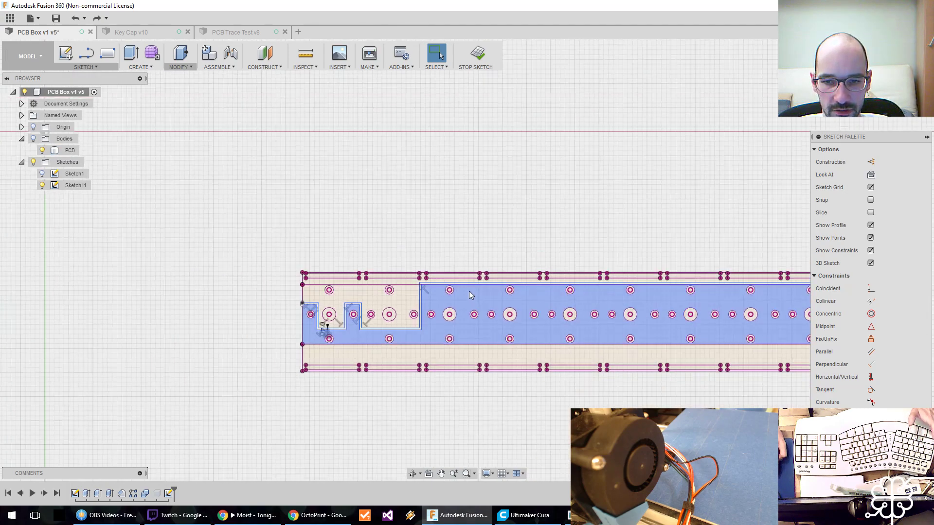
pyautogui.moveTo(543, 293); pyautogui.dragTo(406, 306, button='middle')
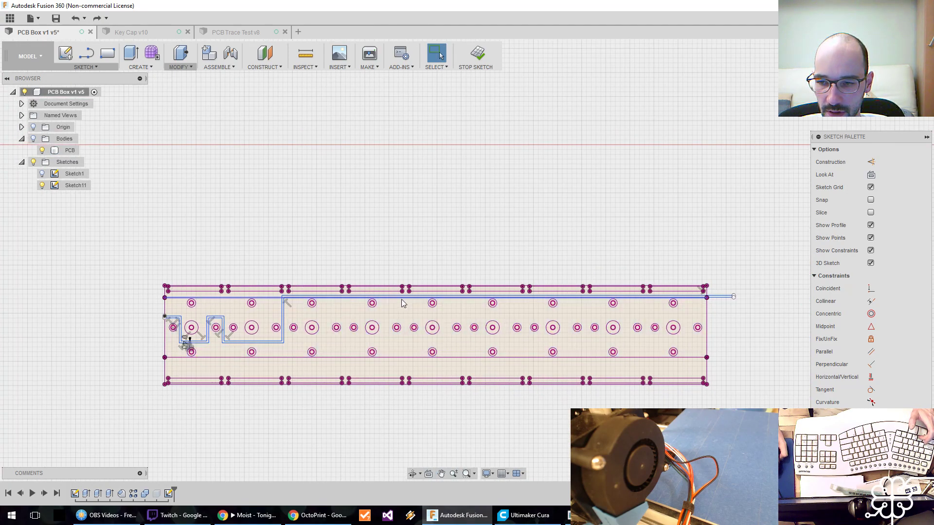
pyautogui.click(401, 297)
pyautogui.scroll(7, 332, 273)
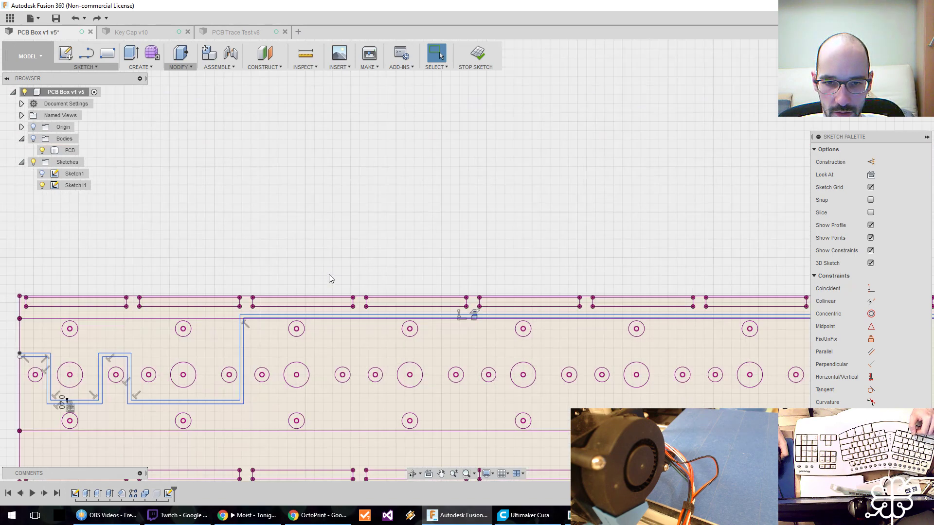
pyautogui.moveTo(330, 271); pyautogui.dragTo(464, 202, button='middle')
pyautogui.scroll(-1, 463, 202)
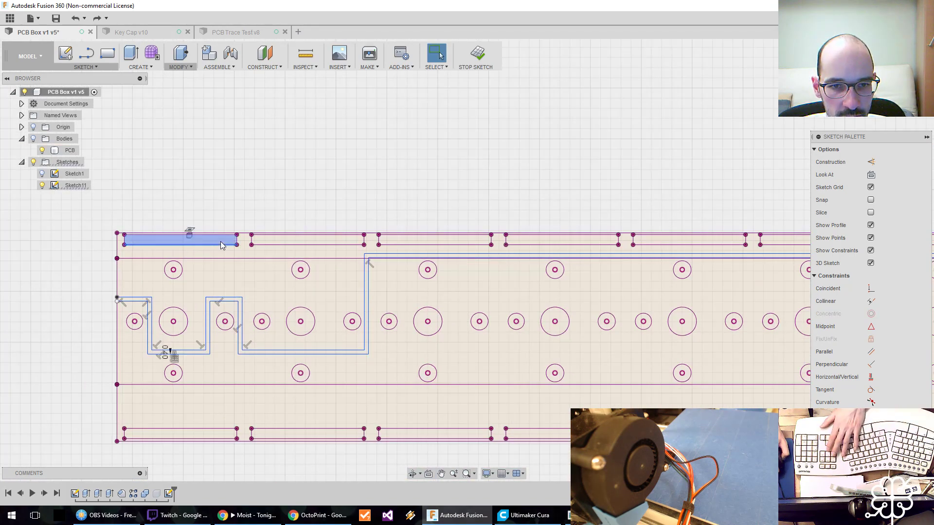
pyautogui.press('Delete')
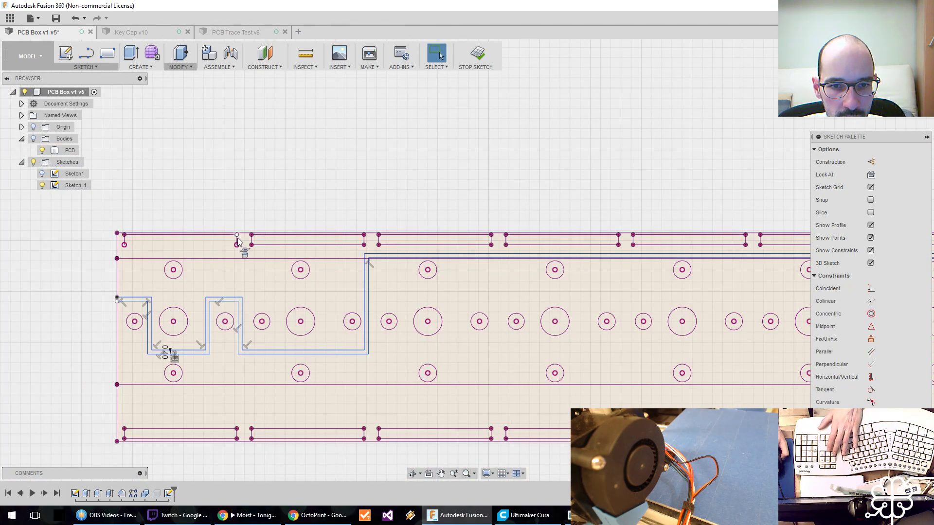
# Undo the slot edge deletion and the GrooveW offset of the stepped line.
pyautogui.hotkey('ctrl', 'z')
pyautogui.hotkey('ctrl', 'z')
pyautogui.hotkey('ctrl', 'z')
pyautogui.hotkey('ctrl', 'z')
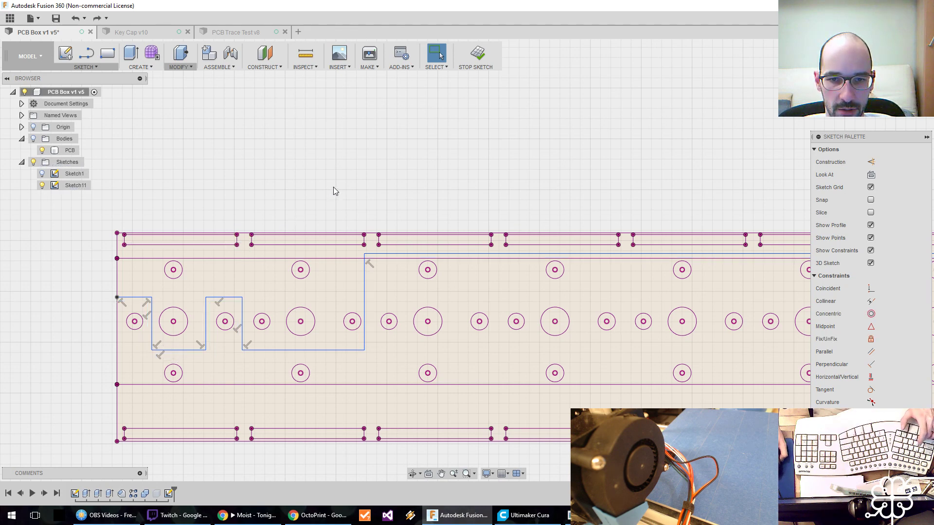
# Undo the stepped line and the projected board geometry, keeping only the projected holes and the two long inner edges.
pyautogui.hotkey('ctrl', 'z')
pyautogui.hotkey('ctrl', 'z')
pyautogui.hotkey('ctrl', 'z')
pyautogui.hotkey('ctrl', 'z')
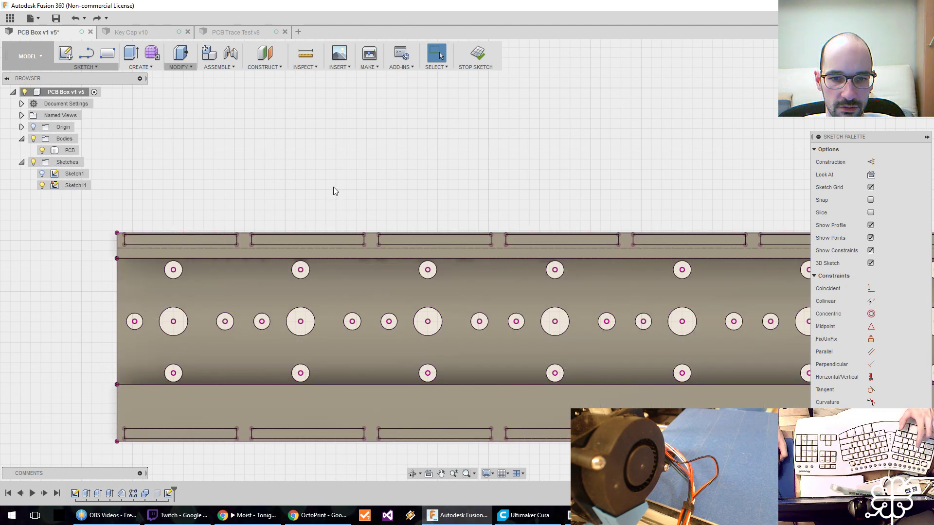
pyautogui.hotkey('ctrl', 'z')
pyautogui.hotkey('ctrl', 'z')
pyautogui.hotkey('ctrl', 'z')
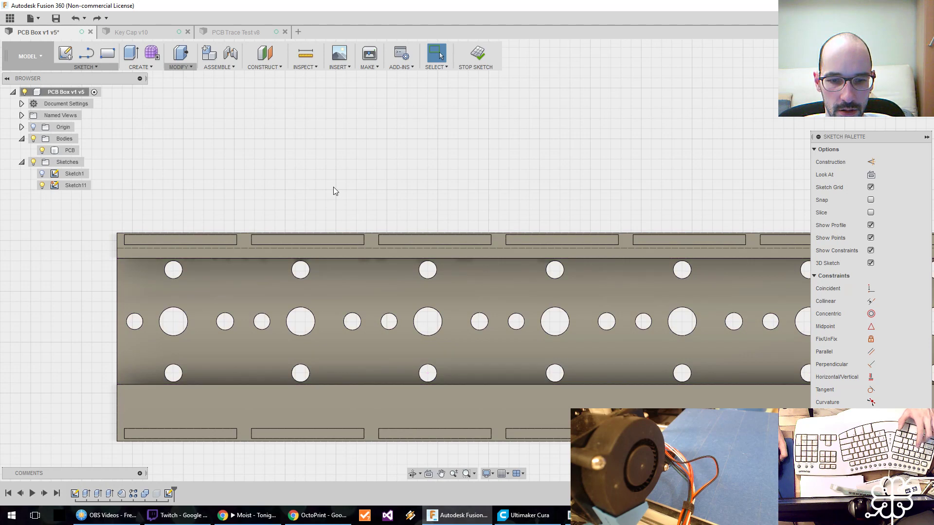
pyautogui.hotkey('ctrl', 'y')
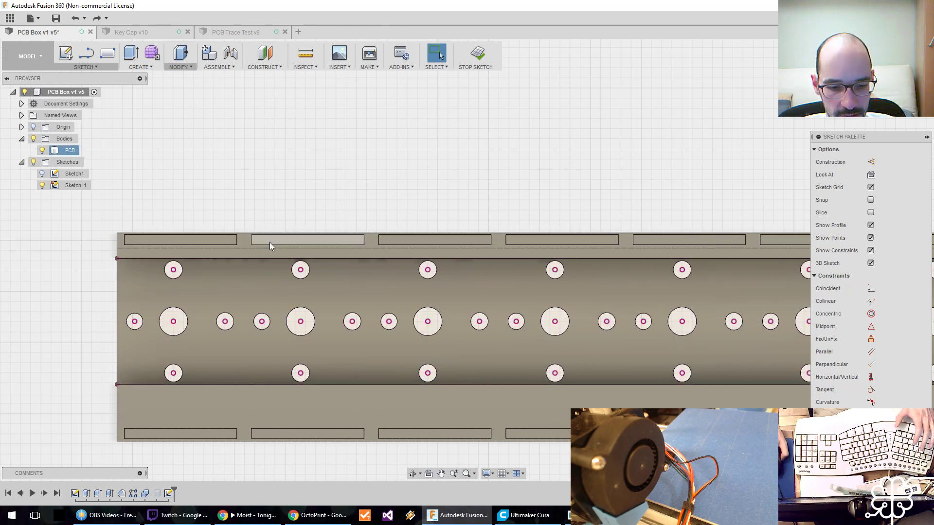
# Project the PCB's outer boundary edges into Sketch11 without the slot outlines, and hide the bodies.
pyautogui.press('p')
pyautogui.click(124, 241)
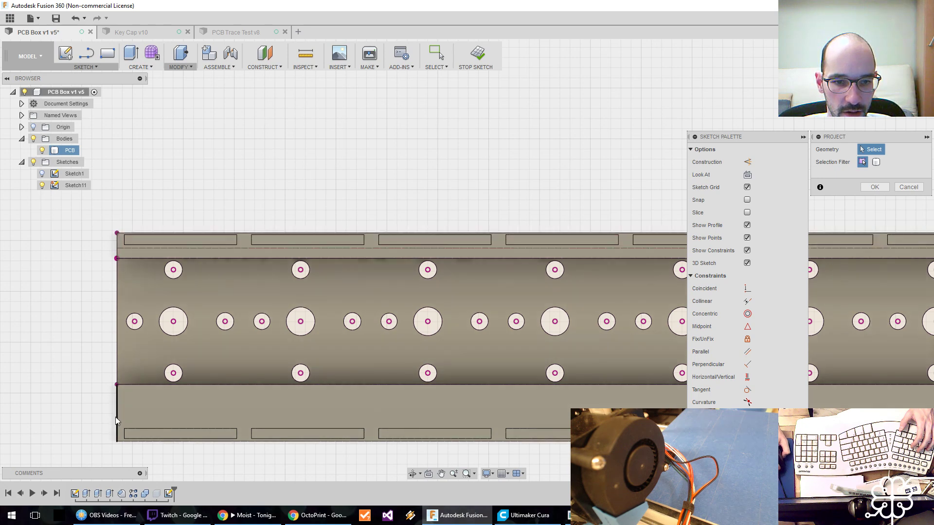
pyautogui.click(135, 441)
pyautogui.moveTo(663, 364); pyautogui.dragTo(106, 370, button='middle')
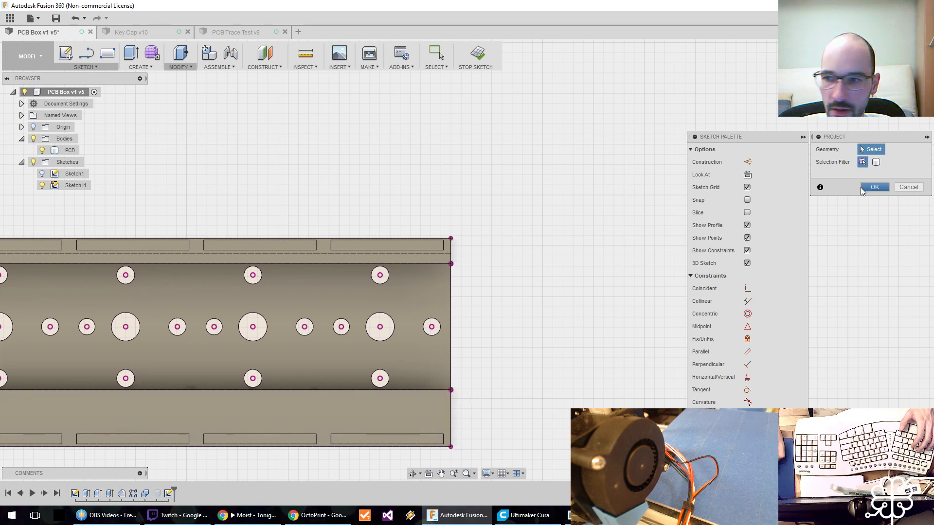
pyautogui.click(897, 190)
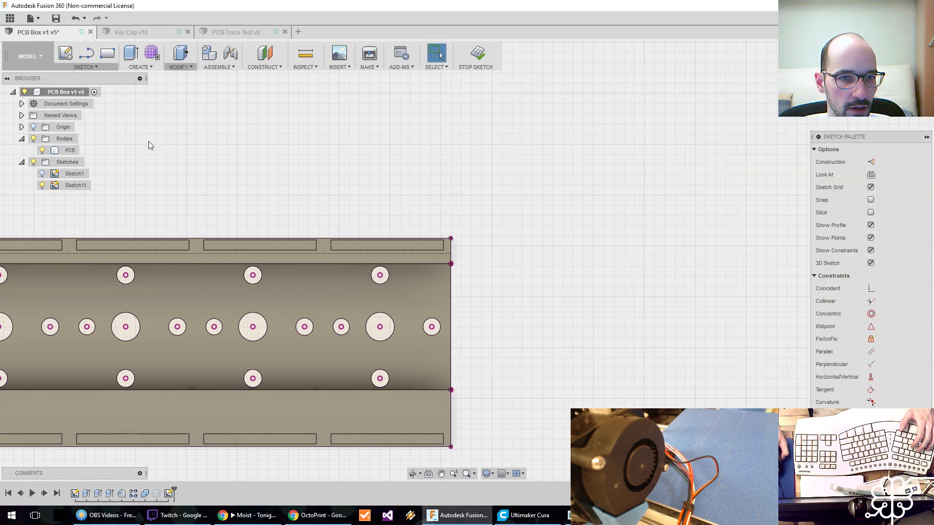
pyautogui.click(33, 139)
# Start a stepped line at the board's left edge, running over the first small hole, about 5 mm down, under the first large hole and back up.
pyautogui.scroll(-3, 399, 188)
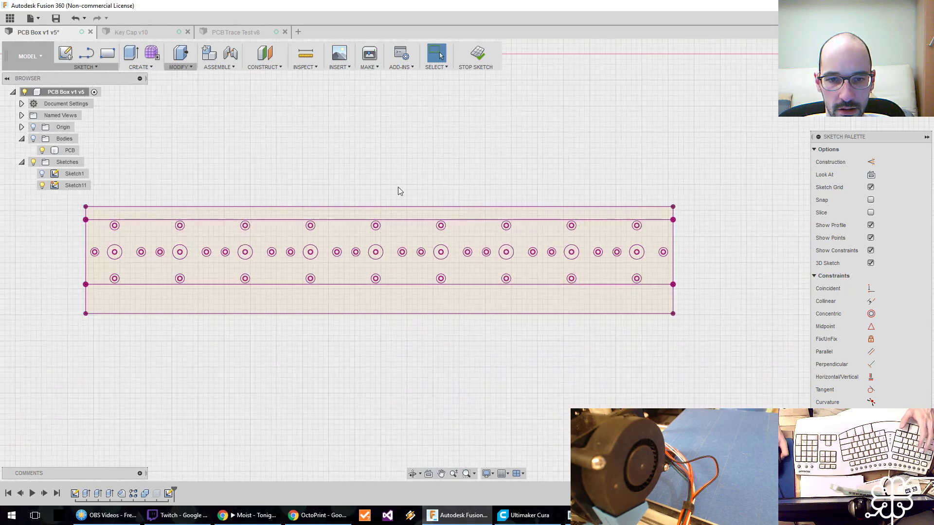
pyautogui.moveTo(398, 188); pyautogui.dragTo(337, 182, button='middle')
pyautogui.scroll(5, 337, 182)
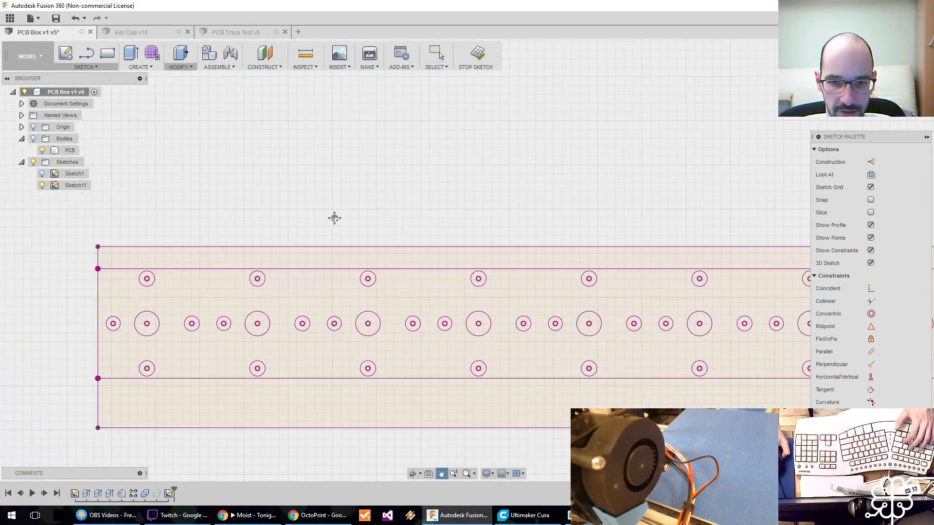
pyautogui.moveTo(292, 256); pyautogui.dragTo(221, 213, button='middle')
pyautogui.scroll(-1, 221, 213)
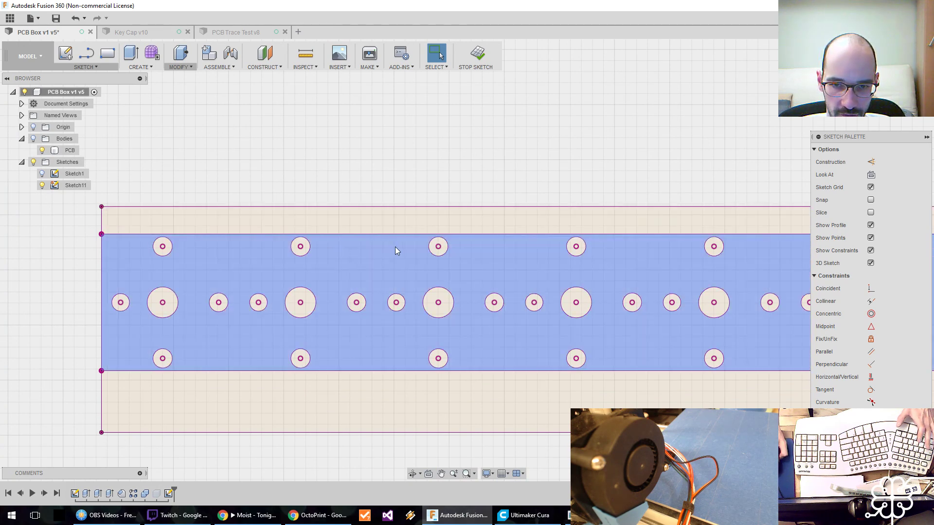
pyautogui.moveTo(362, 260); pyautogui.dragTo(452, 260, button='middle')
pyautogui.scroll(-1, 228, 258)
pyautogui.scroll(1, 233, 259)
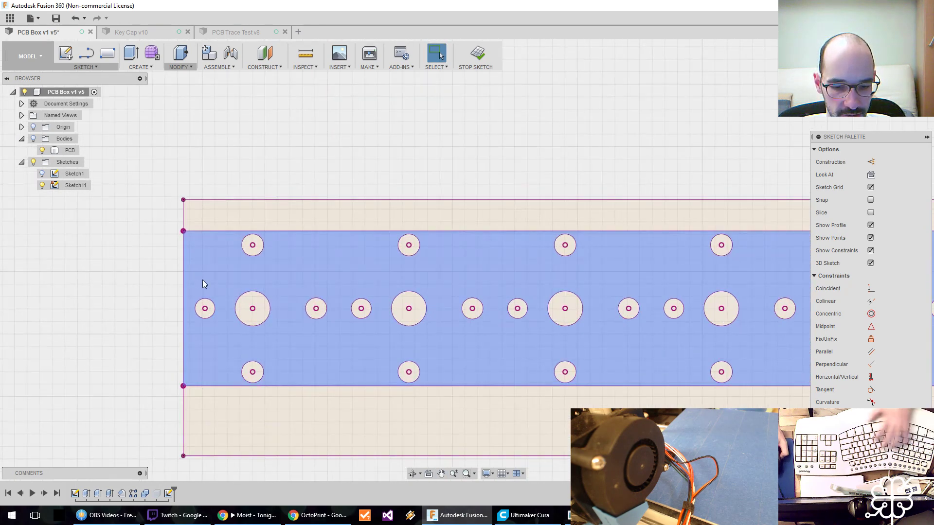
pyautogui.press('l')
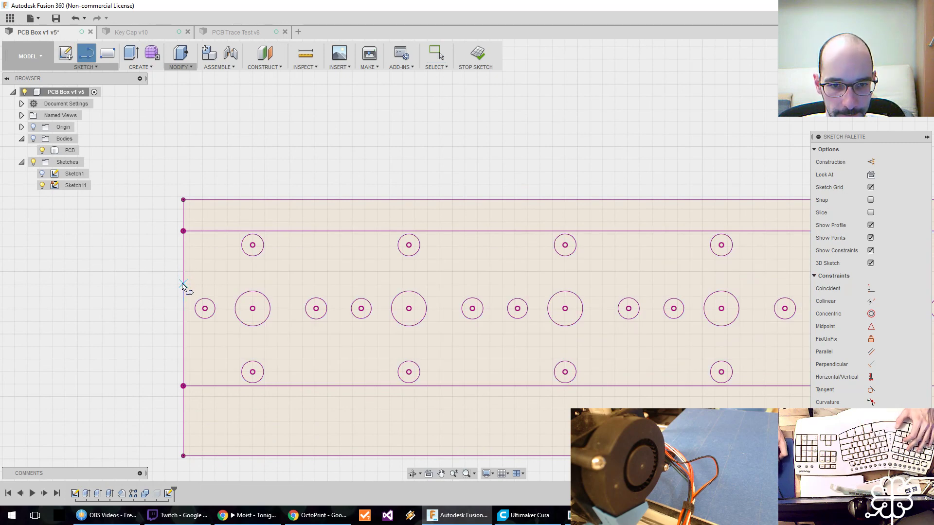
pyautogui.click(183, 284)
pyautogui.click(221, 283)
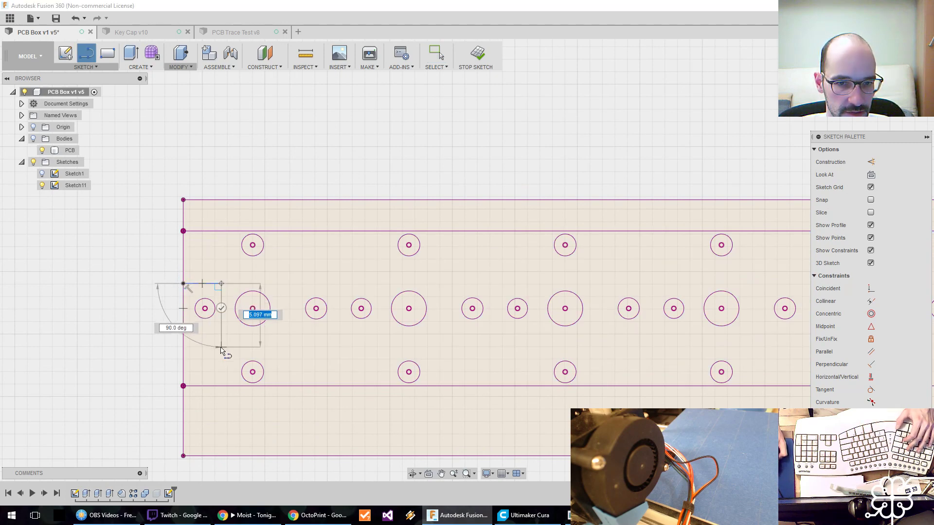
pyautogui.click(222, 346)
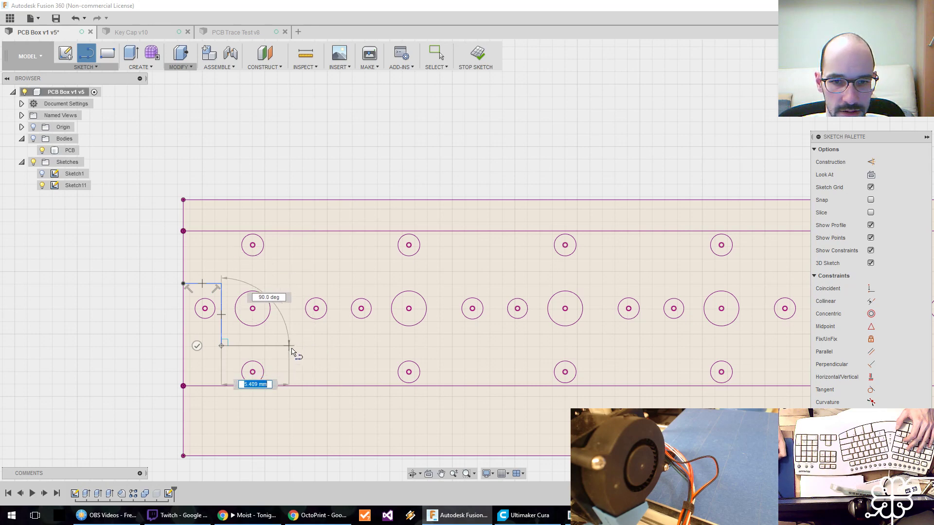
pyautogui.click(342, 346)
pyautogui.click(342, 283)
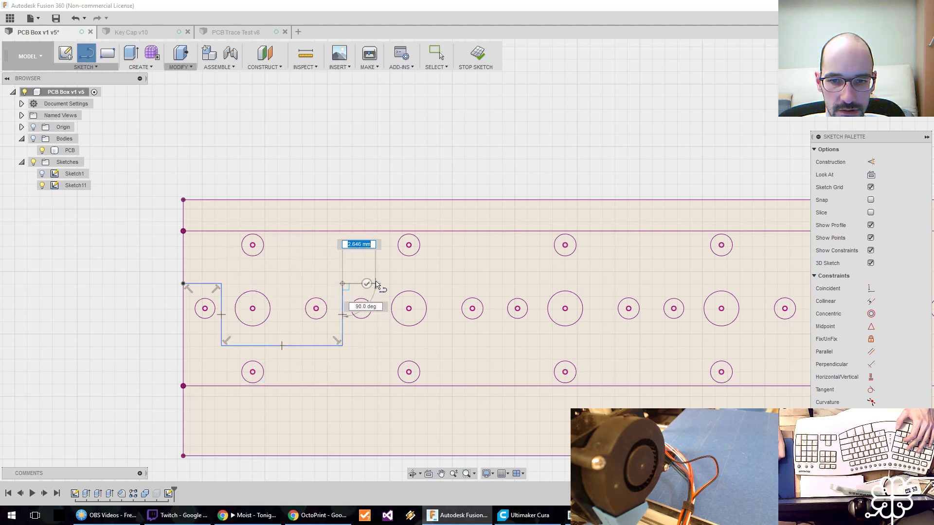
# Continue the stepped line over the third small hole, down and under the second large hole, ending about 9.8 mm up past the upper inner edge.
pyautogui.click(382, 284)
pyautogui.click(382, 346)
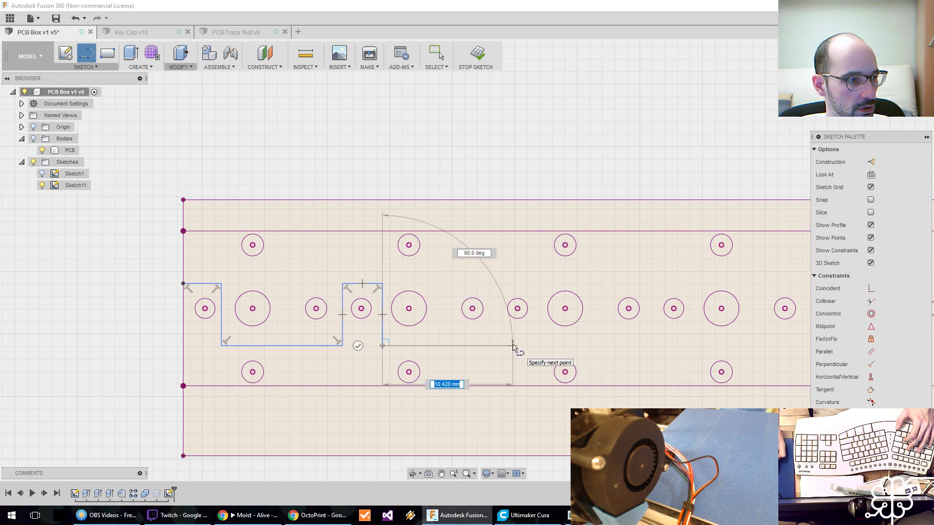
pyautogui.click(488, 346)
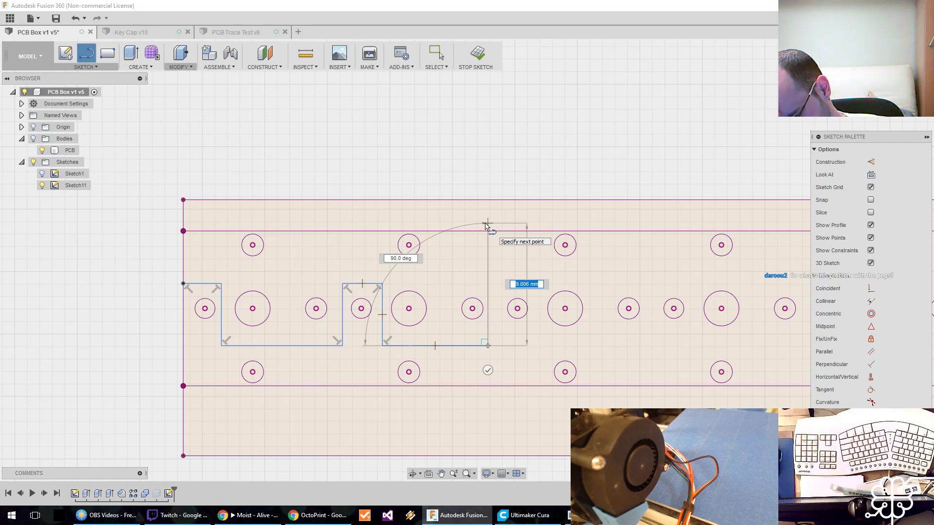
pyautogui.click(487, 224)
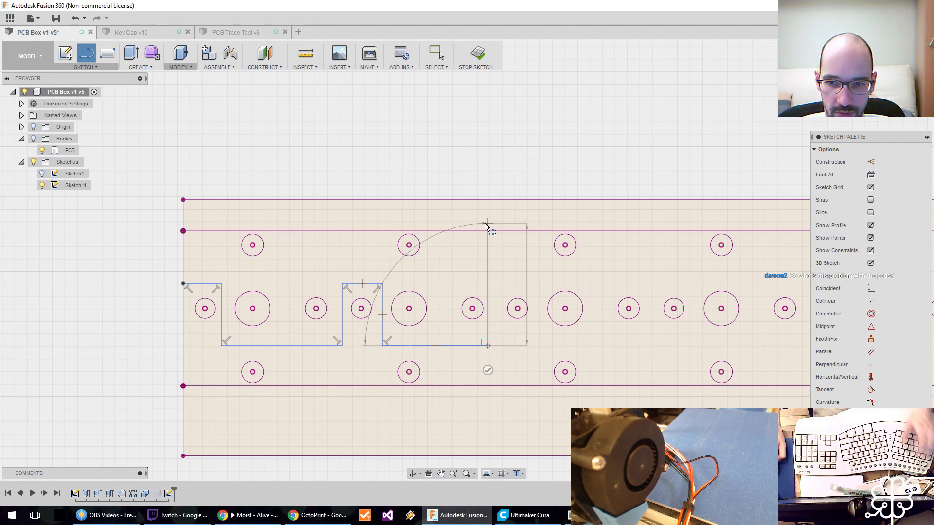
pyautogui.press('Escape')
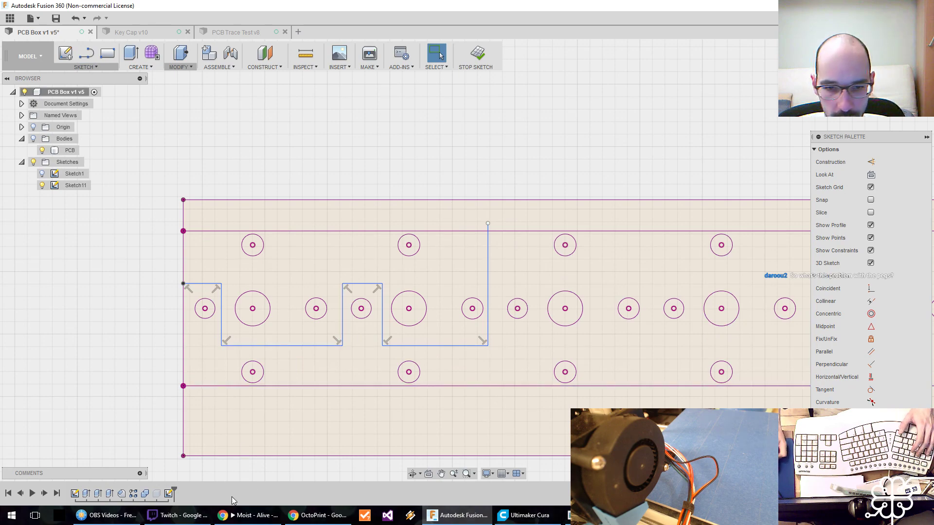
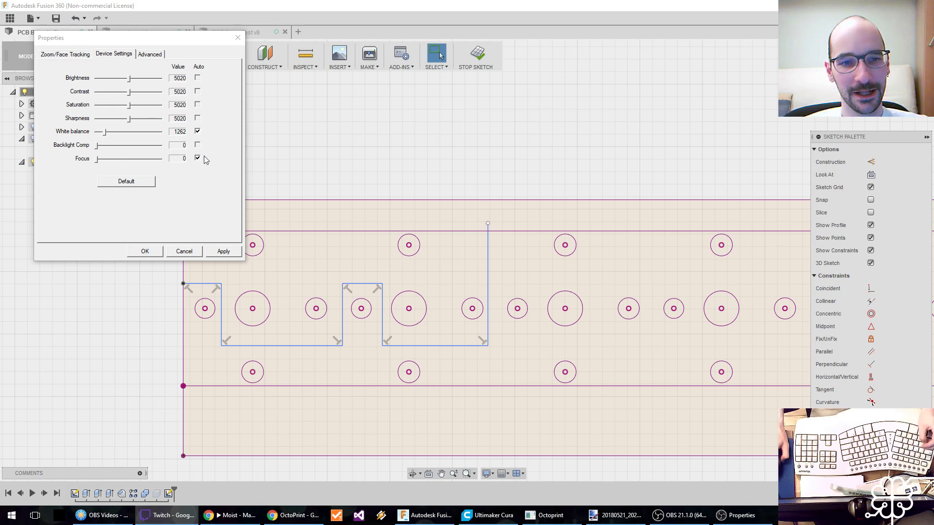
pyautogui.moveTo(162, 39); pyautogui.dragTo(0, 41)
pyautogui.click(317, 279)
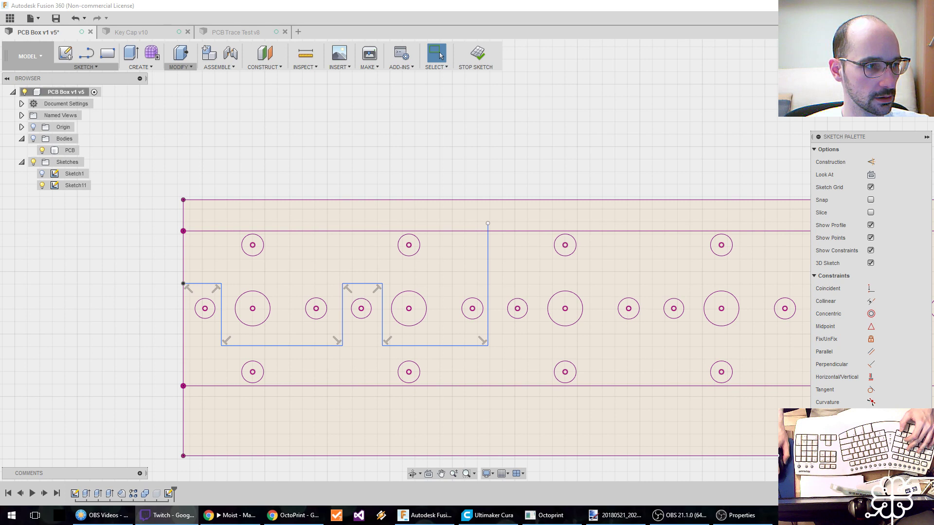
# Examine the full row of projected holes from the stepped line to the board's far end.
pyautogui.moveTo(413, 320); pyautogui.dragTo(281, 320, button='middle')
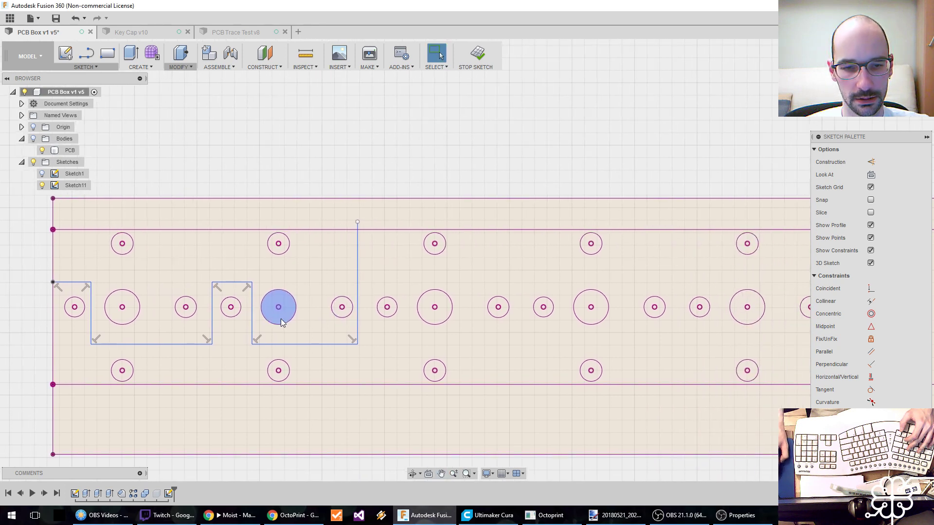
pyautogui.moveTo(392, 263)
pyautogui.mouseDown(button='middle')
pyautogui.moveTo(369, 276)
pyautogui.moveTo(391, 290)
pyautogui.moveTo(325, 300)
pyautogui.mouseUp(button='middle')
pyautogui.scroll(-4, 373, 275)
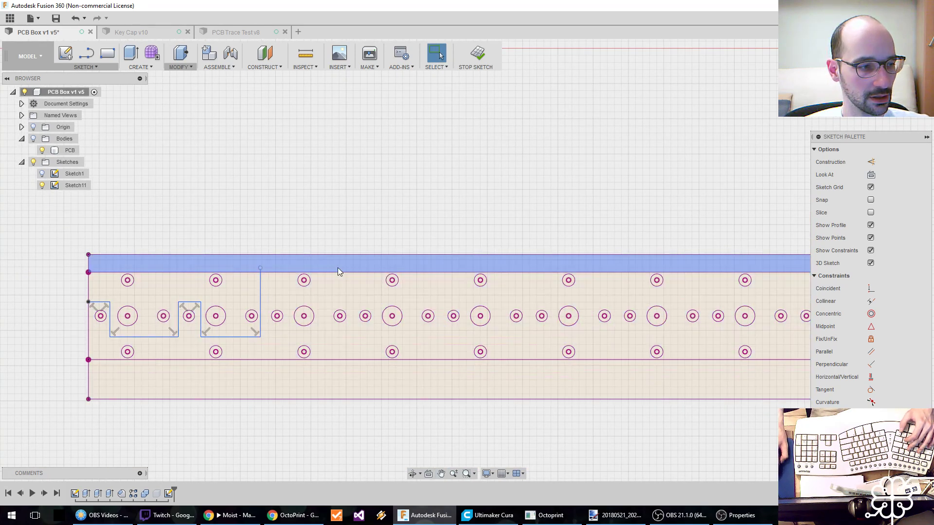
pyautogui.moveTo(381, 290); pyautogui.dragTo(330, 294, button='middle')
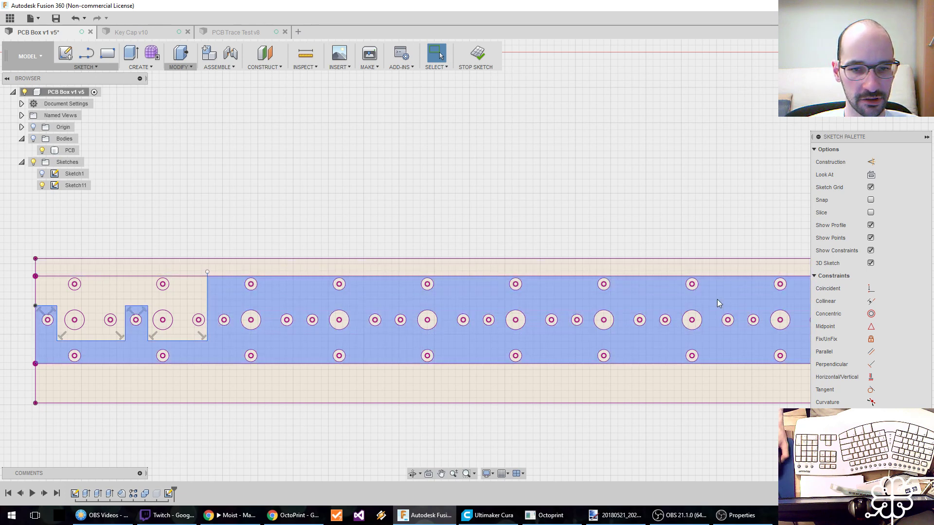
pyautogui.moveTo(789, 287); pyautogui.dragTo(463, 279, button='middle')
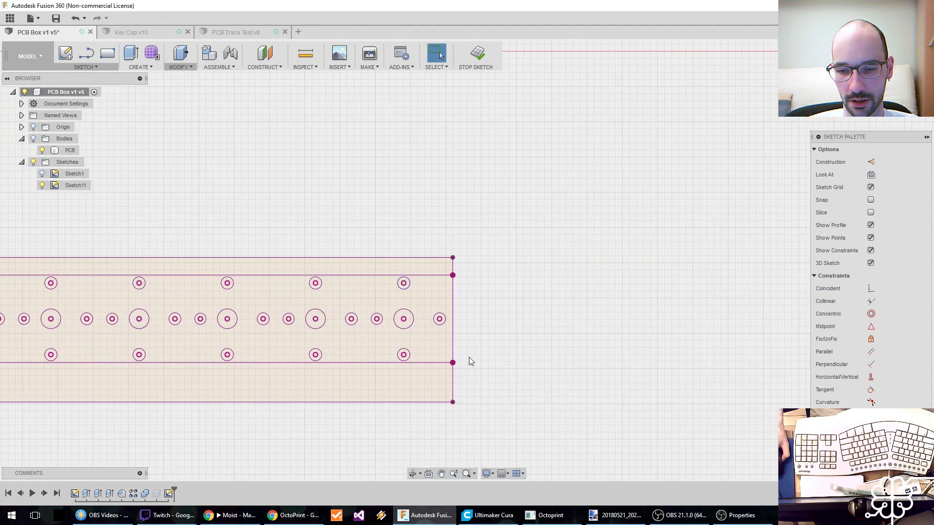
pyautogui.moveTo(258, 313); pyautogui.dragTo(797, 327, button='middle')
pyautogui.scroll(-1, 490, 316)
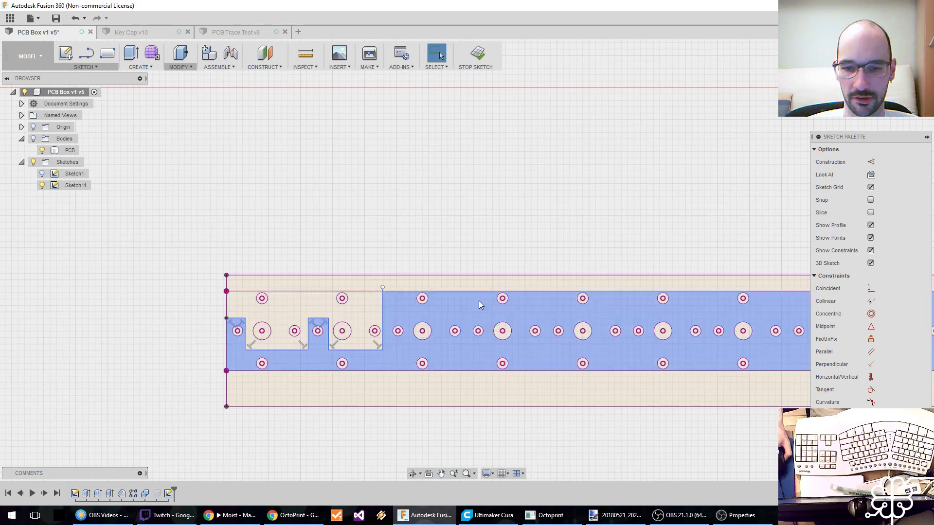
pyautogui.moveTo(555, 304); pyautogui.dragTo(368, 318, button='middle')
pyautogui.scroll(1, 366, 317)
pyautogui.scroll(-1, 368, 308)
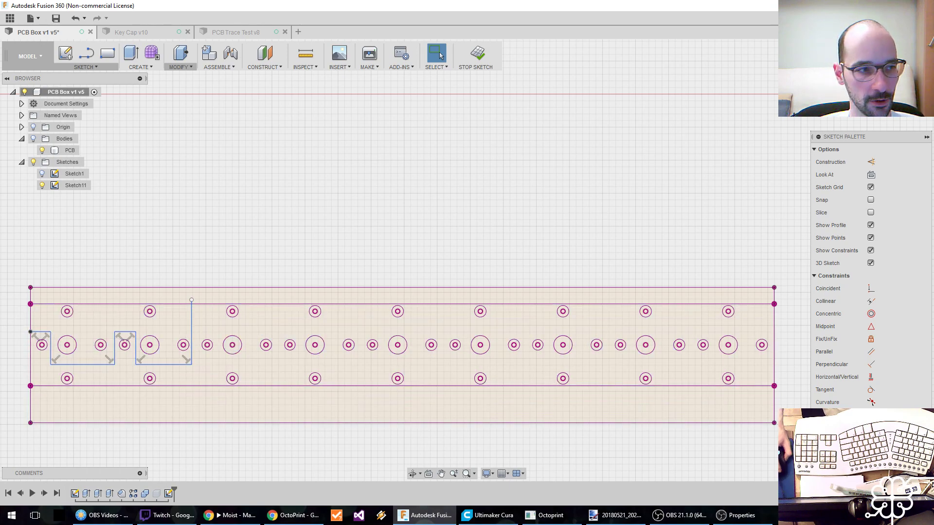
# Bring up the annotated trace photo in paint.net and move its window to the other monitor.
pyautogui.hotkey('alt', 'Tab')
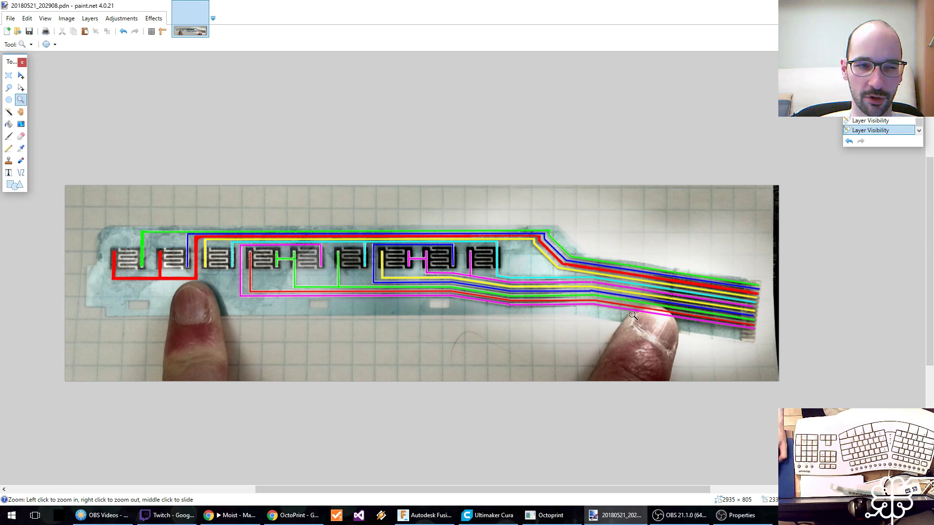
pyautogui.doubleClick(553, 4)
pyautogui.moveTo(537, 20); pyautogui.dragTo(0, 20)
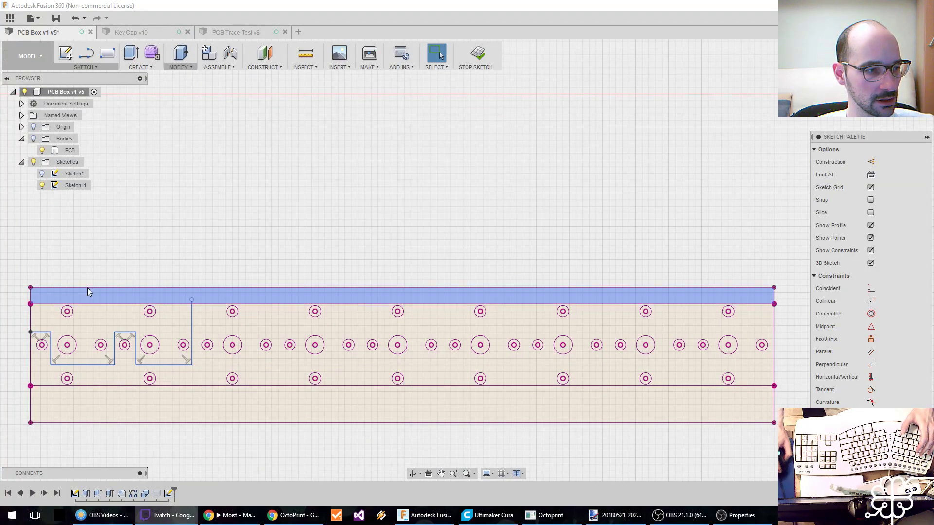
# Extend the stepped line horizontally from its upper end by about 98 mm, past the board's far end.
pyautogui.click(205, 300)
pyautogui.scroll(1, 202, 302)
pyautogui.scroll(-2, 202, 302)
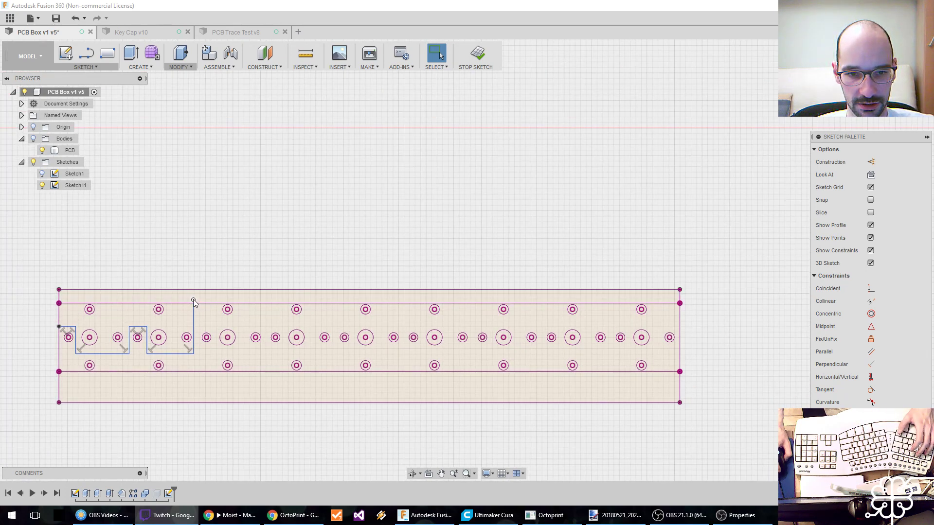
pyautogui.click(194, 299)
pyautogui.press('l')
pyautogui.click(193, 300)
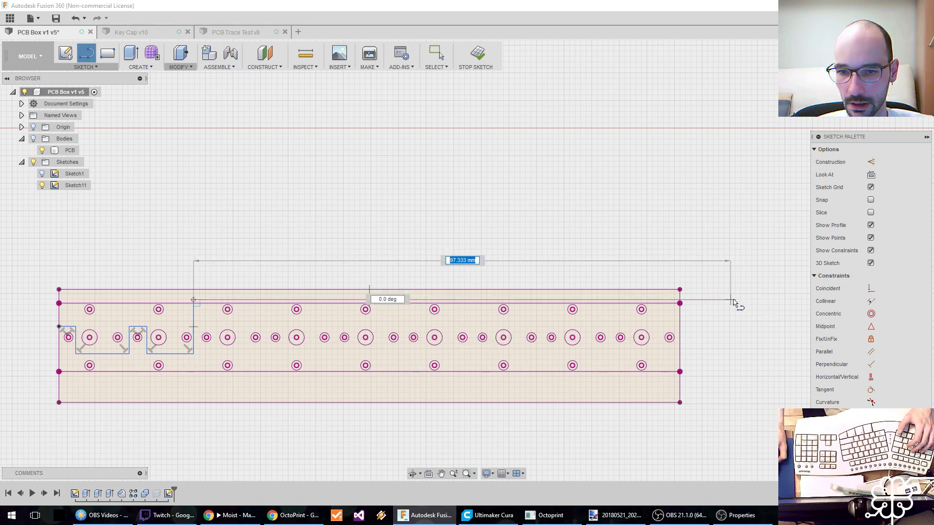
pyautogui.click(737, 300)
pyautogui.click(436, 54)
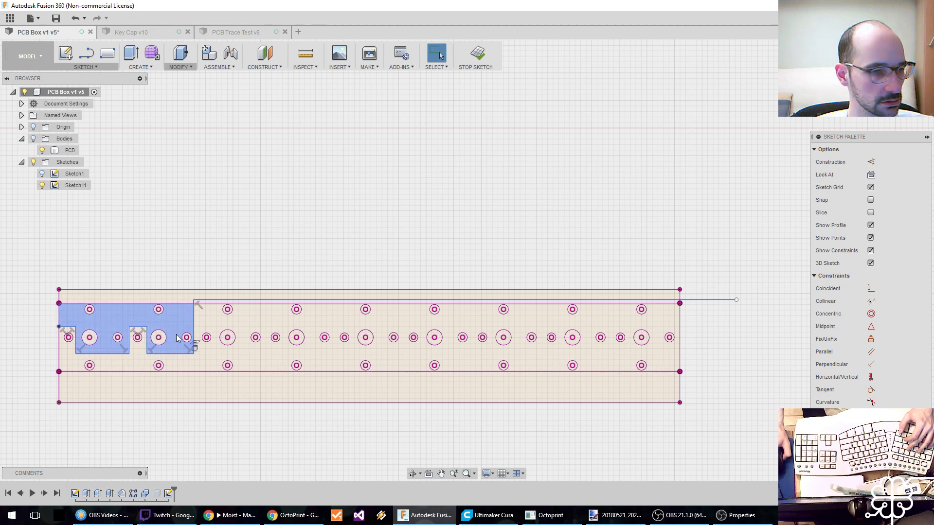
# Sketch a branch line from the first trace under the fourth small hole, up above it, and about 101 mm horizontally past the board's far end.
pyautogui.scroll(4, 187, 335)
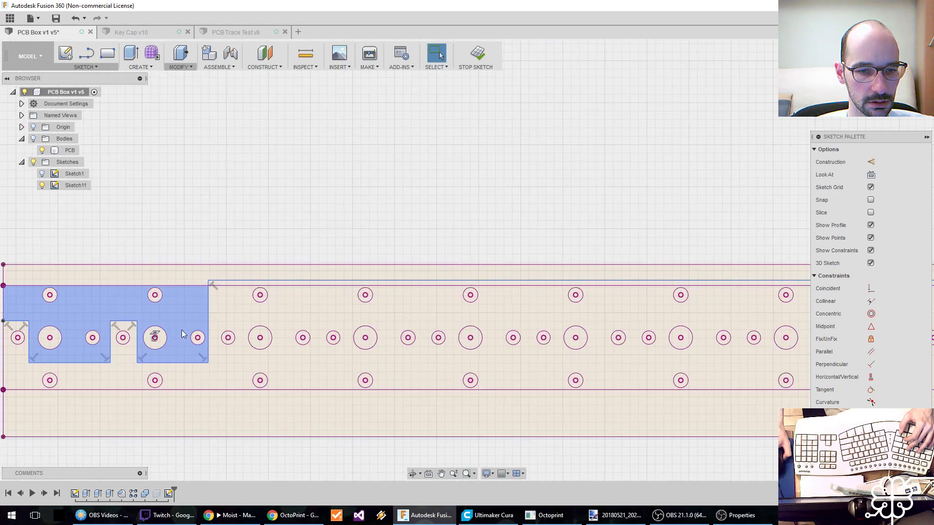
pyautogui.scroll(1, 194, 325)
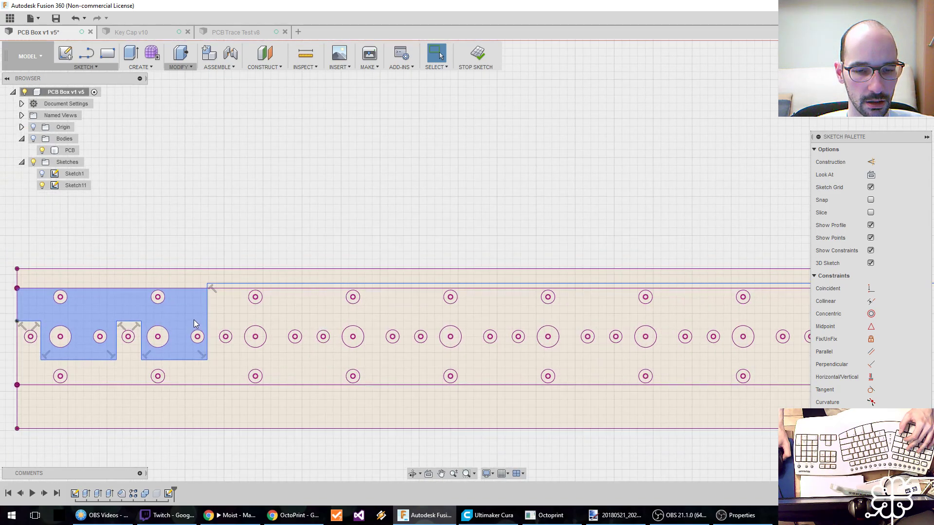
pyautogui.scroll(-1, 191, 317)
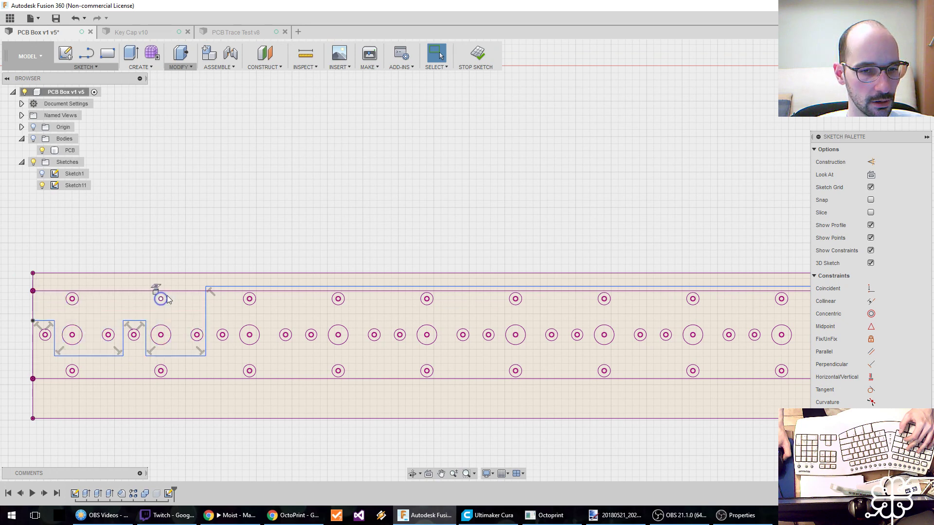
pyautogui.scroll(-3, 165, 297)
pyautogui.press('l')
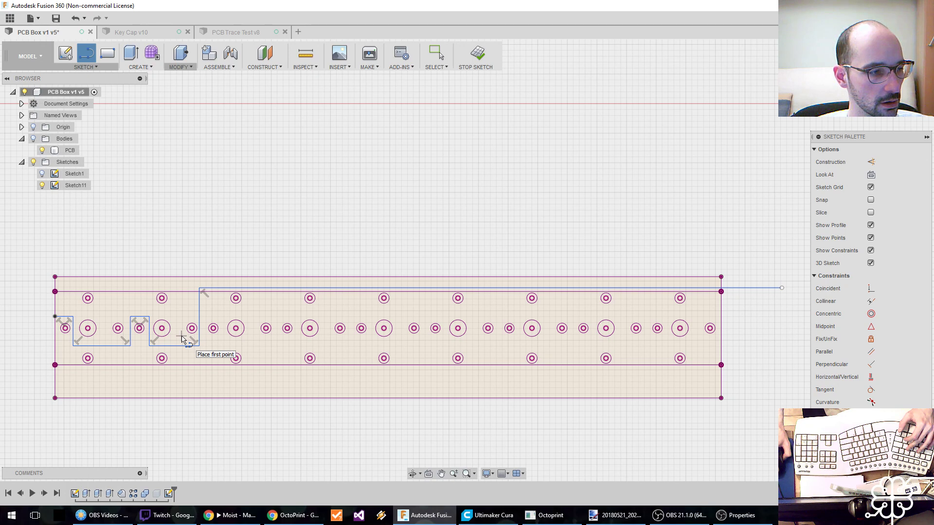
pyautogui.click(182, 338)
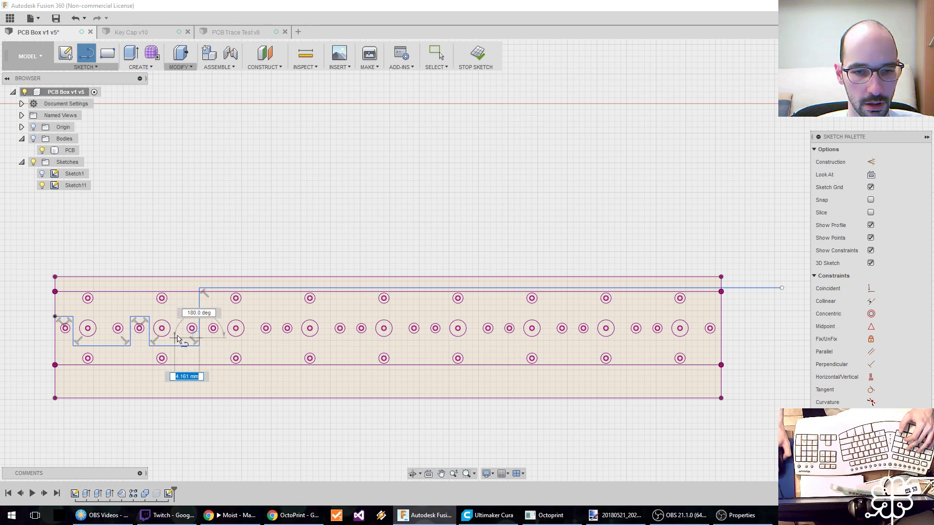
pyautogui.click(181, 284)
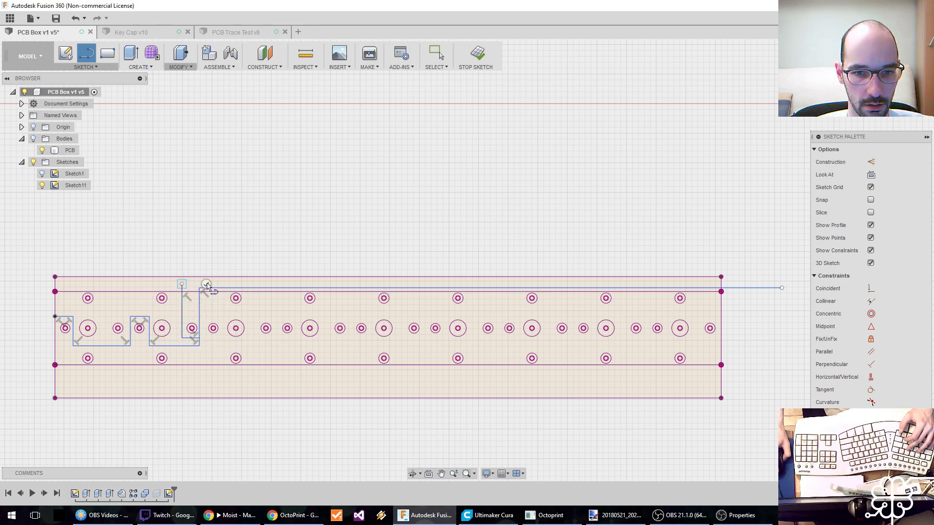
pyautogui.click(780, 286)
pyautogui.press('Escape')
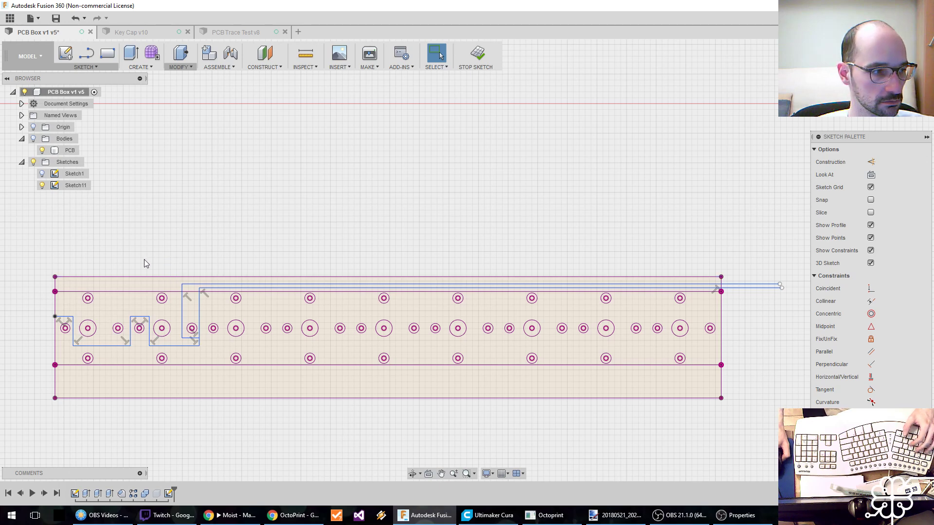
# Sketch a line from the board's upper edge down around the second small hole, up about 9.2 mm, about 107 mm past the far end, and save.
pyautogui.press('l')
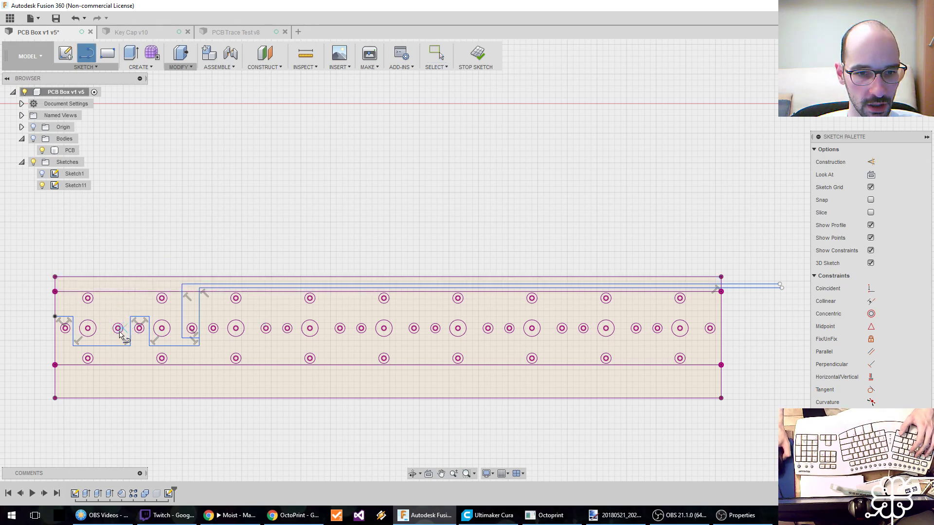
pyautogui.click(109, 277)
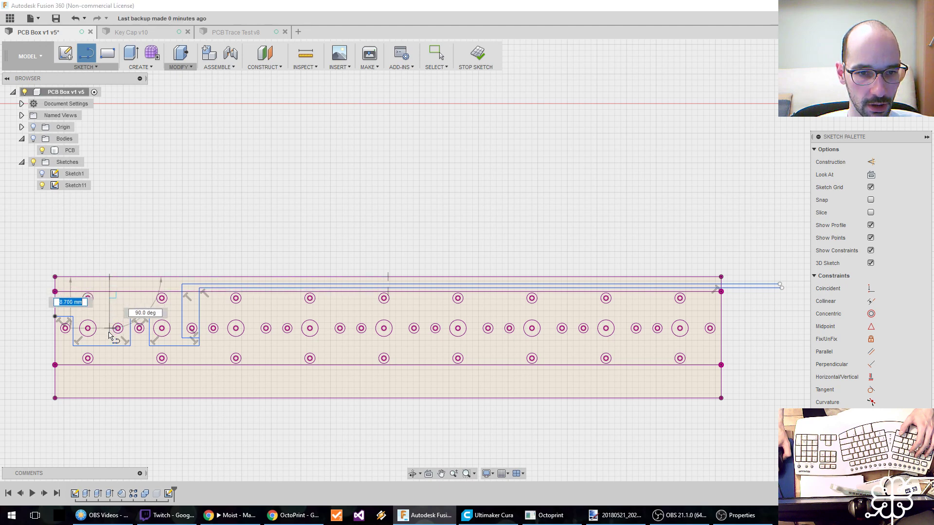
pyautogui.click(126, 338)
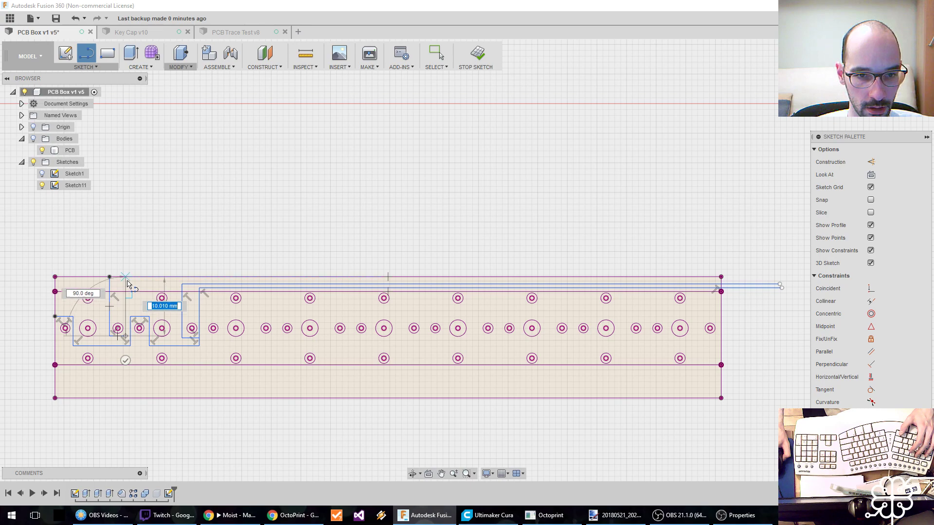
pyautogui.scroll(3, 127, 285)
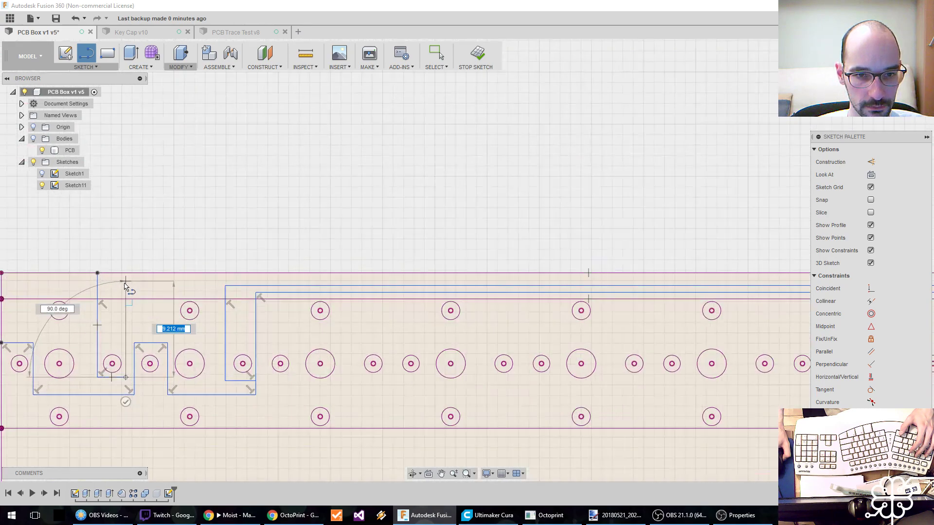
pyautogui.click(125, 281)
pyautogui.moveTo(553, 279); pyautogui.dragTo(97, 306, button='middle')
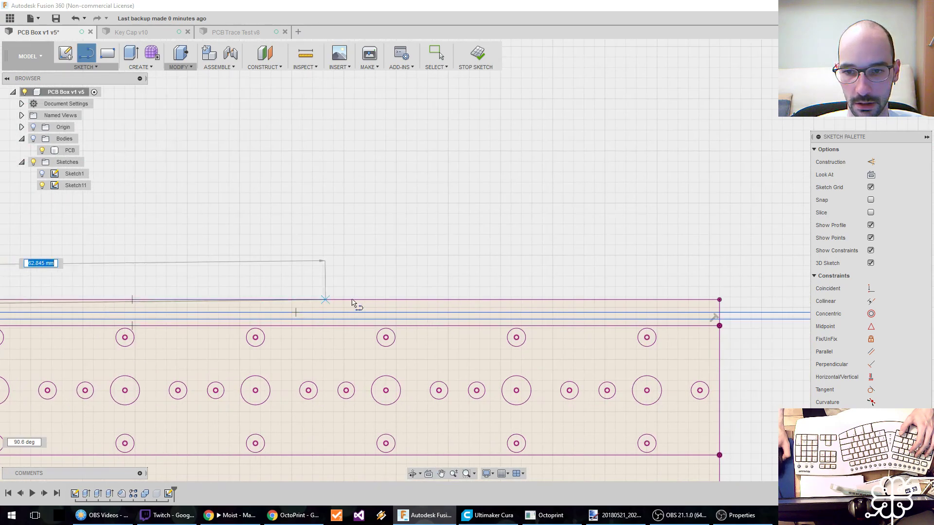
pyautogui.scroll(-3, 352, 302)
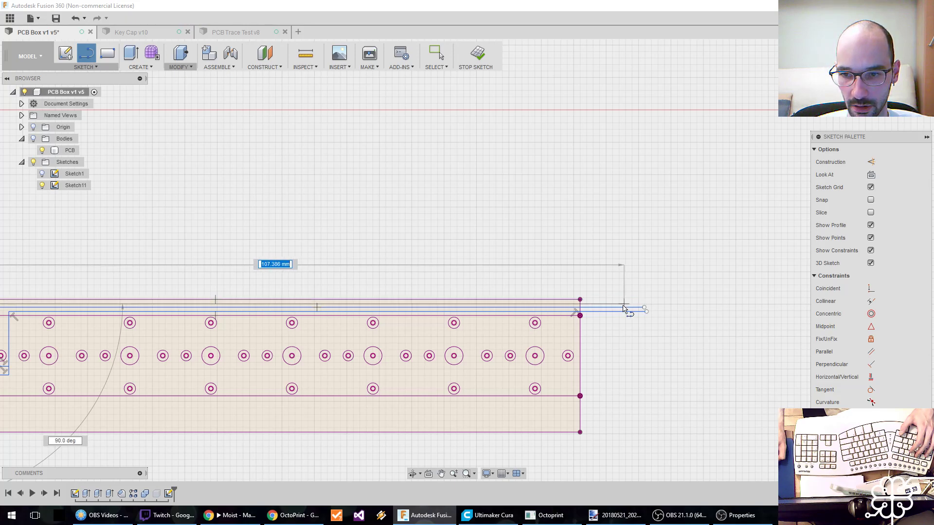
pyautogui.click(623, 305)
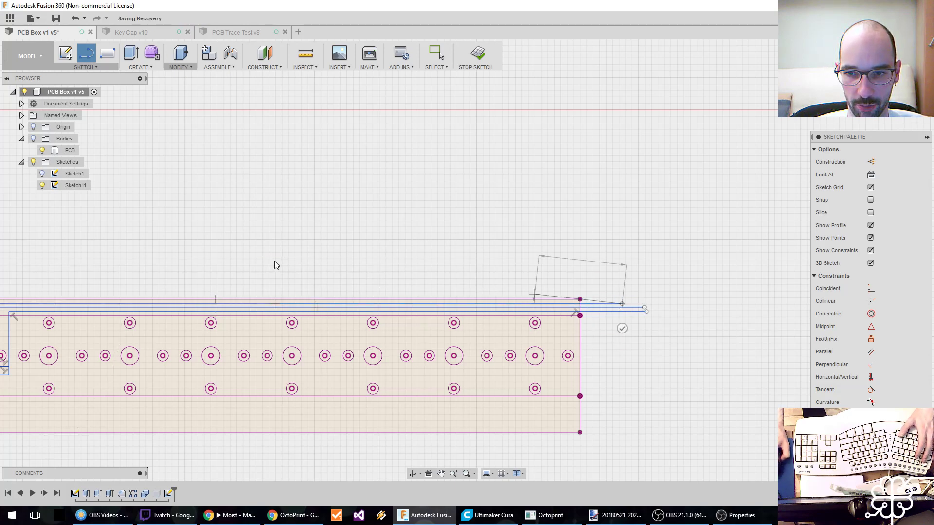
pyautogui.press('Escape')
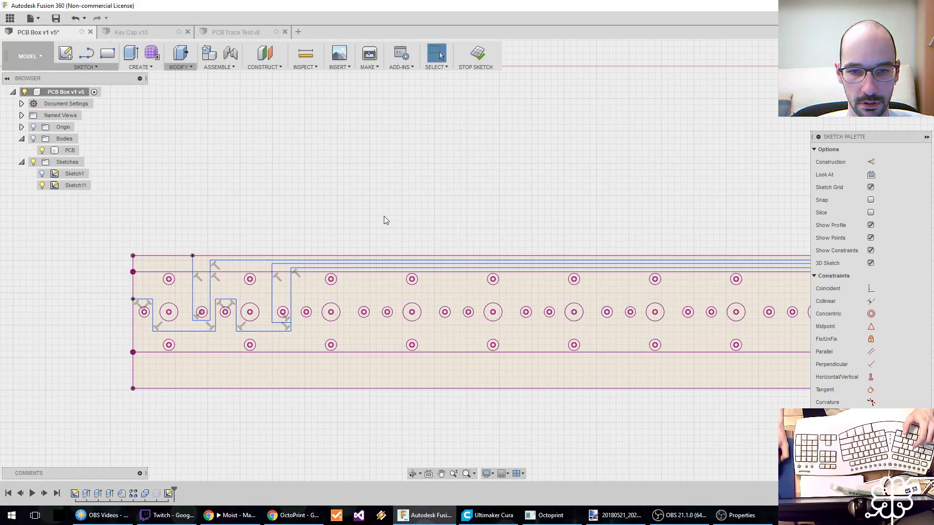
pyautogui.hotkey('ctrl', 's')
pyautogui.press('Return')
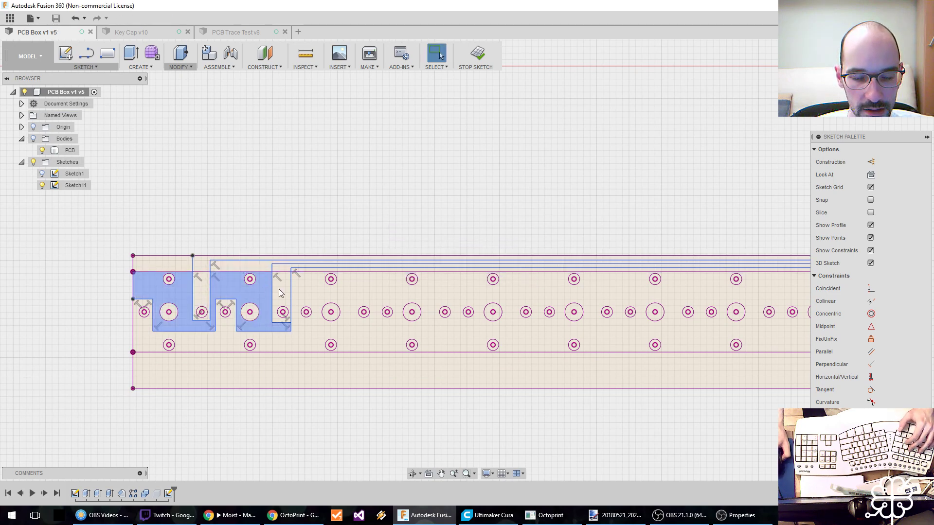
pyautogui.scroll(2, 235, 284)
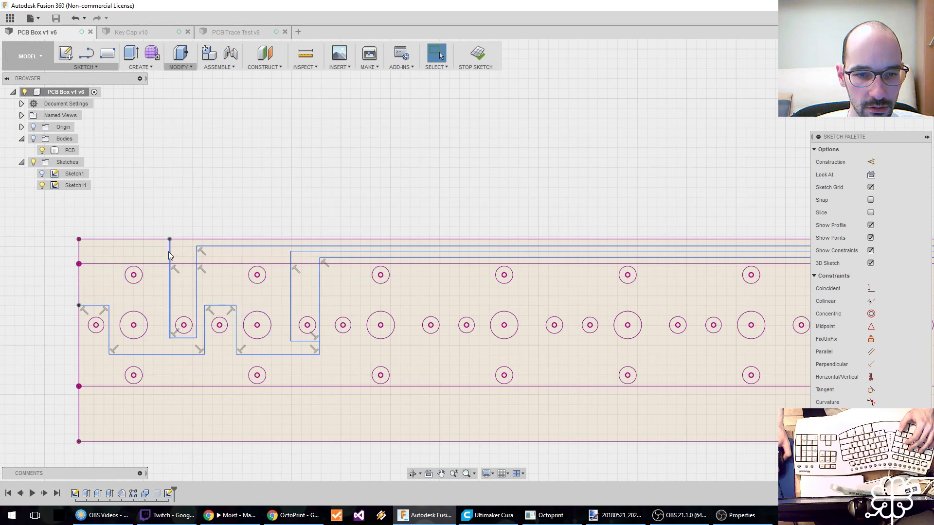
pyautogui.click(86, 67)
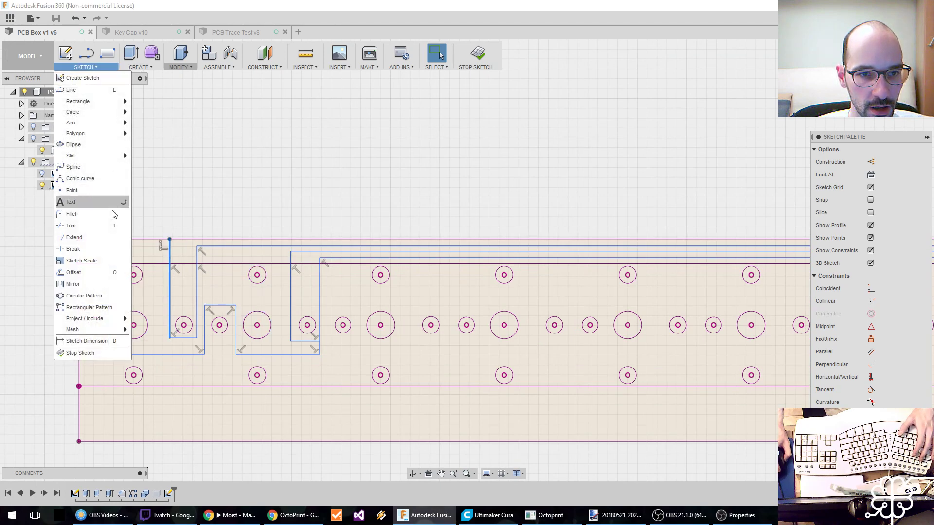
pyautogui.click(99, 272)
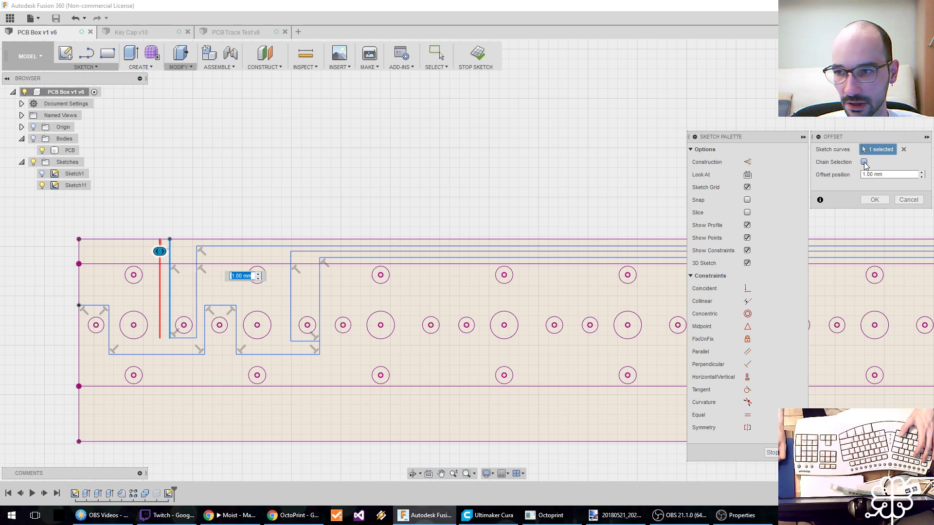
pyautogui.click(864, 162)
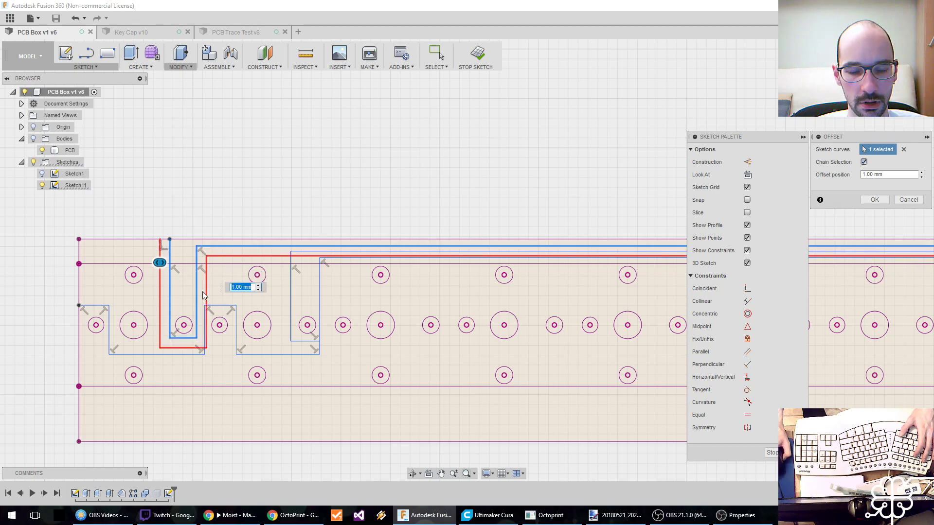
pyautogui.write('Gro')
pyautogui.press('BackSpace')
pyautogui.press('BackSpace')
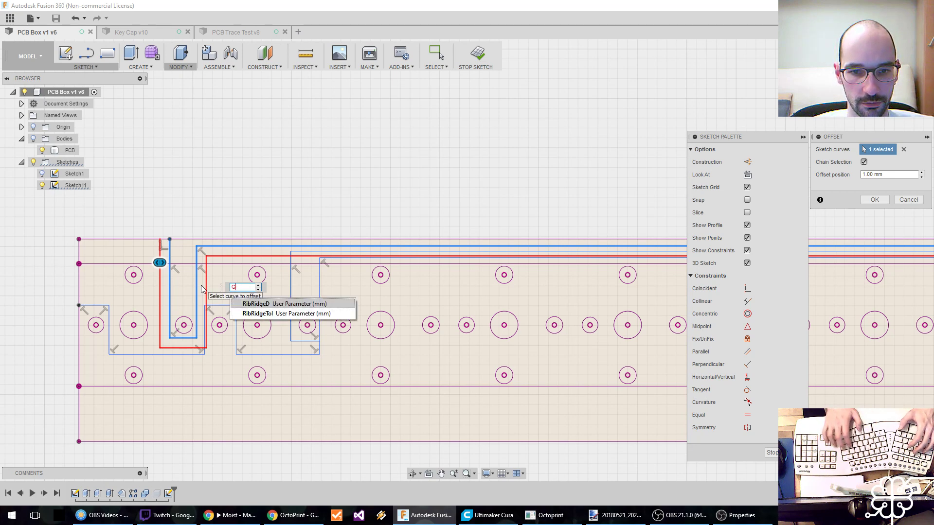
pyautogui.press('Escape')
pyautogui.press('Escape')
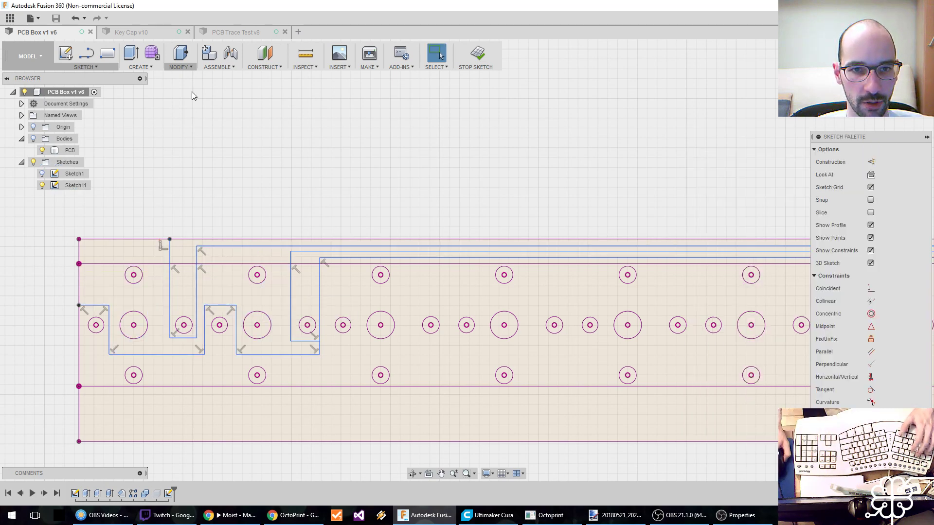
# Add a user parameter named GrooveW in mm with the expression .4.
pyautogui.click(188, 69)
pyautogui.click(198, 293)
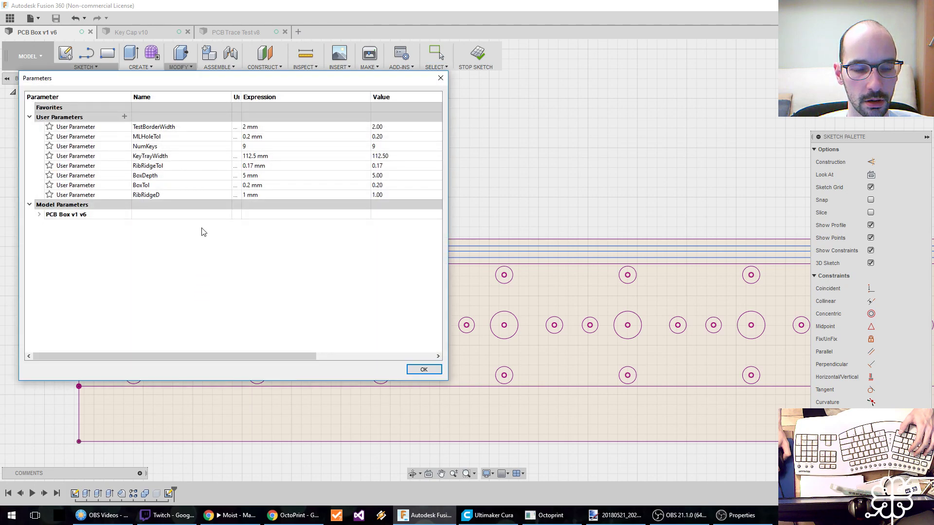
pyautogui.click(124, 116)
pyautogui.write('GrooveW')
pyautogui.press('Tab')
pyautogui.press('Tab')
pyautogui.write('.4')
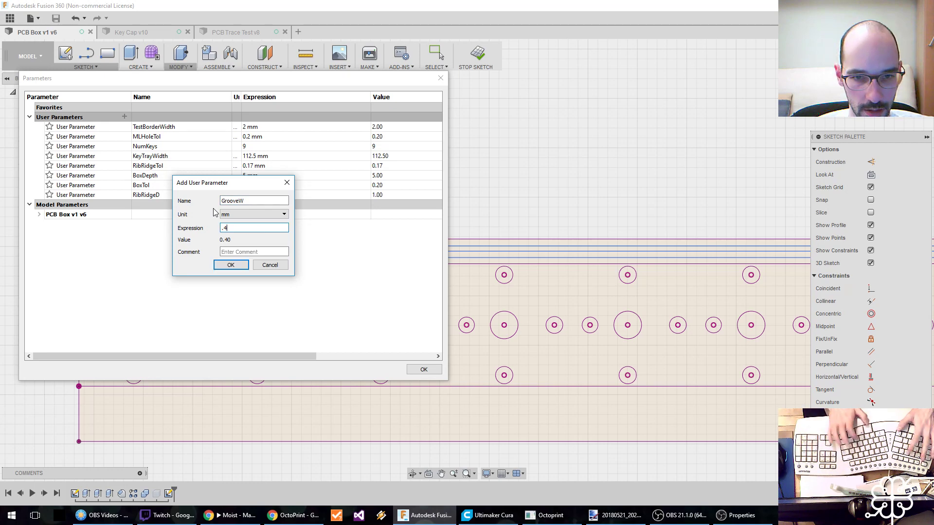
pyautogui.press('Return')
pyautogui.click(424, 370)
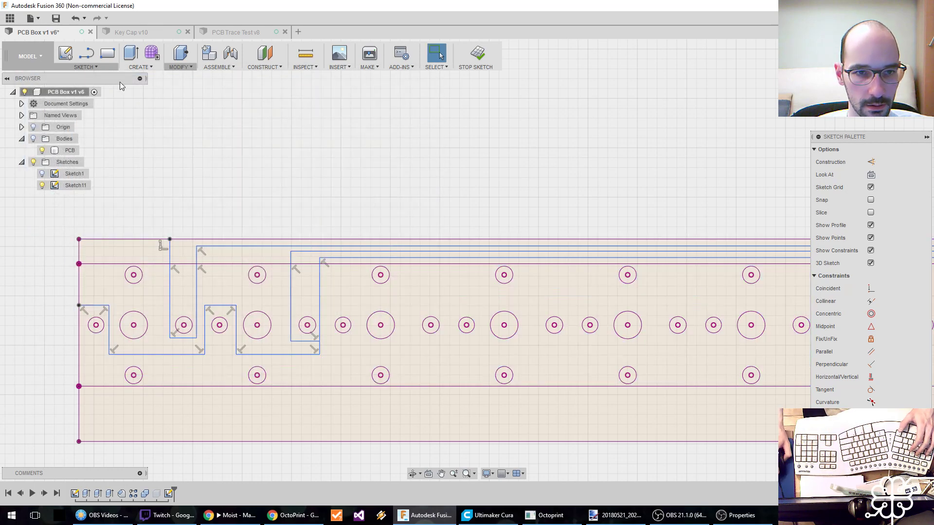
# Offset the trace line around the second small hole outward by GrooveW, using chain selection.
pyautogui.click(89, 67)
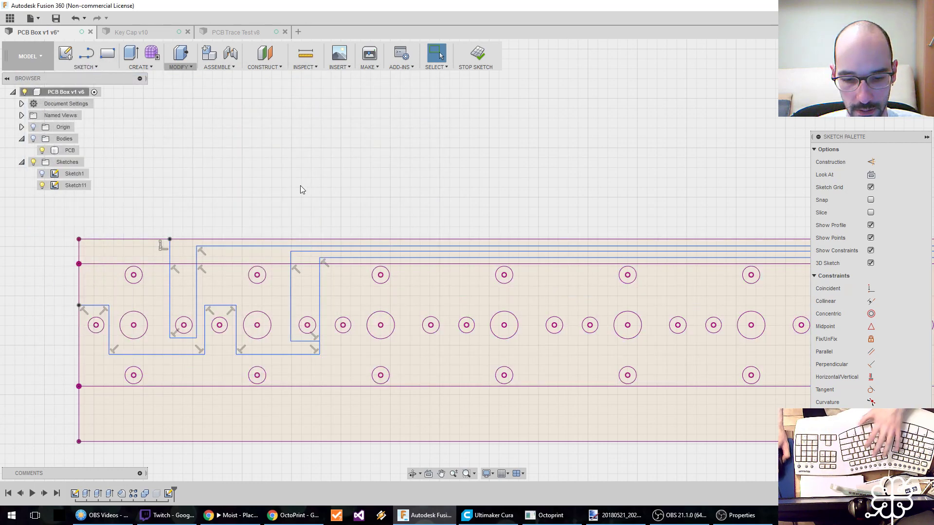
pyautogui.press('o')
pyautogui.click(168, 282)
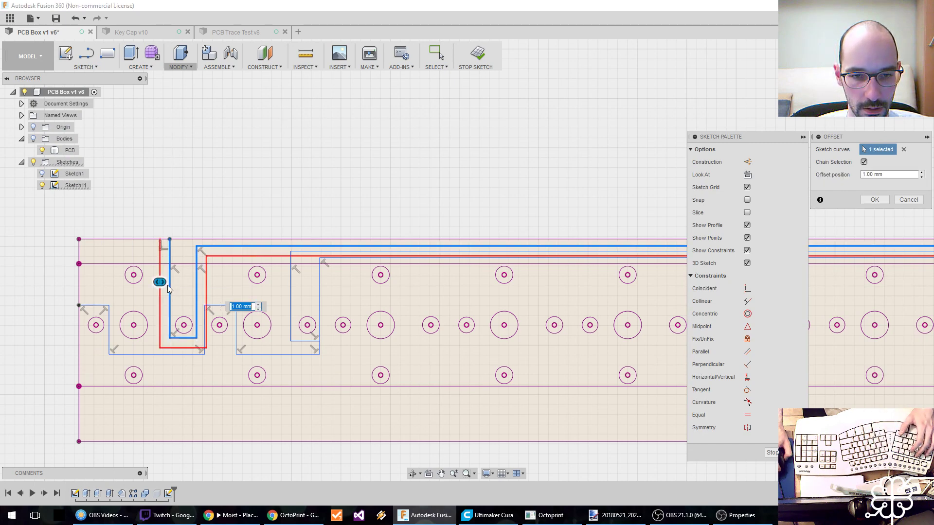
pyautogui.write('Gr')
pyautogui.press('Return')
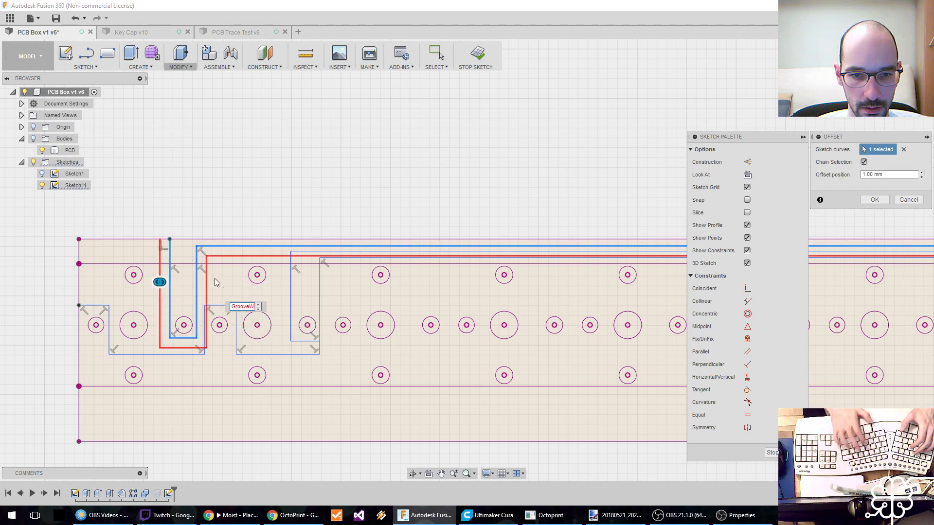
pyautogui.press('Return')
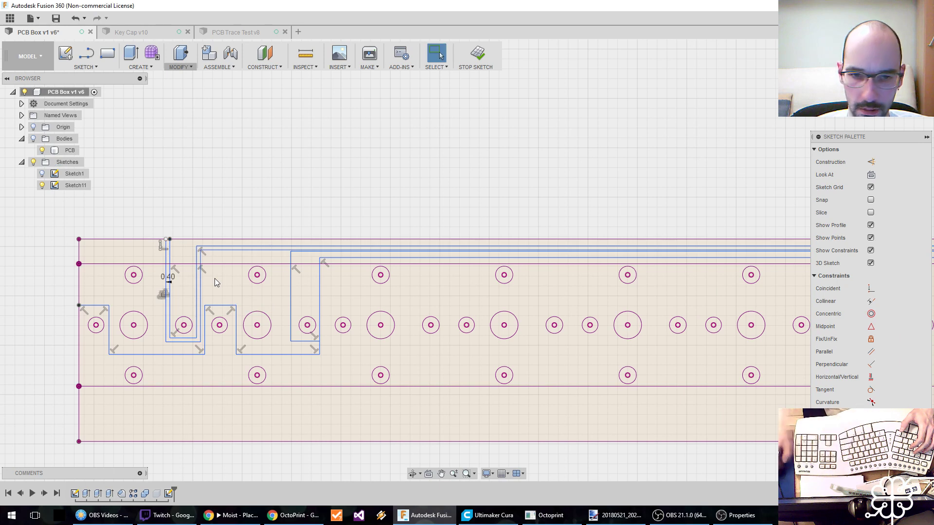
# Move the horizontal run of the offset trace up to about 0.4 mm from the board's upper edge.
pyautogui.click(261, 244)
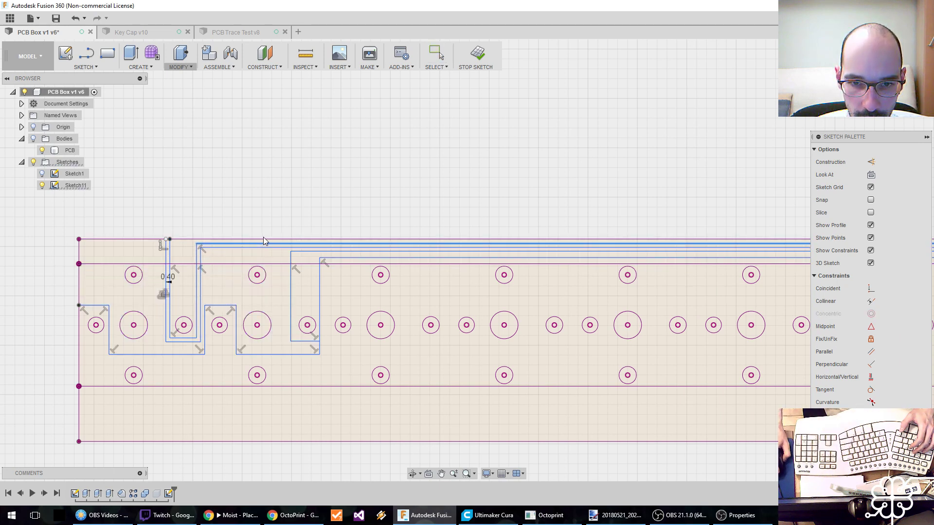
pyautogui.moveTo(264, 233); pyautogui.dragTo(266, 236)
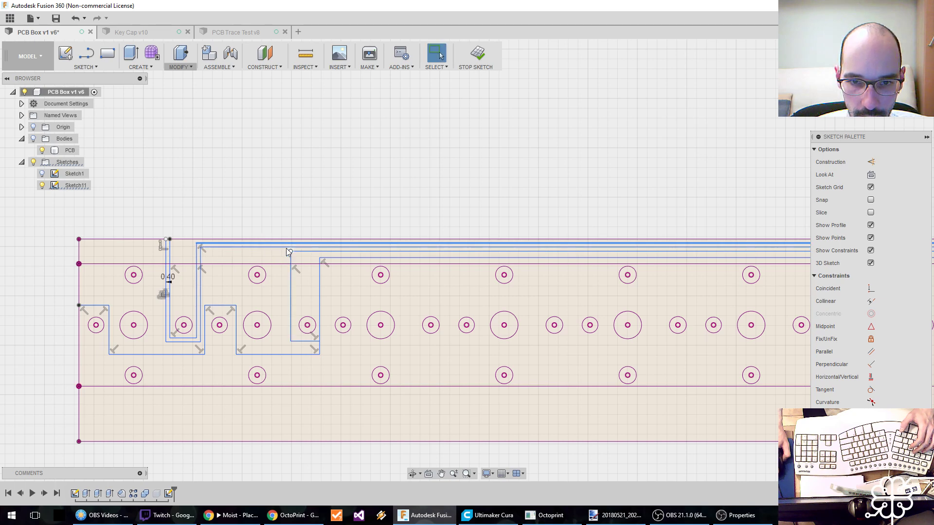
pyautogui.click(283, 244)
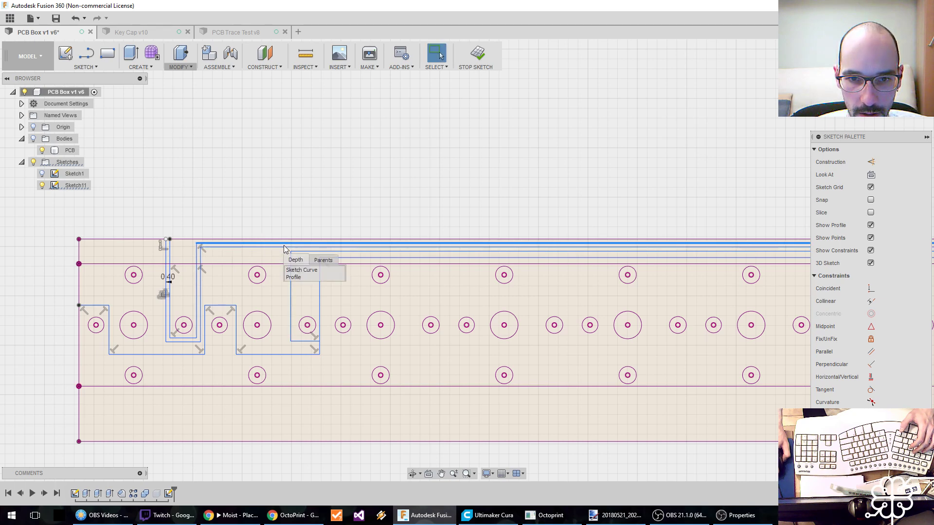
# Measure the distance between the board's upper edge and the uppermost horizontal trace line.
pyautogui.scroll(5, 279, 244)
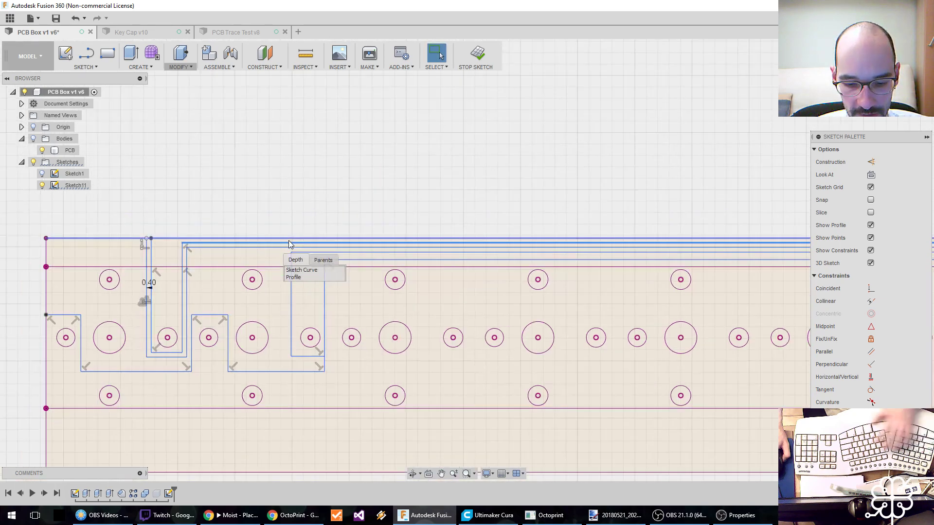
pyautogui.press('i')
pyautogui.click(293, 229)
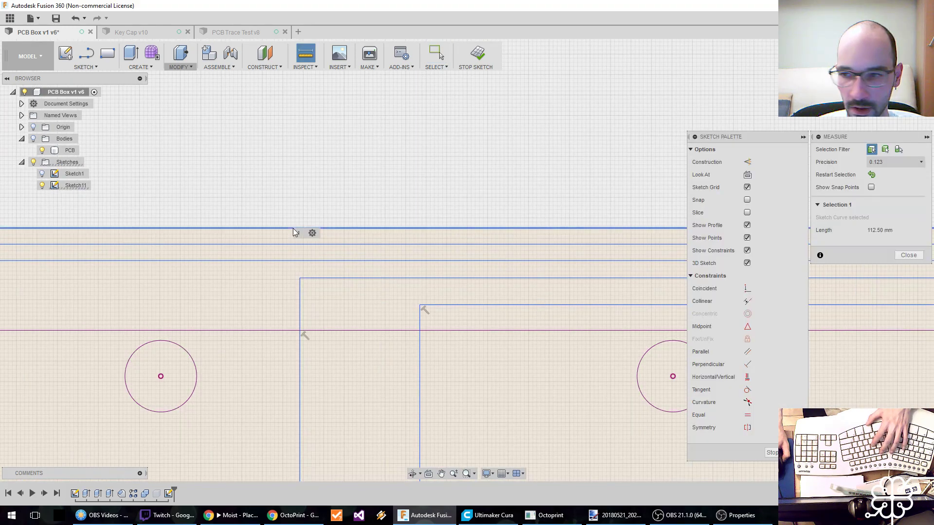
pyautogui.click(305, 245)
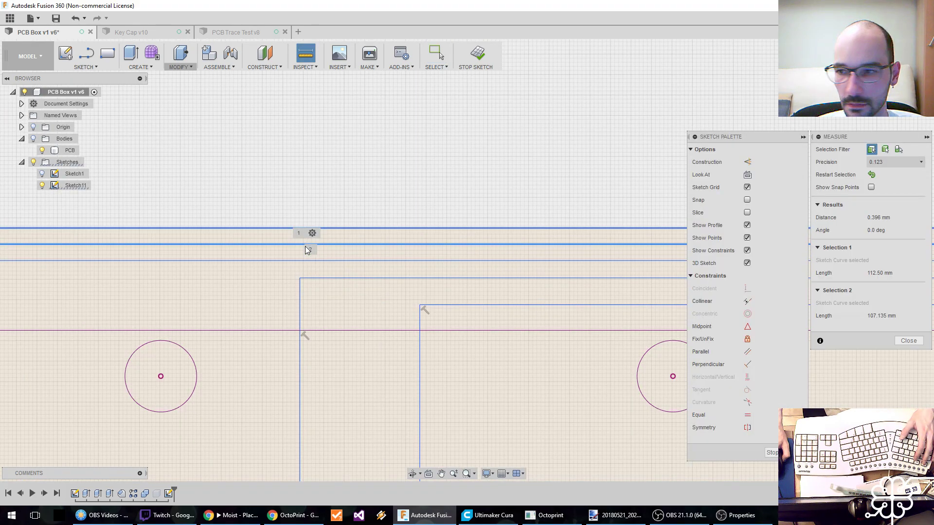
pyautogui.press('Escape')
# Offset the long stepped trace line that starts at the board's near end downward by GrooveW.
pyautogui.scroll(-5, 242, 272)
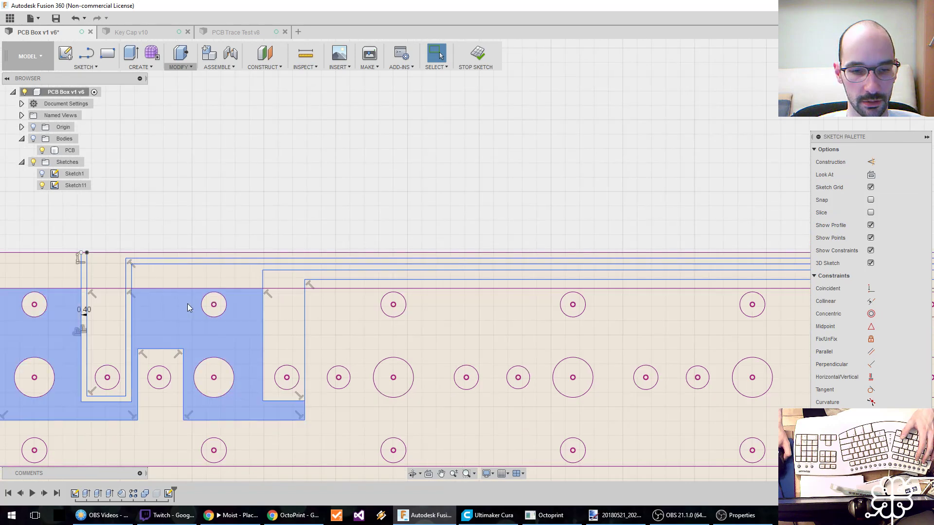
pyautogui.moveTo(185, 321); pyautogui.dragTo(243, 305, button='middle')
pyautogui.scroll(-1, 253, 308)
pyautogui.scroll(-1, 253, 308)
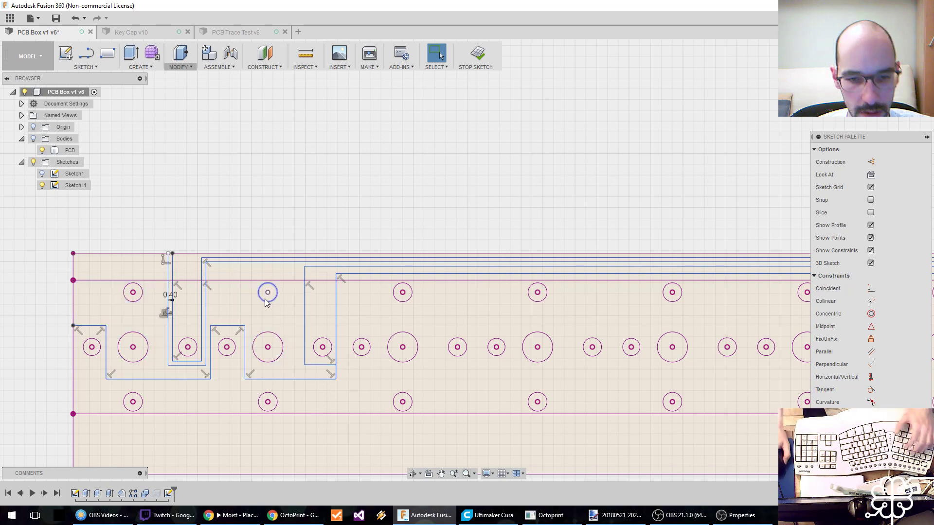
pyautogui.press('o')
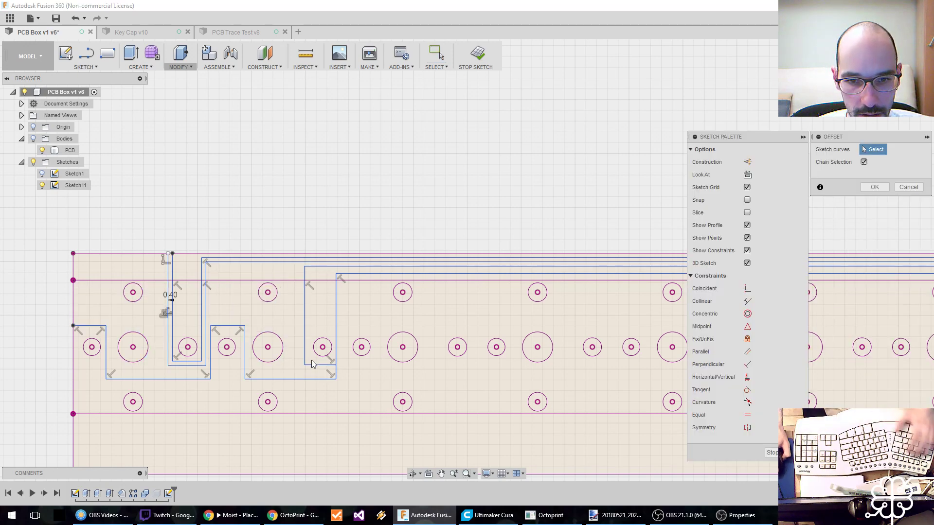
pyautogui.click(314, 380)
pyautogui.write('GrooveW')
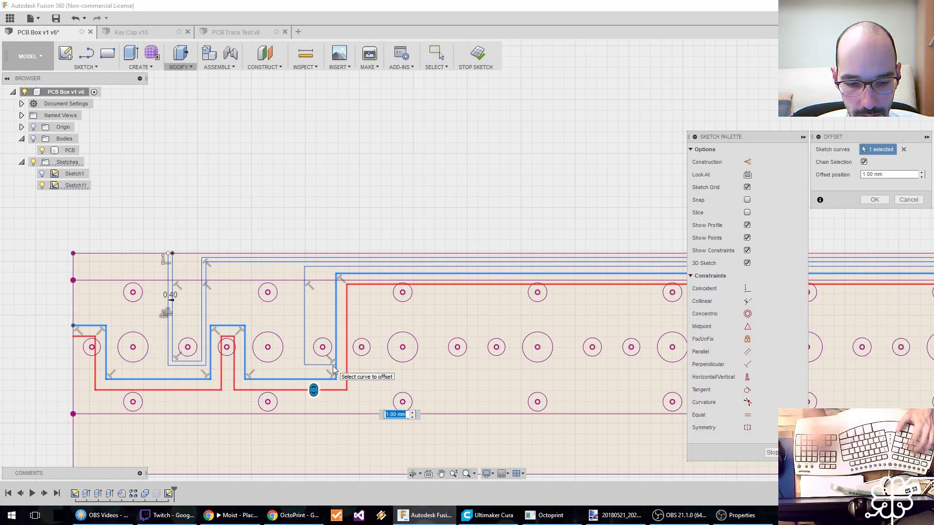
pyautogui.press('Return')
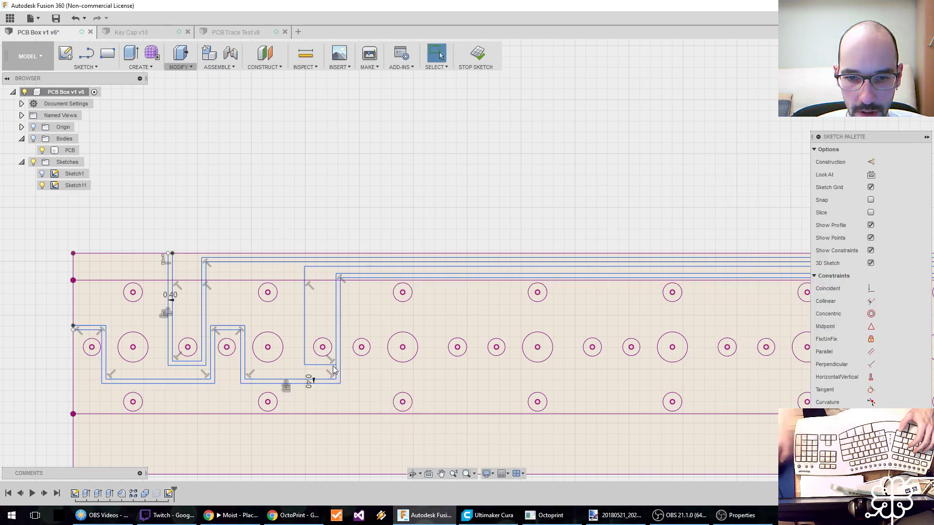
# Offset the branch trace line around the fourth small hole inward by GrooveW.
pyautogui.press('o')
pyautogui.click(304, 303)
pyautogui.write('GrooveW')
pyautogui.press('Return')
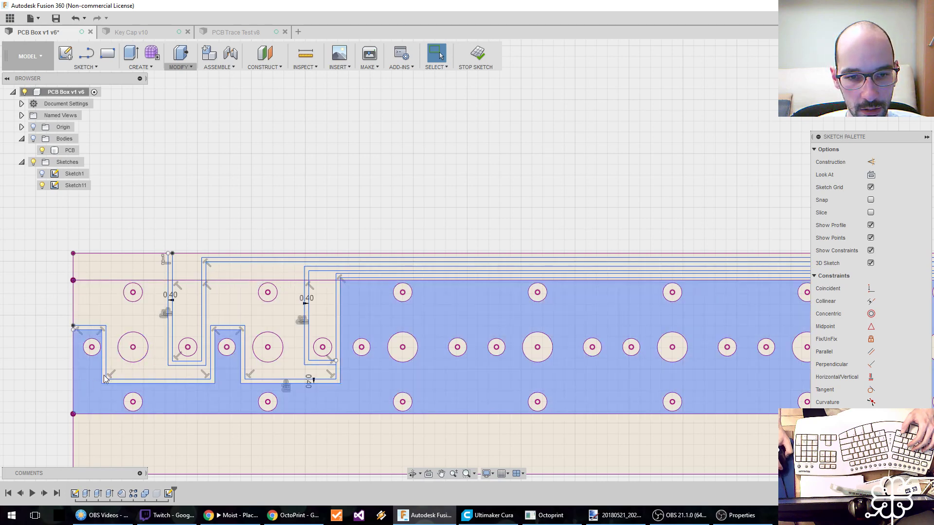
# Select the board regions enclosed by the grooves one after another to check how the profiles are separated.
pyautogui.click(184, 273)
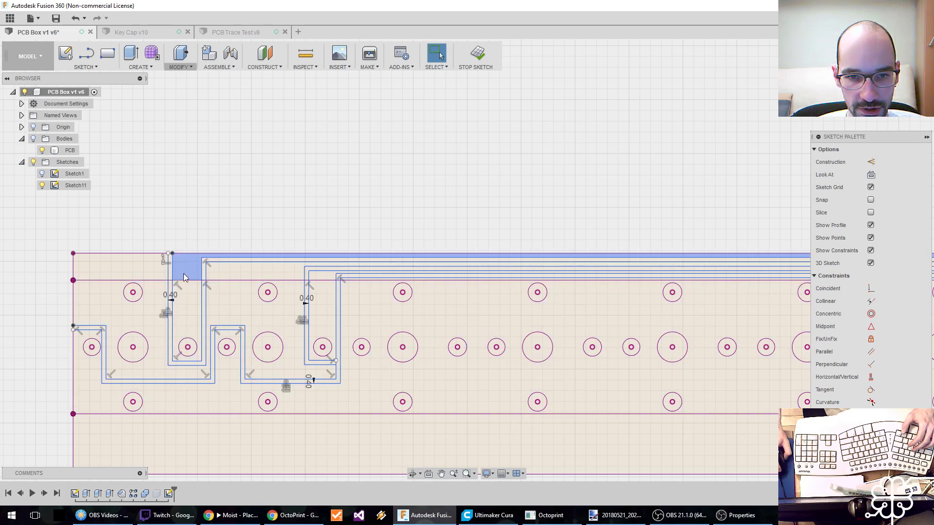
pyautogui.keyDown('shift'); pyautogui.click(186, 308); pyautogui.keyUp('shift')
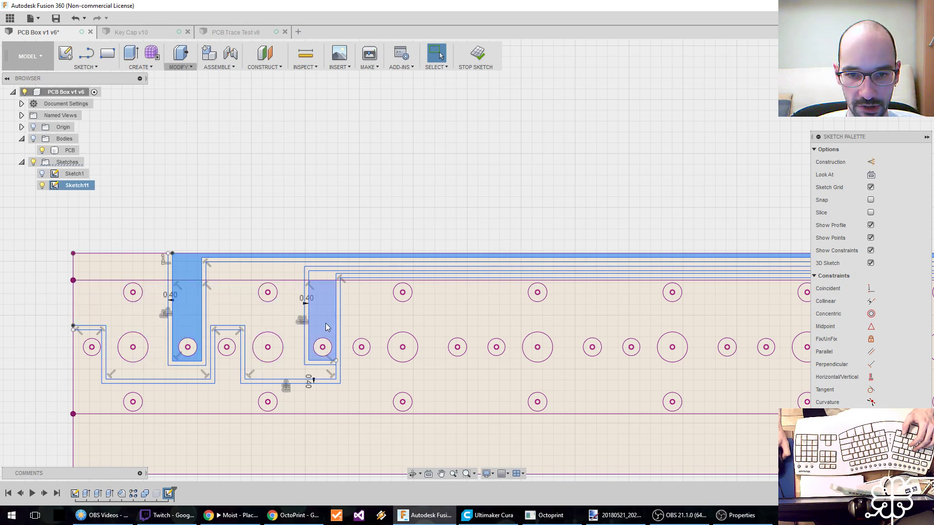
pyautogui.click(320, 294)
pyautogui.keyDown('ctrl'); pyautogui.click(323, 275); pyautogui.keyUp('ctrl')
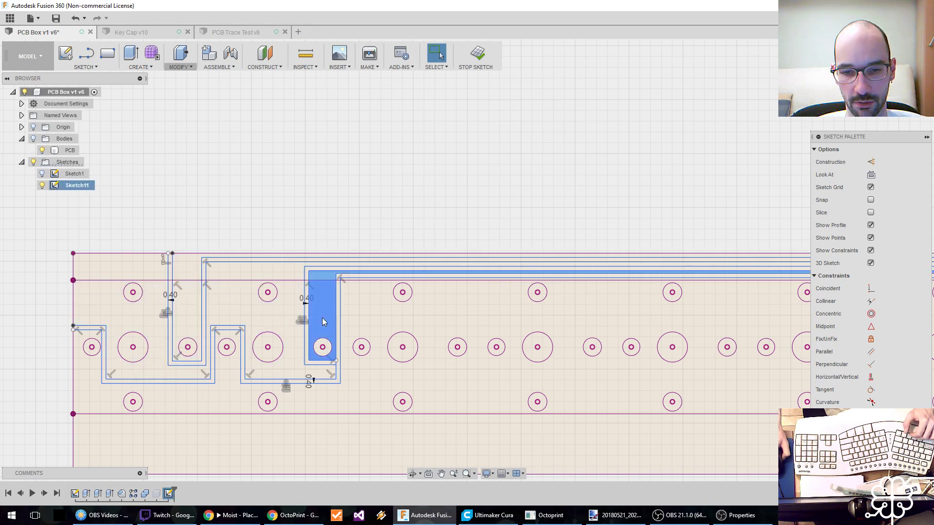
pyautogui.click(227, 399)
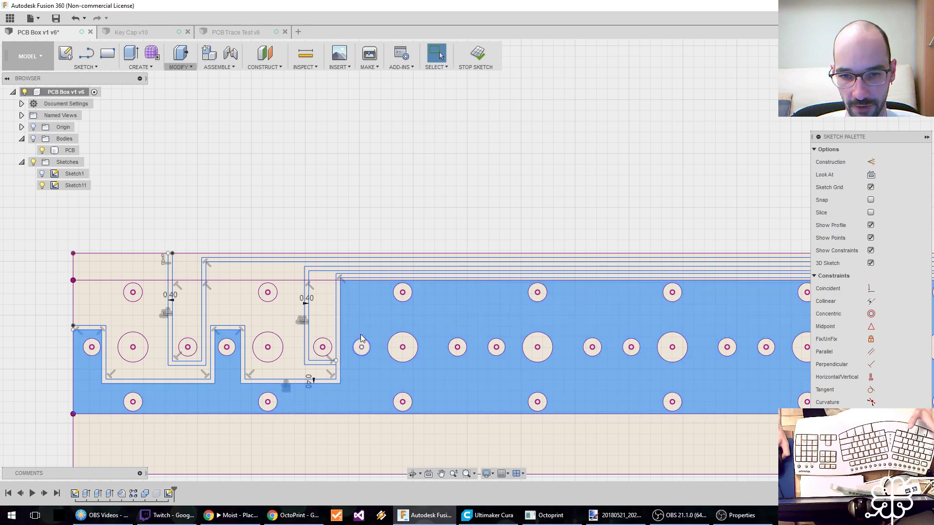
# Measure the gap between the horizontal runs of the branch groove and the long stepped groove.
pyautogui.scroll(5, 396, 283)
pyautogui.scroll(1, 366, 283)
pyautogui.moveTo(321, 282); pyautogui.dragTo(331, 308, button='middle')
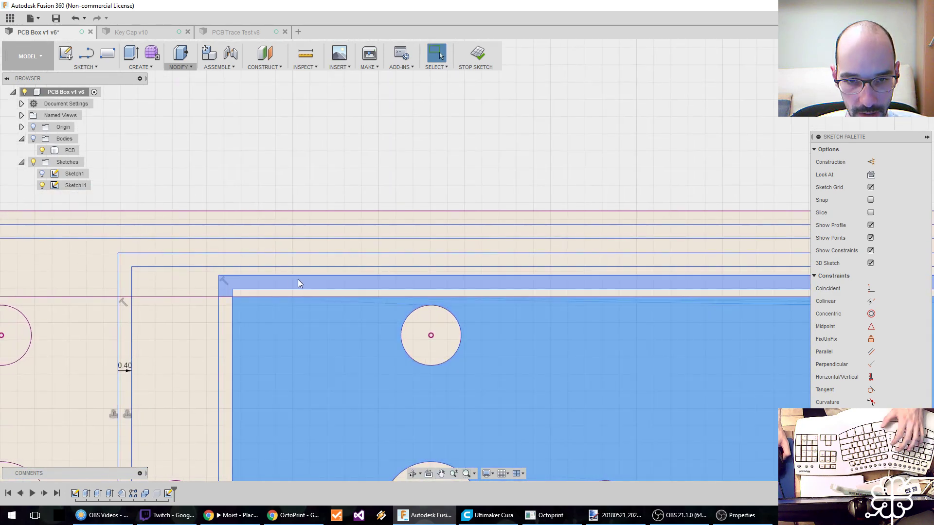
pyautogui.press('i')
pyautogui.click(287, 275)
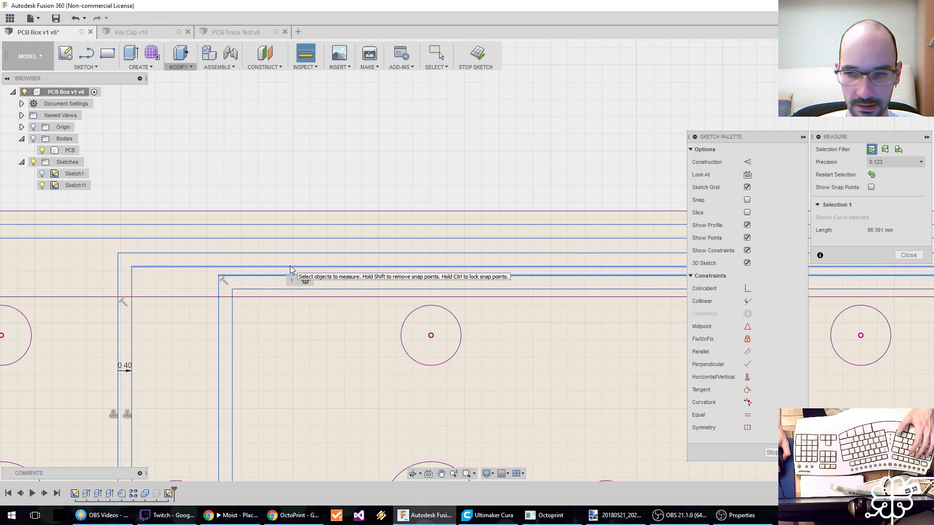
pyautogui.click(290, 267)
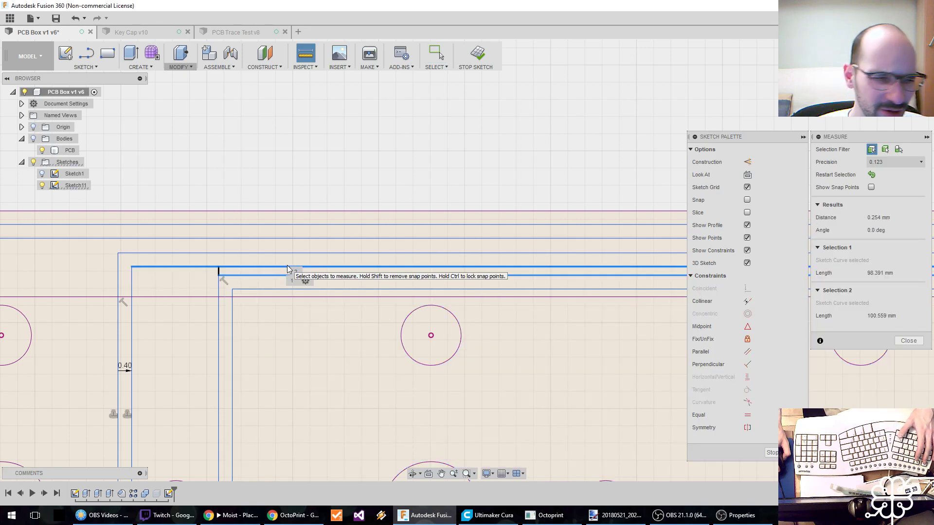
pyautogui.click(909, 340)
# Move the branch groove's horizontal run down to about 0.52 mm below the uppermost groove, and lower the stepped groove's run beneath it.
pyautogui.scroll(-1, 366, 347)
pyautogui.scroll(1, 364, 343)
pyautogui.scroll(-1, 364, 343)
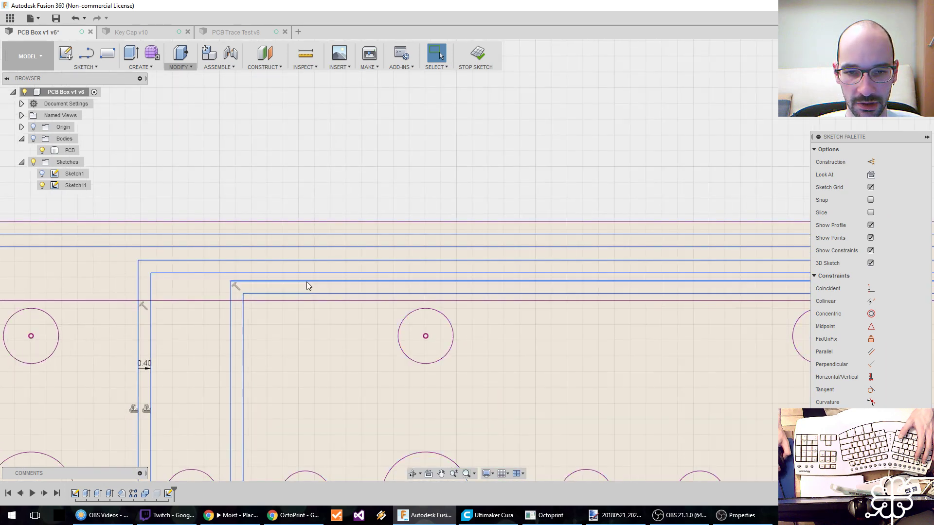
pyautogui.moveTo(338, 281)
pyautogui.mouseDown()
pyautogui.moveTo(340, 294)
pyautogui.moveTo(346, 265)
pyautogui.mouseUp()
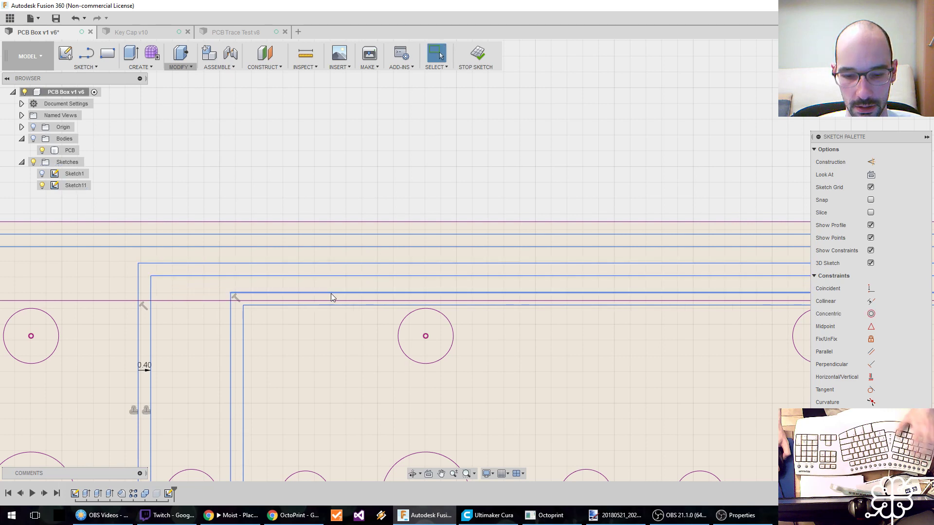
# Measure the gaps from the branch groove's horizontal run to the stepped groove below and the uppermost groove above.
pyautogui.press('i')
pyautogui.click(344, 294)
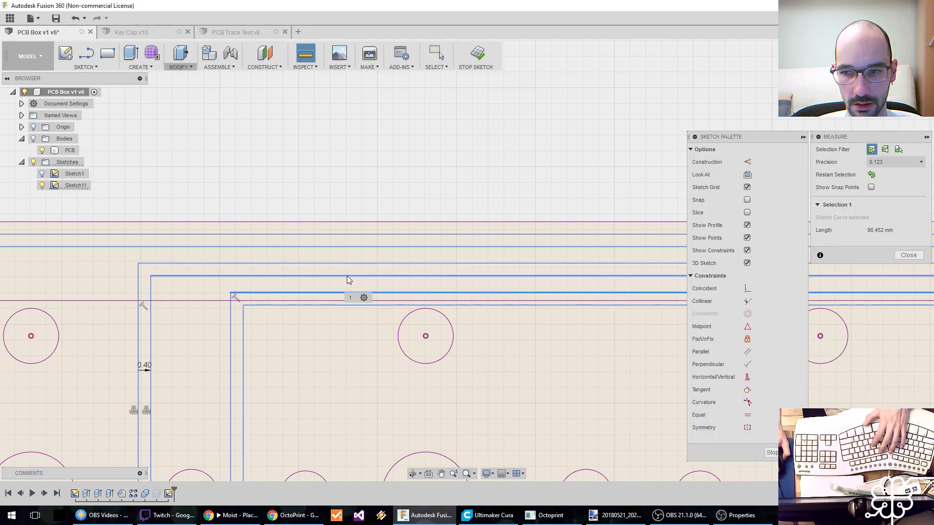
pyautogui.click(347, 275)
pyautogui.press('Escape')
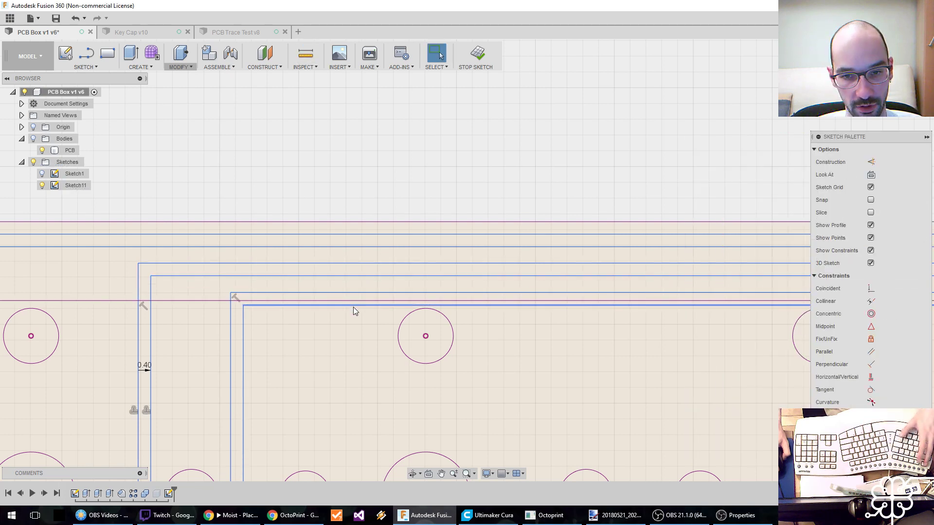
pyautogui.press('i')
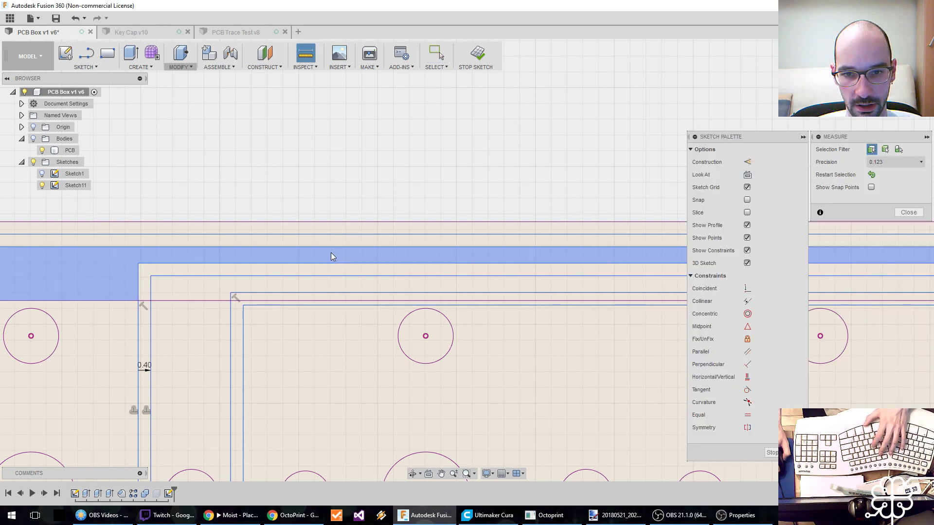
pyautogui.click(333, 248)
pyautogui.click(334, 264)
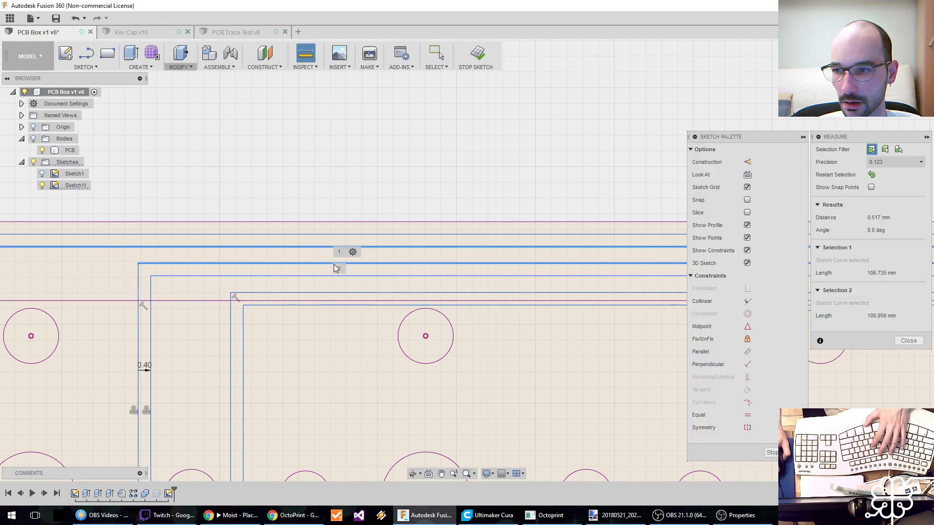
pyautogui.press('Escape')
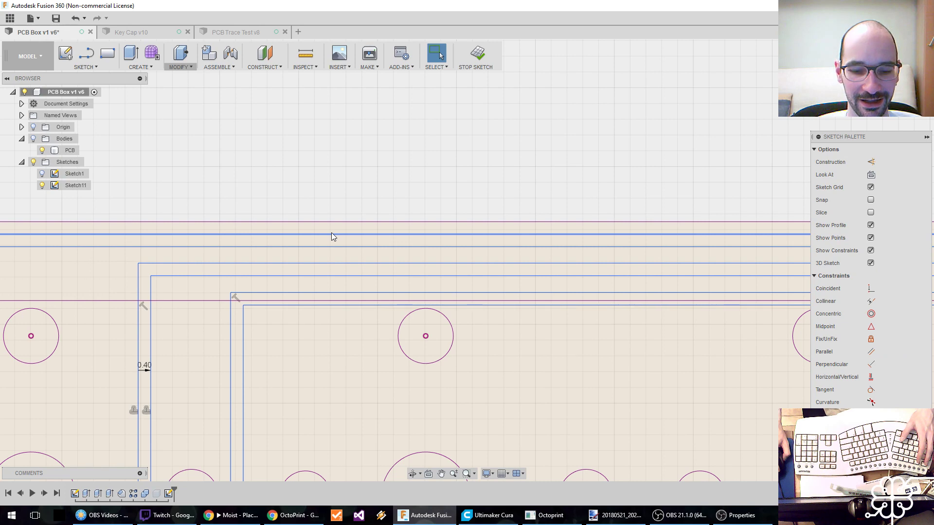
# Measure the distance from the uppermost groove line to the board's upper edge again.
pyautogui.press('i')
pyautogui.click(330, 234)
pyautogui.click(330, 222)
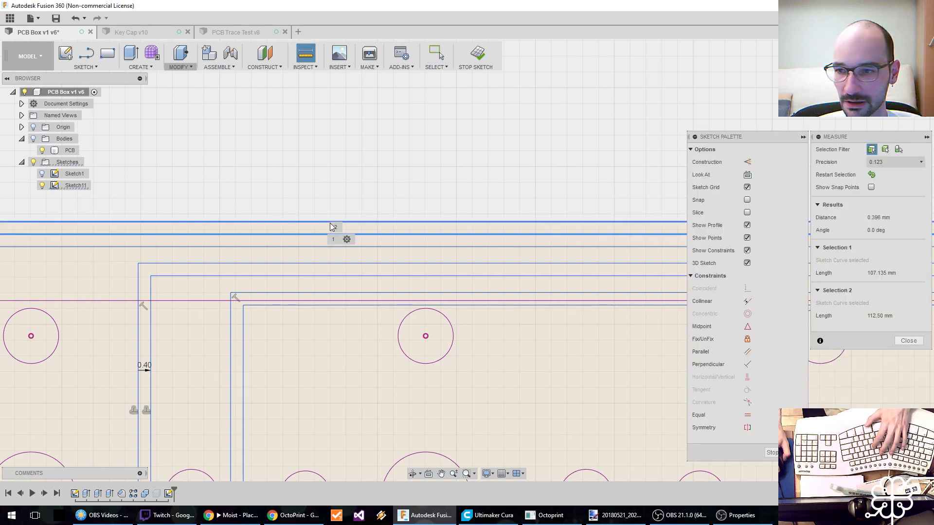
pyautogui.press('Escape')
pyautogui.scroll(-3, 408, 239)
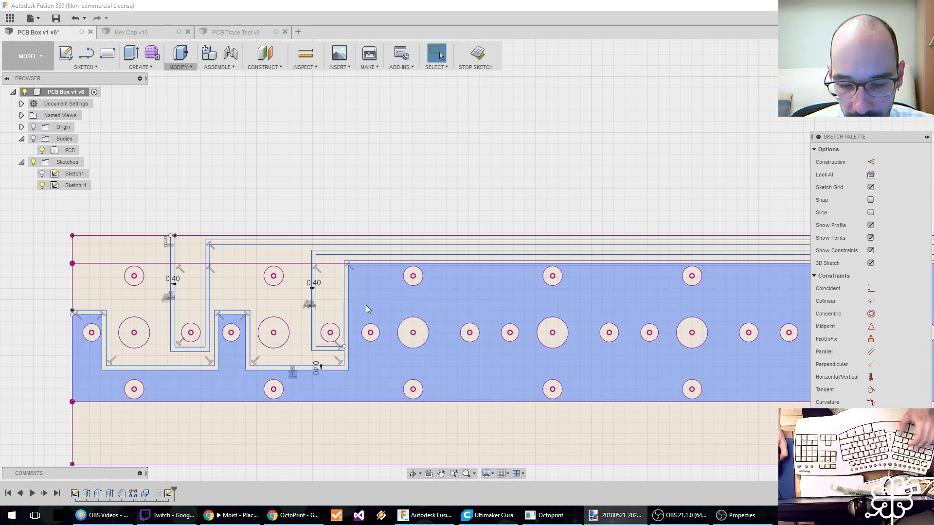
pyautogui.click(385, 375)
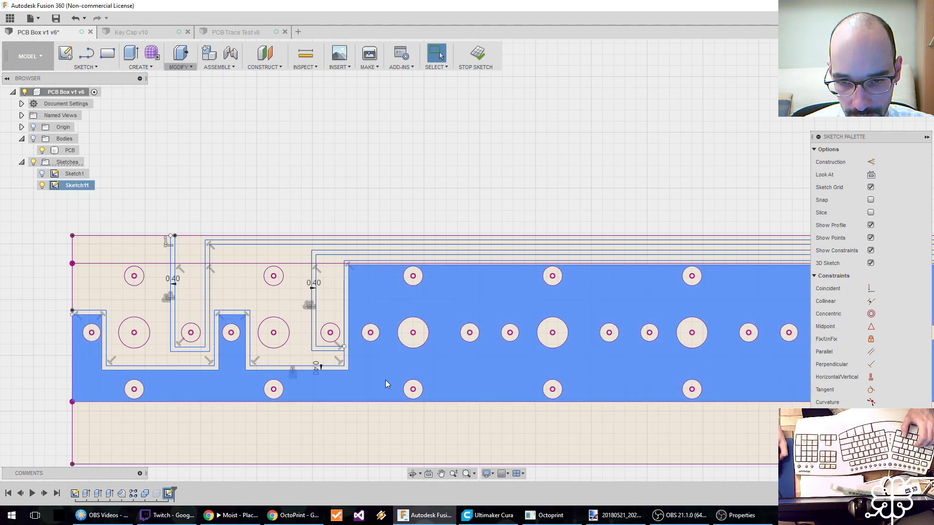
pyautogui.press('l')
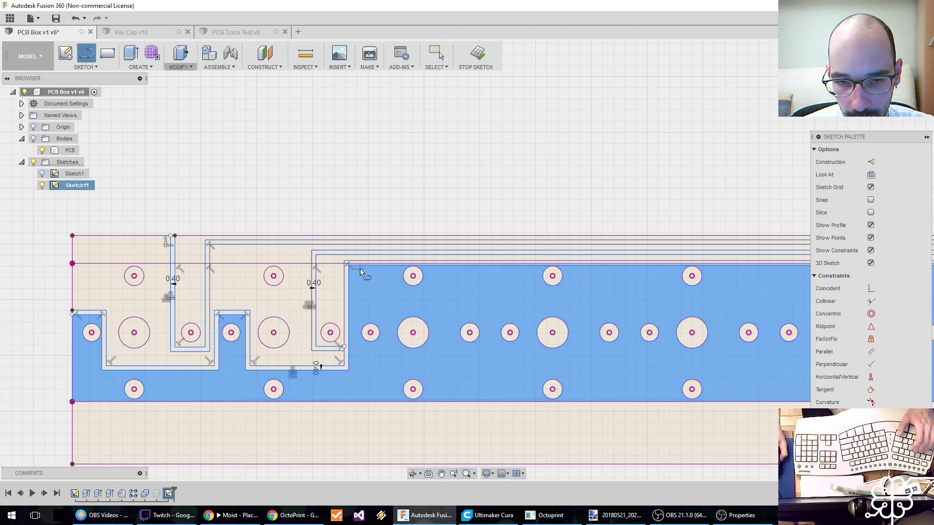
pyautogui.press('Escape')
# Undo the groove offsets around the trace lines, then redo them.
pyautogui.hotkey('ctrl', 'z')
pyautogui.hotkey('ctrl', 'z')
pyautogui.moveTo(371, 300)
pyautogui.mouseDown(button='middle')
pyautogui.moveTo(258, 291)
pyautogui.moveTo(231, 299)
pyautogui.mouseUp(button='middle')
pyautogui.scroll(-2, 230, 299)
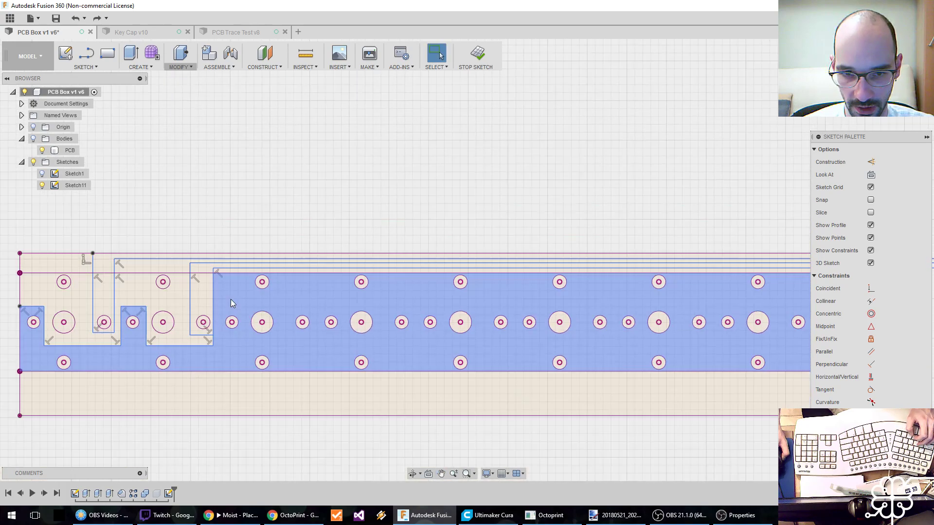
pyautogui.scroll(-1, 238, 299)
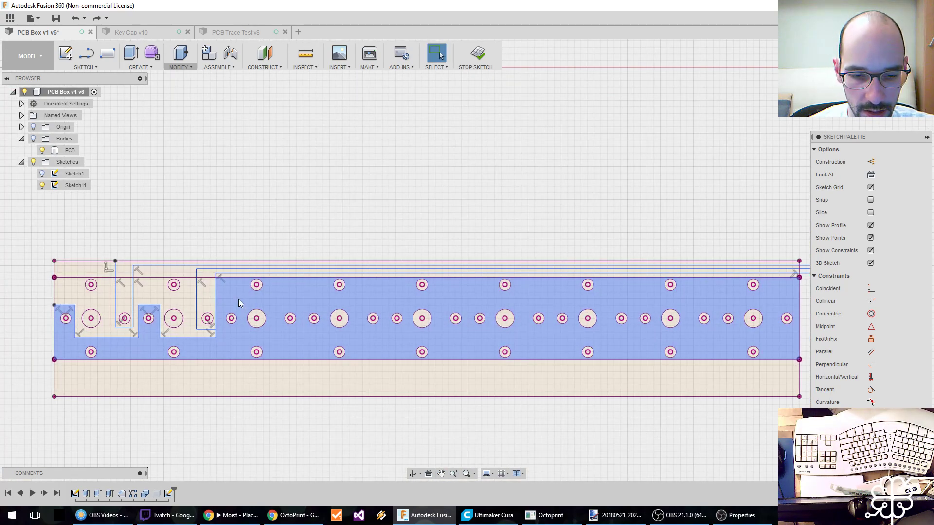
pyautogui.hotkey('ctrl', 'y')
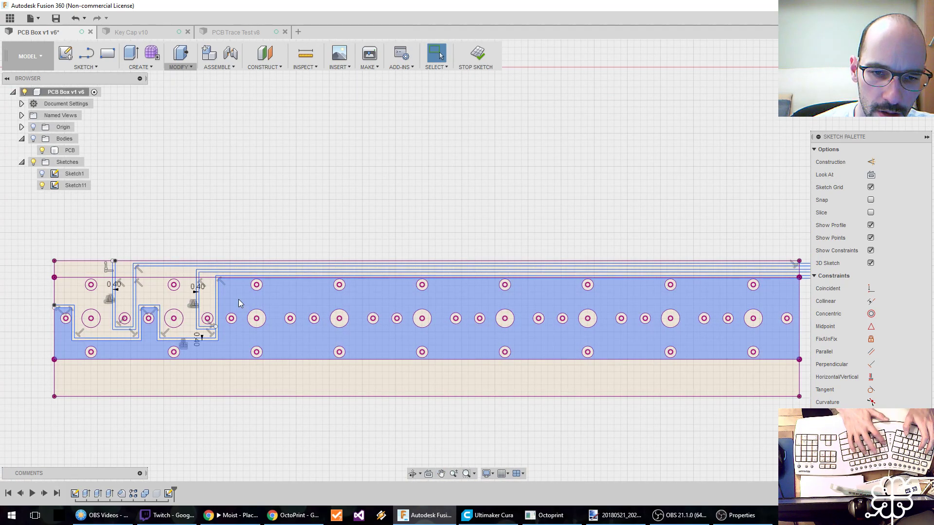
pyautogui.scroll(4, 238, 299)
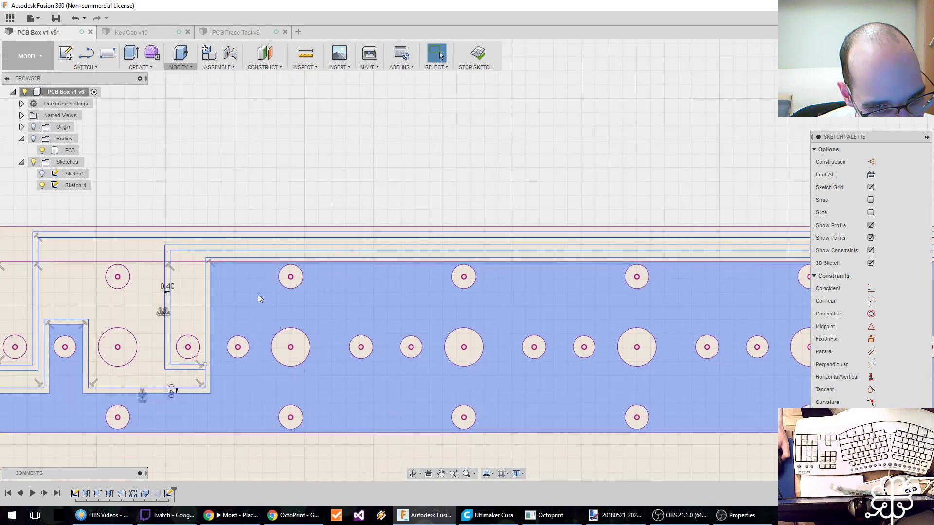
# Examine the constraints attached to the stepped groove's offset lines and the layout of the groove runs along the board.
pyautogui.moveTo(158, 354); pyautogui.dragTo(253, 347, button='middle')
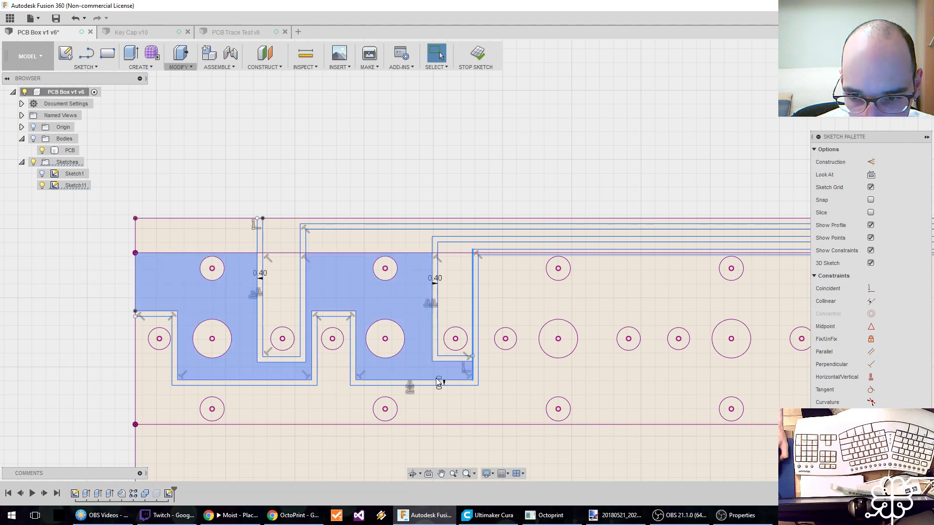
pyautogui.click(408, 389)
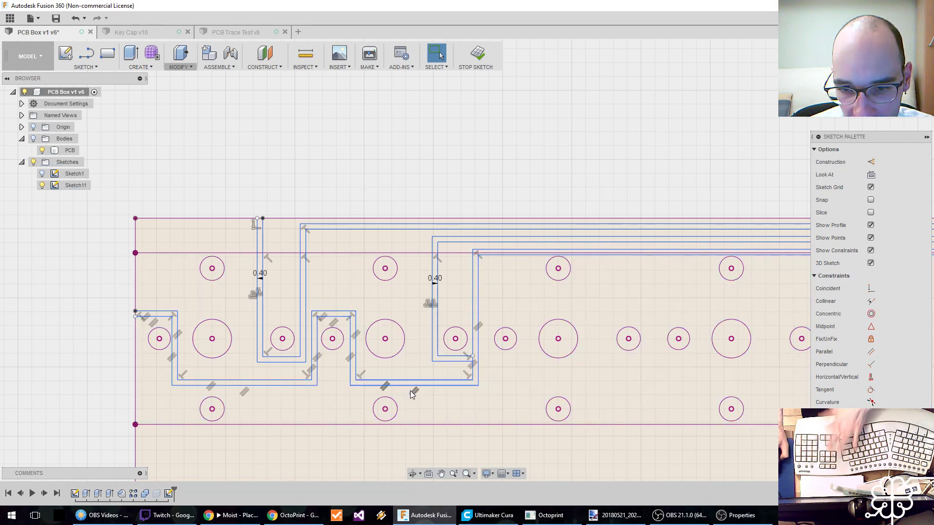
pyautogui.click(374, 315)
pyautogui.click(521, 313)
pyautogui.moveTo(521, 313); pyautogui.dragTo(335, 330, button='middle')
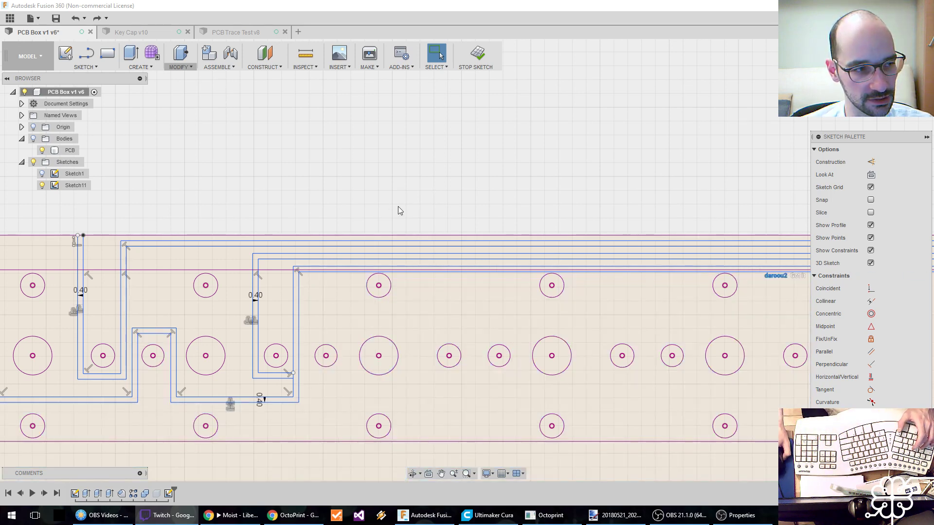
pyautogui.scroll(-4, 390, 206)
pyautogui.moveTo(364, 236); pyautogui.dragTo(361, 232, button='middle')
pyautogui.scroll(-3, 355, 224)
pyautogui.scroll(2, 251, 256)
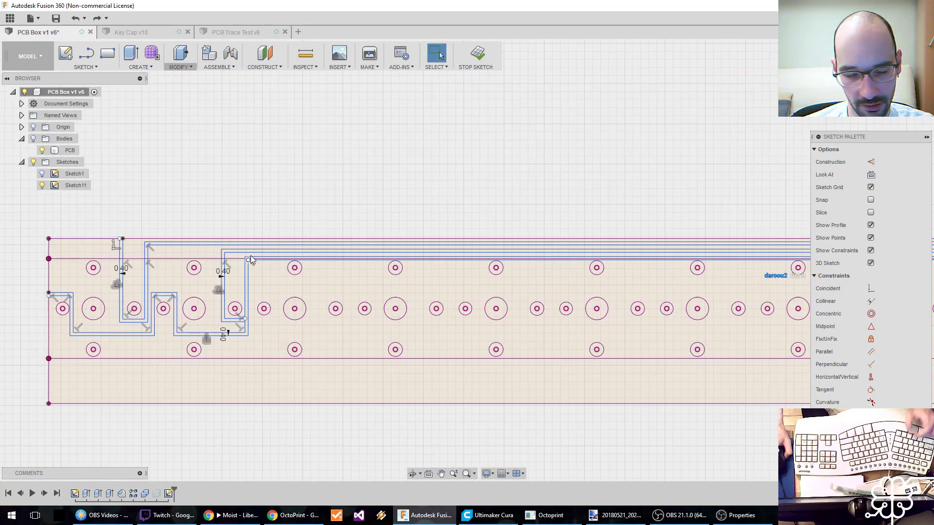
# Try a vertical line about 4.72 mm long from between the holes up to the stepped groove's upper line, and undo it.
pyautogui.scroll(5, 250, 260)
pyautogui.press('l')
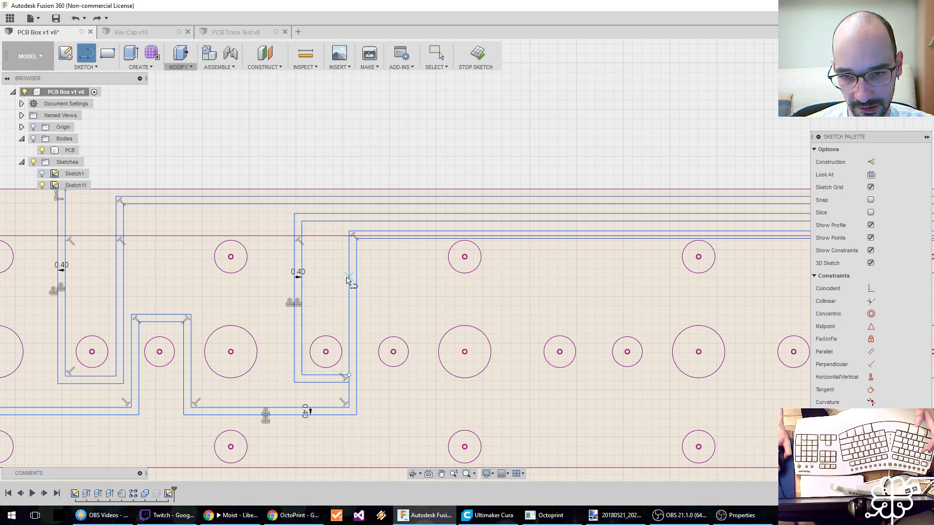
pyautogui.click(416, 319)
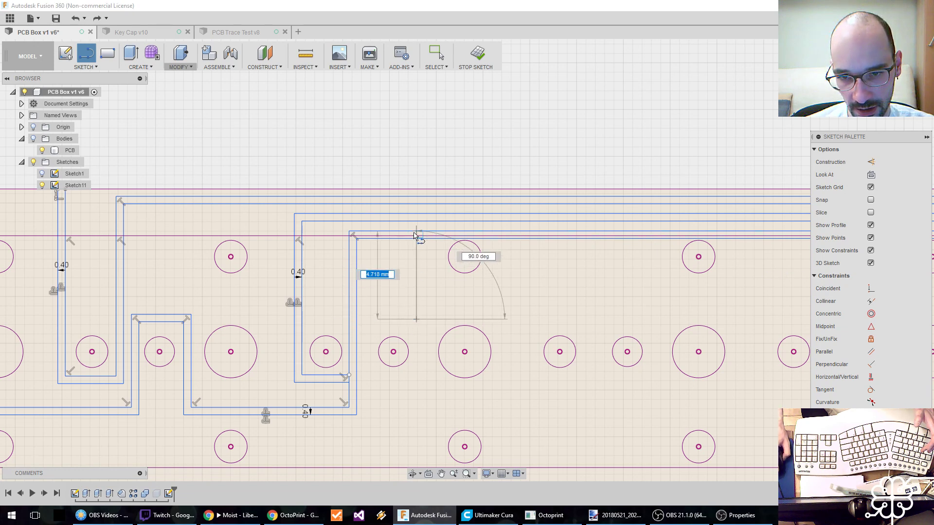
pyautogui.click(416, 234)
pyautogui.press('Escape')
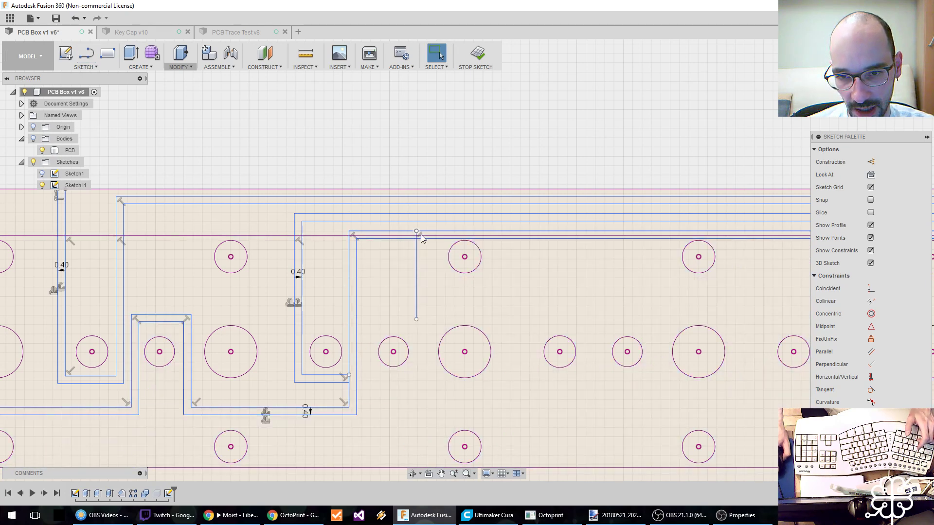
pyautogui.scroll(5, 416, 240)
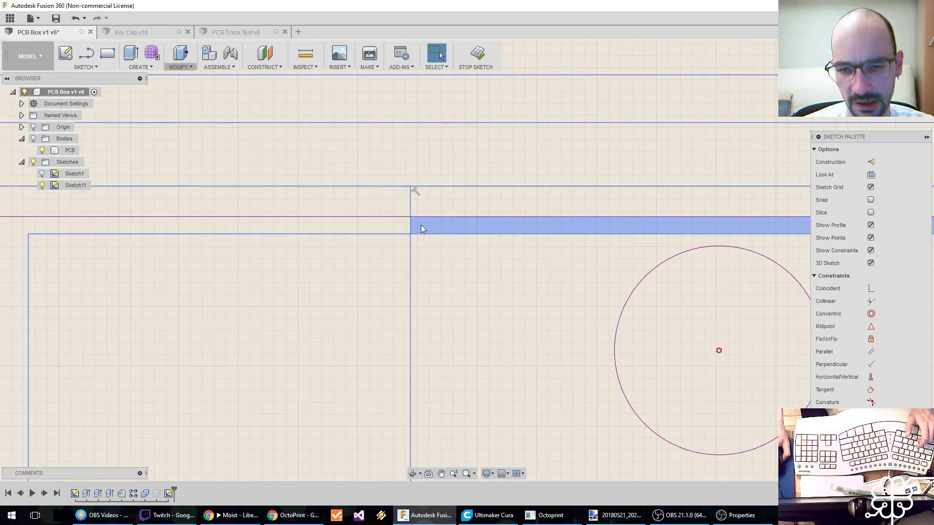
pyautogui.scroll(-3, 425, 254)
pyautogui.scroll(-1, 417, 266)
pyautogui.scroll(-4, 421, 269)
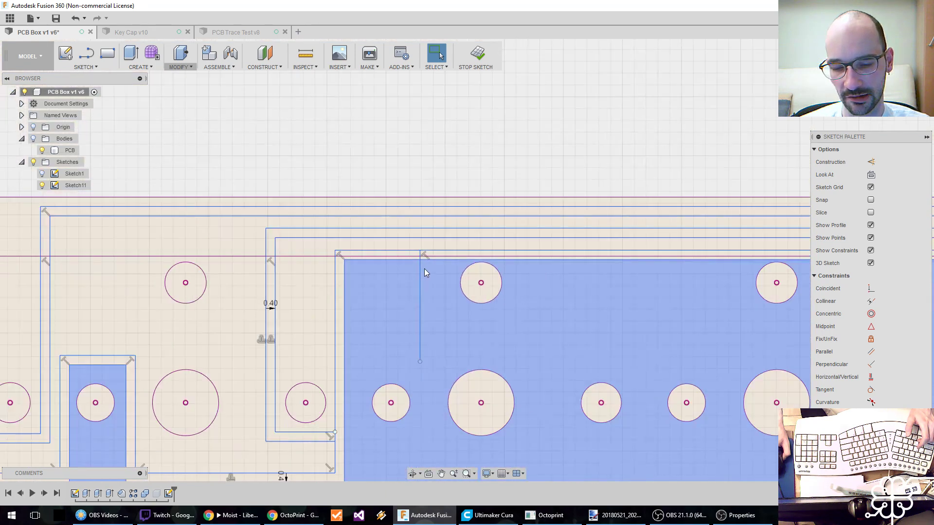
pyautogui.scroll(-1, 425, 270)
pyautogui.hotkey('ctrl', 'z')
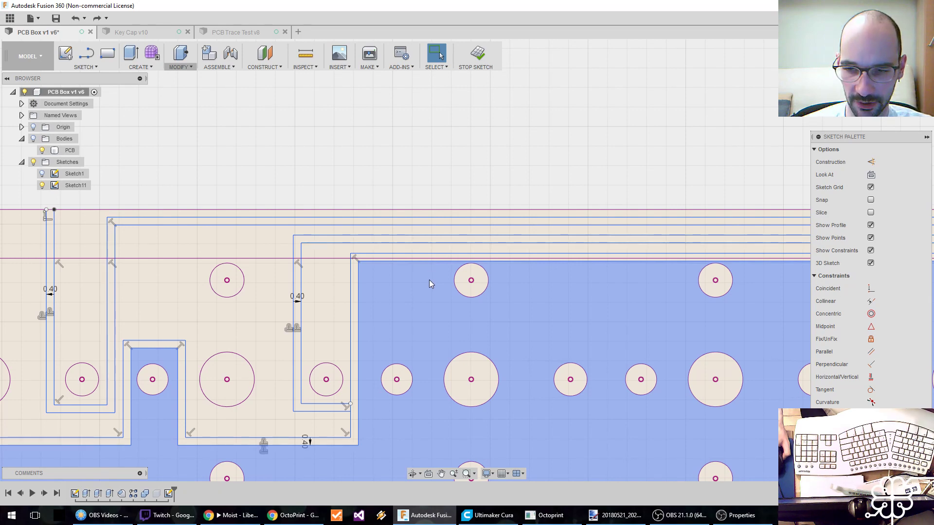
# Undo the groove offsets on all three traces to return to the single trace lines.
pyautogui.scroll(-2, 429, 278)
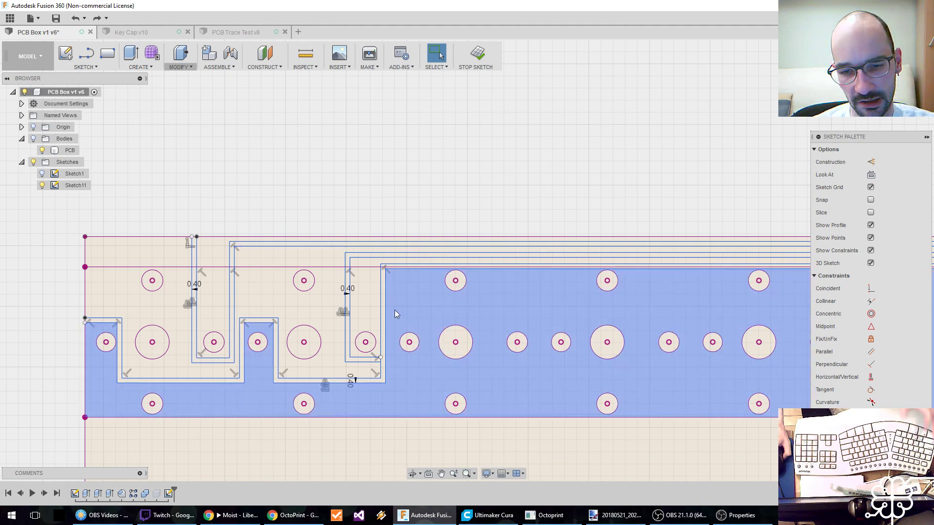
pyautogui.hotkey('ctrl', 'z')
pyautogui.hotkey('ctrl', 'z')
pyautogui.hotkey('ctrl', 'z')
pyautogui.hotkey('ctrl', 'z')
pyautogui.hotkey('ctrl', 'z')
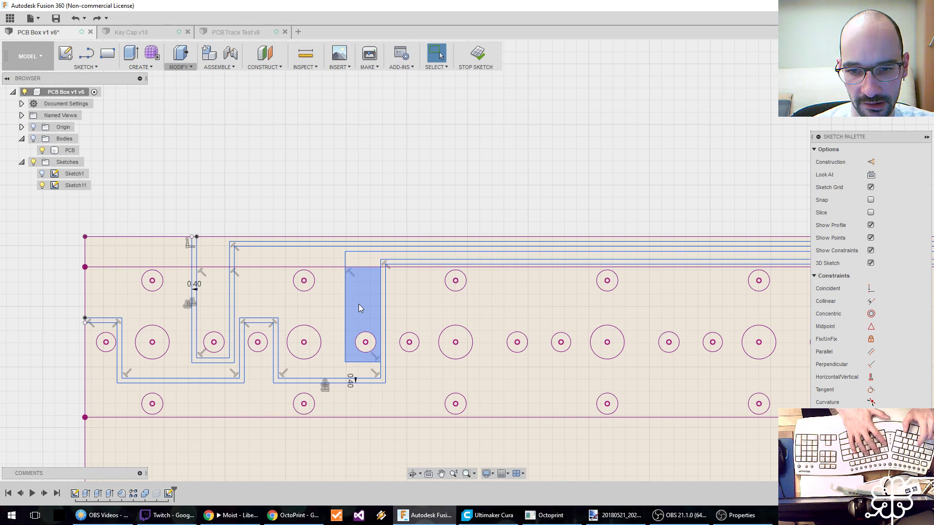
pyautogui.hotkey('ctrl', 'z')
pyautogui.hotkey('ctrl', 'y')
pyautogui.hotkey('ctrl', 'y')
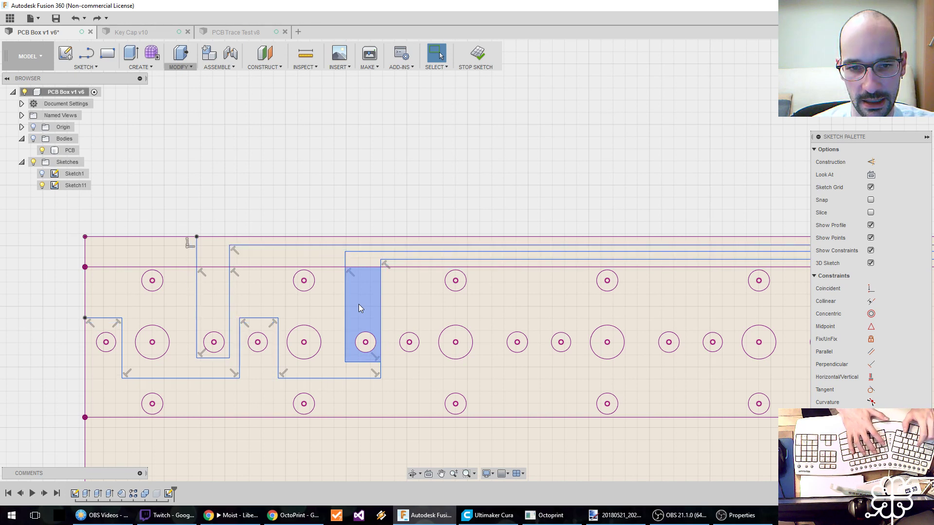
pyautogui.moveTo(325, 297); pyautogui.dragTo(270, 295, button='middle')
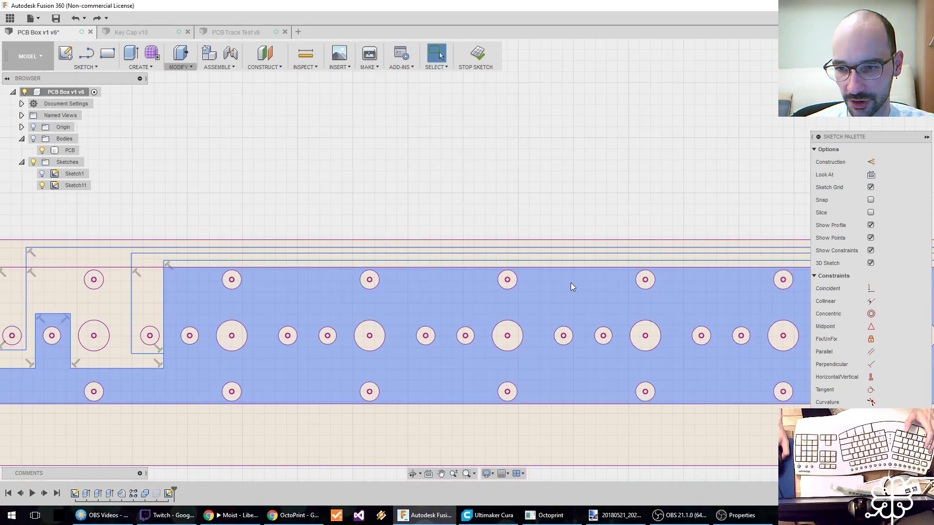
pyautogui.scroll(-5, 552, 292)
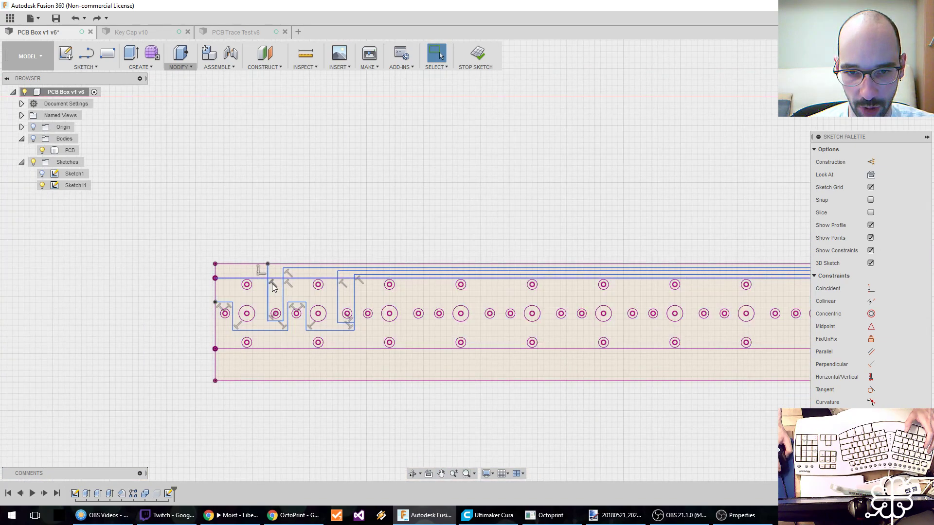
pyautogui.moveTo(449, 300); pyautogui.dragTo(305, 308, button='middle')
pyautogui.scroll(-1, 304, 308)
pyautogui.scroll(1, 315, 294)
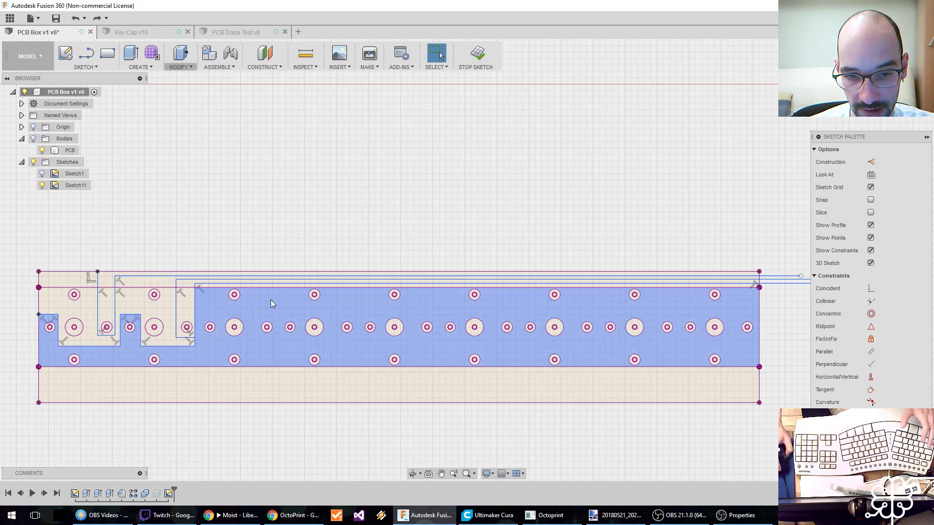
# Finish Sketch11 and create a new sketch on the plane of the board's surface.
pyautogui.click(475, 53)
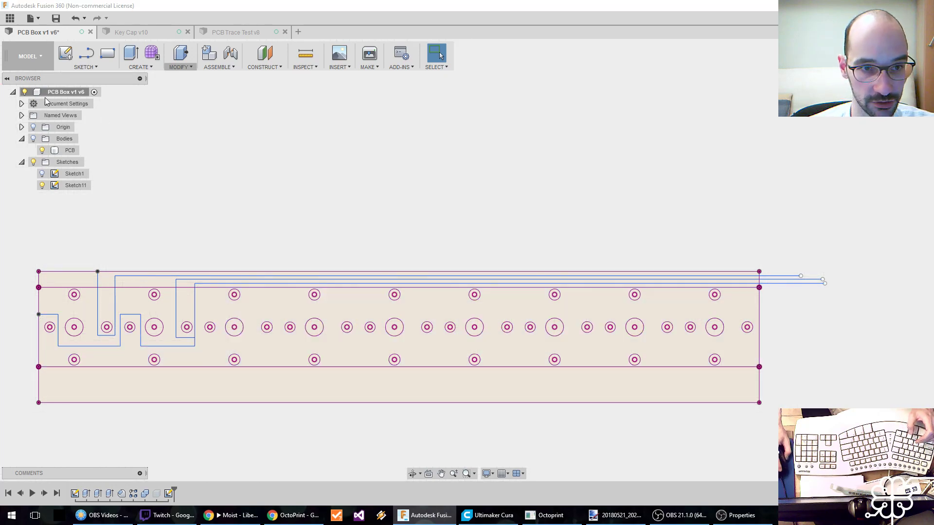
pyautogui.click(65, 53)
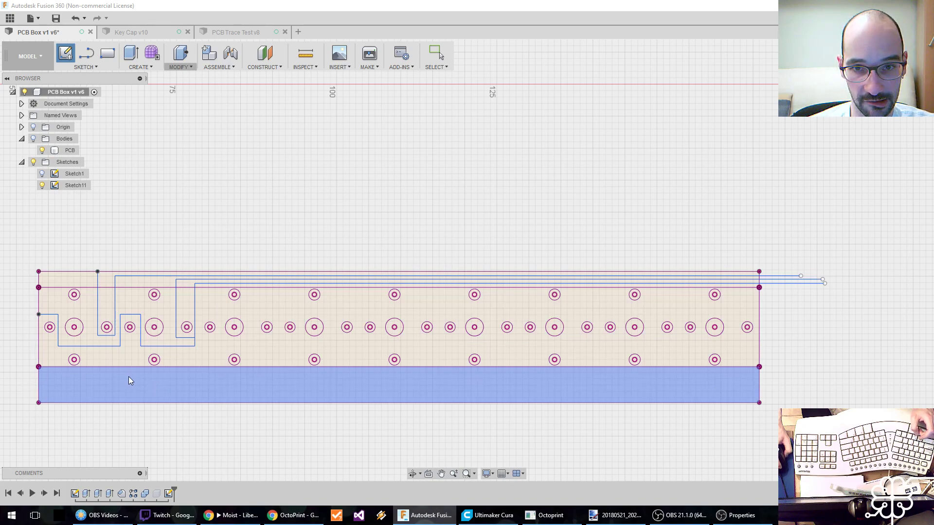
pyautogui.click(129, 377)
pyautogui.moveTo(494, 258); pyautogui.dragTo(169, 320, button='middle')
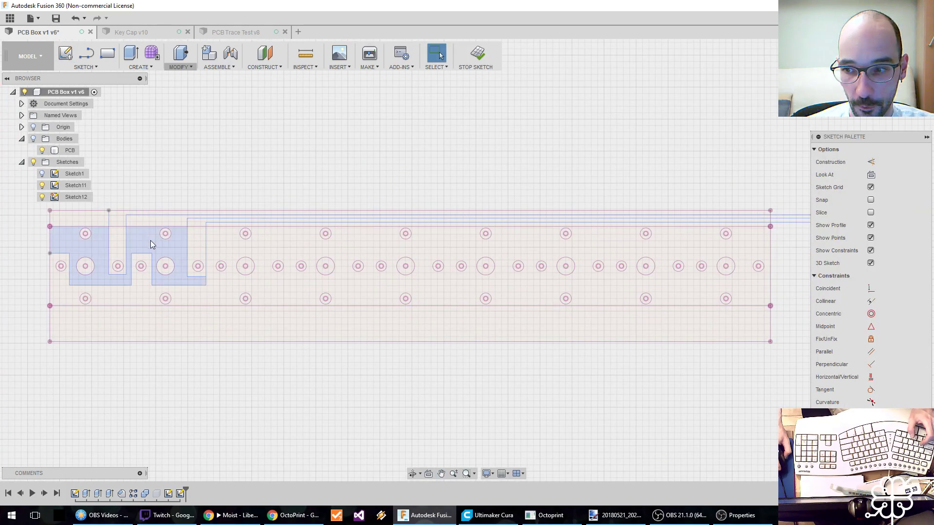
# Project the uppermost and branch traces' lines from Sketch11 into the new sketch, plus the stepped trace's tall vertical segment.
pyautogui.press('p')
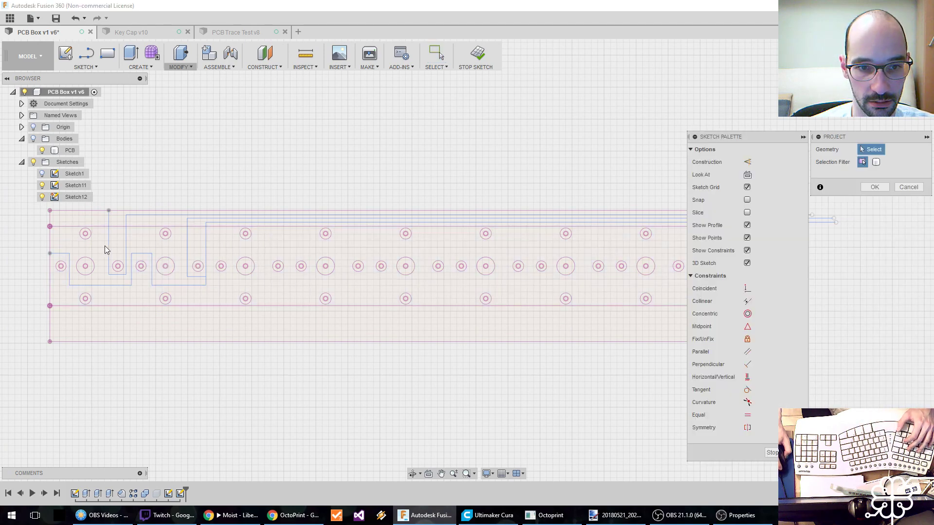
pyautogui.click(109, 265)
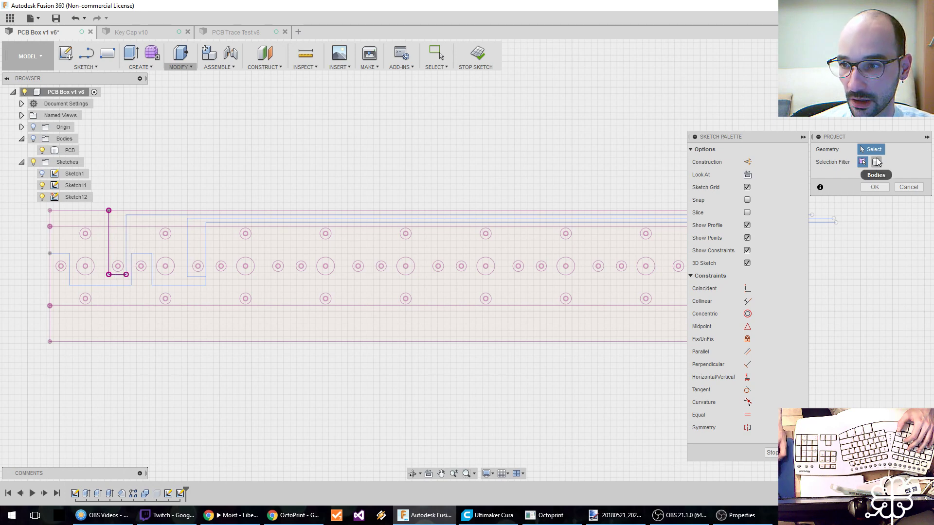
pyautogui.click(126, 240)
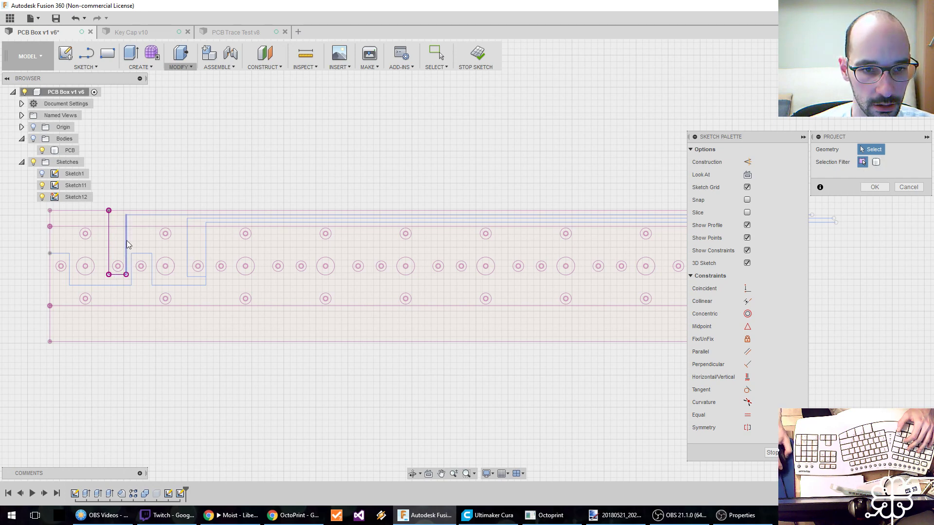
pyautogui.click(143, 215)
pyautogui.click(187, 235)
pyautogui.click(205, 246)
pyautogui.click(202, 219)
pyautogui.click(195, 277)
# Project the stepped trace's remaining horizontal and vertical segments around the first two hole groups, from the branch back to the board's edge.
pyautogui.click(192, 285)
pyautogui.click(153, 273)
pyautogui.click(141, 253)
pyautogui.click(132, 269)
pyautogui.click(96, 285)
pyautogui.click(70, 270)
pyautogui.click(60, 254)
# Project the board's left, upper and lower edges and the horizontal line below the holes, and hide Sketch11.
pyautogui.click(50, 265)
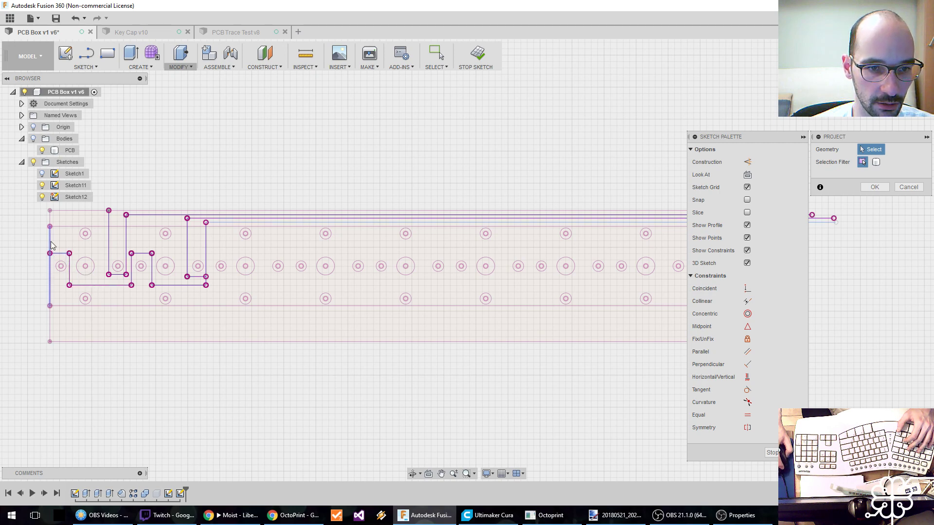
pyautogui.click(71, 211)
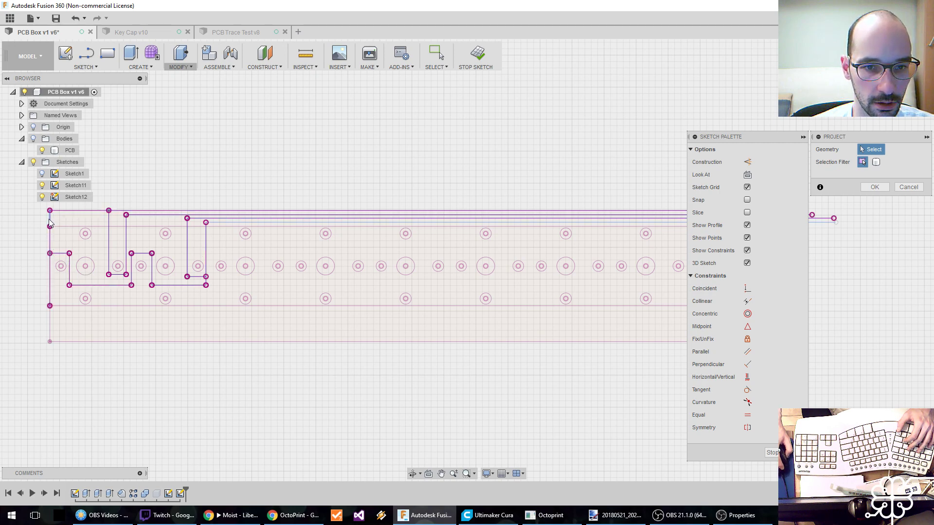
pyautogui.click(92, 306)
pyautogui.click(96, 342)
pyautogui.click(50, 323)
pyautogui.click(906, 188)
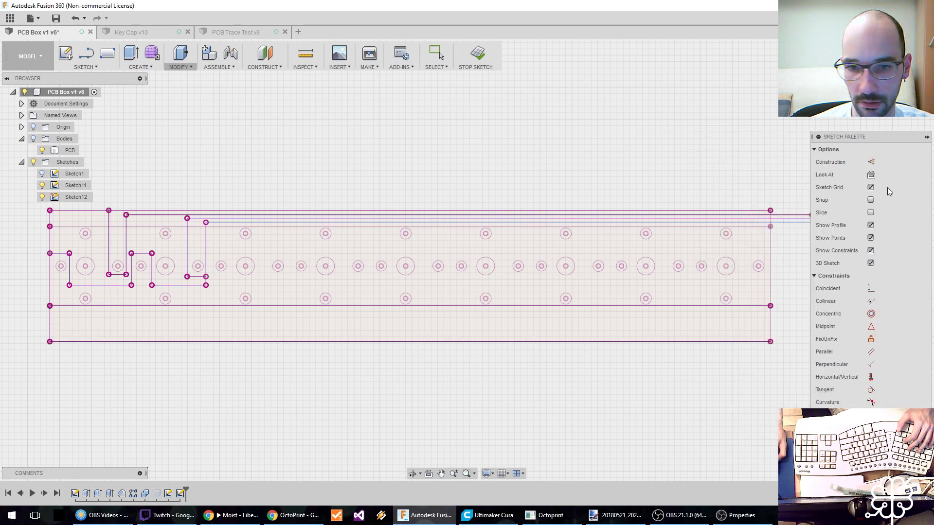
pyautogui.click(42, 185)
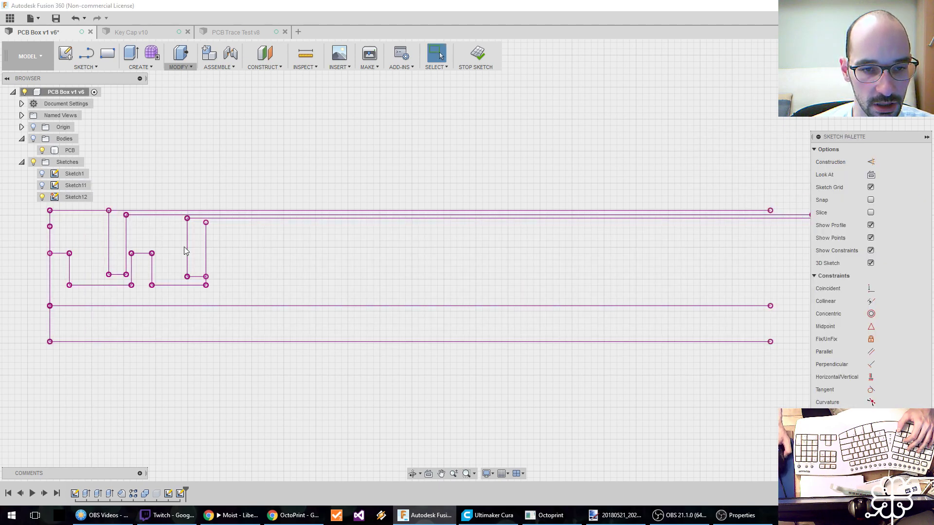
pyautogui.press('o')
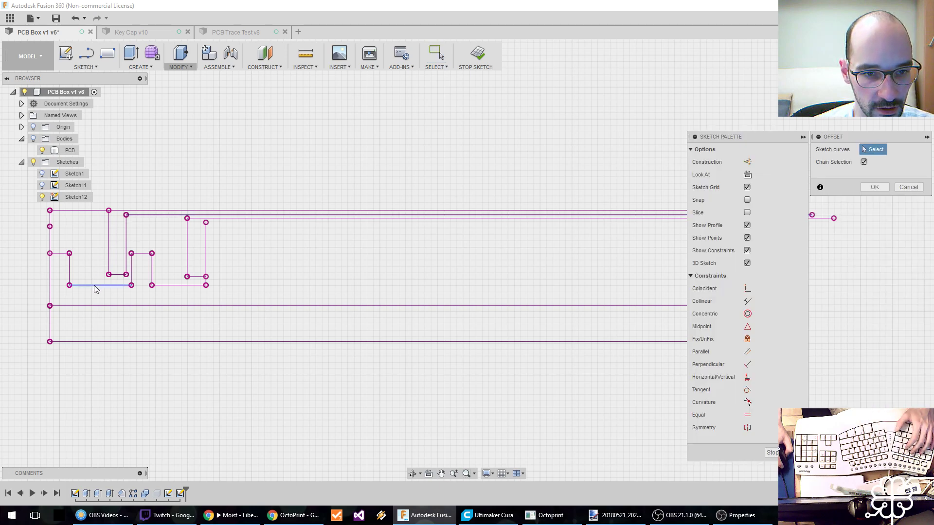
pyautogui.click(94, 285)
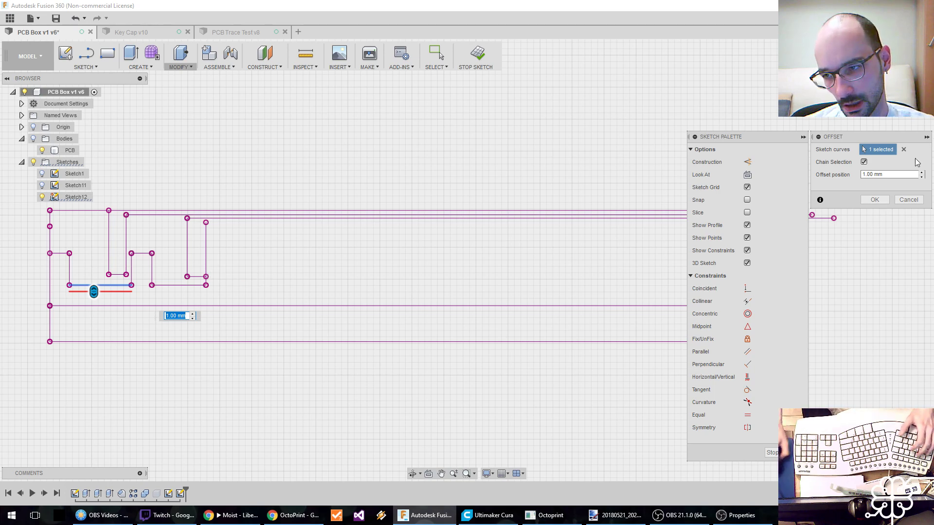
pyautogui.click(908, 200)
# Finish editing Sketch12.
pyautogui.click(476, 53)
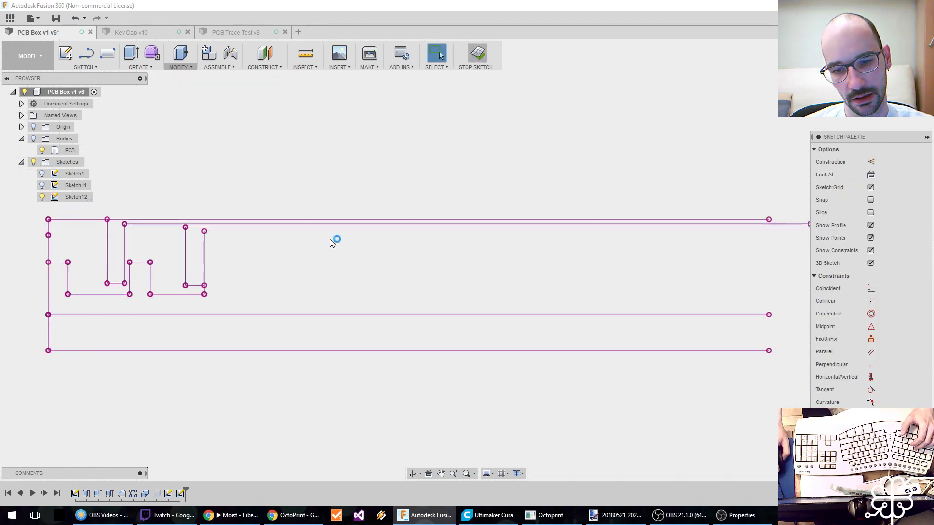
# Delete Sketch12 and reopen Sketch11 for editing.
pyautogui.rightClick(180, 495)
pyautogui.click(213, 435)
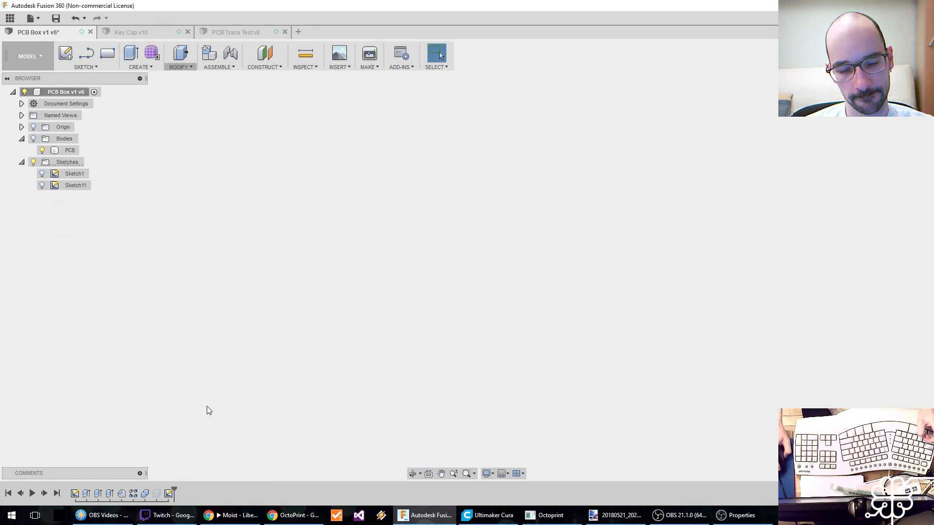
pyautogui.doubleClick(168, 495)
pyautogui.scroll(4, 153, 368)
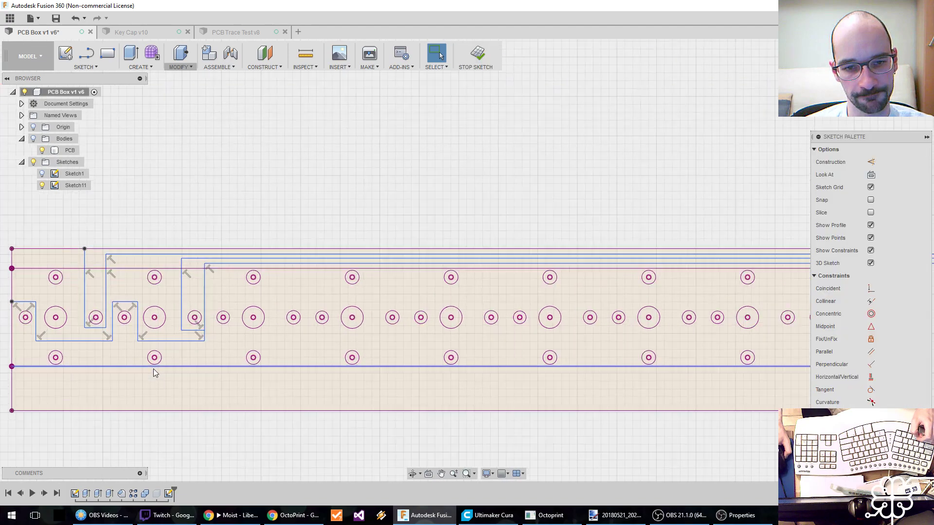
pyautogui.scroll(-3, 153, 369)
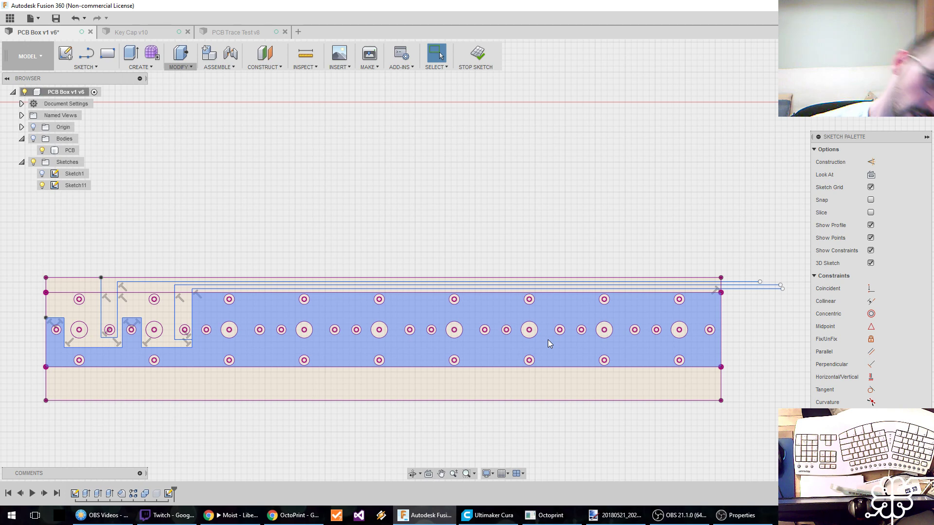
# Save the design as a new version with the description "User Saved".
pyautogui.press('Escape')
pyautogui.hotkey('ctrl', 's')
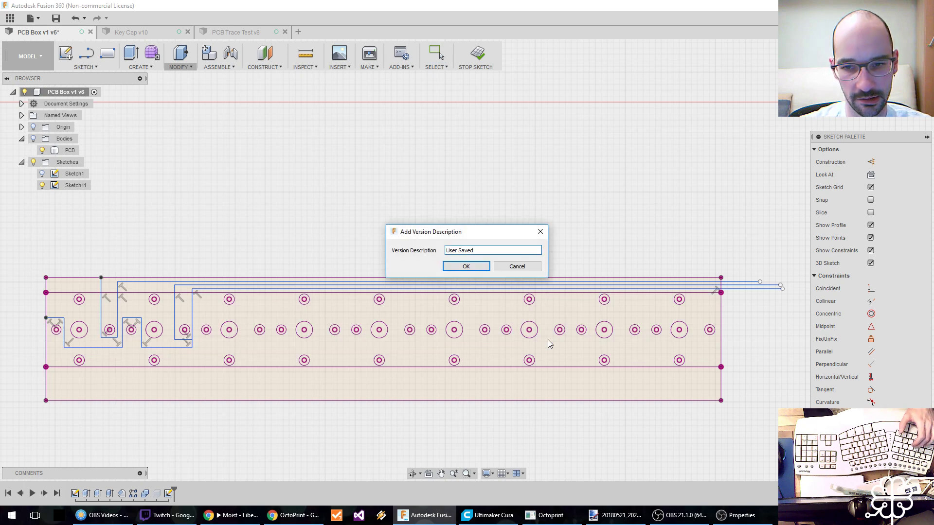
pyautogui.click(466, 266)
pyautogui.moveTo(286, 265); pyautogui.dragTo(314, 242, button='middle')
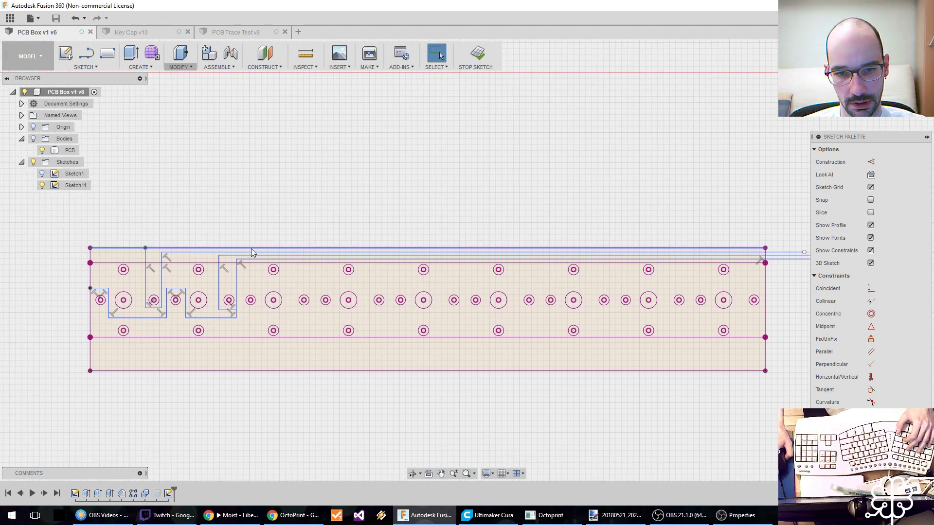
pyautogui.scroll(2, 251, 248)
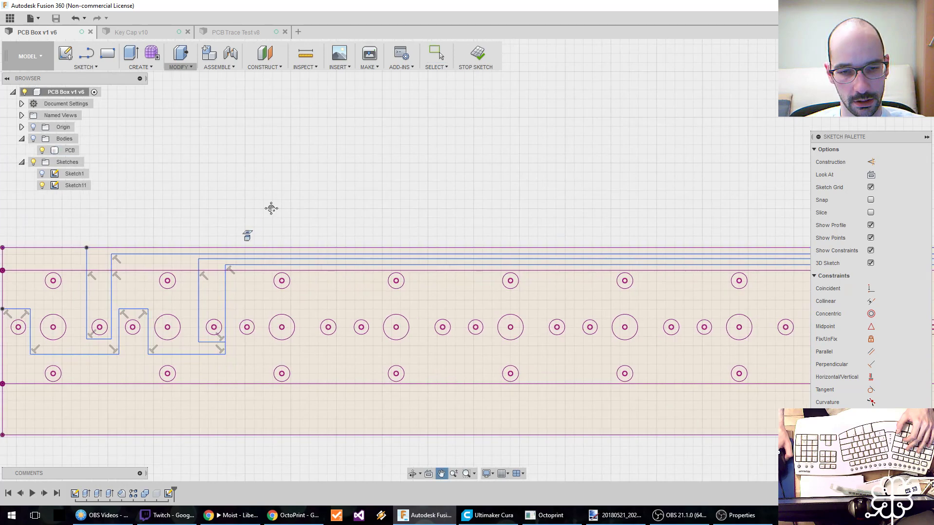
pyautogui.scroll(-2, 269, 205)
pyautogui.moveTo(369, 199); pyautogui.dragTo(317, 211, button='middle')
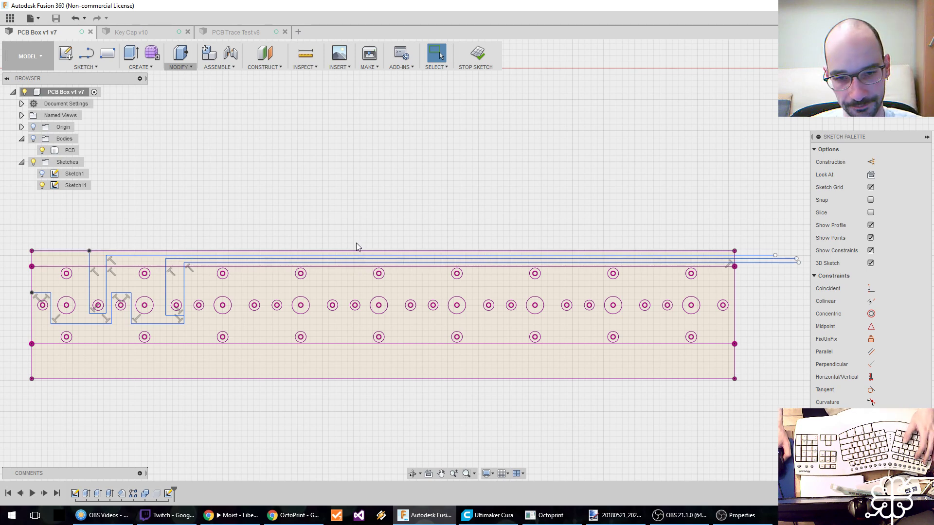
pyautogui.click(202, 291)
pyautogui.scroll(1, 203, 291)
pyautogui.scroll(-1, 202, 291)
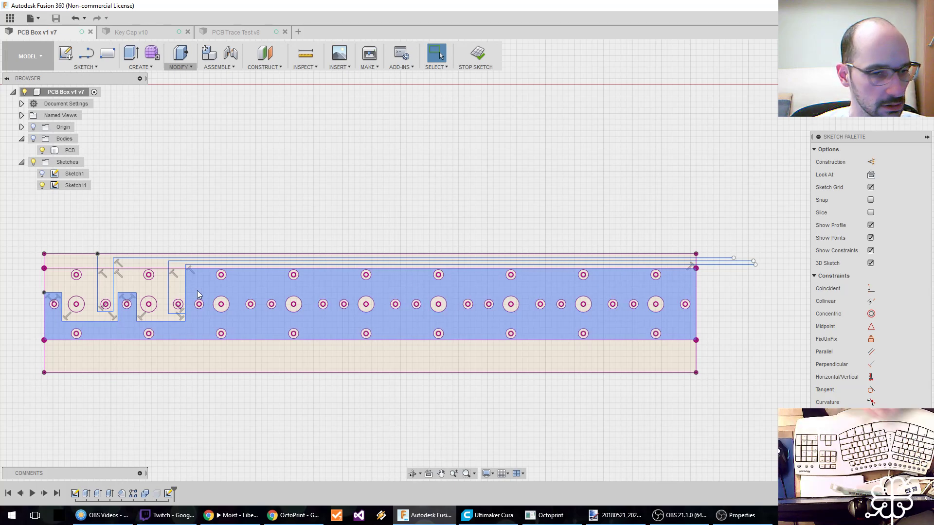
# Draw a trace from the branch's lower junction right under the third group's first small hole, up, and horizontally past the board's right edge.
pyautogui.press('l')
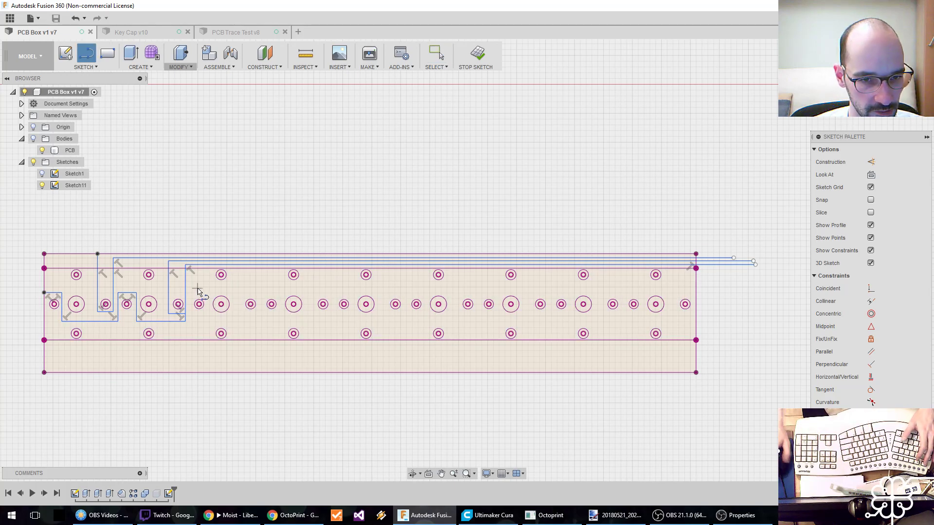
pyautogui.scroll(2, 192, 291)
pyautogui.scroll(-1, 192, 290)
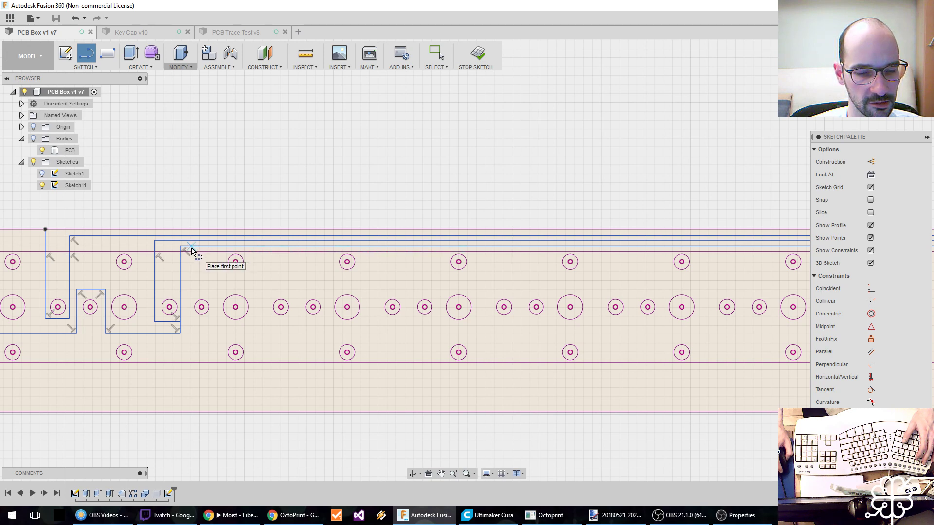
pyautogui.click(181, 323)
pyautogui.click(215, 321)
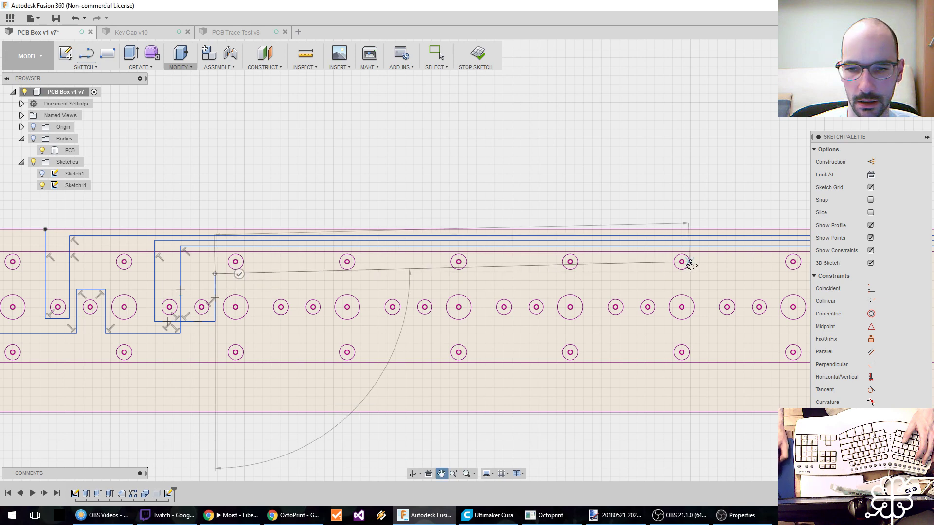
pyautogui.moveTo(695, 270); pyautogui.dragTo(144, 295, button='middle')
pyautogui.click(498, 300)
pyautogui.moveTo(241, 318); pyautogui.dragTo(722, 295, button='middle')
pyautogui.moveTo(270, 290); pyautogui.dragTo(400, 283, button='middle')
pyautogui.press('Escape')
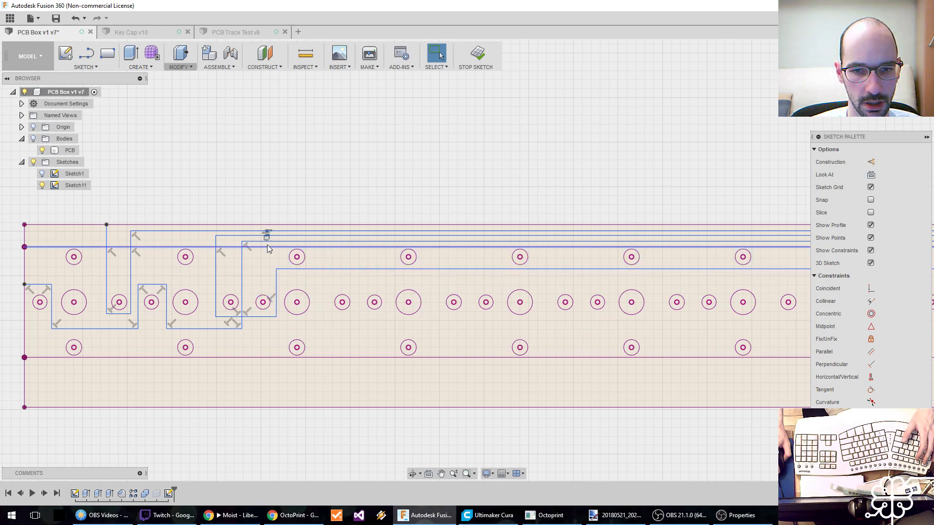
# Draw a vertical line from the new horizontal trace down before the next group's first small hole, plus a short horizontal line under it.
pyautogui.moveTo(279, 278); pyautogui.dragTo(170, 275, button='middle')
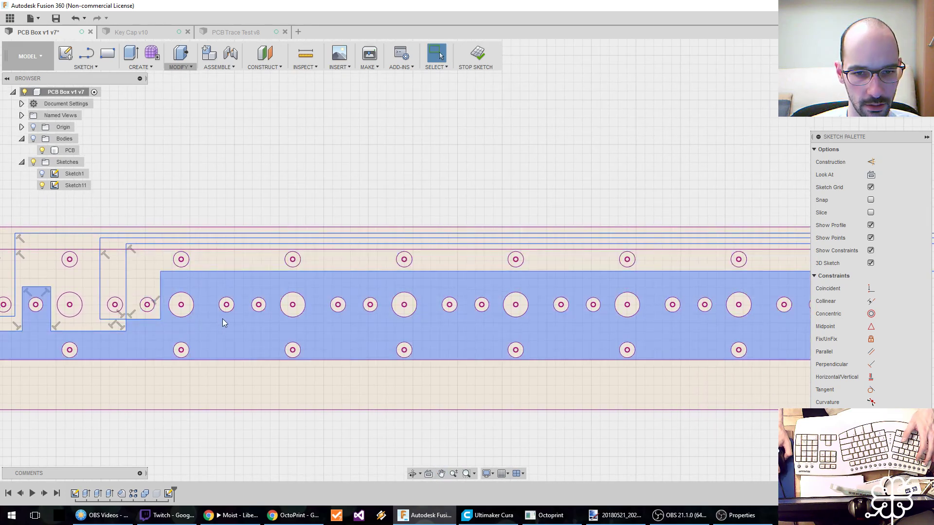
pyautogui.press('l')
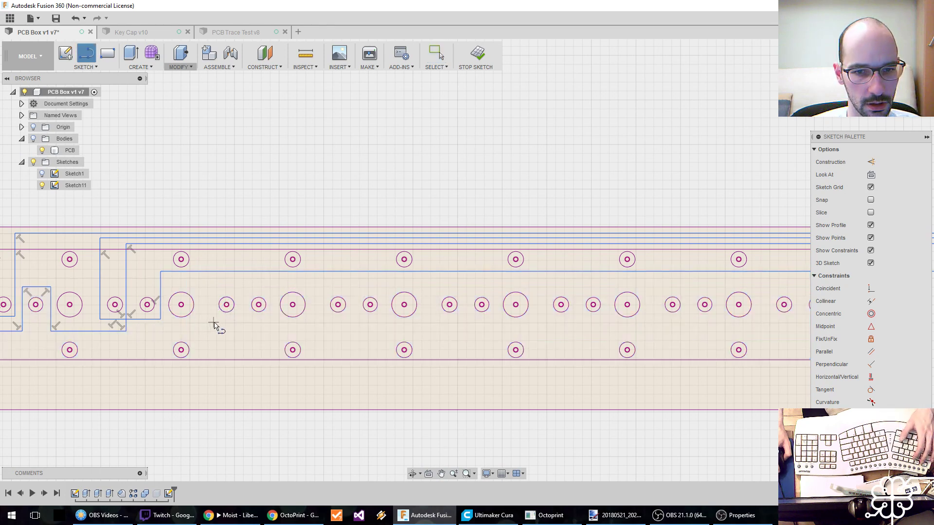
pyautogui.moveTo(210, 308); pyautogui.dragTo(159, 325, button='middle')
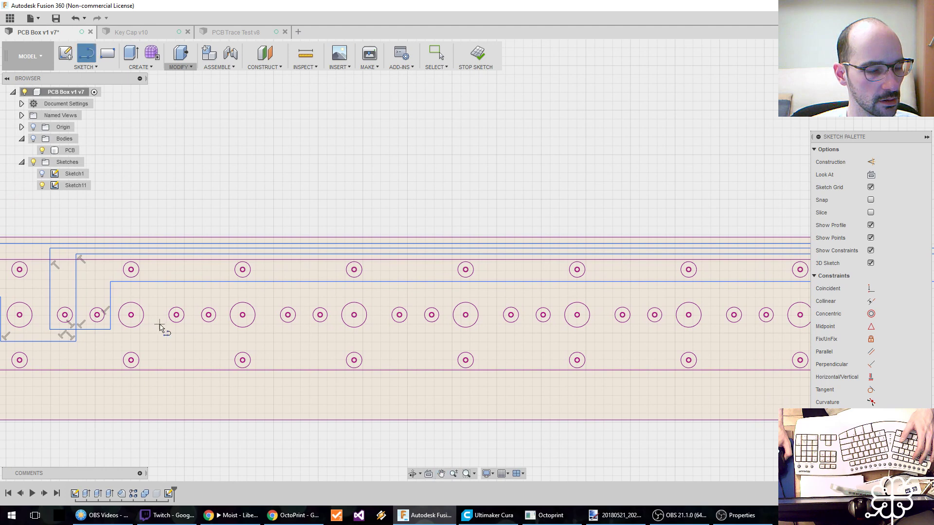
pyautogui.click(163, 282)
pyautogui.click(164, 334)
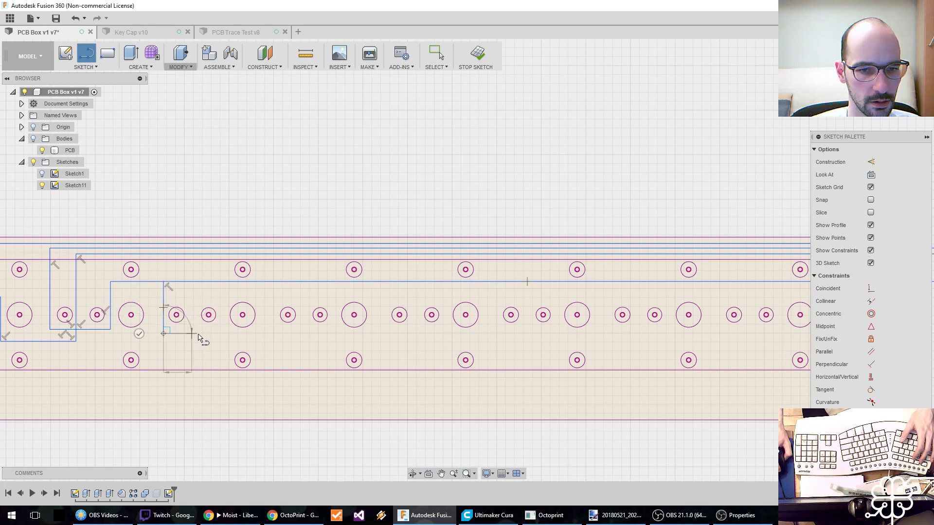
pyautogui.click(199, 334)
pyautogui.press('Escape')
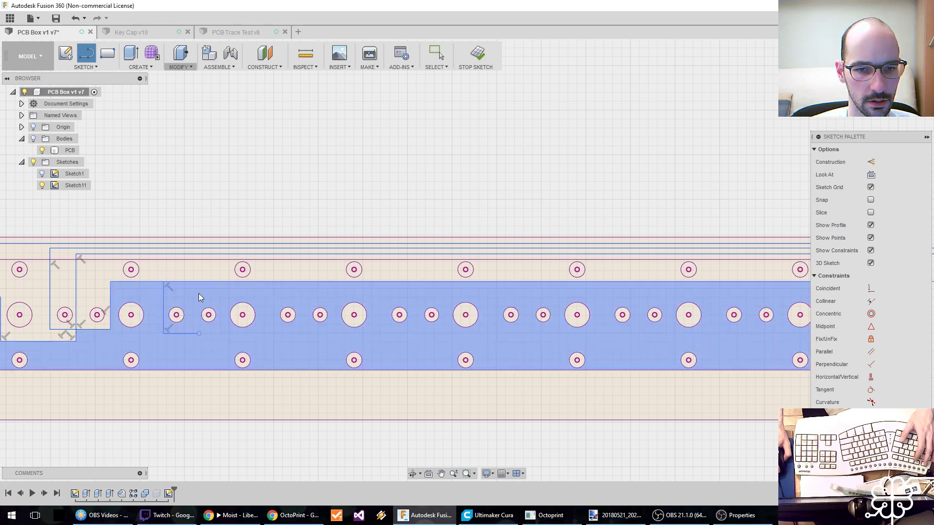
# Draw the trace from the vertical's lower end around the small hole, about 34 mm right, and in another U around the seventh group's first small hole.
pyautogui.press('l')
pyautogui.click(163, 334)
pyautogui.click(189, 335)
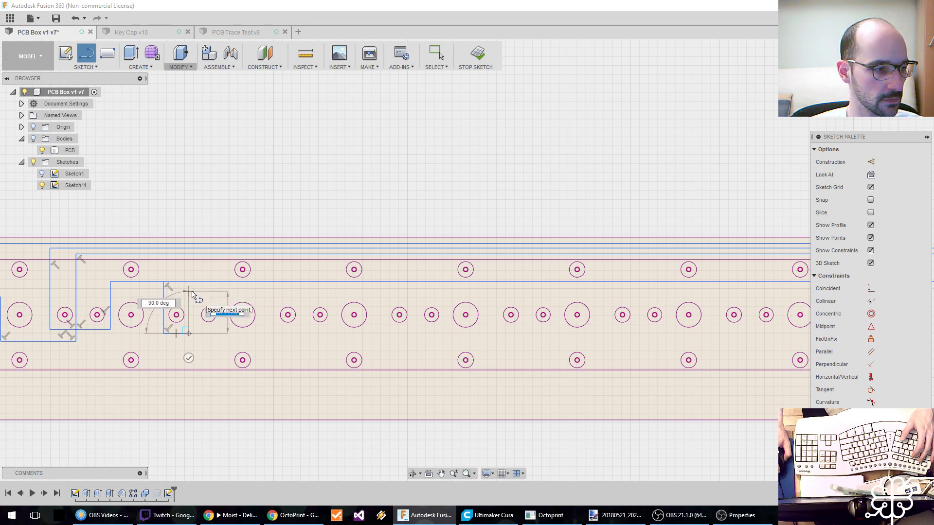
pyautogui.click(192, 293)
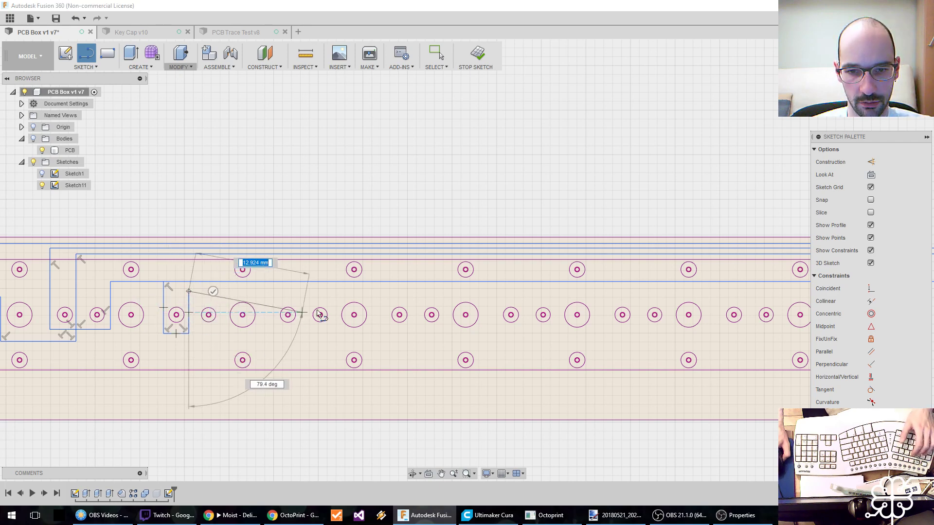
pyautogui.click(494, 291)
pyautogui.click(494, 334)
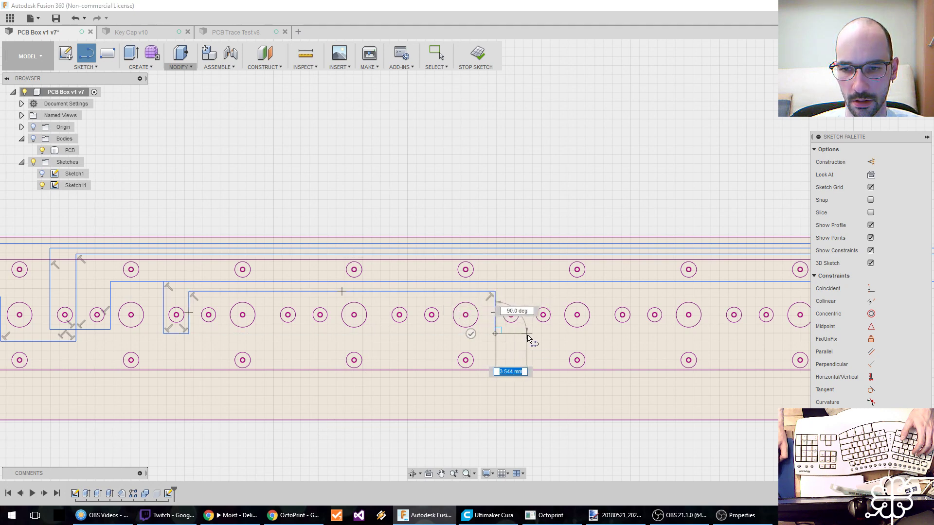
pyautogui.click(524, 333)
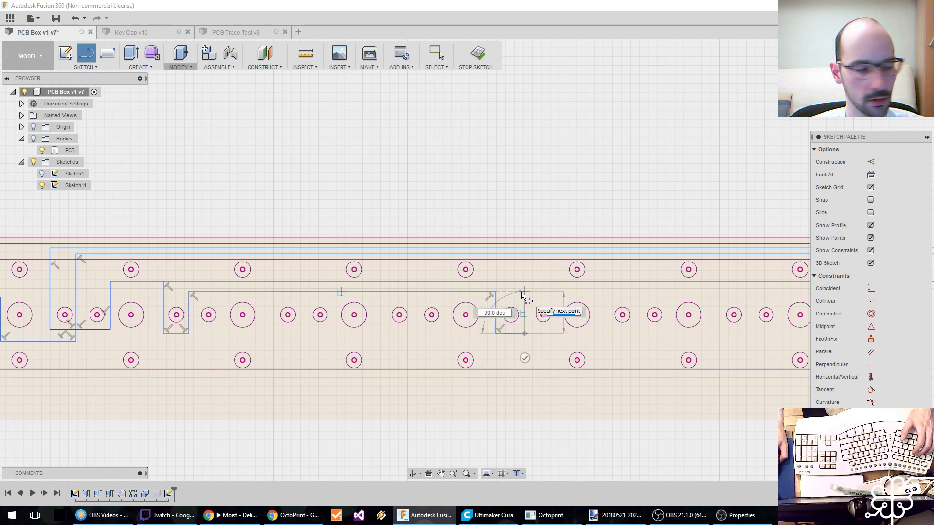
pyautogui.click(524, 292)
# Extend the trace right past the last large hole, down beside the final small hole, and horizontally beyond the board's right edge.
pyautogui.moveTo(539, 291); pyautogui.dragTo(267, 301, button='middle')
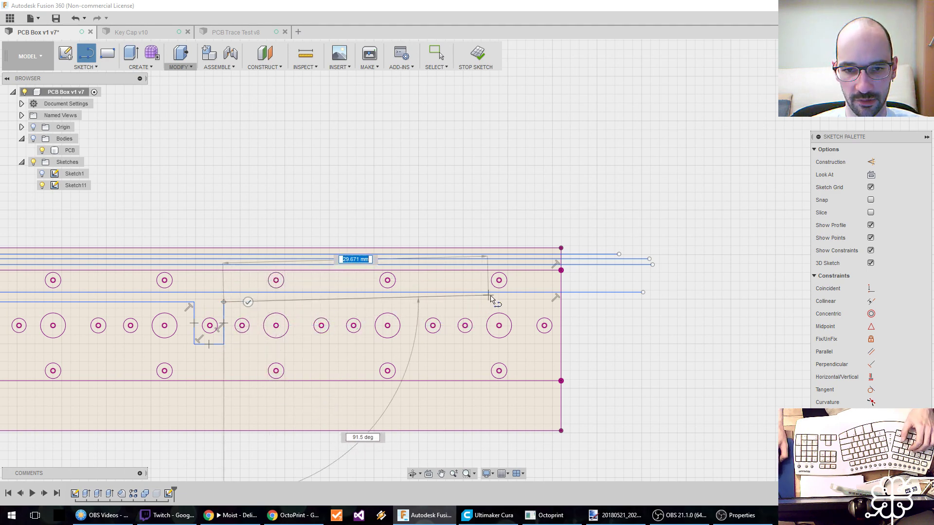
pyautogui.click(529, 302)
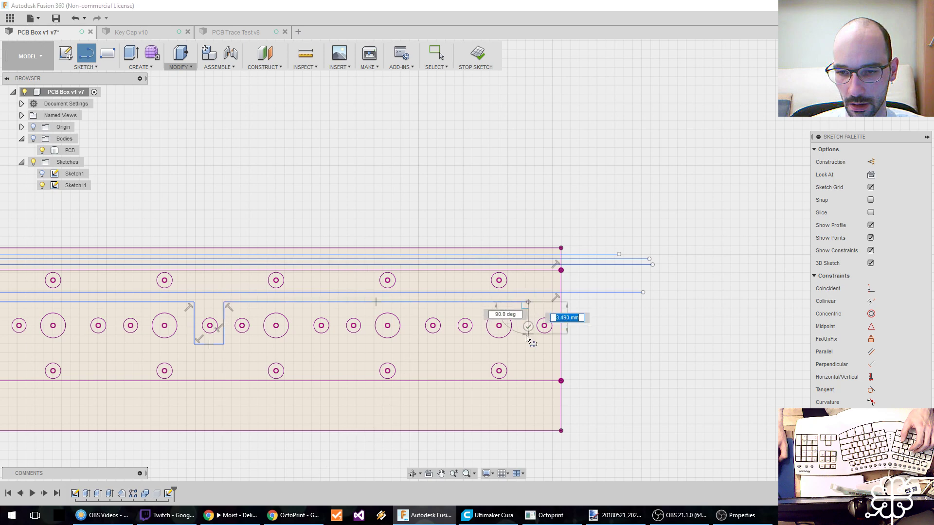
pyautogui.click(528, 345)
pyautogui.click(645, 344)
pyautogui.press('Escape')
pyautogui.moveTo(231, 299); pyautogui.dragTo(252, 305, button='middle')
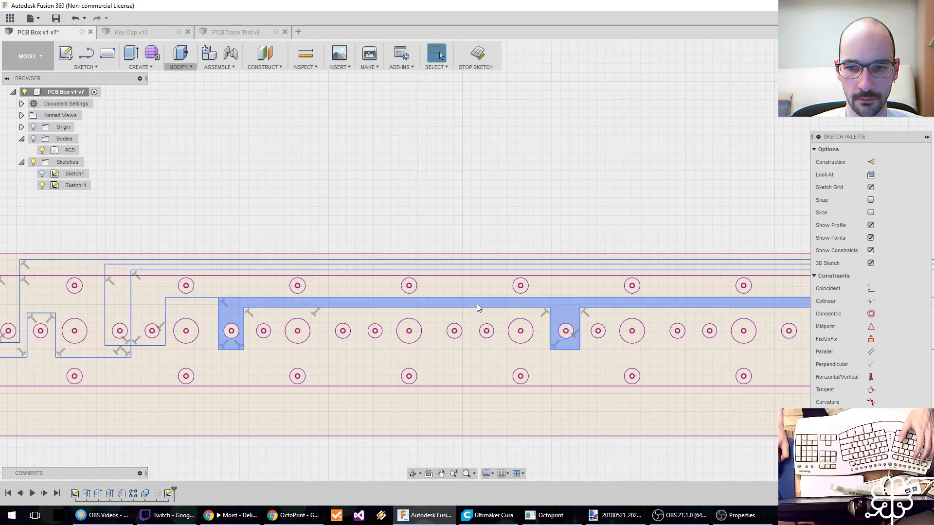
pyautogui.moveTo(477, 303); pyautogui.dragTo(321, 303, button='middle')
pyautogui.scroll(-2, 320, 303)
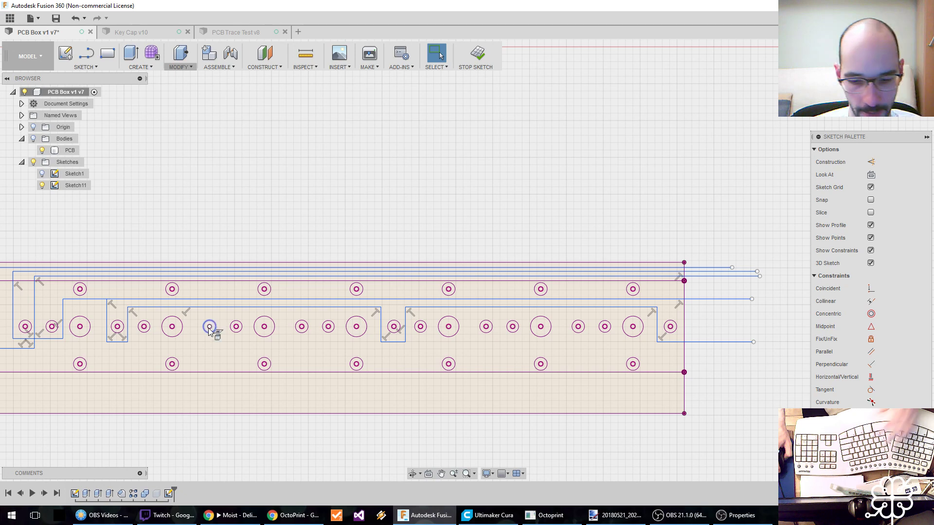
pyautogui.press('l')
pyautogui.click(222, 311)
pyautogui.click(222, 342)
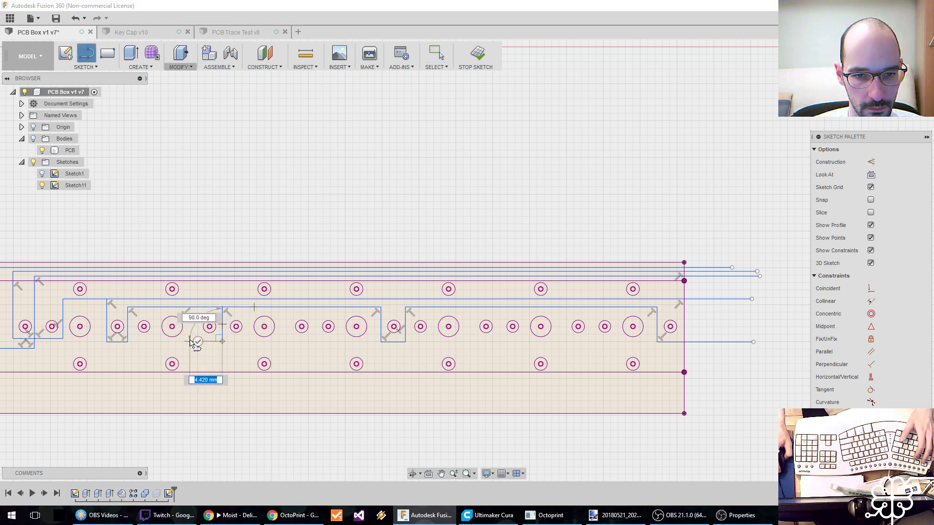
pyautogui.press('Escape')
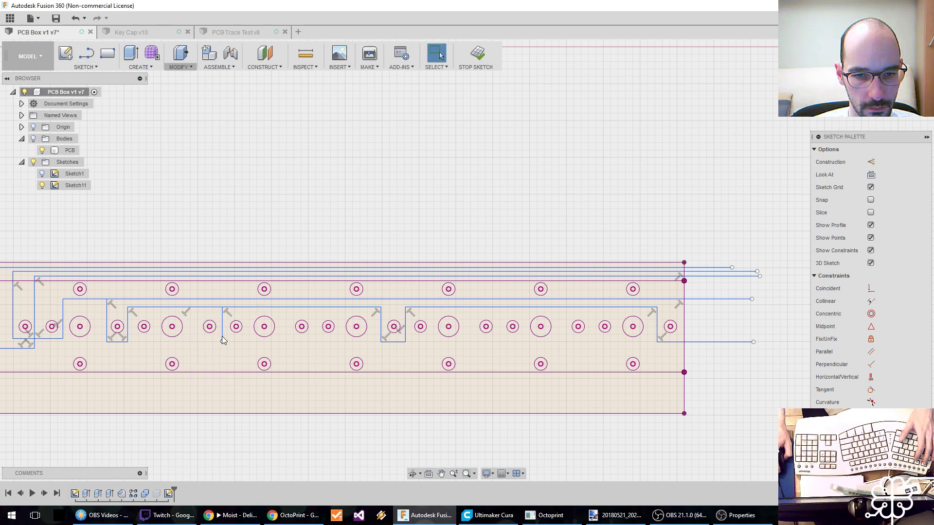
pyautogui.press('l')
pyautogui.click(223, 308)
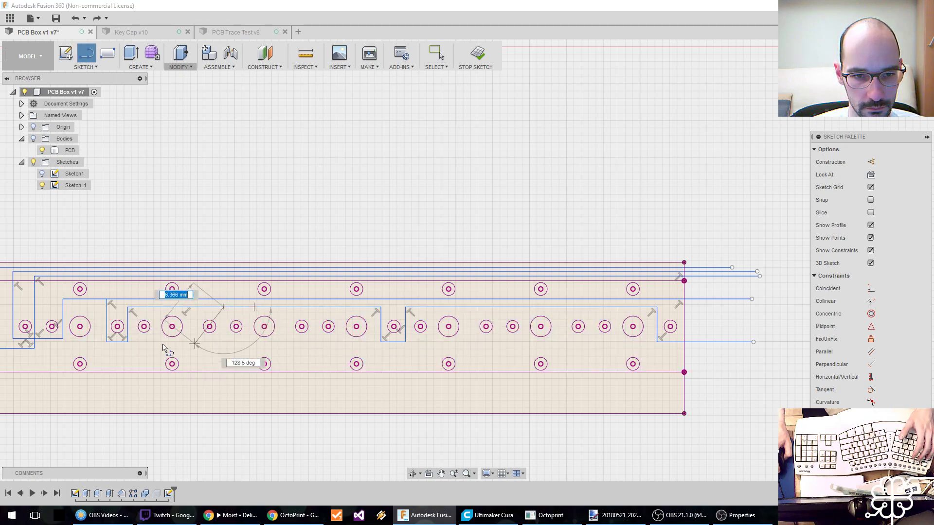
pyautogui.click(224, 342)
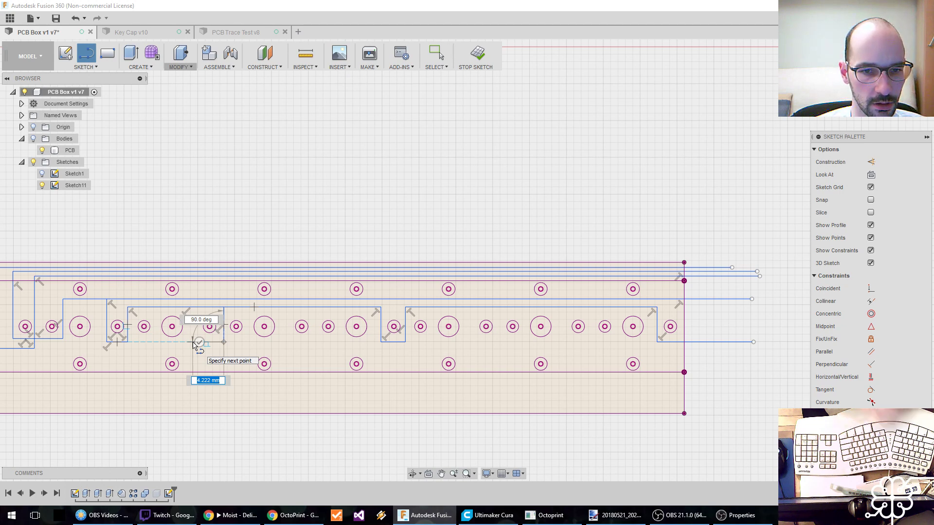
pyautogui.press('Escape')
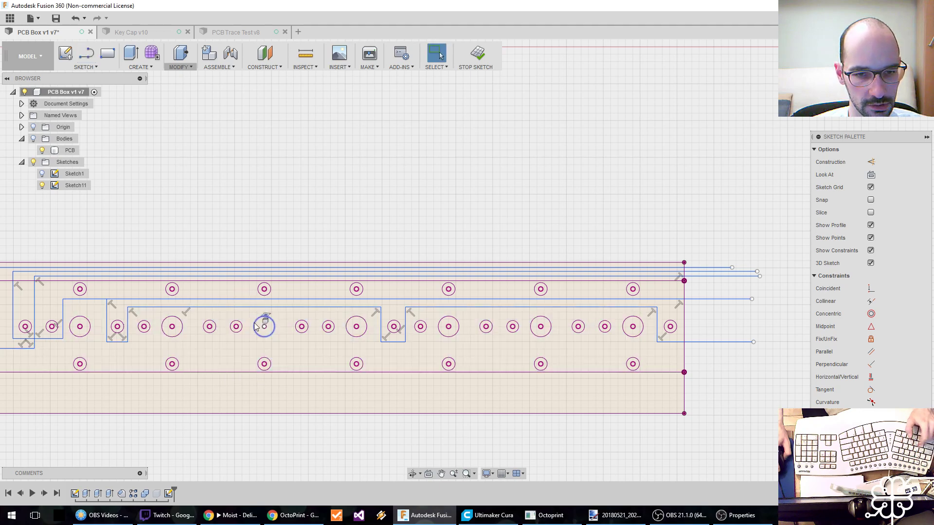
# Draw a trace from the inner horizontal trace down in a U around the sixth group's first small hole, and about 21.5 mm left.
pyautogui.press('l')
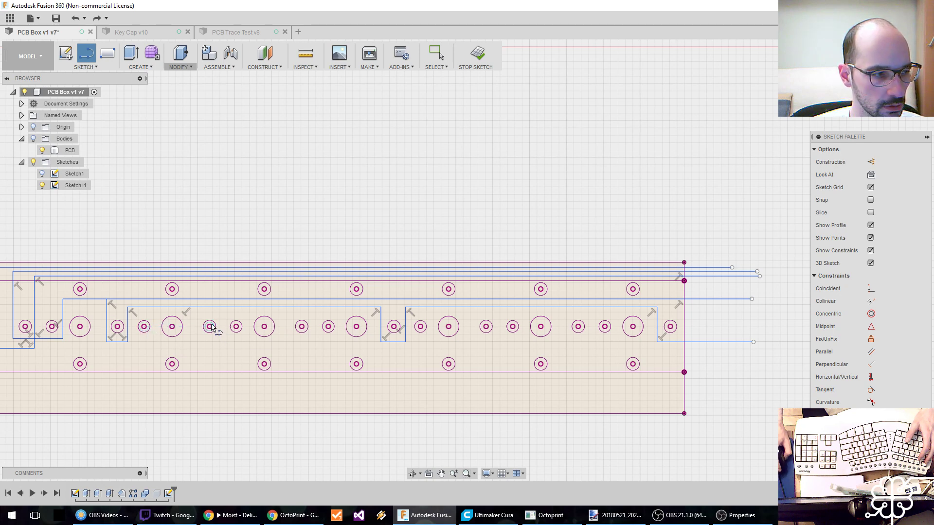
pyautogui.scroll(-3, 214, 317)
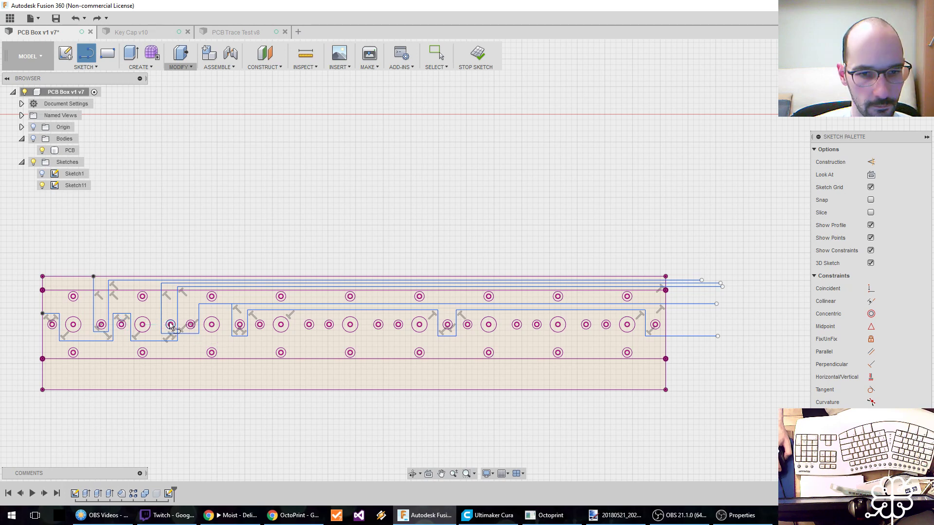
pyautogui.click(239, 326)
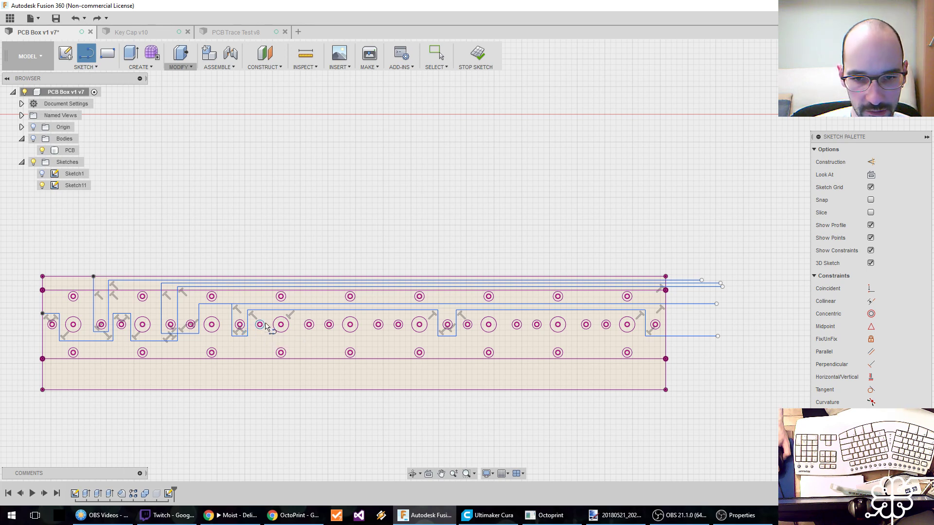
pyautogui.click(389, 312)
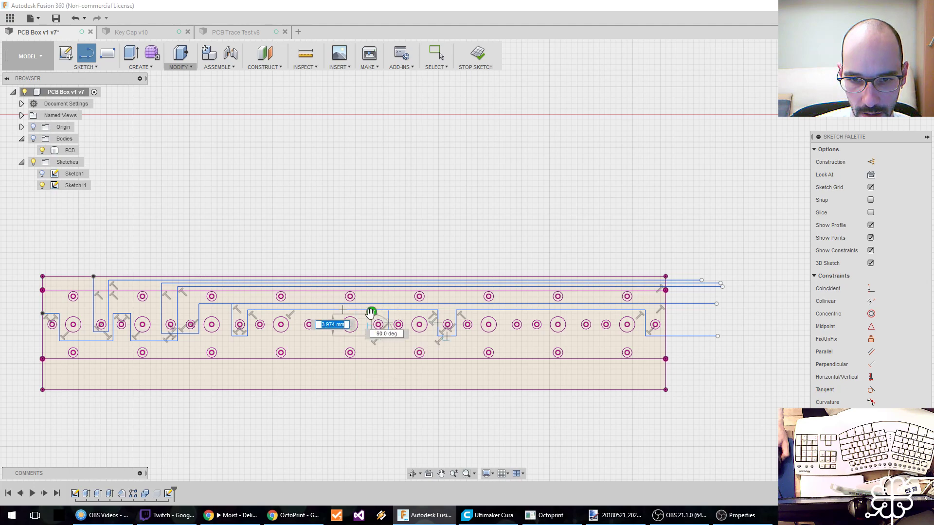
pyautogui.scroll(5, 371, 314)
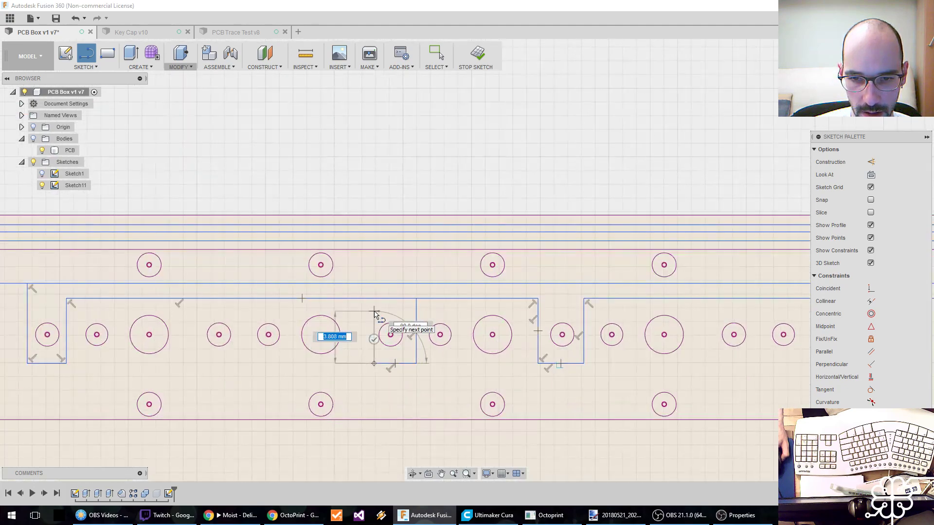
pyautogui.click(374, 312)
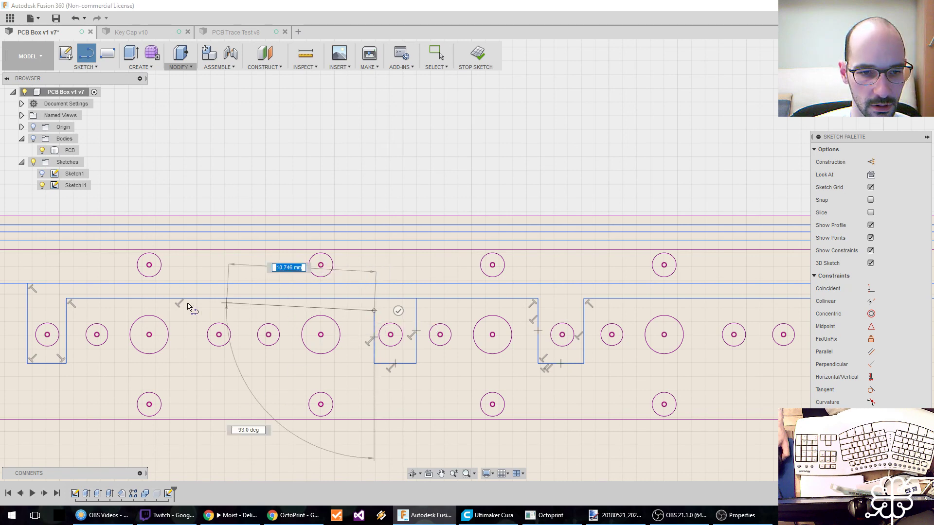
pyautogui.click(78, 311)
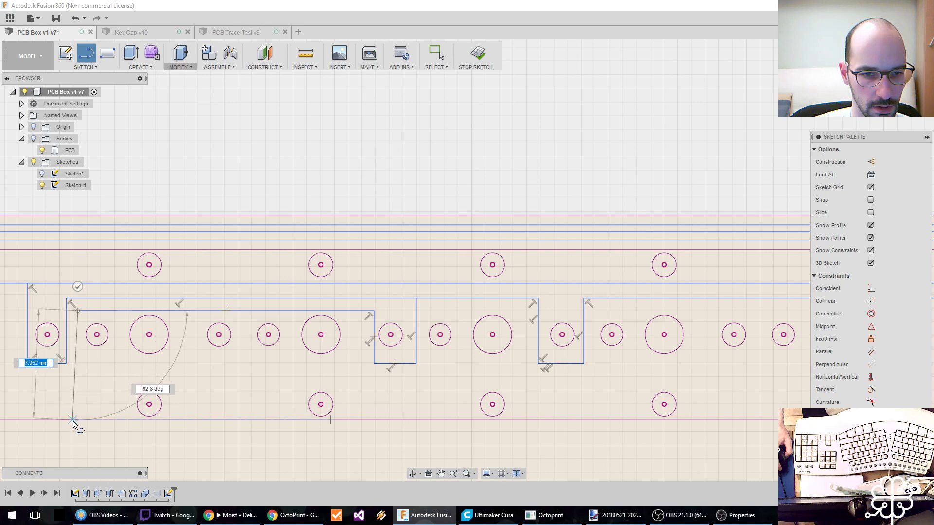
# Extend the trace about 13 mm down to near the board's lower edge and horizontally beyond its right edge.
pyautogui.moveTo(77, 431); pyautogui.dragTo(86, 303, button='middle')
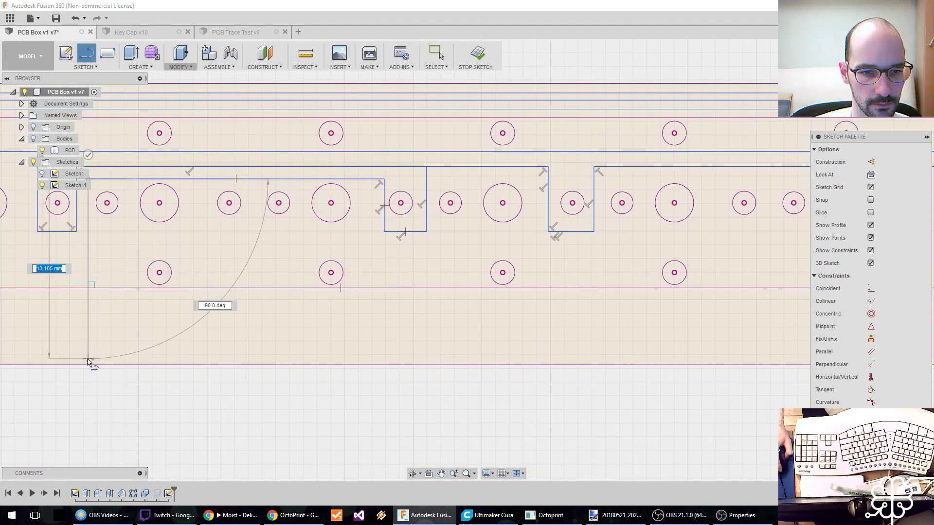
pyautogui.scroll(-5, 90, 360)
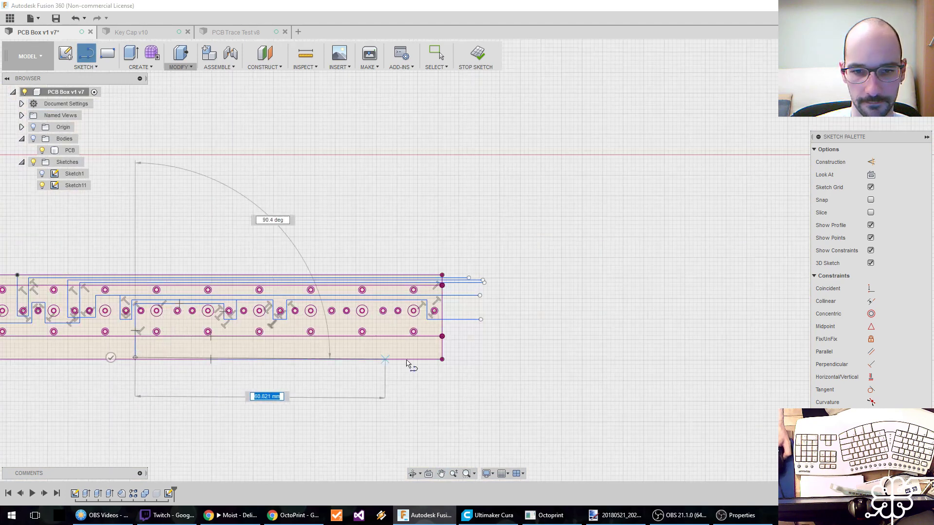
pyautogui.click(480, 358)
pyautogui.press('Escape')
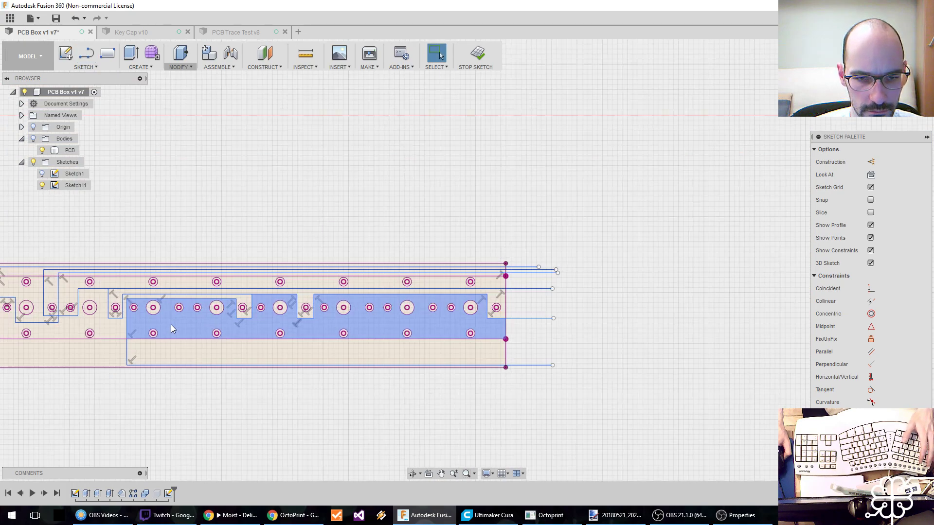
# Check the trace layout along the board and save the design as a new version with the description User Saved.
pyautogui.scroll(4, 175, 323)
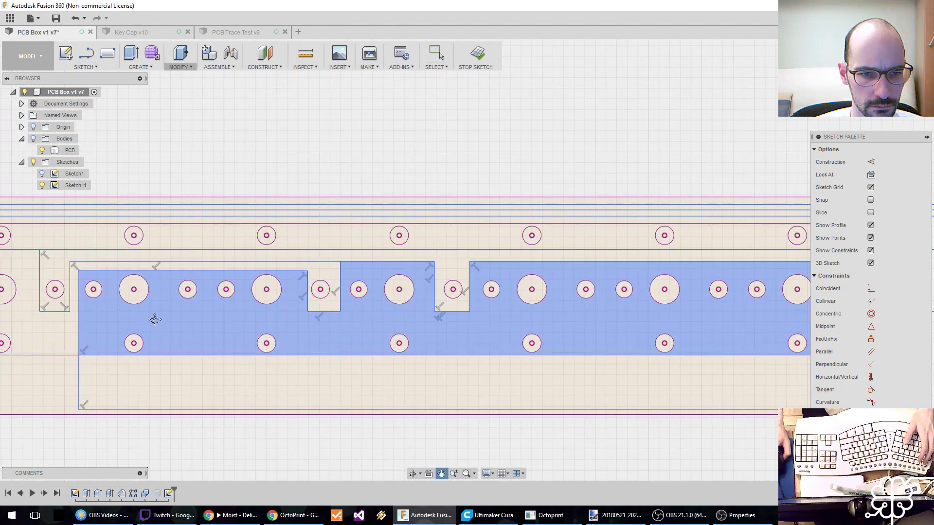
pyautogui.moveTo(321, 278); pyautogui.dragTo(397, 274, button='middle')
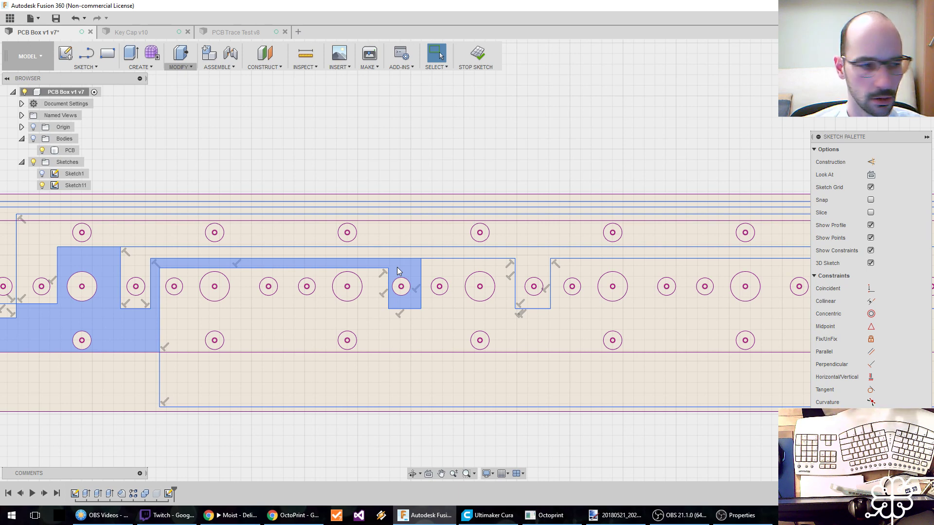
pyautogui.moveTo(233, 315); pyautogui.dragTo(422, 316, button='middle')
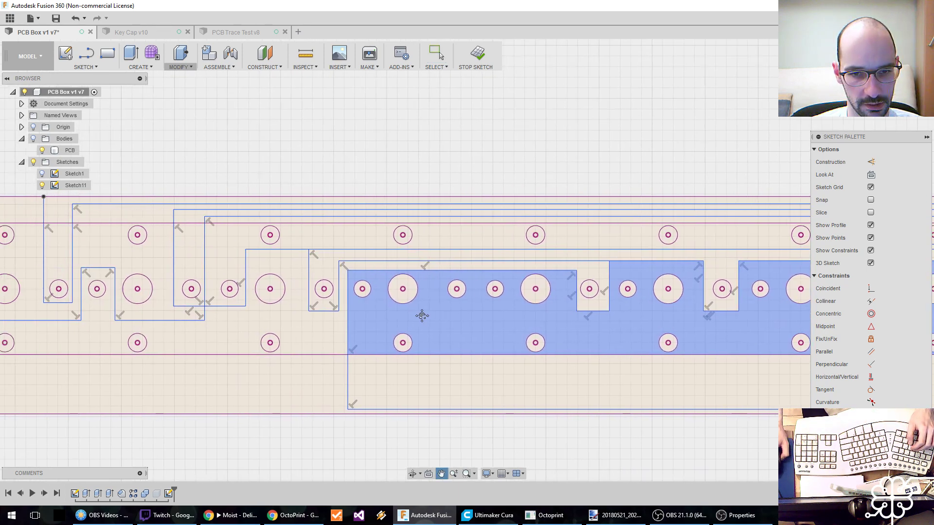
pyautogui.moveTo(306, 375); pyautogui.dragTo(388, 366, button='middle')
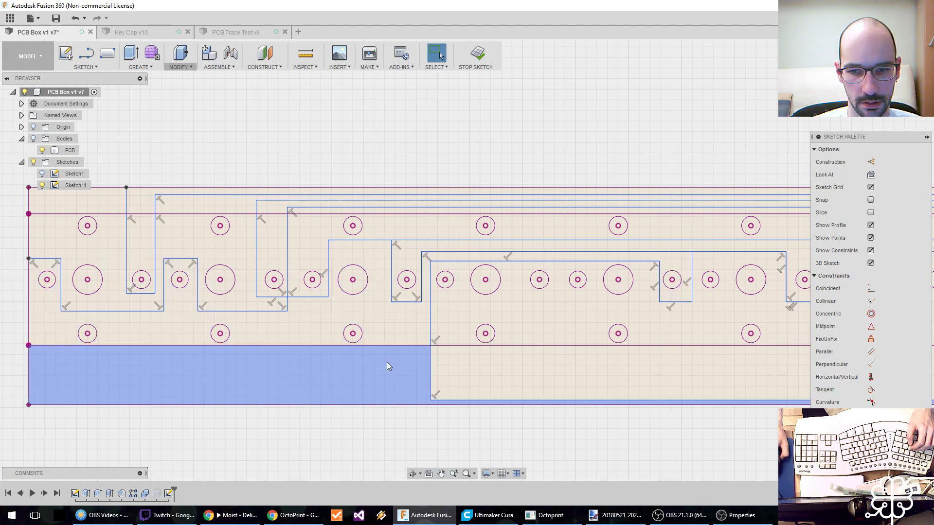
pyautogui.moveTo(564, 293); pyautogui.dragTo(350, 310, button='middle')
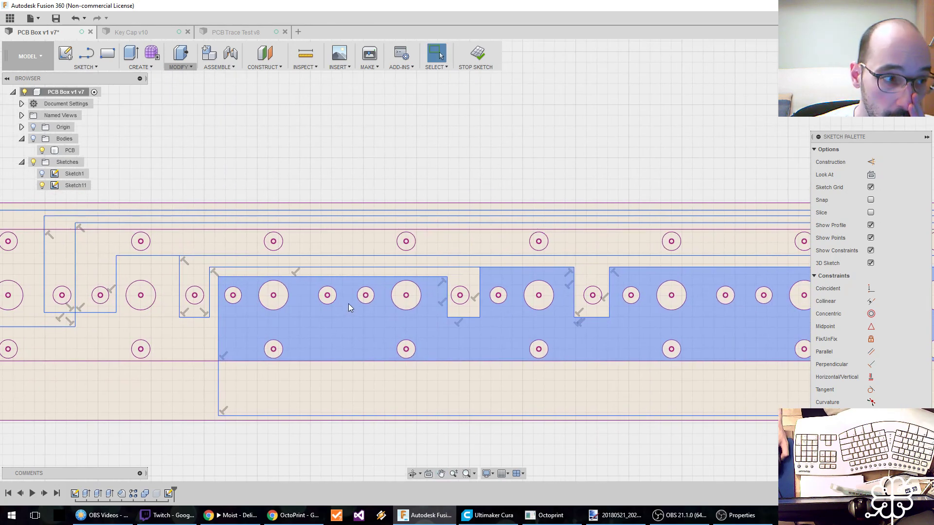
pyautogui.hotkey('ctrl', 's')
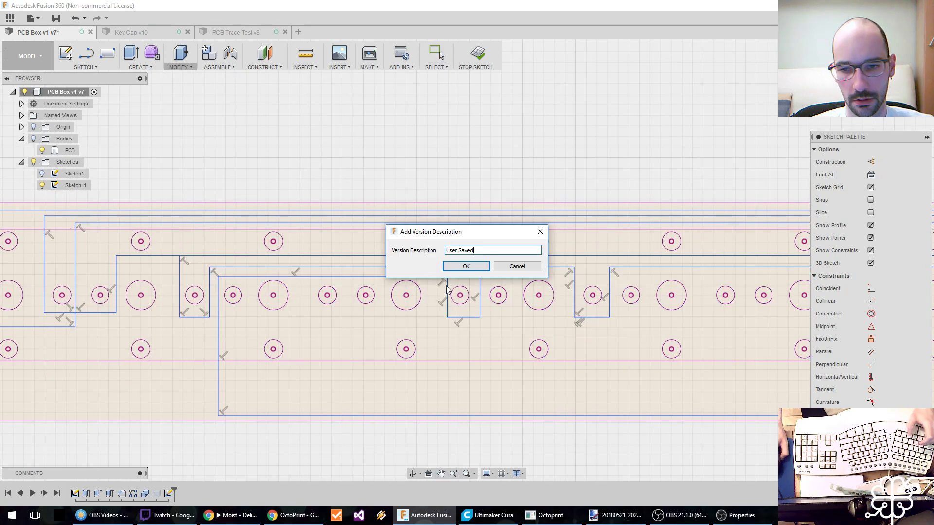
pyautogui.click(468, 265)
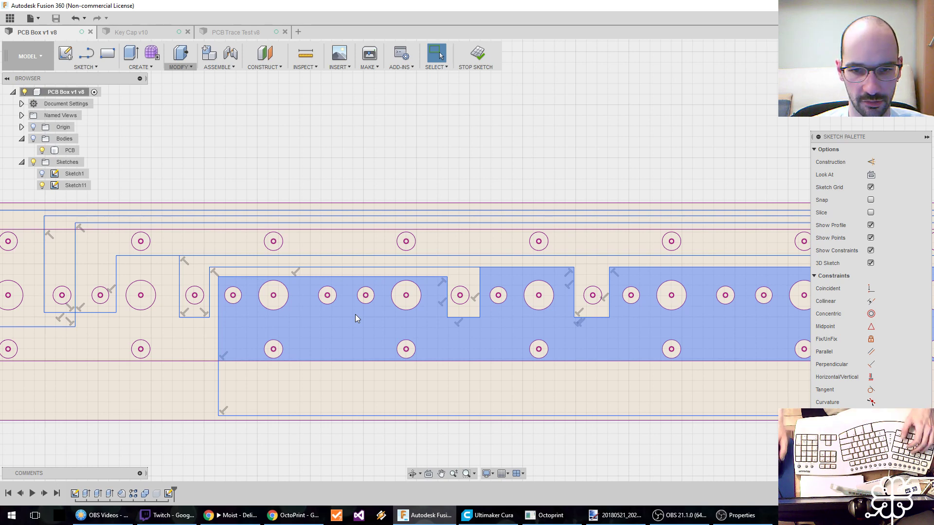
# Draw a second trace about 12 mm down between the fourth group's nearest small hole and large hole, and right beyond the board's edge.
pyautogui.press('l')
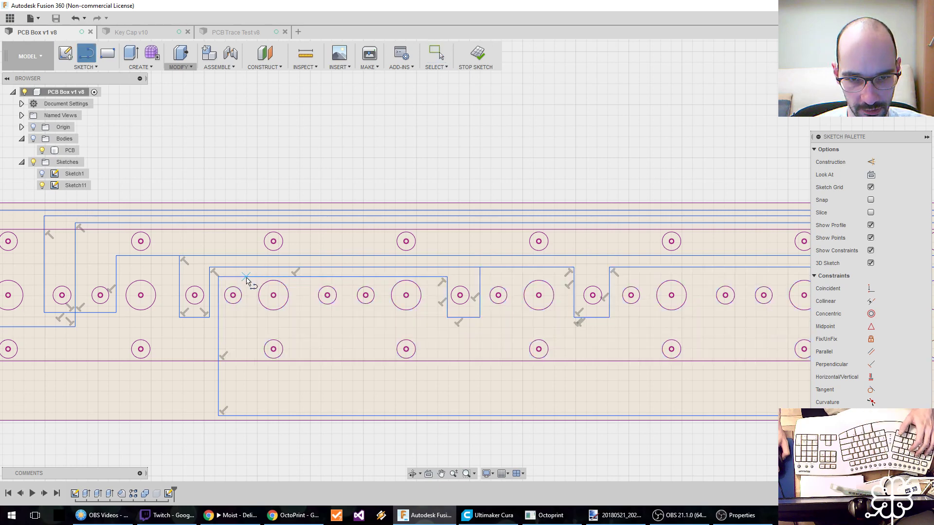
pyautogui.click(247, 278)
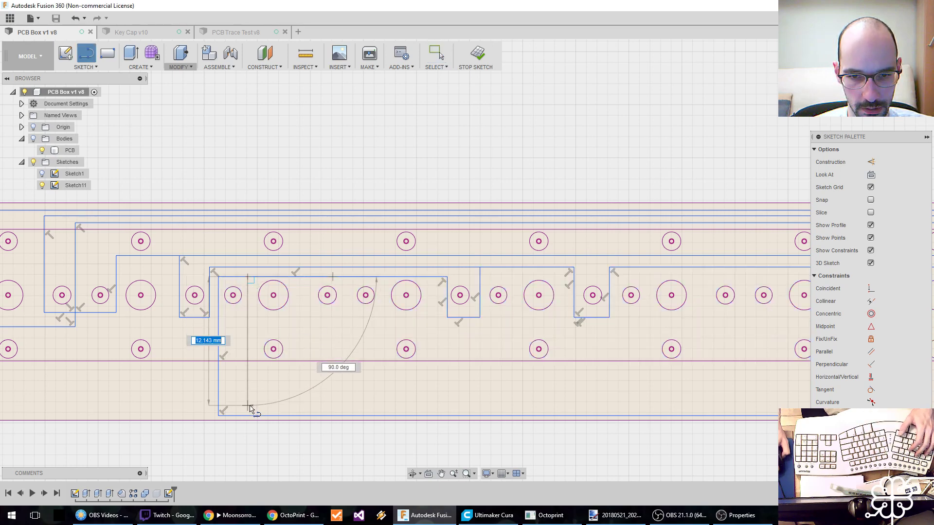
pyautogui.click(247, 406)
pyautogui.moveTo(699, 412); pyautogui.dragTo(203, 415, button='middle')
pyautogui.scroll(-2, 365, 406)
pyautogui.scroll(1, 559, 412)
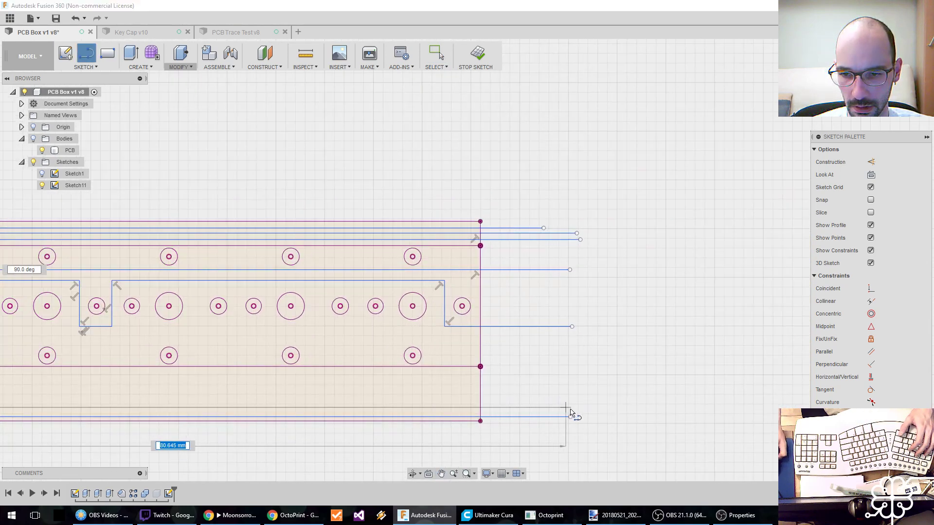
pyautogui.click(569, 410)
pyautogui.moveTo(131, 350); pyautogui.dragTo(640, 376, button='middle')
pyautogui.press('Escape')
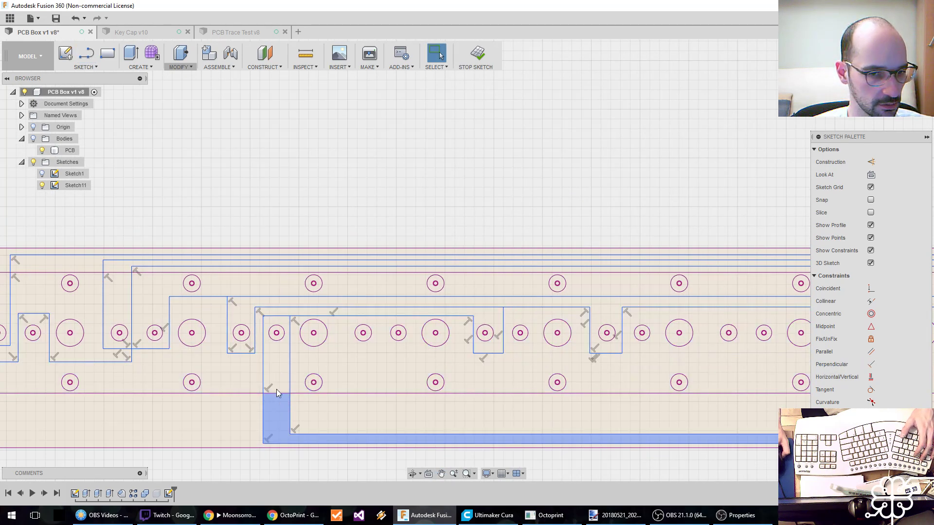
# Delete the two purple inner horizontal lines that cross the board above and below the hole rows.
pyautogui.scroll(-5, 292, 386)
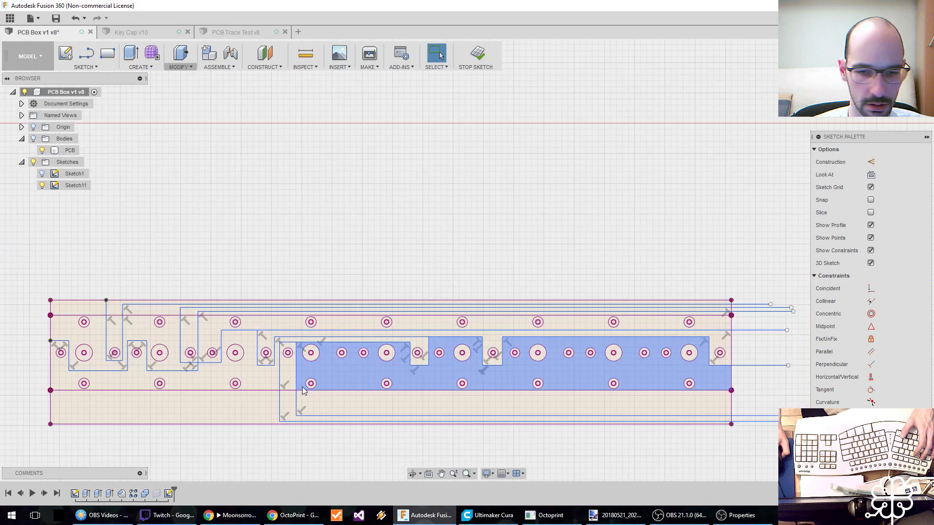
pyautogui.scroll(3, 436, 392)
pyautogui.click(387, 387)
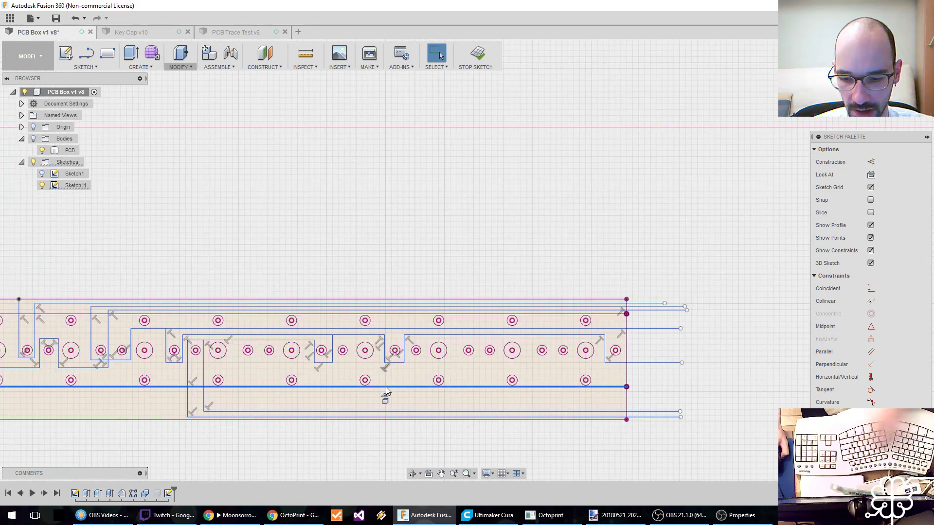
pyautogui.press('Delete')
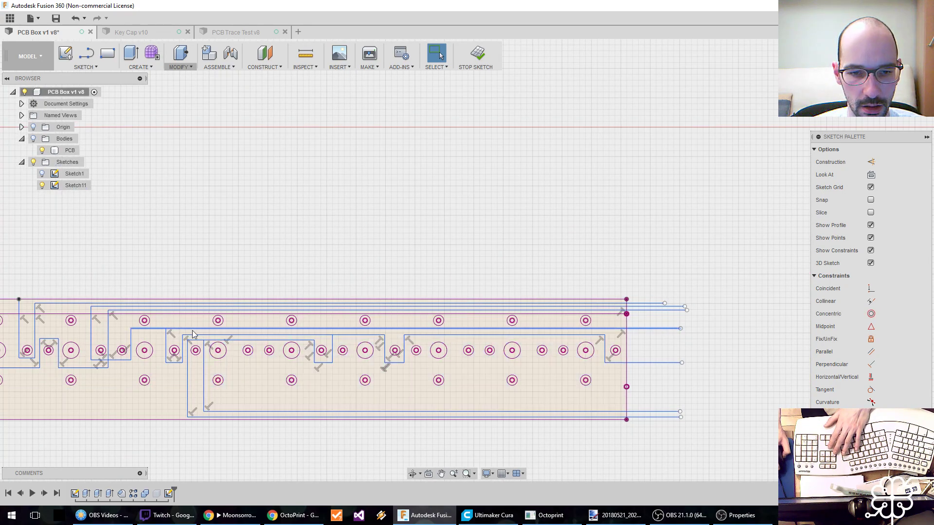
pyautogui.click(182, 315)
pyautogui.press('Delete')
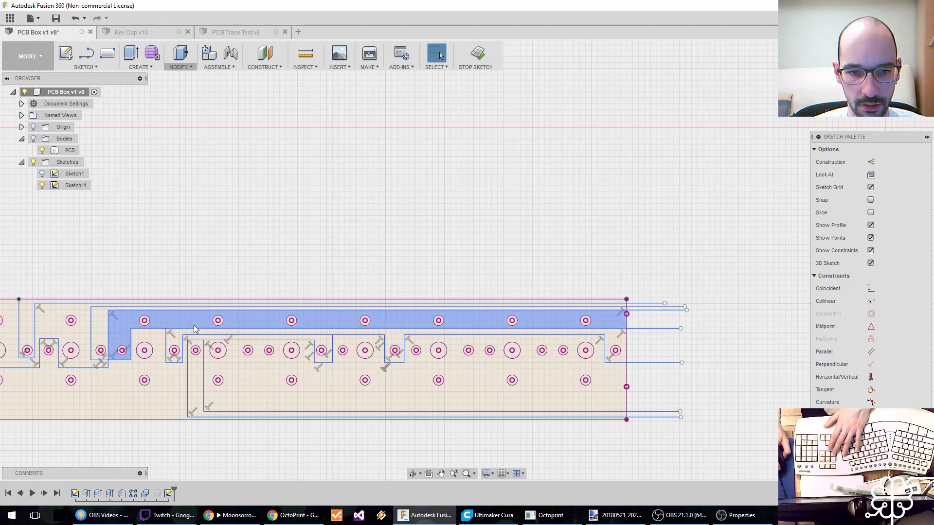
# Draw a vertical line about 11 mm down just left of the fifth large hole, and try a short horizontal line from its end.
pyautogui.moveTo(175, 320); pyautogui.dragTo(316, 318, button='middle')
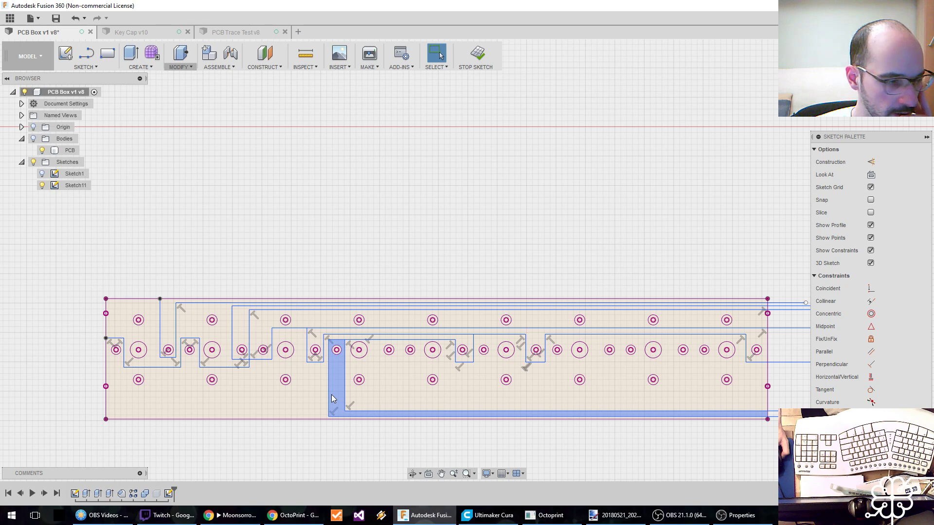
pyautogui.moveTo(385, 388); pyautogui.dragTo(262, 381, button='middle')
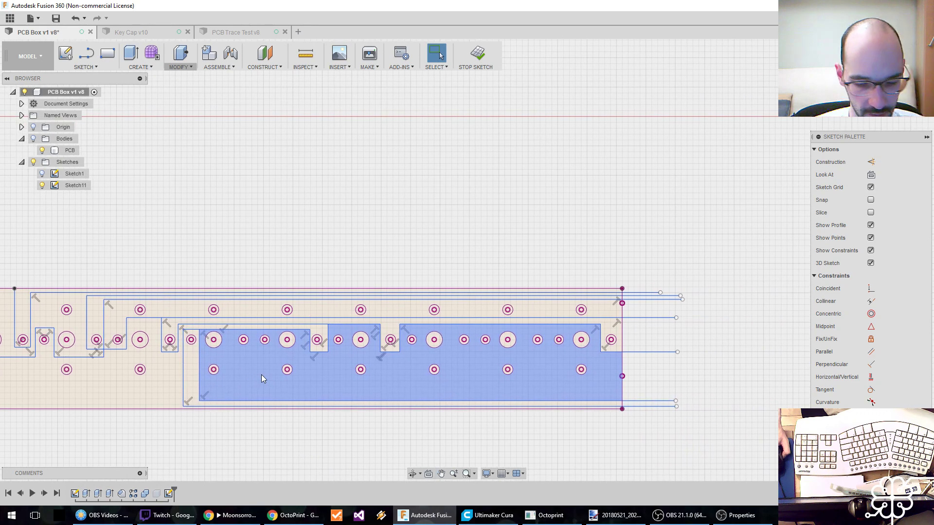
pyautogui.press('l')
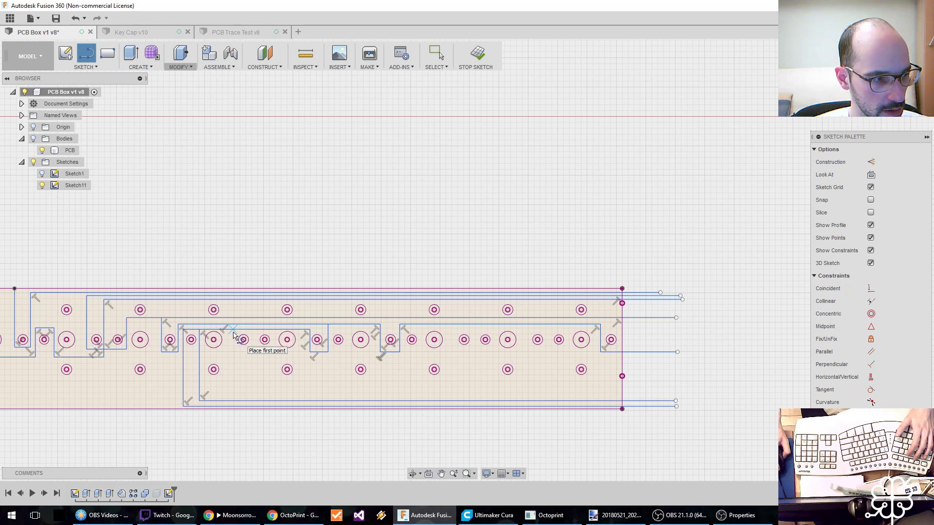
pyautogui.click(274, 331)
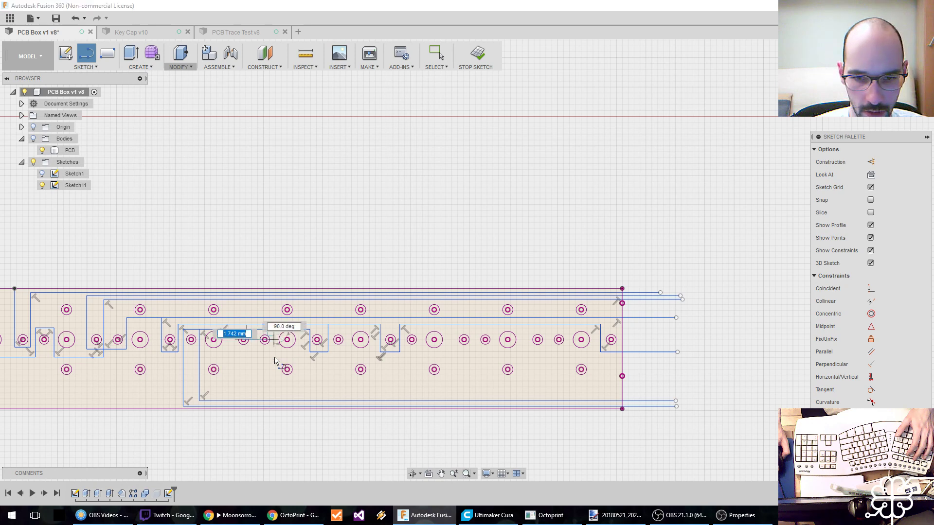
pyautogui.click(274, 397)
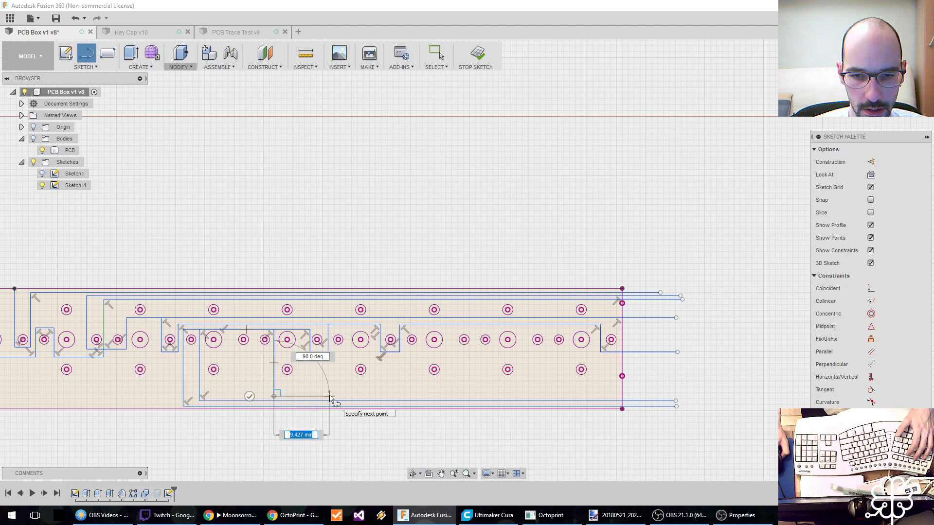
pyautogui.click(329, 397)
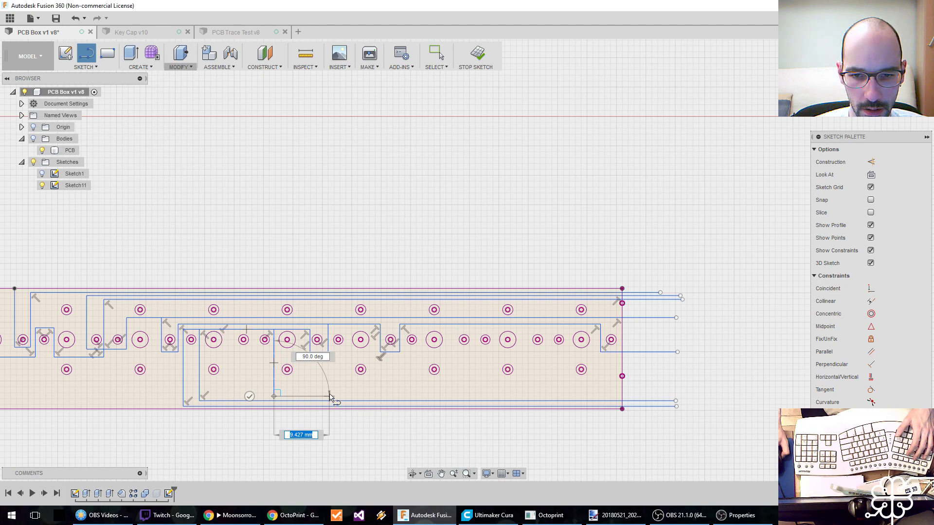
pyautogui.press('Escape')
# Draw a vertical line down from the lower right corner of the sixth group's U, and join both verticals' lower ends horizontally.
pyautogui.press('l')
pyautogui.click(328, 352)
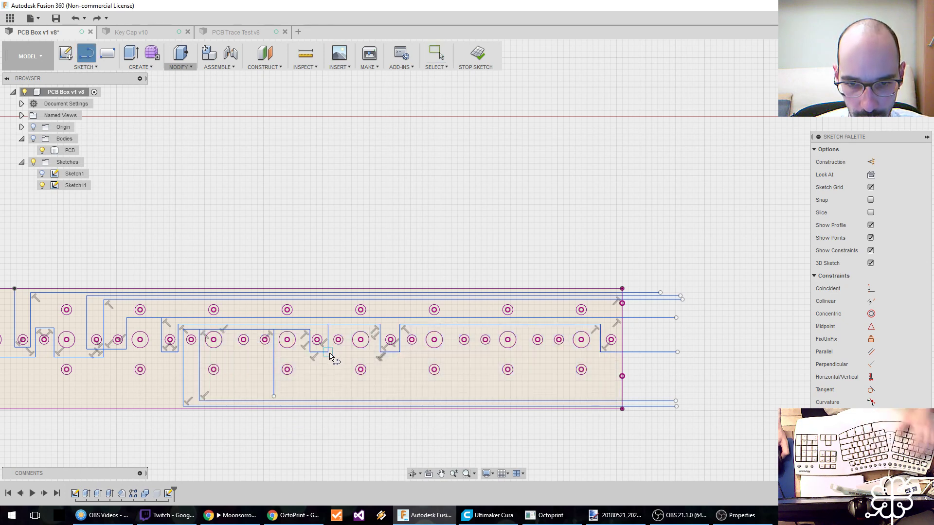
pyautogui.click(328, 396)
pyautogui.press('Escape')
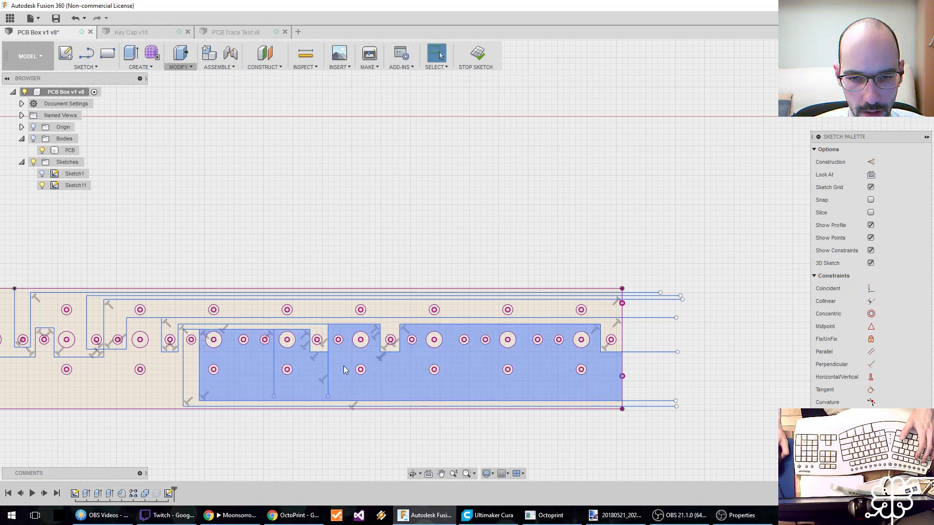
pyautogui.click(274, 396)
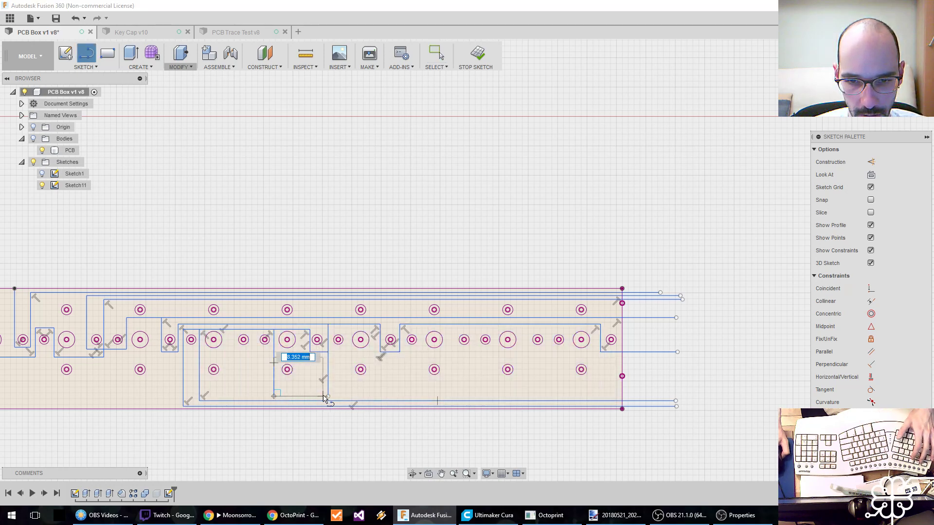
pyautogui.click(328, 396)
pyautogui.press('Escape')
pyautogui.scroll(3, 336, 376)
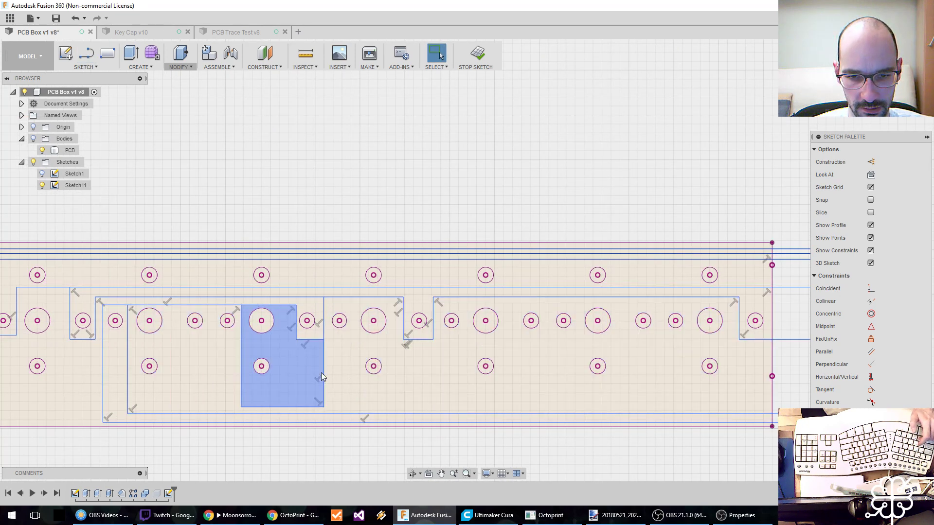
# Undo the last vertical and horizontal lines drawn below the U beside the fifth large hole.
pyautogui.hotkey('ctrl', 'z')
pyautogui.hotkey('ctrl', 'z')
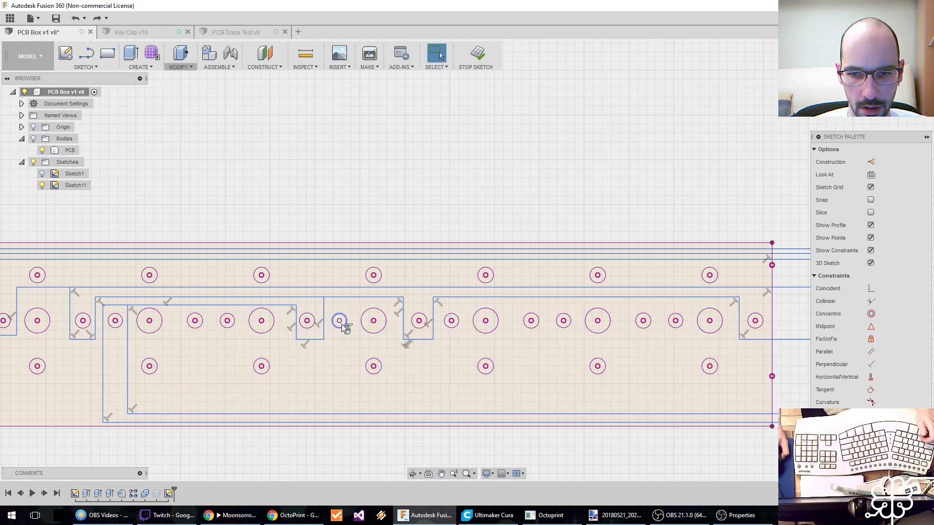
pyautogui.click(363, 377)
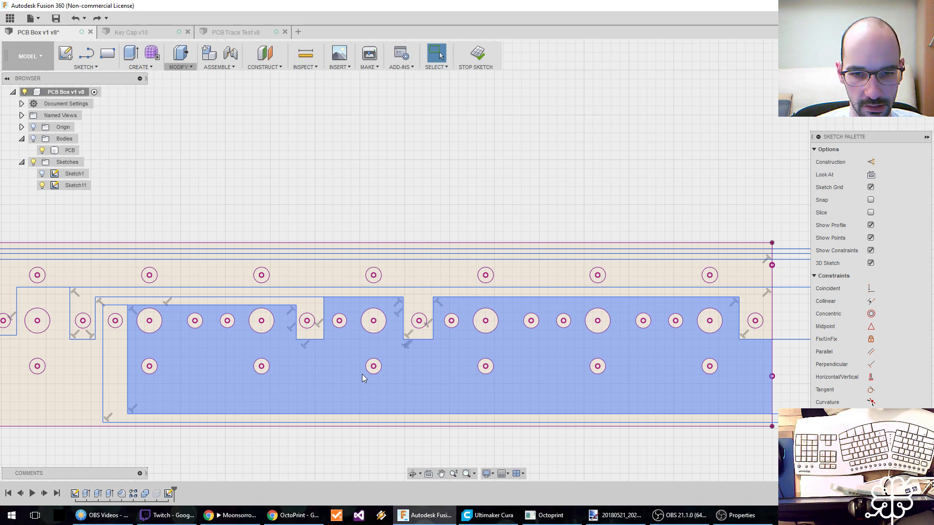
pyautogui.press('Escape')
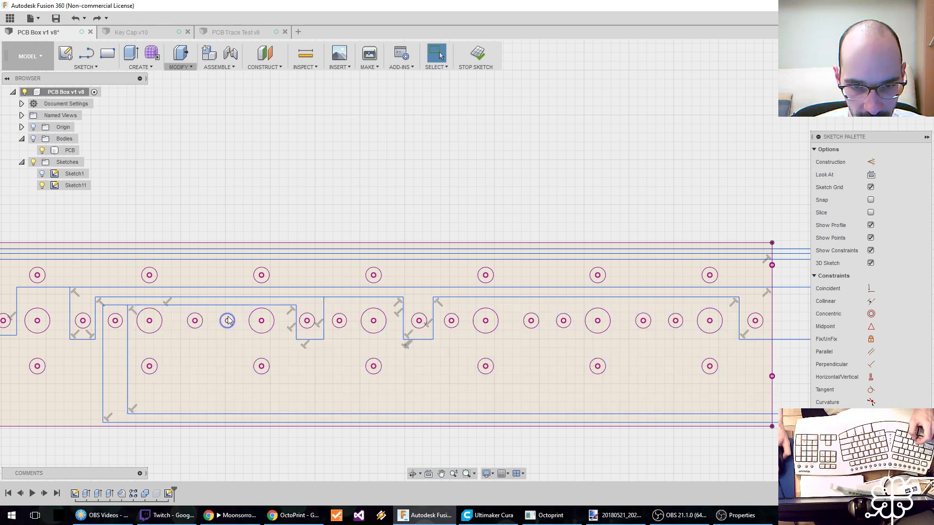
# Draw a U about 3.5 mm wide around the small hole left of the last group, starting at the horizontal line above it.
pyautogui.moveTo(425, 361); pyautogui.dragTo(317, 372, button='middle')
pyautogui.moveTo(323, 316); pyautogui.dragTo(287, 309, button='middle')
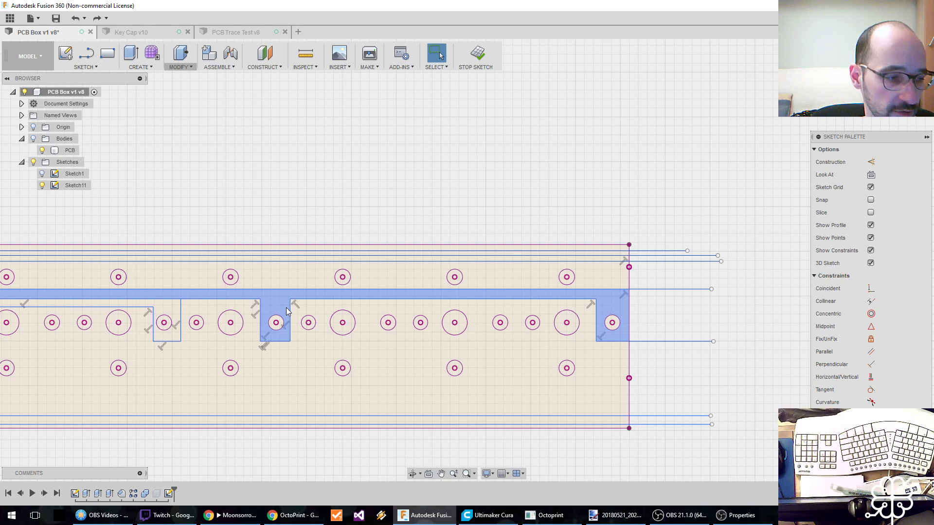
pyautogui.scroll(-3, 287, 308)
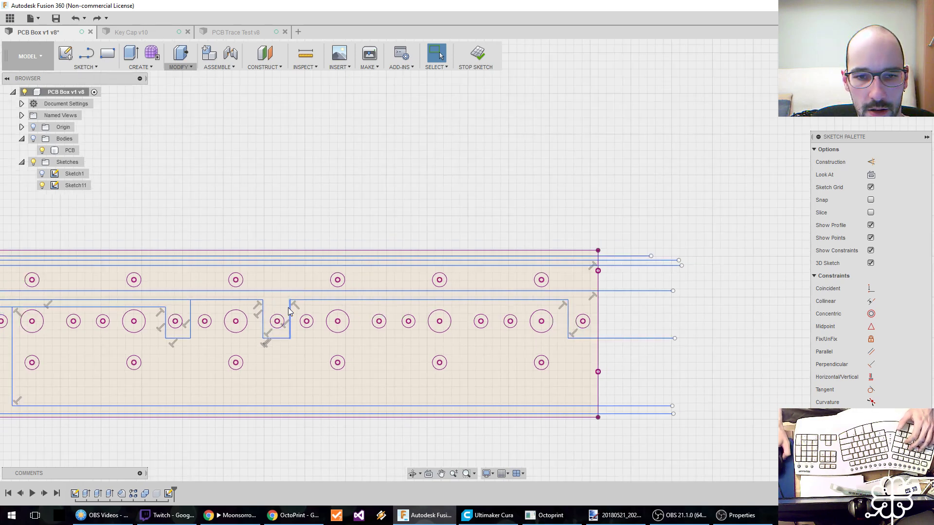
pyautogui.moveTo(304, 296); pyautogui.dragTo(323, 297, button='middle')
pyautogui.scroll(2, 323, 297)
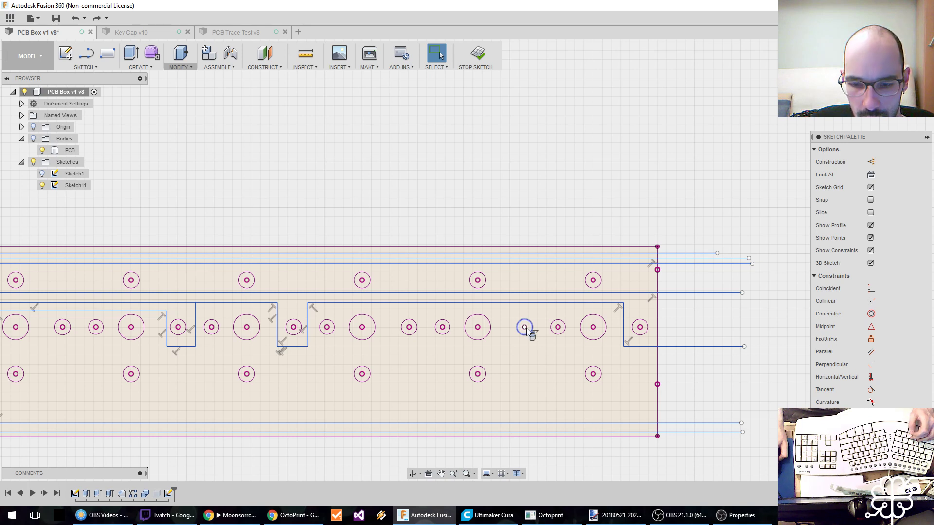
pyautogui.press('l')
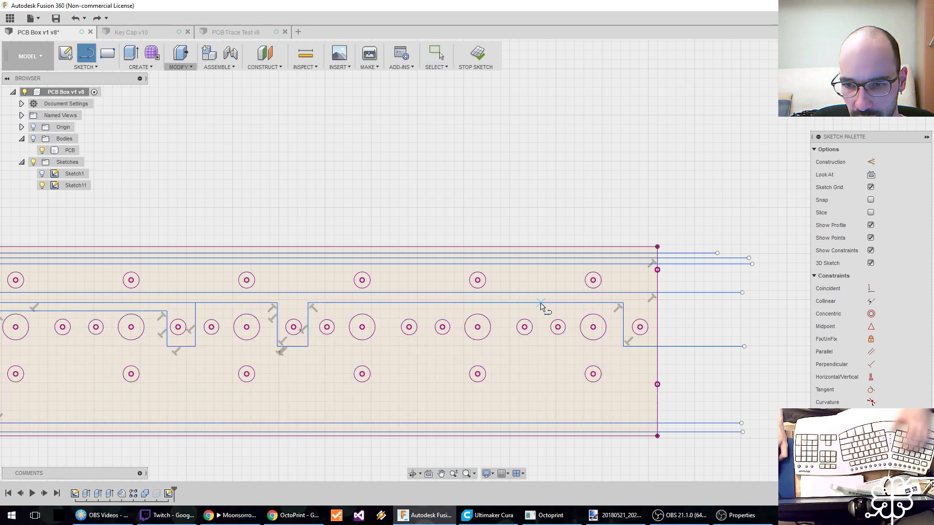
pyautogui.click(540, 304)
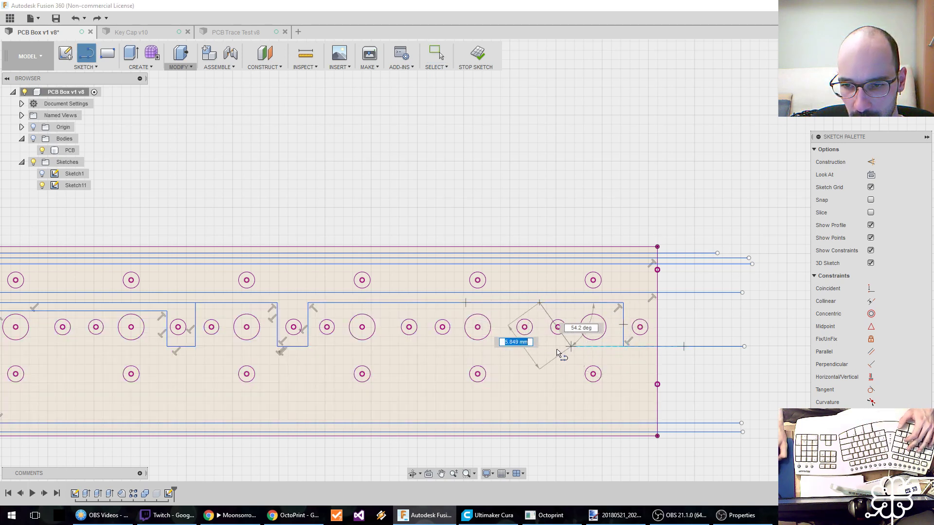
pyautogui.click(539, 347)
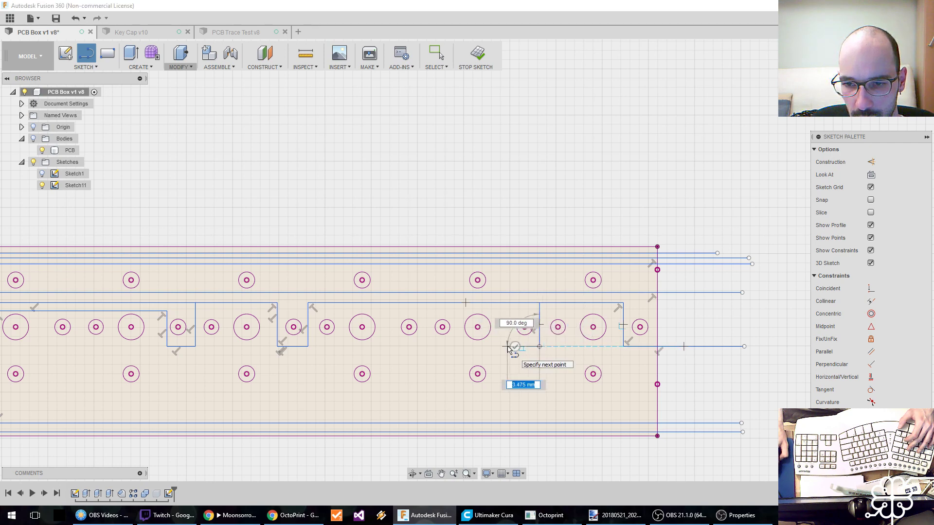
pyautogui.click(507, 347)
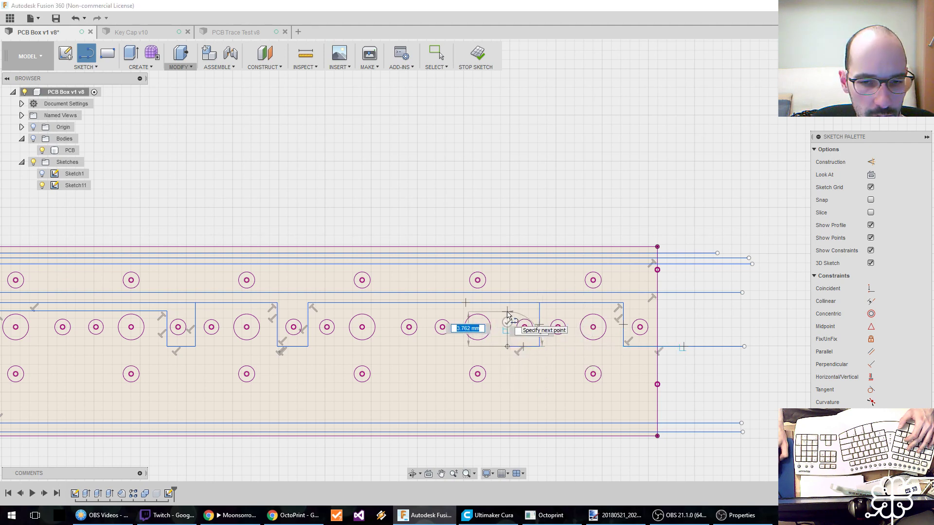
pyautogui.click(507, 312)
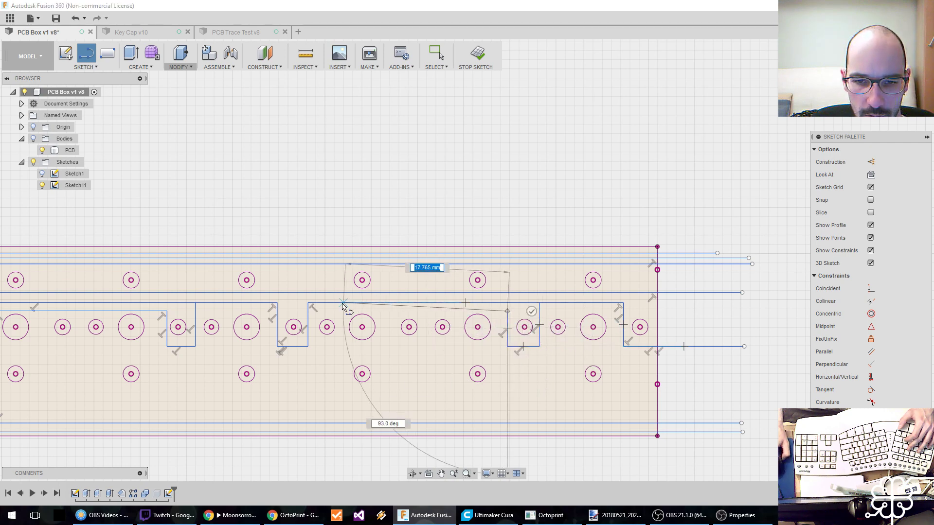
# Continue the trace about 21 mm left above the holes, down below the lower hole row, and right beyond the board's edge.
pyautogui.click(316, 312)
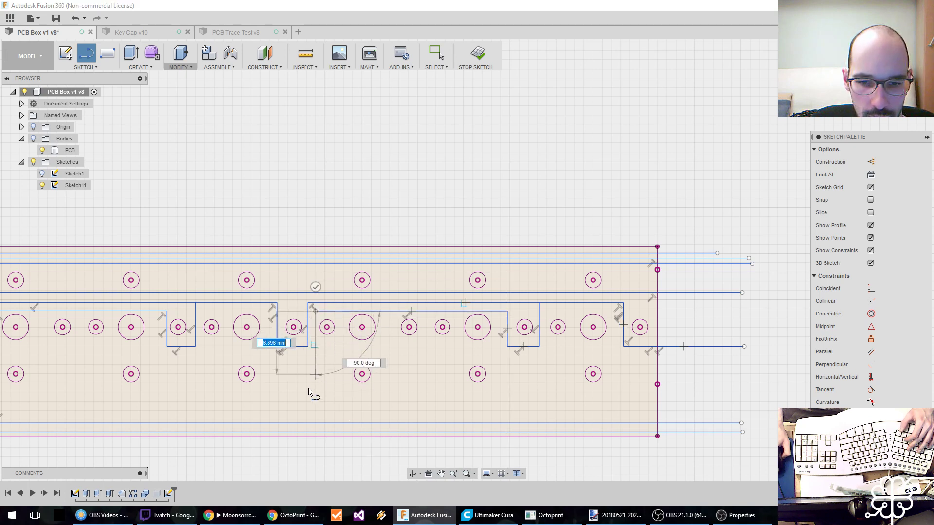
pyautogui.click(315, 413)
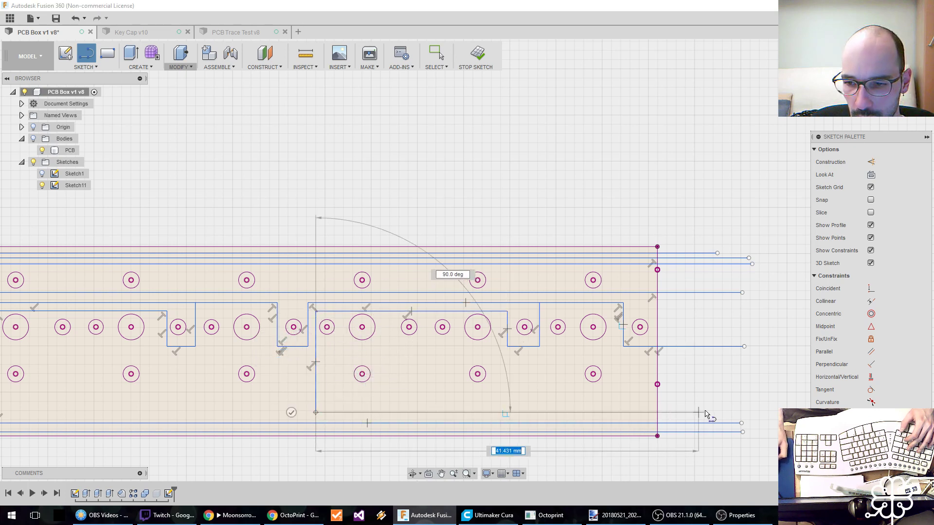
pyautogui.click(739, 413)
pyautogui.press('Escape')
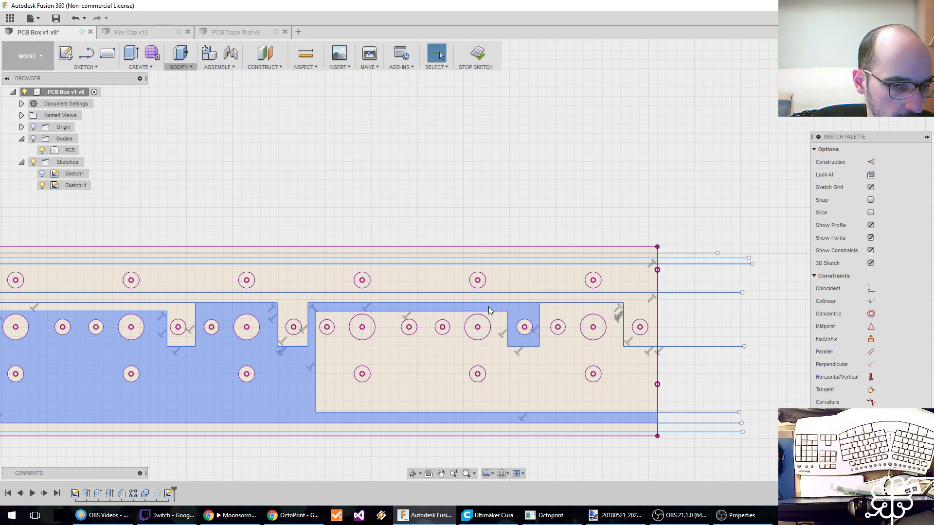
# Replace the new trace's left vertical with a line from the adjacent U's lower right corner, and join it to the bottom horizontal line.
pyautogui.moveTo(410, 314); pyautogui.dragTo(469, 308, button='middle')
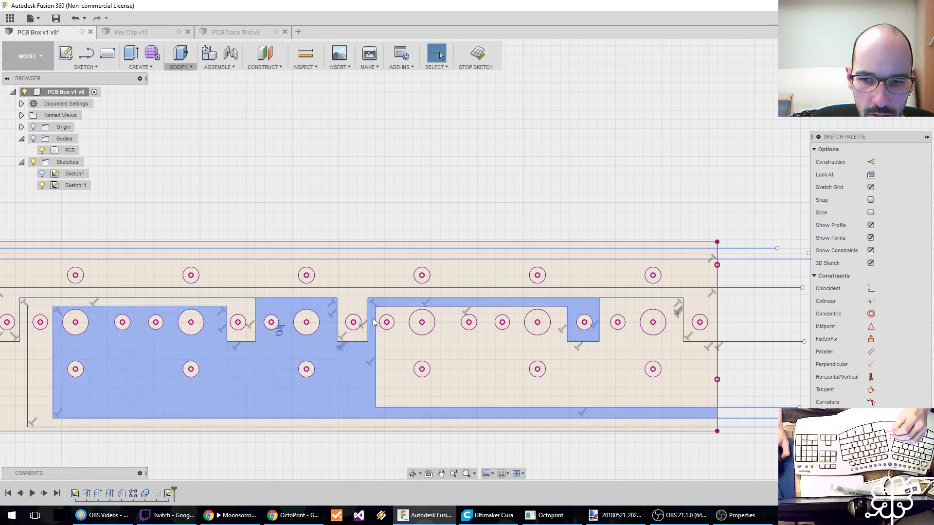
pyautogui.click(375, 351)
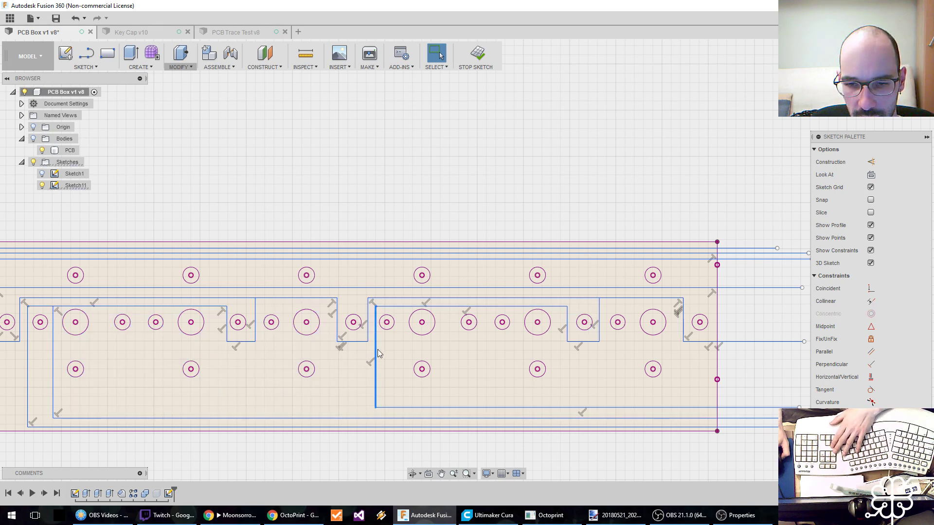
pyautogui.press('Delete')
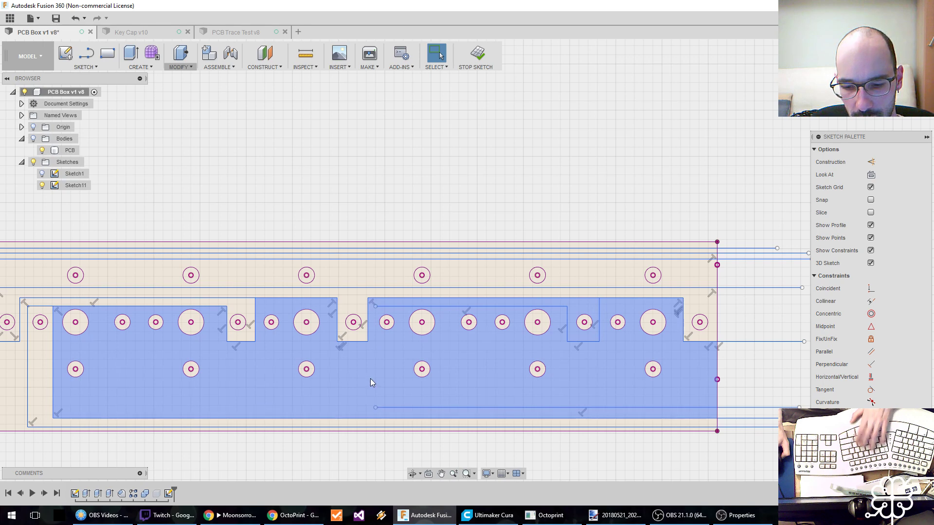
pyautogui.press('l')
pyautogui.click(368, 341)
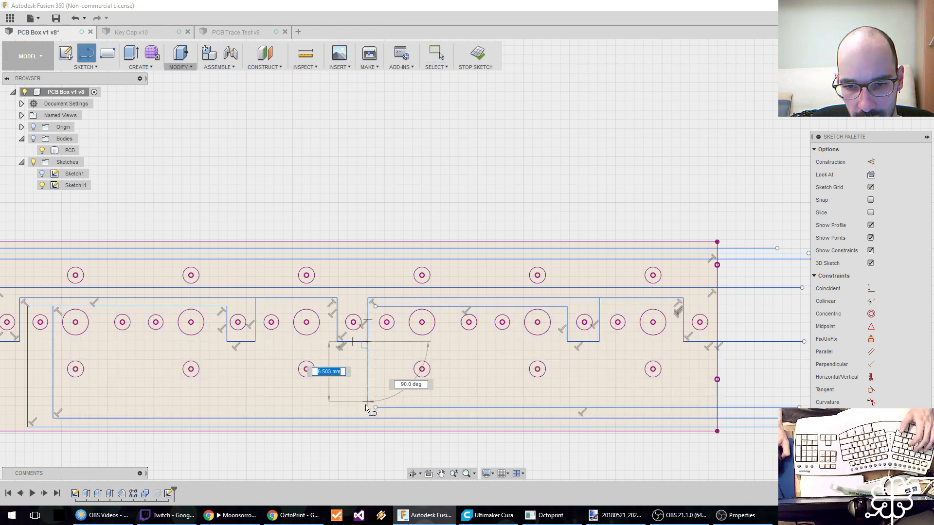
pyautogui.click(376, 409)
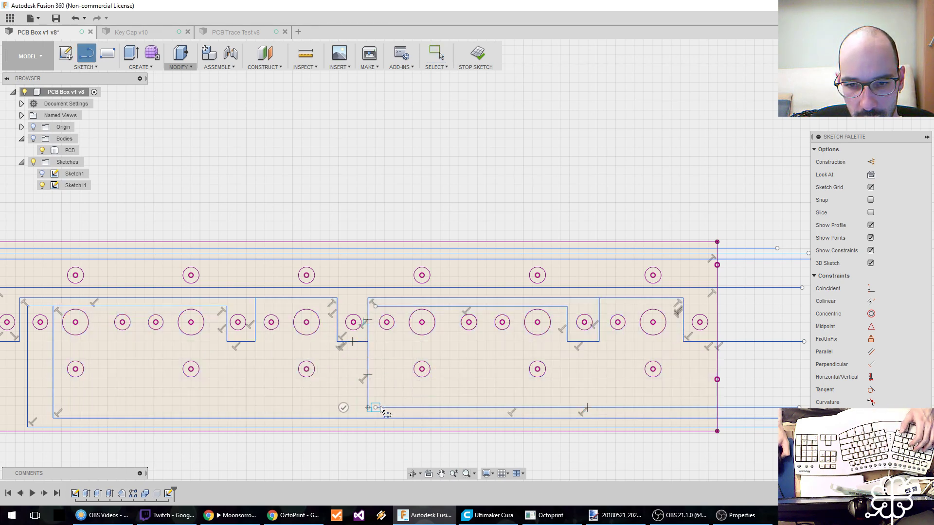
pyautogui.press('Escape')
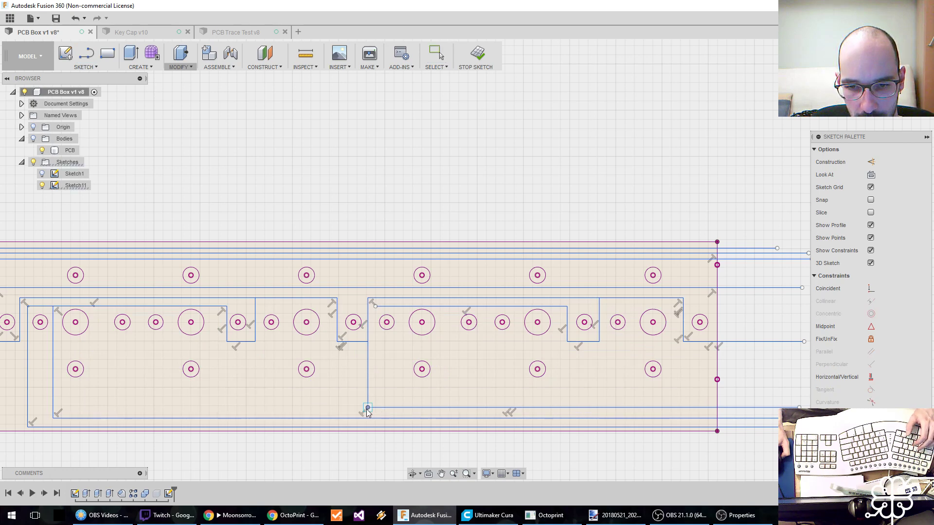
# Try deleting the lower segment of the board's right edge, and undo the deletion.
pyautogui.moveTo(425, 375); pyautogui.dragTo(355, 374, button='middle')
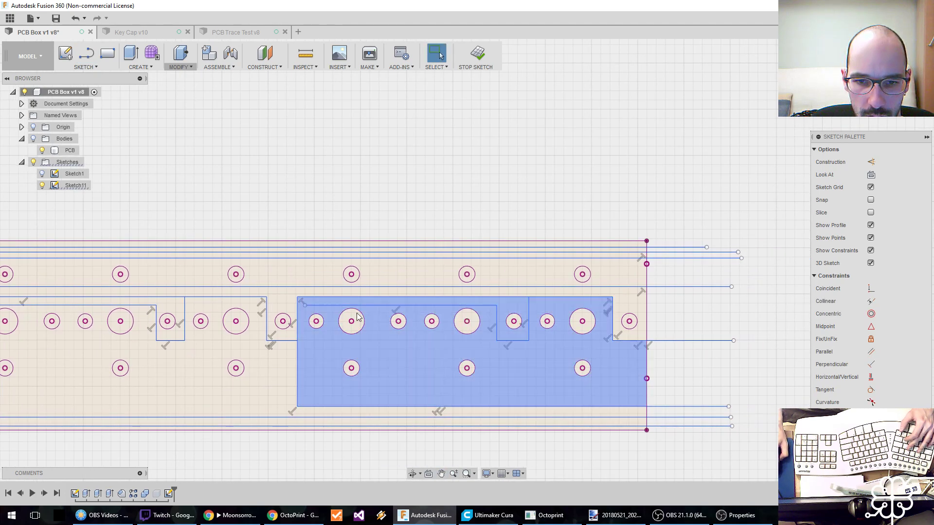
pyautogui.moveTo(277, 369); pyautogui.dragTo(323, 368, button='middle')
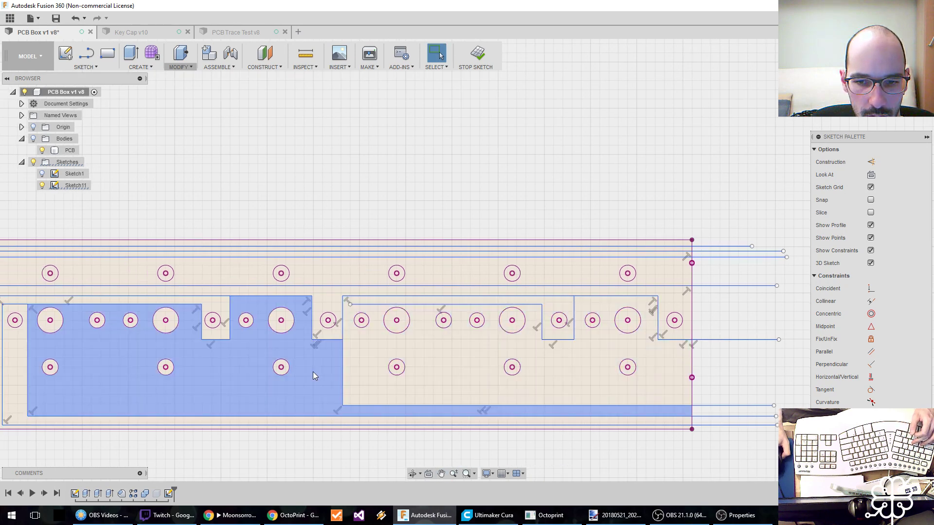
pyautogui.click(693, 413)
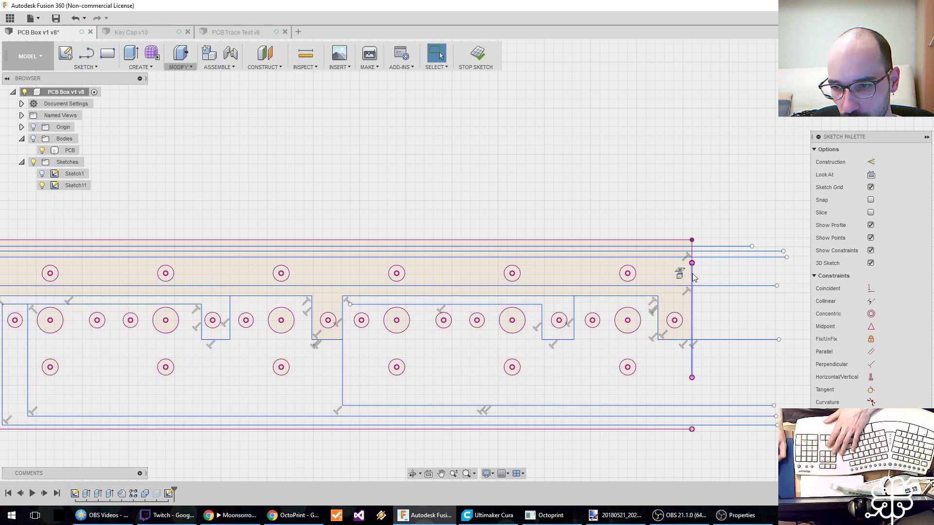
pyautogui.moveTo(704, 385); pyautogui.dragTo(703, 388, button='middle')
pyautogui.hotkey('ctrl', 'z')
# Draw a line about 18 mm up from the board's lower edge between the second and third groups, and right beyond the board's edge.
pyautogui.scroll(-1, 735, 386)
pyautogui.scroll(1, 734, 386)
pyautogui.scroll(-1, 538, 385)
pyautogui.moveTo(437, 379); pyautogui.dragTo(487, 387, button='middle')
pyautogui.scroll(-2, 98, 409)
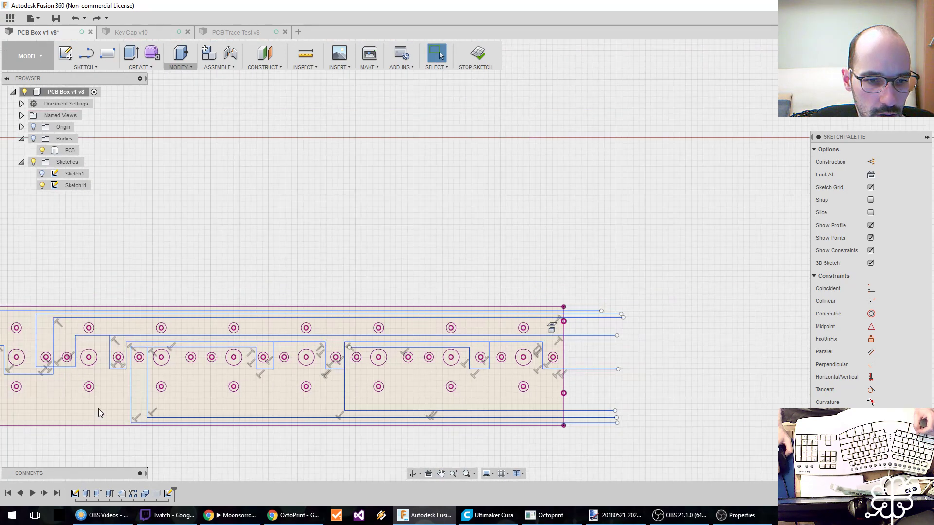
pyautogui.moveTo(143, 408); pyautogui.dragTo(200, 407, button='middle')
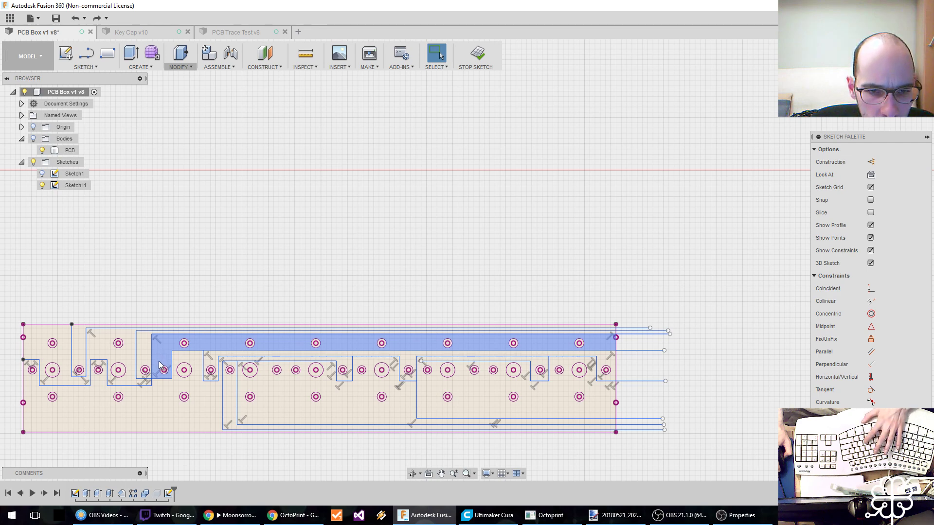
pyautogui.press('l')
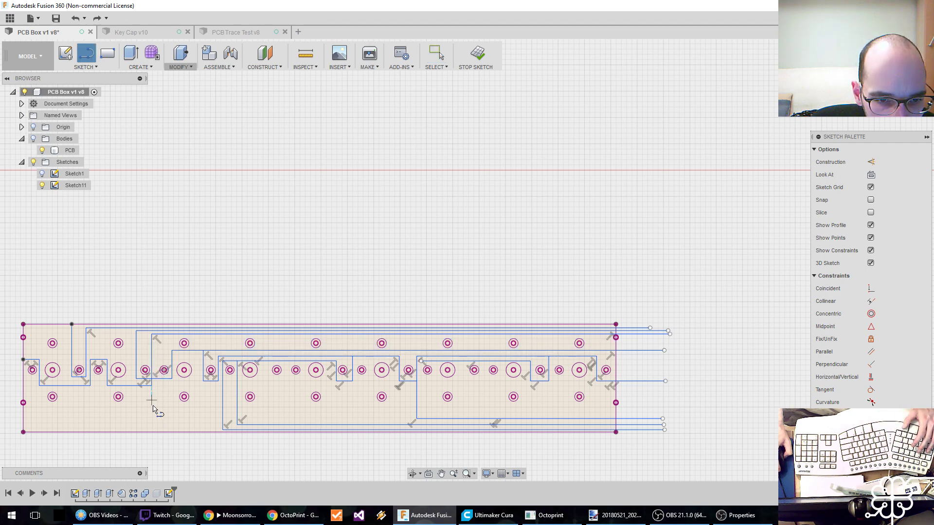
pyautogui.scroll(5, 158, 435)
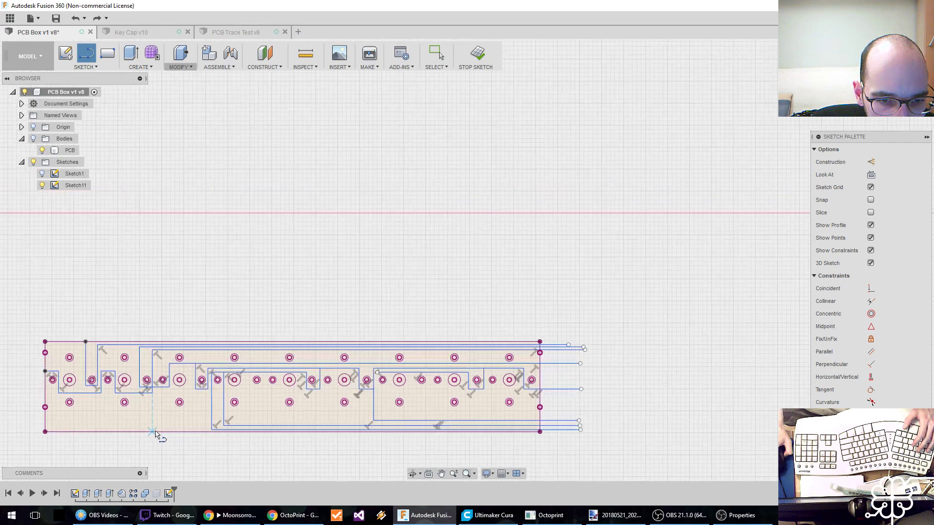
pyautogui.click(158, 433)
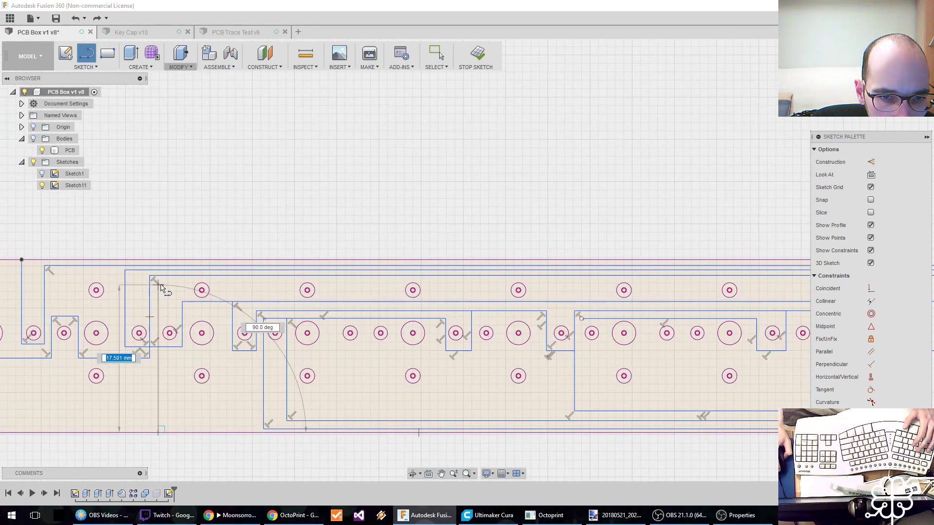
pyautogui.click(158, 281)
pyautogui.moveTo(651, 305); pyautogui.dragTo(233, 310, button='middle')
pyautogui.click(550, 286)
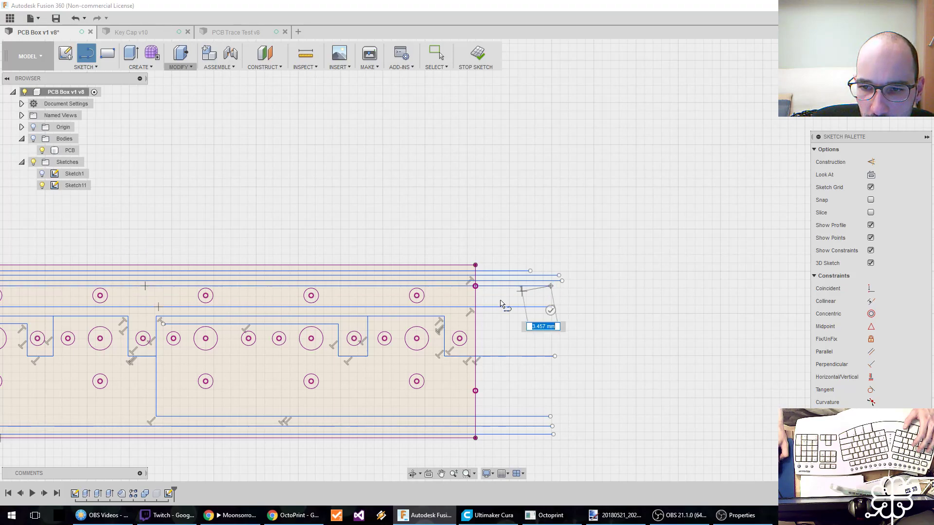
pyautogui.press('Escape')
# Delete the uppermost trace: the U around the first group's right small hole and its long horizontal run along the upper edge.
pyautogui.moveTo(68, 338); pyautogui.dragTo(513, 319, button='middle')
pyautogui.scroll(-4, 301, 309)
pyautogui.scroll(-1, 305, 311)
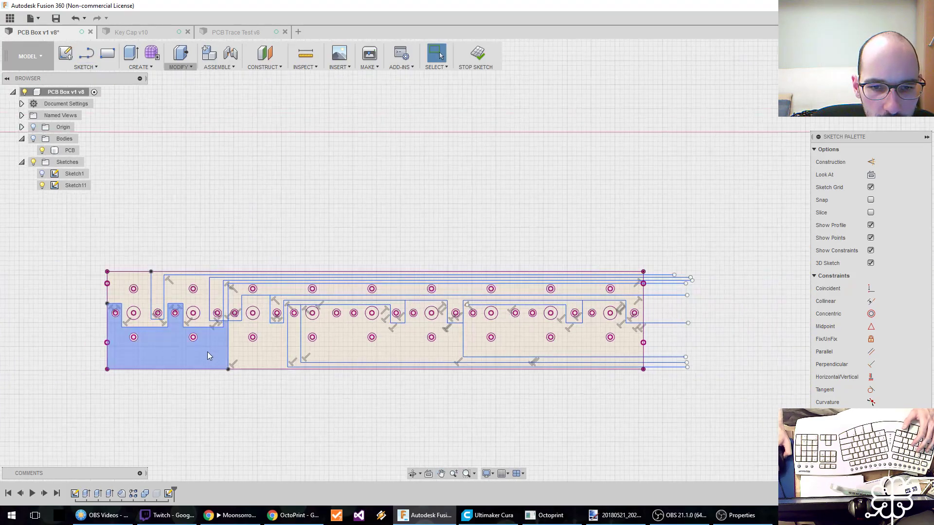
pyautogui.scroll(5, 228, 306)
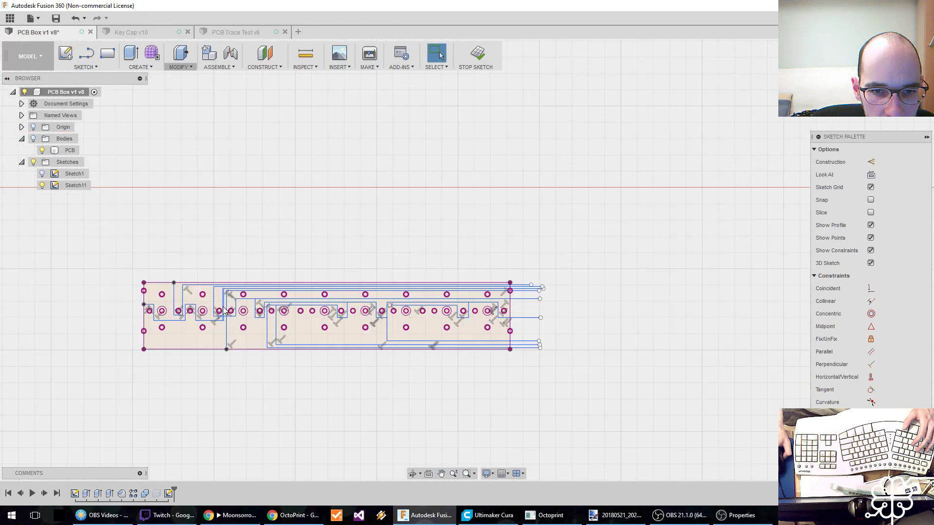
pyautogui.scroll(-2, 229, 304)
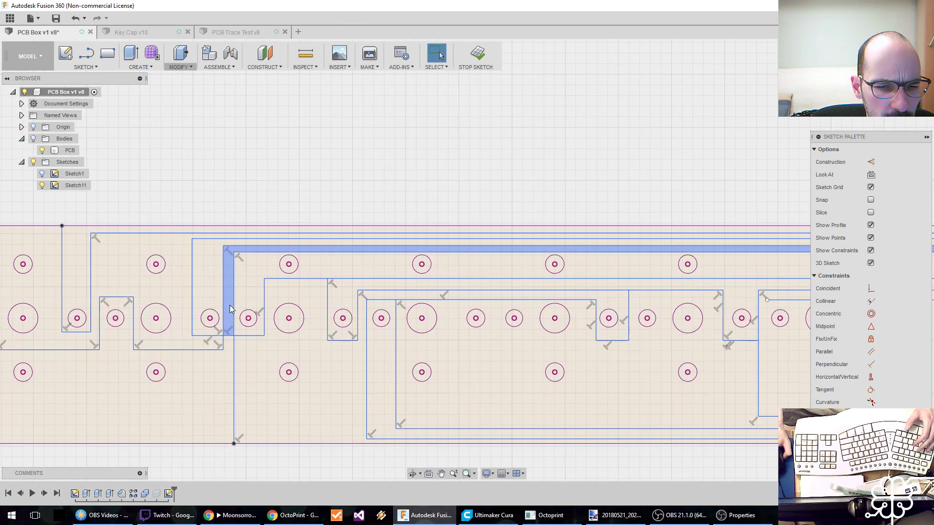
pyautogui.scroll(-1, 229, 305)
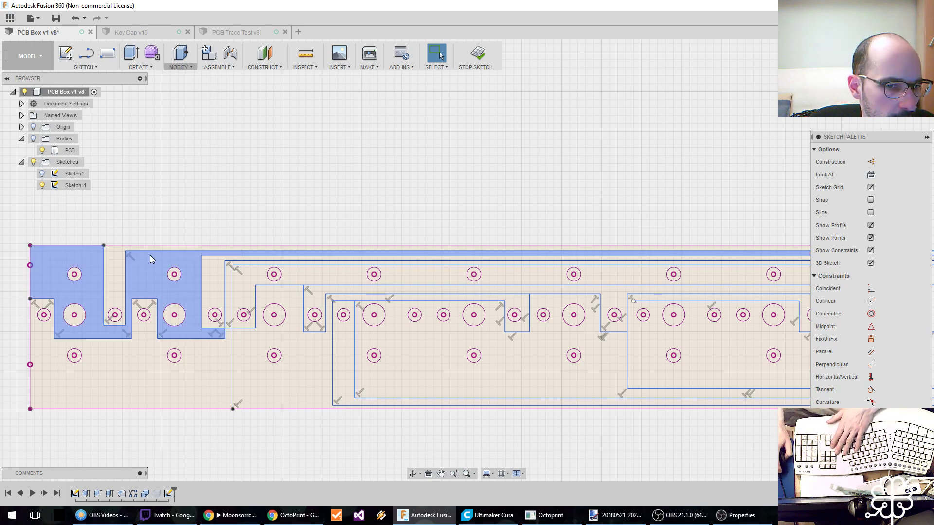
pyautogui.click(103, 279)
pyautogui.press('Delete')
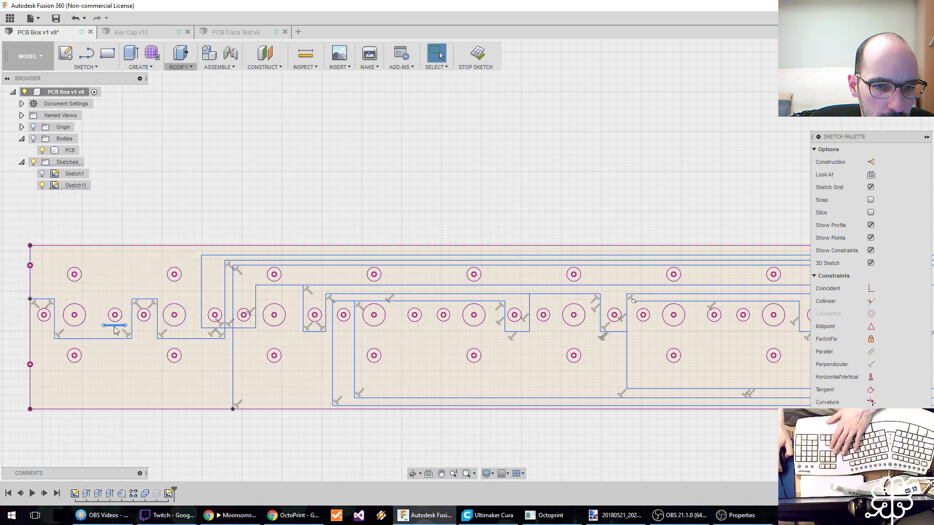
pyautogui.moveTo(133, 266)
pyautogui.mouseDown(button='middle')
pyautogui.moveTo(76, 285)
pyautogui.moveTo(110, 285)
pyautogui.mouseUp(button='middle')
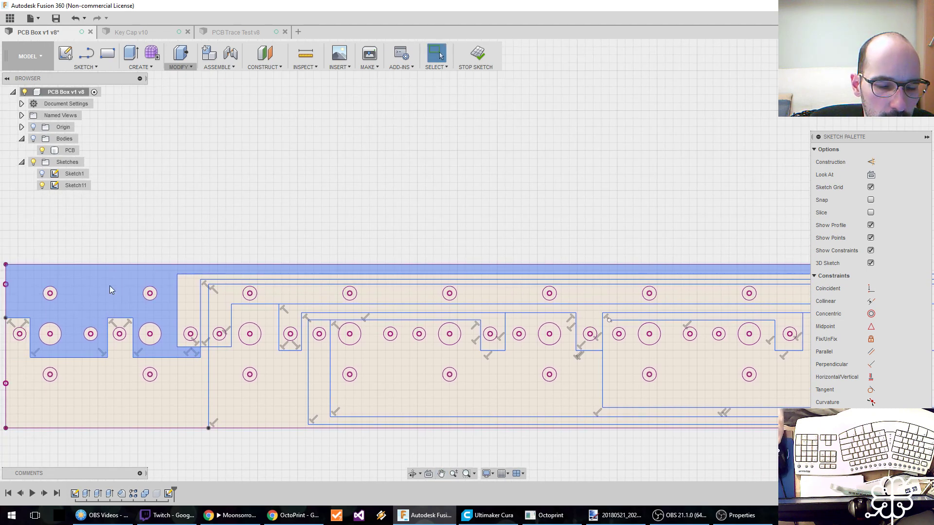
# Move the two uppermost long horizontal trace lines closer to the board's upper edge.
pyautogui.moveTo(192, 276); pyautogui.dragTo(223, 281)
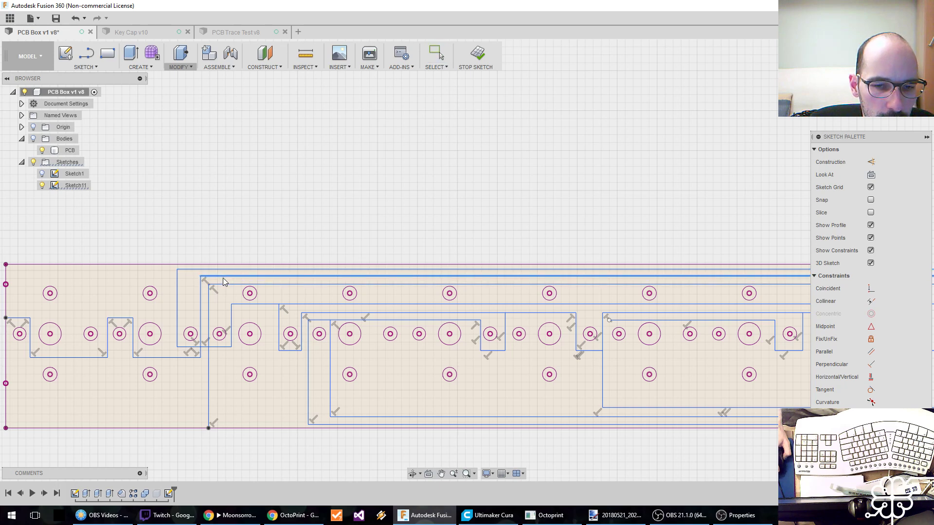
pyautogui.click(223, 278)
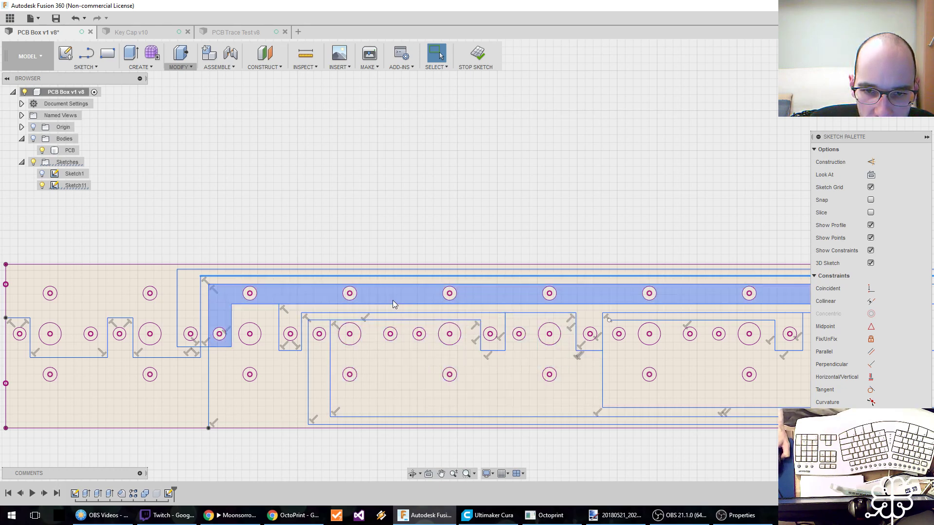
pyautogui.moveTo(173, 383); pyautogui.dragTo(174, 392, button='middle')
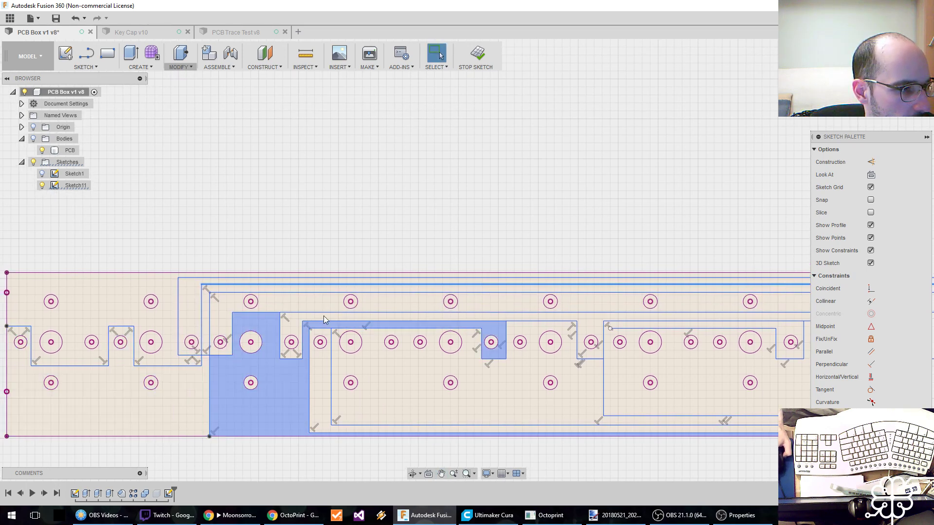
# Switch to paint.net, examine the colour-coded trace routing on the reference photo up close and in full, and return to Fusion 360.
pyautogui.click(615, 516)
pyautogui.doubleClick(457, 90)
pyautogui.press('z')
pyautogui.click(272, 284)
pyautogui.click(263, 301)
pyautogui.click(252, 315)
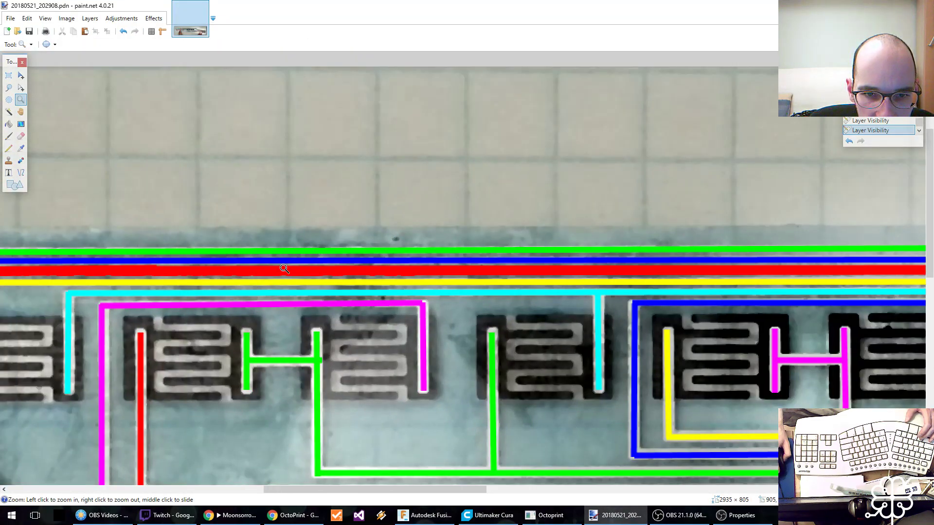
pyautogui.rightClick(291, 294)
pyautogui.rightClick(291, 294)
pyautogui.click(291, 293)
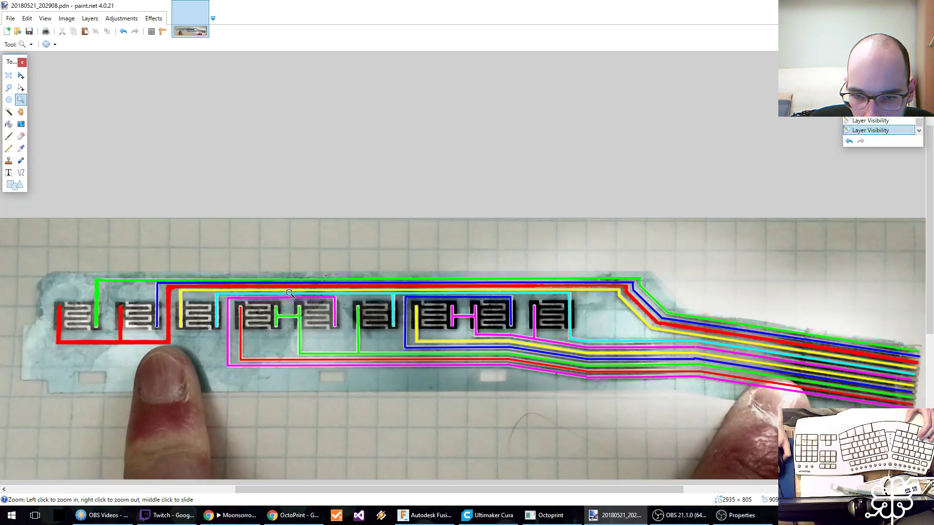
pyautogui.moveTo(459, 2)
pyautogui.mouseDown()
pyautogui.moveTo(247, 164)
pyautogui.moveTo(0, 175)
pyautogui.mouseUp()
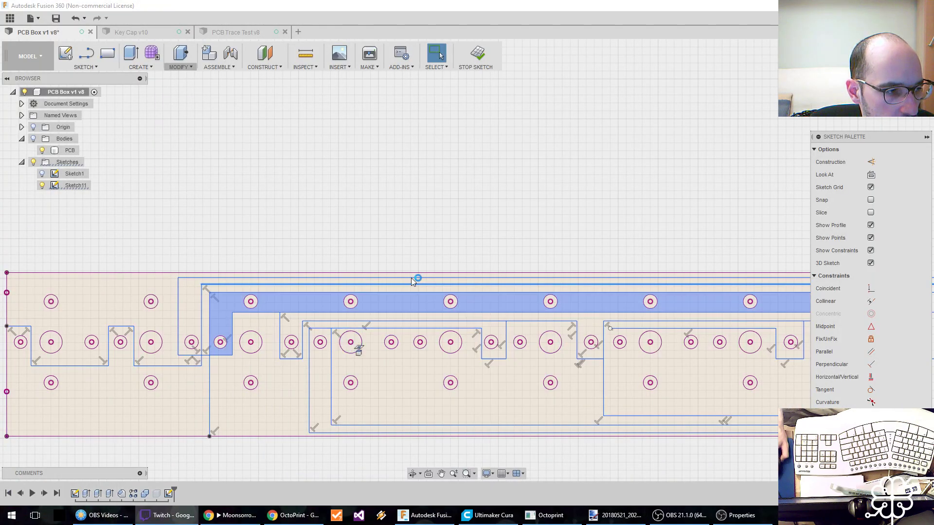
# Examine the trace profiles around the first three hole groups, including their long runs along the board's upper edge.
pyautogui.moveTo(352, 302); pyautogui.dragTo(369, 289, button='middle')
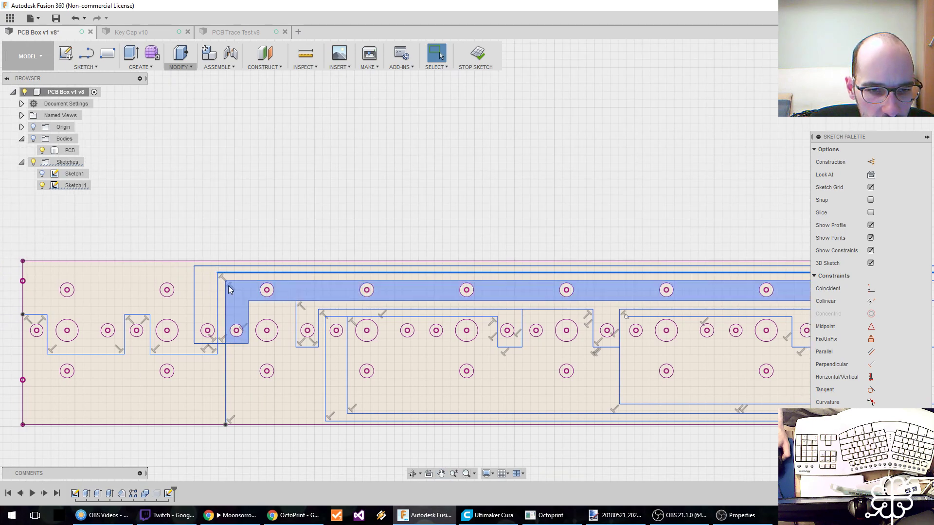
pyautogui.scroll(-3, 188, 294)
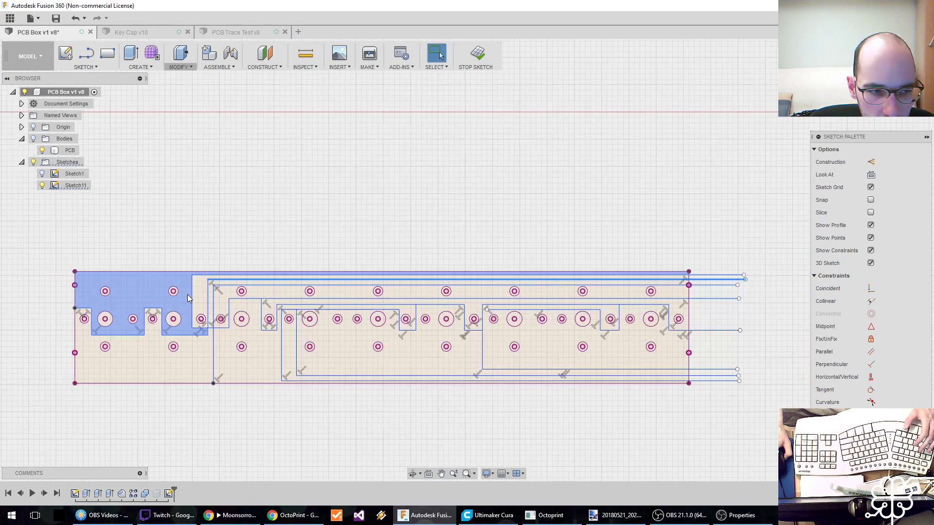
pyautogui.moveTo(424, 307)
pyautogui.mouseDown(button='middle')
pyautogui.moveTo(364, 301)
pyautogui.moveTo(538, 304)
pyautogui.mouseUp(button='middle')
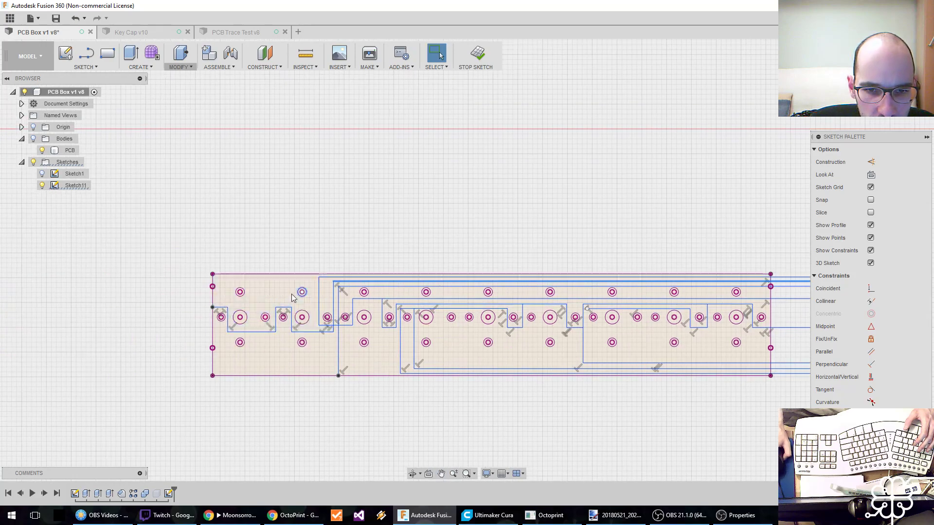
pyautogui.scroll(3, 285, 289)
pyautogui.moveTo(285, 292); pyautogui.dragTo(242, 293, button='middle')
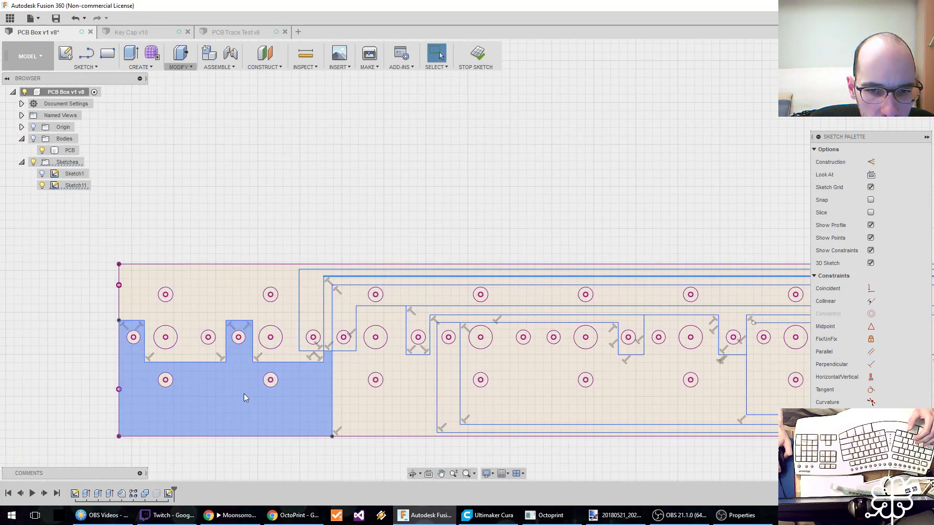
pyautogui.click(251, 396)
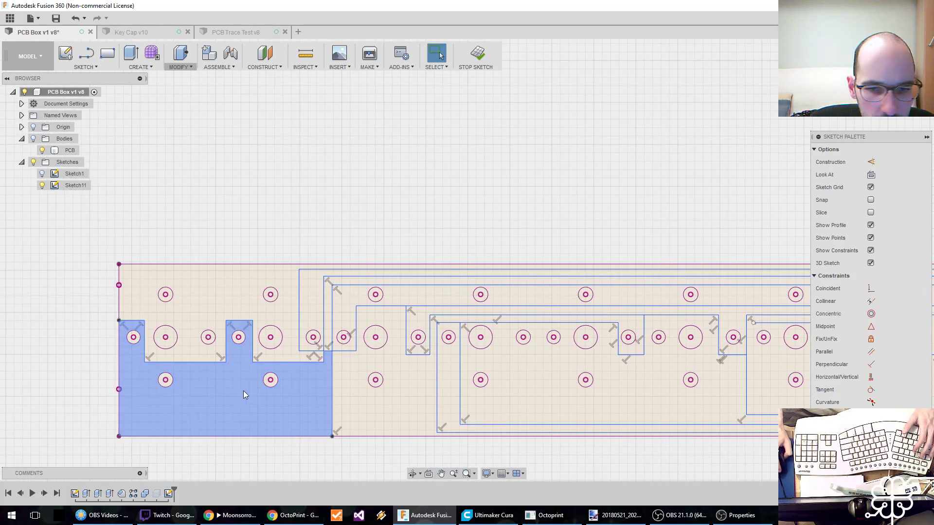
pyautogui.click(328, 321)
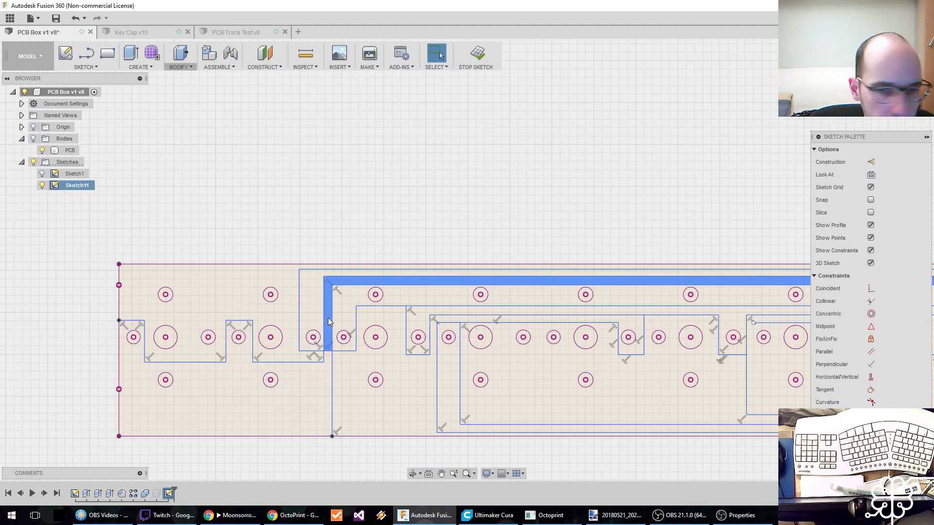
pyautogui.click(285, 281)
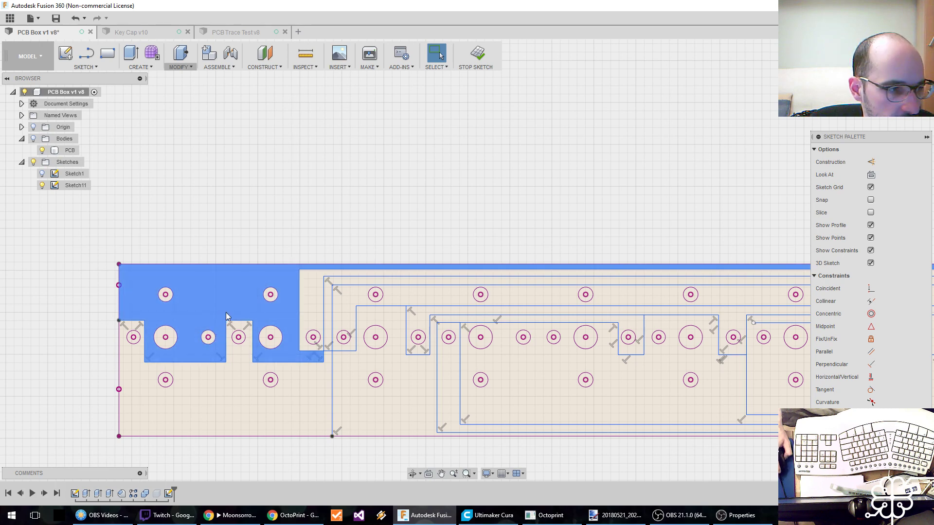
pyautogui.moveTo(357, 226); pyautogui.dragTo(220, 232, button='middle')
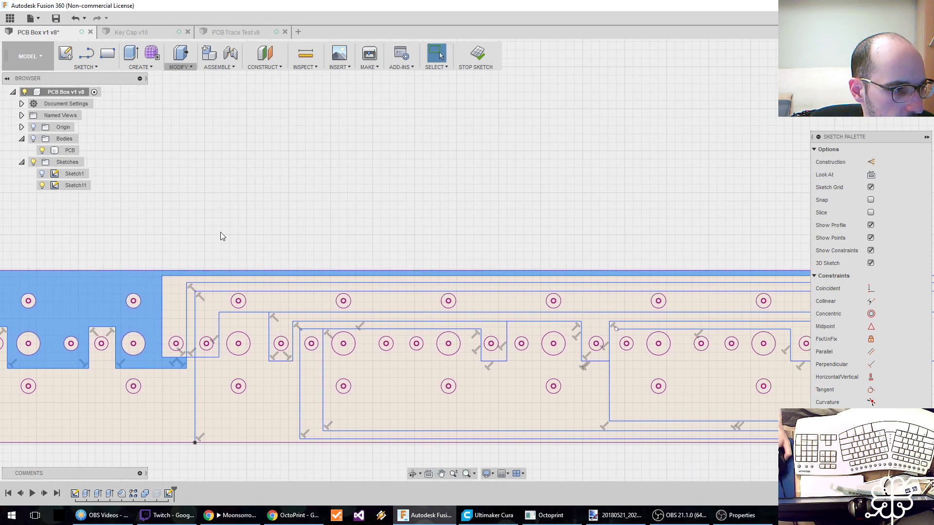
pyautogui.moveTo(185, 316); pyautogui.dragTo(225, 305, button='middle')
pyautogui.click(220, 310)
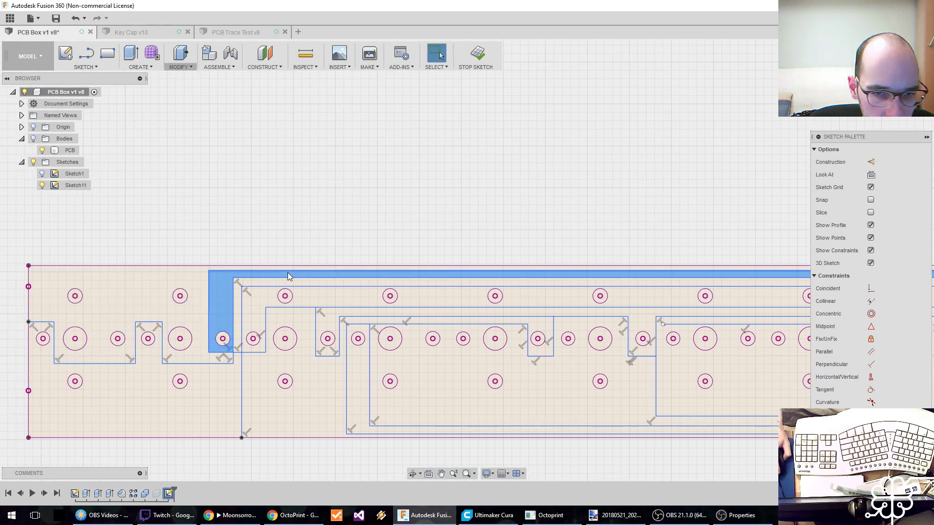
pyautogui.click(275, 286)
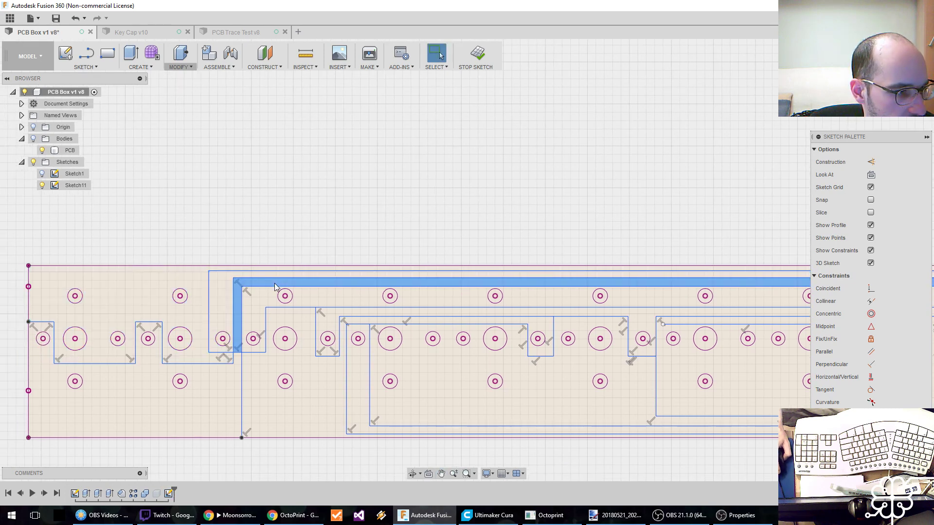
pyautogui.click(261, 299)
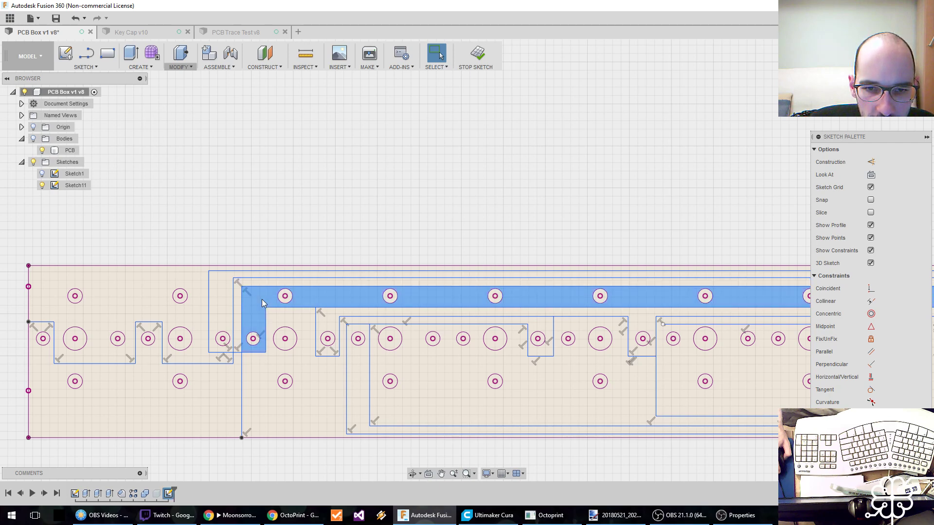
# Examine the trace profiles from the third hole group onward, including the runs along the board's lower edge.
pyautogui.moveTo(262, 297); pyautogui.dragTo(168, 294, button='middle')
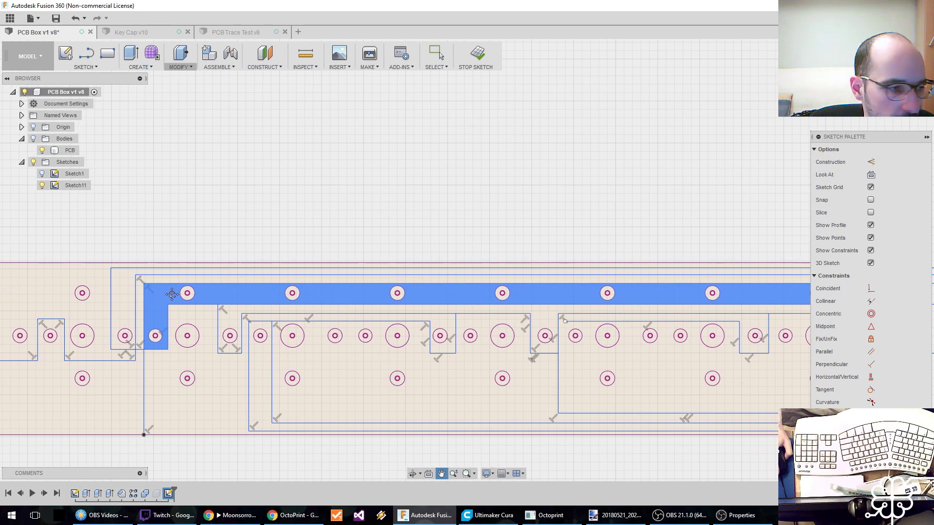
pyautogui.click(236, 312)
pyautogui.click(247, 309)
pyautogui.moveTo(247, 312); pyautogui.dragTo(99, 300, button='middle')
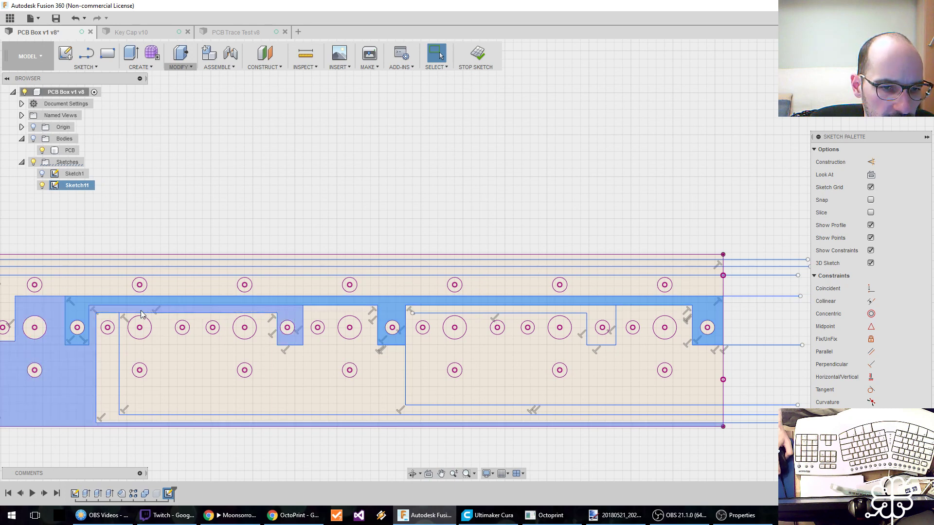
pyautogui.moveTo(246, 310)
pyautogui.mouseDown(button='middle')
pyautogui.moveTo(438, 311)
pyautogui.moveTo(302, 314)
pyautogui.mouseUp(button='middle')
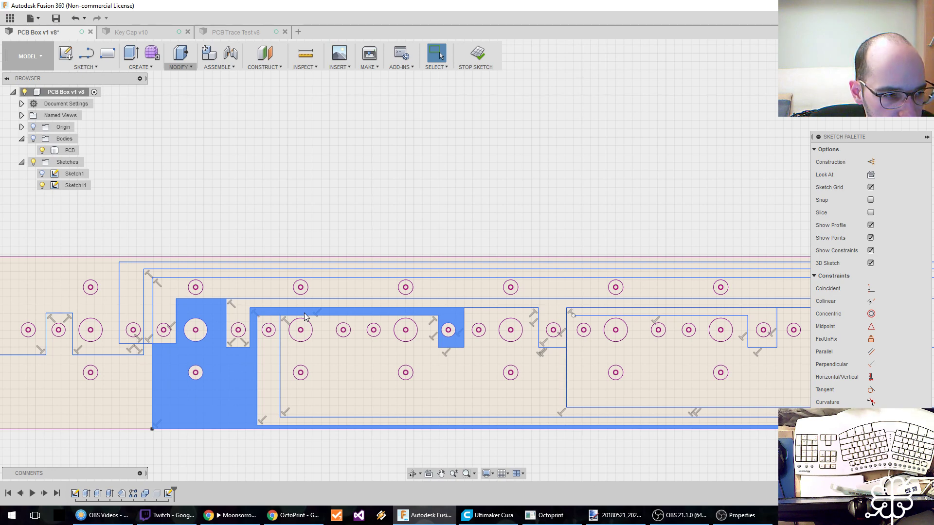
pyautogui.moveTo(362, 346); pyautogui.dragTo(212, 349, button='middle')
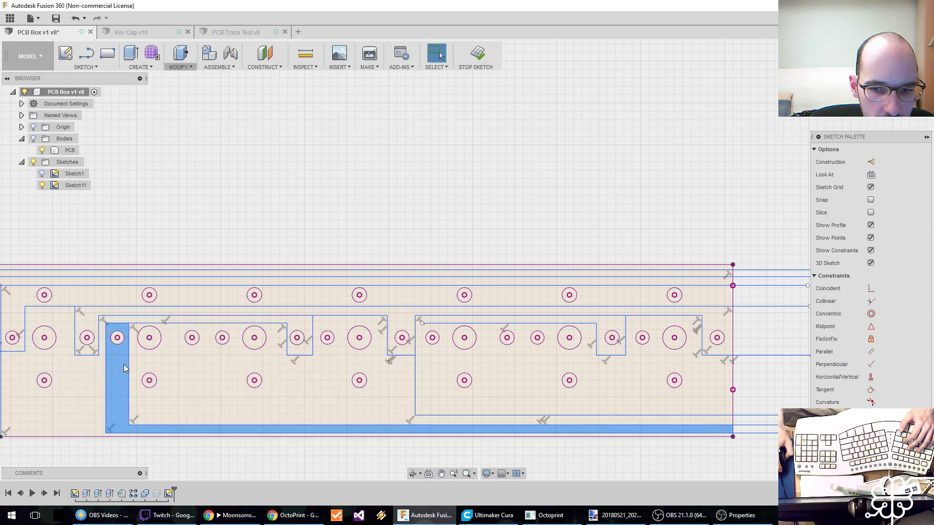
pyautogui.moveTo(215, 371); pyautogui.dragTo(151, 374, button='middle')
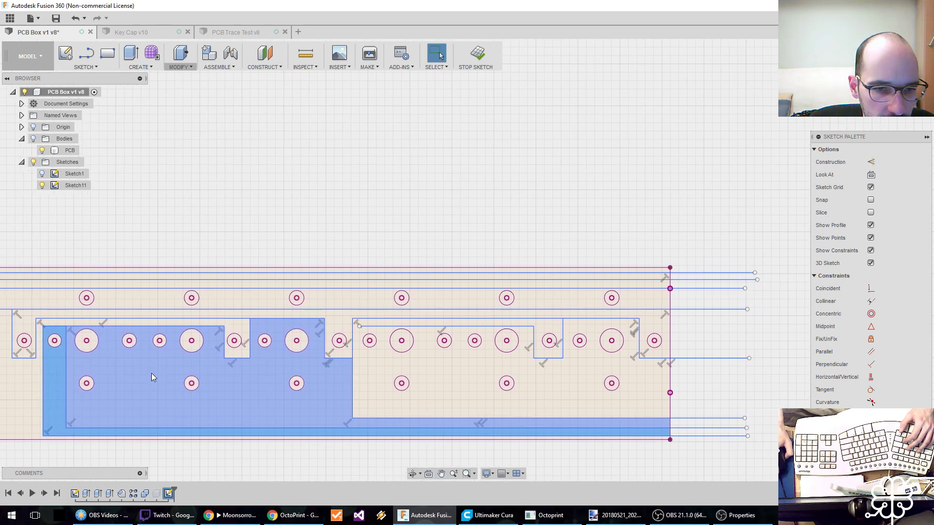
pyautogui.click(267, 375)
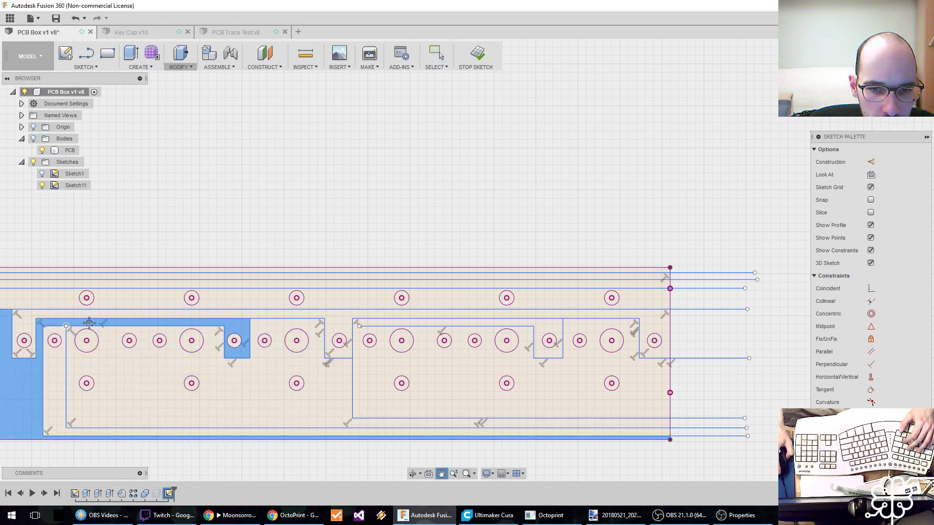
pyautogui.moveTo(70, 326); pyautogui.dragTo(190, 322, button='middle')
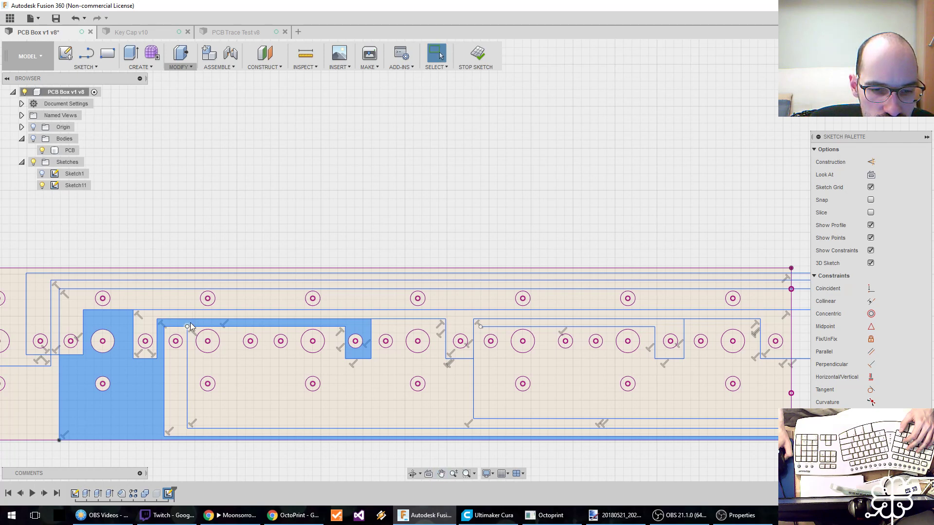
pyautogui.moveTo(190, 322)
pyautogui.mouseDown(button='middle')
pyautogui.moveTo(78, 337)
pyautogui.moveTo(163, 337)
pyautogui.mouseUp(button='middle')
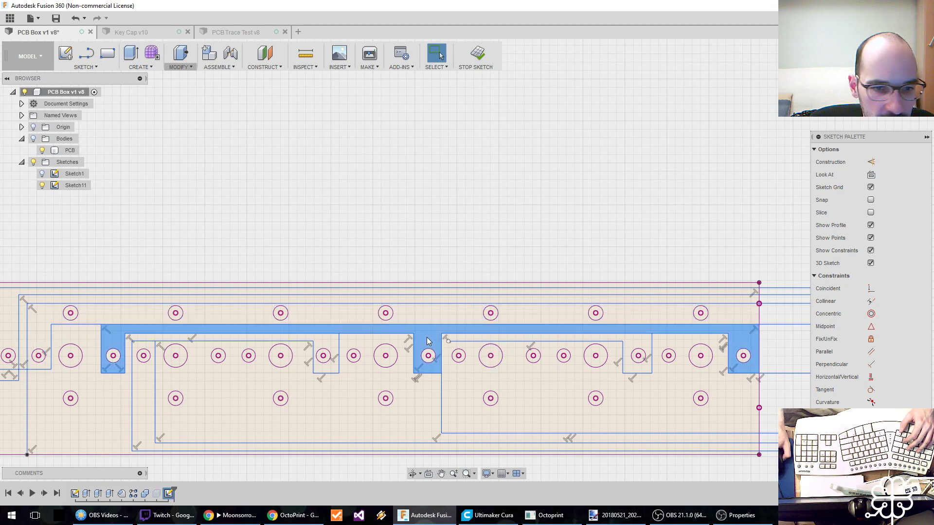
# Compare the profile linking the common small holes with the enclosed regions around the fourth to ninth hole groups.
pyautogui.moveTo(428, 341)
pyautogui.mouseDown(button='middle')
pyautogui.moveTo(291, 329)
pyautogui.moveTo(394, 323)
pyautogui.mouseUp(button='middle')
pyautogui.click(294, 329)
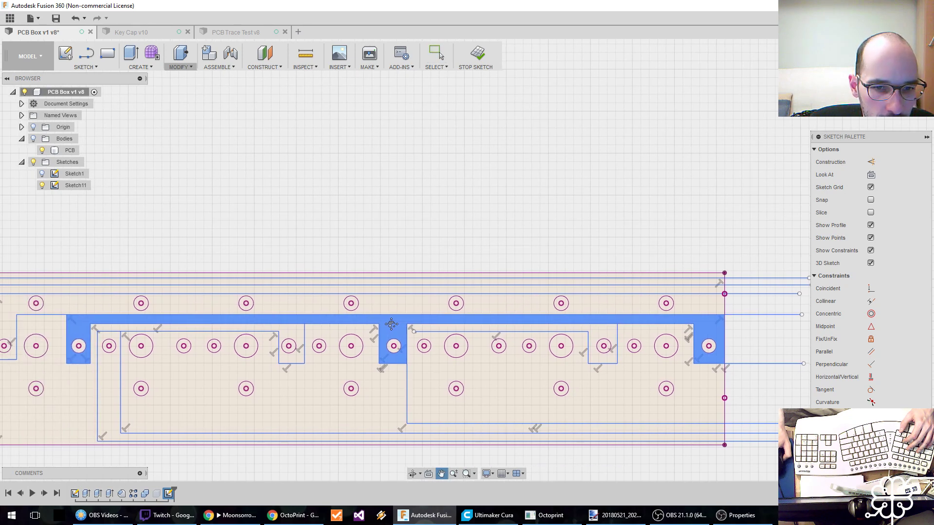
pyautogui.click(204, 363)
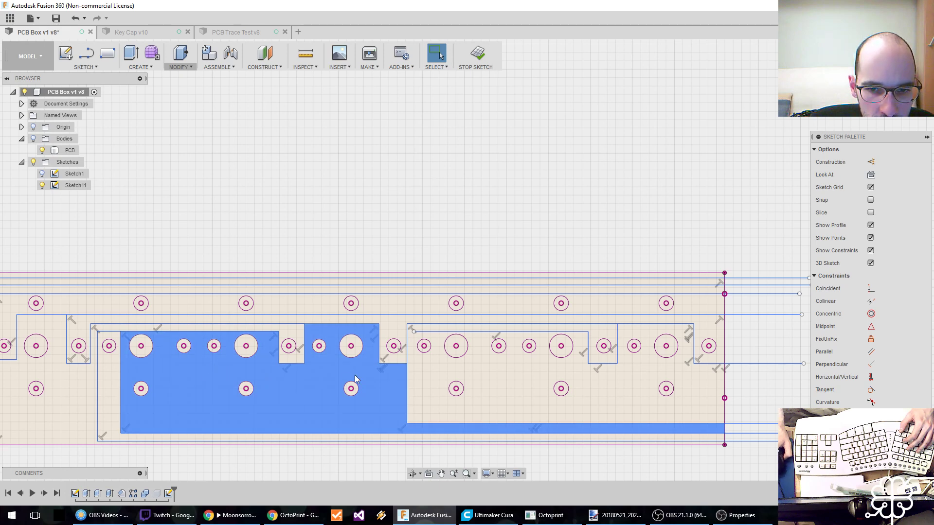
pyautogui.moveTo(351, 375); pyautogui.dragTo(244, 374, button='middle')
pyautogui.click(291, 322)
pyautogui.moveTo(288, 329); pyautogui.dragTo(388, 327, button='middle')
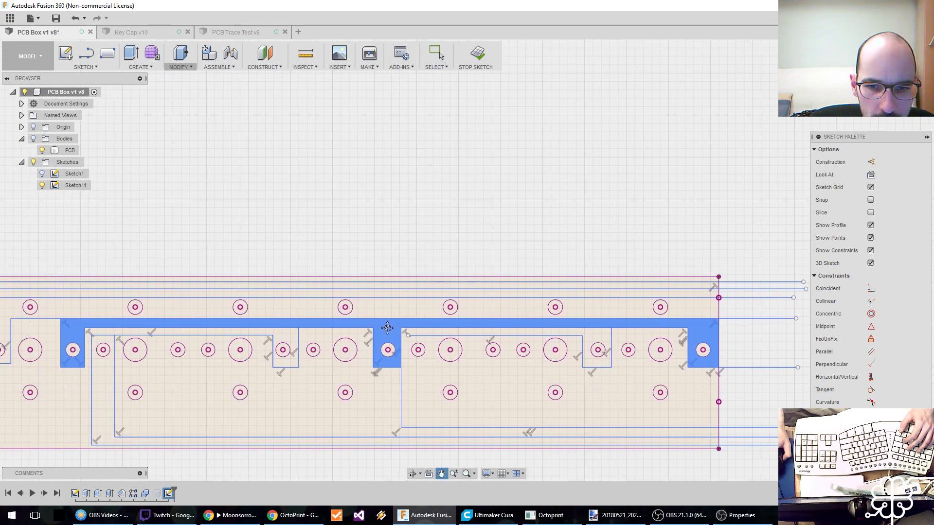
pyautogui.click(311, 382)
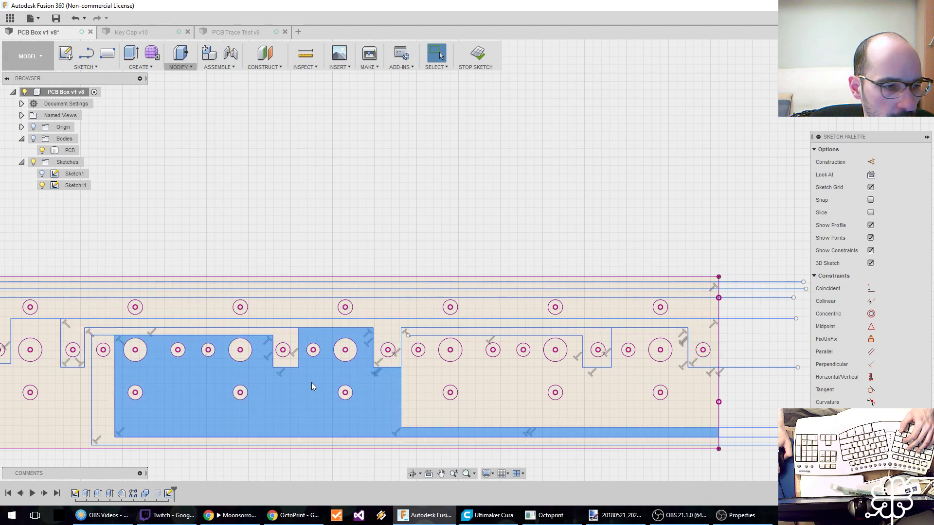
pyautogui.click(384, 324)
pyautogui.moveTo(374, 326); pyautogui.dragTo(182, 327, button='middle')
pyautogui.click(396, 338)
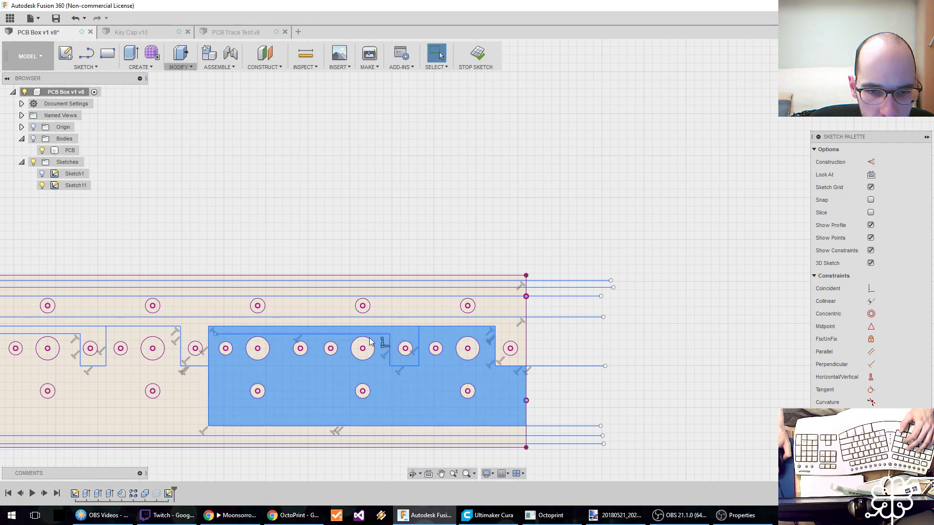
# Draw a line from the inner trace's open end near the seventh group down to just above the lower runs, and right beyond the board's edge.
pyautogui.press('l')
pyautogui.click(215, 335)
pyautogui.click(216, 417)
pyautogui.click(593, 417)
pyautogui.press('Escape')
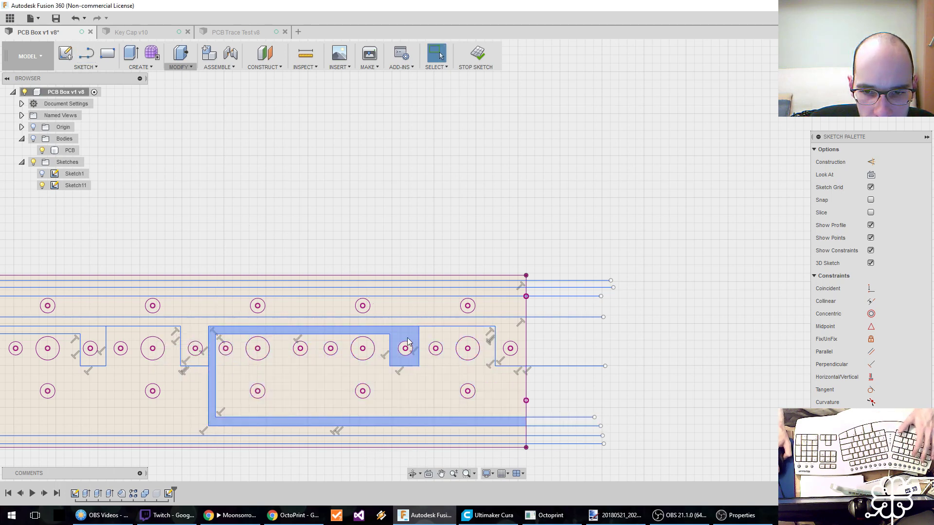
# Draw a line from the inner trace between the seventh group's left small hole and large hole, down and right beyond the board's edge.
pyautogui.moveTo(399, 333); pyautogui.dragTo(295, 333, button='middle')
pyautogui.press('l')
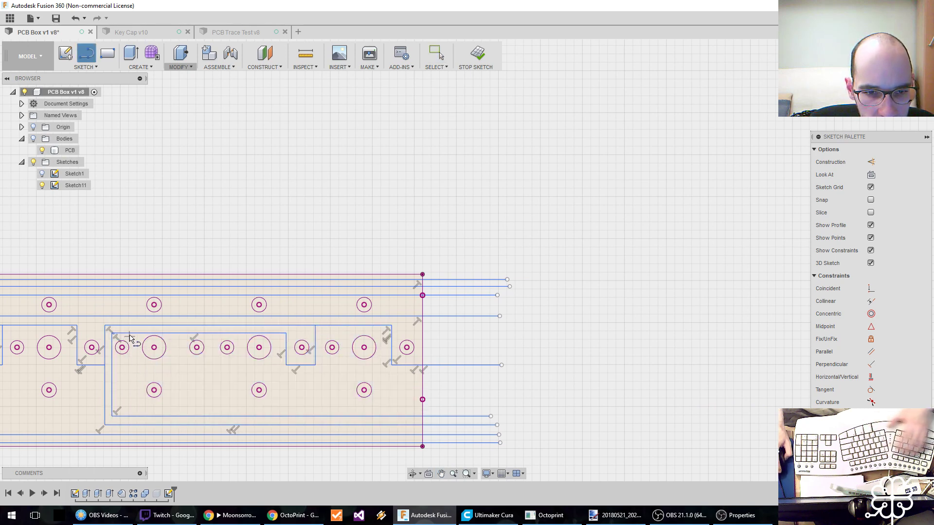
pyautogui.click(132, 334)
pyautogui.click(132, 404)
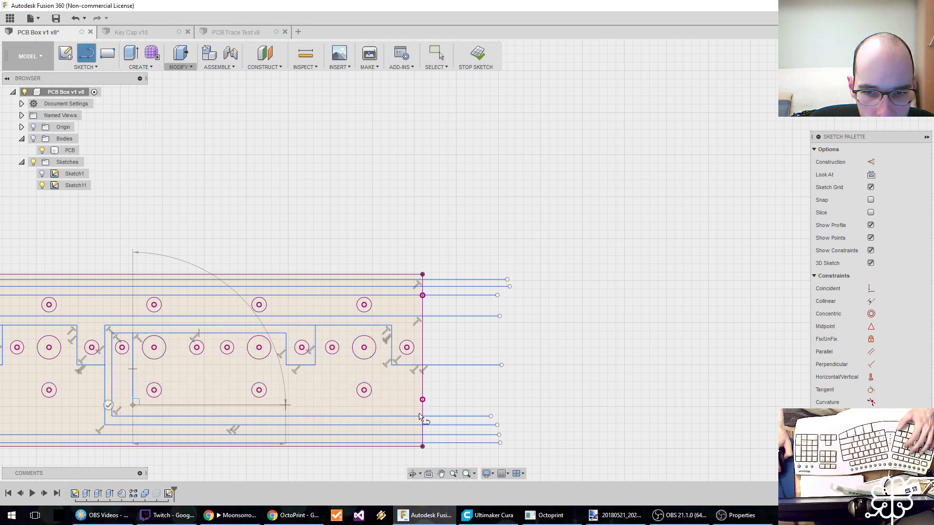
pyautogui.click(476, 405)
pyautogui.press('Escape')
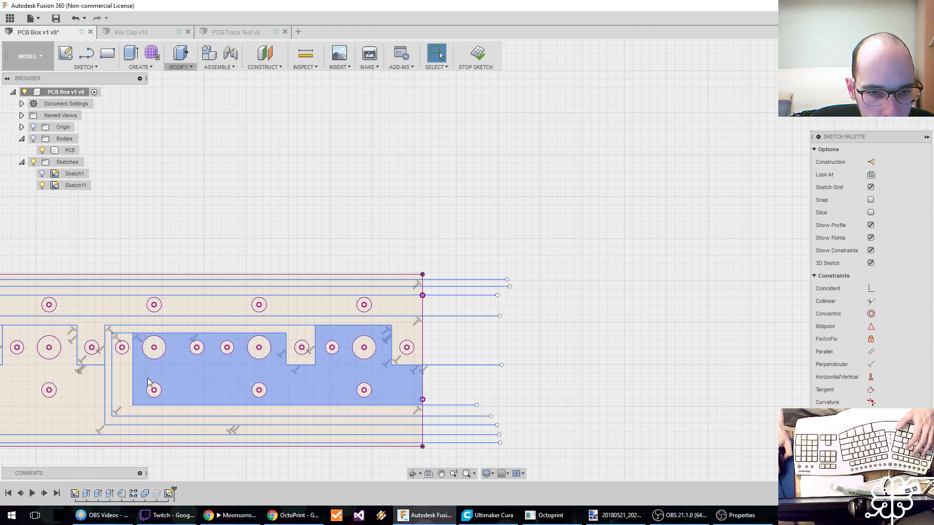
# Check the new innermost profile within the full trace layout and save the design as a new version.
pyautogui.click(211, 366)
pyautogui.moveTo(512, 386); pyautogui.dragTo(579, 390, button='middle')
pyautogui.scroll(-3, 569, 385)
pyautogui.moveTo(352, 286)
pyautogui.mouseDown(button='middle')
pyautogui.moveTo(395, 288)
pyautogui.moveTo(381, 230)
pyautogui.mouseUp(button='middle')
pyautogui.scroll(3, 395, 288)
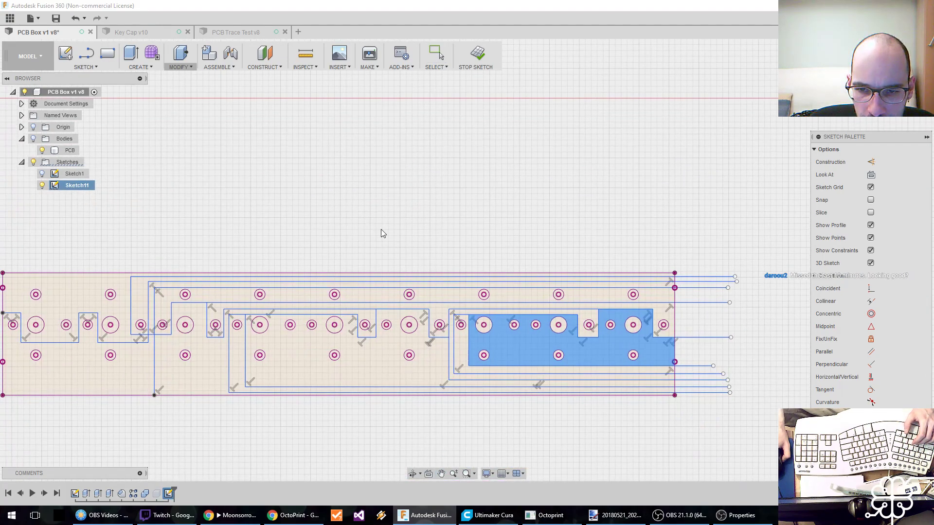
pyautogui.hotkey('ctrl', 's')
pyautogui.click(468, 267)
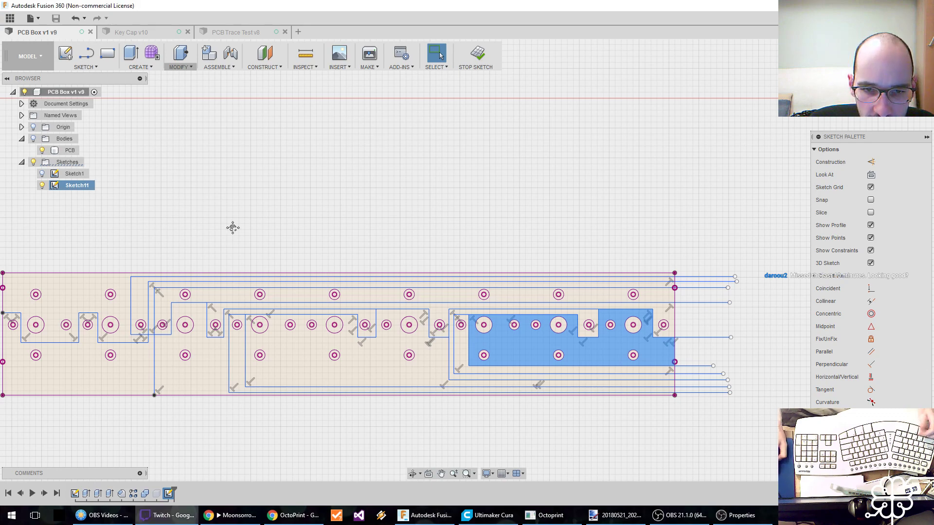
pyautogui.moveTo(226, 226); pyautogui.dragTo(402, 228, button='middle')
pyautogui.scroll(-2, 275, 252)
pyautogui.scroll(3, 273, 256)
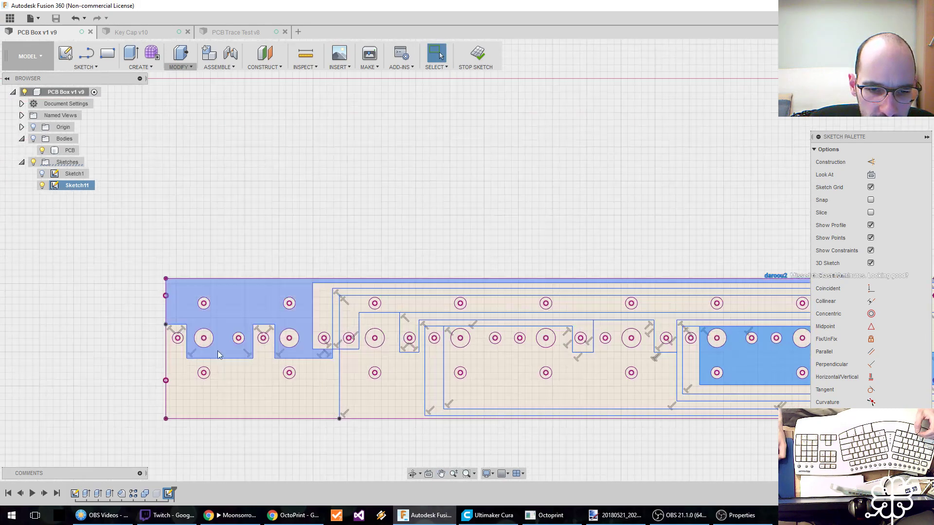
pyautogui.click(235, 515)
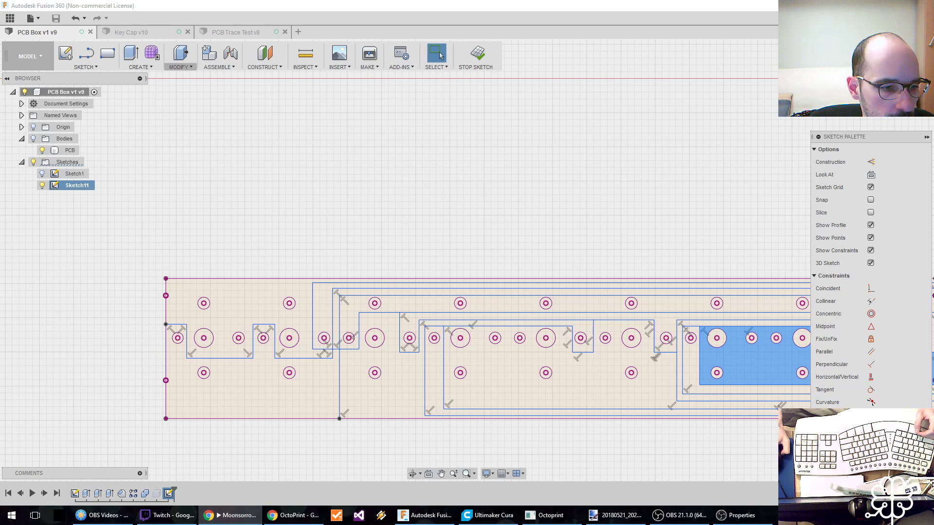
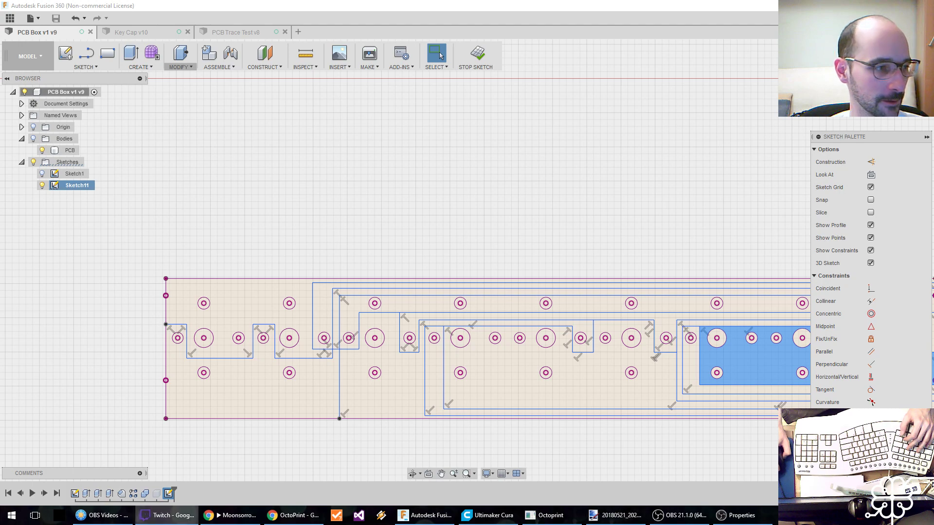
# Even out the spacing of the three uppermost horizontal traces by shifting the third one up and the outermost one down.
pyautogui.moveTo(509, 293); pyautogui.dragTo(284, 241, button='middle')
pyautogui.scroll(-1, 512, 258)
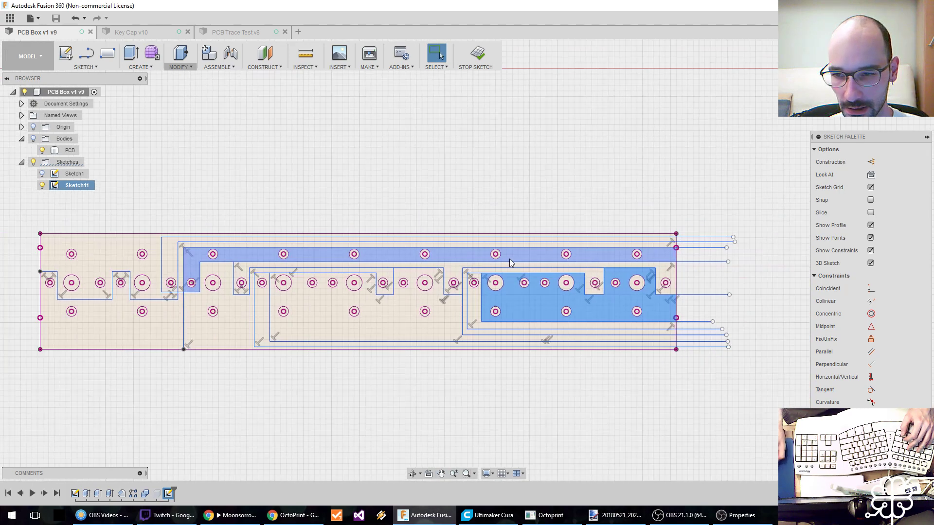
pyautogui.scroll(3, 388, 253)
pyautogui.scroll(-3, 253, 251)
pyautogui.scroll(5, 384, 258)
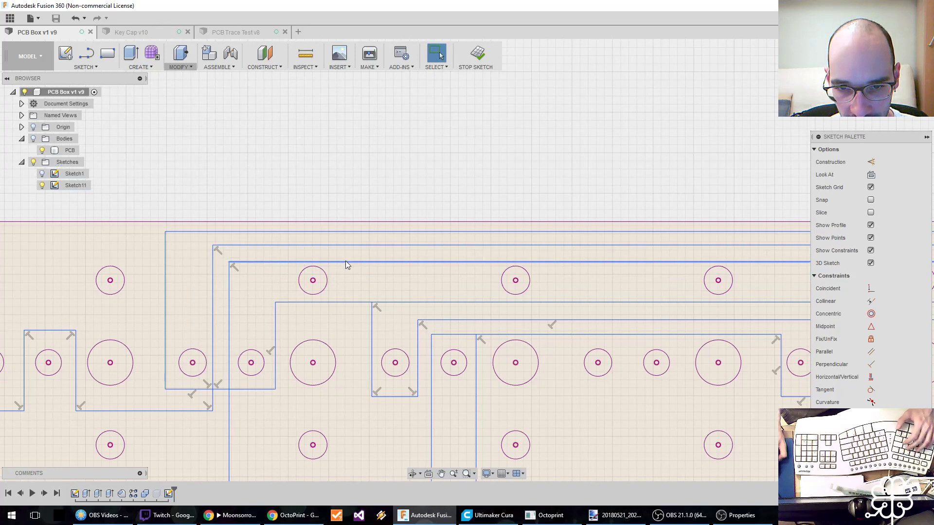
pyautogui.moveTo(346, 258); pyautogui.dragTo(346, 250)
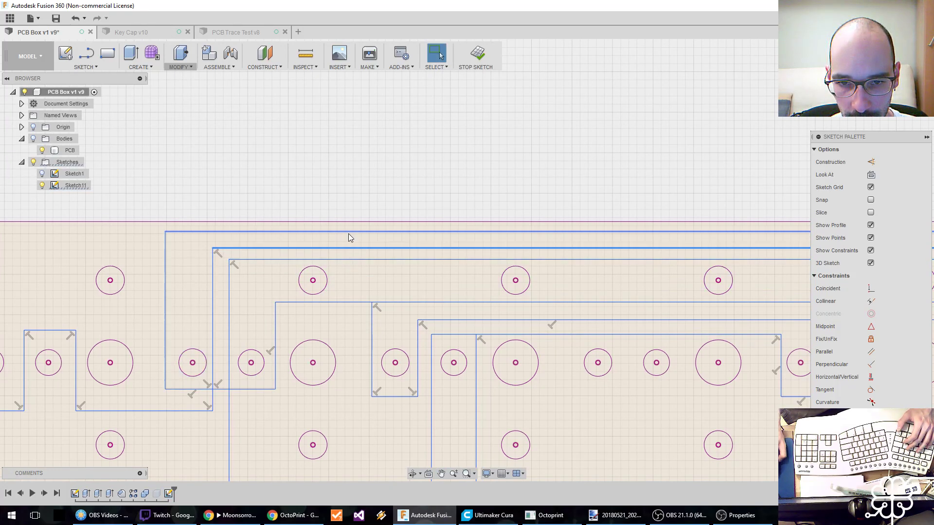
pyautogui.moveTo(348, 237); pyautogui.dragTo(348, 239)
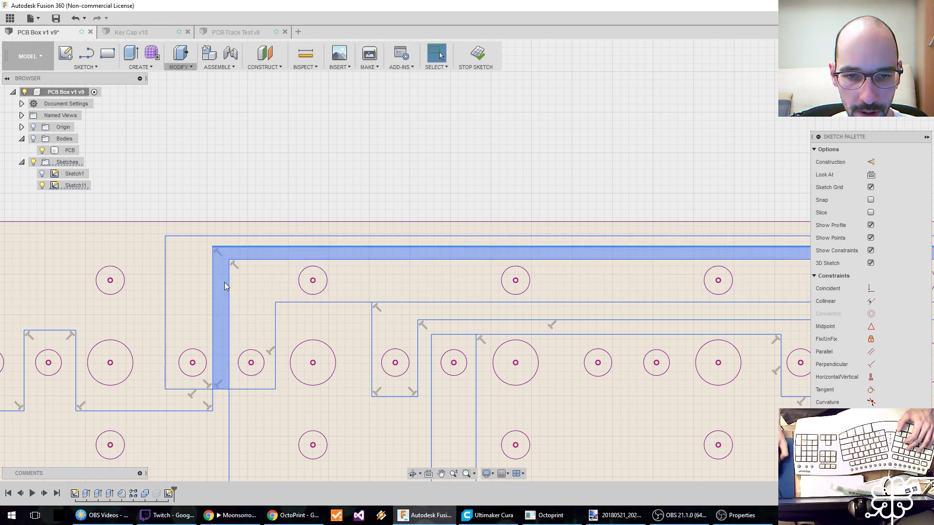
# Trim the short horizontal segment bridging the two vertical traces between the second and third hole groups.
pyautogui.scroll(-2, 223, 283)
pyautogui.scroll(-2, 223, 282)
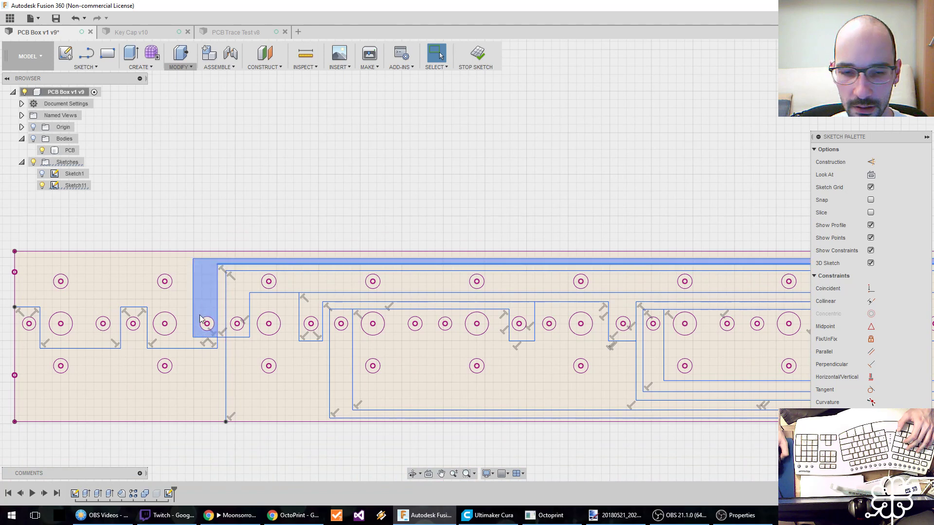
pyautogui.scroll(3, 210, 325)
pyautogui.scroll(3, 214, 326)
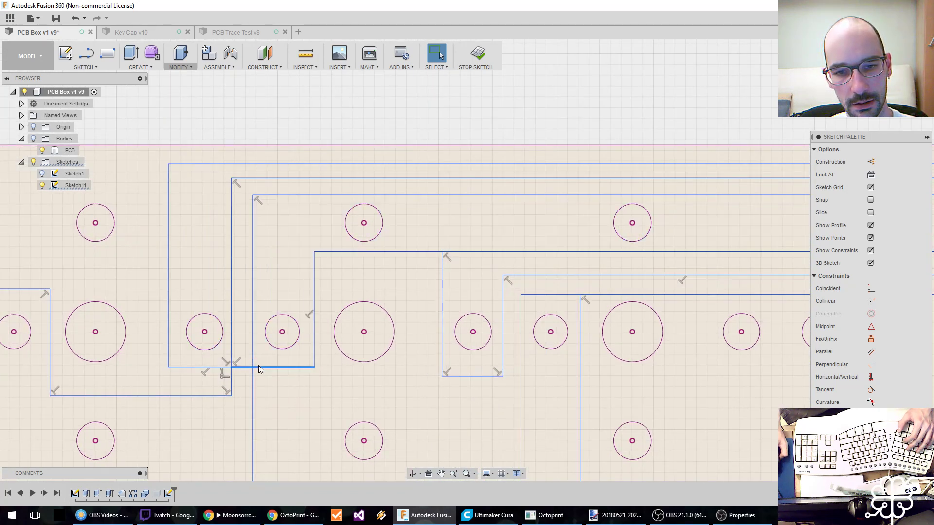
pyautogui.scroll(-4, 288, 360)
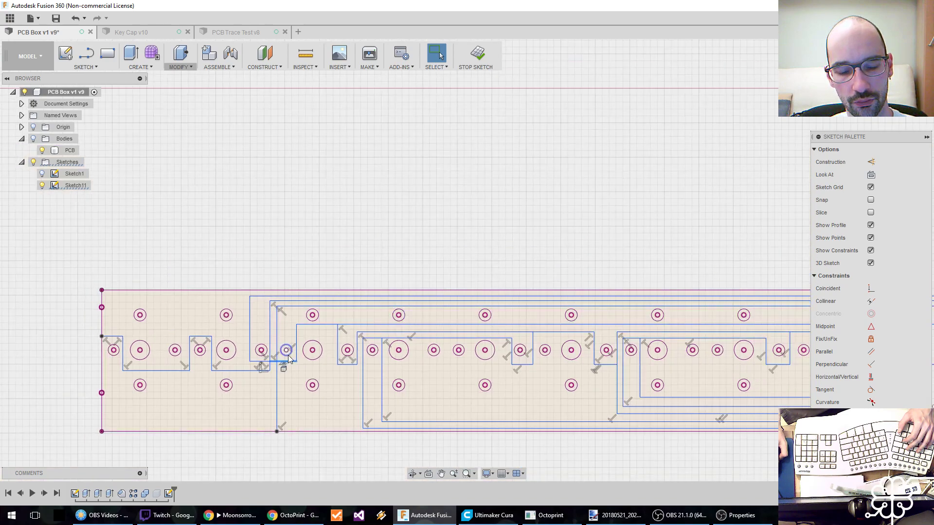
pyautogui.scroll(3, 263, 363)
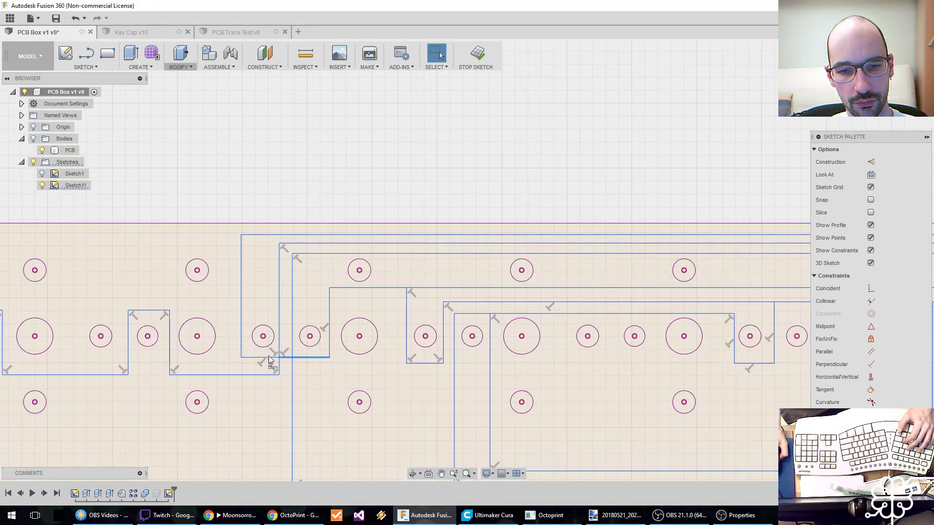
pyautogui.scroll(2, 290, 359)
pyautogui.click(86, 67)
pyautogui.click(89, 226)
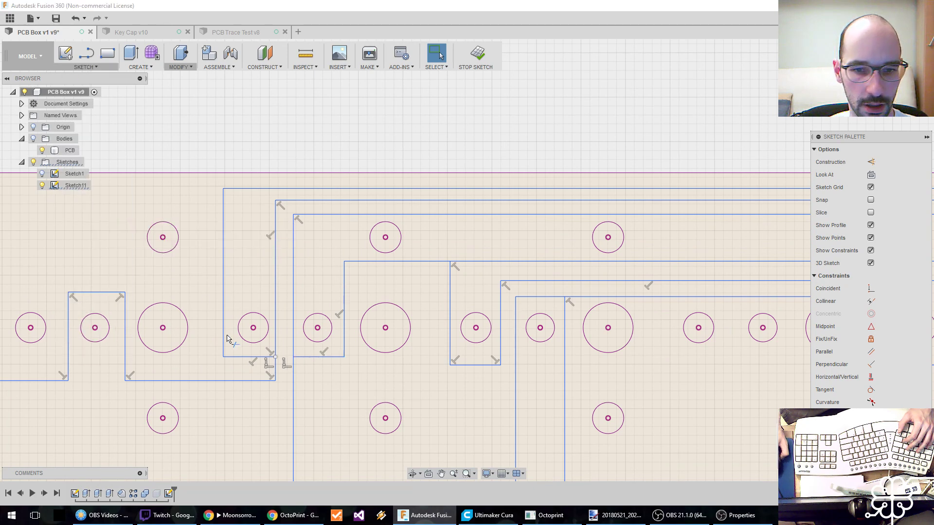
pyautogui.click(284, 358)
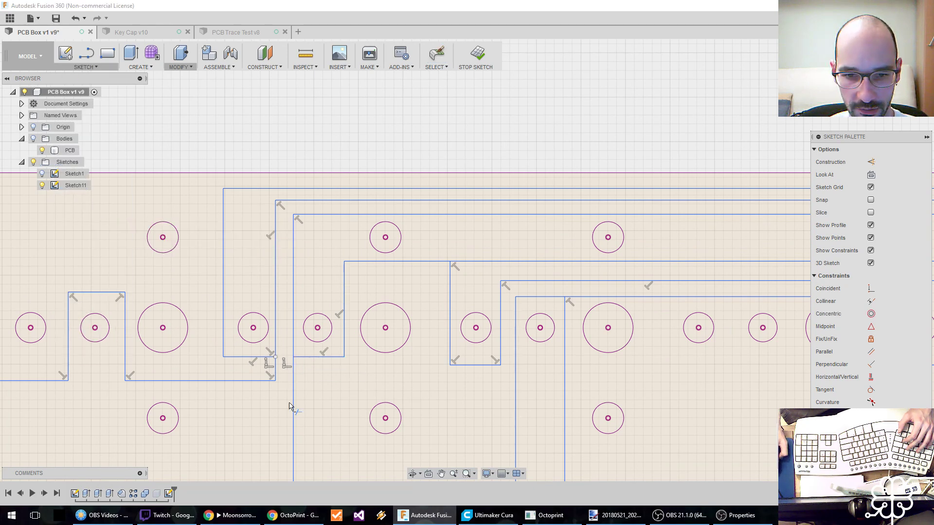
pyautogui.scroll(-5, 289, 379)
pyautogui.press('Escape')
pyautogui.scroll(-3, 284, 350)
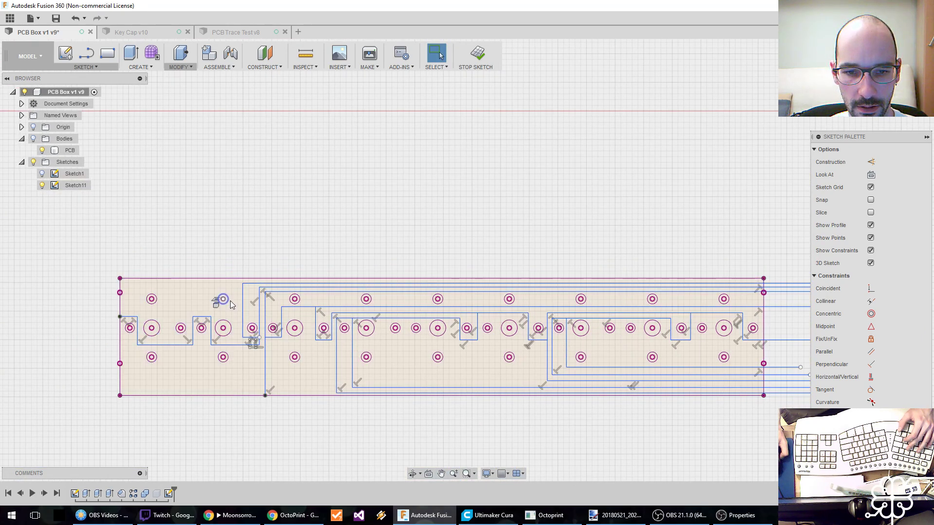
# Shift the two horizontal traces that start above the fourth hole group slightly up toward the run above them.
pyautogui.moveTo(232, 315); pyautogui.dragTo(178, 315, button='middle')
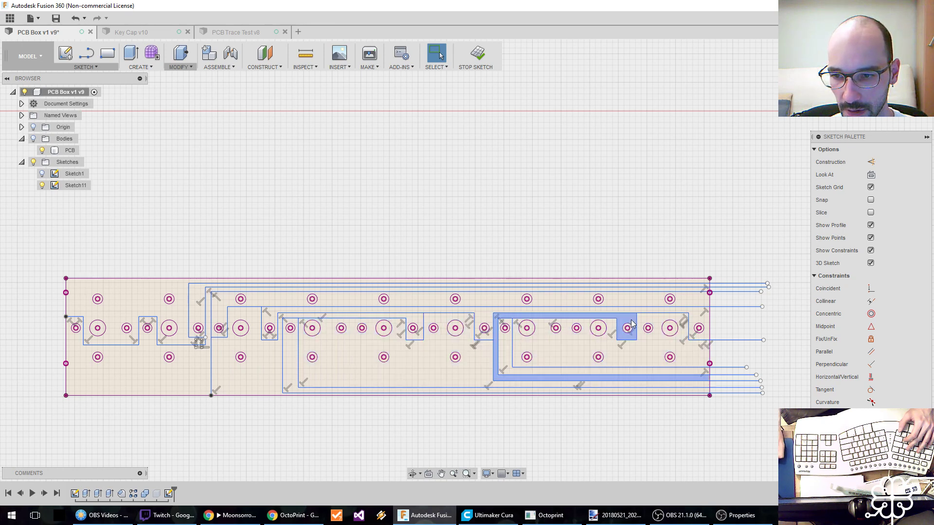
pyautogui.click(642, 354)
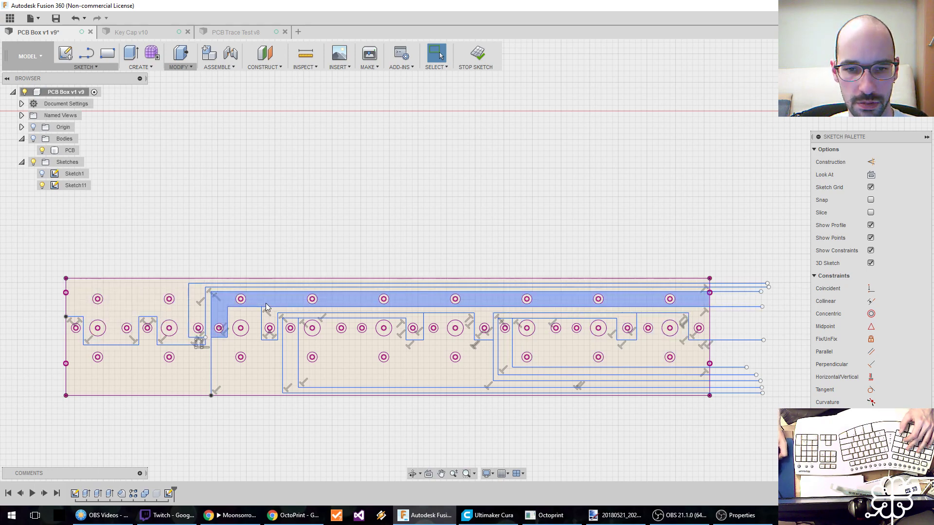
pyautogui.scroll(3, 186, 316)
pyautogui.scroll(3, 329, 317)
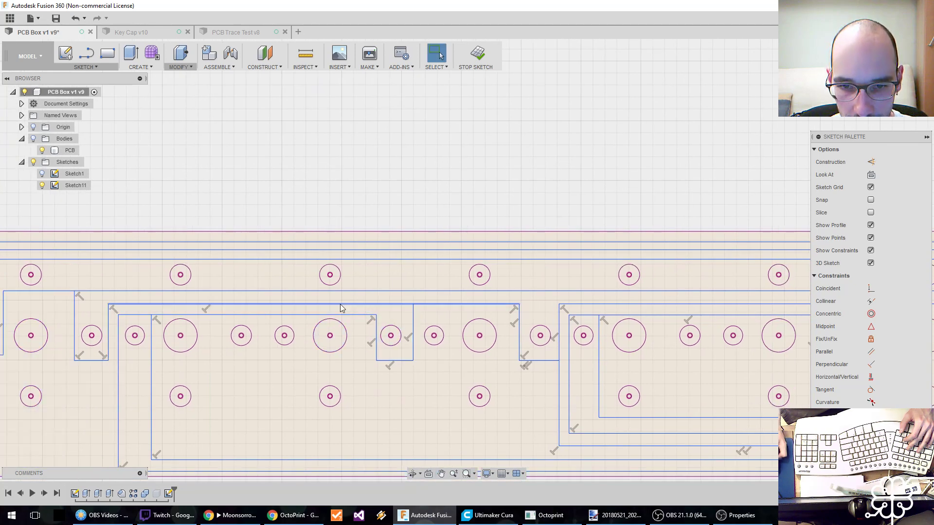
pyautogui.click(343, 304)
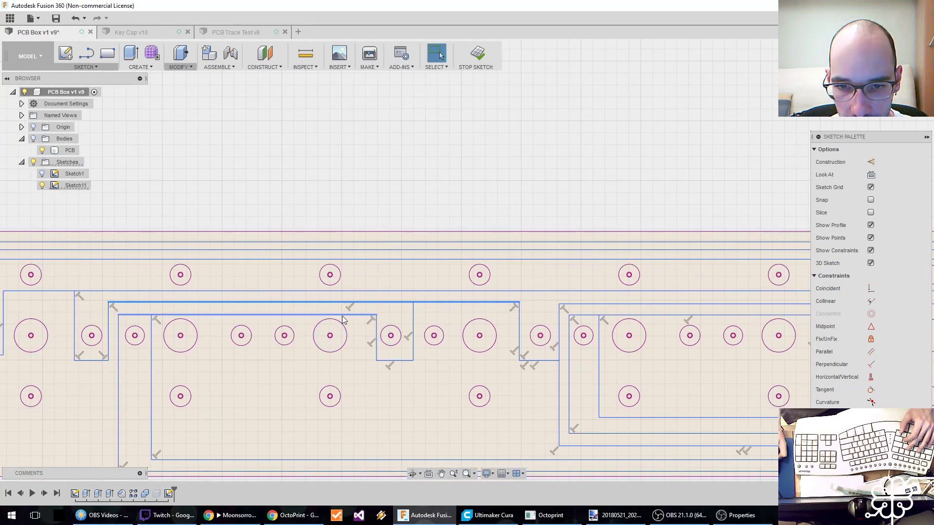
pyautogui.click(343, 316)
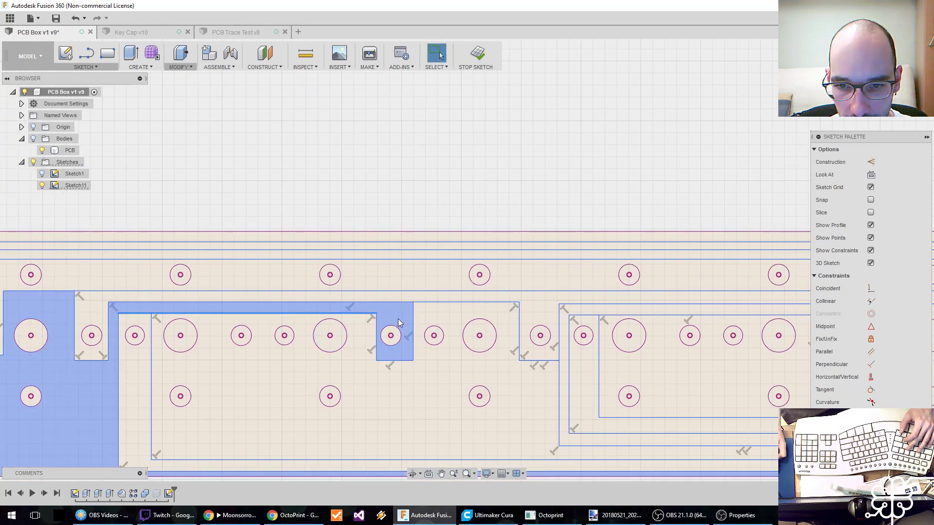
# Shift the vertical traces beside the small holes of the fifth, third, second and first groups away from those holes for more clearance.
pyautogui.moveTo(376, 328); pyautogui.dragTo(364, 327)
pyautogui.moveTo(256, 326); pyautogui.dragTo(348, 321, button='middle')
pyautogui.moveTo(185, 342); pyautogui.dragTo(315, 341, button='middle')
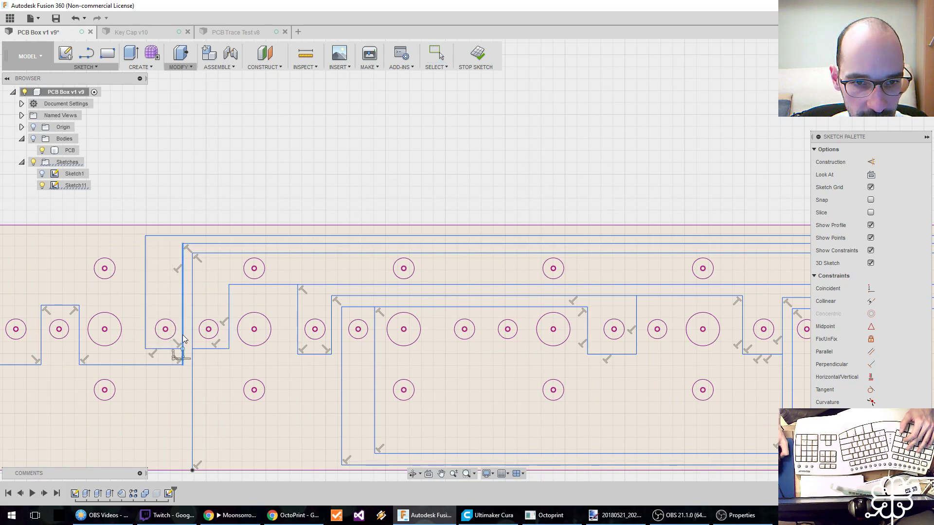
pyautogui.moveTo(173, 344); pyautogui.dragTo(311, 340, button='middle')
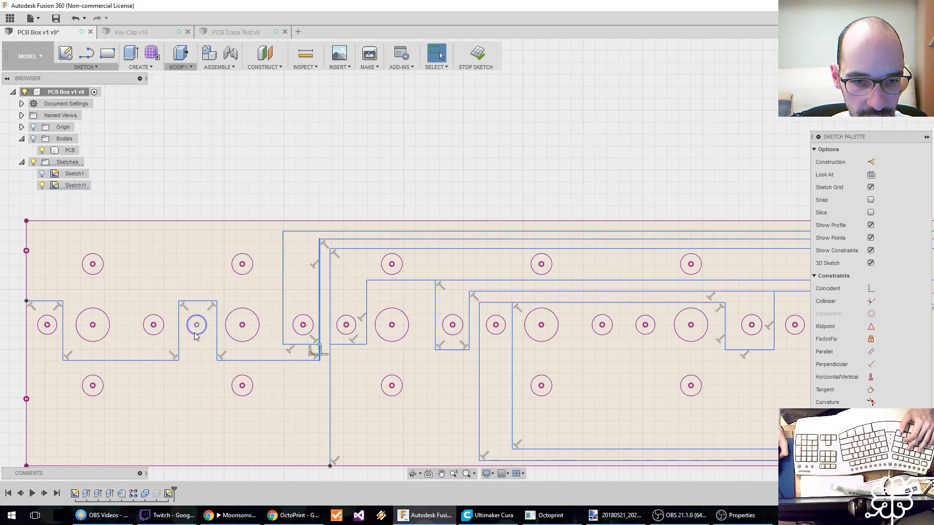
pyautogui.moveTo(177, 335)
pyautogui.mouseDown()
pyautogui.moveTo(217, 336)
pyautogui.moveTo(178, 342)
pyautogui.mouseUp()
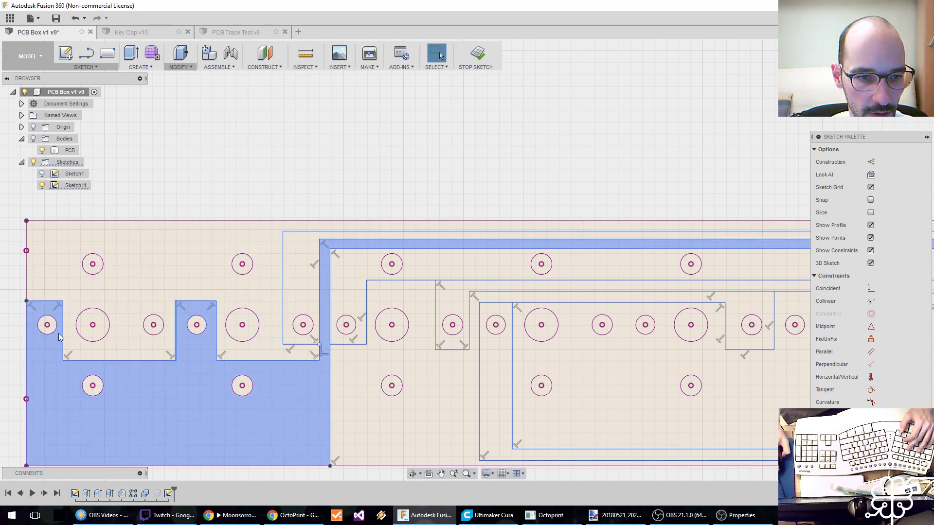
pyautogui.moveTo(64, 338); pyautogui.dragTo(68, 339)
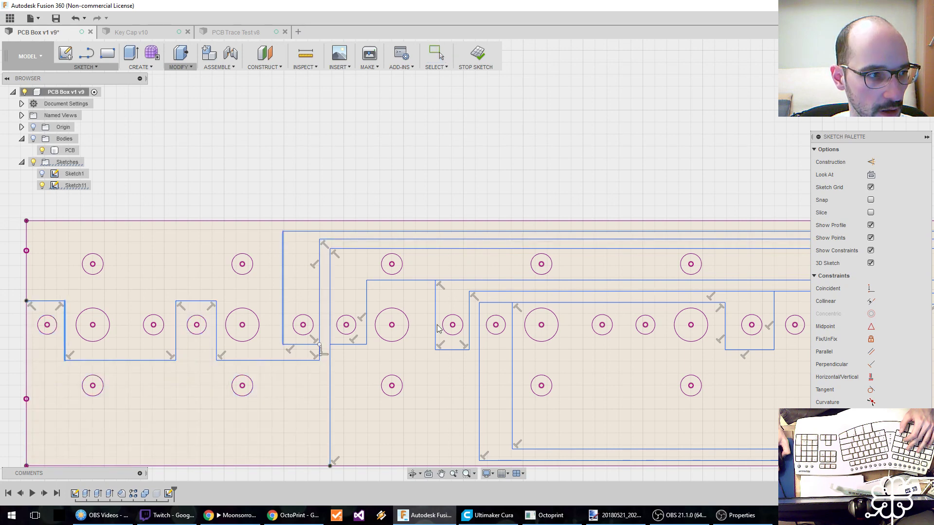
# Shift the vertical traces beside the small holes of the seventh, eighth and ninth groups farther away from those holes.
pyautogui.moveTo(525, 328); pyautogui.dragTo(257, 322, button='middle')
pyautogui.moveTo(484, 324)
pyautogui.mouseDown(button='middle')
pyautogui.moveTo(262, 318)
pyautogui.moveTo(340, 325)
pyautogui.moveTo(237, 327)
pyautogui.mouseUp(button='middle')
pyautogui.moveTo(232, 335); pyautogui.dragTo(234, 335)
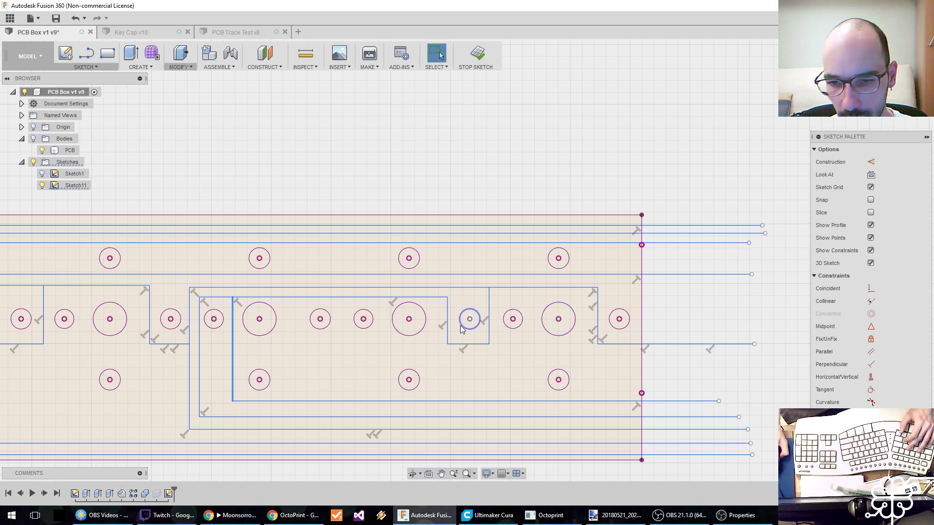
pyautogui.moveTo(449, 332); pyautogui.dragTo(491, 332)
pyautogui.press('XF86AudioLowerVolume')
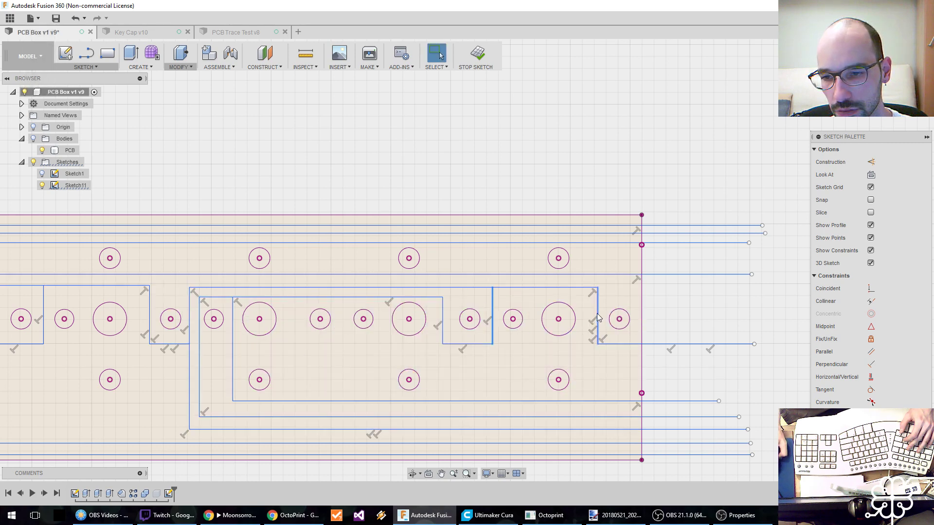
# Move the innermost lower horizontal trace down and the three outermost lower traces up to space them more evenly.
pyautogui.moveTo(382, 400); pyautogui.dragTo(382, 405)
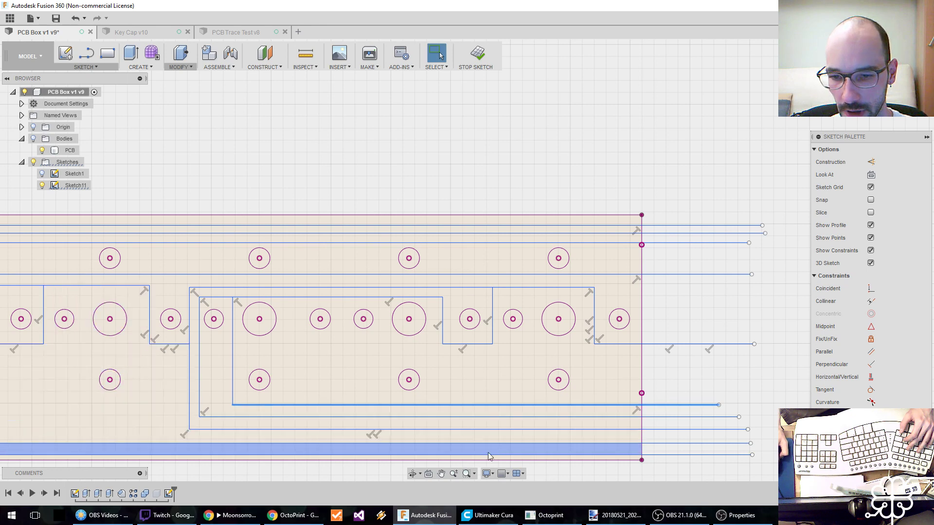
pyautogui.moveTo(467, 455); pyautogui.dragTo(472, 429)
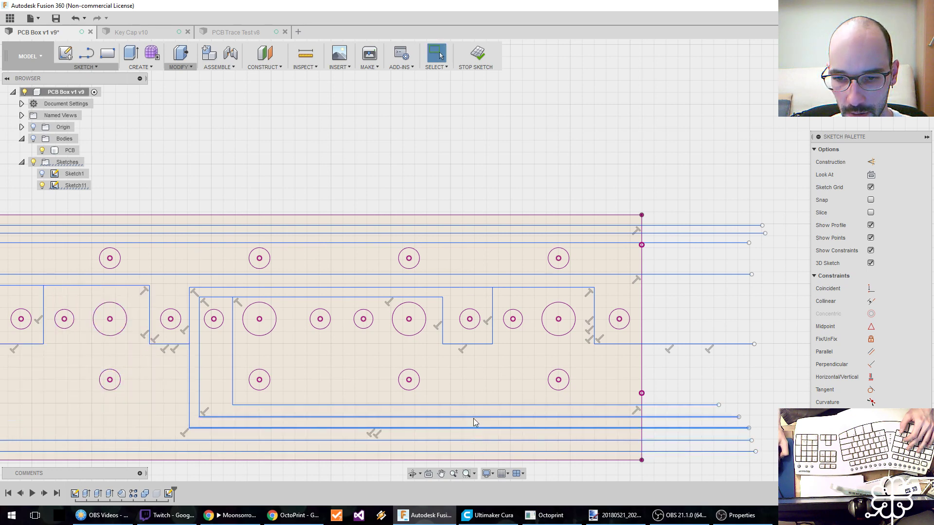
# Measure the gaps between the inner lower runs, between the two lowest runs, and between the two topmost runs.
pyautogui.press('i')
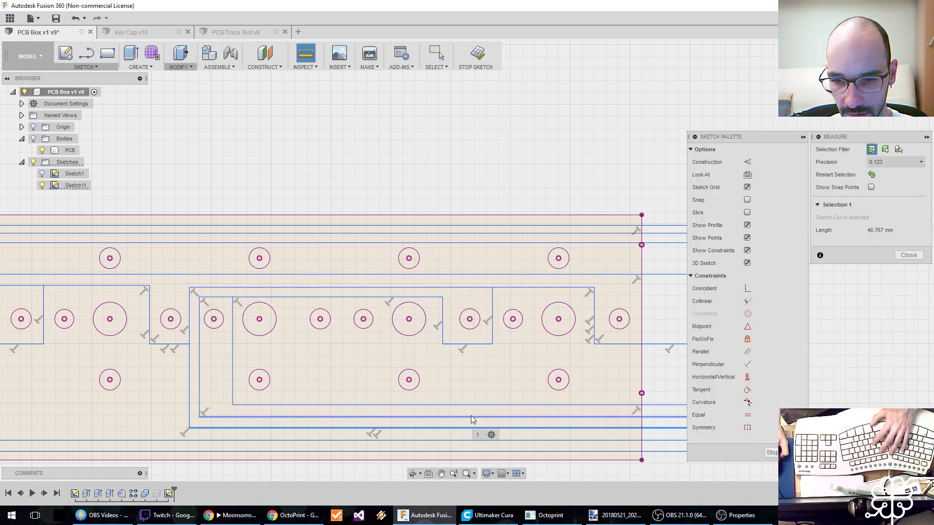
pyautogui.click(471, 406)
pyautogui.press('Escape')
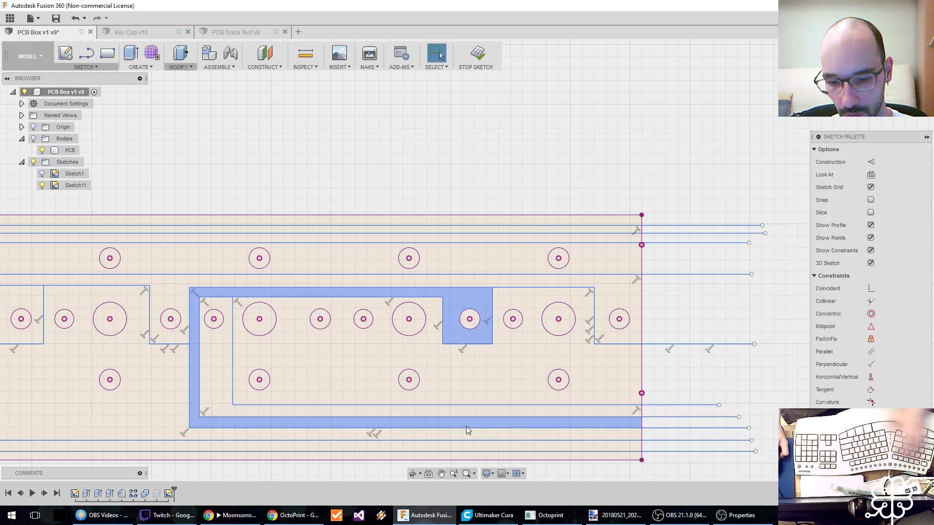
pyautogui.press('i')
pyautogui.click(455, 450)
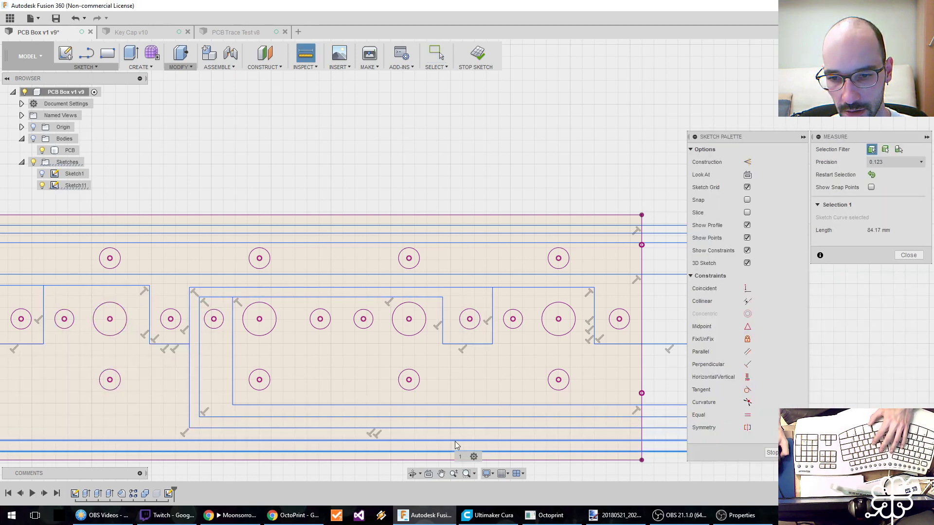
pyautogui.click(454, 440)
pyautogui.press('Escape')
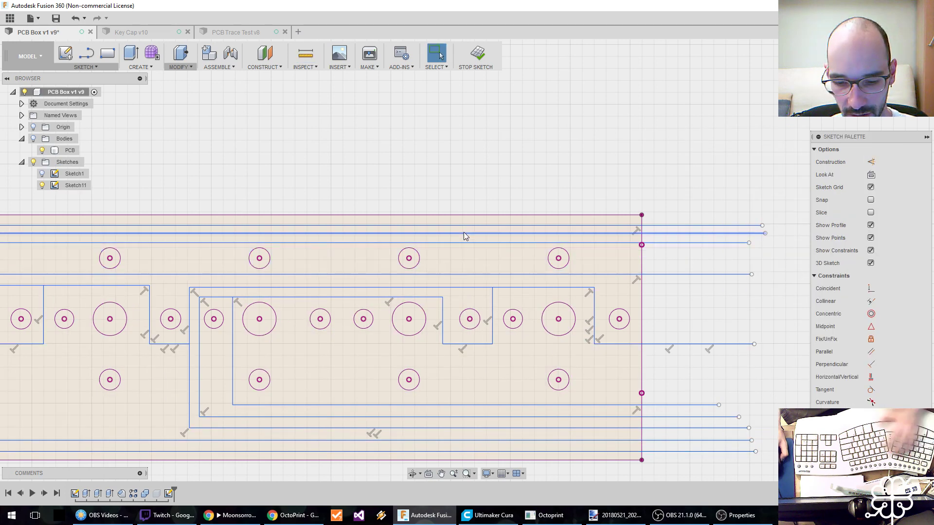
pyautogui.press('i')
pyautogui.click(458, 233)
pyautogui.click(460, 226)
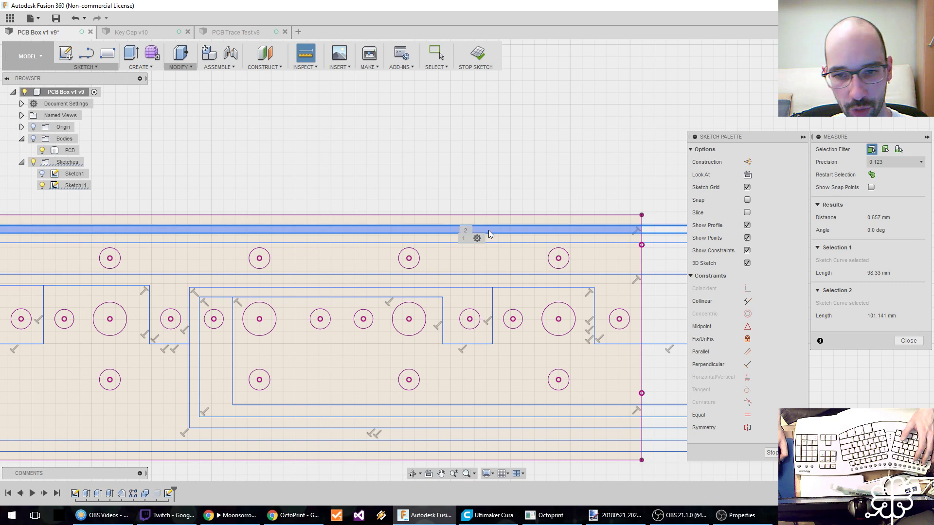
pyautogui.press('Escape')
# Review the adjusted trace layout back toward the first hole groups and save the design as a new version.
pyautogui.click(339, 253)
pyautogui.scroll(-3, 413, 274)
pyautogui.moveTo(317, 273); pyautogui.dragTo(579, 273, button='middle')
pyautogui.moveTo(312, 278); pyautogui.dragTo(439, 276, button='middle')
pyautogui.scroll(1, 334, 276)
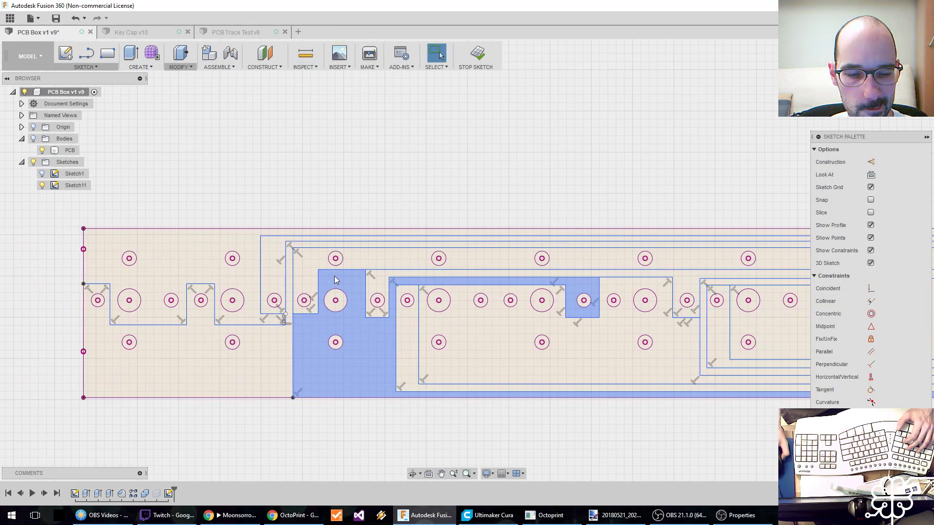
pyautogui.hotkey('alt', 'Tab')
pyautogui.hotkey('ctrl', 's')
pyautogui.press('Return')
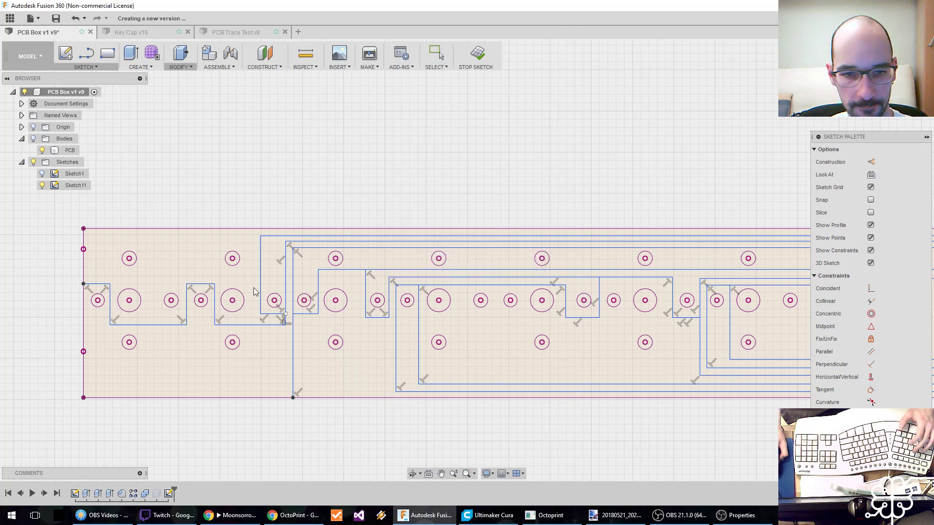
# Offset the chained trace around the first two hole groups by GrooveW toward the board's lower edge.
pyautogui.press('o')
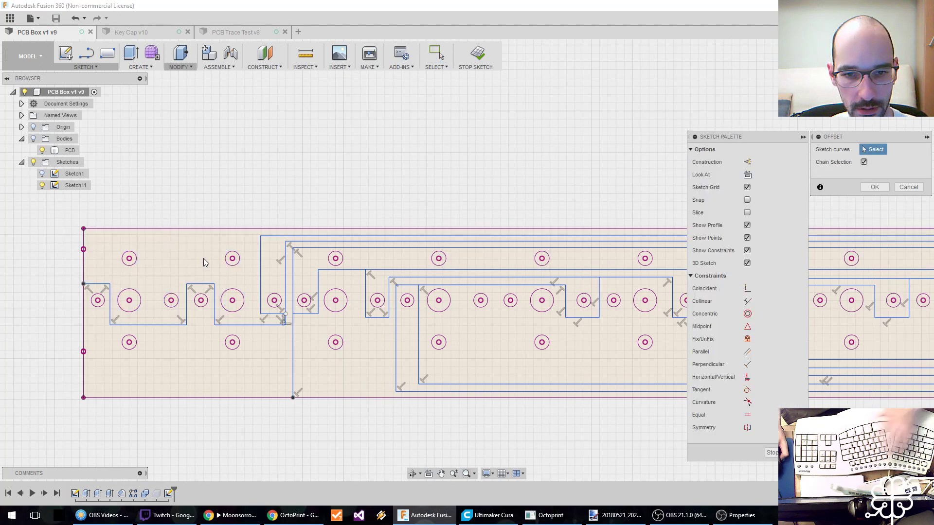
pyautogui.click(262, 325)
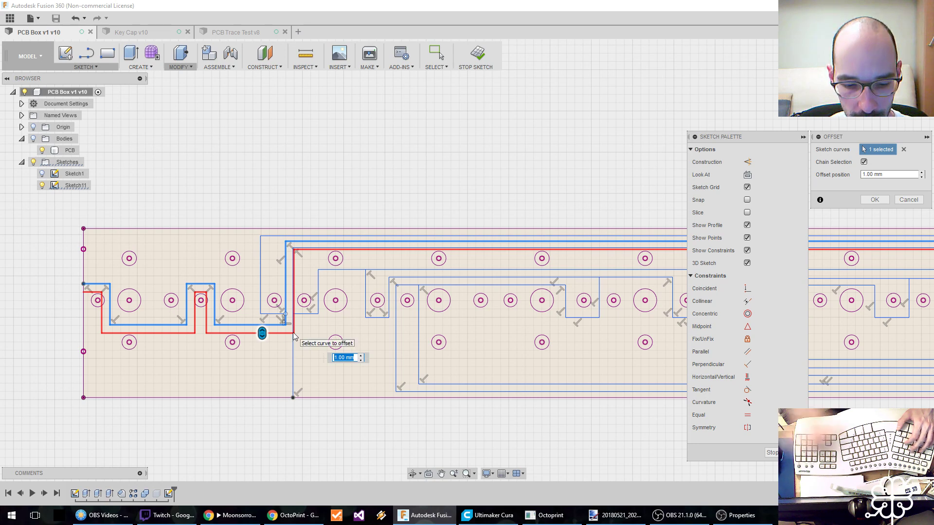
pyautogui.write('GrooveW')
pyautogui.press('Return')
pyautogui.press('Return')
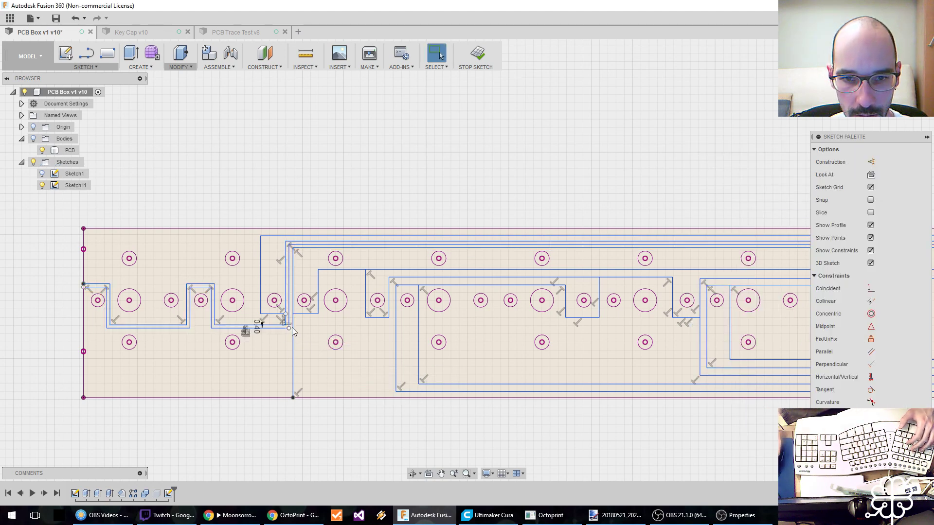
# Offset the outermost upper trace, which drops down right of the second hole group, inward by GrooveW.
pyautogui.press('o')
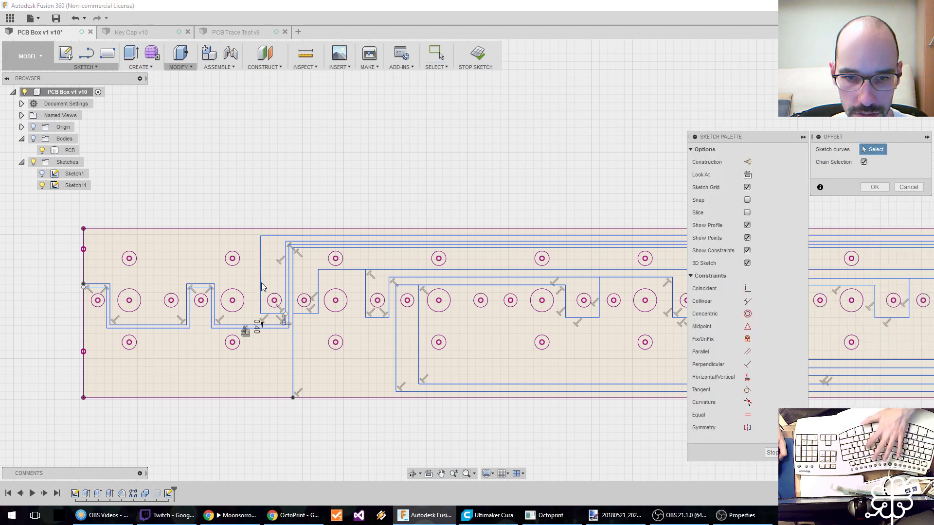
pyautogui.click(260, 282)
pyautogui.write('Gr')
pyautogui.press('Return')
pyautogui.press('Return')
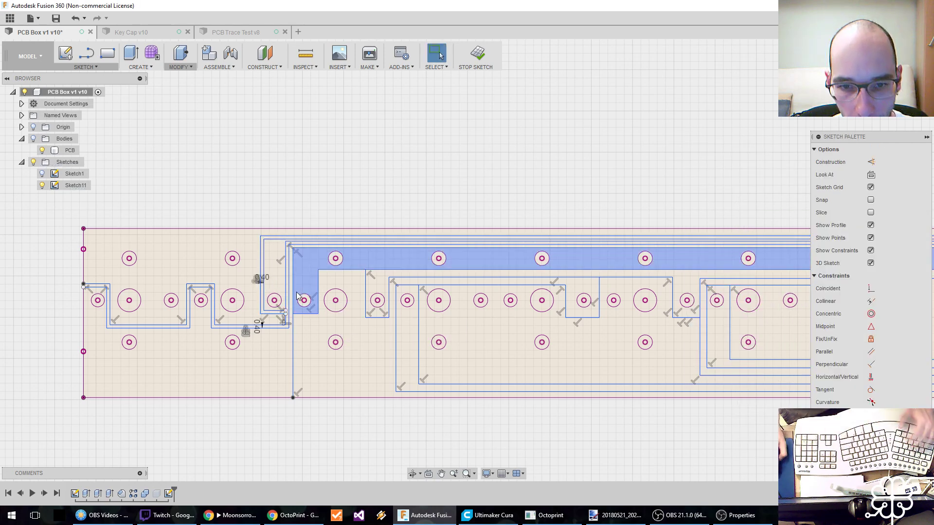
# Offset the trace whose vertical leg reaches the board's lower edge by GrooveW toward the third hole group.
pyautogui.press('o')
pyautogui.click(293, 333)
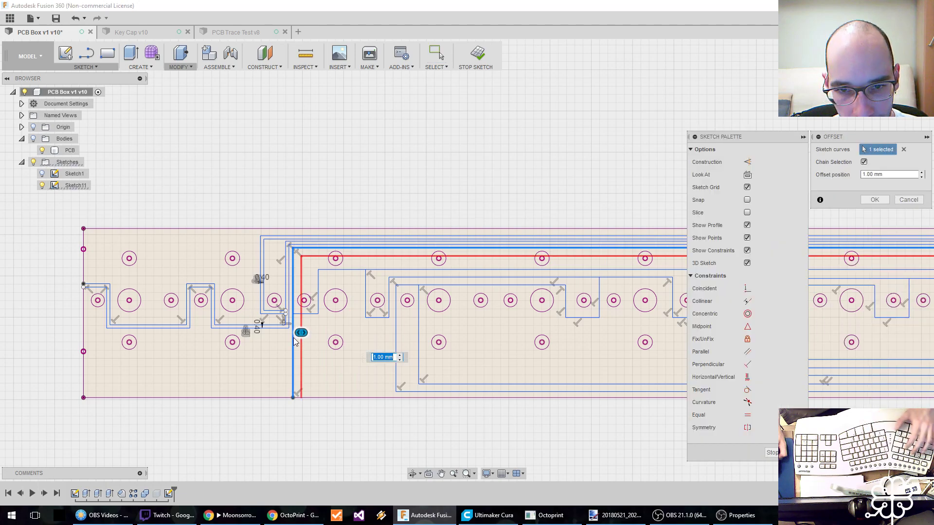
pyautogui.write('GrooveW')
pyautogui.press('Return')
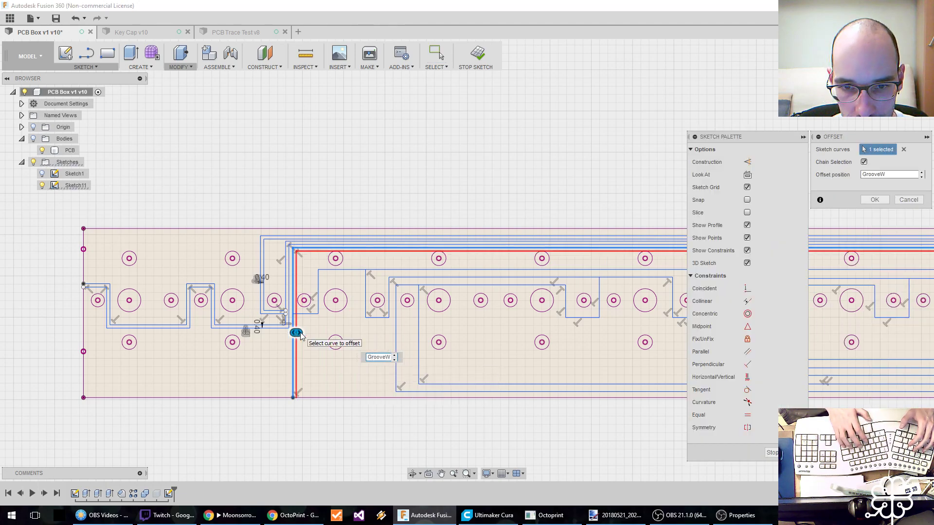
pyautogui.press('Return')
# Offset the stepped trace running over the third hole group's large hole inward by GrooveW.
pyautogui.scroll(3, 308, 320)
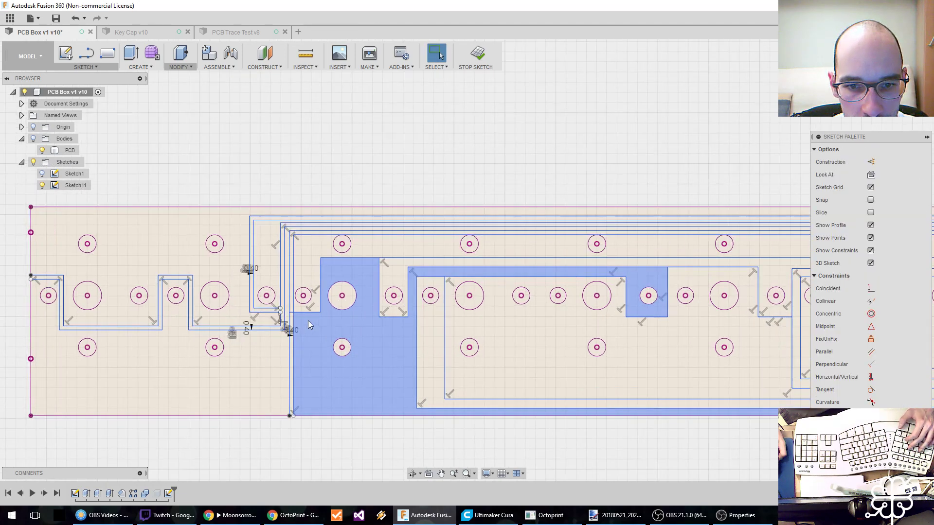
pyautogui.moveTo(308, 320); pyautogui.dragTo(199, 338, button='middle')
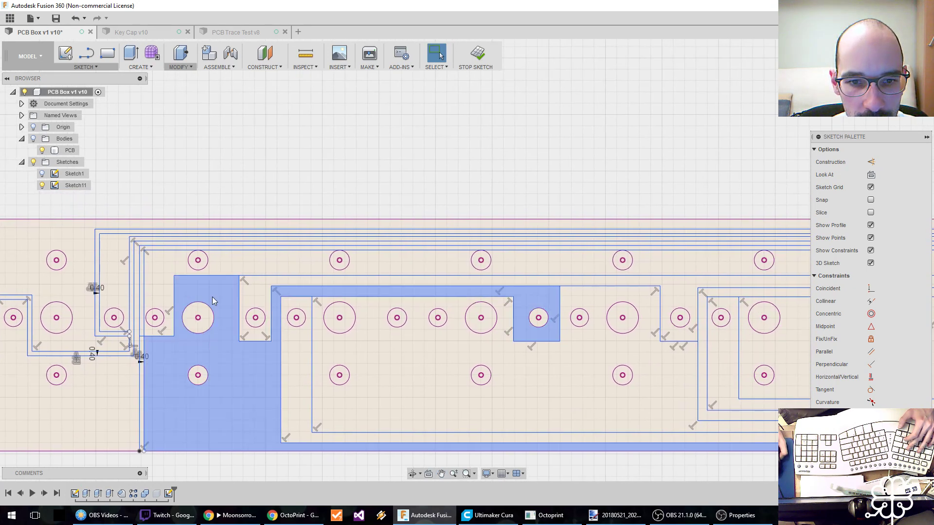
pyautogui.press('o')
pyautogui.click(209, 276)
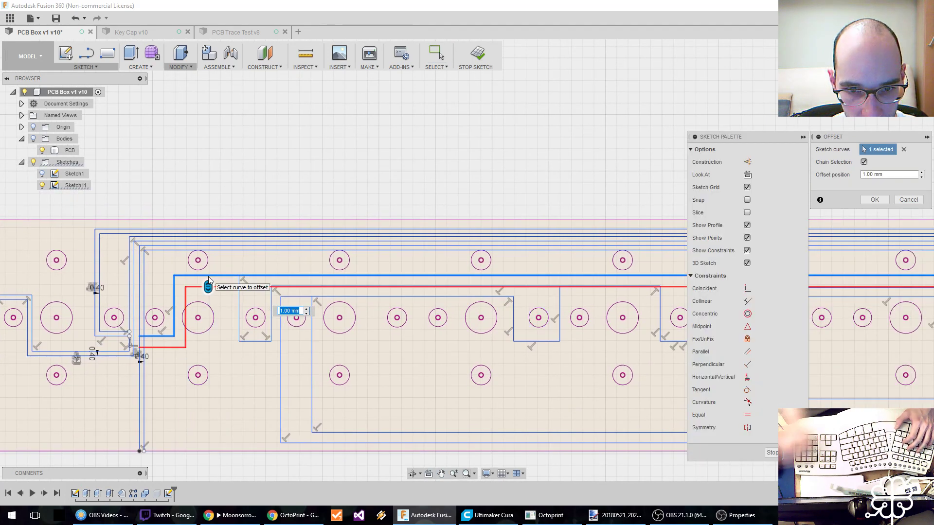
pyautogui.write('G')
pyautogui.press('Return')
pyautogui.press('Return')
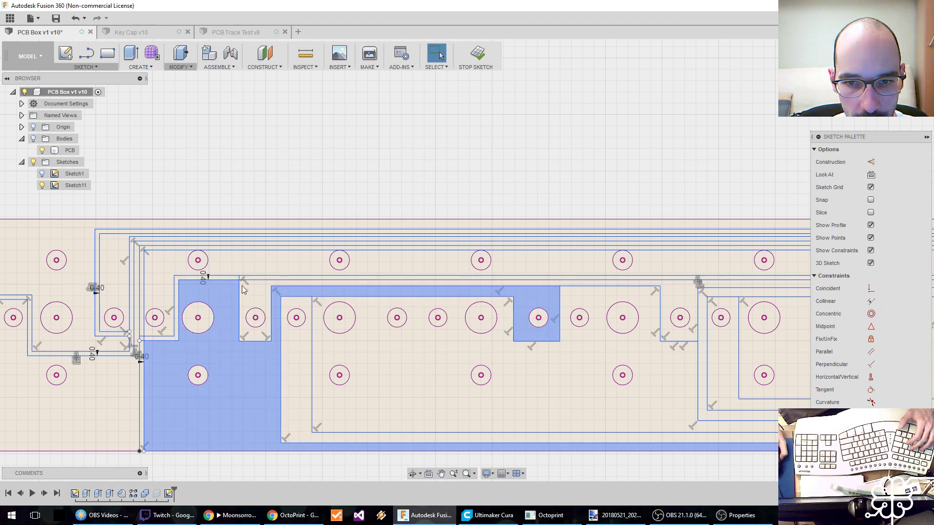
# Offset the trace that dips below the small hole between the third and fourth hole groups outward by GrooveW.
pyautogui.press('o')
pyautogui.click(240, 311)
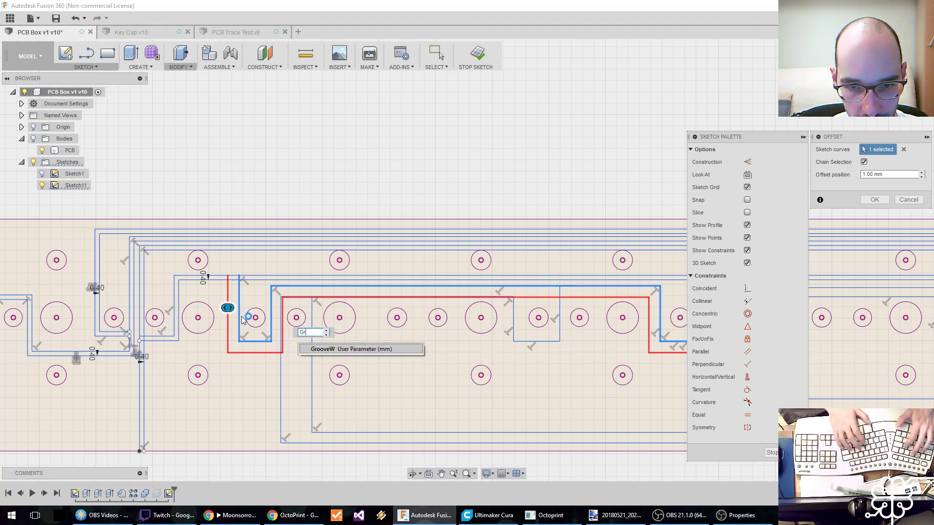
pyautogui.write('0.4')
pyautogui.press('Return')
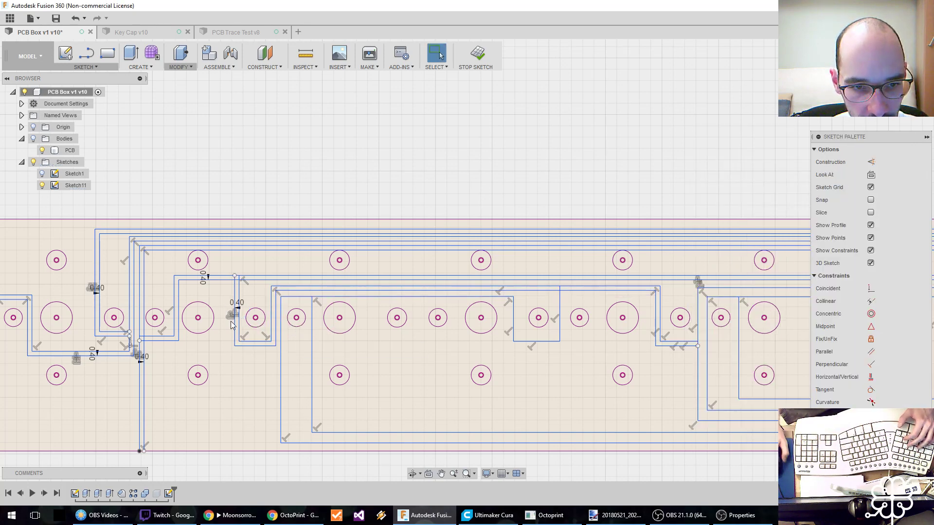
# Offset the trace wrapping the fourth and fifth hole groups by GrooveW toward the board's lower edge.
pyautogui.moveTo(407, 315); pyautogui.dragTo(275, 310, button='middle')
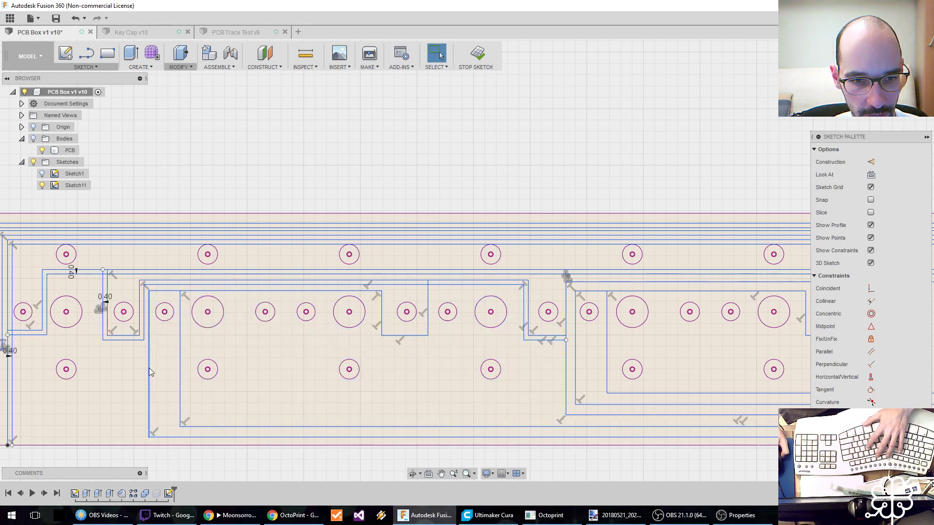
pyautogui.press('o')
pyautogui.click(150, 376)
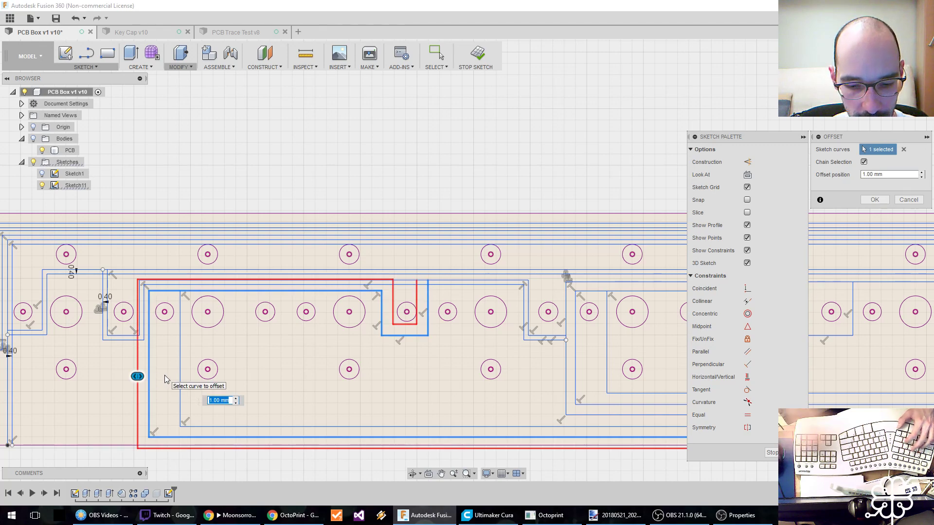
pyautogui.write('GrooveW')
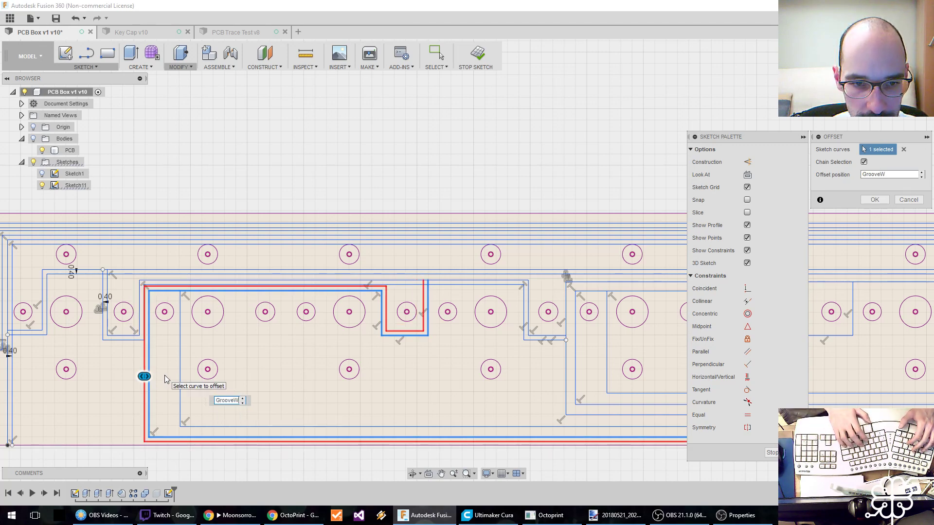
pyautogui.press('Return')
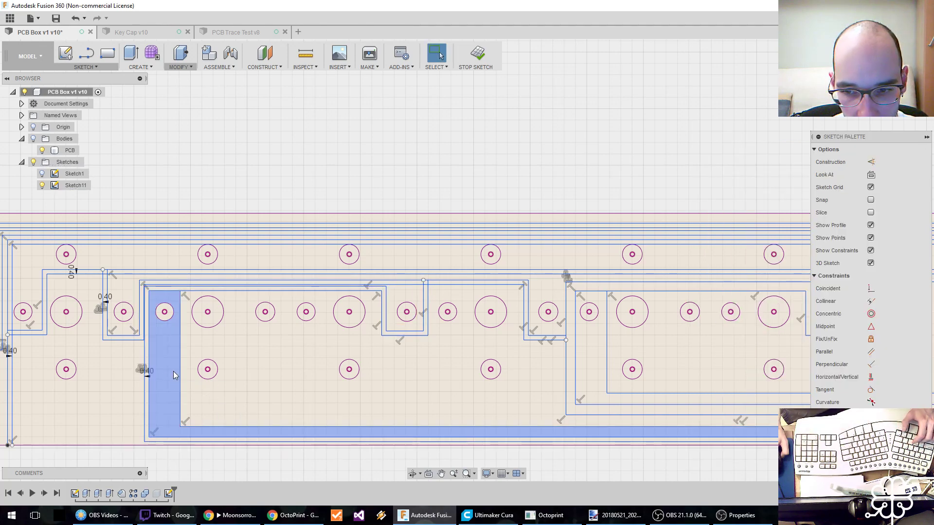
# Shift the vertical leg and upper horizontal line of the trace around the fourth and fifth hole groups slightly inward.
pyautogui.click(153, 387)
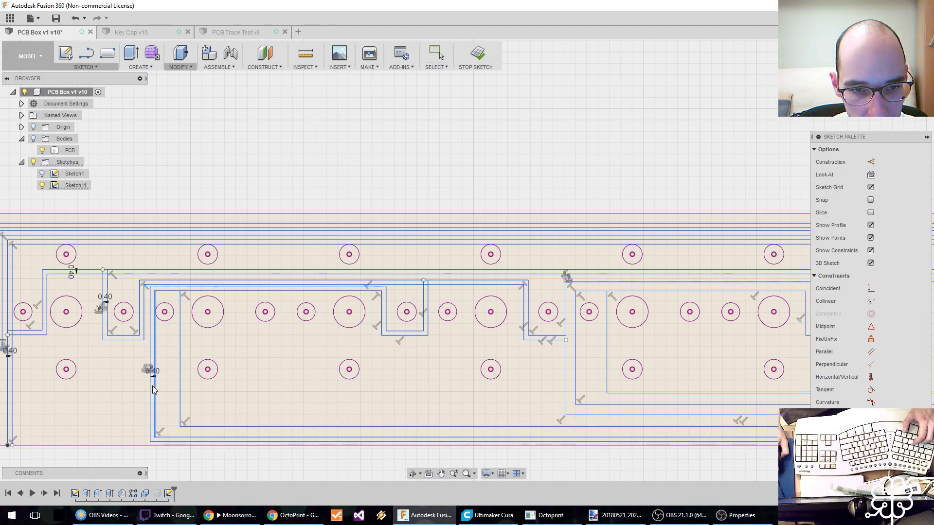
pyautogui.moveTo(151, 386); pyautogui.dragTo(150, 387)
pyautogui.moveTo(193, 292); pyautogui.dragTo(193, 294)
pyautogui.click(193, 298)
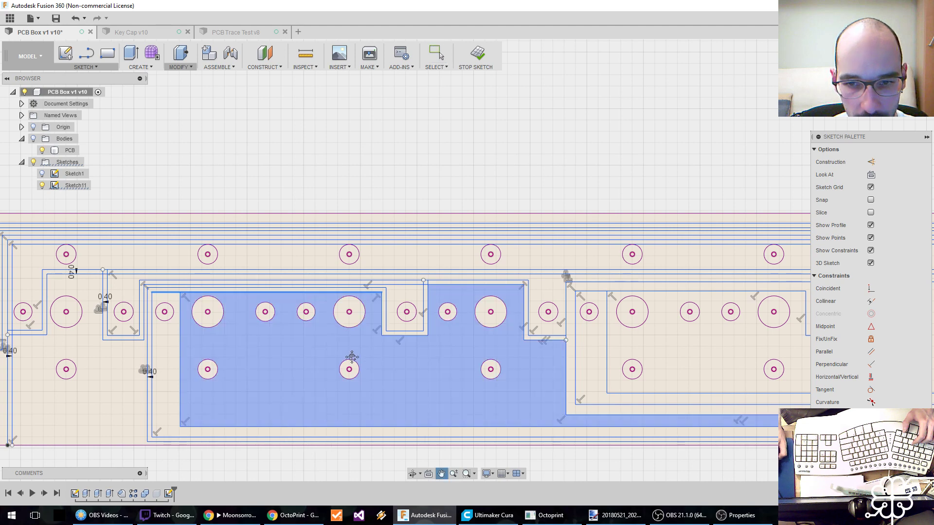
# Offset the inner L-shaped trace beside the fourth hole group outward by GrooveW, with chain selection enabled.
pyautogui.moveTo(353, 356); pyautogui.dragTo(293, 345, button='middle')
pyautogui.press('o')
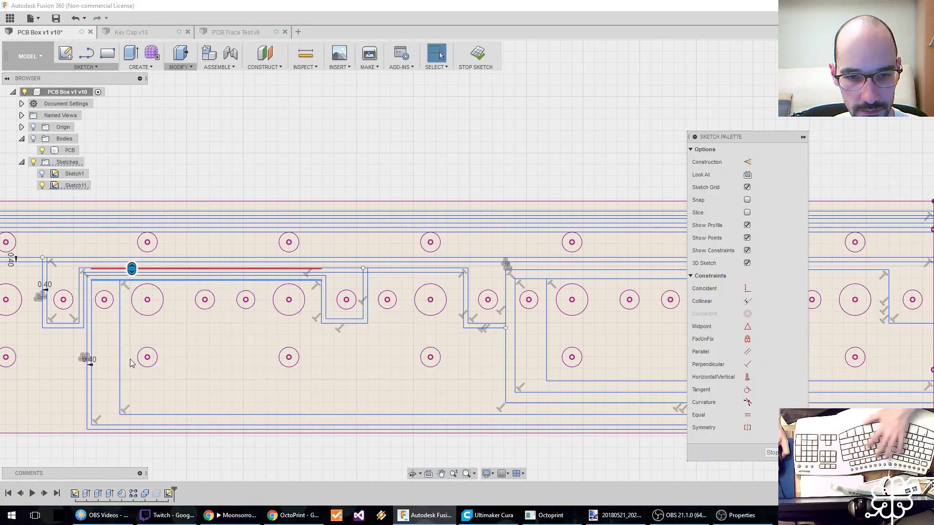
pyautogui.press('Escape')
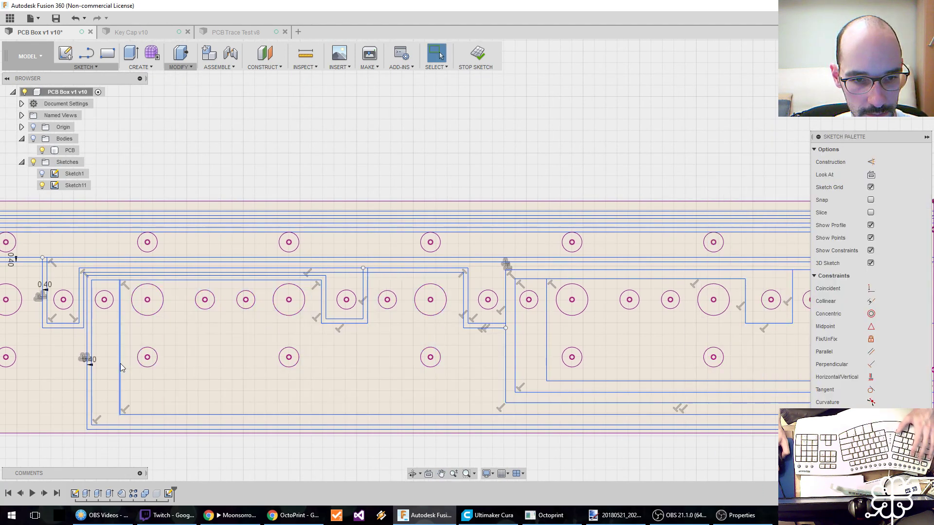
pyautogui.click(121, 364)
pyautogui.press('o')
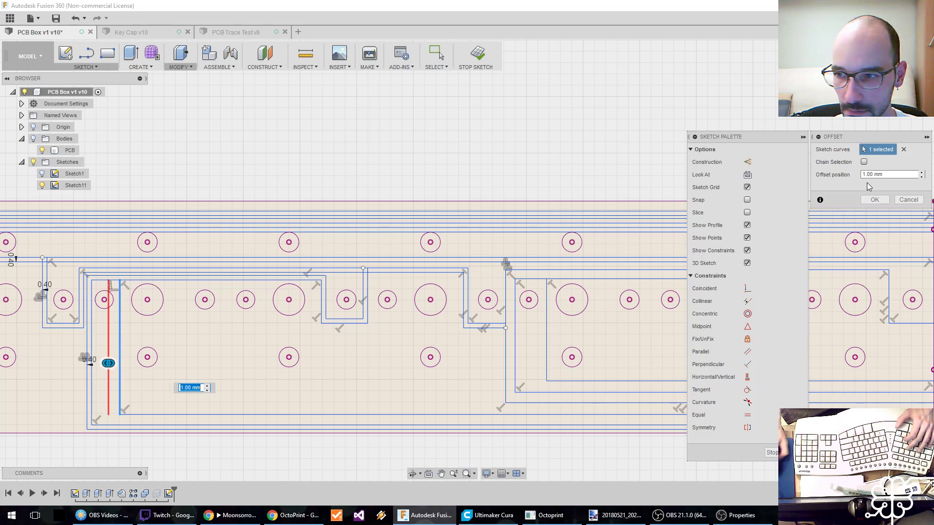
pyautogui.click(864, 162)
pyautogui.write('Gr')
pyautogui.press('Return')
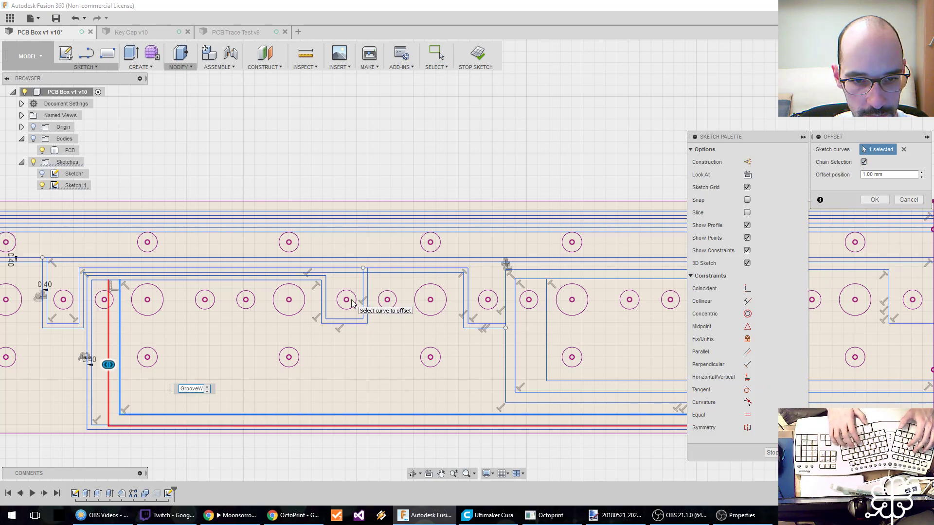
pyautogui.press('Return')
# Offset the outer trace enclosing the seventh to ninth hole groups inward by GrooveW.
pyautogui.moveTo(305, 370)
pyautogui.mouseDown(button='middle')
pyautogui.moveTo(183, 364)
pyautogui.moveTo(222, 369)
pyautogui.moveTo(201, 370)
pyautogui.mouseUp(button='middle')
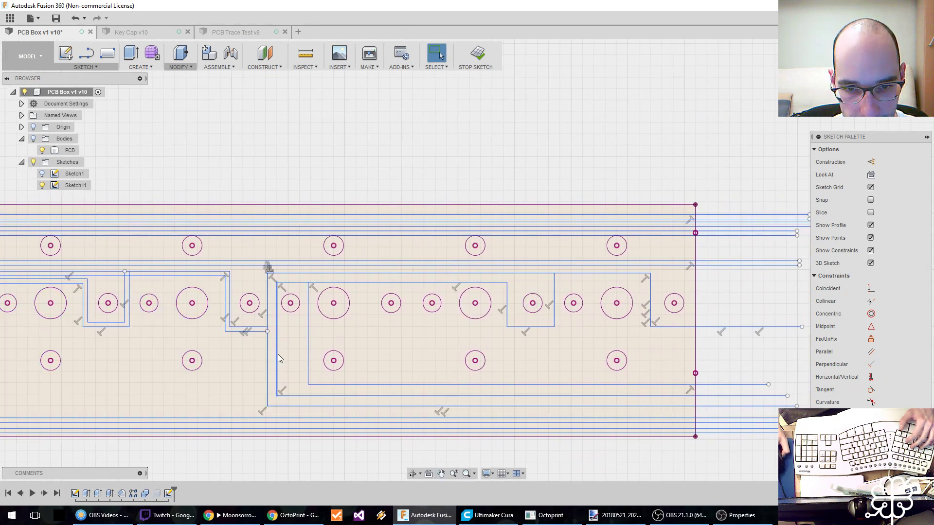
pyautogui.click(275, 353)
pyautogui.click(267, 345)
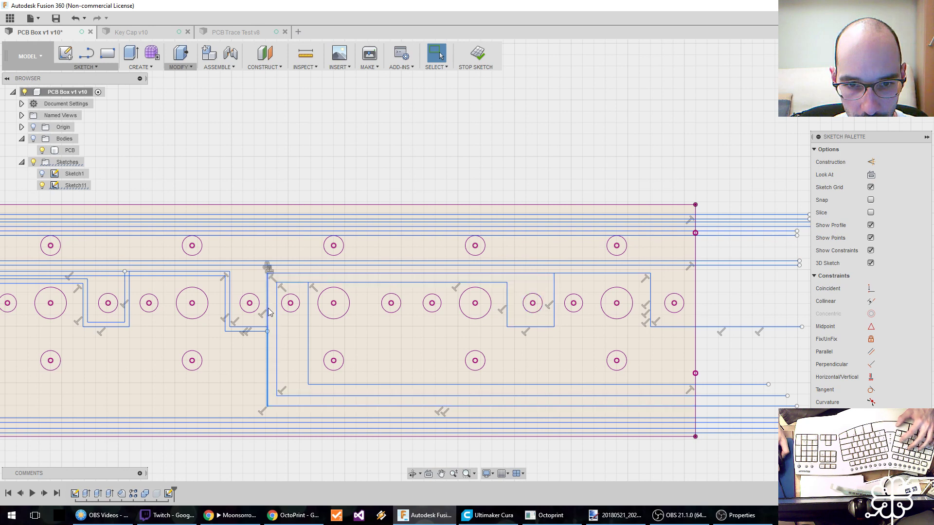
pyautogui.press('o')
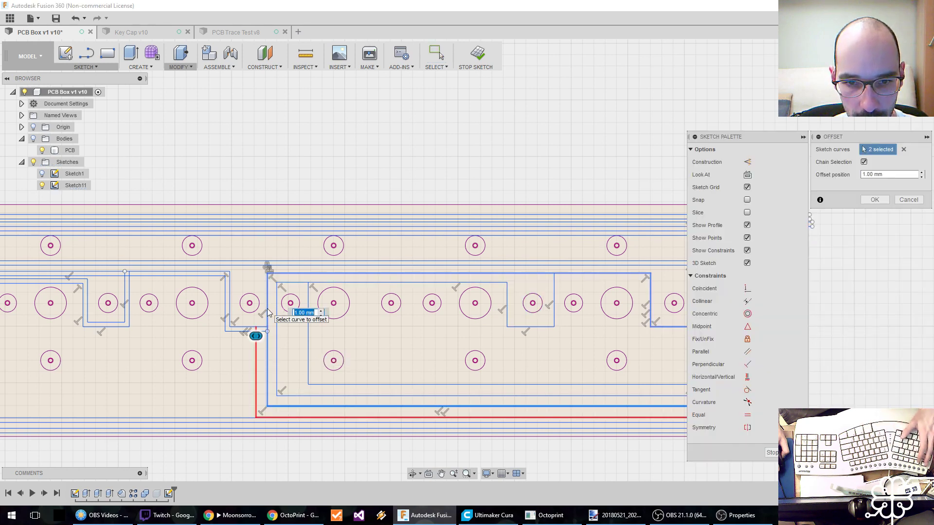
pyautogui.click(267, 309)
pyautogui.write('GrooveW')
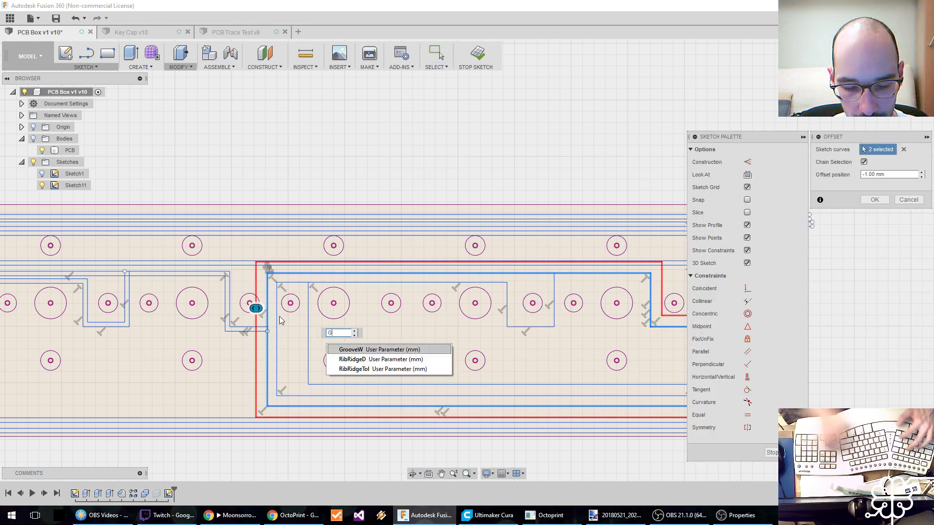
pyautogui.press('Return')
pyautogui.press('Return')
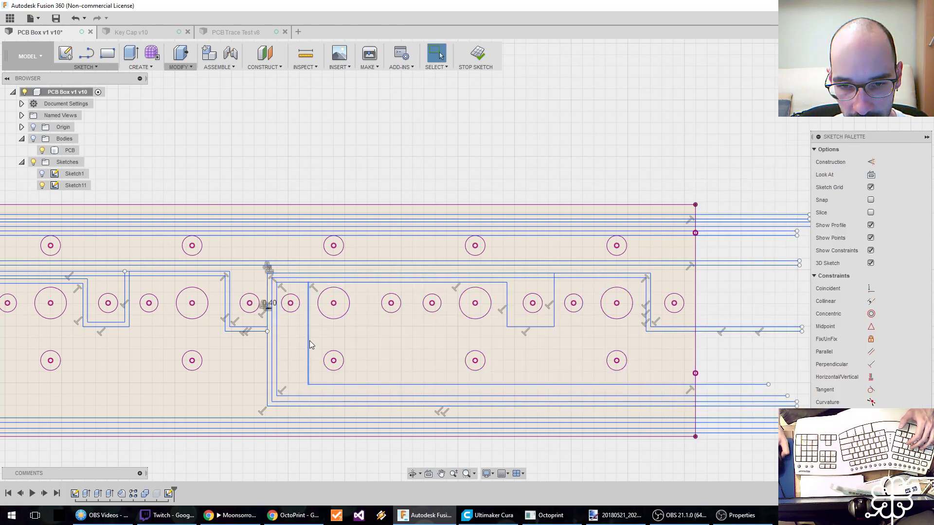
# Undo the recent trace offsets and line moves back to the trace dipping between the third and fourth hole groups.
pyautogui.press('o')
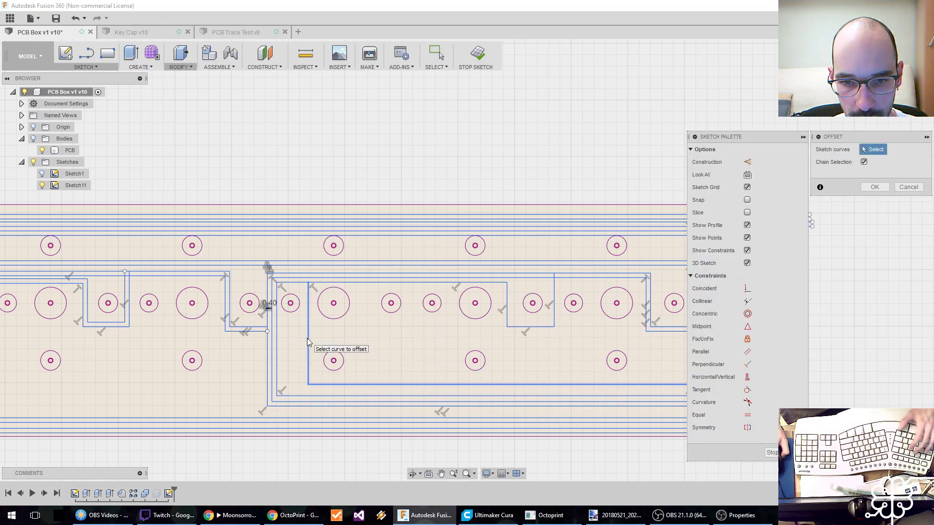
pyautogui.press('Escape')
pyautogui.scroll(-1, 343, 329)
pyautogui.moveTo(342, 329); pyautogui.dragTo(469, 323, button='middle')
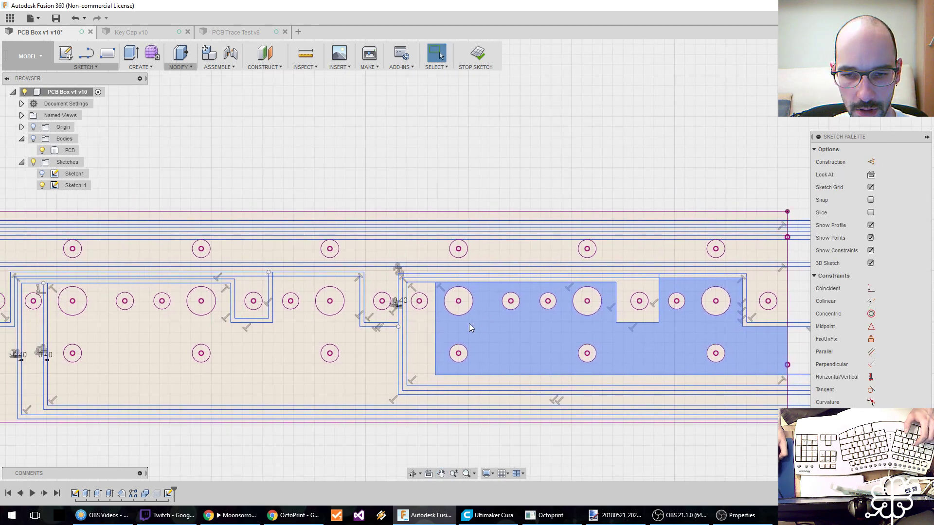
pyautogui.hotkey('ctrl', 'z')
pyautogui.hotkey('ctrl', 'z')
pyautogui.hotkey('ctrl', 'z')
pyautogui.hotkey('ctrl', 'z')
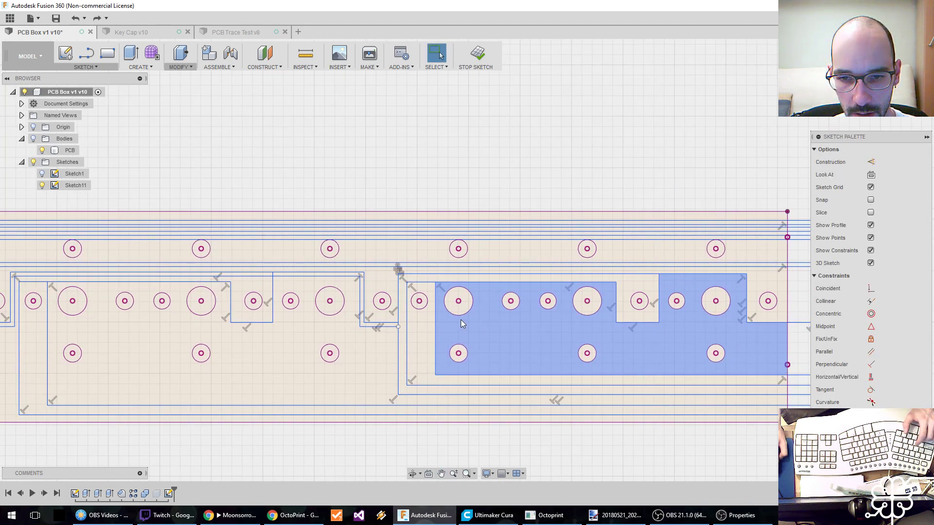
pyautogui.press('o')
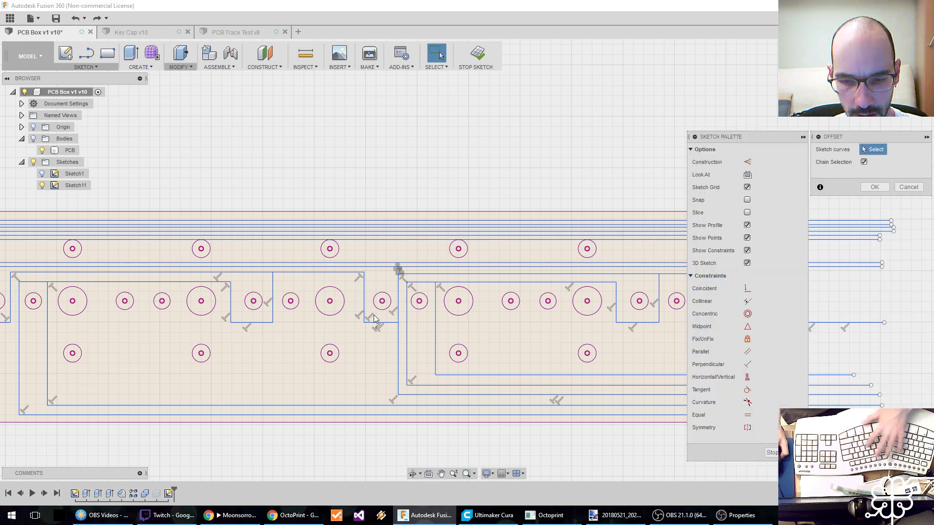
pyautogui.click(373, 322)
pyautogui.click(398, 334)
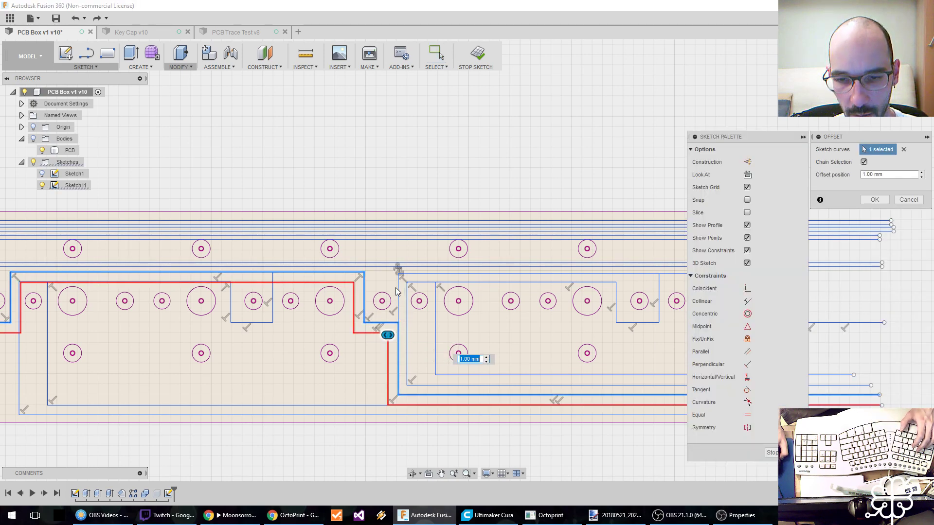
pyautogui.press('Escape')
pyautogui.hotkey('ctrl', 'y')
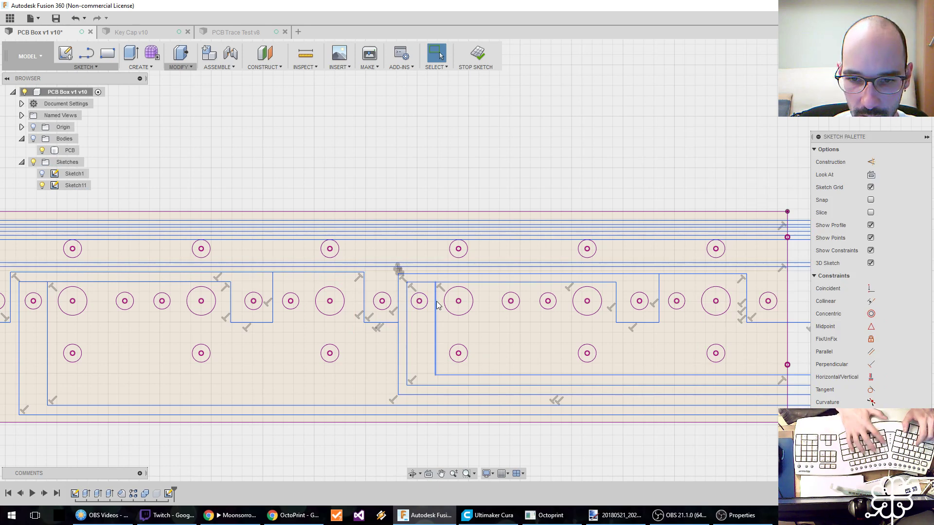
# Offset the chained trace starting between the third and fourth hole groups outward by GrooveW.
pyautogui.moveTo(148, 345); pyautogui.dragTo(199, 339, button='middle')
pyautogui.press('o')
pyautogui.moveTo(142, 329); pyautogui.dragTo(243, 325, button='middle')
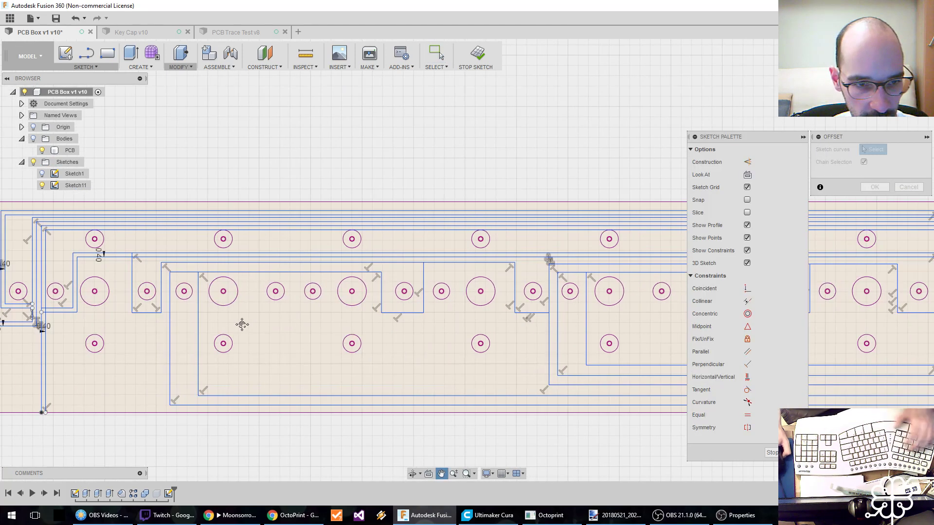
pyautogui.click(133, 287)
pyautogui.write('Gr')
pyautogui.press('Return')
pyautogui.press('Return')
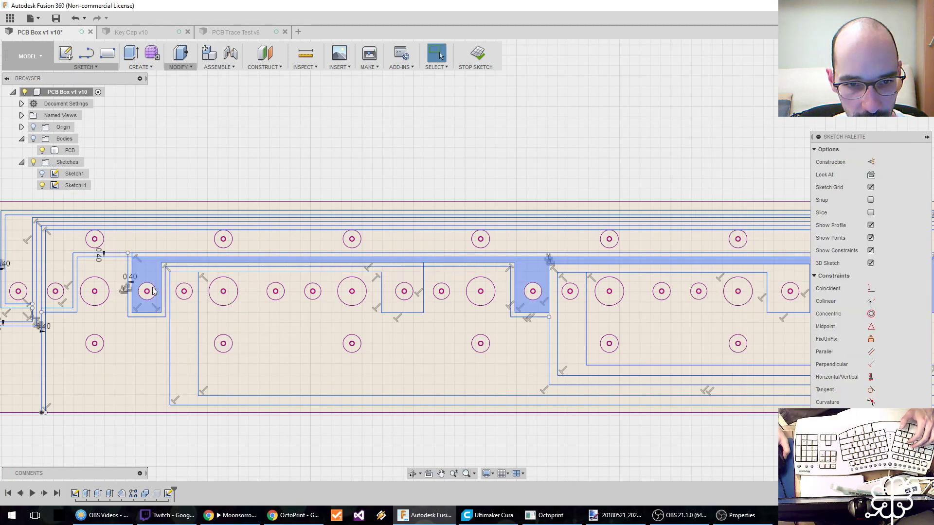
# Offset the trace wrapping the fourth and fifth hole groups outward by GrooveW.
pyautogui.click(168, 329)
pyautogui.write('oGr')
pyautogui.press('Return')
pyautogui.press('Return')
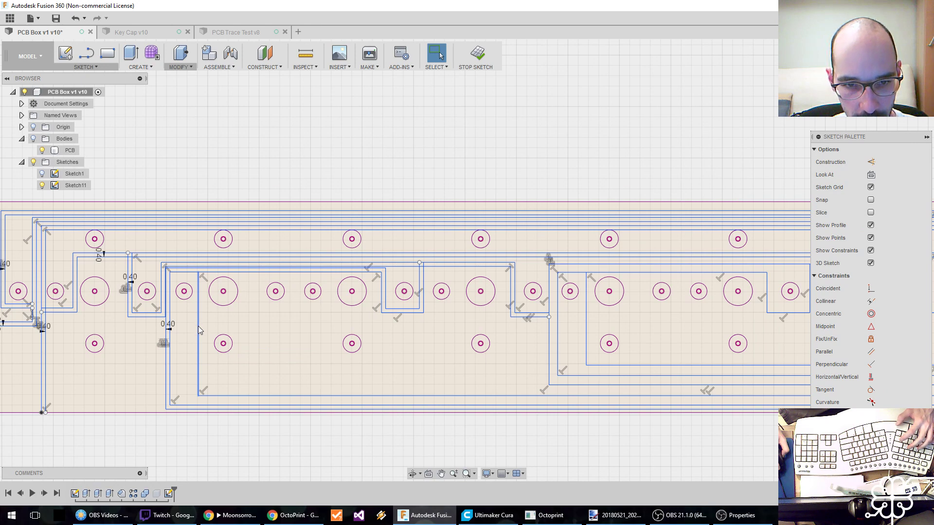
# Offset the inner L-shaped trace left of the fourth hole group's large hole outward by GrooveW.
pyautogui.click(198, 326)
pyautogui.write('oGr')
pyautogui.press('Return')
pyautogui.press('Return')
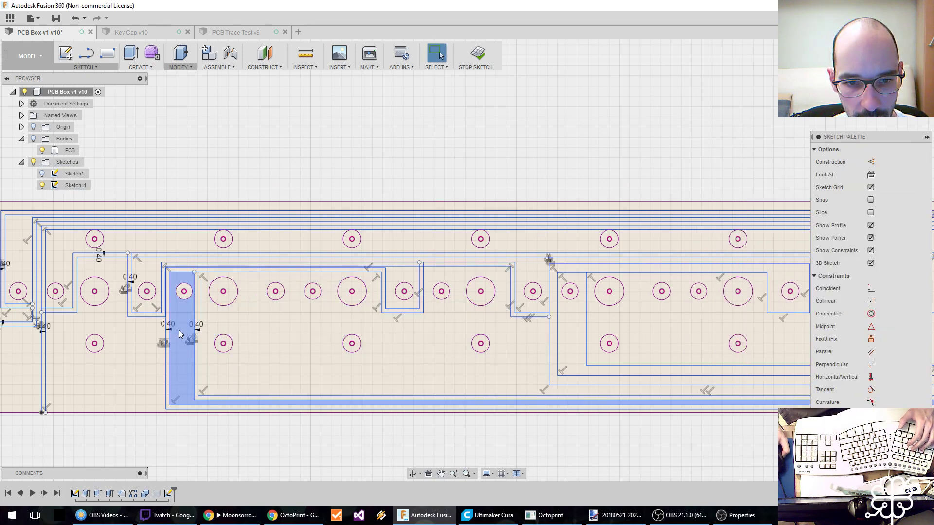
# Move the vertical and top lines of the offset trace around the fourth hole group slightly inward to even the gaps.
pyautogui.moveTo(170, 335); pyautogui.dragTo(173, 334)
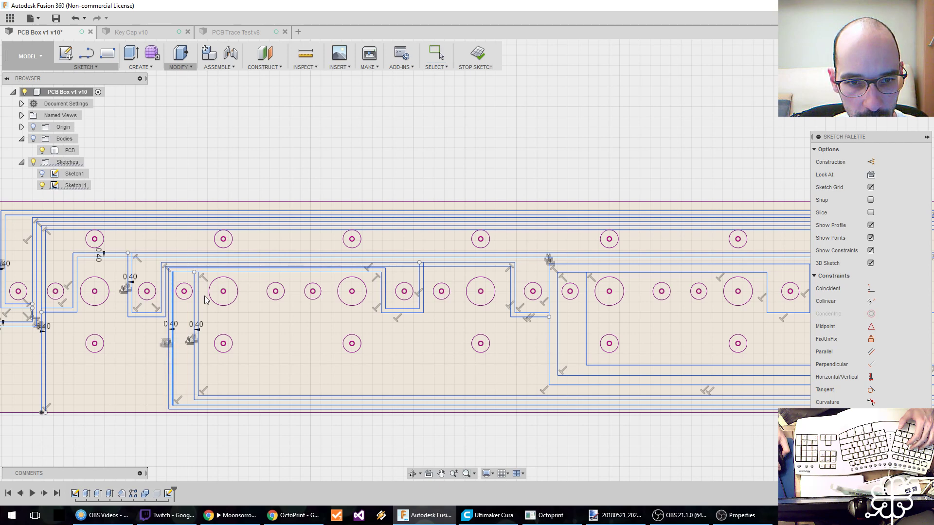
pyautogui.moveTo(218, 273); pyautogui.dragTo(218, 275)
# Offset the chained outer trace starting between the sixth and seventh hole groups inward by GrooveW.
pyautogui.moveTo(501, 355); pyautogui.dragTo(208, 352, button='middle')
pyautogui.press('o')
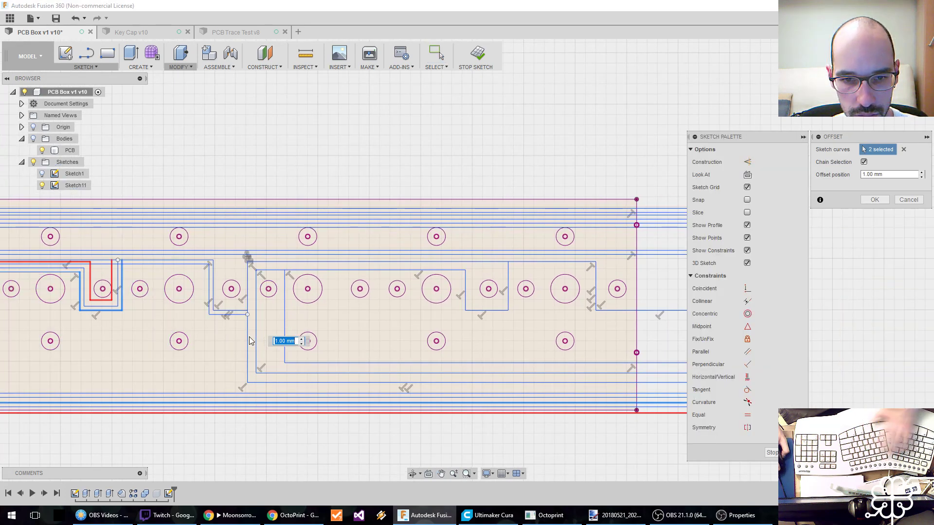
pyautogui.press('Escape')
pyautogui.click(247, 336)
pyautogui.press('o')
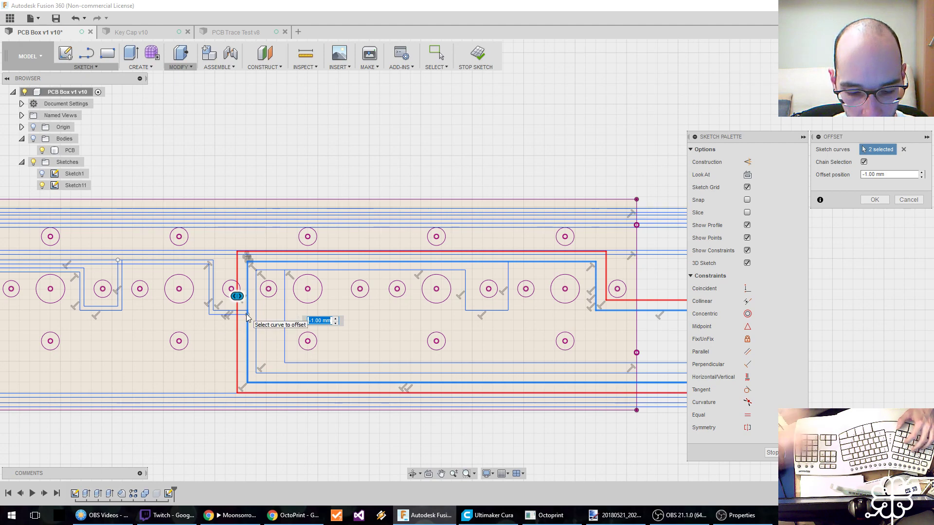
pyautogui.write('GrooveW')
pyautogui.press('Return')
pyautogui.press('Return')
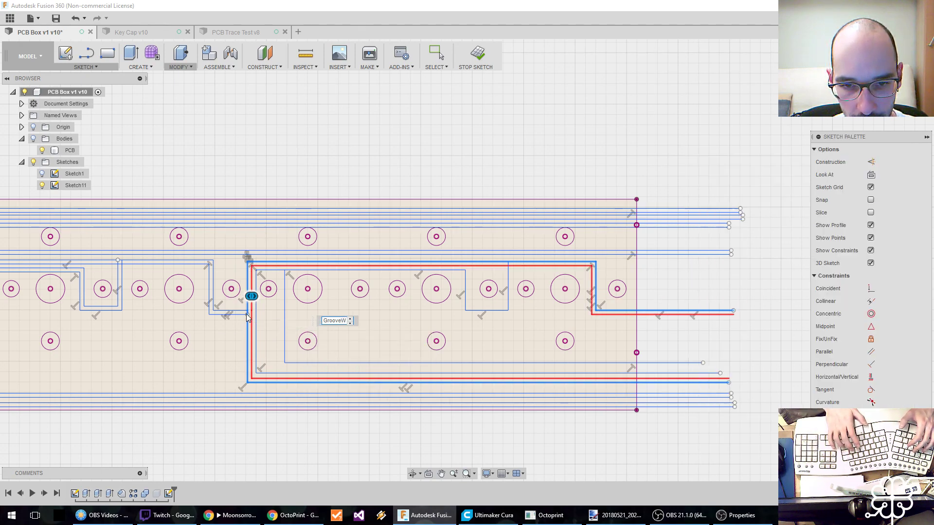
# Offset the next inner trace, which wraps the seventh hole group and dips between the eighth and ninth, outward by GrooveW.
pyautogui.click(258, 314)
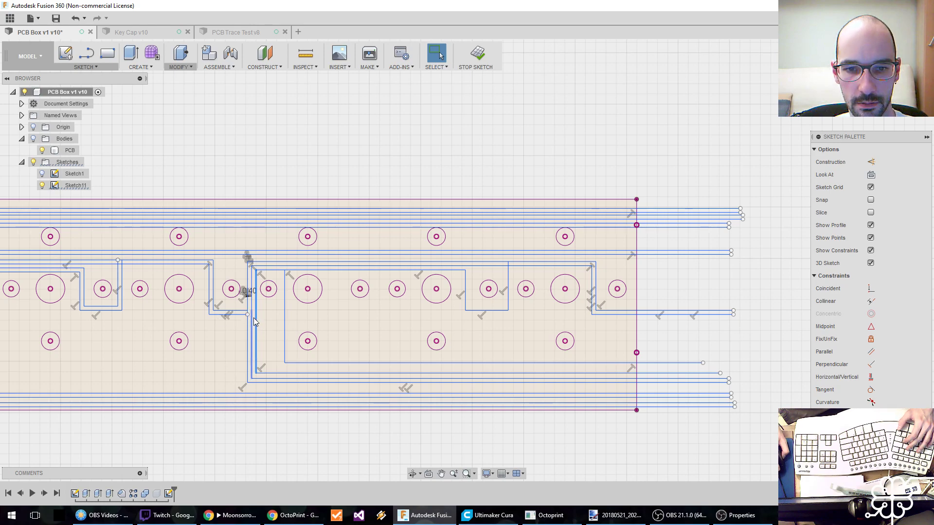
pyautogui.scroll(-3, 264, 321)
pyautogui.scroll(8, 264, 321)
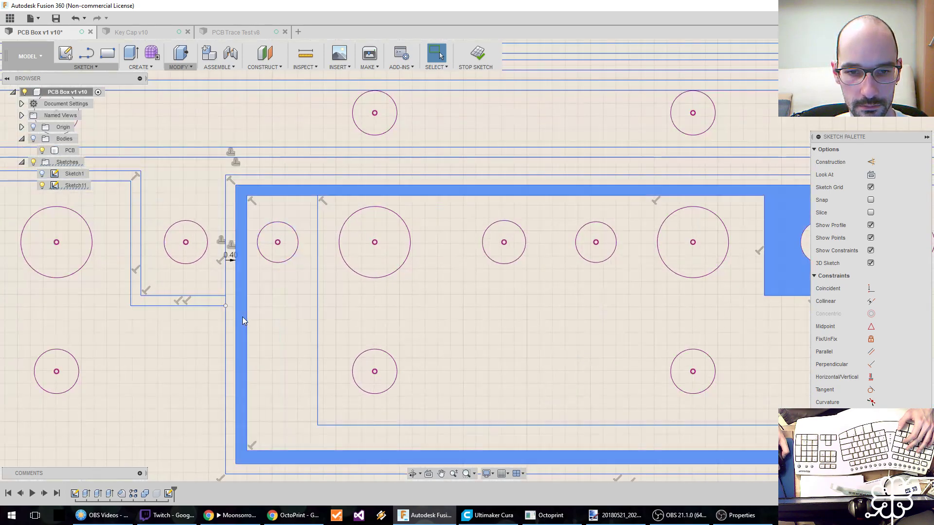
pyautogui.click(242, 316)
pyautogui.scroll(-2, 288, 323)
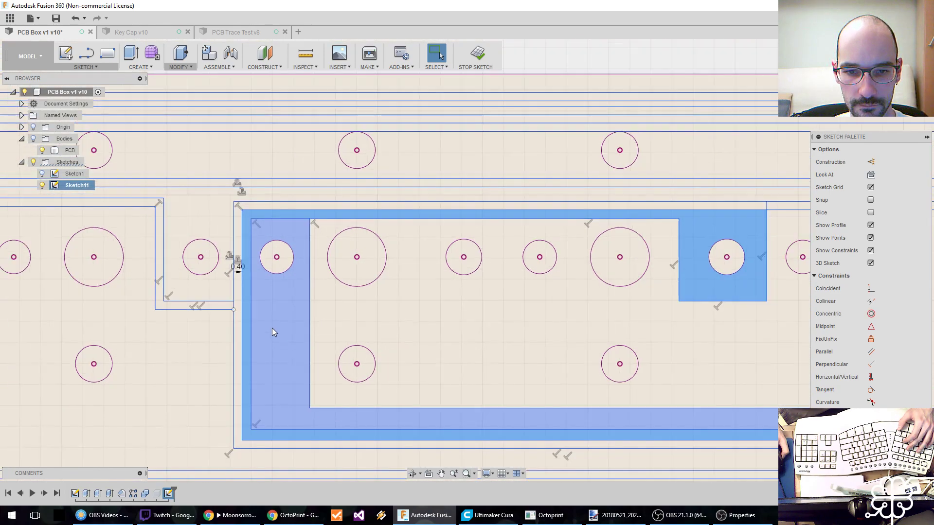
pyautogui.press('Escape')
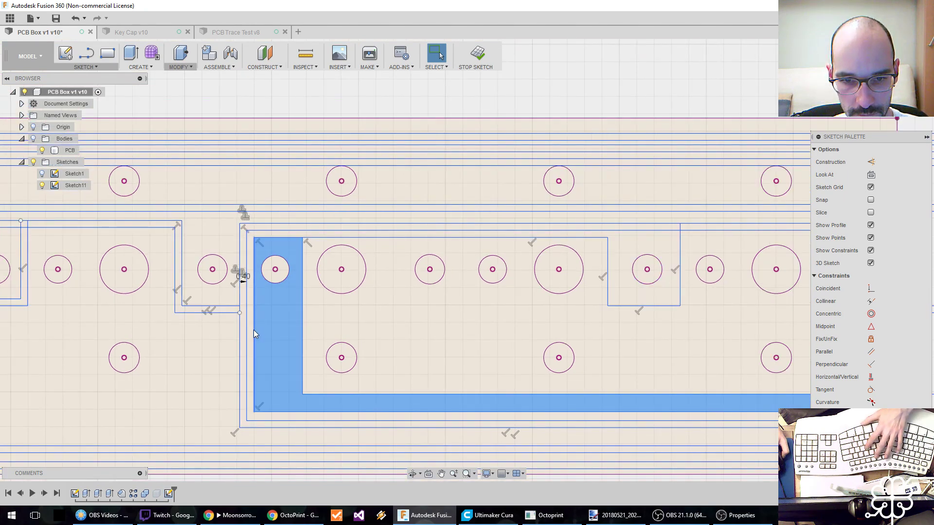
pyautogui.click(253, 330)
pyautogui.write('o')
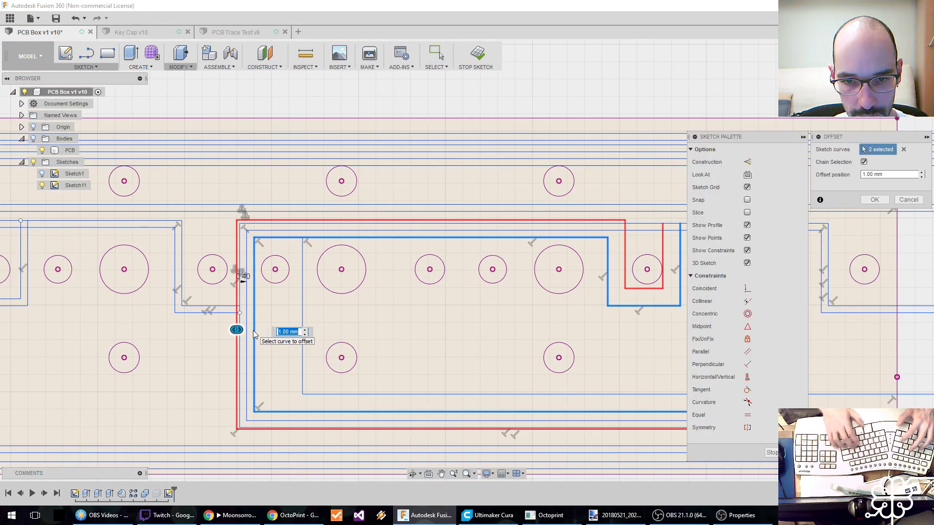
pyautogui.write('Gr')
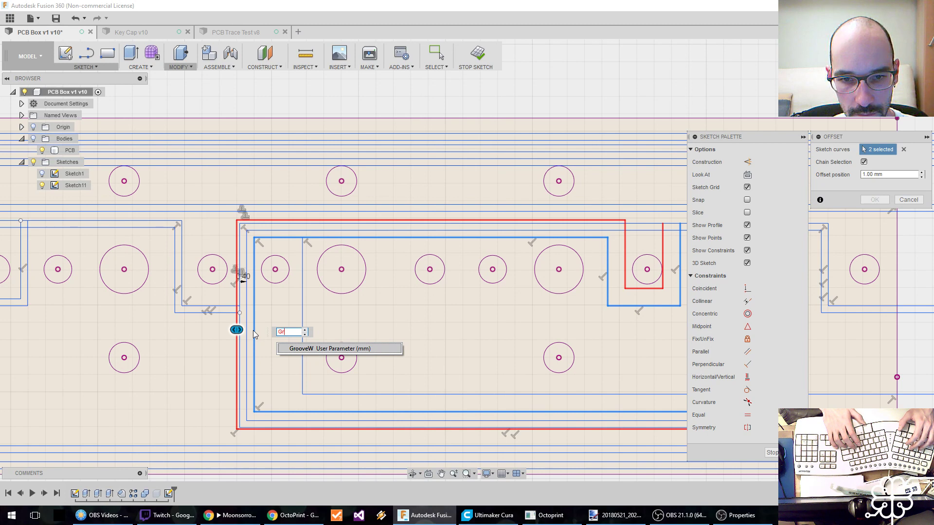
pyautogui.press('Return')
pyautogui.press('Return')
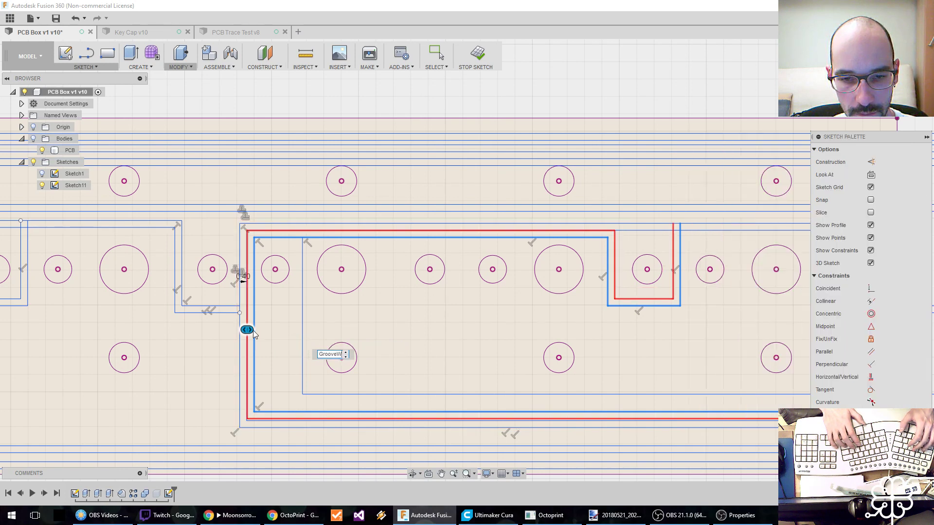
# Move the lines of the trace wrapping the seventh hole group slightly inward to even the groove spacing.
pyautogui.moveTo(255, 316); pyautogui.dragTo(275, 247)
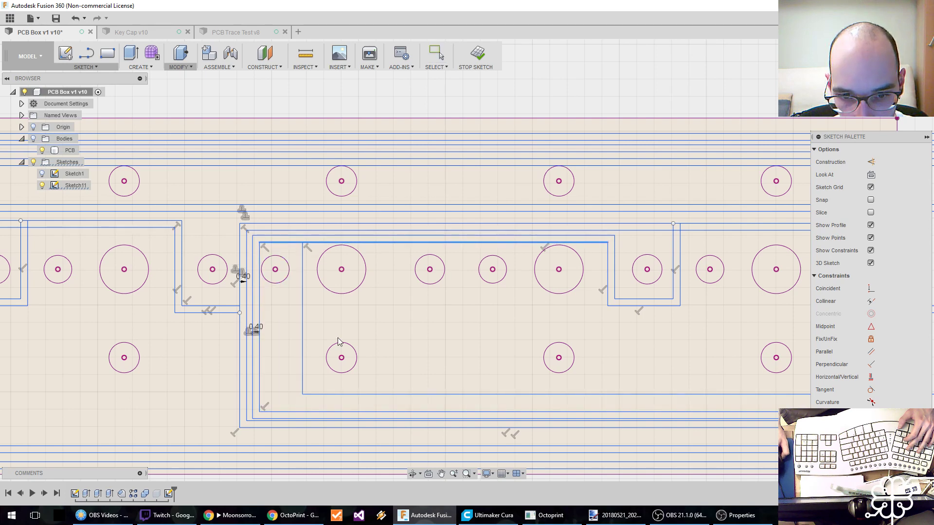
pyautogui.moveTo(287, 409); pyautogui.dragTo(287, 407)
# Offset the innermost L-shaped trace left of the seventh hole group's large hole outward by GrooveW.
pyautogui.moveTo(417, 369); pyautogui.dragTo(267, 364, button='middle')
pyautogui.scroll(-2, 266, 364)
pyautogui.click(166, 314)
pyautogui.write('o')
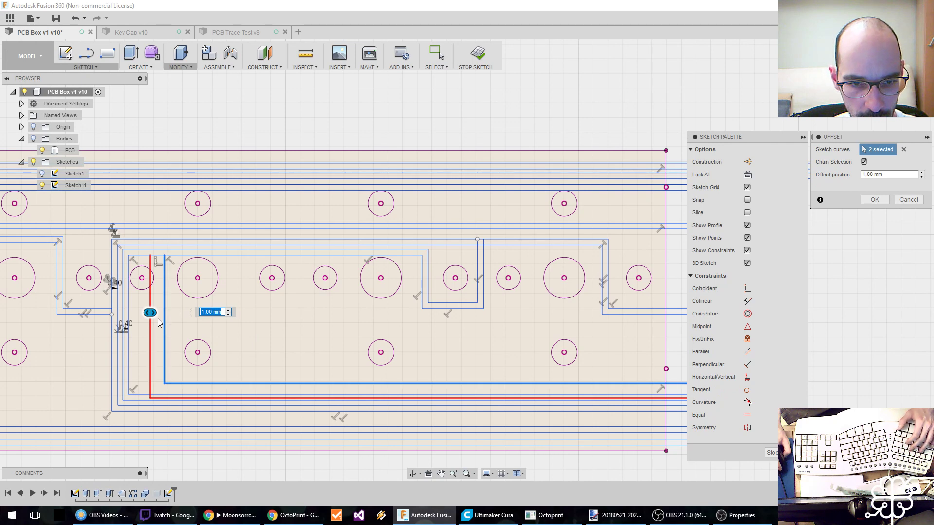
pyautogui.write('GrooveW')
pyautogui.press('Return')
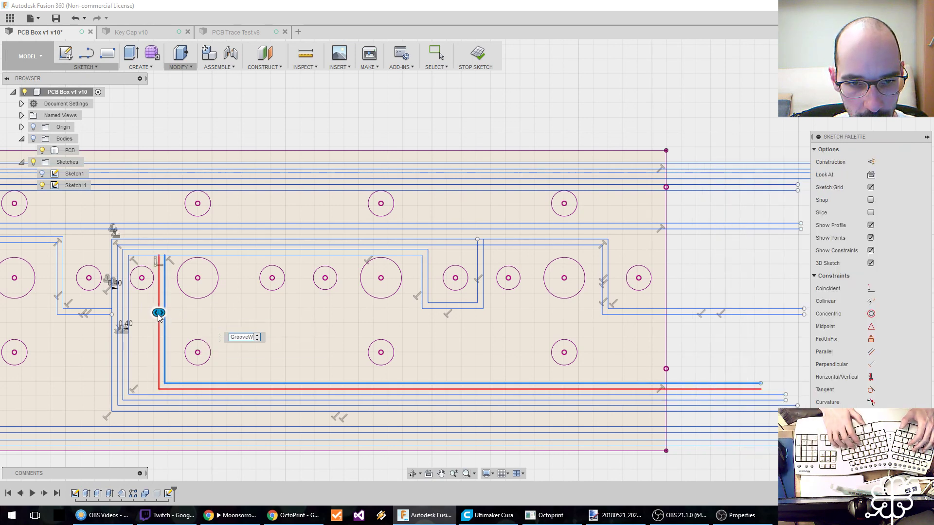
# Save the design with the version description "After offset".
pyautogui.scroll(-4, 515, 341)
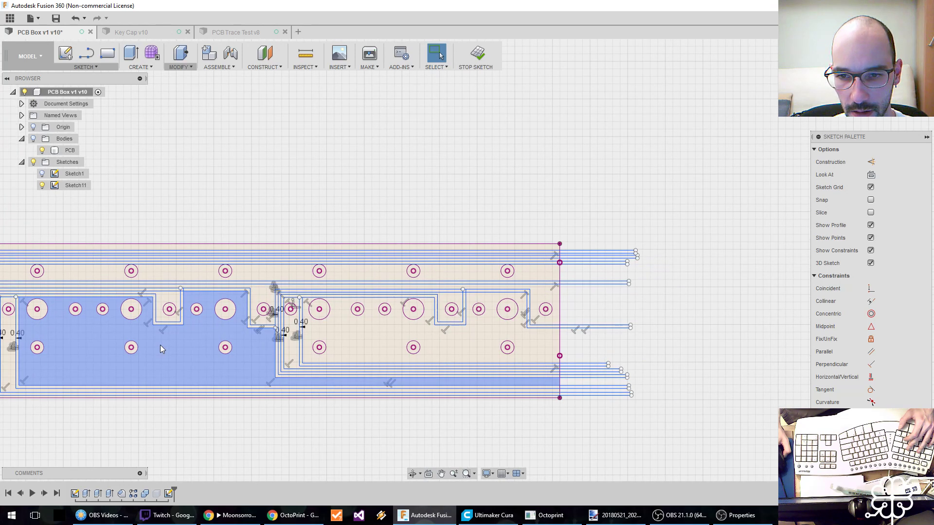
pyautogui.scroll(2, 160, 346)
pyautogui.moveTo(148, 346); pyautogui.dragTo(346, 343, button='middle')
pyautogui.scroll(-1, 345, 344)
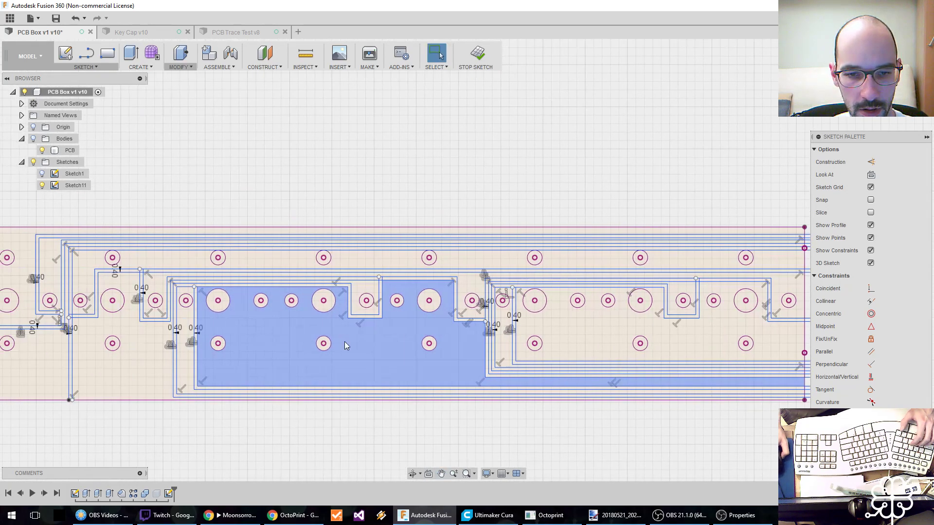
pyautogui.scroll(1, 346, 343)
pyautogui.hotkey('ctrl', 's')
pyautogui.hotkey('ctrl', 'a')
pyautogui.write('Af')
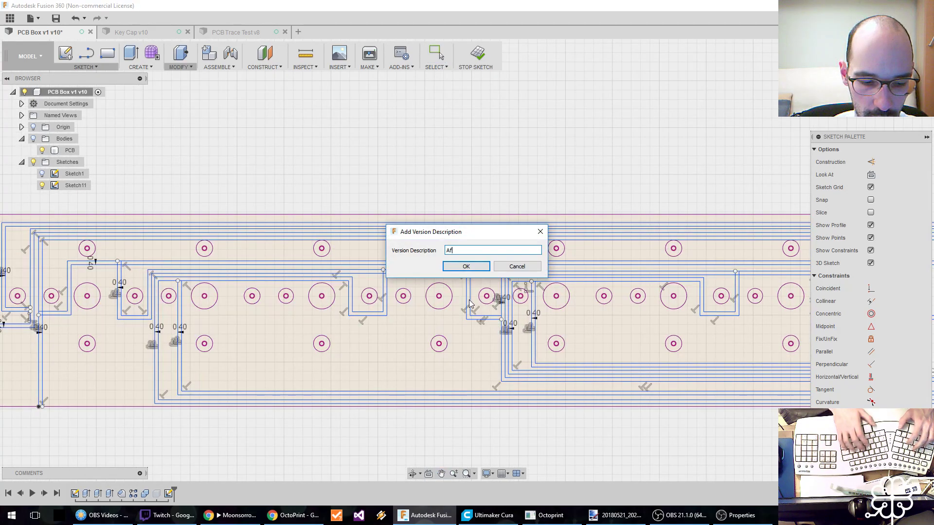
pyautogui.write('ter offset')
pyautogui.press('Return')
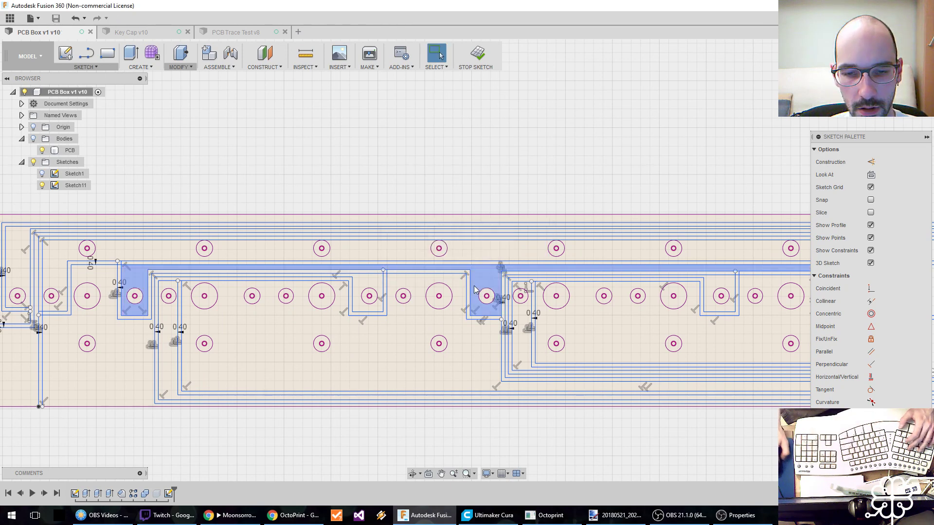
# Examine the offset traces around every hole group along the whole length of the PCB.
pyautogui.moveTo(248, 358); pyautogui.dragTo(458, 338, button='middle')
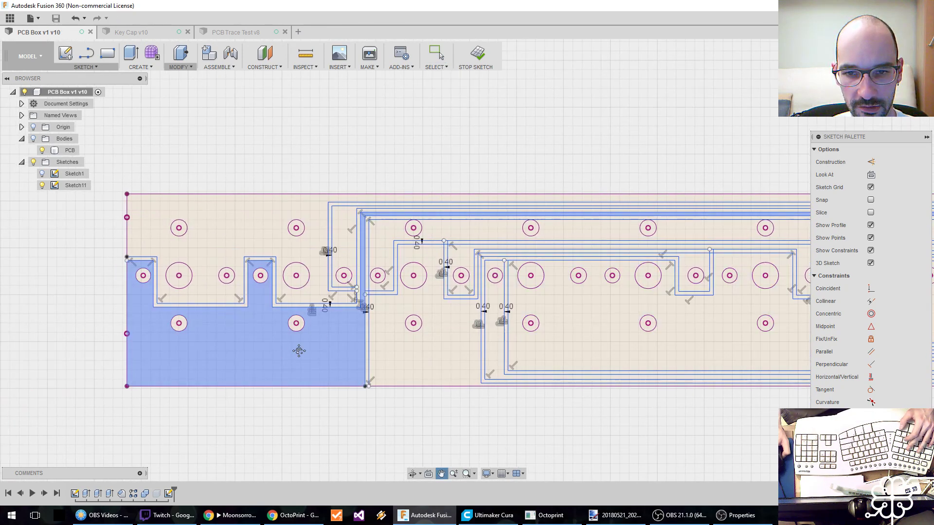
pyautogui.moveTo(298, 350); pyautogui.dragTo(205, 399, button='middle')
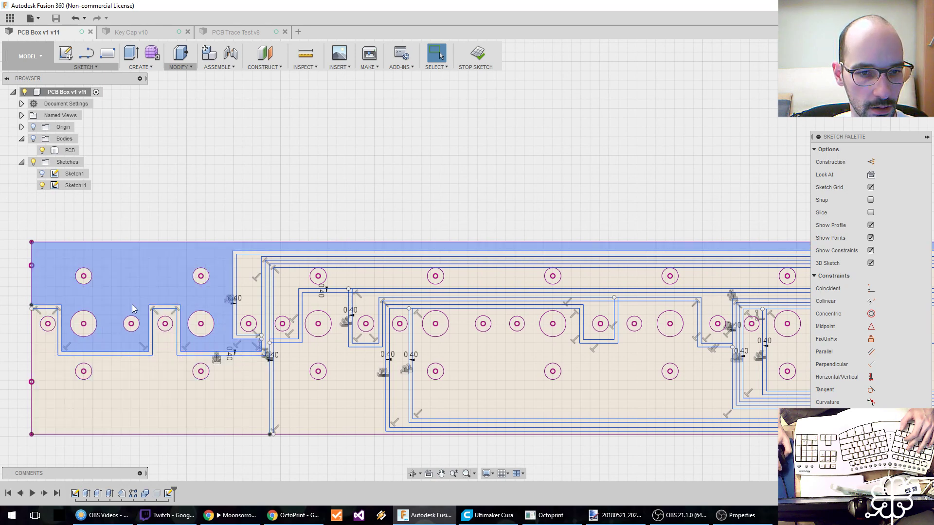
pyautogui.moveTo(156, 279); pyautogui.dragTo(81, 295, button='middle')
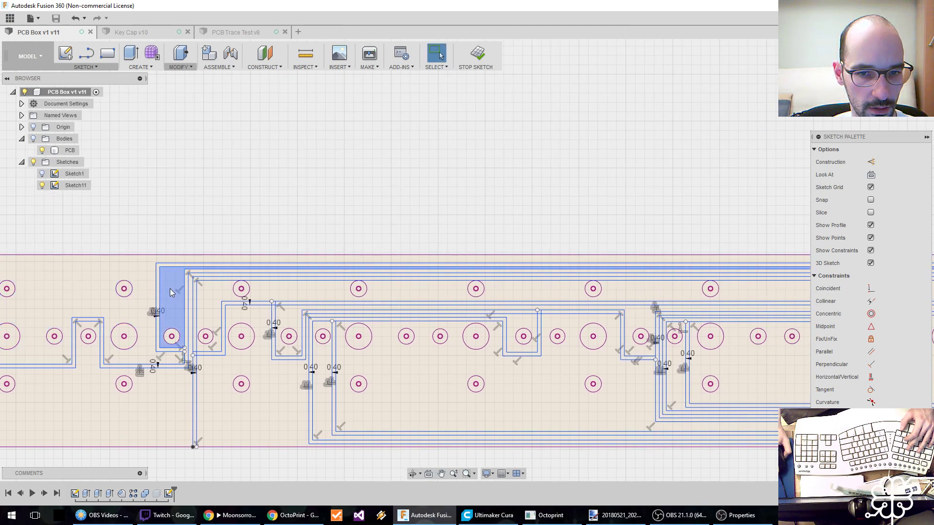
pyautogui.moveTo(171, 288); pyautogui.dragTo(113, 279, button='middle')
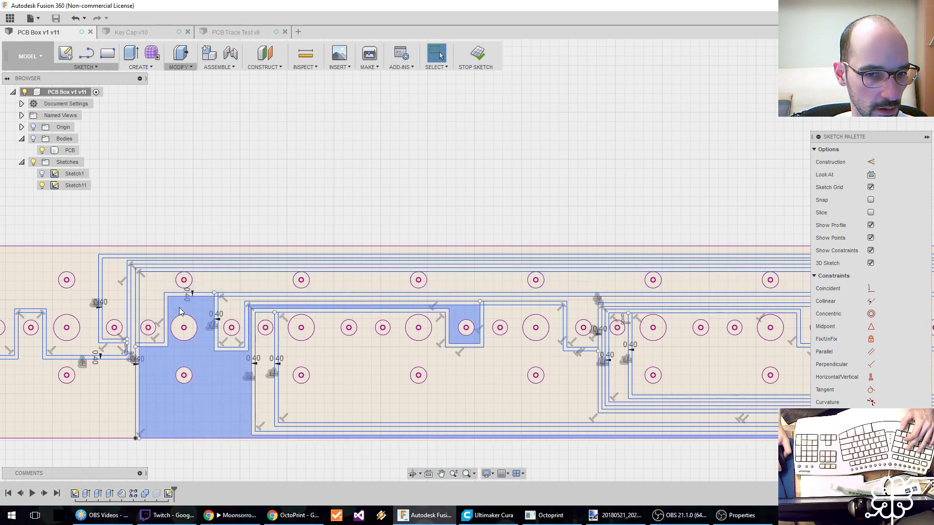
pyautogui.moveTo(180, 311); pyautogui.dragTo(110, 308, button='middle')
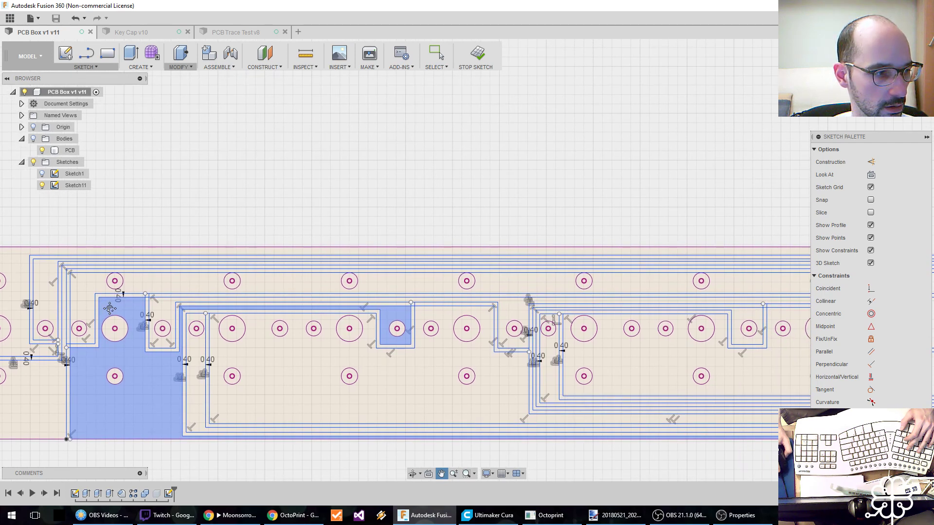
pyautogui.moveTo(109, 308); pyautogui.dragTo(192, 303, button='middle')
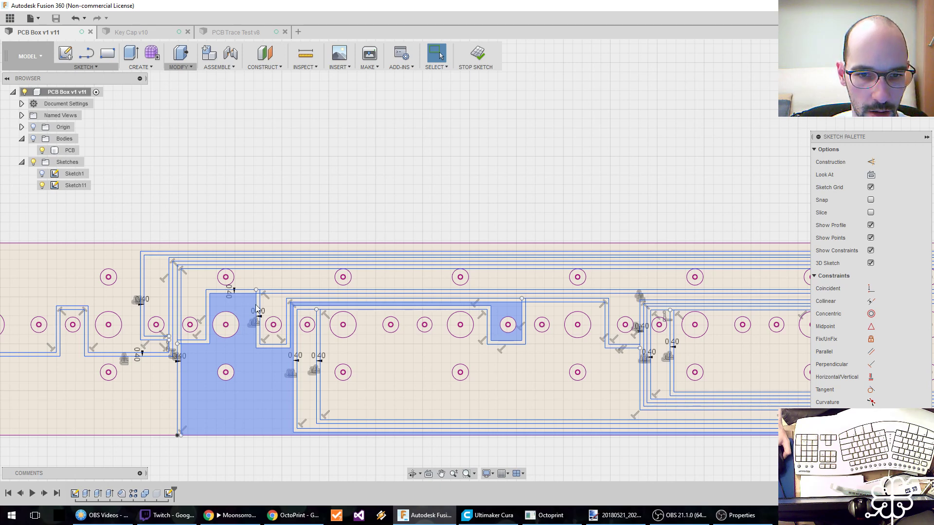
pyautogui.moveTo(274, 309); pyautogui.dragTo(50, 310, button='middle')
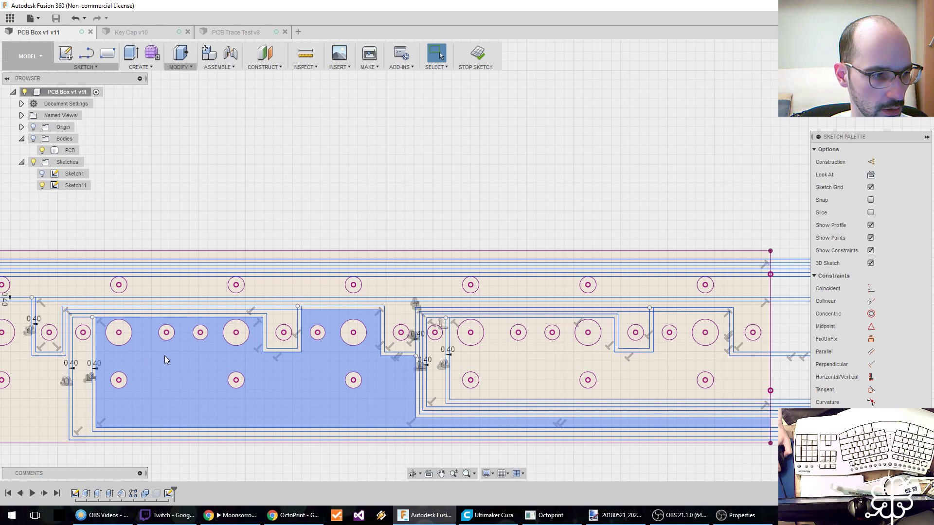
pyautogui.moveTo(397, 319); pyautogui.dragTo(174, 316, button='middle')
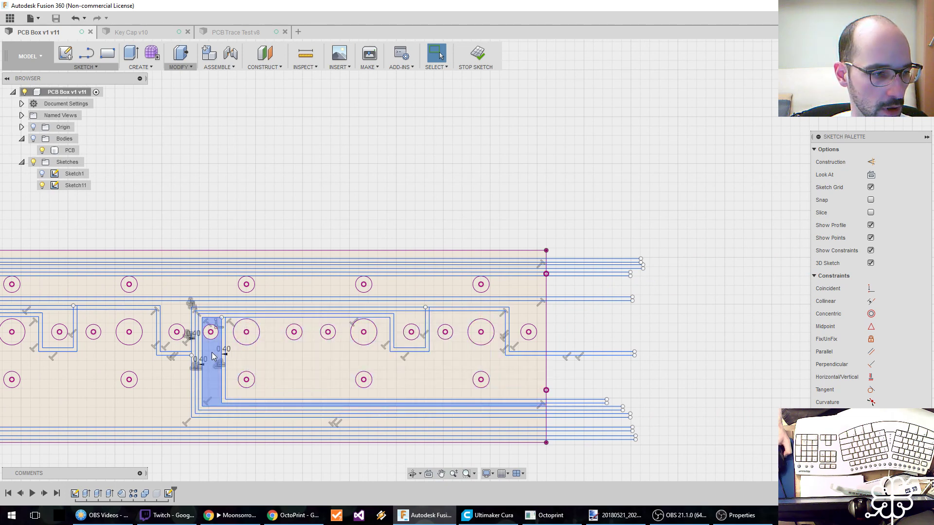
pyautogui.moveTo(298, 359); pyautogui.dragTo(205, 354, button='middle')
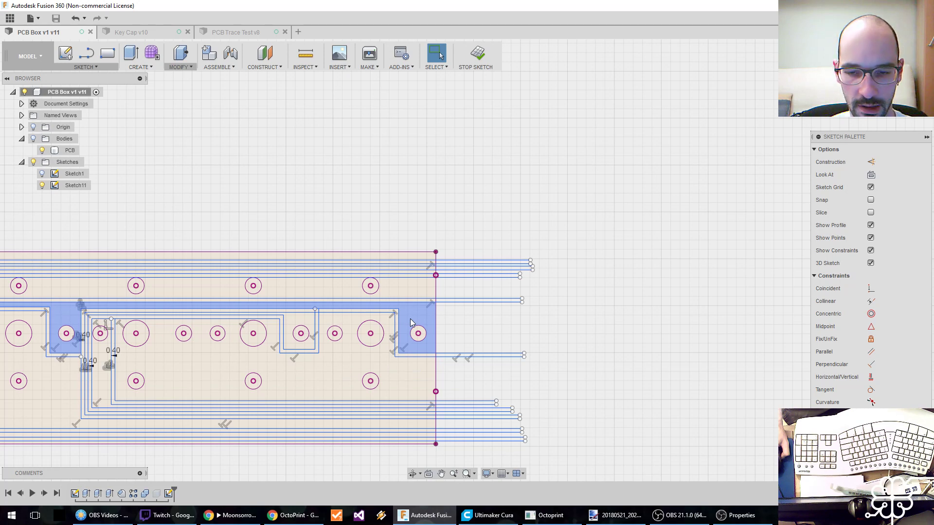
# Draw a rectangle about 5.9 mm wide and 20.5 mm high outward from the PCB's right edge, across the protruding trace ends.
pyautogui.scroll(3, 442, 317)
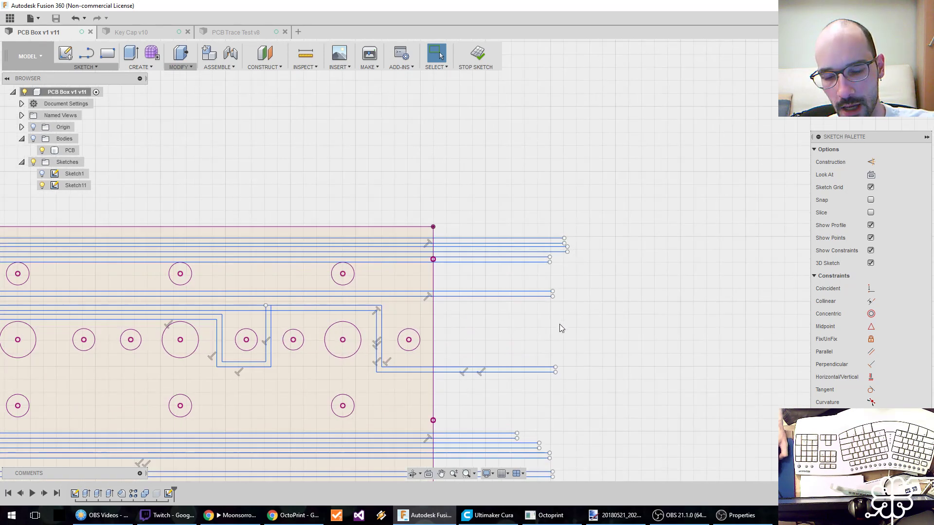
pyautogui.moveTo(560, 322); pyautogui.dragTo(468, 280, button='middle')
pyautogui.scroll(-2, 470, 282)
pyautogui.scroll(1, 468, 281)
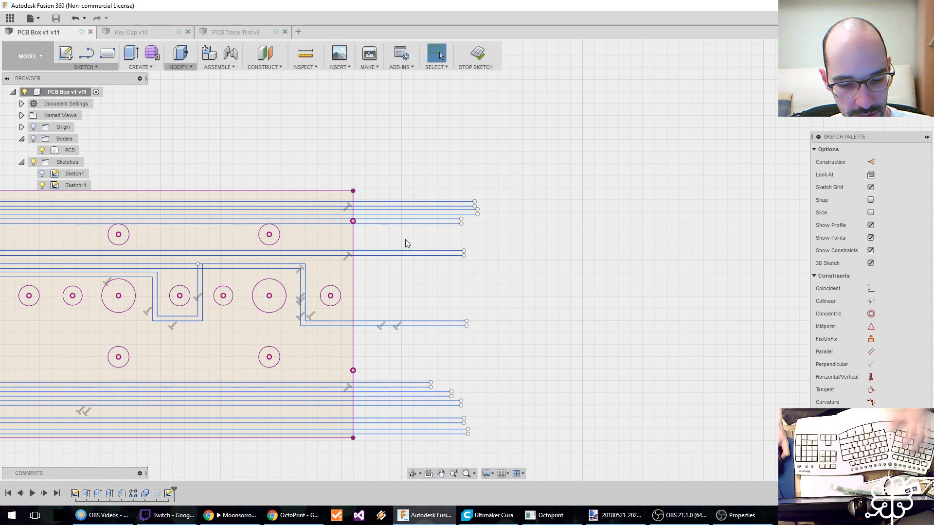
pyautogui.press('r')
pyautogui.click(353, 191)
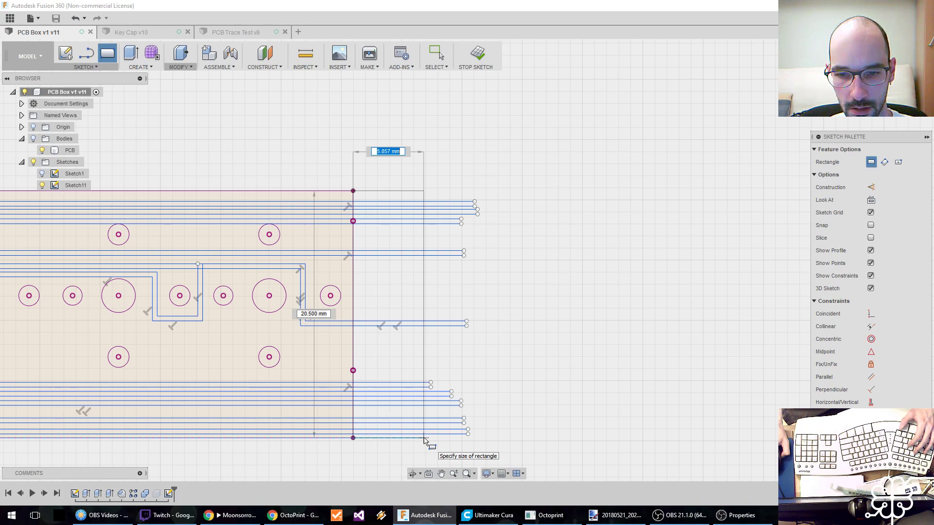
pyautogui.press('Escape')
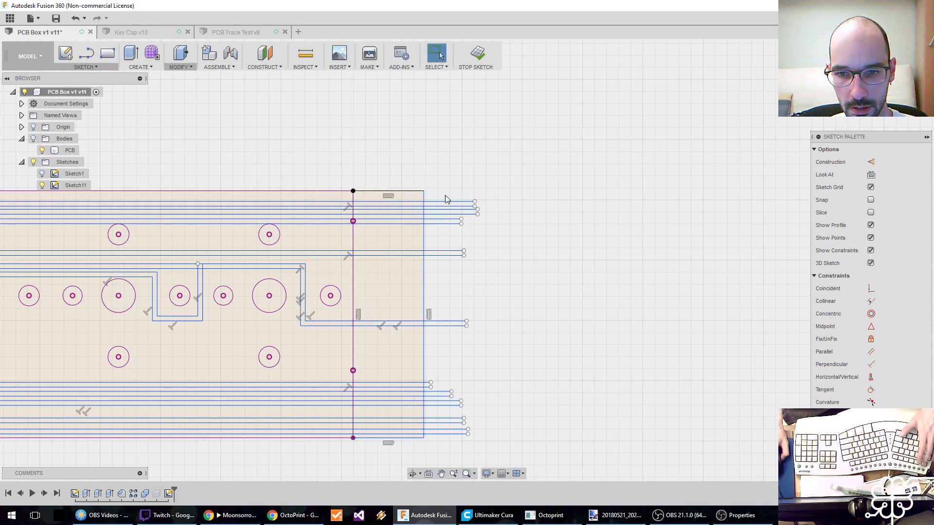
# Delete the three segments of the PCB's original right edge line inside the added rectangle.
pyautogui.scroll(-4, 376, 298)
pyautogui.moveTo(309, 284); pyautogui.dragTo(398, 293, button='middle')
pyautogui.scroll(3, 398, 293)
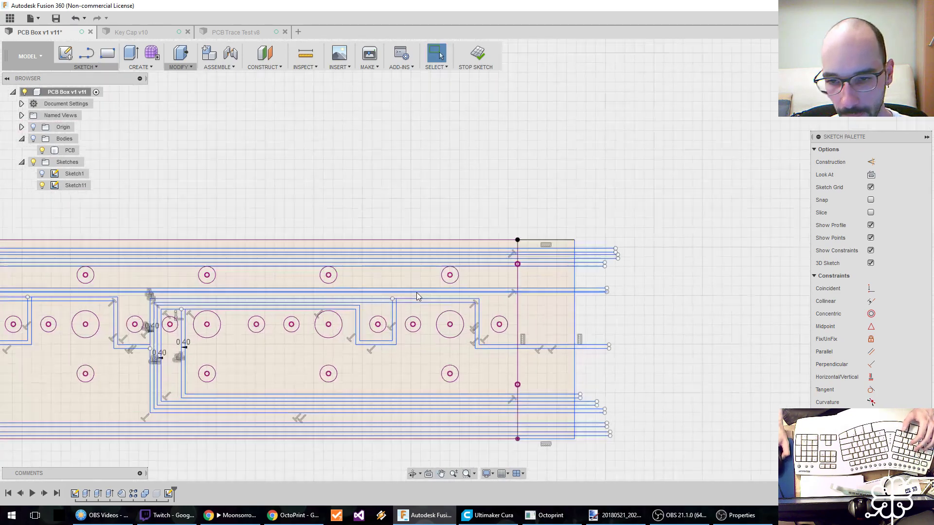
pyautogui.click(469, 301)
pyautogui.scroll(3, 446, 290)
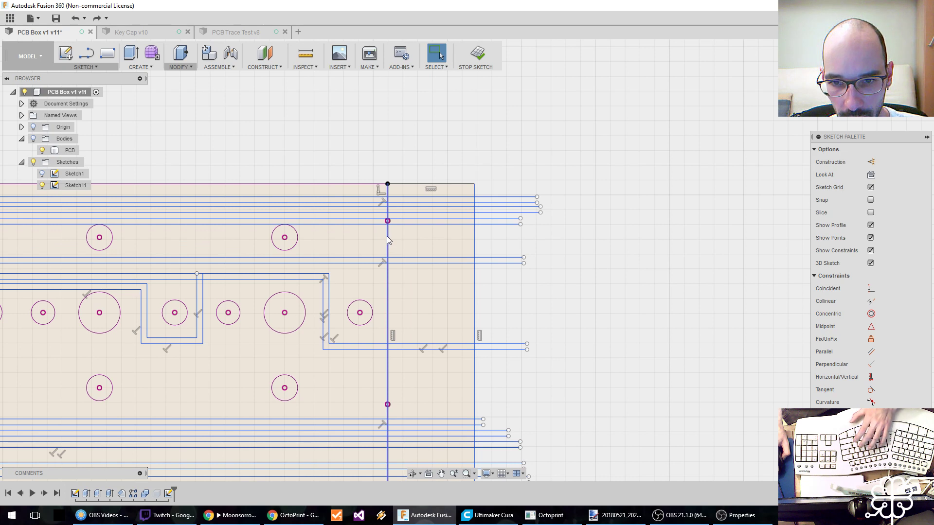
pyautogui.click(388, 232)
pyautogui.press('Delete')
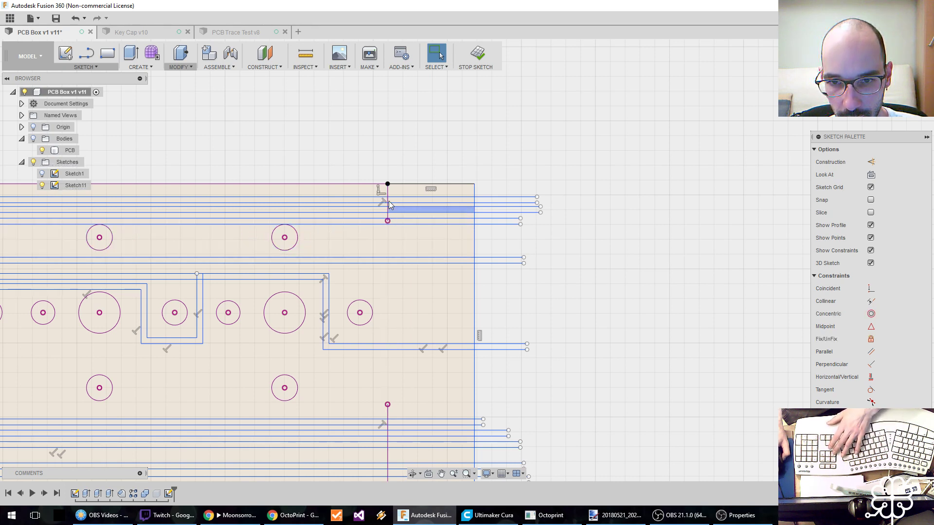
pyautogui.press('Delete')
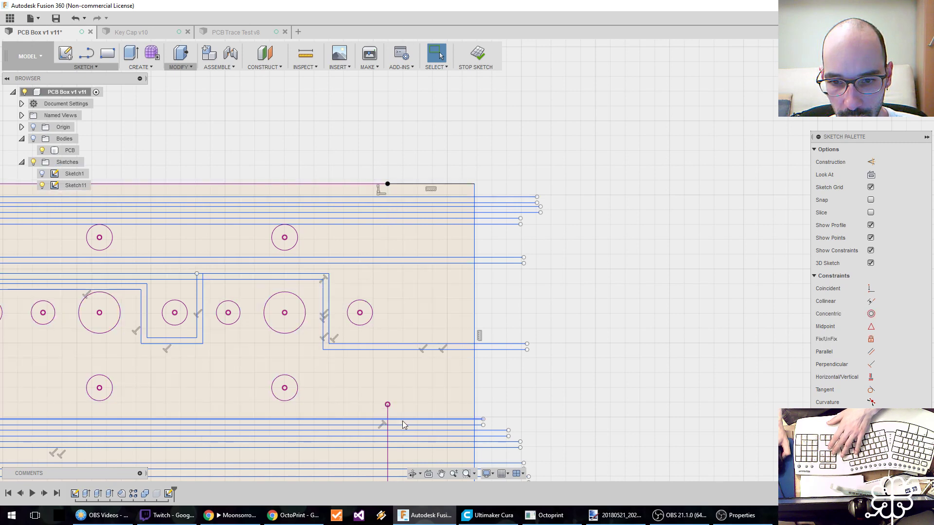
pyautogui.press('Delete')
# Measure the gap between the two outermost horizontal traces near the PCB's upper edge above the third hole group.
pyautogui.moveTo(411, 396); pyautogui.dragTo(495, 295, button='middle')
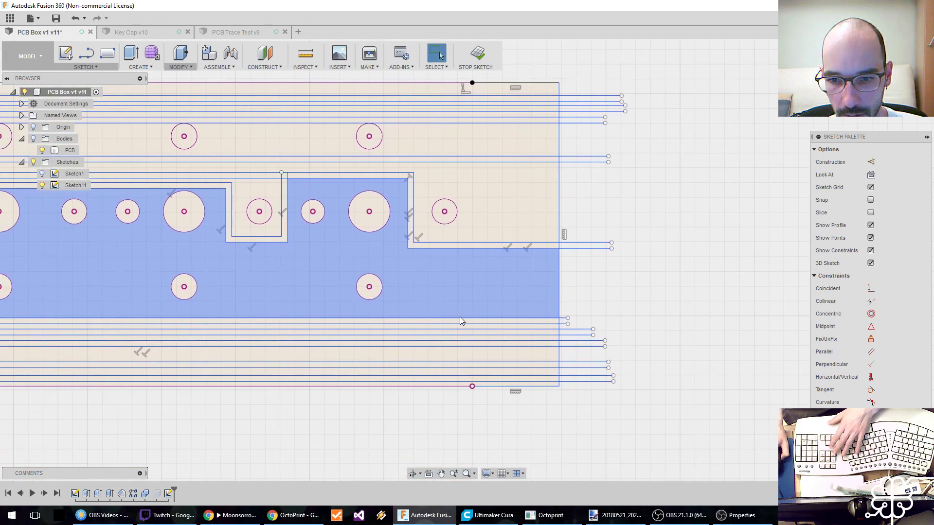
pyautogui.scroll(-5, 445, 321)
pyautogui.moveTo(402, 297); pyautogui.dragTo(578, 311, button='middle')
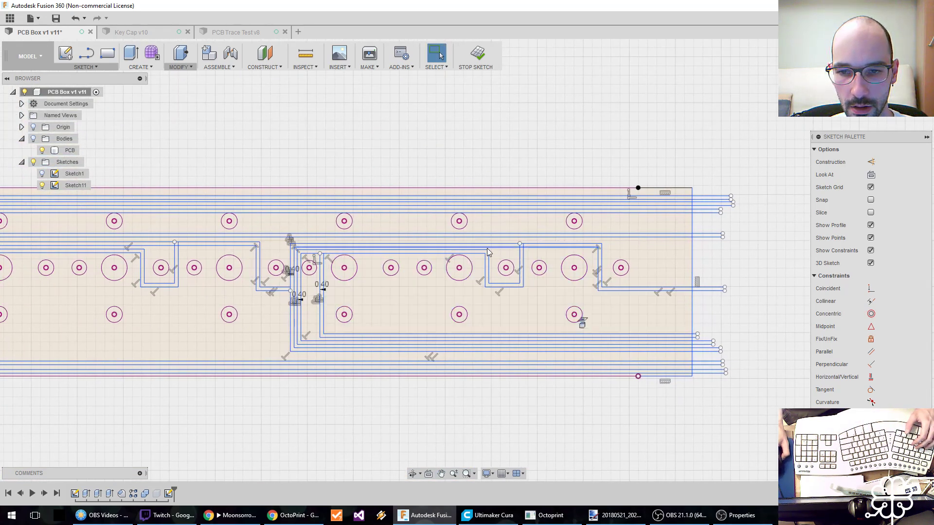
pyautogui.moveTo(327, 236); pyautogui.dragTo(299, 255, button='middle')
pyautogui.moveTo(134, 360); pyautogui.dragTo(315, 362, button='middle')
pyautogui.scroll(5, 385, 235)
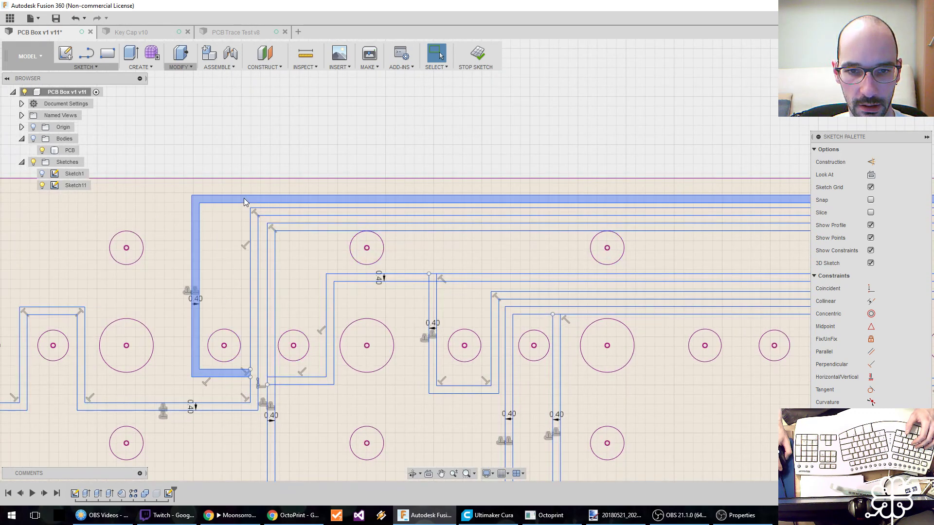
pyautogui.press('i')
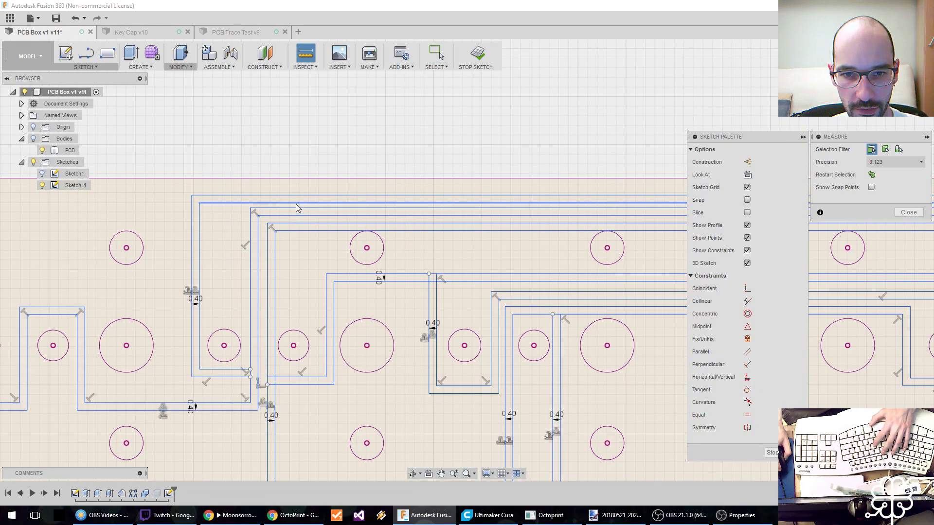
pyautogui.click(296, 204)
pyautogui.click(284, 209)
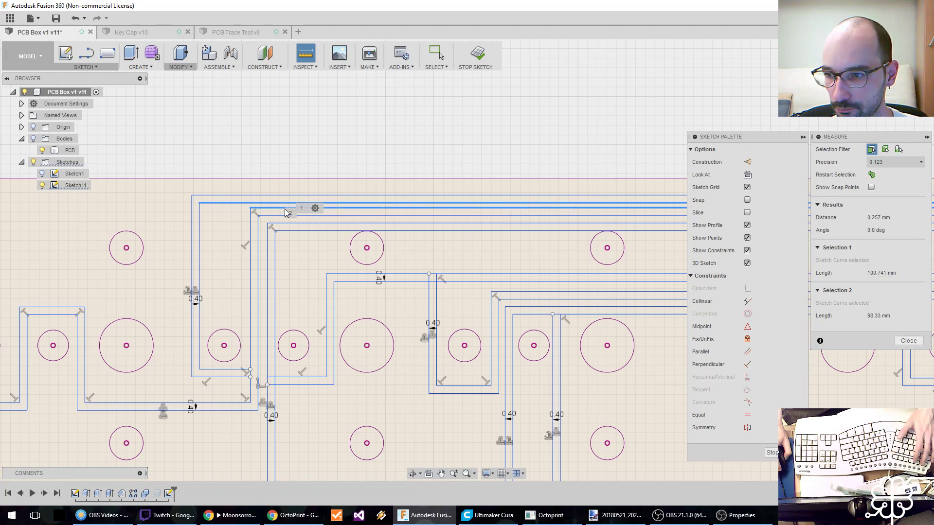
pyautogui.press('Escape')
# Shift the upper horizontal trace runs towards the PCB's upper edge to space the three parallel traces more evenly.
pyautogui.moveTo(232, 193); pyautogui.dragTo(236, 184)
pyautogui.moveTo(274, 209)
pyautogui.mouseDown()
pyautogui.moveTo(274, 200)
pyautogui.moveTo(300, 214)
pyautogui.mouseUp()
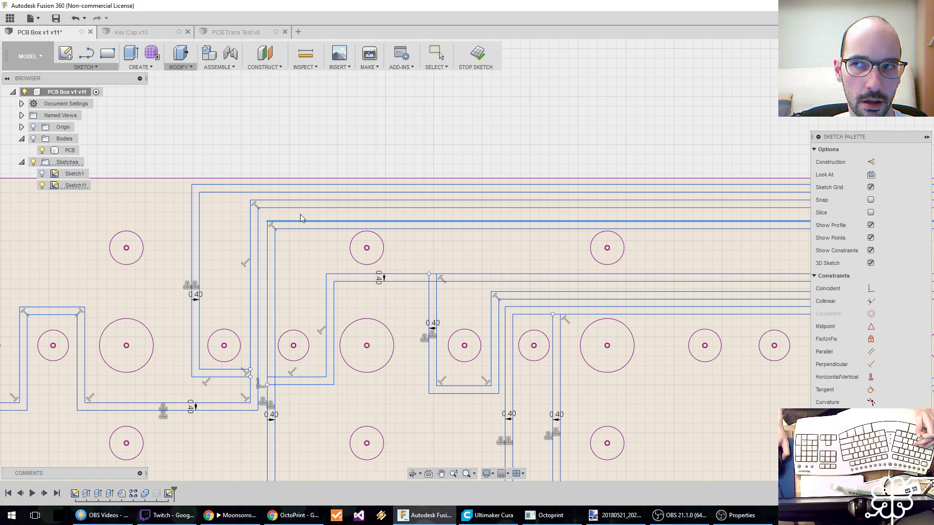
pyautogui.moveTo(300, 214); pyautogui.dragTo(306, 211)
pyautogui.moveTo(246, 292)
pyautogui.mouseDown()
pyautogui.moveTo(265, 298)
pyautogui.moveTo(246, 302)
pyautogui.mouseUp()
# Widen the leftmost trace's two jogs around the small middle-row holes on either side of the first hole group.
pyautogui.moveTo(250, 293)
pyautogui.mouseDown(button='middle')
pyautogui.moveTo(383, 282)
pyautogui.moveTo(657, 290)
pyautogui.moveTo(638, 287)
pyautogui.mouseUp(button='middle')
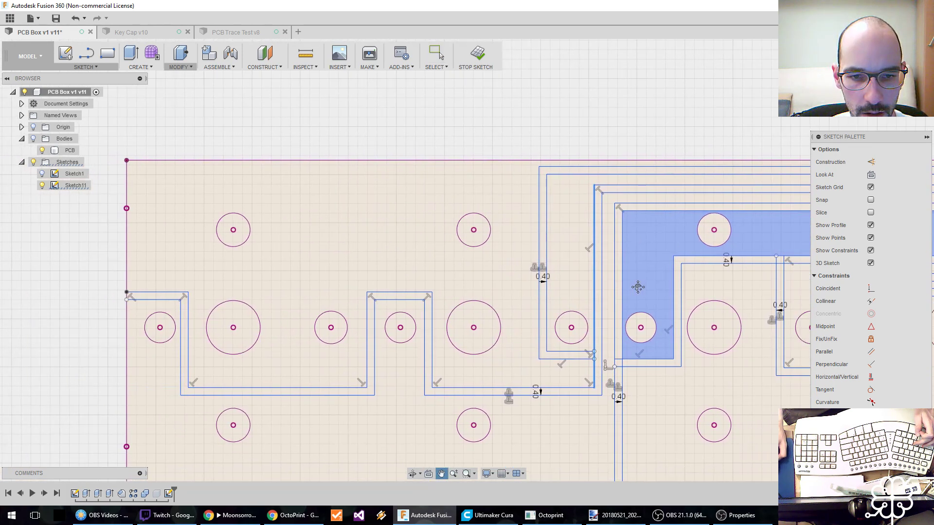
pyautogui.moveTo(189, 314); pyautogui.dragTo(194, 316)
pyautogui.moveTo(366, 317); pyautogui.dragTo(361, 317)
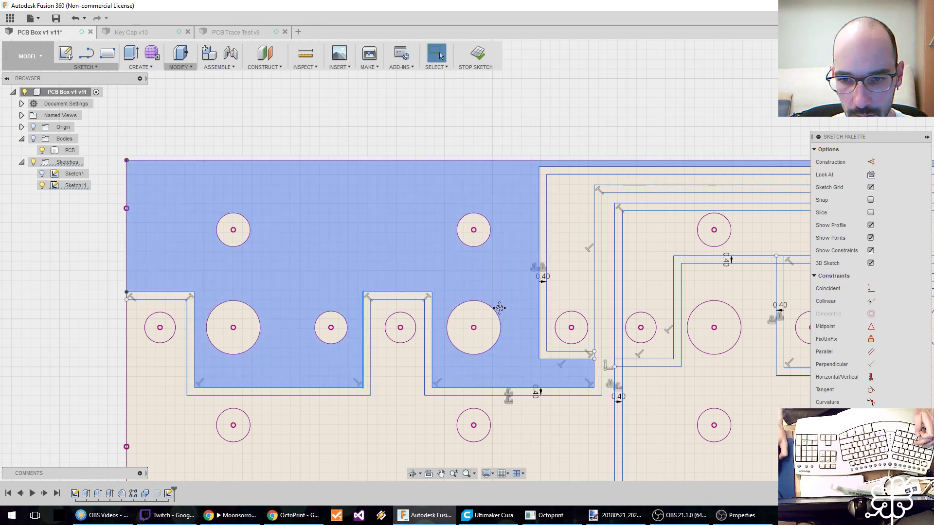
# Shift the vertical trace segments beside the third hole group's large hole and around the next small hole slightly left.
pyautogui.moveTo(500, 311); pyautogui.dragTo(415, 310, button='middle')
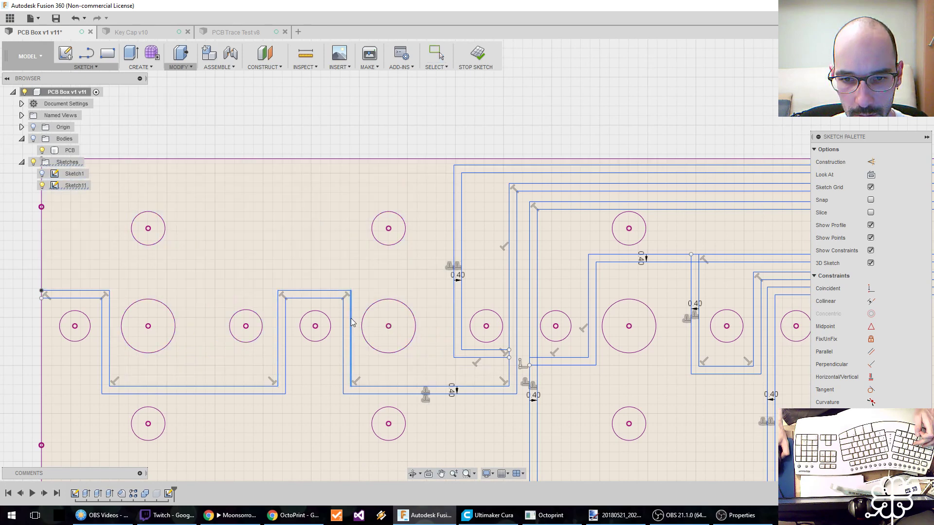
pyautogui.moveTo(389, 303); pyautogui.dragTo(187, 267, button='middle')
pyautogui.moveTo(366, 325); pyautogui.dragTo(294, 326, button='middle')
pyautogui.moveTo(319, 259)
pyautogui.mouseDown()
pyautogui.moveTo(329, 269)
pyautogui.moveTo(309, 267)
pyautogui.mouseUp()
pyautogui.moveTo(416, 263)
pyautogui.mouseDown()
pyautogui.moveTo(396, 257)
pyautogui.moveTo(413, 263)
pyautogui.mouseUp()
pyautogui.moveTo(456, 265); pyautogui.dragTo(321, 252, button='middle')
pyautogui.moveTo(349, 274); pyautogui.dragTo(339, 277)
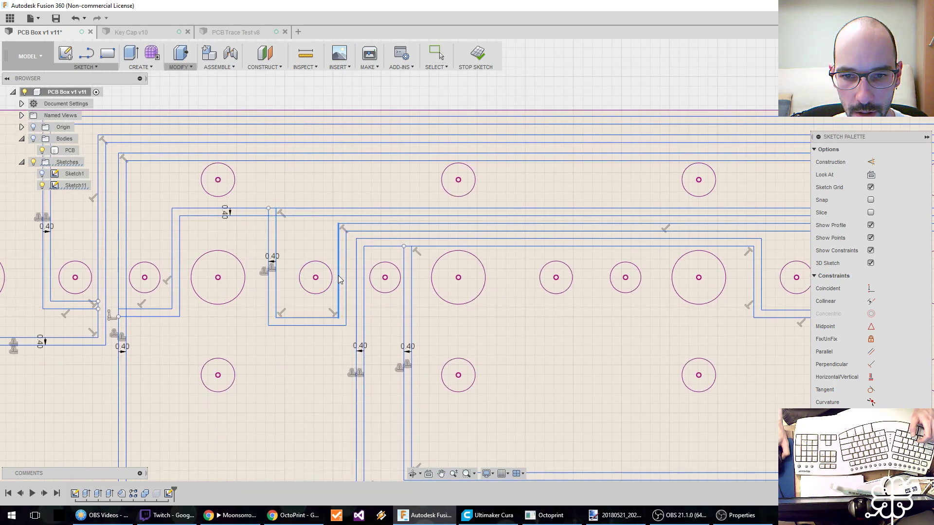
pyautogui.click(365, 279)
# Move the two horizontal trace runs above the fourth hole group's large hole slightly upward to even out their spacing.
pyautogui.moveTo(488, 284); pyautogui.dragTo(416, 289, button='middle')
pyautogui.click(386, 212)
pyautogui.moveTo(386, 211); pyautogui.dragTo(383, 225)
# Measure the gap between the two neighbouring horizontal traces above the fourth hole group's large hole.
pyautogui.press('i')
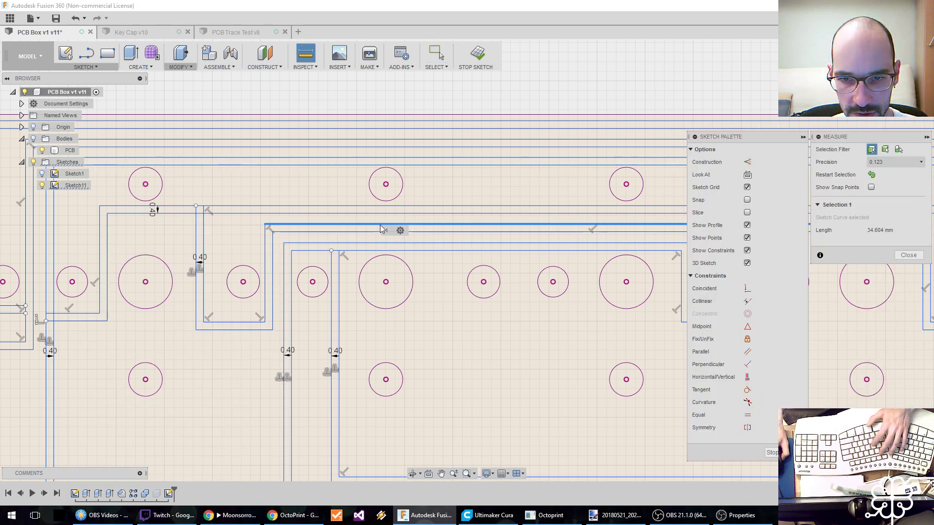
pyautogui.click(380, 214)
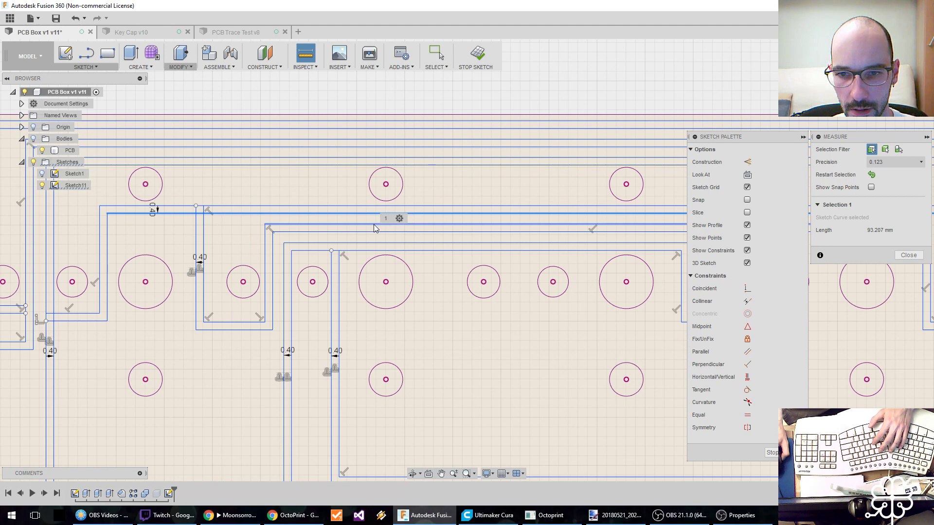
pyautogui.click(373, 225)
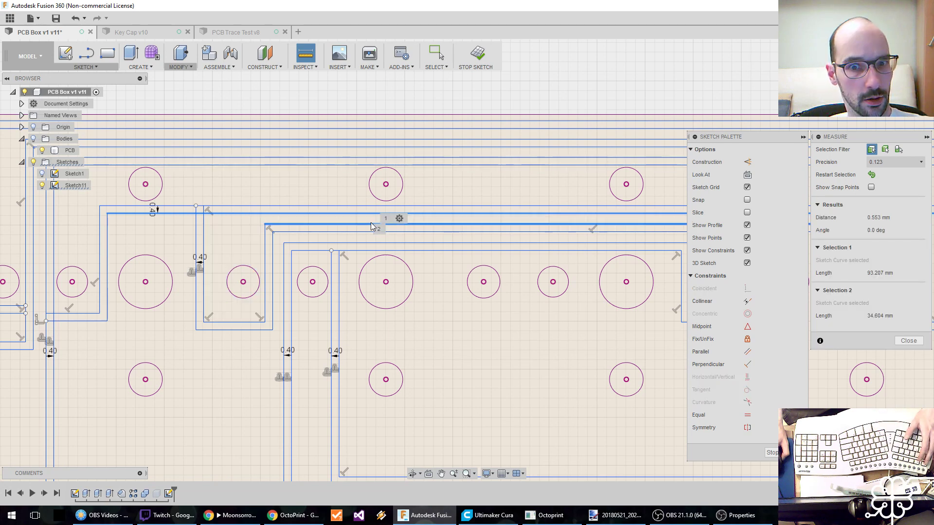
pyautogui.press('Escape')
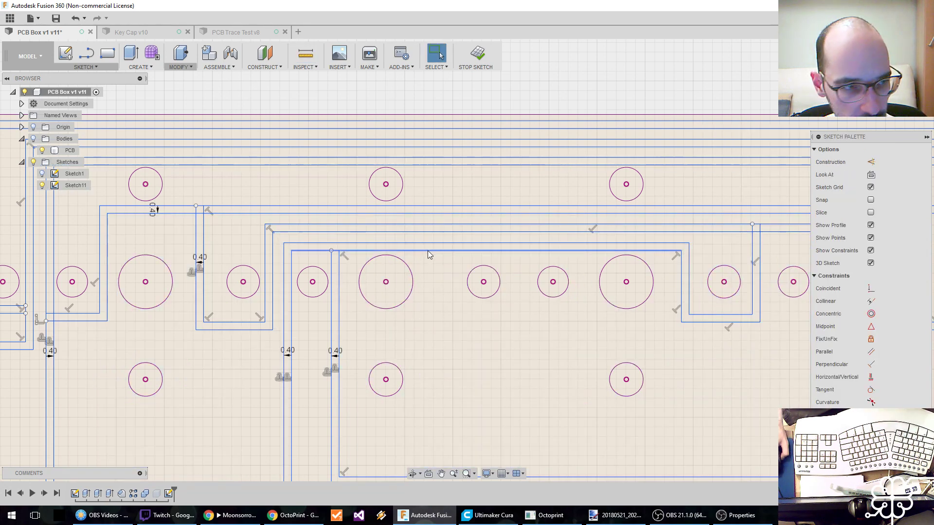
# Lower the inner horizontal trace above the fourth hole group slightly and shift the inner L-shaped trace's vertical side right.
pyautogui.moveTo(469, 303); pyautogui.dragTo(372, 255, button='middle')
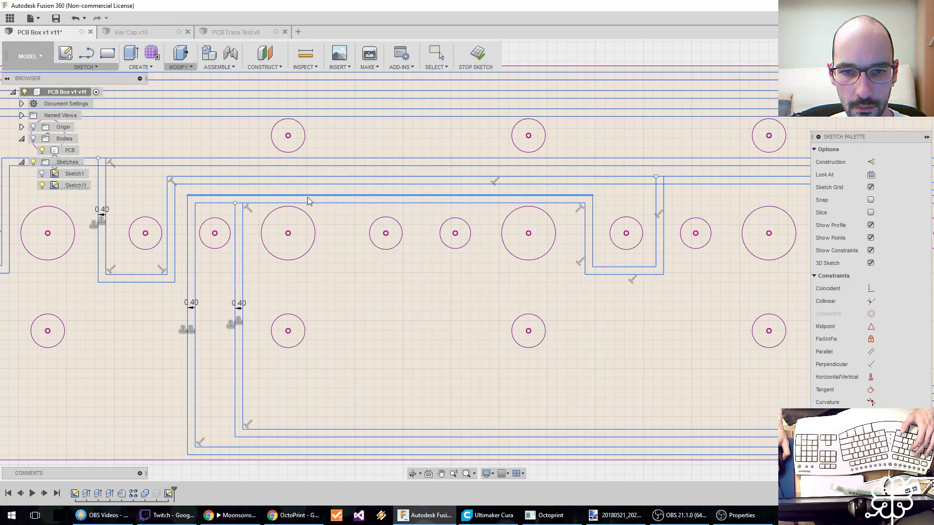
pyautogui.moveTo(311, 203); pyautogui.dragTo(310, 204)
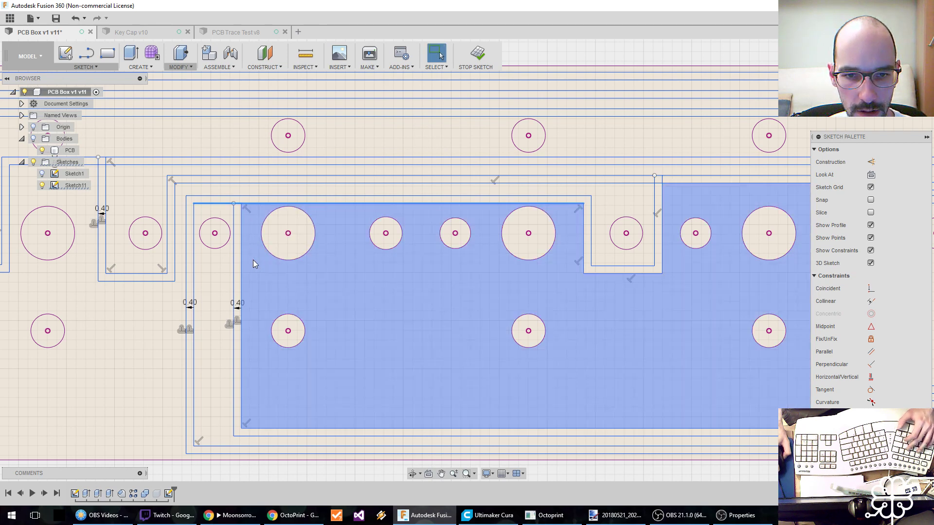
pyautogui.moveTo(240, 263); pyautogui.dragTo(249, 263)
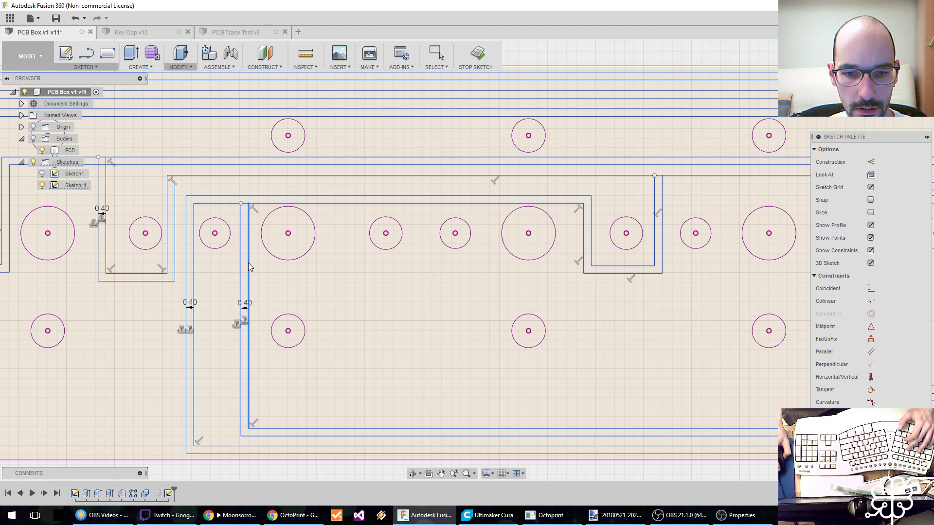
# Widen the trace jog around the small hole between the fifth and sixth large holes by moving both vertical sides outward.
pyautogui.moveTo(423, 317); pyautogui.dragTo(248, 292, button='middle')
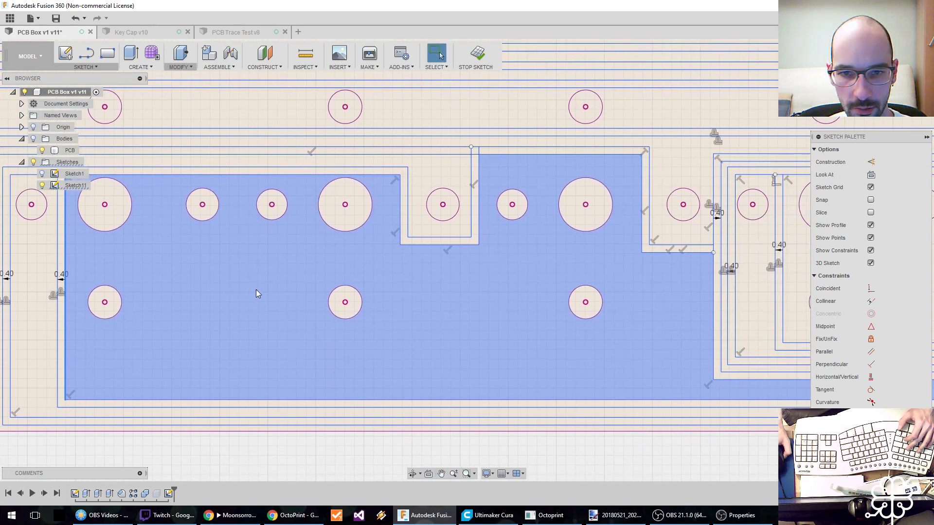
pyautogui.moveTo(403, 214); pyautogui.dragTo(396, 213)
pyautogui.moveTo(478, 202); pyautogui.dragTo(482, 202)
# Adjust the vertical trace segments left of the seventh hole group's large hole to spread them out around the small hole.
pyautogui.moveTo(479, 203)
pyautogui.mouseDown(button='middle')
pyautogui.moveTo(397, 191)
pyautogui.moveTo(351, 198)
pyautogui.moveTo(286, 245)
pyautogui.moveTo(209, 239)
pyautogui.mouseUp(button='middle')
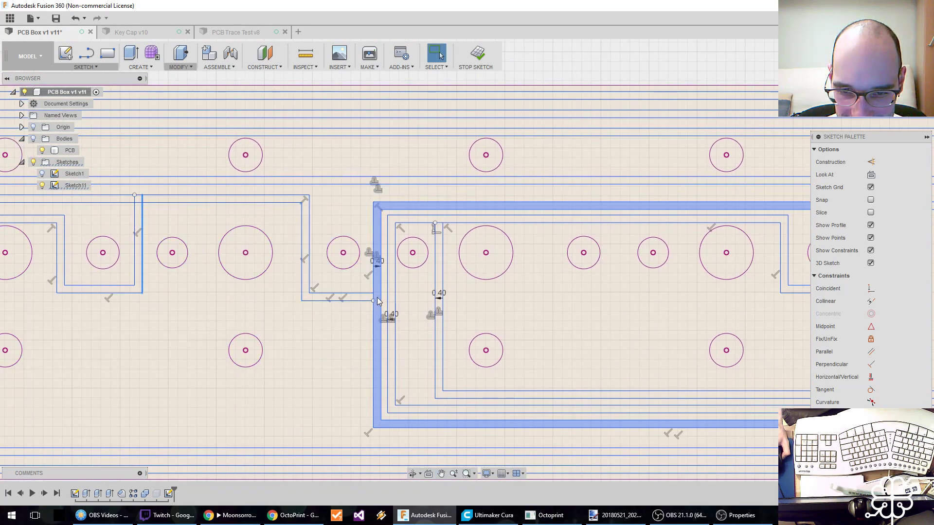
pyautogui.moveTo(382, 271); pyautogui.dragTo(289, 270, button='middle')
pyautogui.moveTo(288, 271)
pyautogui.mouseDown()
pyautogui.moveTo(273, 271)
pyautogui.moveTo(343, 263)
pyautogui.mouseUp()
# Move the outer trace's horizontal run above the seventh hole group slightly upward, away from the inner trace.
pyautogui.moveTo(487, 276); pyautogui.dragTo(371, 271, button='middle')
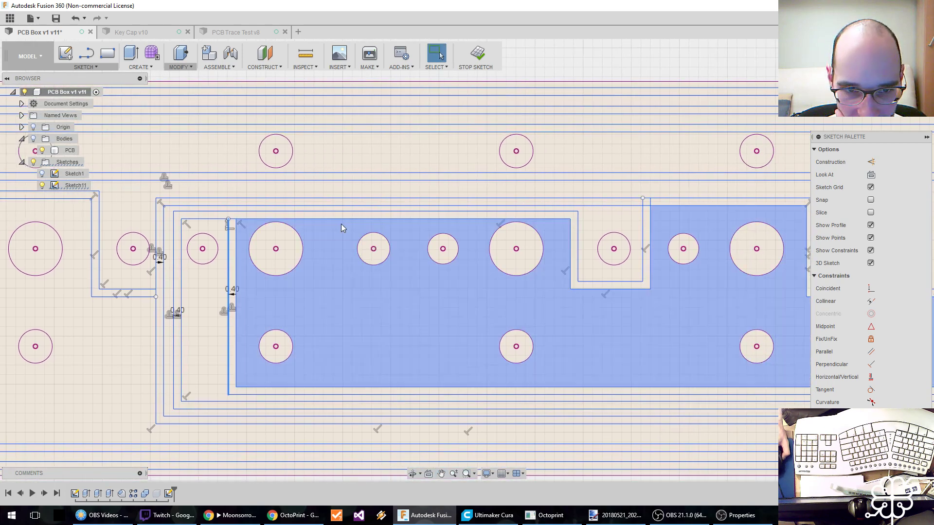
pyautogui.moveTo(335, 199); pyautogui.dragTo(335, 190)
pyautogui.press('Escape')
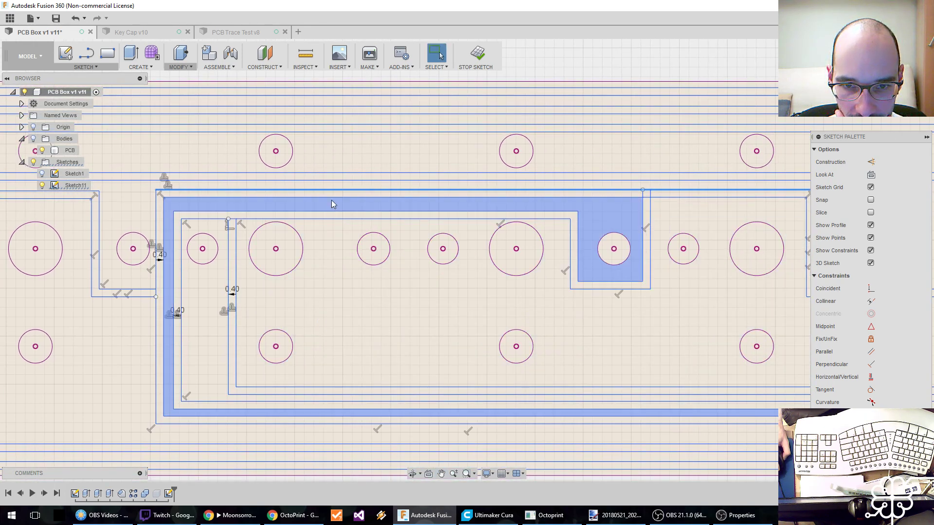
pyautogui.moveTo(334, 191); pyautogui.dragTo(335, 197)
# Shift the vertical trace segment between the last large hole and the last small hole slightly right.
pyautogui.moveTo(535, 308); pyautogui.dragTo(358, 292, button='middle')
pyautogui.scroll(-1, 359, 292)
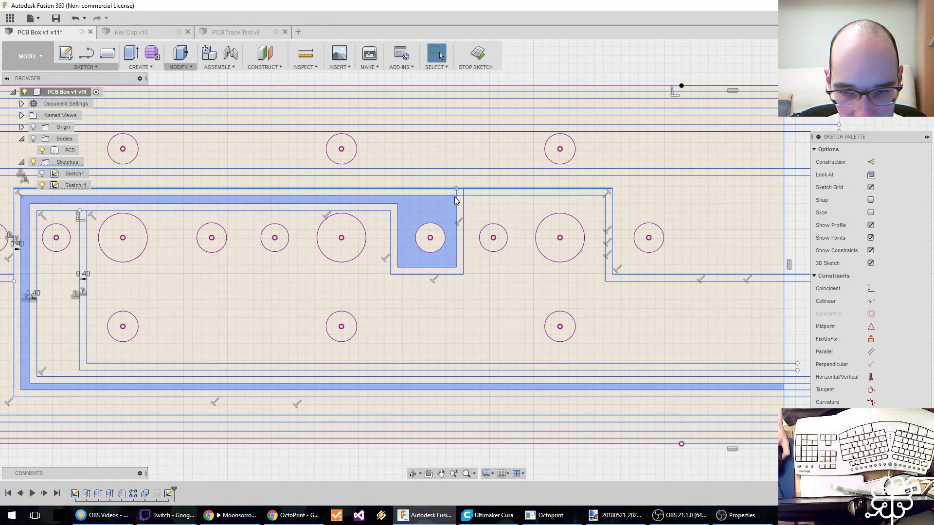
pyautogui.click(612, 256)
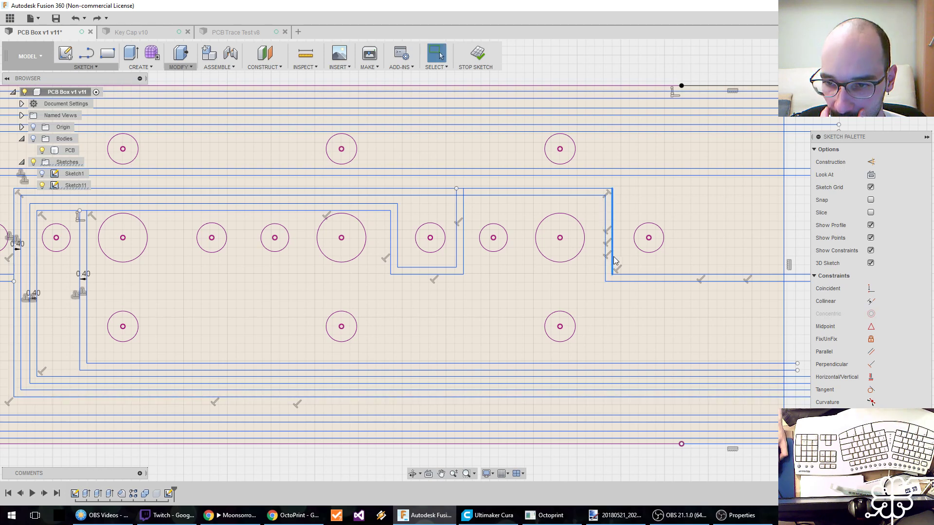
pyautogui.moveTo(614, 256); pyautogui.dragTo(617, 258)
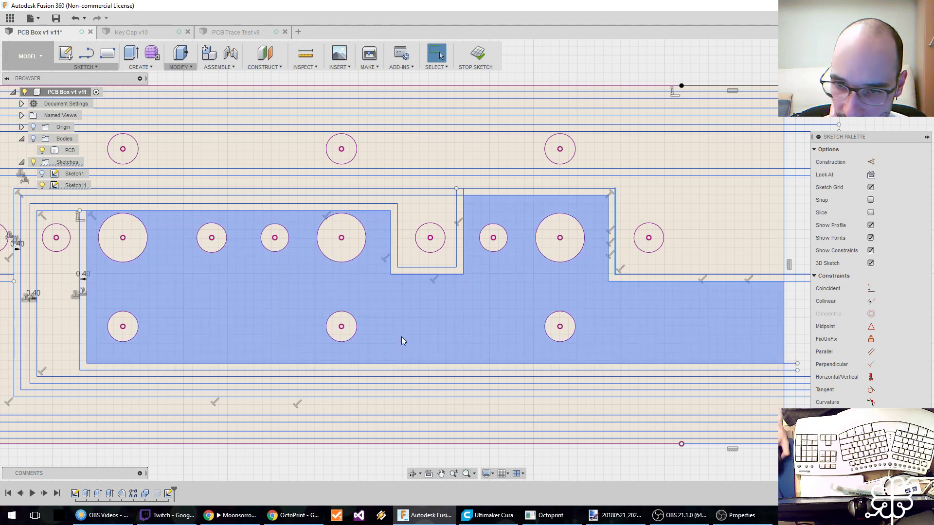
# Move the second horizontal trace from the PCB's lower edge slightly upward.
pyautogui.moveTo(384, 351); pyautogui.dragTo(427, 298, button='middle')
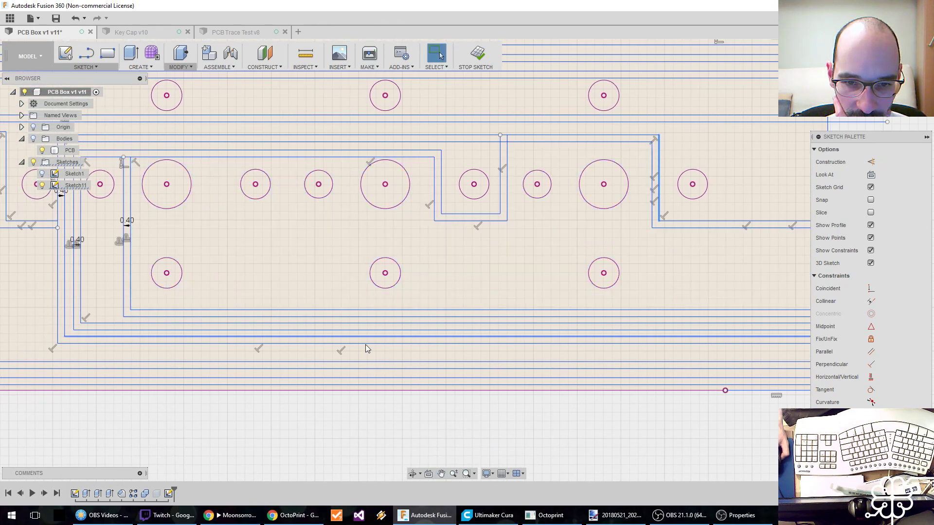
pyautogui.moveTo(390, 323)
pyautogui.mouseDown(button='middle')
pyautogui.moveTo(350, 297)
pyautogui.moveTo(277, 281)
pyautogui.mouseUp(button='middle')
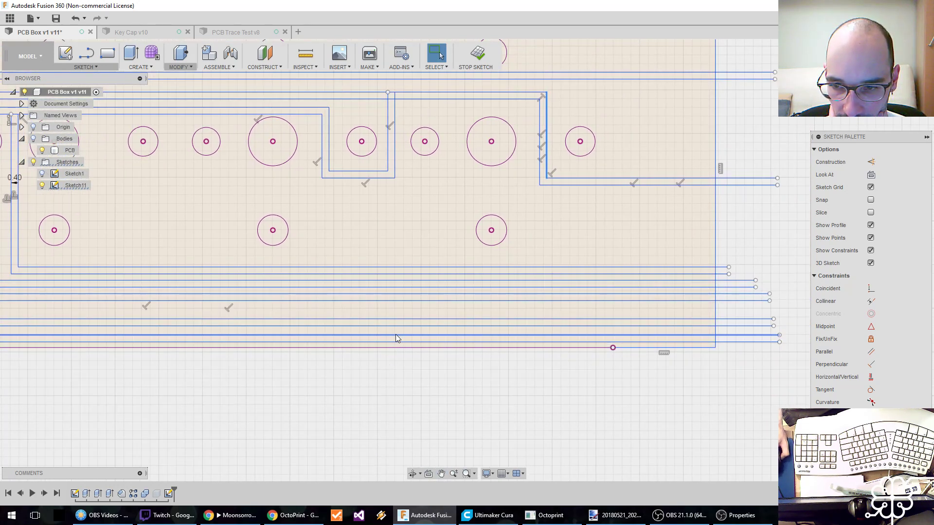
pyautogui.moveTo(396, 332); pyautogui.dragTo(399, 316)
# Spread the lower horizontal runs of the L-shaped traces below the seventh hole group to space them more evenly.
pyautogui.moveTo(398, 299); pyautogui.dragTo(633, 307, button='middle')
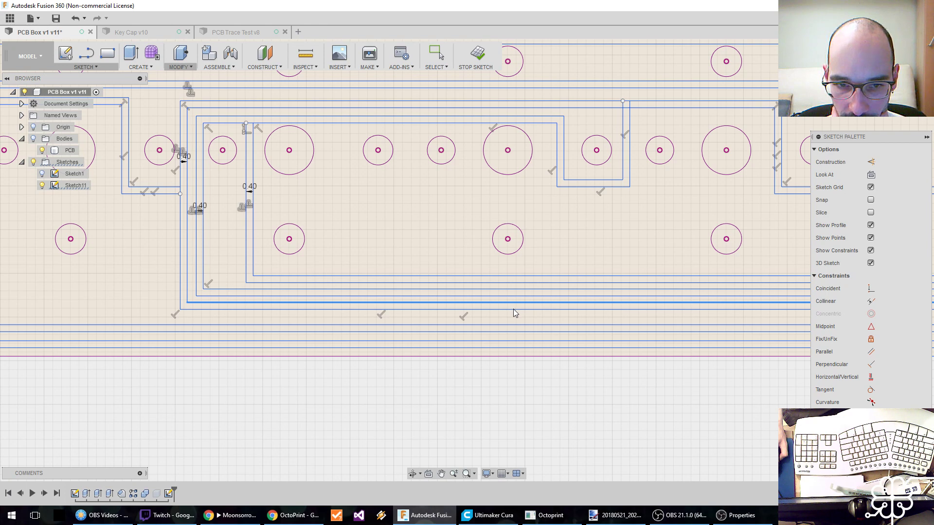
pyautogui.moveTo(513, 311); pyautogui.dragTo(512, 314)
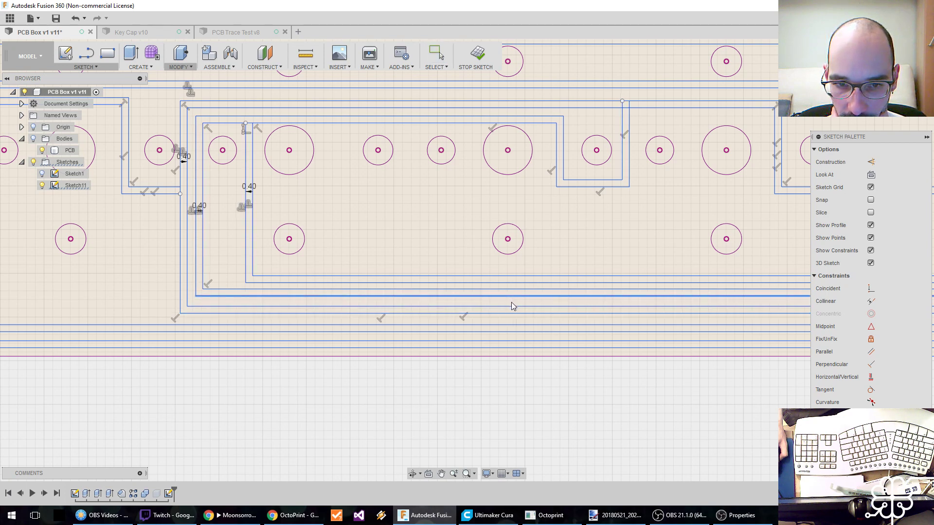
pyautogui.press('Escape')
pyautogui.moveTo(517, 291)
pyautogui.mouseDown()
pyautogui.moveTo(517, 262)
pyautogui.moveTo(510, 284)
pyautogui.mouseUp()
pyautogui.click(506, 306)
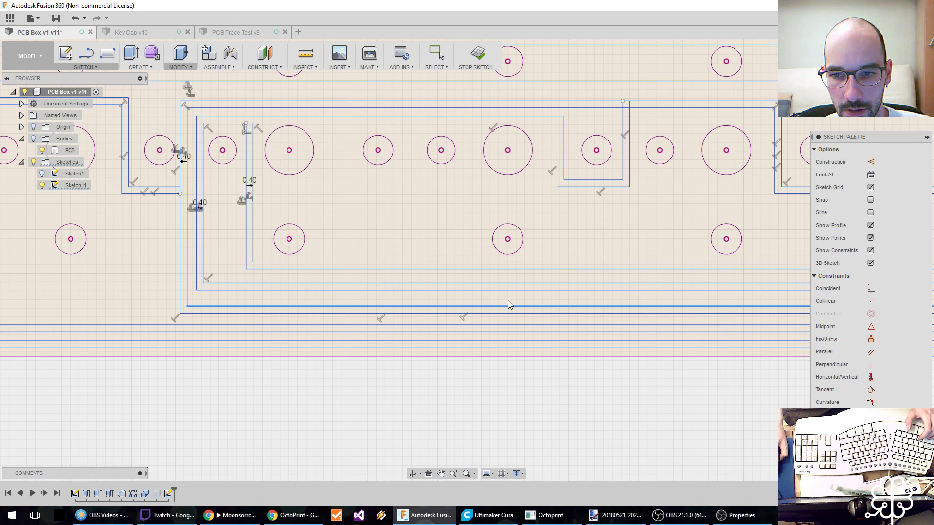
pyautogui.moveTo(507, 306); pyautogui.dragTo(505, 339)
# Review the adjusted trace spacing along the whole PCB from its right end back to the left edge.
pyautogui.moveTo(560, 304); pyautogui.dragTo(209, 296, button='middle')
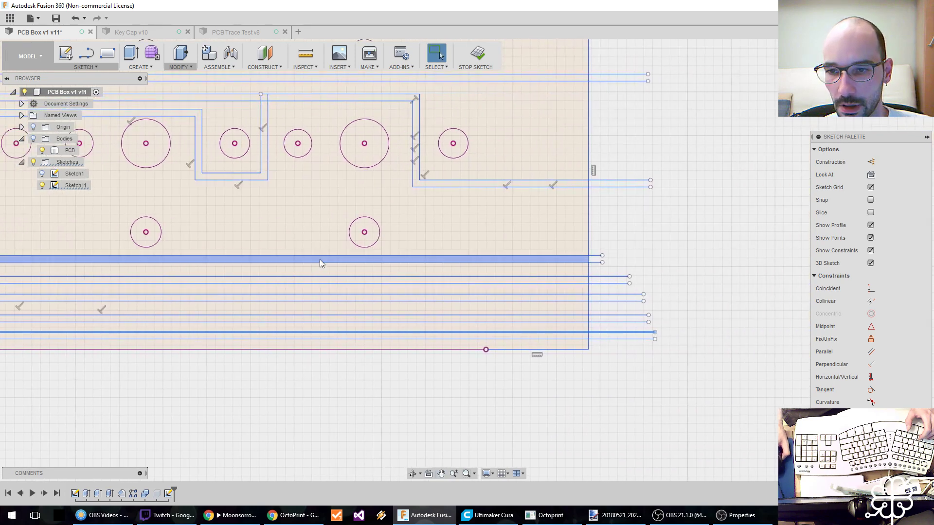
pyautogui.scroll(-3, 321, 261)
pyautogui.moveTo(321, 228); pyautogui.dragTo(560, 276, button='middle')
pyautogui.moveTo(498, 275); pyautogui.dragTo(629, 282, button='middle')
pyautogui.moveTo(456, 277); pyautogui.dragTo(633, 276, button='middle')
pyautogui.moveTo(418, 271); pyautogui.dragTo(542, 274, button='middle')
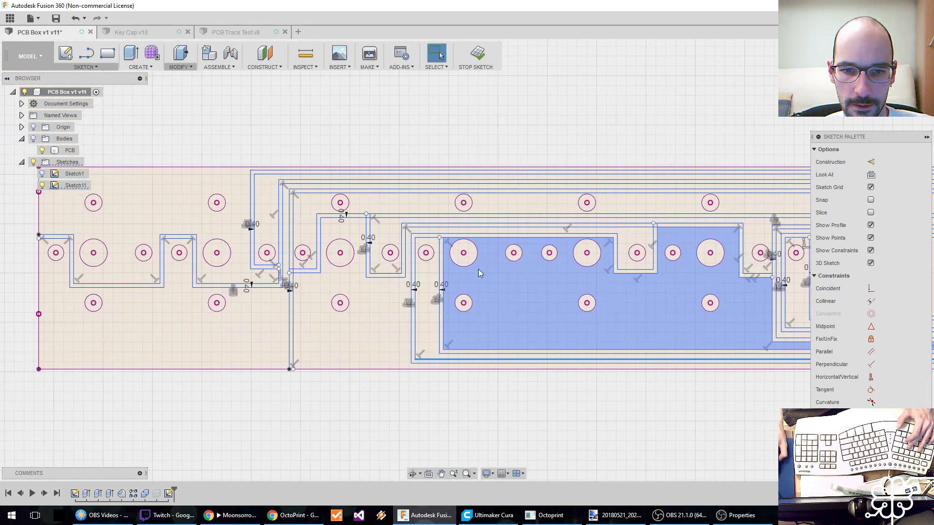
# Finish editing the sketch and rename Sketch11 to Circuit.
pyautogui.click(476, 55)
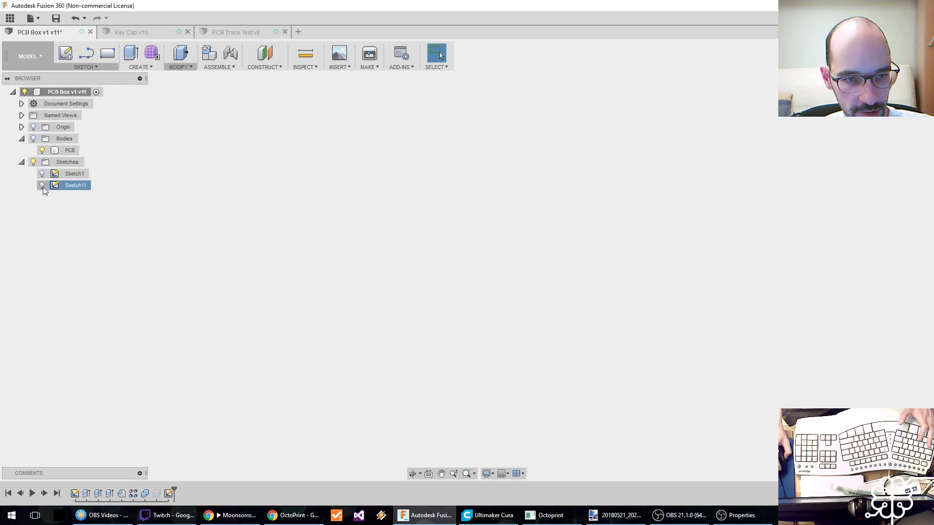
pyautogui.click(77, 186)
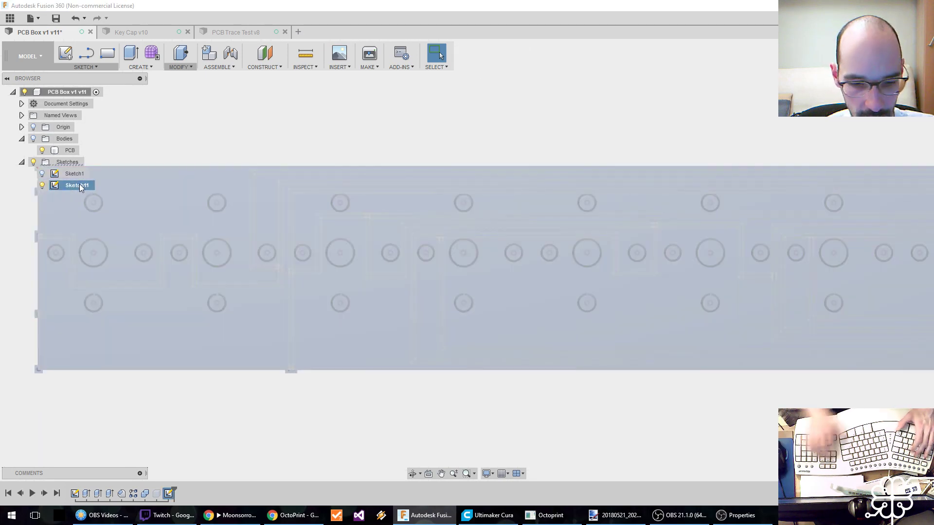
pyautogui.click(77, 185)
pyautogui.write('Circuit')
pyautogui.press('Return')
# Rename Sketch1 to Key Switch Box, shortened to Switch Box in the browser.
pyautogui.click(74, 174)
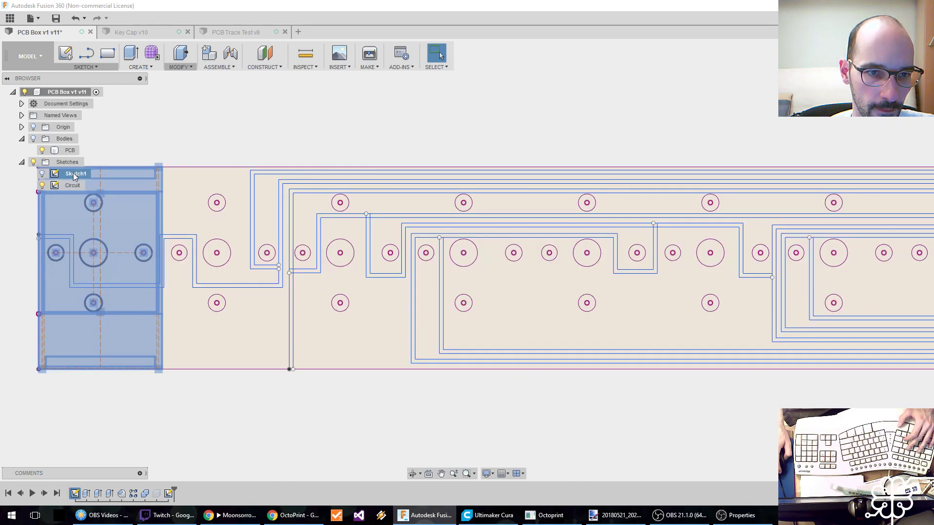
pyautogui.write('Key')
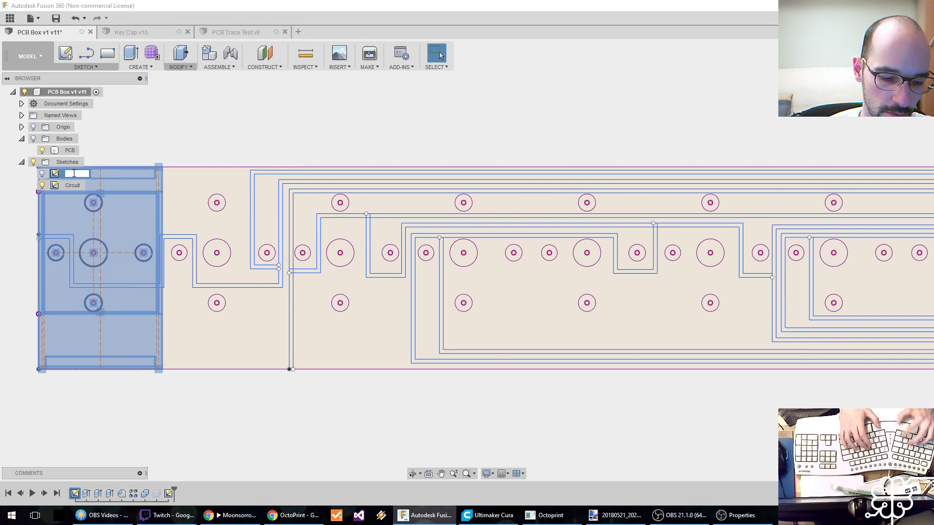
pyautogui.write('Switch Box')
pyautogui.press('Return')
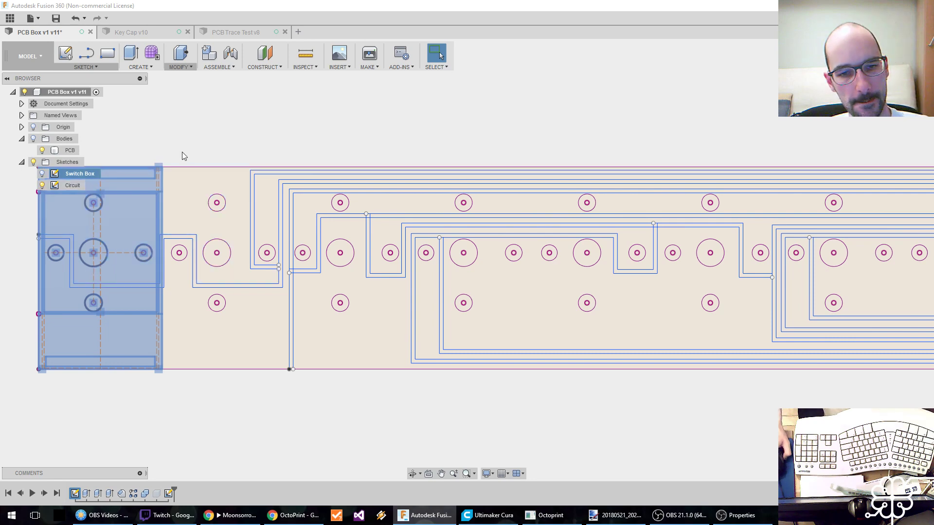
# Save the design as a new version with the description User Saved.
pyautogui.click(171, 138)
pyautogui.moveTo(193, 146); pyautogui.dragTo(221, 148, button='middle')
pyautogui.scroll(-1, 220, 148)
pyautogui.hotkey('ctrl', 's')
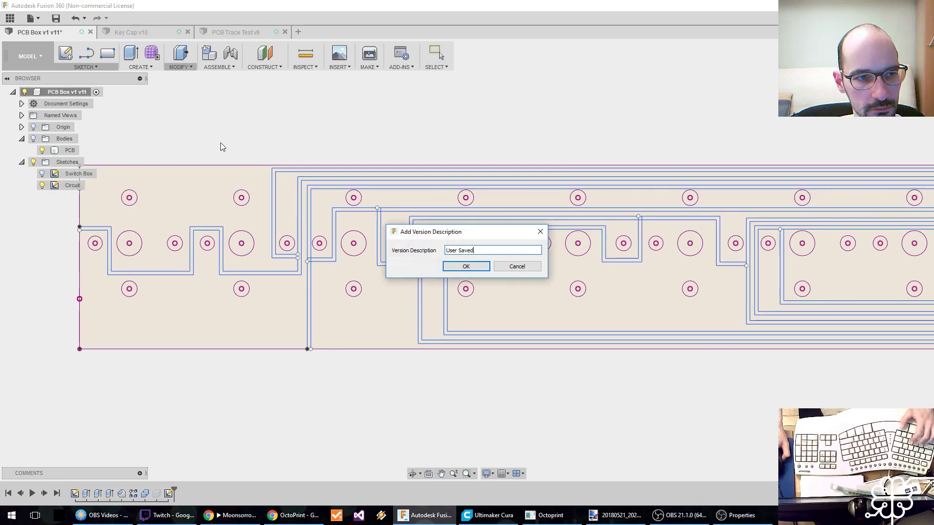
pyautogui.click(464, 268)
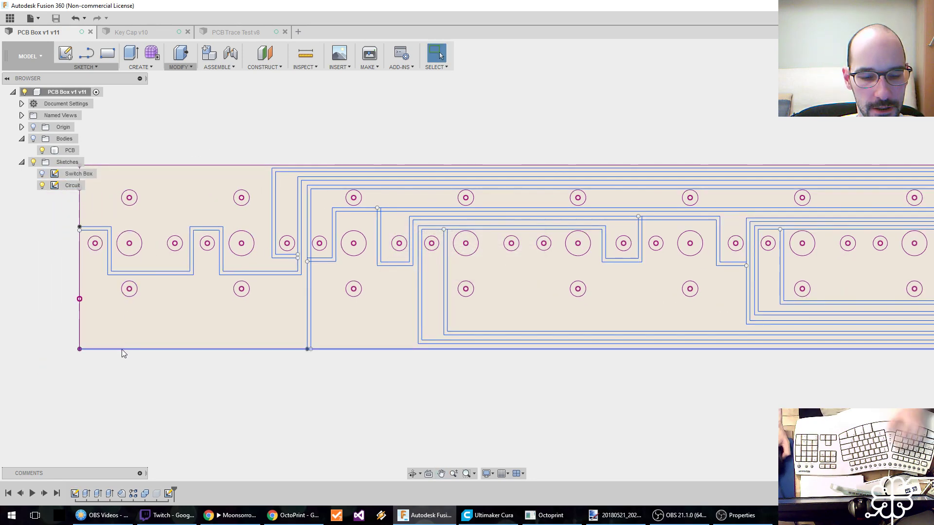
# Show the bodies and roll the design history back to just after the first extrusion.
pyautogui.click(33, 139)
pyautogui.moveTo(30, 402); pyautogui.dragTo(151, 292, button='middle')
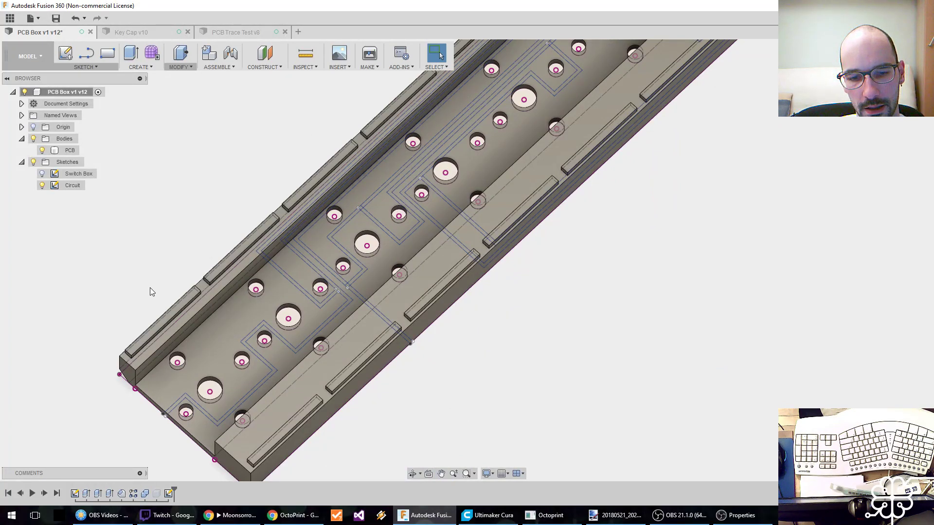
pyautogui.moveTo(124, 326); pyautogui.dragTo(197, 290, button='middle')
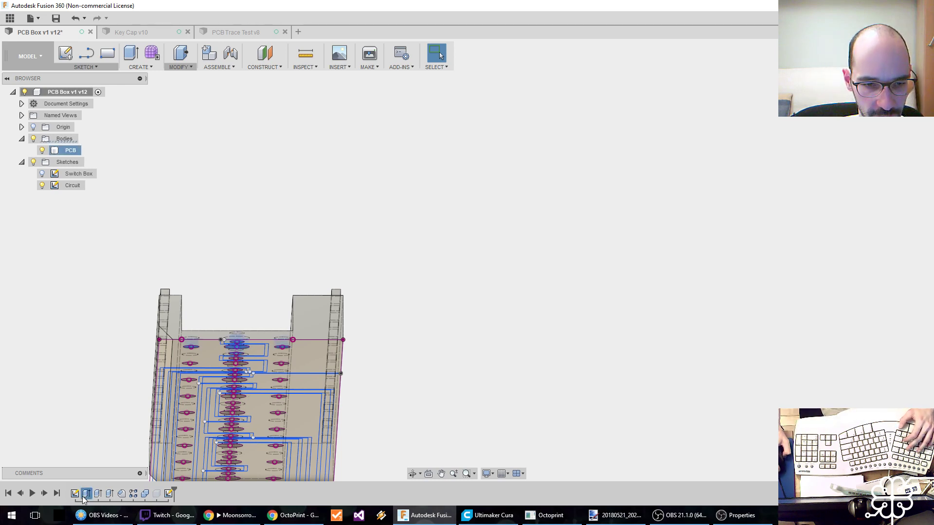
pyautogui.keyDown('shift'); pyautogui.moveTo(109, 393); pyautogui.dragTo(162, 340, button='middle'); pyautogui.keyUp('shift')
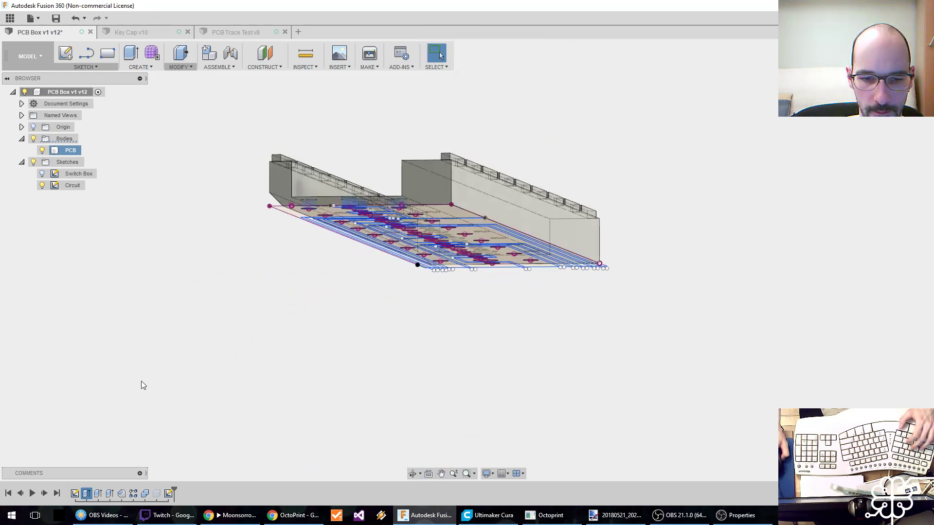
pyautogui.moveTo(175, 488); pyautogui.dragTo(92, 489)
pyautogui.scroll(3, 243, 336)
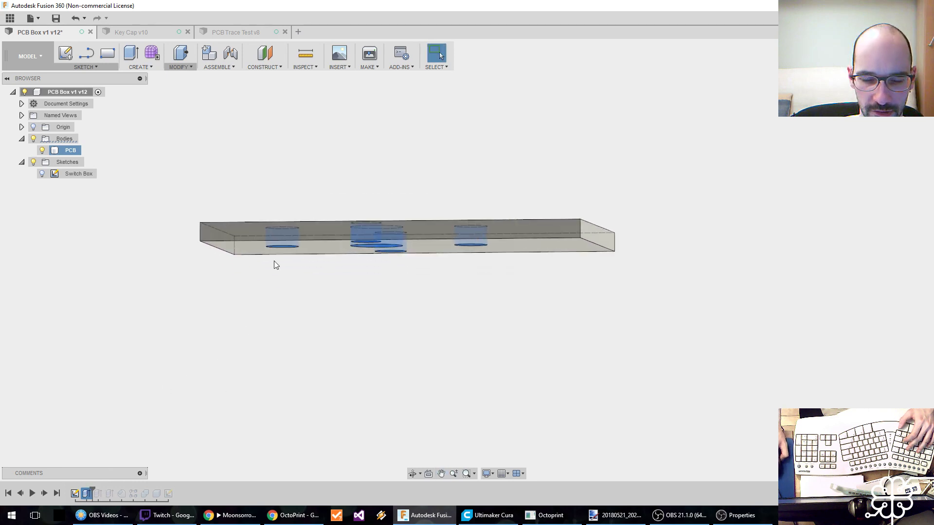
# Edit the first extrusion and change its direction to Two Sides.
pyautogui.rightClick(85, 494)
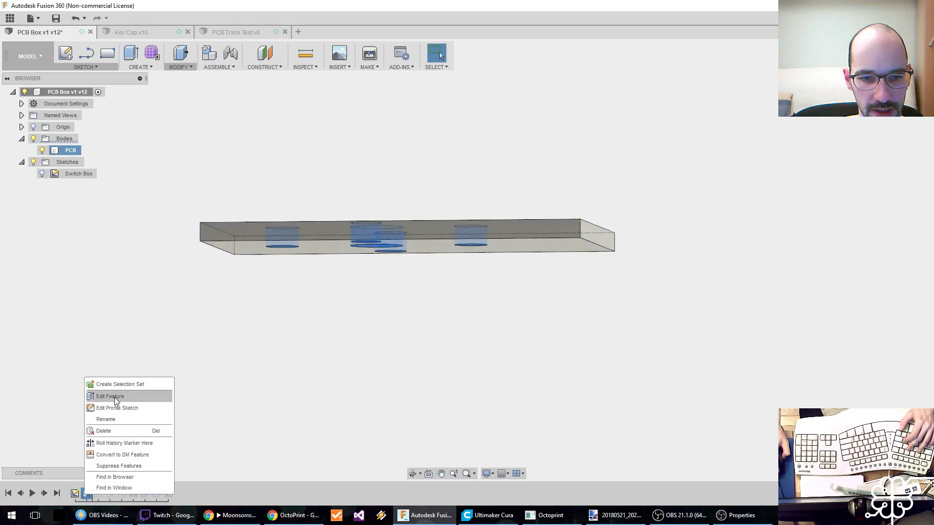
pyautogui.click(116, 396)
pyautogui.click(894, 180)
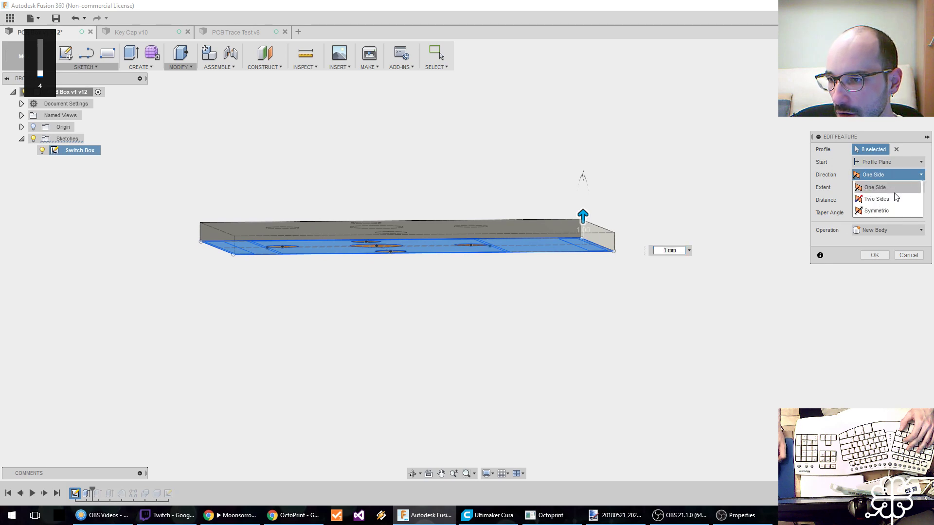
pyautogui.click(894, 195)
# Set the extrusion's Side 2 distance to 0.40 mm, keep the New Body operation and apply the edit.
pyautogui.click(883, 262)
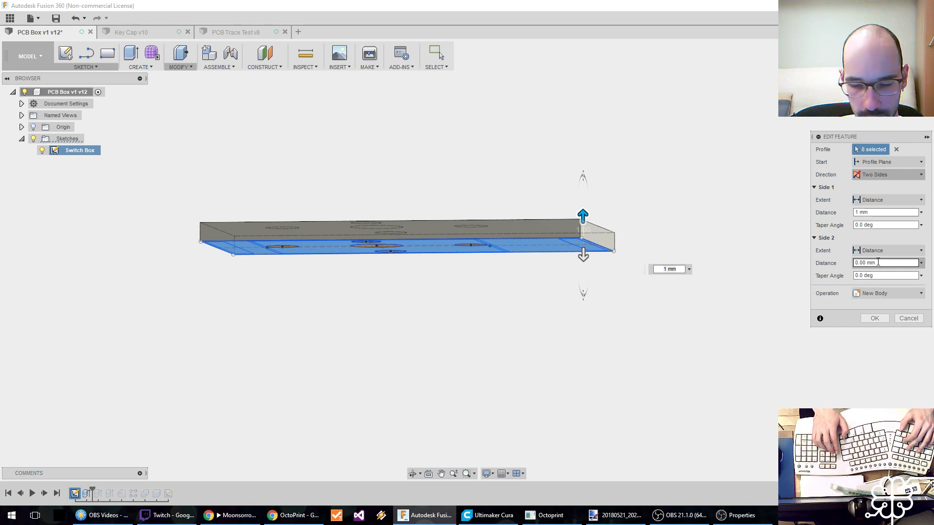
pyautogui.press('Left')
pyautogui.press('Left')
pyautogui.press('Left')
pyautogui.press('Left')
pyautogui.press('Left')
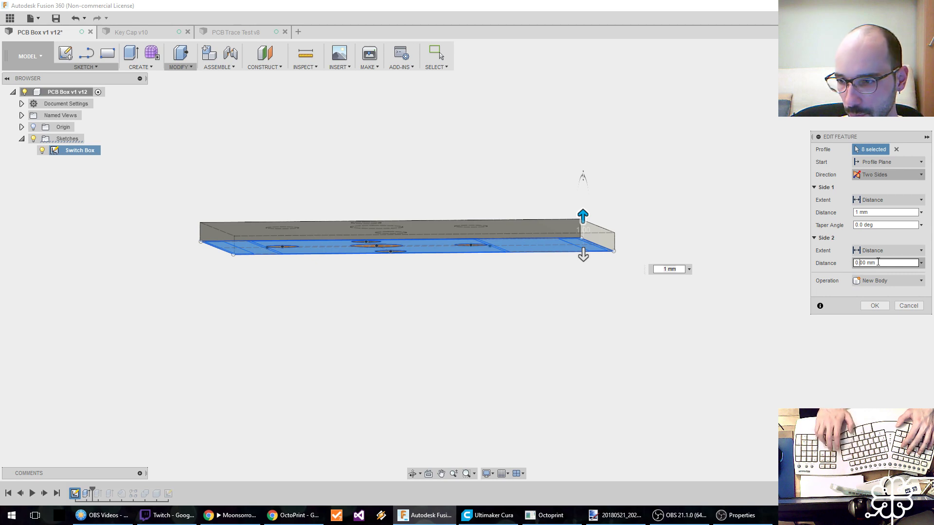
pyautogui.press('Delete')
pyautogui.write('4')
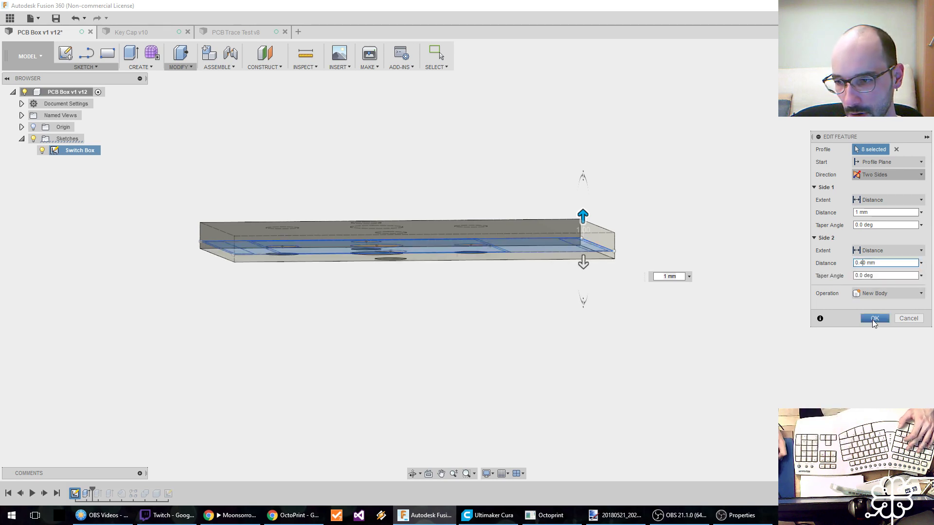
pyautogui.click(875, 293)
pyautogui.click(876, 306)
pyautogui.click(874, 318)
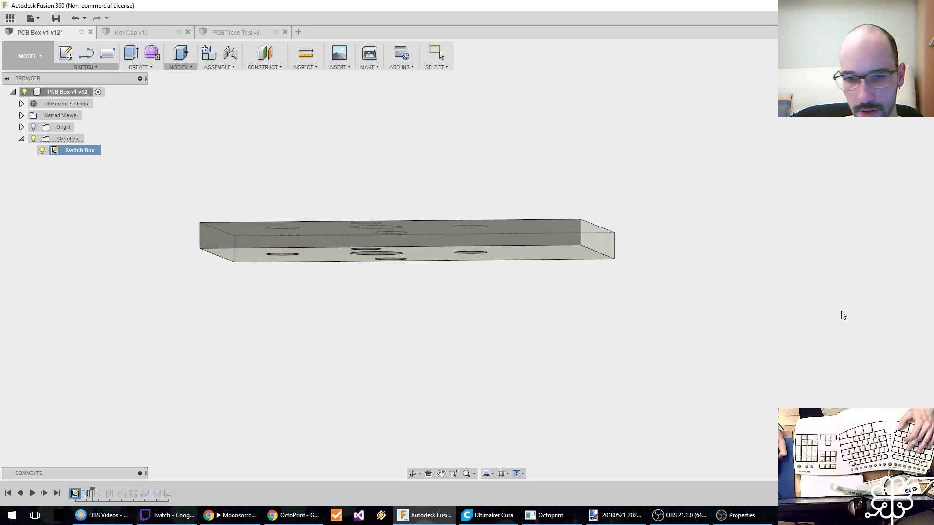
# Roll the design history forward to the end and expand the error details of the failed Combine2 feature.
pyautogui.moveTo(93, 488); pyautogui.dragTo(164, 483)
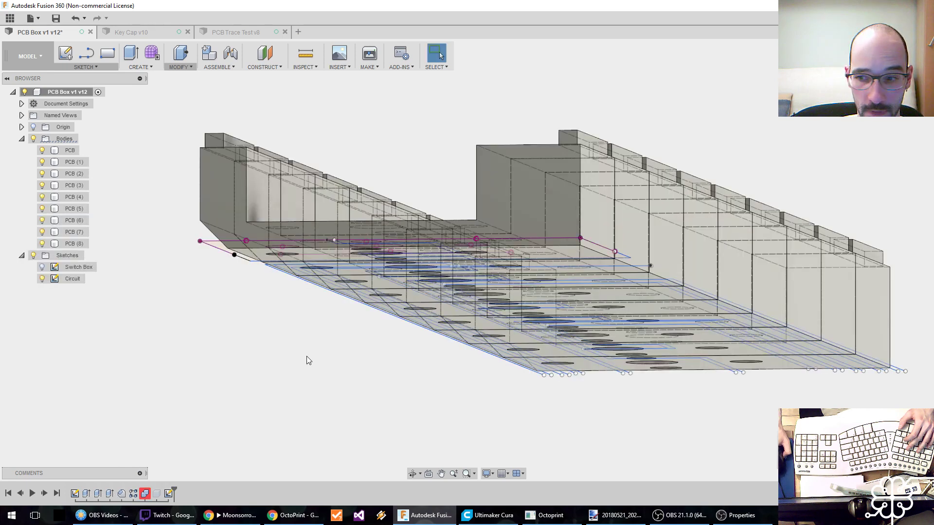
pyautogui.moveTo(378, 388); pyautogui.dragTo(356, 397, button='middle')
pyautogui.click(149, 492)
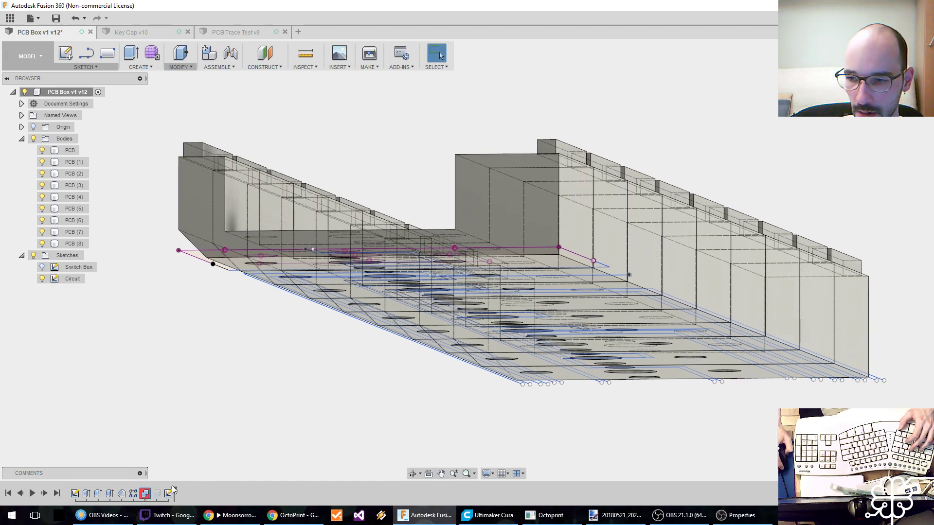
pyautogui.click(923, 473)
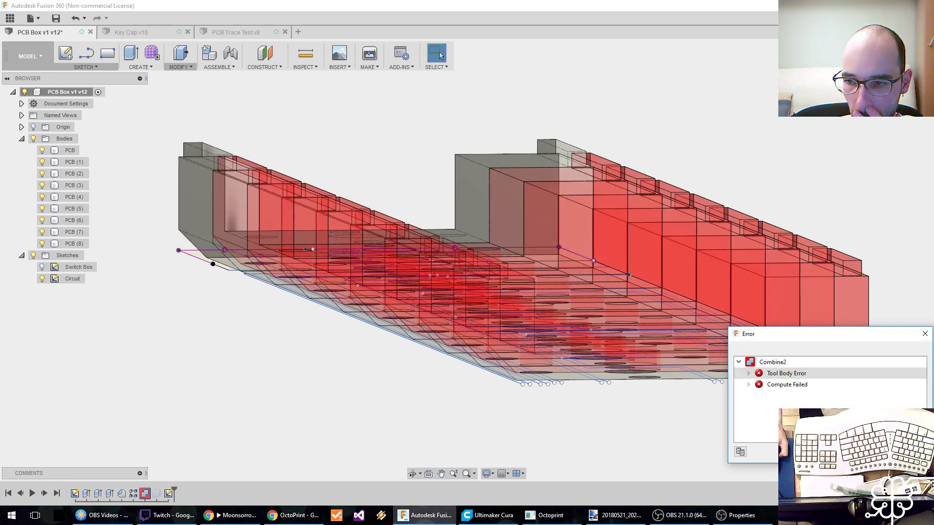
pyautogui.click(744, 386)
pyautogui.click(748, 375)
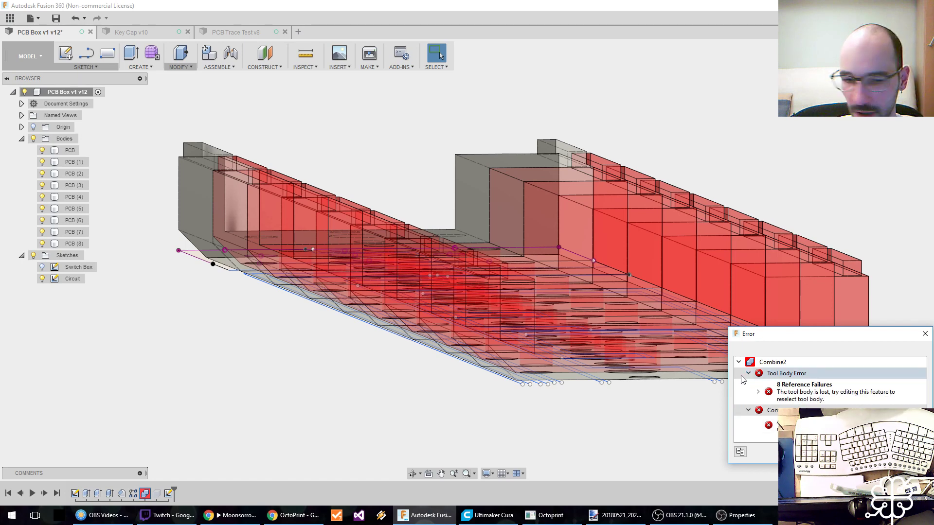
# Edit Combine2, reselecting the bodies PCB (1) through PCB (8) as tool bodies to join to the PCB body.
pyautogui.rightClick(145, 493)
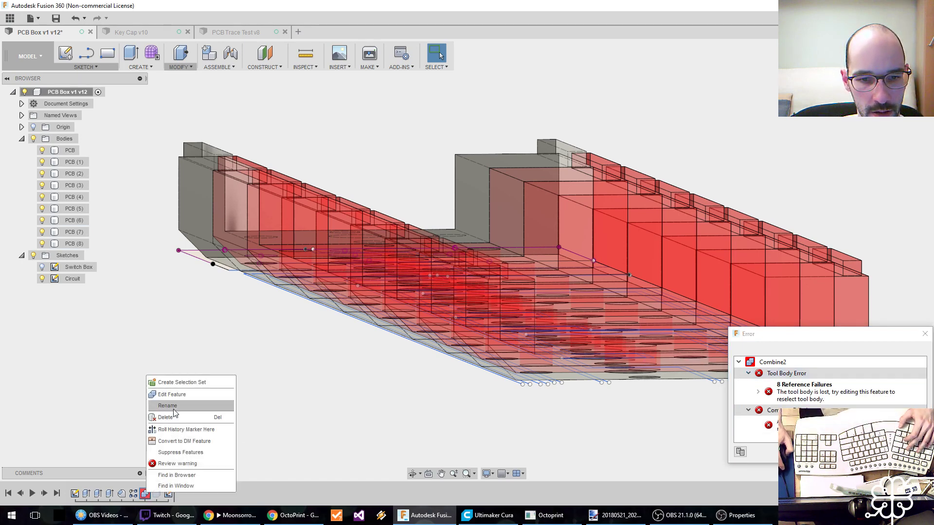
pyautogui.click(178, 396)
pyautogui.moveTo(359, 350); pyautogui.dragTo(396, 308, button='middle')
pyautogui.scroll(-4, 604, 313)
pyautogui.moveTo(658, 310); pyautogui.dragTo(285, 365, button='middle')
pyautogui.click(185, 373)
pyautogui.click(219, 365)
pyautogui.click(257, 353)
pyautogui.click(284, 339)
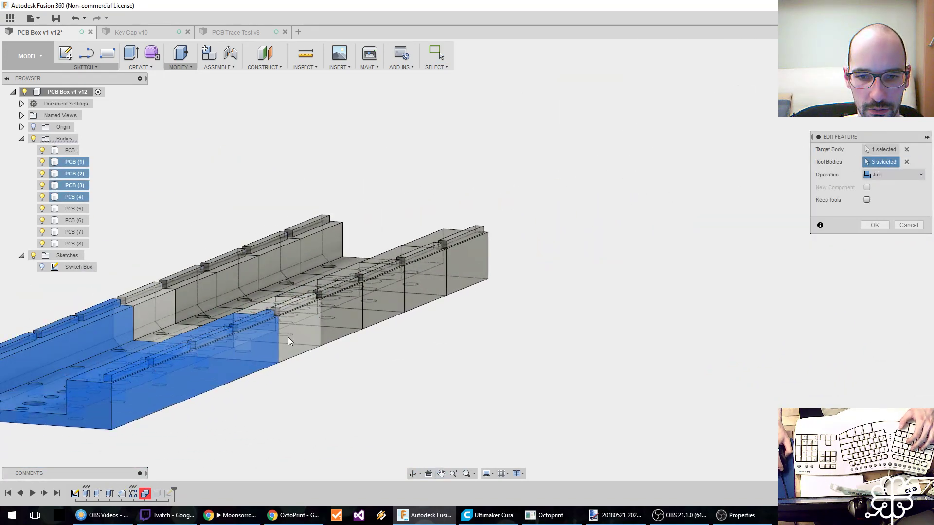
pyautogui.click(341, 319)
pyautogui.click(385, 302)
pyautogui.click(418, 288)
pyautogui.click(438, 281)
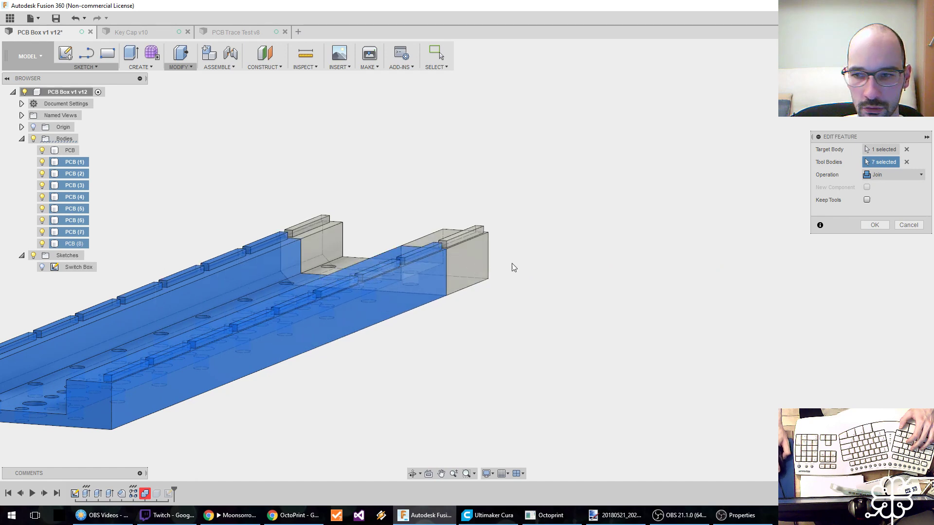
pyautogui.click(874, 225)
# Examine the underside of the joined PCB body and the position of the Circuit sketch relative to its bottom face.
pyautogui.moveTo(380, 381); pyautogui.dragTo(538, 346, button='middle')
pyautogui.moveTo(343, 390); pyautogui.dragTo(410, 374, button='middle')
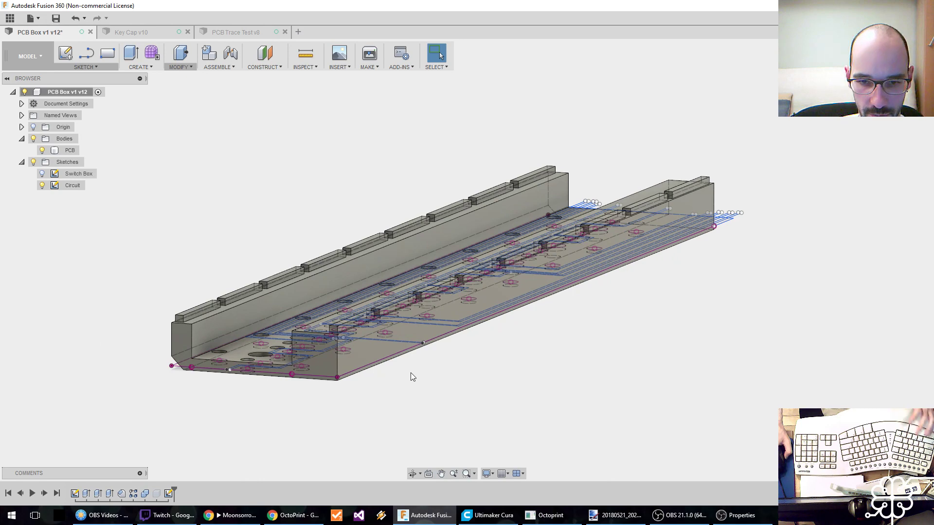
pyautogui.moveTo(337, 392)
pyautogui.keyDown('shift'); pyautogui.mouseDown(button='middle')
pyautogui.moveTo(334, 407)
pyautogui.moveTo(343, 388)
pyautogui.moveTo(336, 399)
pyautogui.mouseUp(button='middle'); pyautogui.keyUp('shift')
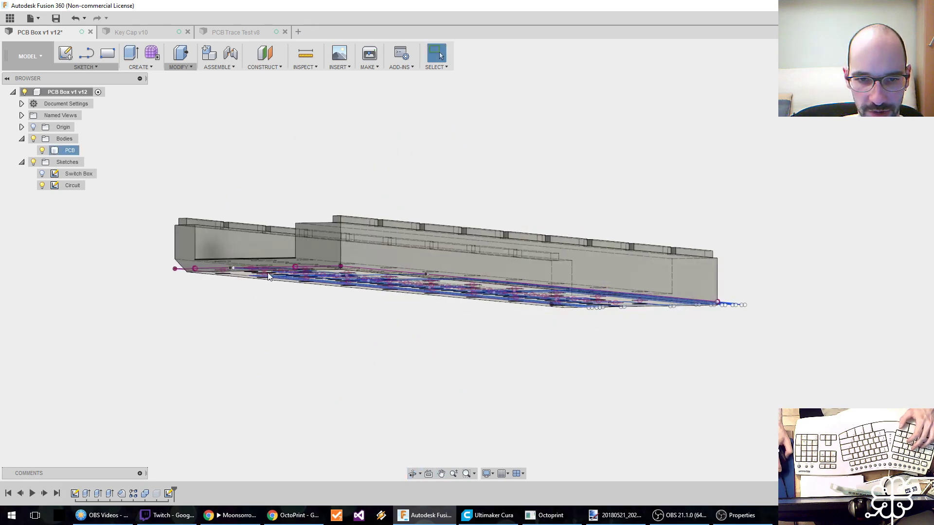
pyautogui.scroll(5, 249, 279)
pyautogui.keyDown('shift'); pyautogui.moveTo(173, 298); pyautogui.dragTo(203, 306, button='middle'); pyautogui.keyUp('shift')
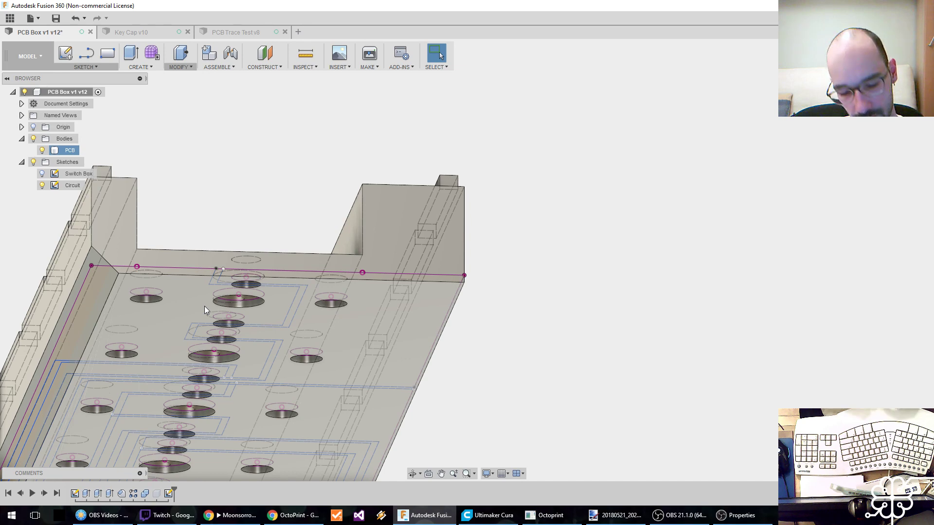
pyautogui.keyDown('shift'); pyautogui.moveTo(205, 303); pyautogui.dragTo(154, 314, button='middle'); pyautogui.keyUp('shift')
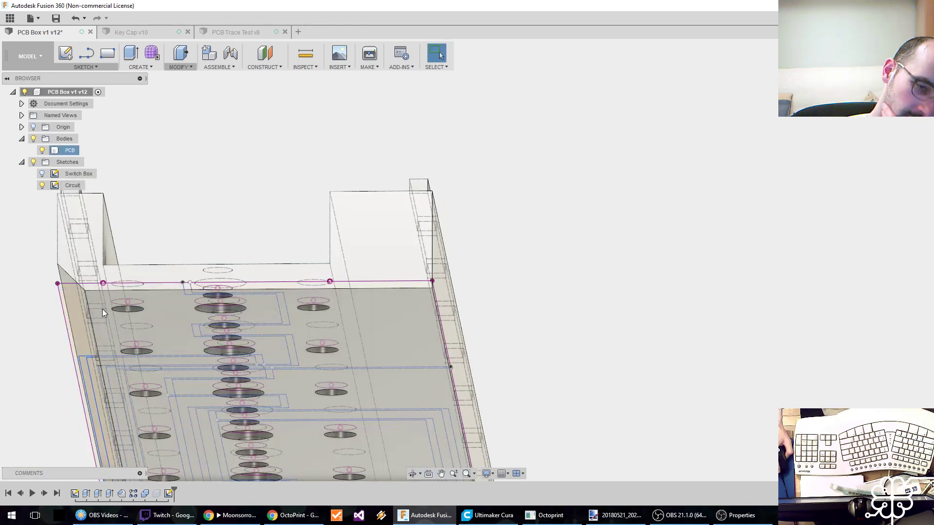
pyautogui.moveTo(159, 363); pyautogui.dragTo(246, 349, button='middle')
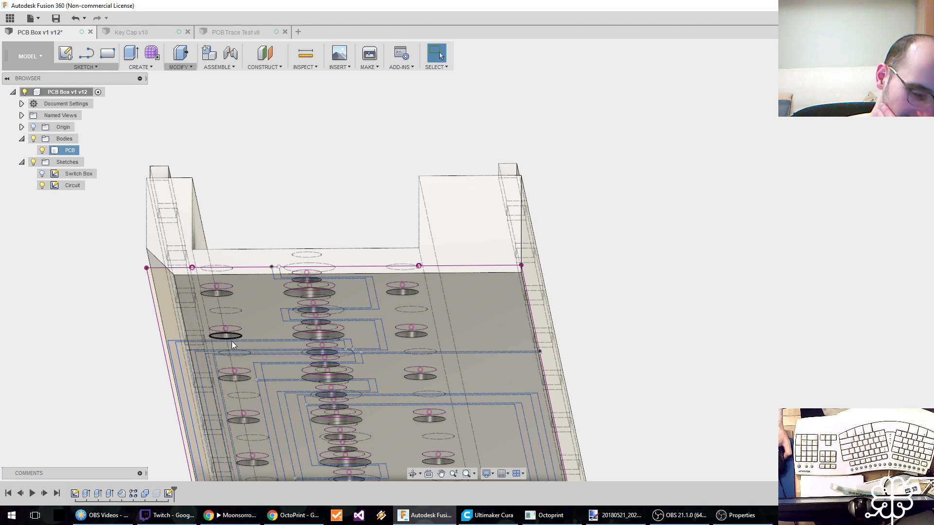
pyautogui.moveTo(259, 335); pyautogui.dragTo(298, 281, button='middle')
# Suppress the chamfer on the box's lower long edge and save a new version described as User Saved.
pyautogui.rightClick(121, 493)
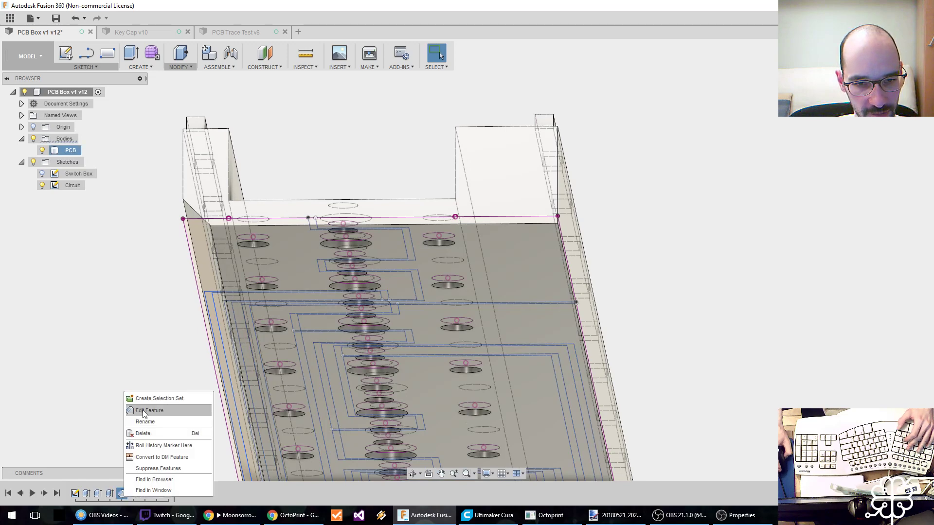
pyautogui.click(154, 470)
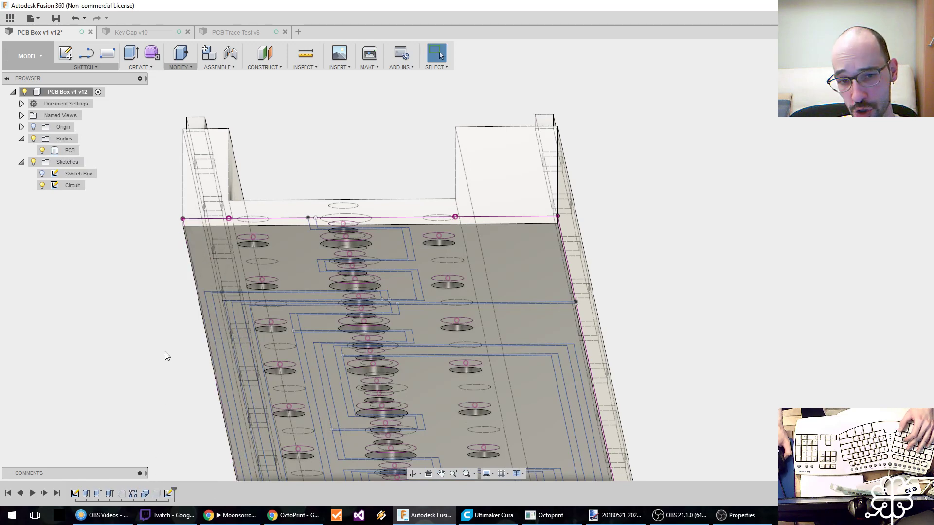
pyautogui.keyDown('shift'); pyautogui.moveTo(124, 391); pyautogui.dragTo(142, 360, button='middle'); pyautogui.keyUp('shift')
pyautogui.hotkey('ctrl', 's')
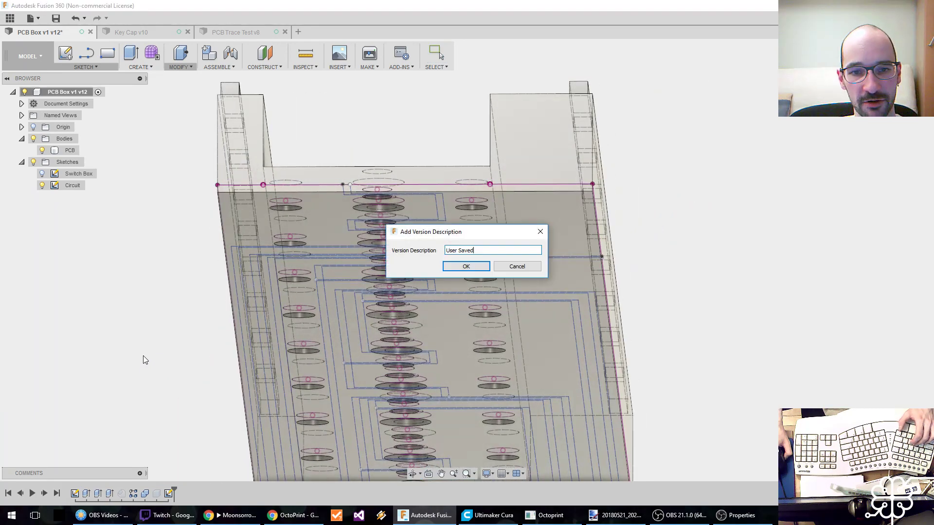
pyautogui.click(453, 268)
pyautogui.moveTo(171, 281); pyautogui.dragTo(139, 317, button='middle')
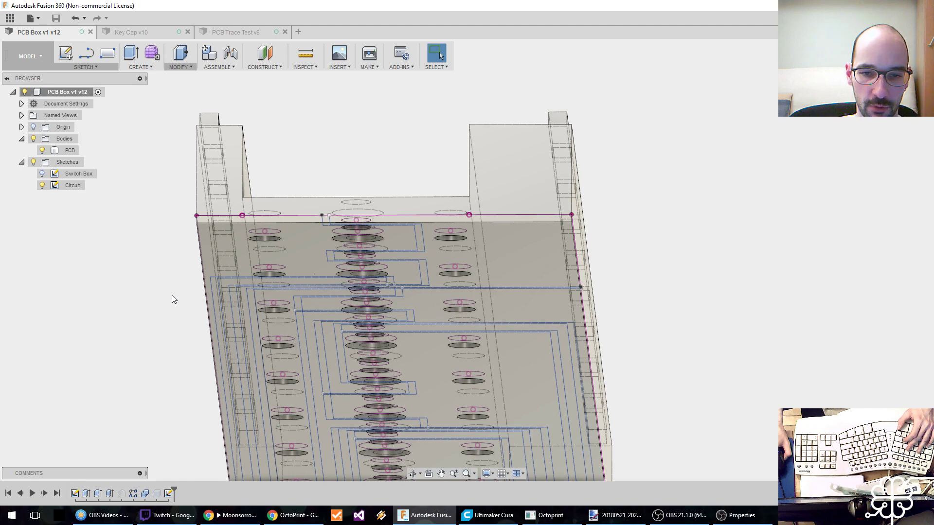
pyautogui.click(168, 494)
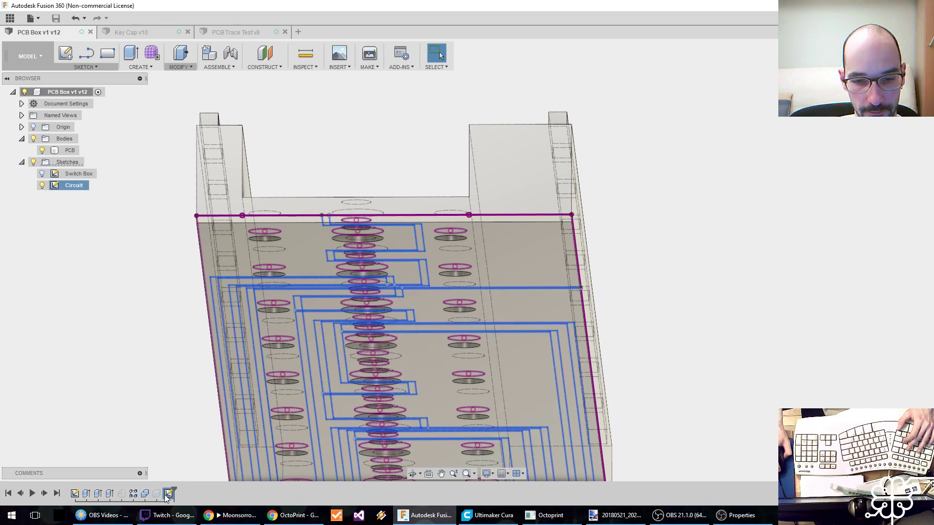
pyautogui.moveTo(155, 403); pyautogui.dragTo(137, 365, button='middle')
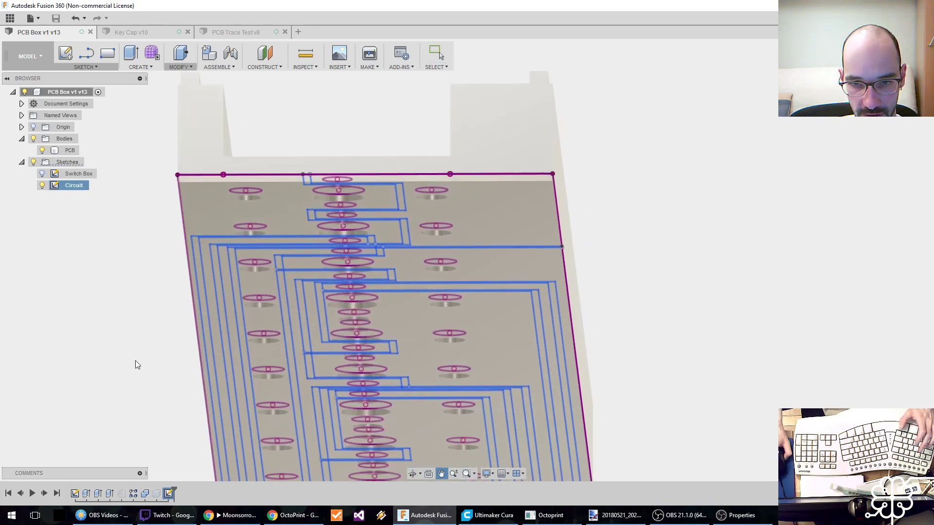
pyautogui.rightClick(168, 493)
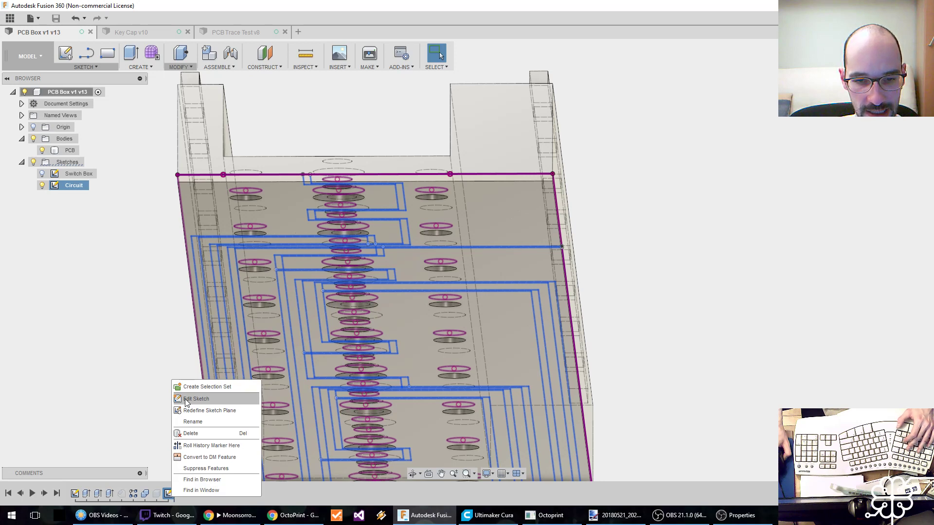
pyautogui.click(129, 395)
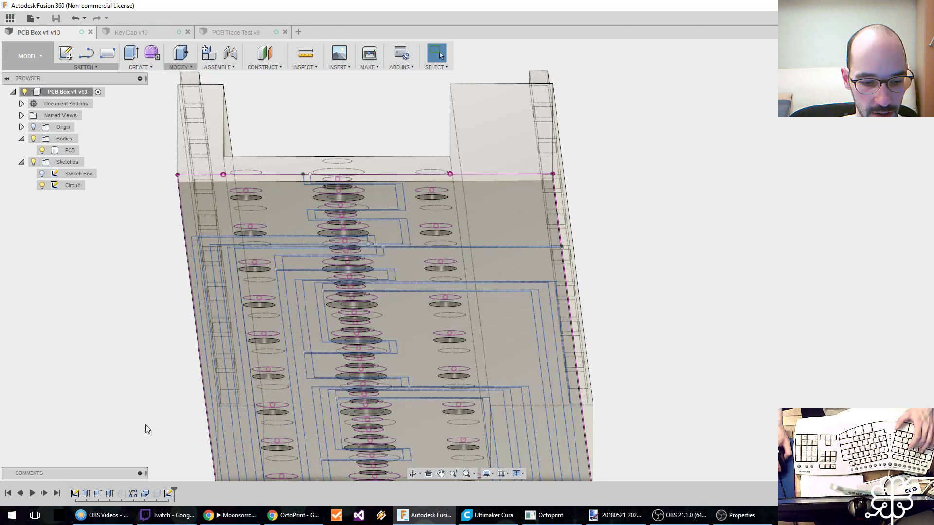
# Start an Extrude with the bodies hidden and select the first six narrow isolation-channel profiles of the Circuit sketch.
pyautogui.press('e')
pyautogui.click(345, 350)
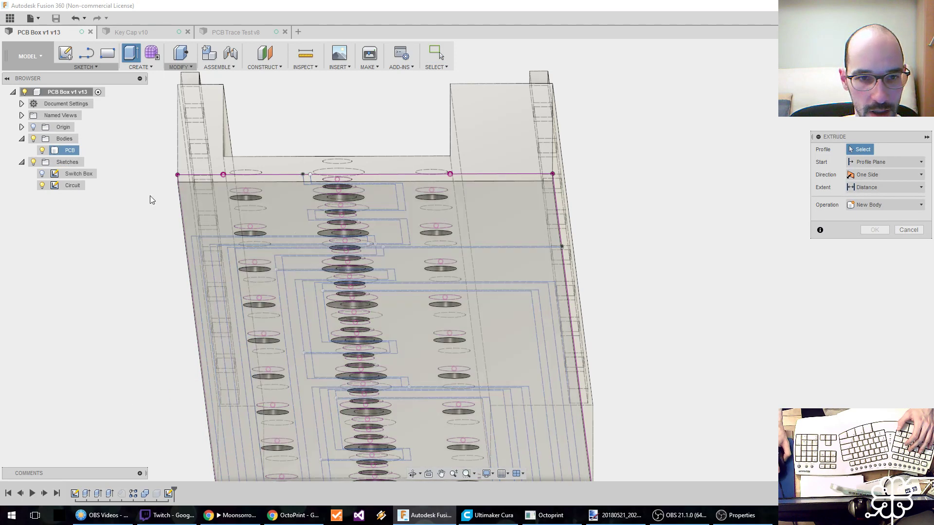
pyautogui.click(33, 139)
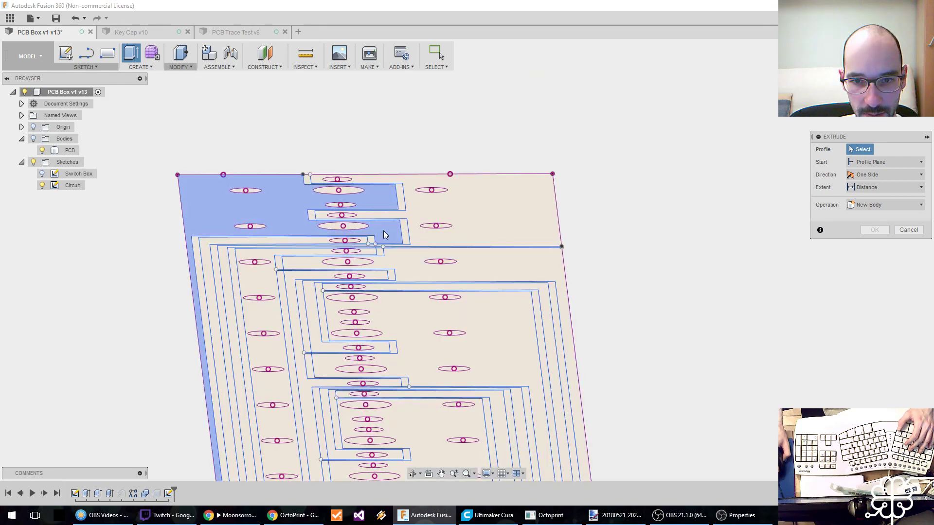
pyautogui.click(410, 315)
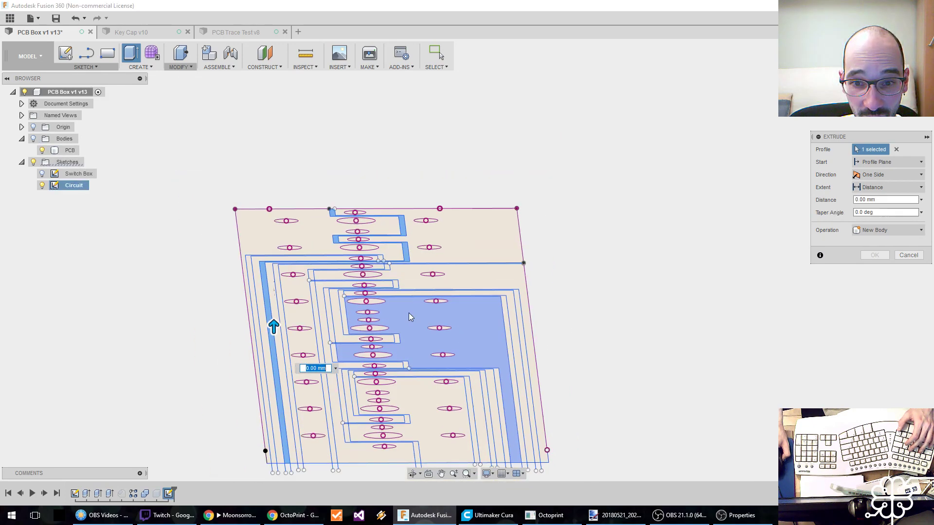
pyautogui.scroll(5, 410, 315)
pyautogui.click(330, 153)
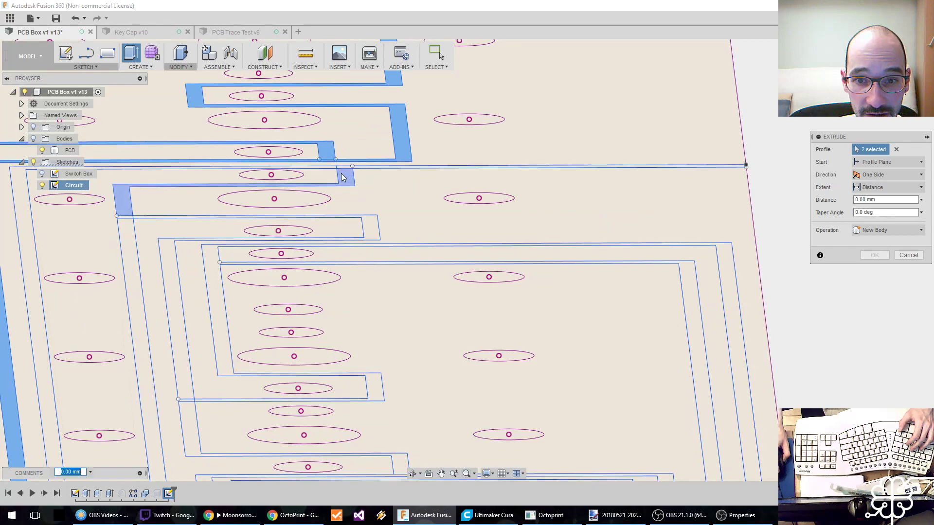
pyautogui.click(342, 173)
pyautogui.click(361, 167)
pyautogui.click(361, 167)
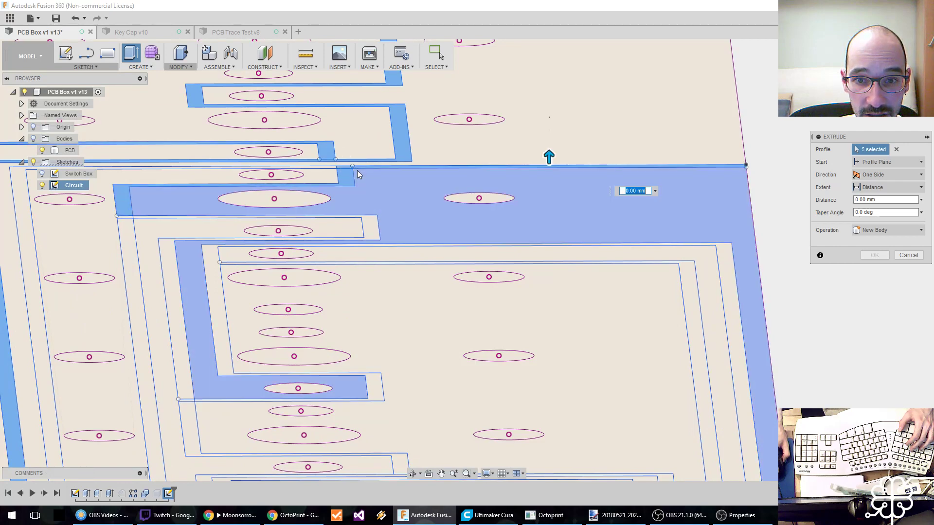
pyautogui.click(329, 168)
# Add the next three isolation-channel profiles around the following hole groups to the extrusion selection.
pyautogui.moveTo(263, 241); pyautogui.dragTo(367, 208, button='middle')
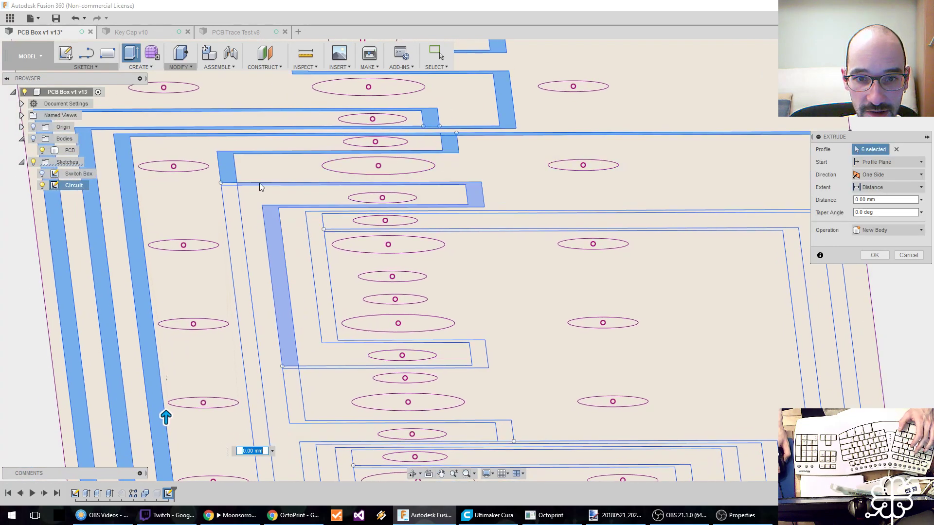
pyautogui.scroll(3, 257, 185)
pyautogui.moveTo(371, 343)
pyautogui.keyDown('shift'); pyautogui.mouseDown(button='middle')
pyautogui.moveTo(359, 324)
pyautogui.moveTo(328, 337)
pyautogui.moveTo(289, 307)
pyautogui.mouseUp(button='middle'); pyautogui.keyUp('shift')
pyautogui.moveTo(283, 214)
pyautogui.keyDown('shift'); pyautogui.mouseDown(button='middle')
pyautogui.moveTo(284, 342)
pyautogui.moveTo(258, 319)
pyautogui.mouseUp(button='middle'); pyautogui.keyUp('shift')
pyautogui.scroll(3, 258, 319)
pyautogui.scroll(-5, 271, 311)
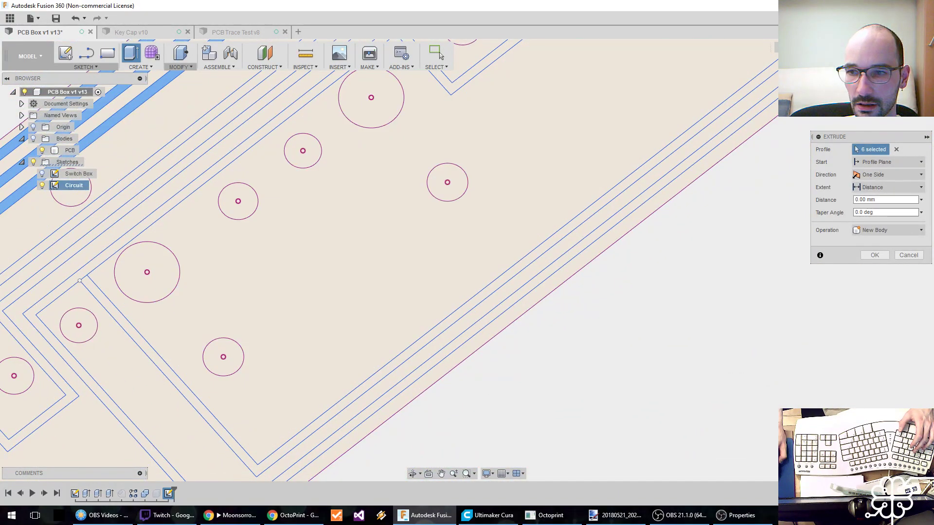
pyautogui.click(895, 76)
pyautogui.moveTo(487, 243); pyautogui.dragTo(687, 204, button='middle')
pyautogui.moveTo(248, 265); pyautogui.dragTo(671, 193, button='middle')
pyautogui.scroll(-3, 570, 235)
pyautogui.scroll(-3, 572, 235)
pyautogui.scroll(4, 507, 192)
pyautogui.click(428, 192)
pyautogui.click(430, 198)
pyautogui.click(442, 191)
pyautogui.moveTo(627, 222); pyautogui.dragTo(339, 224, button='middle')
pyautogui.scroll(-1, 331, 223)
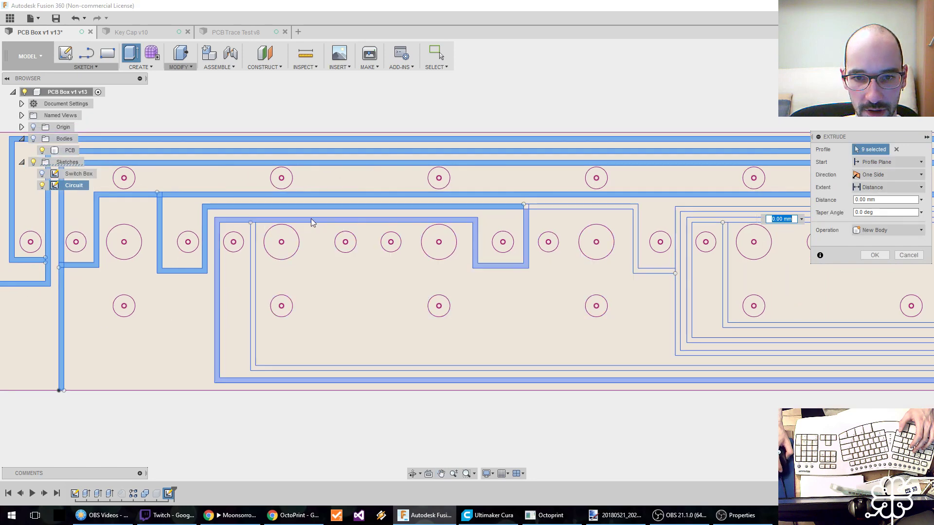
# Add the remaining nine isolation-channel profiles through to the open end of the Circuit sketch, making 18 selected profiles.
pyautogui.click(181, 245)
pyautogui.click(643, 246)
pyautogui.moveTo(592, 218); pyautogui.dragTo(334, 235, button='middle')
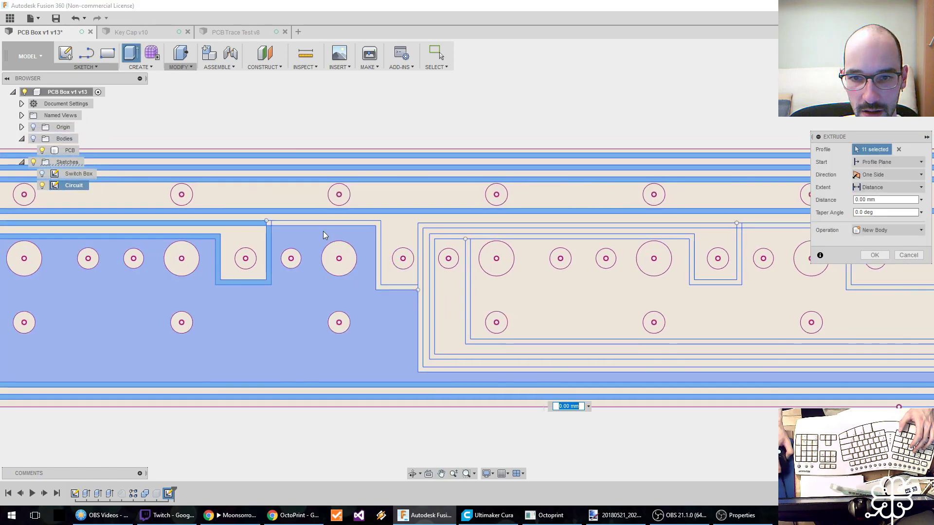
pyautogui.click(273, 223)
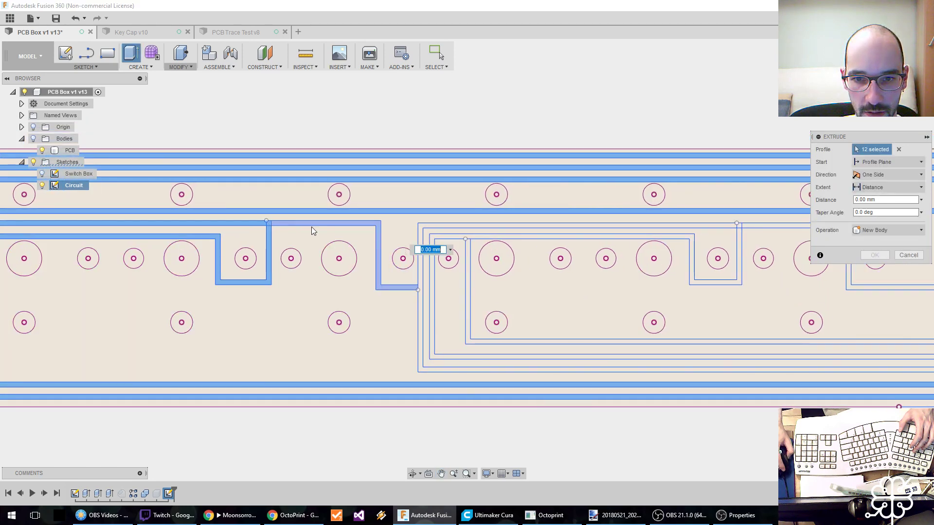
pyautogui.click(423, 265)
pyautogui.click(431, 267)
pyautogui.click(467, 275)
pyautogui.click(697, 281)
pyautogui.moveTo(697, 282); pyautogui.dragTo(331, 287, button='middle')
pyautogui.click(373, 232)
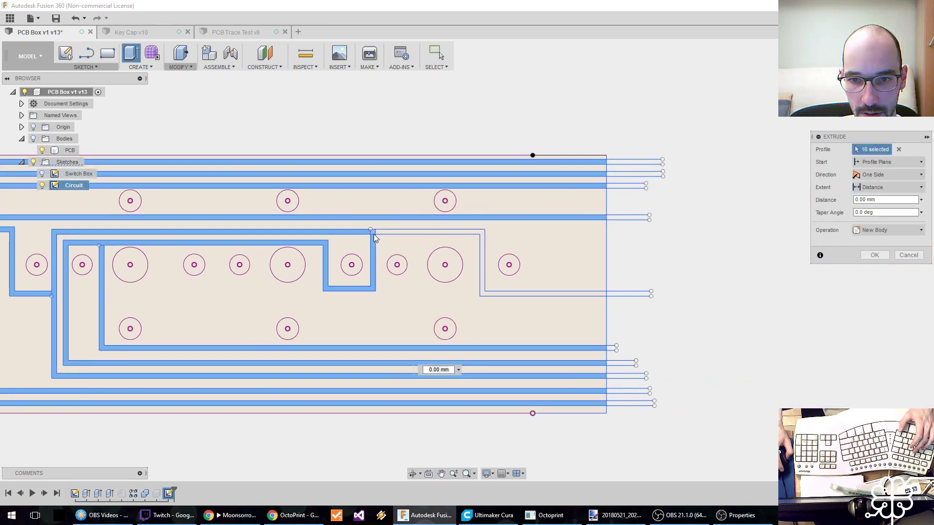
pyautogui.click(496, 305)
pyautogui.scroll(-3, 472, 312)
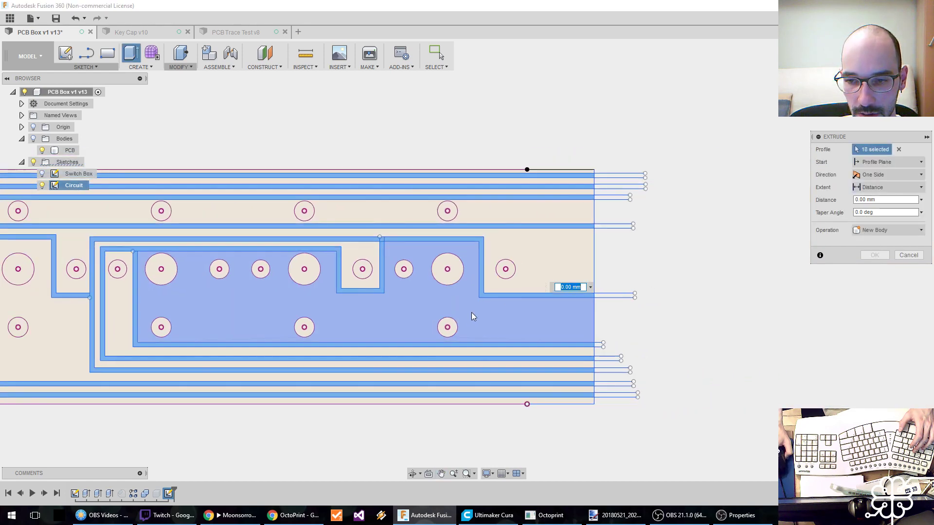
# Show the bodies again and extrude the 18 selected channel profiles as a cut into the PCB body's underside.
pyautogui.moveTo(306, 271); pyautogui.dragTo(593, 267, button='middle')
pyautogui.moveTo(424, 275)
pyautogui.mouseDown(button='middle')
pyautogui.moveTo(593, 260)
pyautogui.moveTo(502, 291)
pyautogui.mouseUp(button='middle')
pyautogui.scroll(-1, 517, 274)
pyautogui.scroll(-2, 517, 274)
pyautogui.scroll(1, 517, 271)
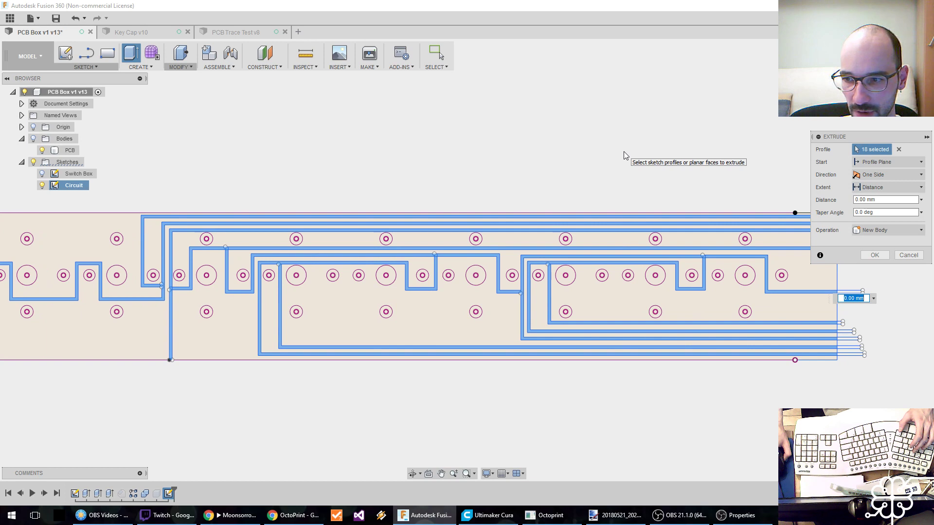
pyautogui.moveTo(626, 156); pyautogui.dragTo(436, 185, button='middle')
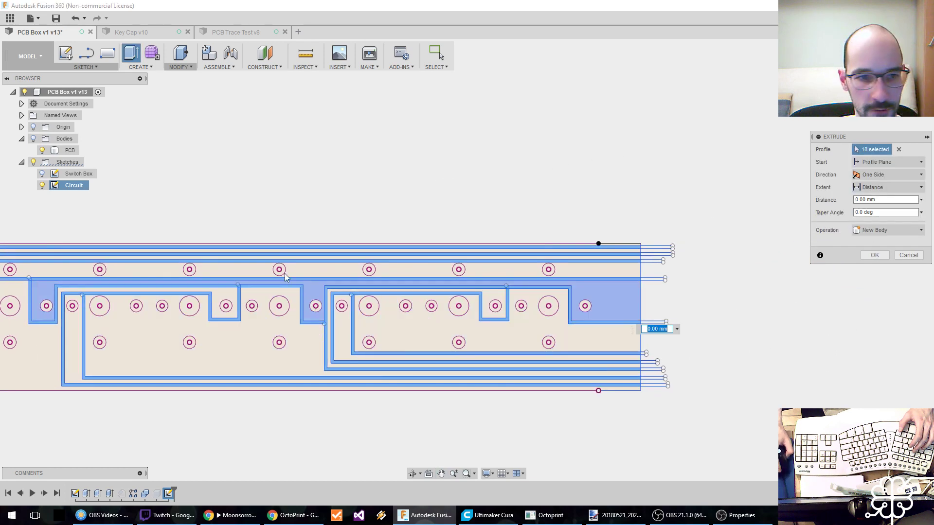
pyautogui.click(34, 139)
pyautogui.moveTo(198, 363); pyautogui.dragTo(358, 281, button='middle')
pyautogui.keyDown('shift'); pyautogui.moveTo(144, 356); pyautogui.dragTo(262, 268, button='middle'); pyautogui.keyUp('shift')
pyautogui.keyDown('shift'); pyautogui.moveTo(222, 322); pyautogui.dragTo(259, 288, button='middle'); pyautogui.keyUp('shift')
pyautogui.moveTo(516, 185); pyautogui.dragTo(519, 265)
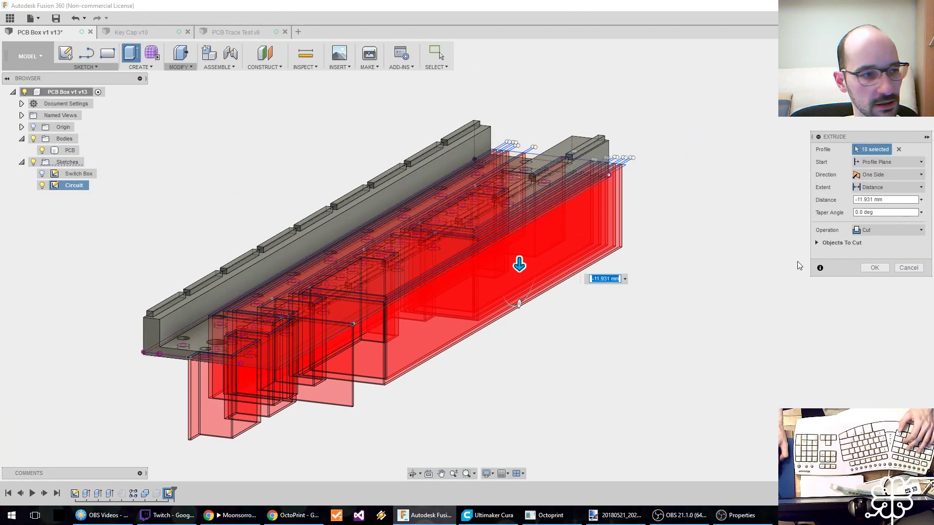
pyautogui.moveTo(553, 378); pyautogui.dragTo(548, 352, button='middle')
pyautogui.click(874, 267)
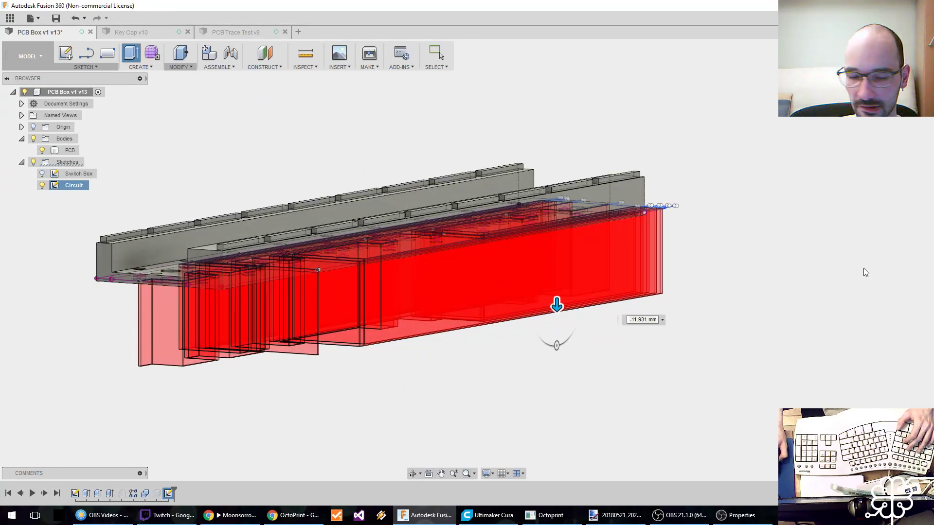
# Examine the isolation grooves cut into the PCB underside, including their depth at the open end face.
pyautogui.keyDown('shift'); pyautogui.moveTo(288, 336); pyautogui.dragTo(535, 292, button='middle'); pyautogui.keyUp('shift')
pyautogui.scroll(3, 625, 234)
pyautogui.moveTo(573, 252)
pyautogui.keyDown('shift'); pyautogui.mouseDown(button='middle')
pyautogui.moveTo(582, 242)
pyautogui.moveTo(532, 254)
pyautogui.moveTo(709, 287)
pyautogui.mouseUp(button='middle'); pyautogui.keyUp('shift')
pyautogui.moveTo(392, 313); pyautogui.dragTo(592, 292, button='middle')
pyautogui.moveTo(301, 282); pyautogui.dragTo(433, 271, button='middle')
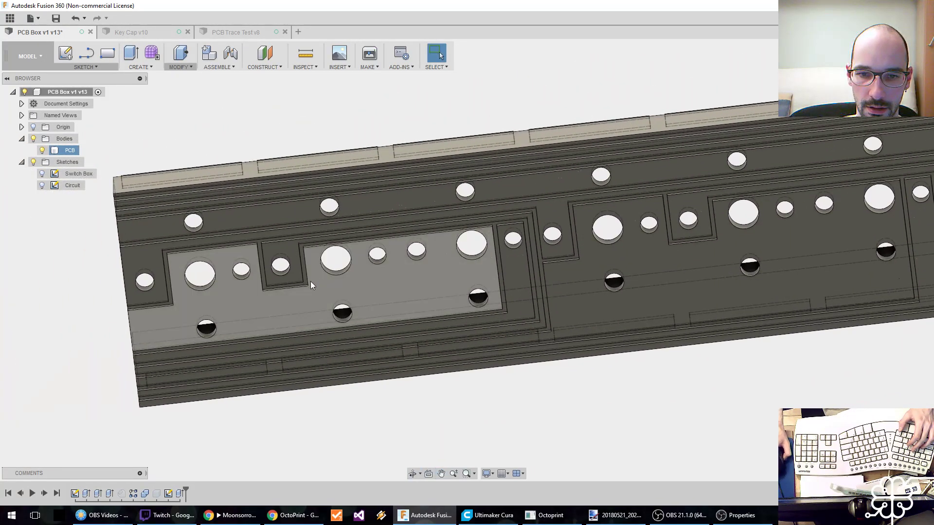
pyautogui.keyDown('shift'); pyautogui.moveTo(311, 293); pyautogui.dragTo(375, 241, button='middle'); pyautogui.keyUp('shift')
pyautogui.scroll(4, 325, 297)
pyautogui.moveTo(352, 340)
pyautogui.keyDown('shift'); pyautogui.mouseDown(button='middle')
pyautogui.moveTo(351, 325)
pyautogui.moveTo(345, 337)
pyautogui.mouseUp(button='middle'); pyautogui.keyUp('shift')
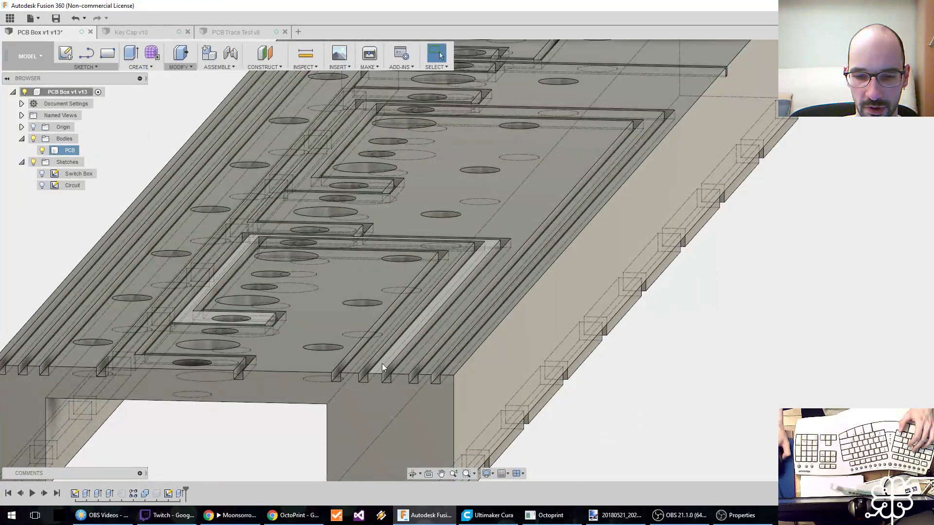
pyautogui.moveTo(334, 288)
pyautogui.mouseDown(button='middle')
pyautogui.moveTo(370, 283)
pyautogui.moveTo(343, 314)
pyautogui.moveTo(329, 299)
pyautogui.moveTo(343, 292)
pyautogui.mouseUp(button='middle')
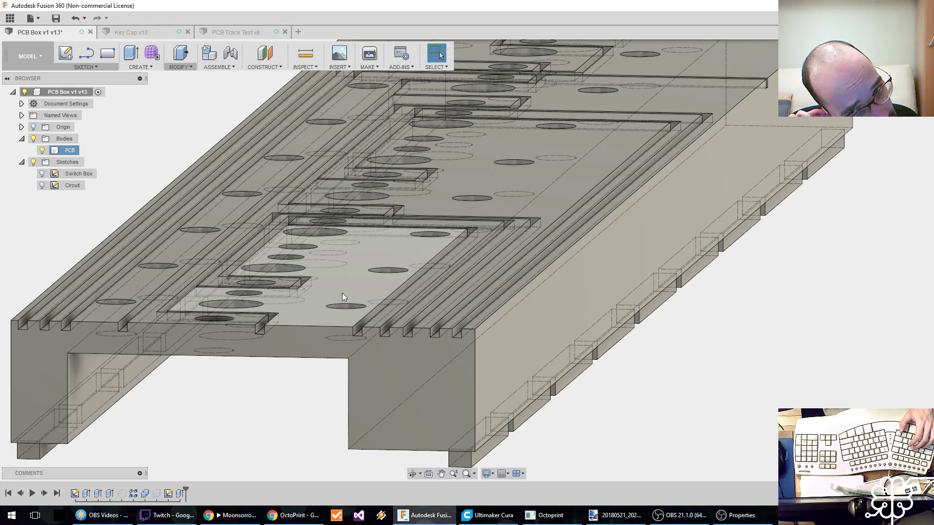
# Unsuppress the chamfer on the box's long edge to check it against the outer grooves, and suppress it again.
pyautogui.rightClick(157, 492)
pyautogui.click(296, 423)
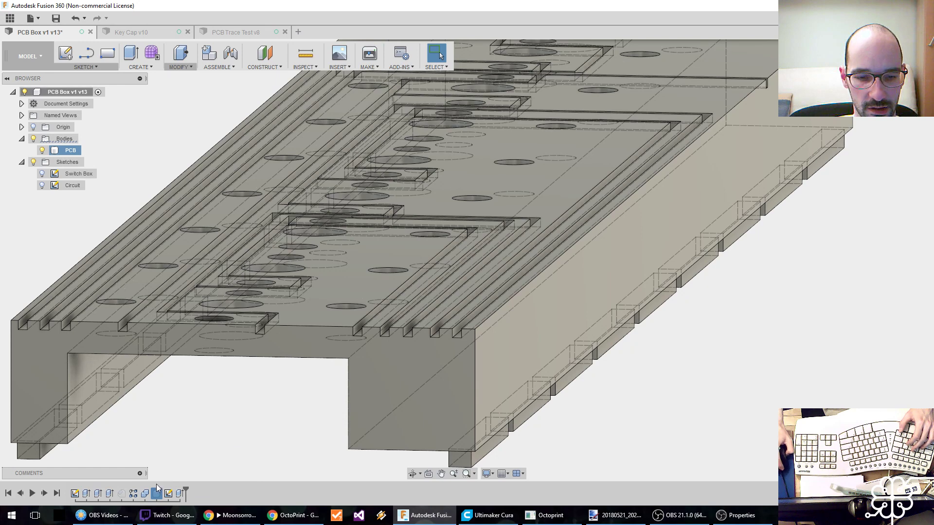
pyautogui.moveTo(165, 480); pyautogui.dragTo(212, 419, button='middle')
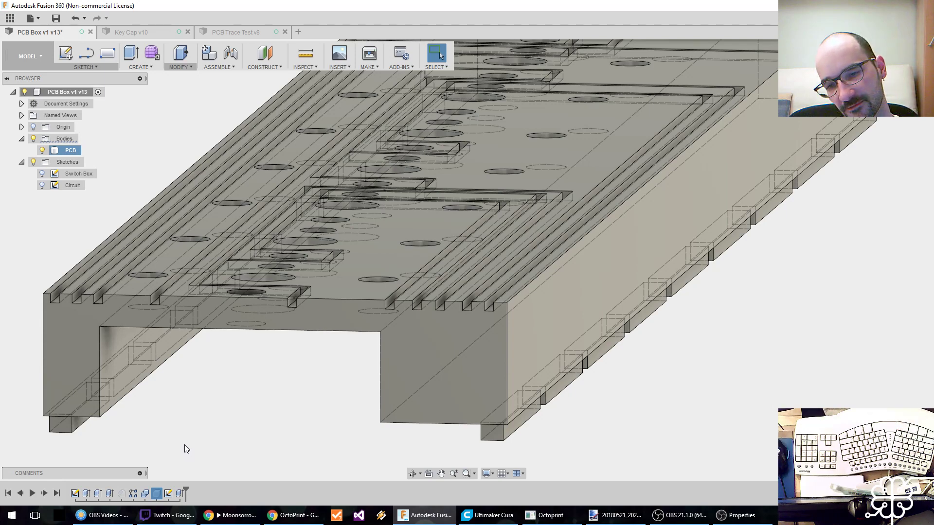
pyautogui.rightClick(121, 493)
pyautogui.click(147, 464)
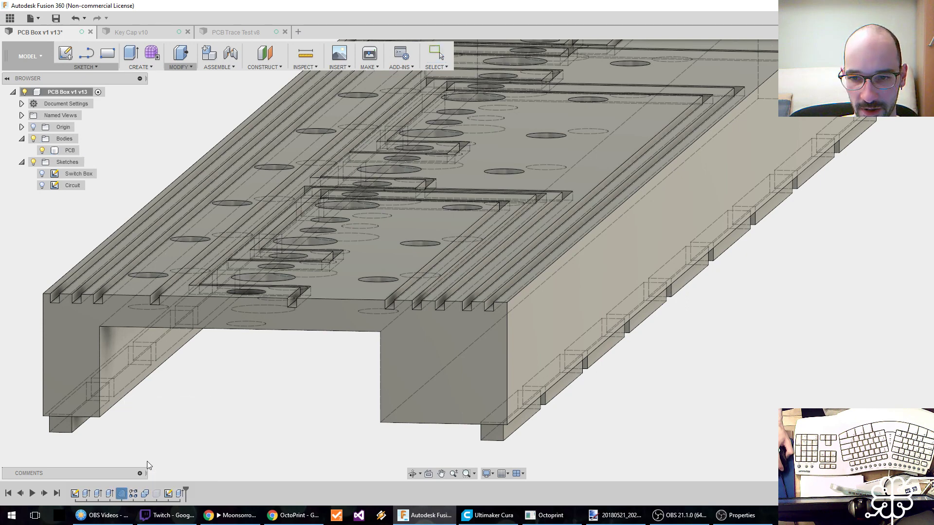
pyautogui.moveTo(136, 427); pyautogui.dragTo(255, 410, button='middle')
pyautogui.rightClick(125, 494)
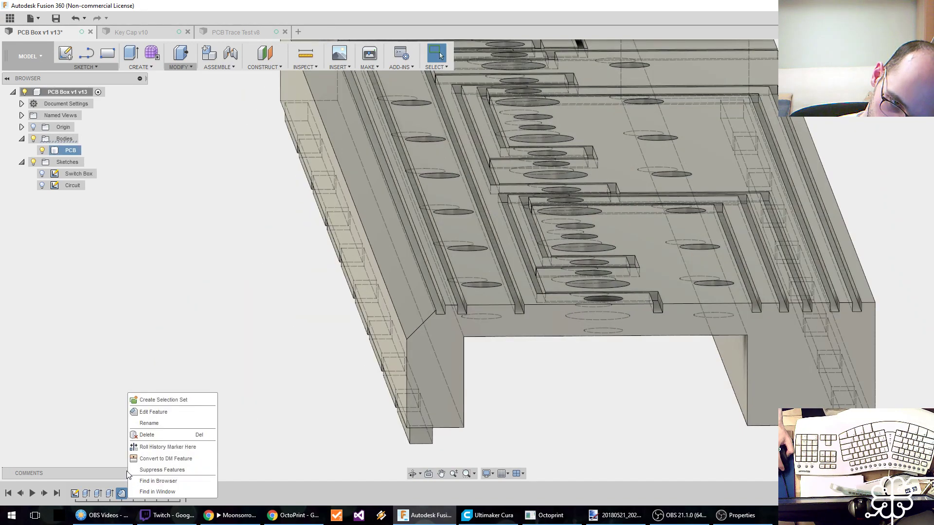
pyautogui.click(145, 468)
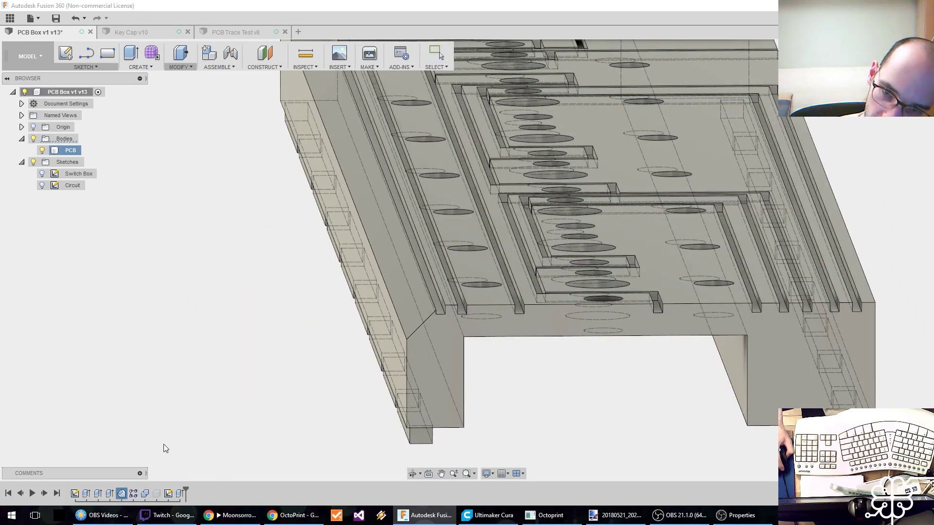
# Review the full groove layout across the PCB underside with the long-edge chamfer suppressed.
pyautogui.moveTo(517, 360); pyautogui.dragTo(501, 370, button='middle')
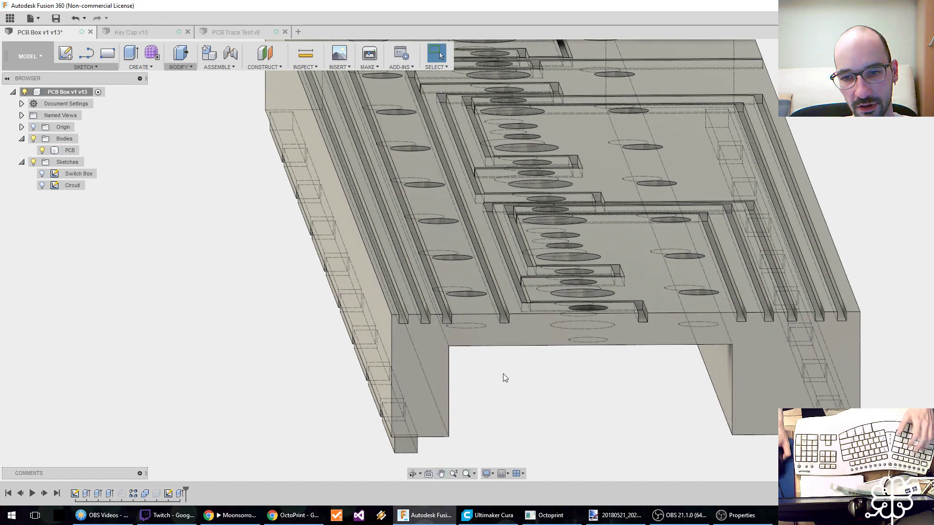
pyautogui.scroll(-3, 498, 365)
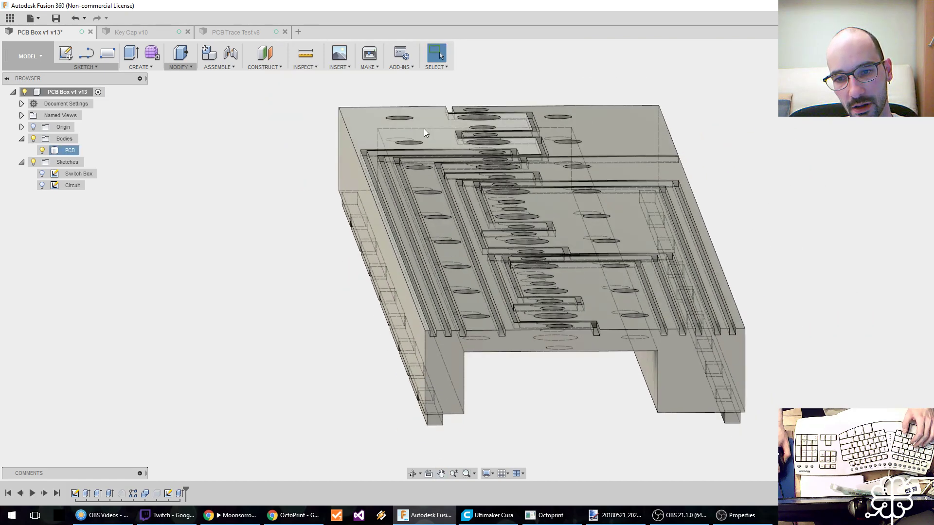
pyautogui.moveTo(424, 128); pyautogui.dragTo(404, 129, button='middle')
pyautogui.keyDown('shift'); pyautogui.moveTo(482, 289); pyautogui.dragTo(480, 290, button='middle'); pyautogui.keyUp('shift')
pyautogui.scroll(2, 400, 270)
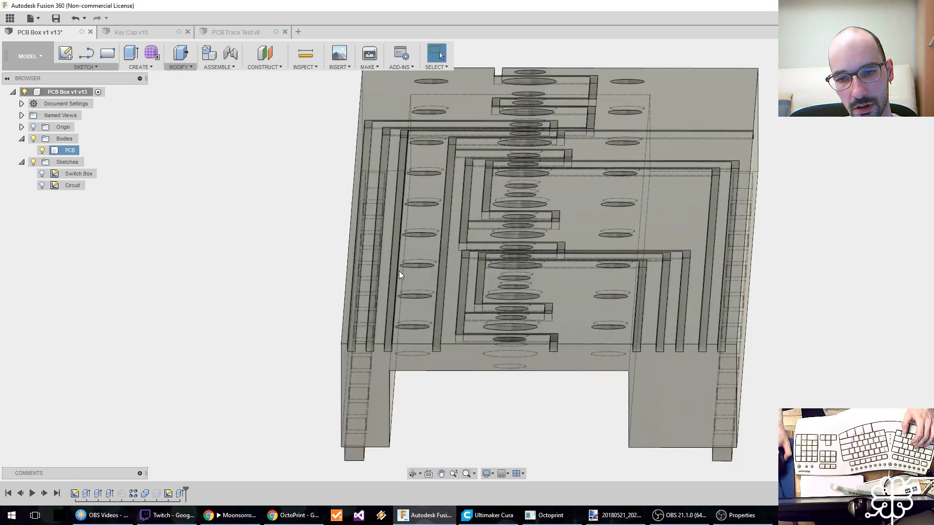
pyautogui.keyDown('shift'); pyautogui.moveTo(410, 320); pyautogui.dragTo(406, 320, button='middle'); pyautogui.keyUp('shift')
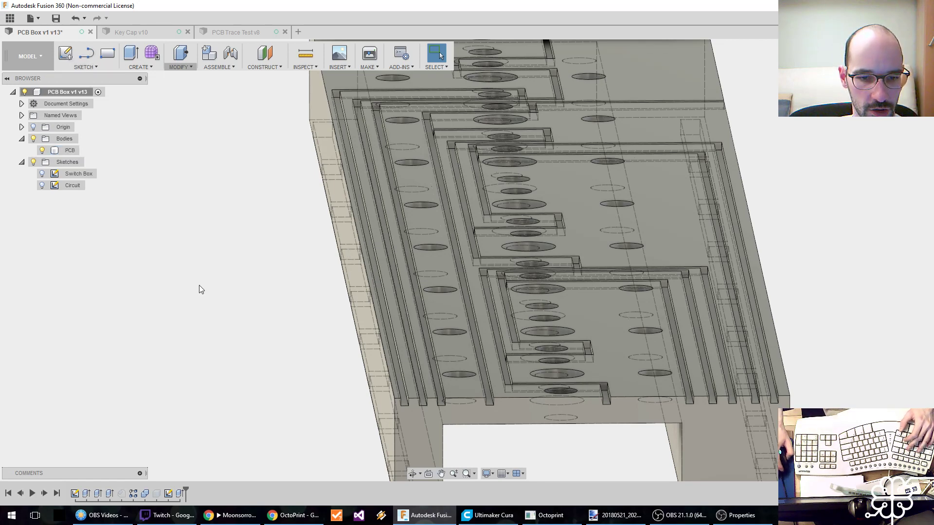
pyautogui.press('e')
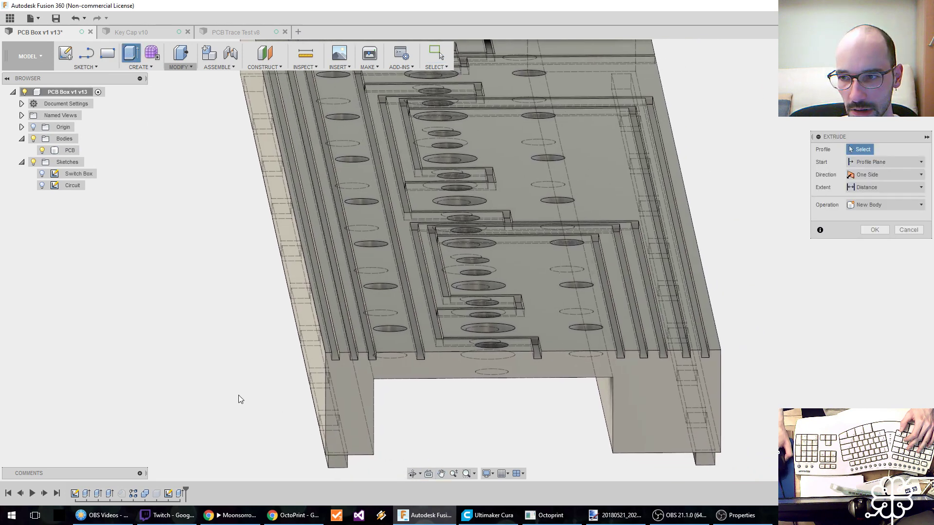
pyautogui.press('Escape')
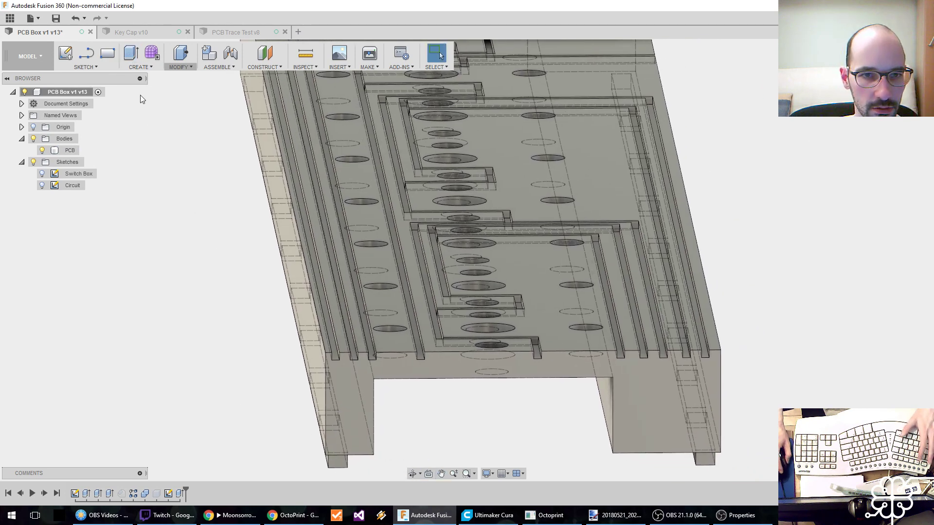
# Start a box on the horizontal origin plane with a base about 125.7 by 32.7 mm surrounding the PCB body.
pyautogui.click(139, 67)
pyautogui.click(153, 184)
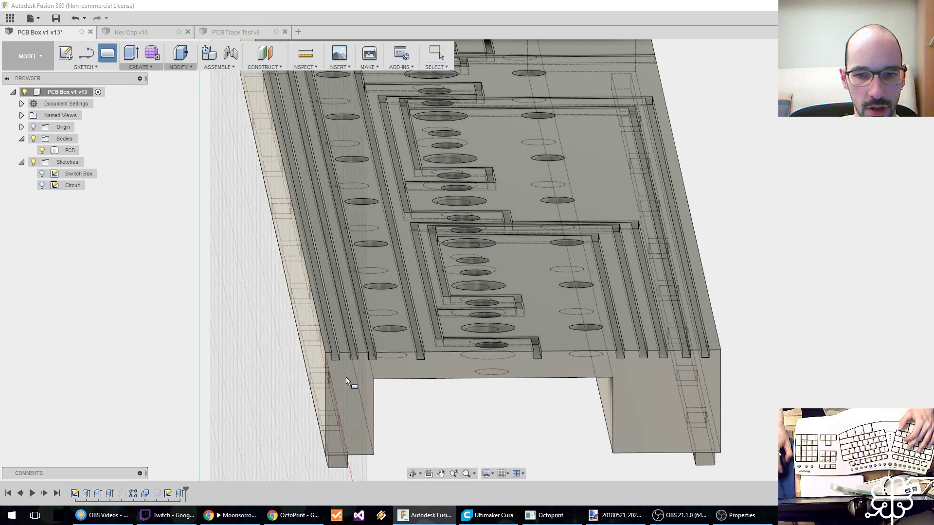
pyautogui.moveTo(348, 412); pyautogui.dragTo(454, 352, button='middle')
pyautogui.scroll(2, 454, 352)
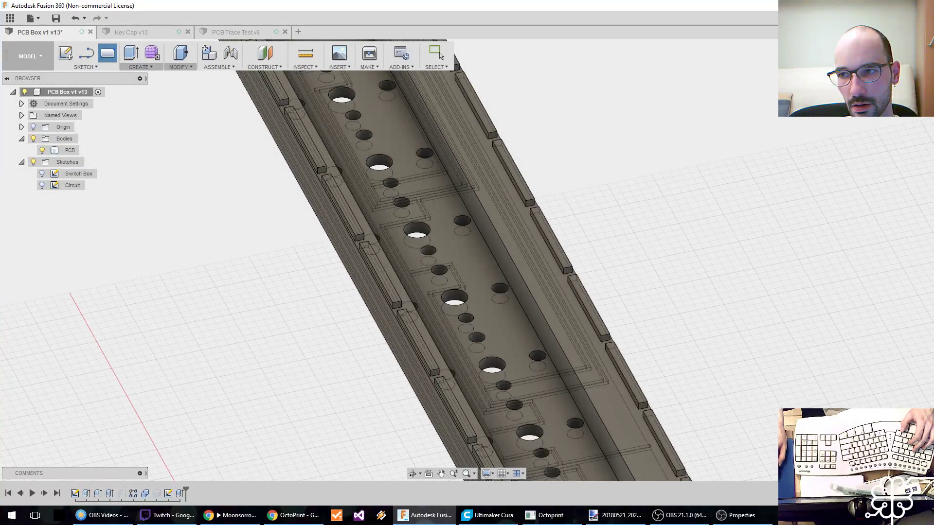
pyautogui.click(882, 52)
pyautogui.moveTo(517, 388); pyautogui.dragTo(468, 398, button='middle')
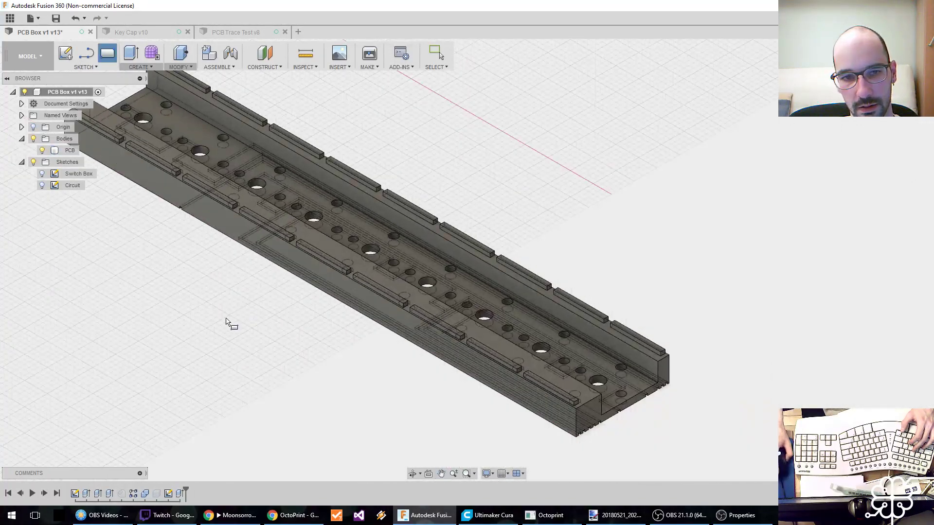
pyautogui.moveTo(227, 321); pyautogui.dragTo(510, 463, button='middle')
pyautogui.moveTo(692, 372)
pyautogui.mouseDown(button='middle')
pyautogui.moveTo(605, 298)
pyautogui.moveTo(260, 335)
pyautogui.mouseUp(button='middle')
pyautogui.click(142, 246)
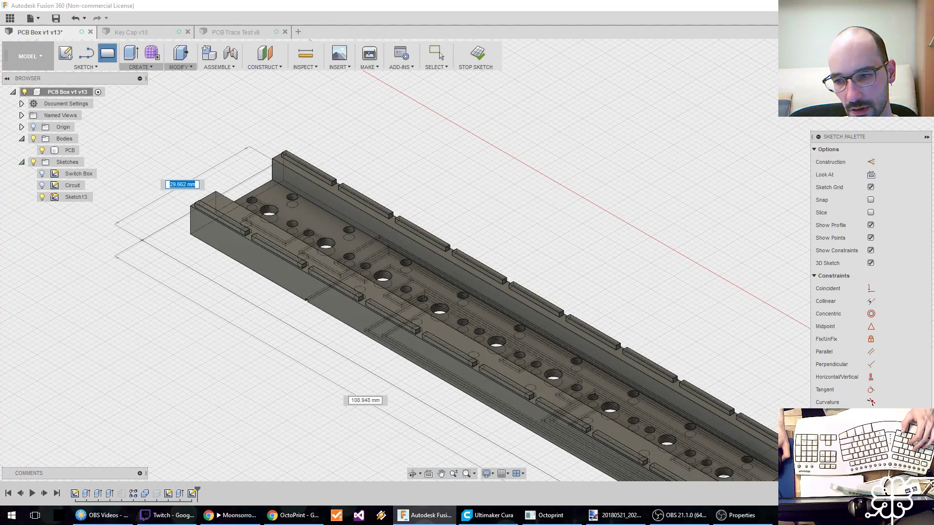
pyautogui.keyDown('shift'); pyautogui.moveTo(710, 415); pyautogui.dragTo(615, 371, button='middle'); pyautogui.keyUp('shift')
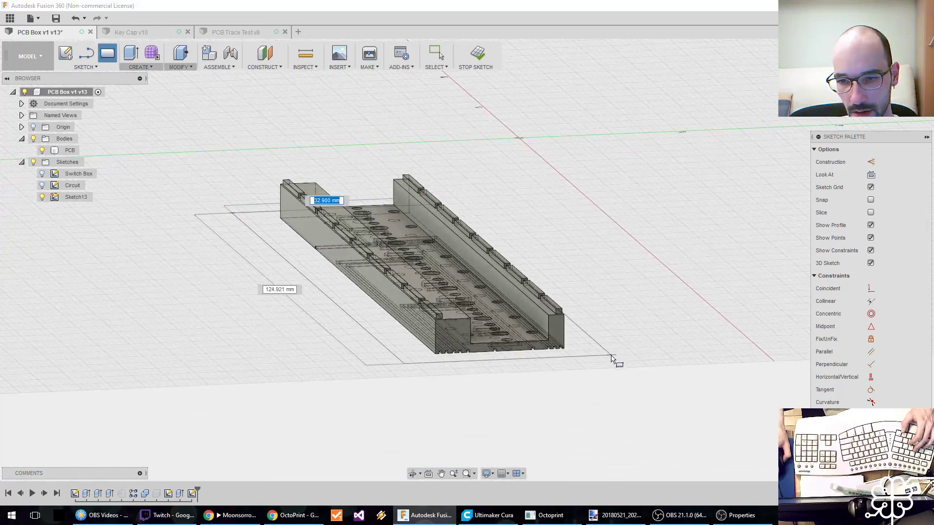
pyautogui.click(608, 357)
# Set the box operation to Intersect with a height of 1 mm and apply it to the PCB body.
pyautogui.scroll(2, 505, 370)
pyautogui.click(880, 200)
pyautogui.click(870, 226)
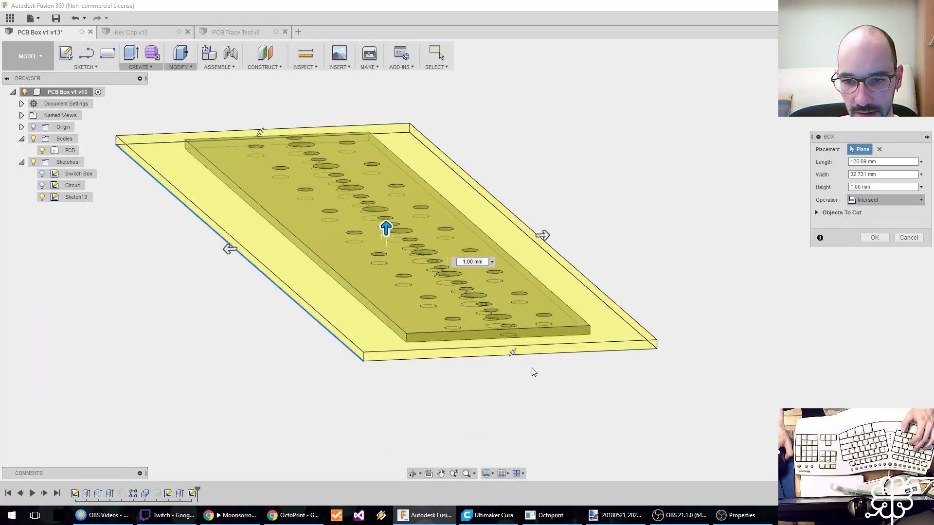
pyautogui.scroll(2, 529, 361)
pyautogui.scroll(-1, 375, 211)
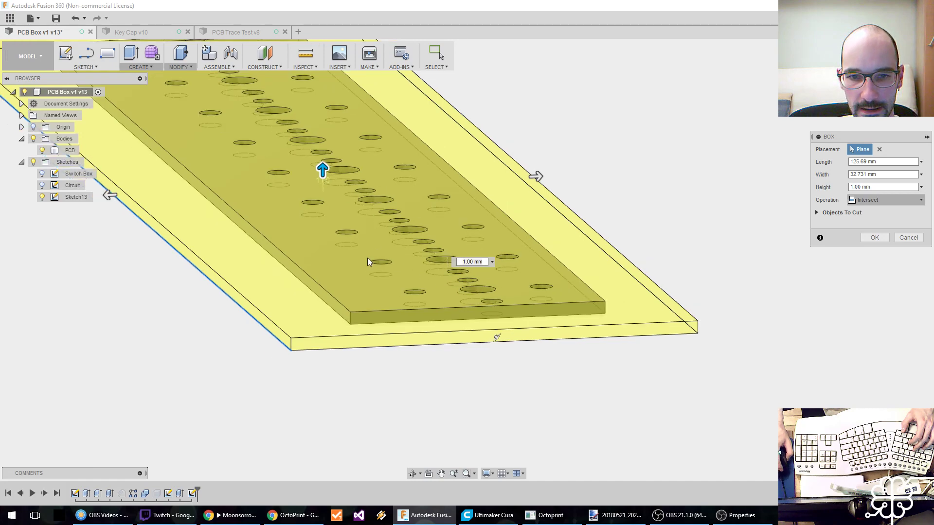
pyautogui.scroll(-2, 395, 263)
pyautogui.keyDown('shift'); pyautogui.moveTo(311, 284); pyautogui.dragTo(313, 382, button='middle'); pyautogui.keyUp('shift')
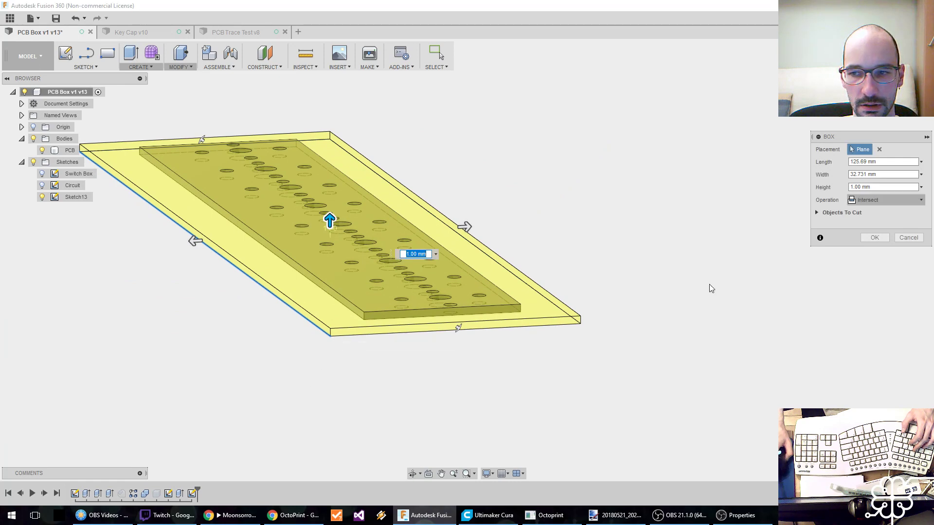
pyautogui.moveTo(329, 218)
pyautogui.mouseDown()
pyautogui.moveTo(329, 199)
pyautogui.moveTo(330, 222)
pyautogui.mouseUp()
pyautogui.write('1')
pyautogui.press('Tab')
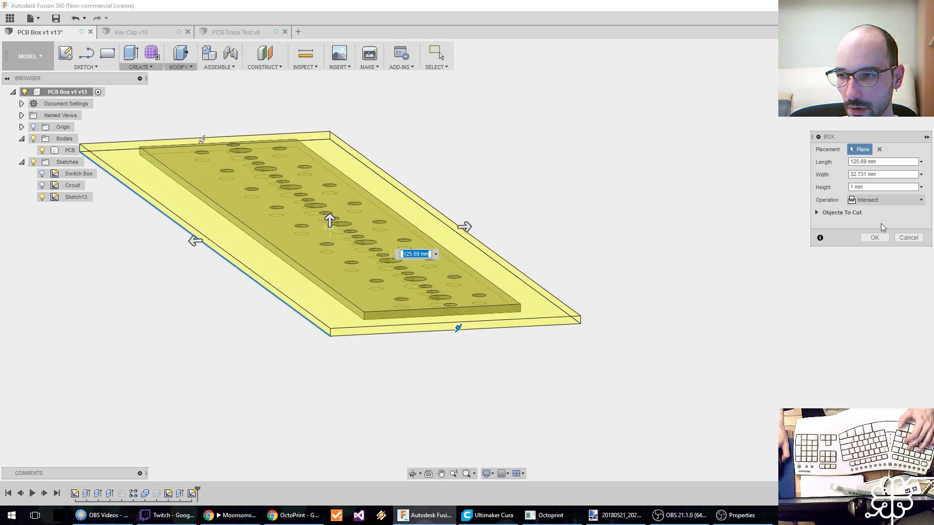
pyautogui.click(875, 238)
pyautogui.moveTo(459, 392); pyautogui.dragTo(440, 387, button='middle')
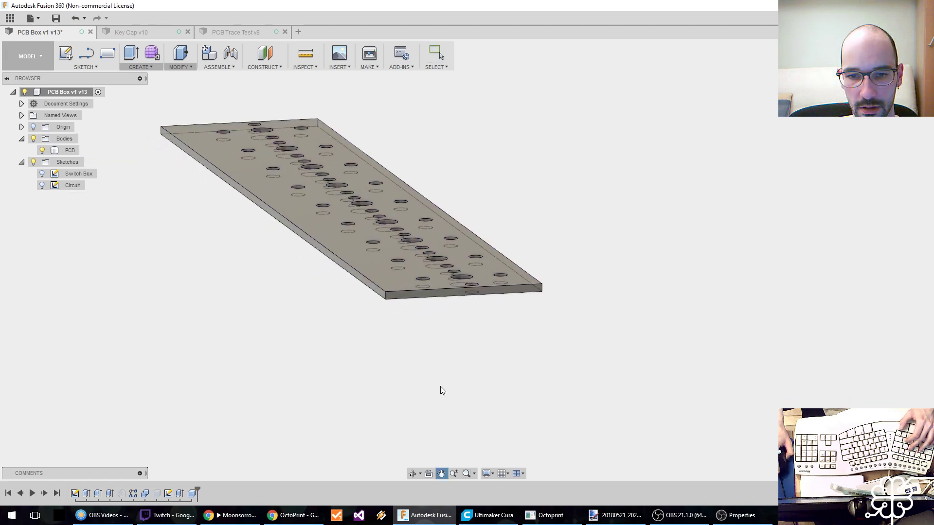
# Try reversing the intersect box to a height of about -4.49 mm, and delete the box feature.
pyautogui.rightClick(191, 493)
pyautogui.click(214, 403)
pyautogui.keyDown('shift'); pyautogui.moveTo(337, 400); pyautogui.dragTo(359, 360, button='middle'); pyautogui.keyUp('shift')
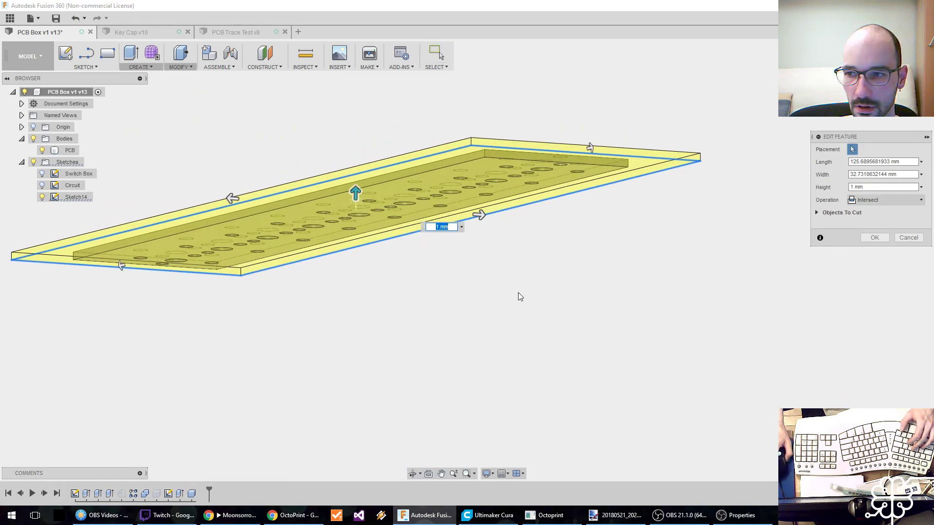
pyautogui.moveTo(511, 299); pyautogui.dragTo(494, 308, button='middle')
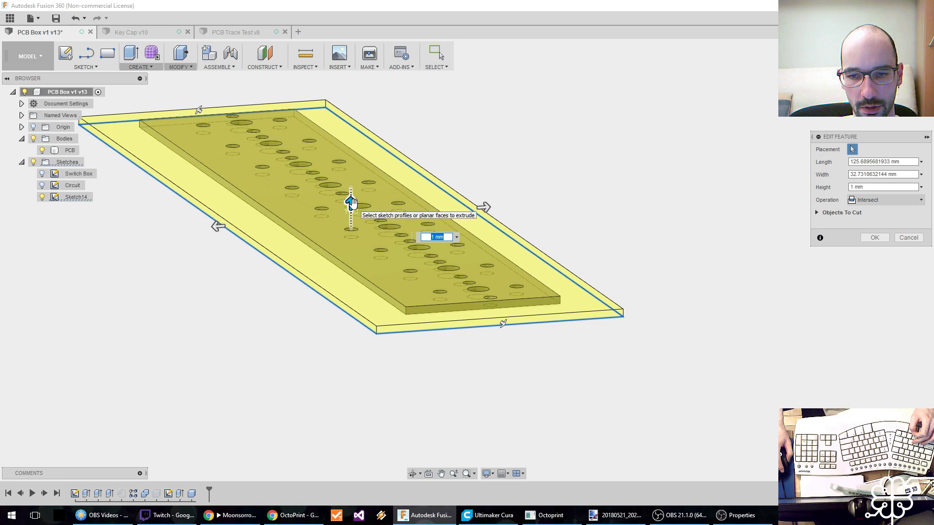
pyautogui.moveTo(351, 202); pyautogui.dragTo(348, 248)
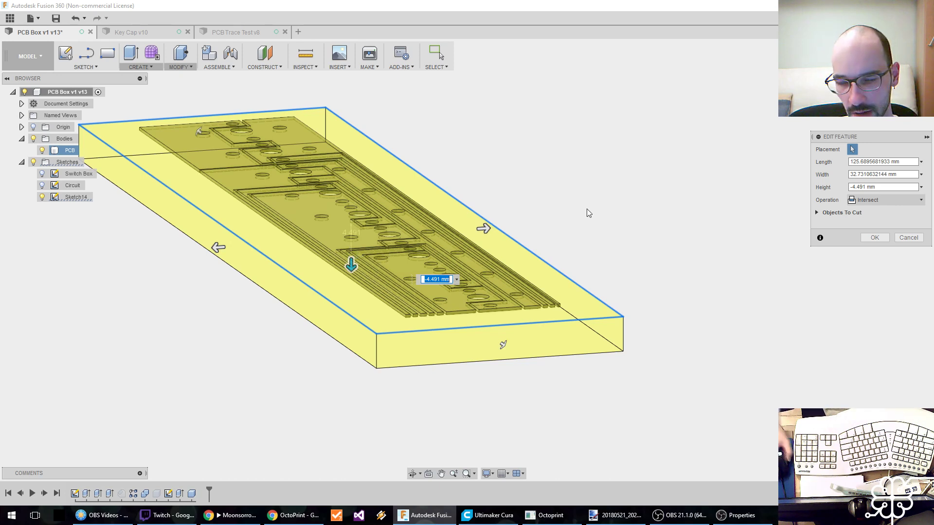
pyautogui.click(917, 240)
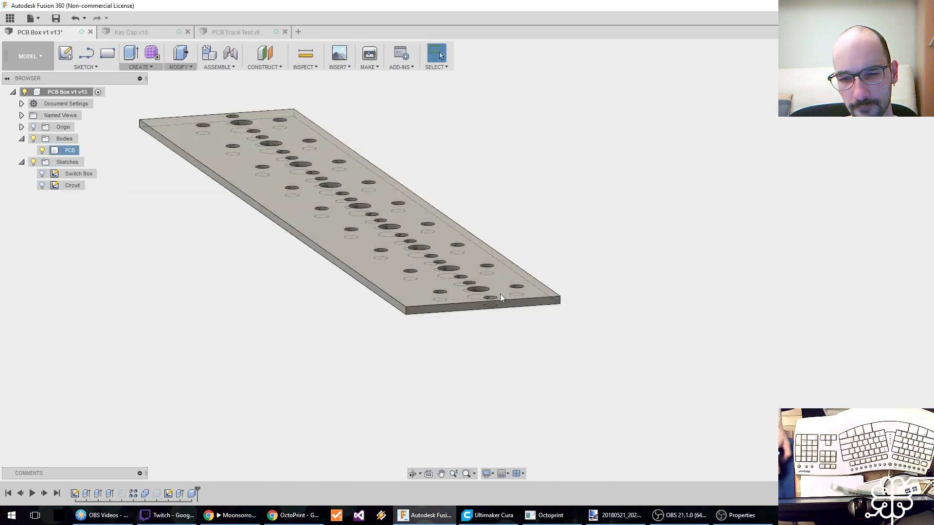
pyautogui.rightClick(194, 494)
pyautogui.click(254, 392)
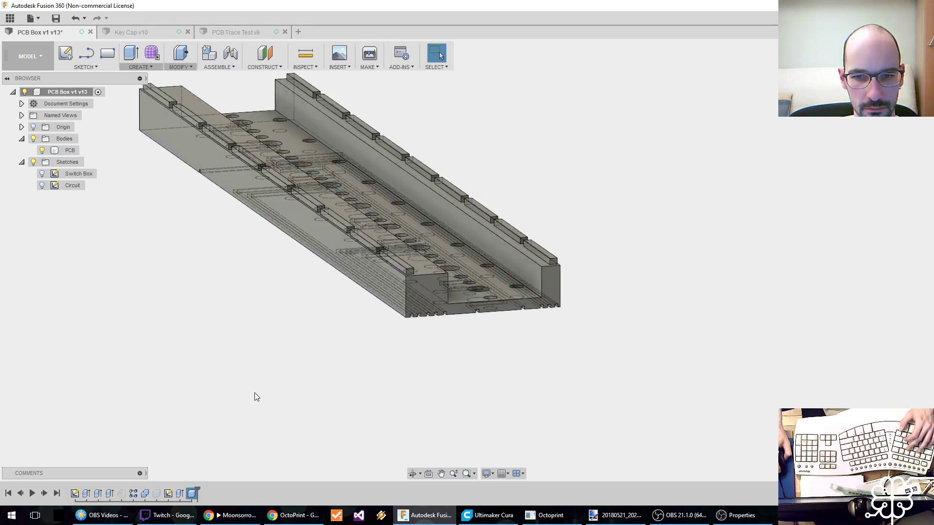
# Start a new box on the side wall's top face with a base about 129.1 by 30.2 mm surrounding the PCB body.
pyautogui.click(138, 67)
pyautogui.click(140, 175)
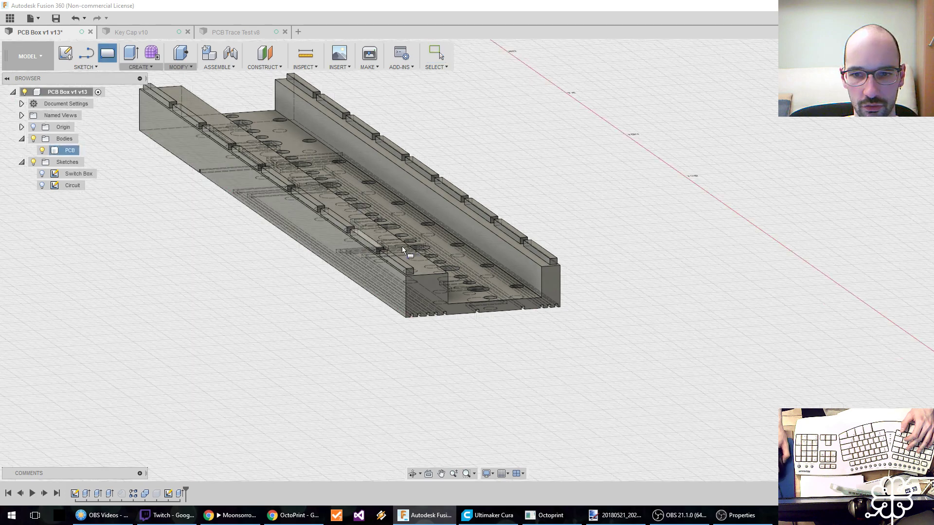
pyautogui.click(401, 261)
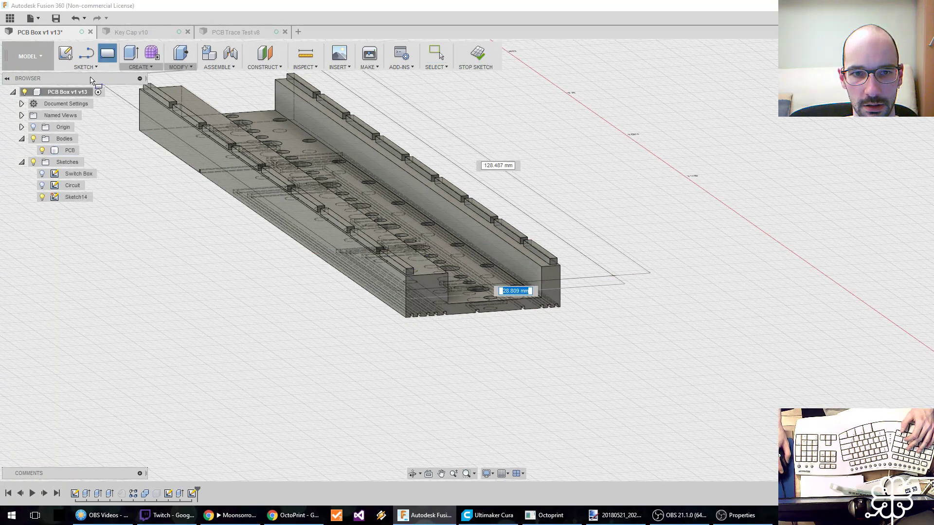
pyautogui.press('Tab')
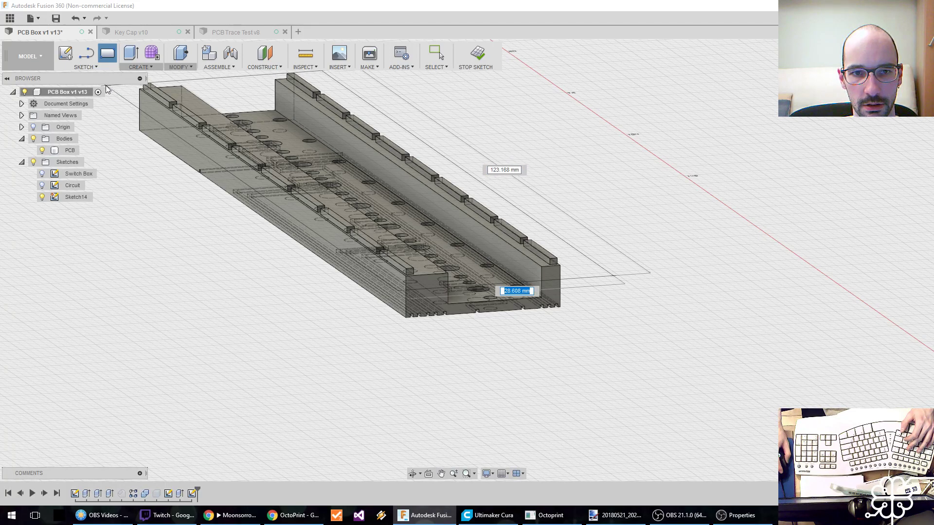
pyautogui.moveTo(123, 94); pyautogui.dragTo(181, 145, button='middle')
pyautogui.scroll(-1, 180, 143)
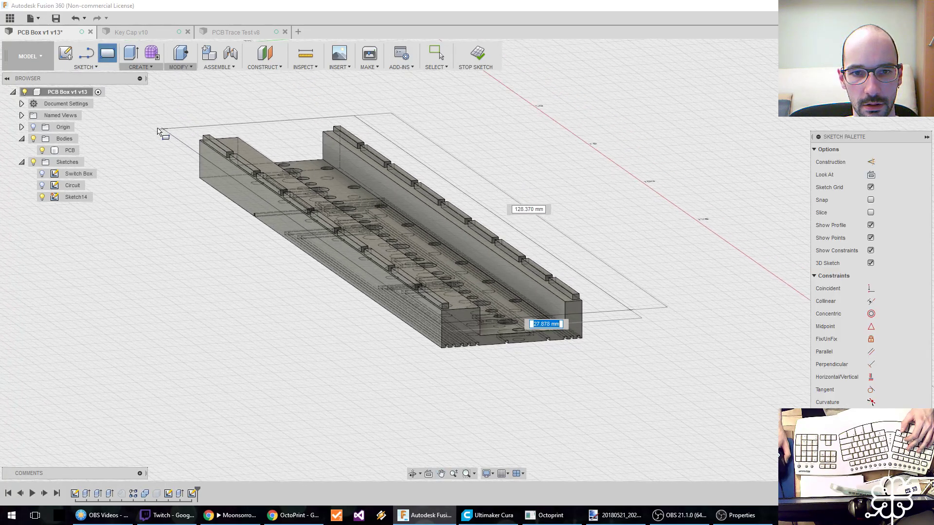
pyautogui.click(146, 129)
# Set the box height to -4.8 mm with the Cut operation and apply the cut to the PCB body.
pyautogui.moveTo(388, 203); pyautogui.dragTo(386, 223)
pyautogui.scroll(5, 500, 337)
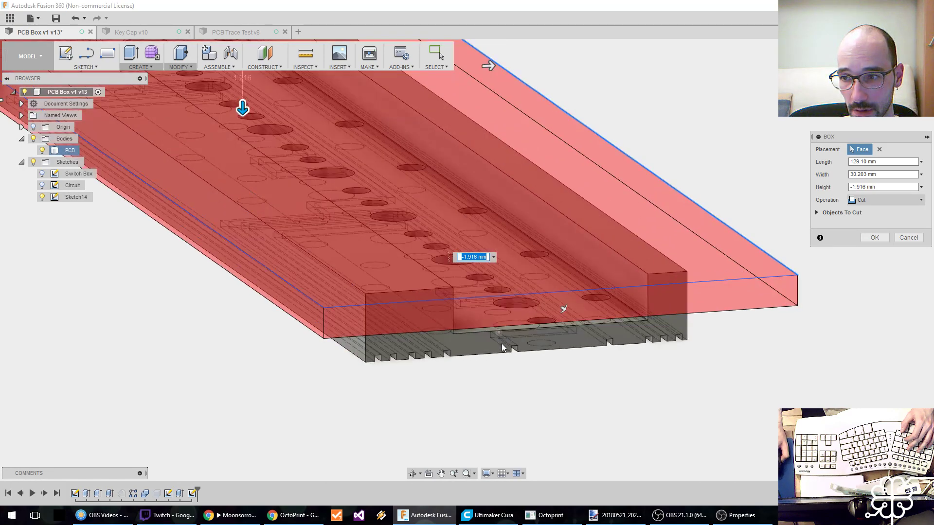
pyautogui.keyDown('shift'); pyautogui.moveTo(509, 360); pyautogui.dragTo(504, 344, button='middle'); pyautogui.keyUp('shift')
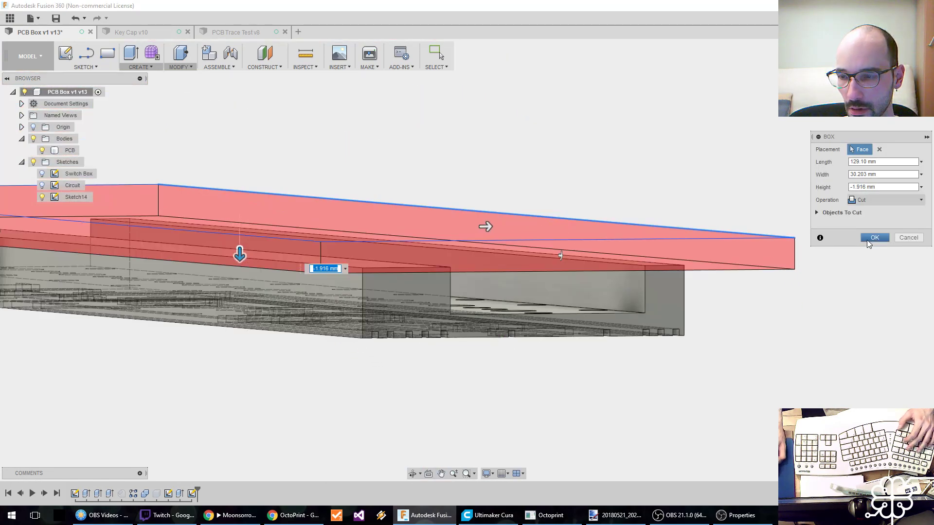
pyautogui.moveTo(240, 274)
pyautogui.mouseDown()
pyautogui.moveTo(235, 305)
pyautogui.moveTo(239, 287)
pyautogui.mouseUp()
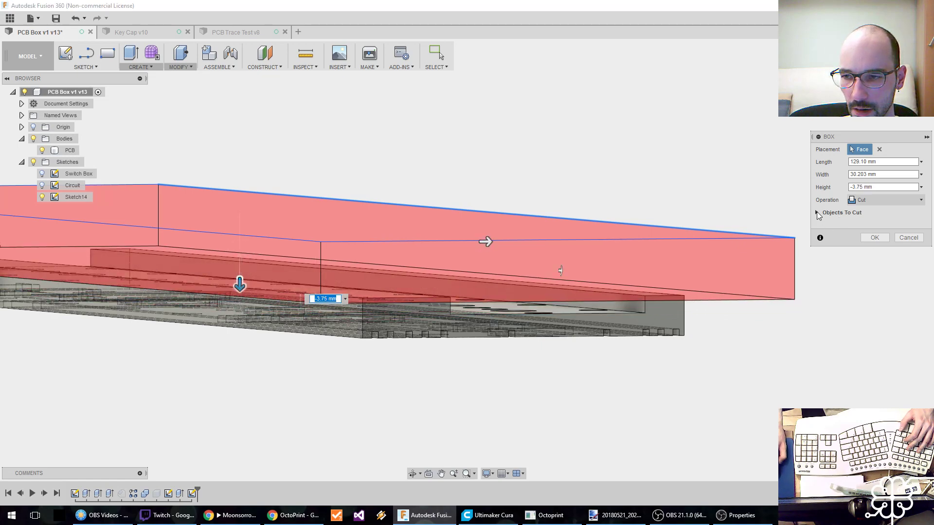
pyautogui.click(817, 213)
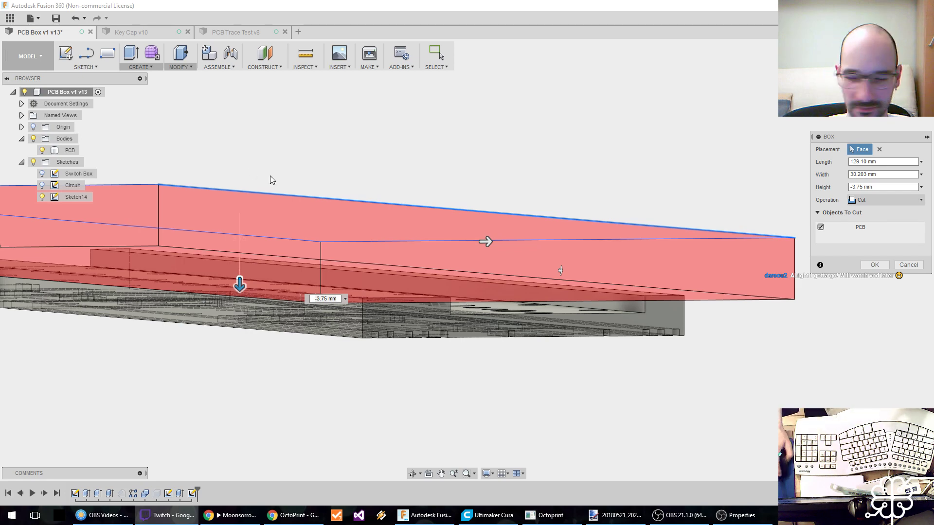
pyautogui.moveTo(240, 286); pyautogui.dragTo(240, 304)
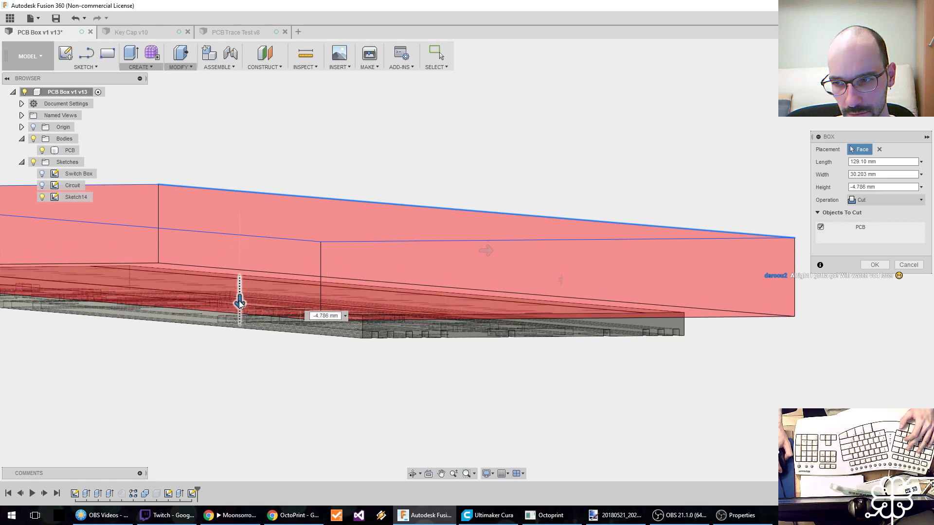
pyautogui.moveTo(240, 301); pyautogui.dragTo(240, 293)
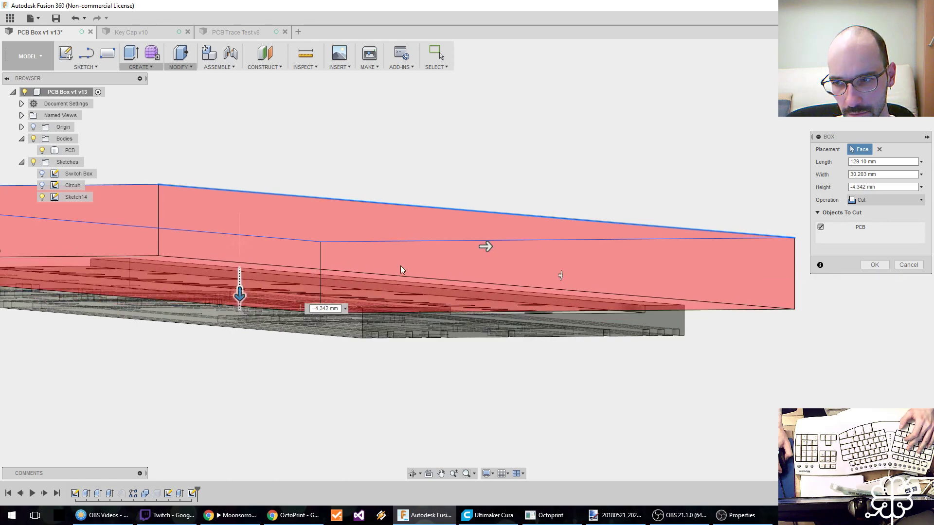
pyautogui.click(872, 188)
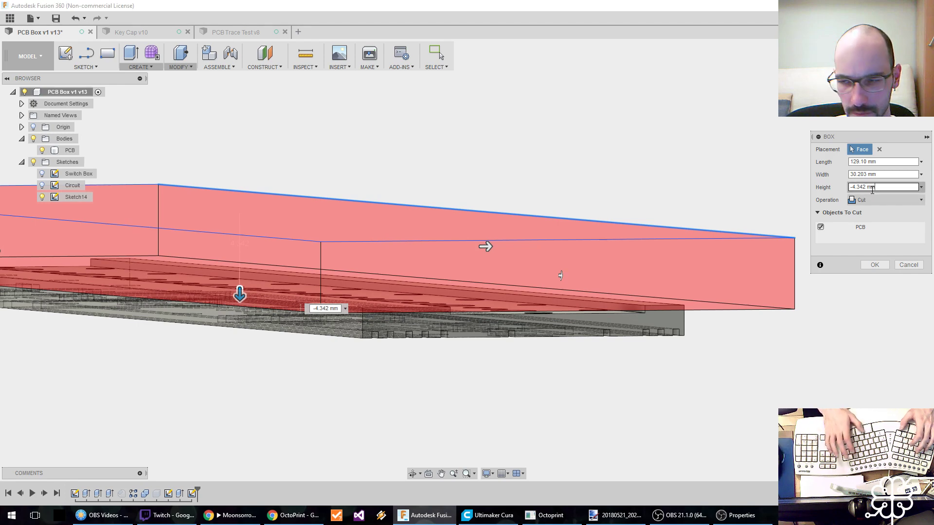
pyautogui.hotkey('ctrl', 'a')
pyautogui.write('-')
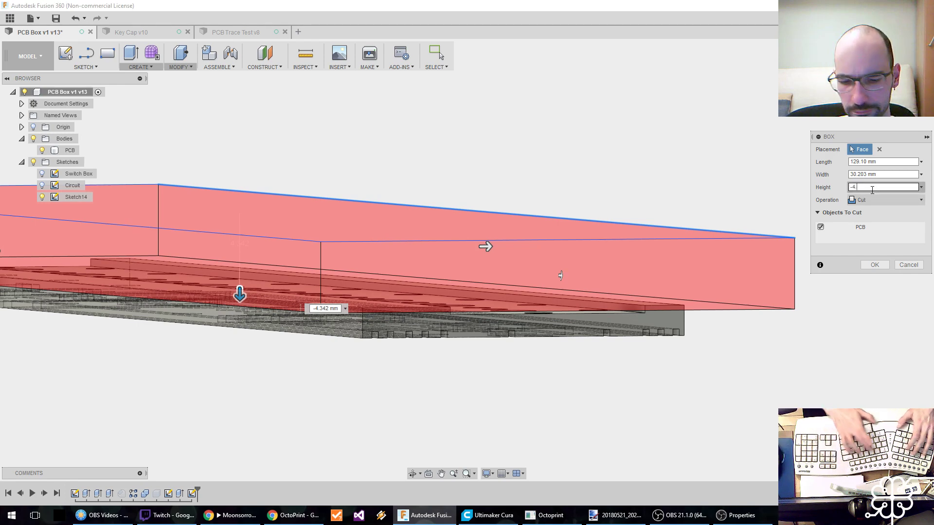
pyautogui.write('4.8')
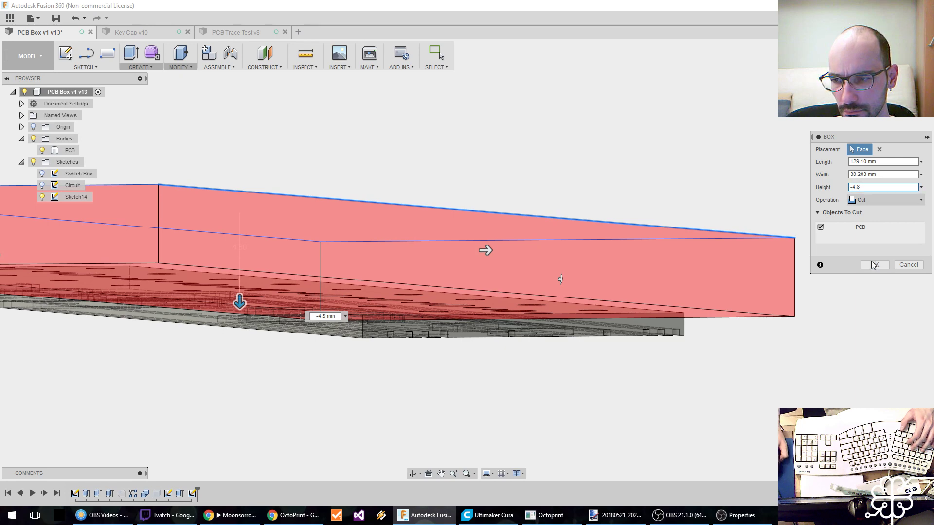
pyautogui.press('Return')
# Measure from the trimmed slab's upper end edge to its underside edge and to the top of the middle groove.
pyautogui.scroll(1, 482, 325)
pyautogui.press('i')
pyautogui.click(488, 319)
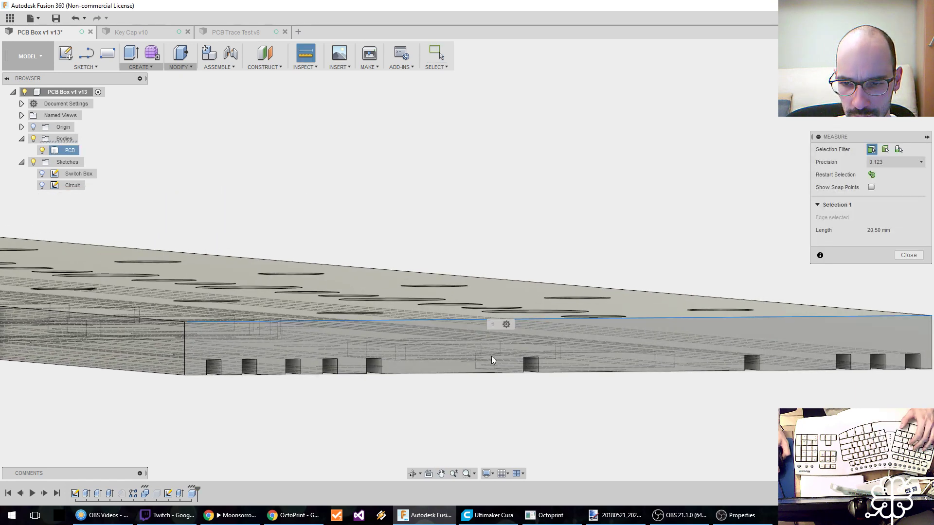
pyautogui.click(554, 371)
pyautogui.press('Escape')
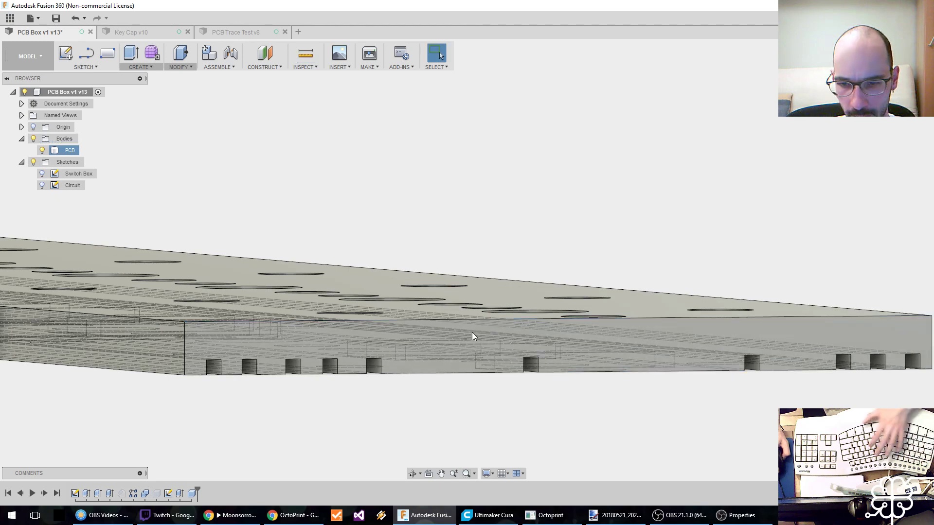
pyautogui.press('i')
pyautogui.click(467, 321)
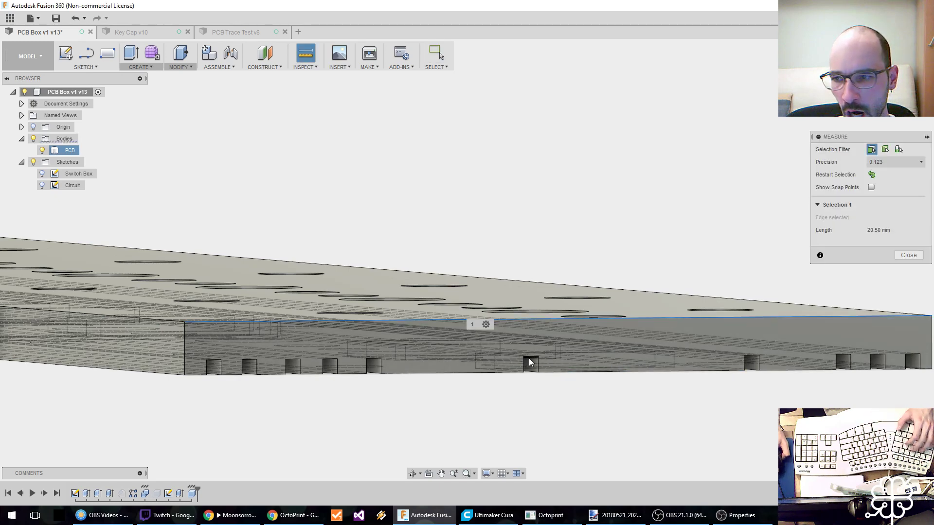
pyautogui.click(529, 358)
pyautogui.press('Escape')
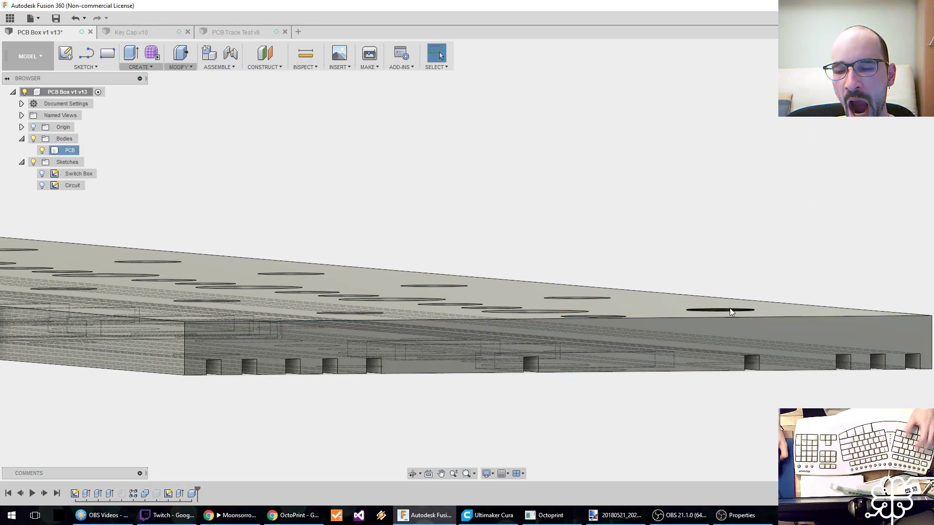
# Edit the slab's box cut feature and set its height to -5.2 mm.
pyautogui.scroll(-2, 608, 284)
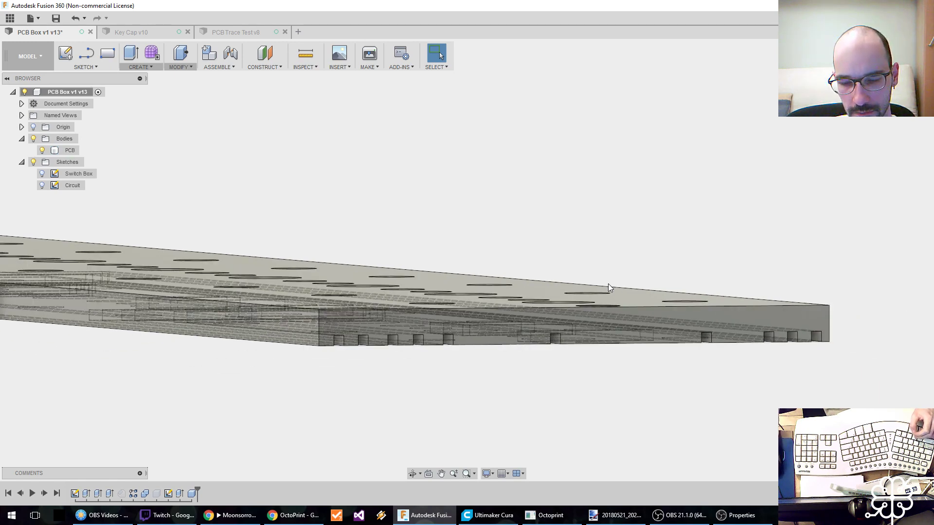
pyautogui.rightClick(191, 501)
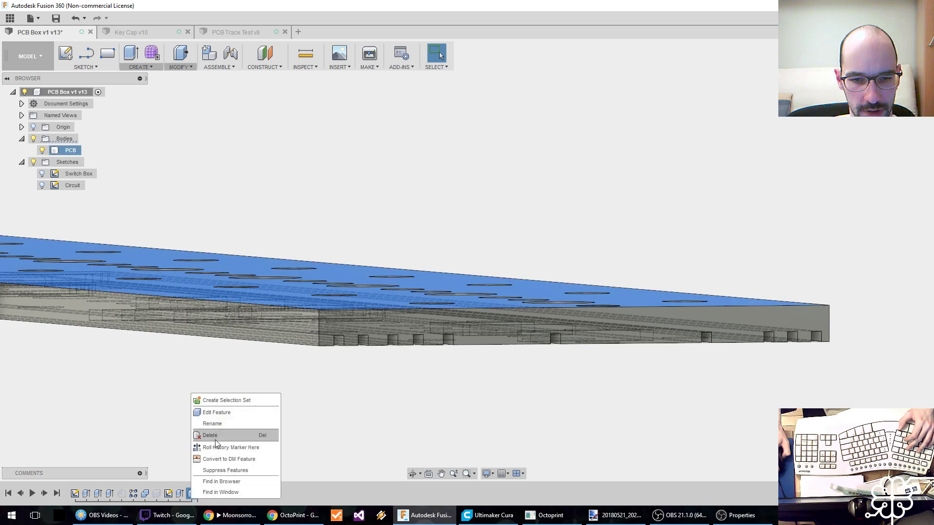
pyautogui.click(216, 413)
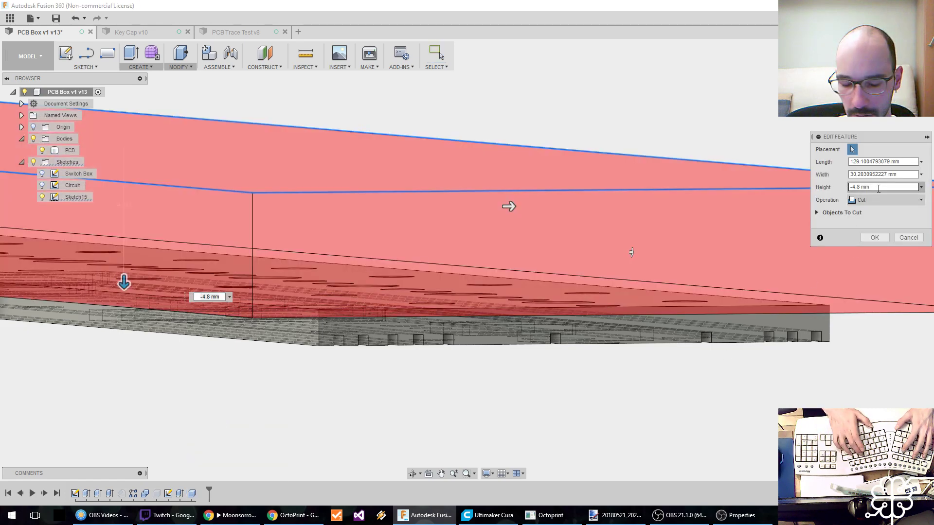
pyautogui.write('-5.2')
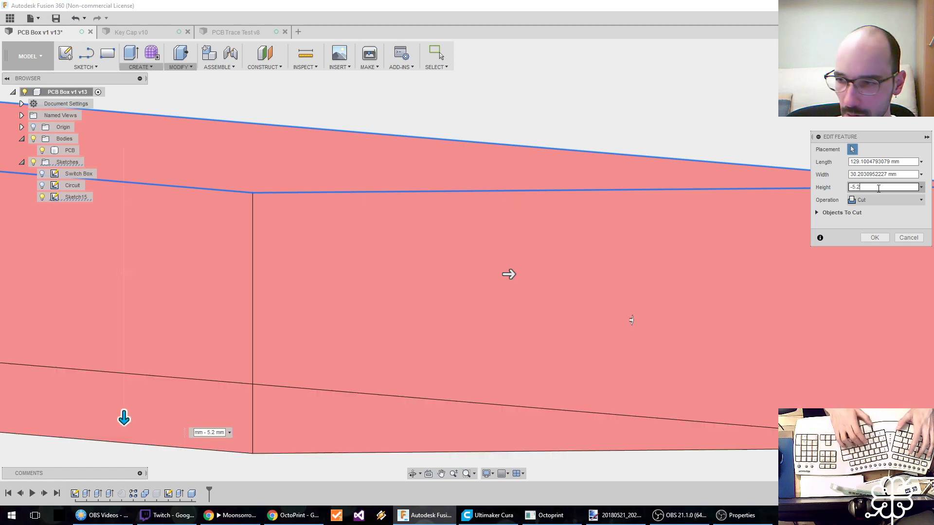
pyautogui.press('Return')
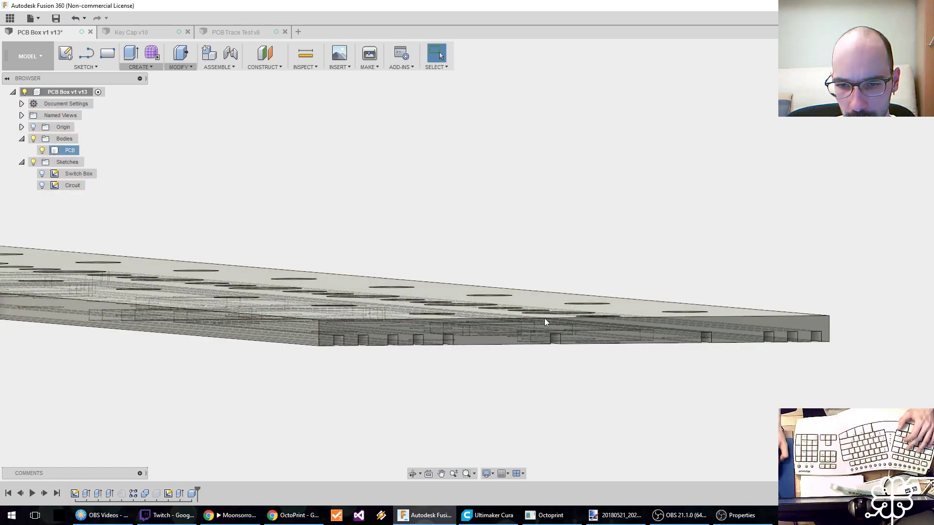
# Measure from the slab's upper end edge to the top of the middle groove and to the underside edge.
pyautogui.scroll(3, 468, 337)
pyautogui.press('i')
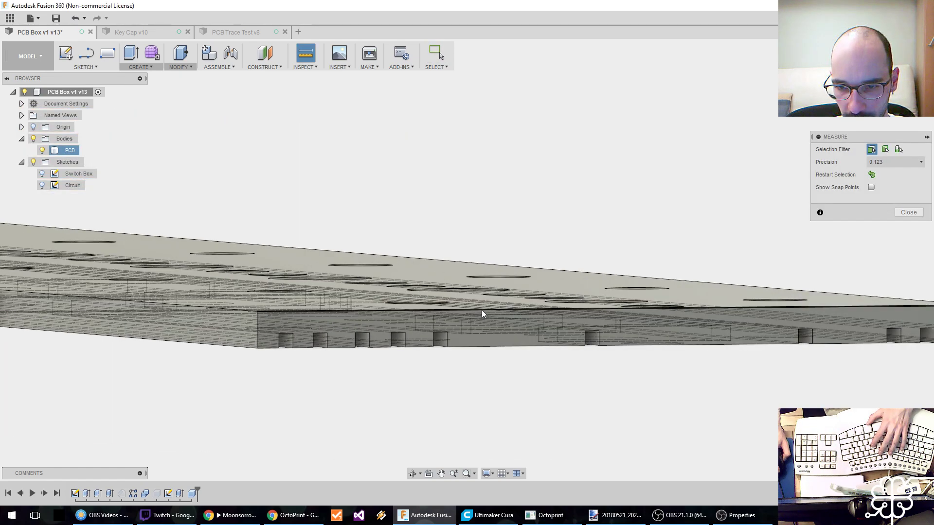
pyautogui.click(481, 311)
pyautogui.click(592, 336)
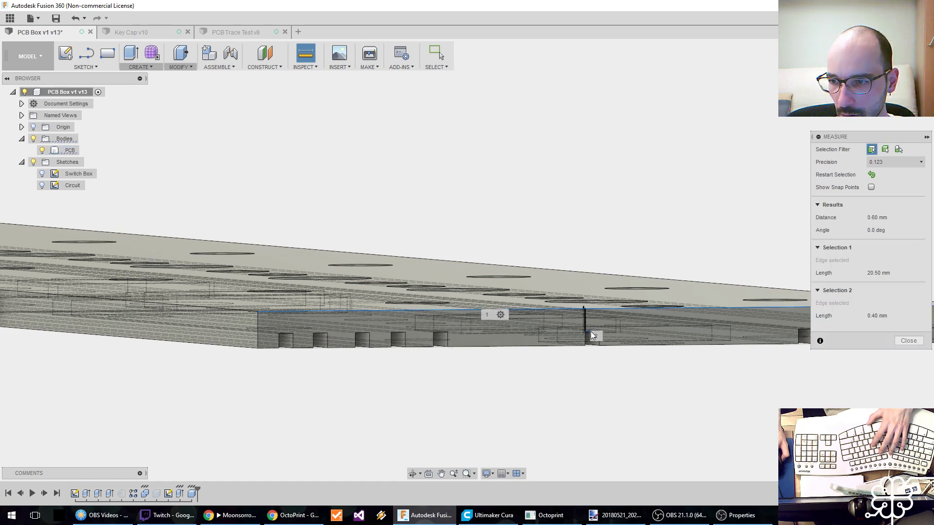
pyautogui.press('Escape')
pyautogui.press('i')
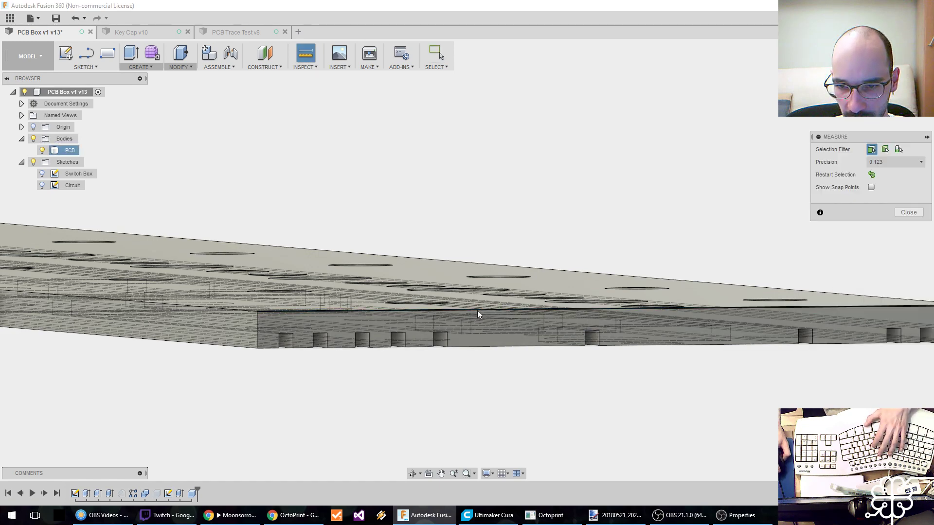
pyautogui.click(477, 311)
pyautogui.click(473, 346)
pyautogui.press('Escape')
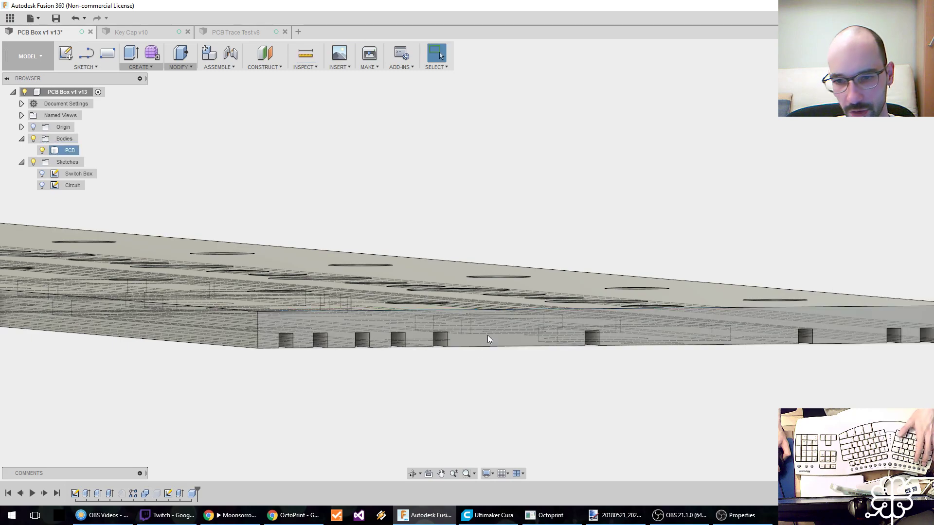
# Save the PCB Box design as a new version with the description "User Saved".
pyautogui.scroll(-3, 500, 334)
pyautogui.keyDown('shift'); pyautogui.moveTo(386, 399); pyautogui.dragTo(513, 413, button='middle'); pyautogui.keyUp('shift')
pyautogui.click(452, 372)
pyautogui.scroll(-2, 452, 372)
pyautogui.hotkey('ctrl', 's')
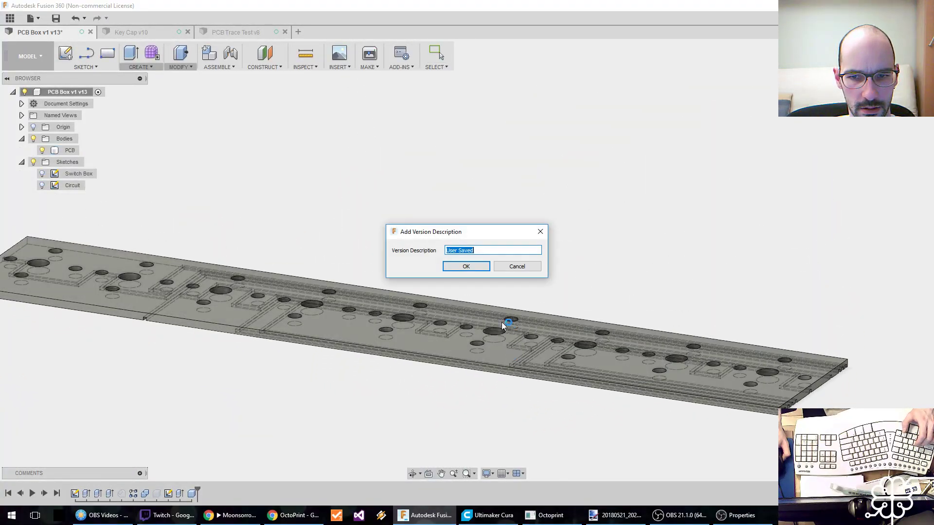
pyautogui.click(466, 267)
# Export the PCB body as a binary, high-refinement STL, overwriting PCB.stl in the Kinesis Advantage ML folder.
pyautogui.rightClick(71, 151)
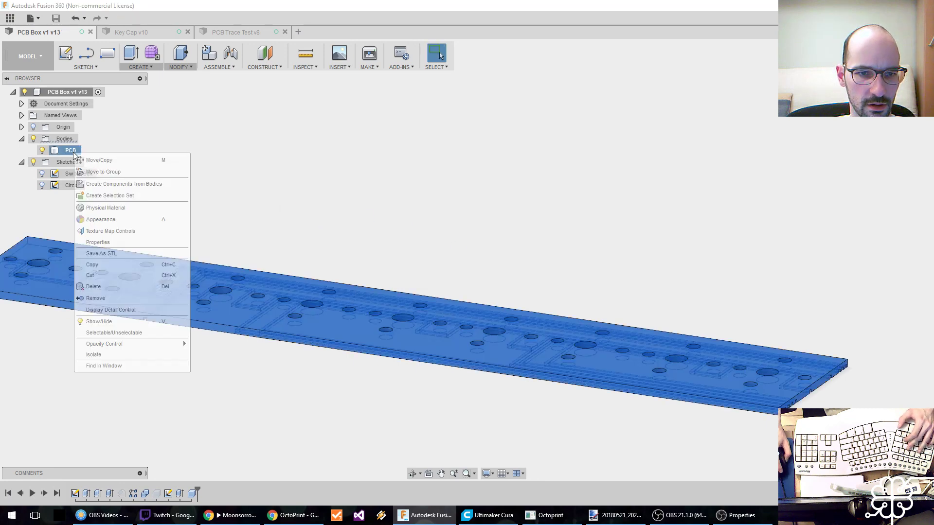
pyautogui.click(117, 265)
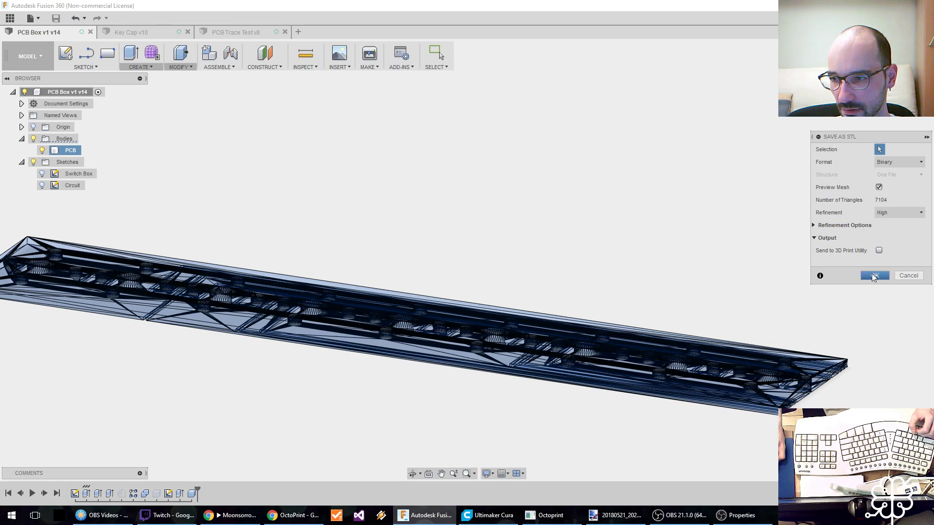
pyautogui.click(874, 276)
pyautogui.click(384, 258)
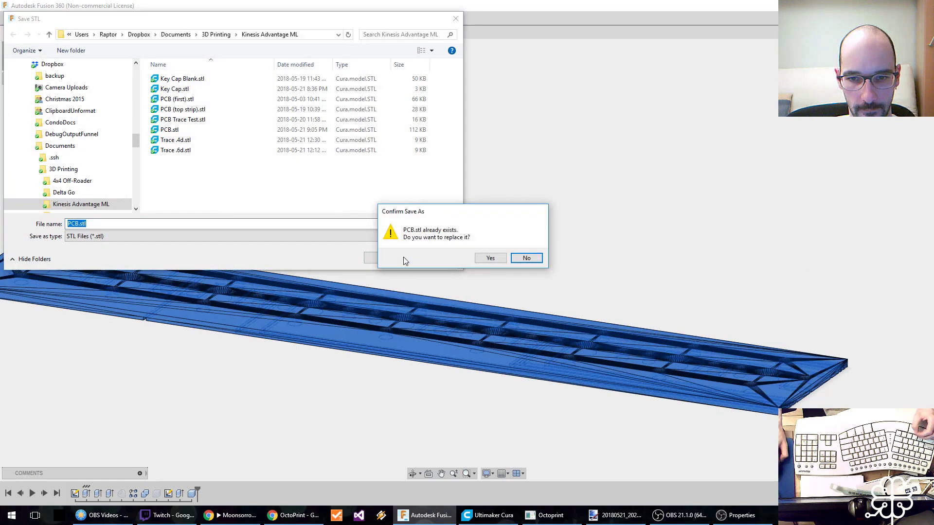
pyautogui.click(491, 258)
# Switch to Ultimaker Cura and replace the old model on the build plate with the new PCB.stl.
pyautogui.click(488, 515)
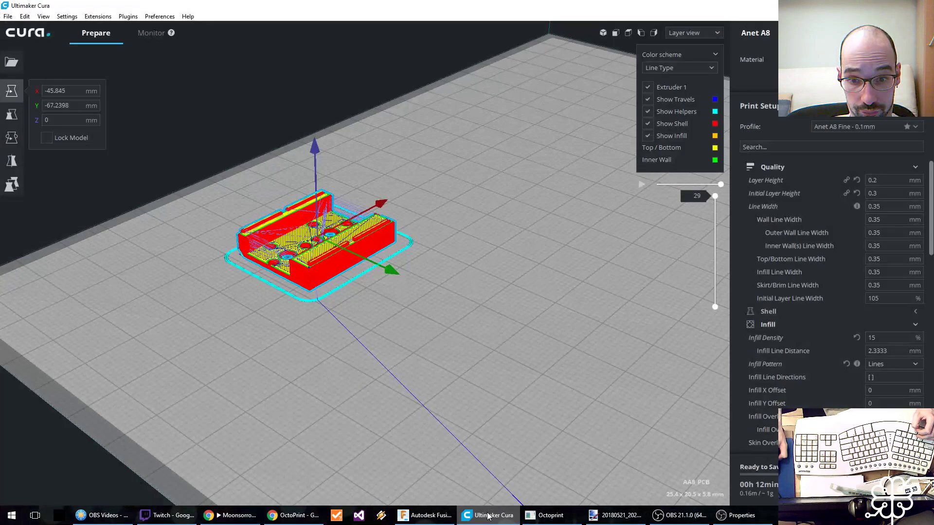
pyautogui.press('Delete')
pyautogui.click(11, 62)
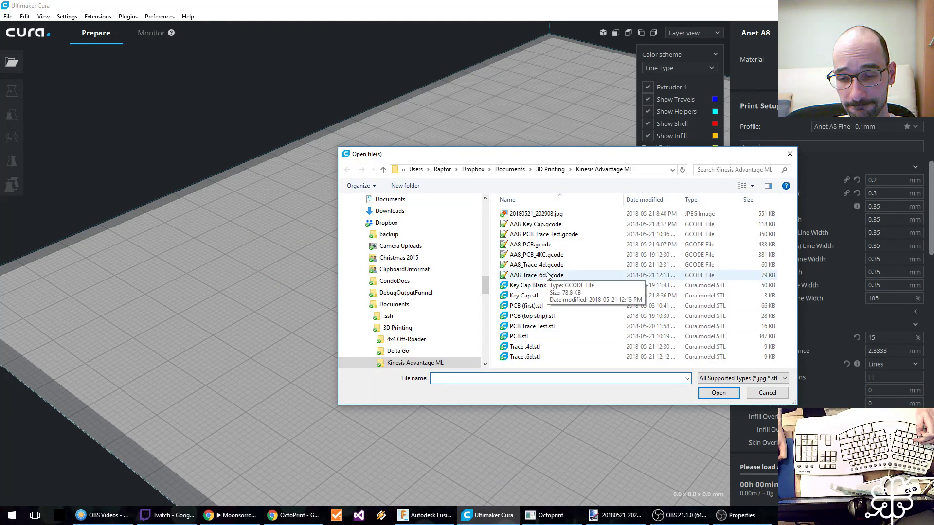
pyautogui.click(518, 336)
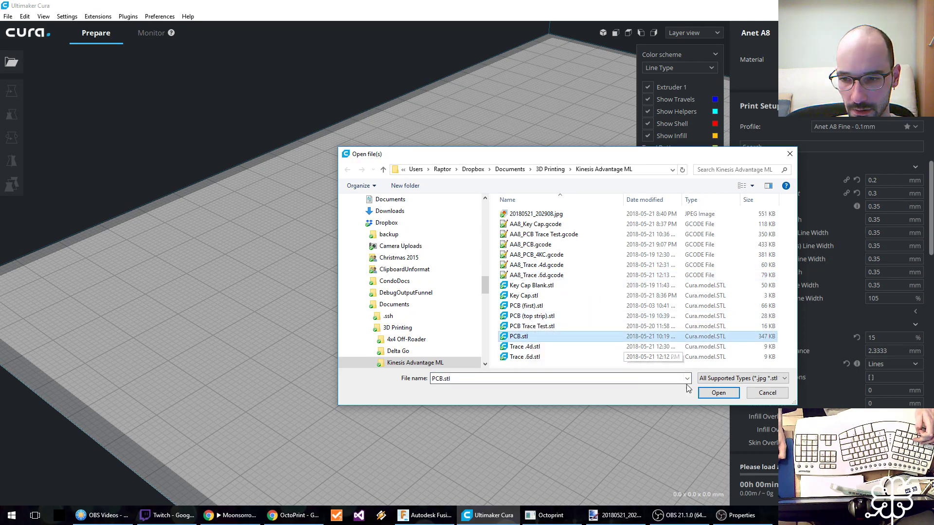
pyautogui.click(701, 392)
# Rotate the upright PCB strip so that it lies flat on the build plate.
pyautogui.click(491, 278)
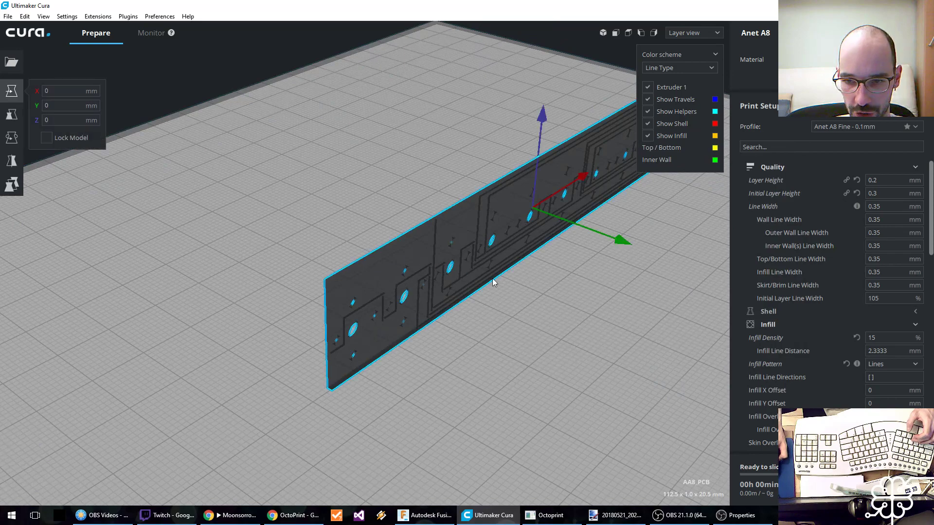
pyautogui.press('r')
pyautogui.moveTo(584, 146); pyautogui.dragTo(431, 116)
pyautogui.scroll(-5, 353, 281)
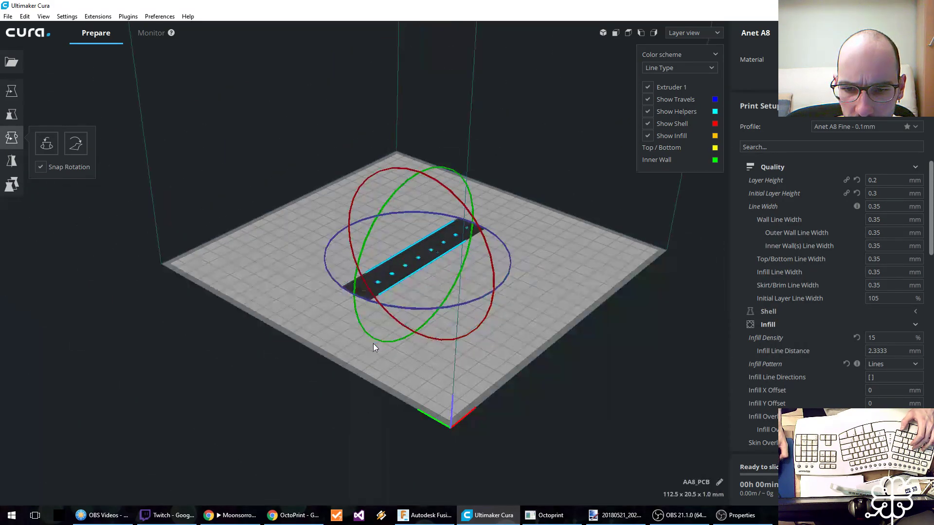
pyautogui.scroll(10, 373, 347)
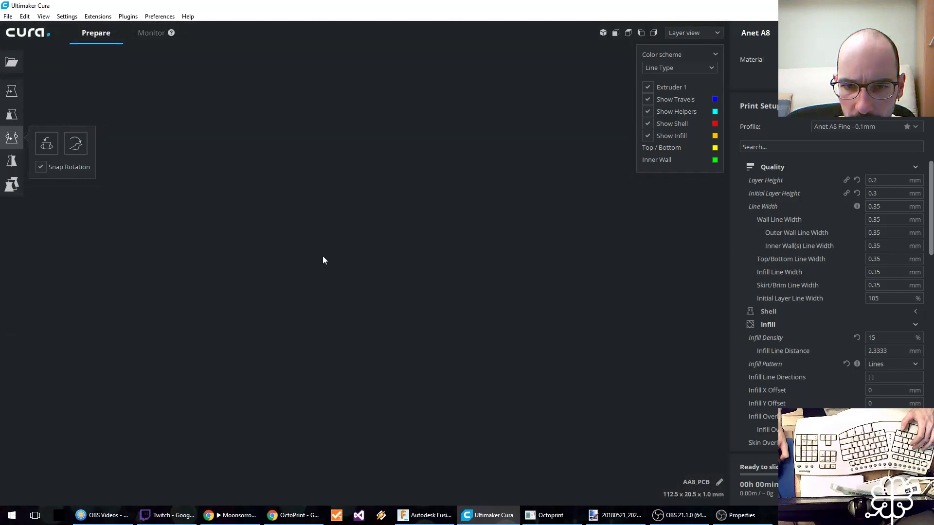
pyautogui.scroll(-8, 399, 317)
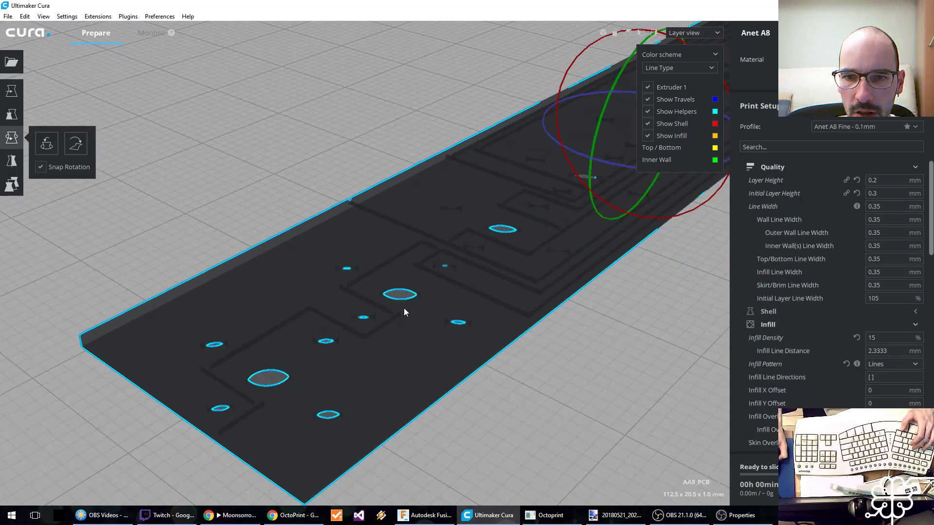
# Examine the sliced layers of the PCB strip along its length, checking the grooves, walls and holes.
pyautogui.moveTo(392, 330); pyautogui.dragTo(303, 365, button='right')
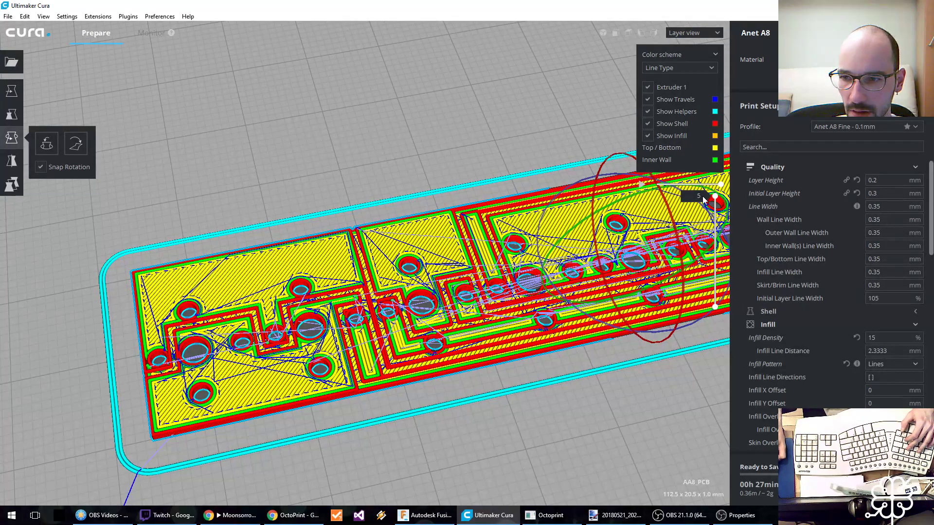
pyautogui.moveTo(715, 212); pyautogui.dragTo(702, 197)
pyautogui.keyDown('shift'); pyautogui.moveTo(549, 274); pyautogui.dragTo(305, 280, button='right'); pyautogui.keyUp('shift')
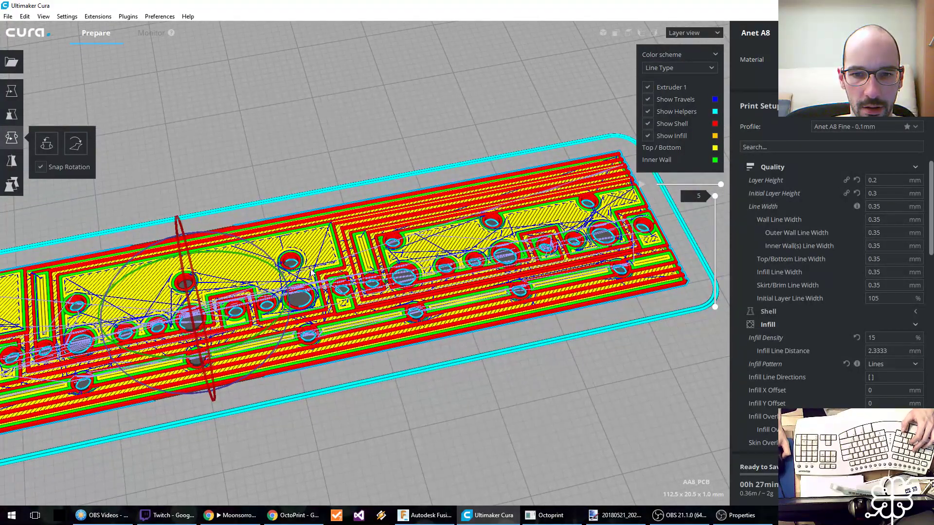
pyautogui.keyDown('shift'); pyautogui.moveTo(232, 285); pyautogui.dragTo(456, 272, button='right'); pyautogui.keyUp('shift')
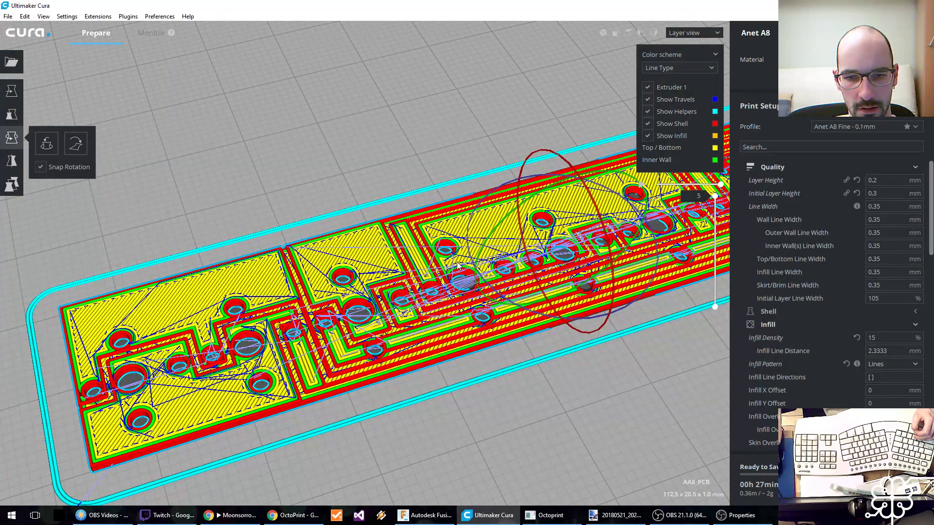
pyautogui.scroll(3, 458, 271)
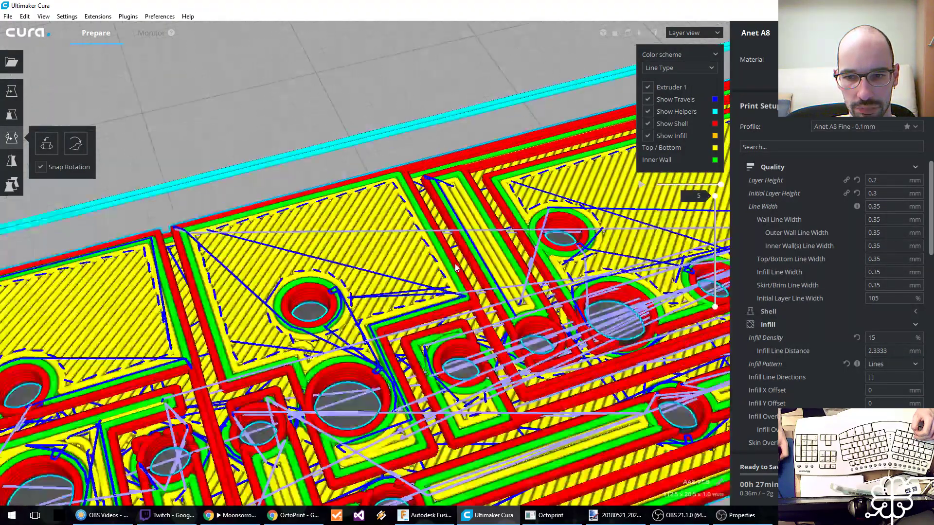
pyautogui.scroll(5, 413, 306)
pyautogui.moveTo(414, 306); pyautogui.dragTo(394, 328, button='middle')
pyautogui.moveTo(257, 363); pyautogui.dragTo(314, 288, button='middle')
pyautogui.scroll(-8, 314, 289)
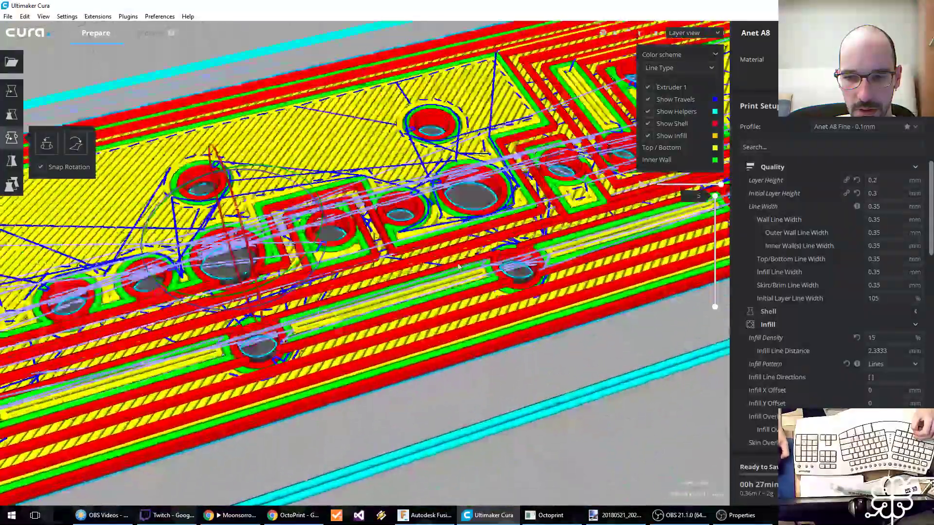
pyautogui.moveTo(313, 288); pyautogui.dragTo(345, 310, button='middle')
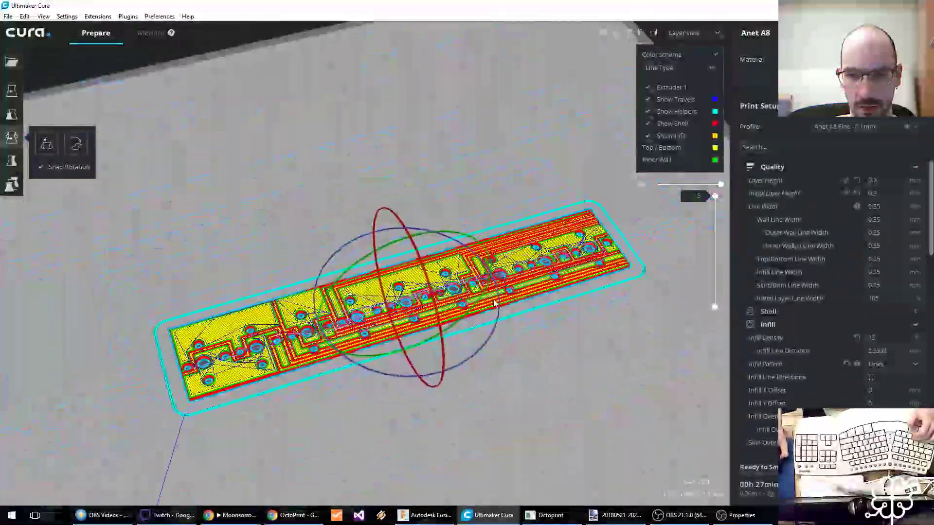
# Move the PCB strip toward the rear of the build plate, to about X -25.7 and Y -58.9 mm.
pyautogui.click(11, 91)
pyautogui.moveTo(444, 374); pyautogui.dragTo(346, 203)
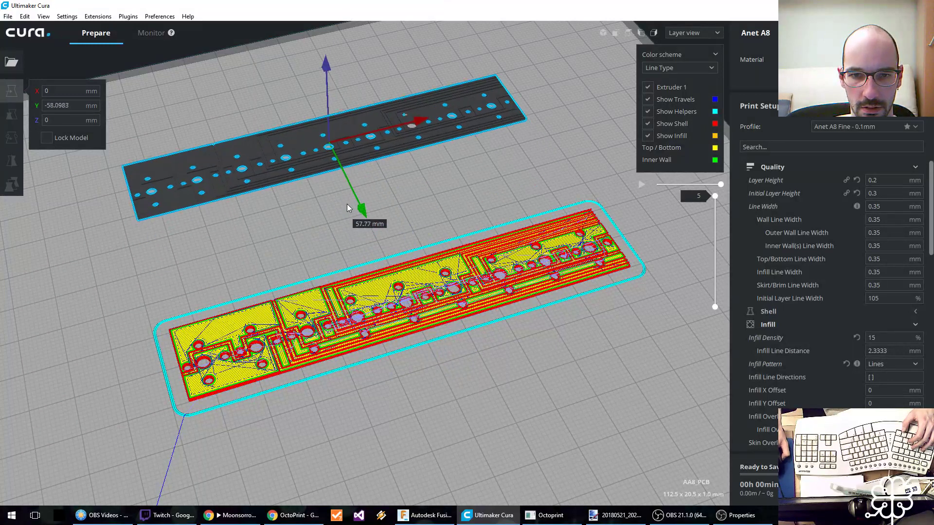
pyautogui.moveTo(421, 117); pyautogui.dragTo(231, 176)
pyautogui.moveTo(149, 317); pyautogui.dragTo(489, 315, button='middle')
pyautogui.moveTo(436, 171); pyautogui.dragTo(576, 147)
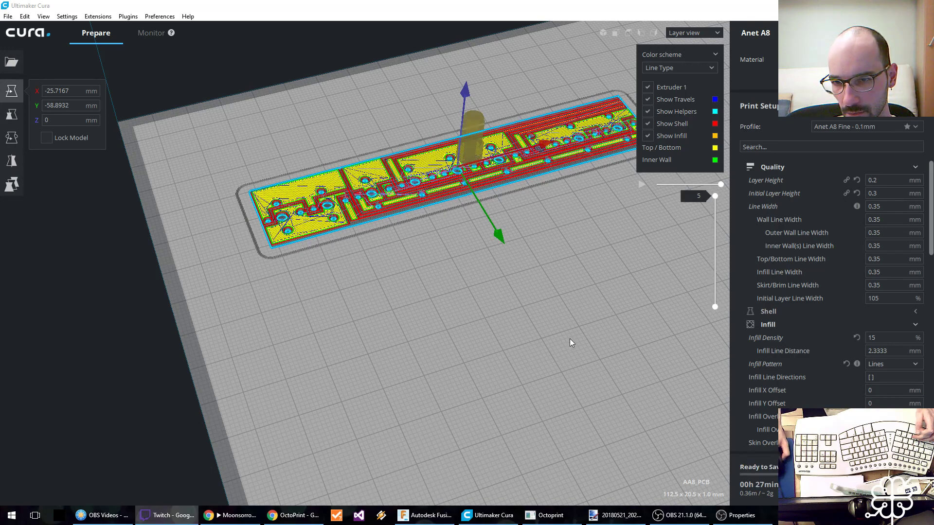
pyautogui.moveTo(563, 347); pyautogui.dragTo(528, 407, button='middle')
# Save the sliced print as AA8_PCB.gcode, overwriting the existing file.
pyautogui.click(880, 490)
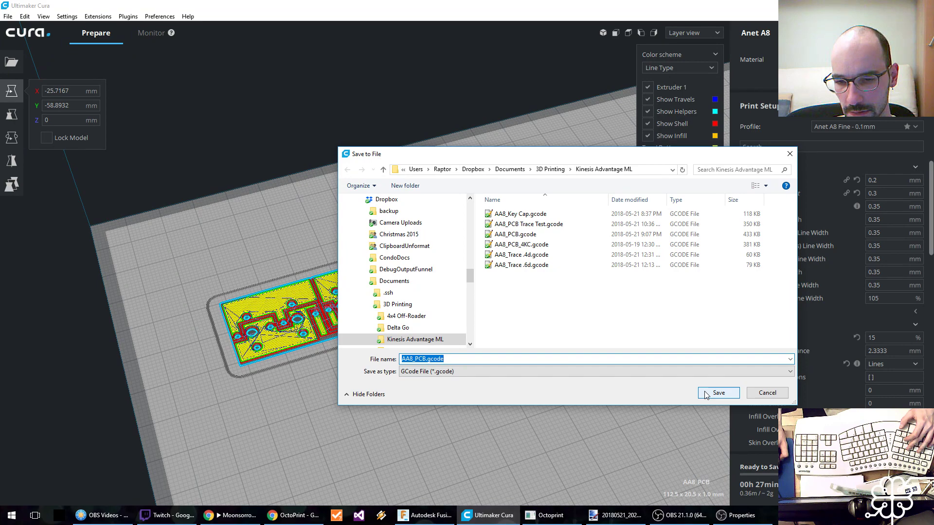
pyautogui.click(706, 394)
pyautogui.click(522, 266)
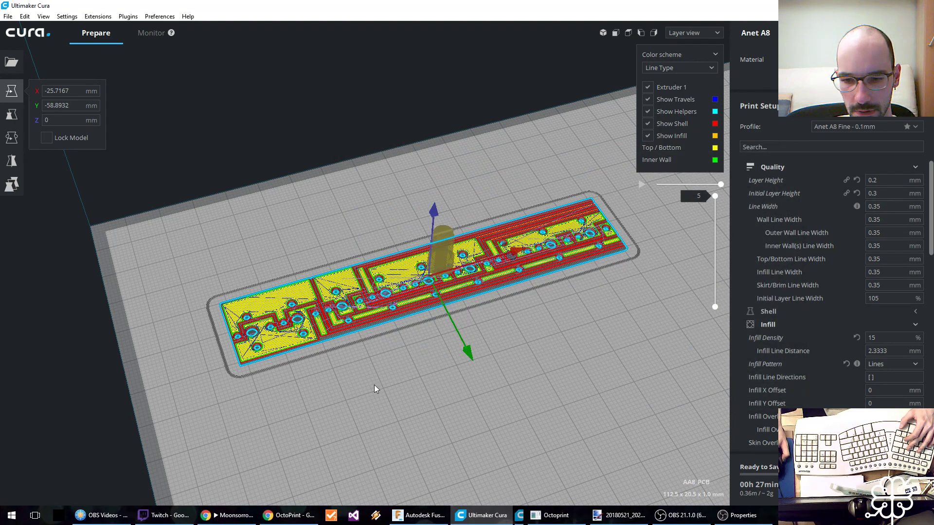
# Switch to OctoPrint and preheat the tool to 195 °C and the bed to 60 °C.
pyautogui.click(291, 517)
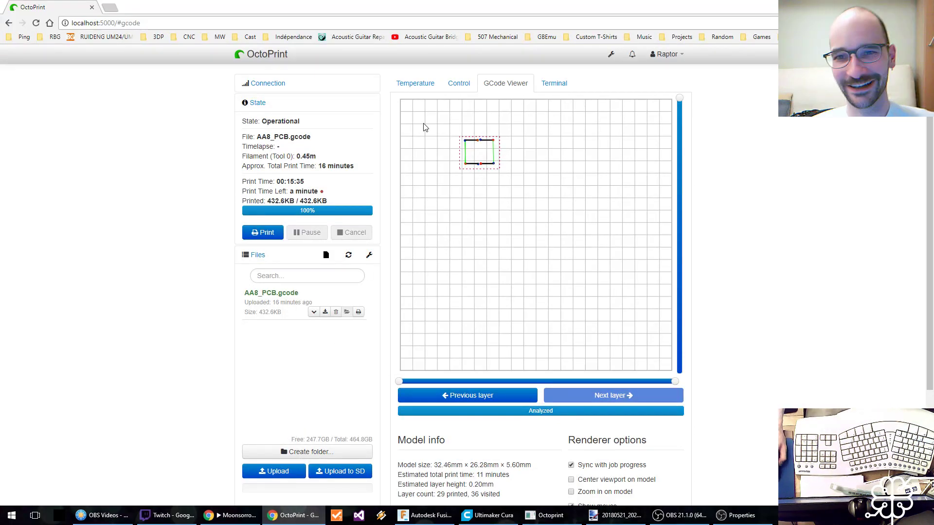
pyautogui.click(423, 89)
pyautogui.click(582, 330)
pyautogui.click(579, 340)
pyautogui.click(581, 330)
pyautogui.click(584, 381)
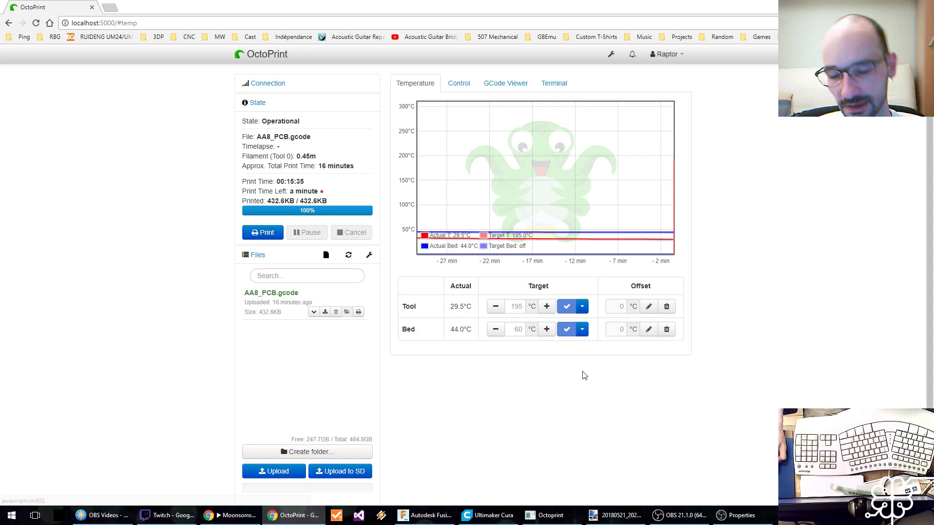
# Replace the previously uploaded AA8_PCB.gcode with the newly sliced file and start printing it.
pyautogui.click(336, 312)
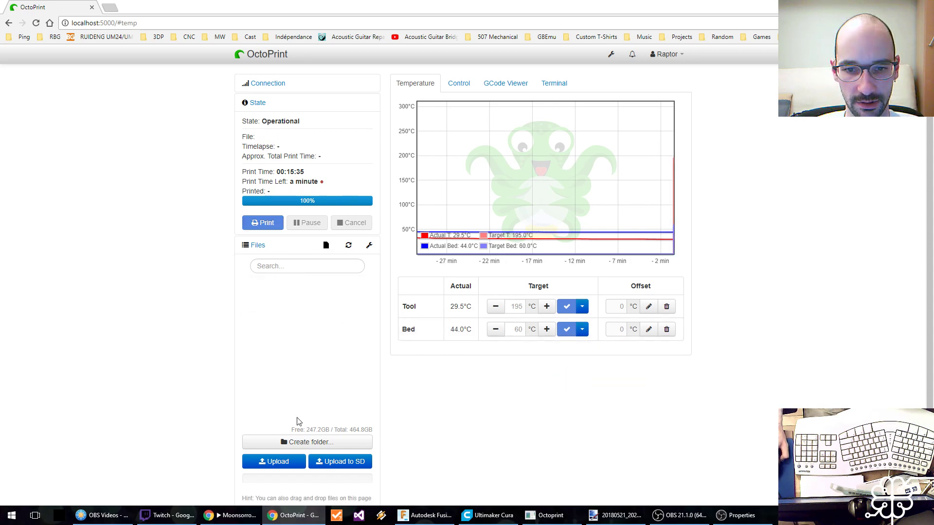
pyautogui.click(277, 462)
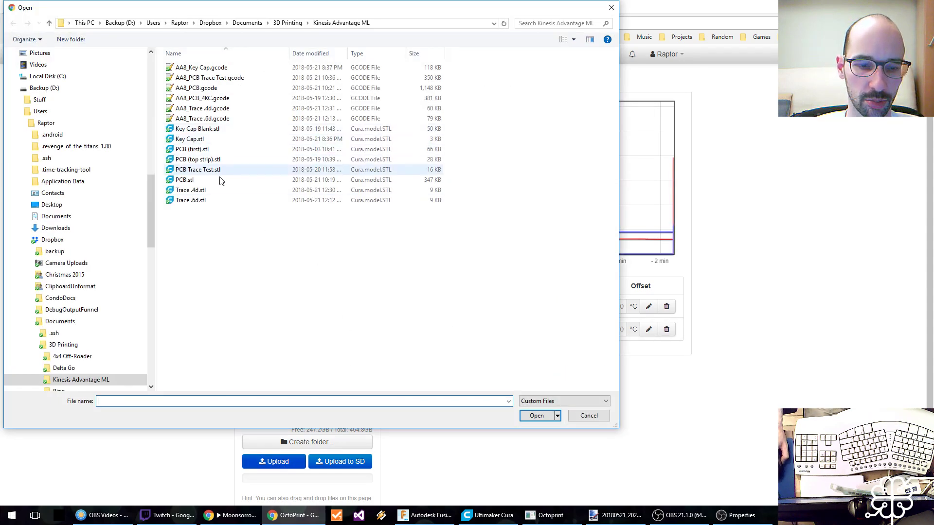
pyautogui.click(219, 89)
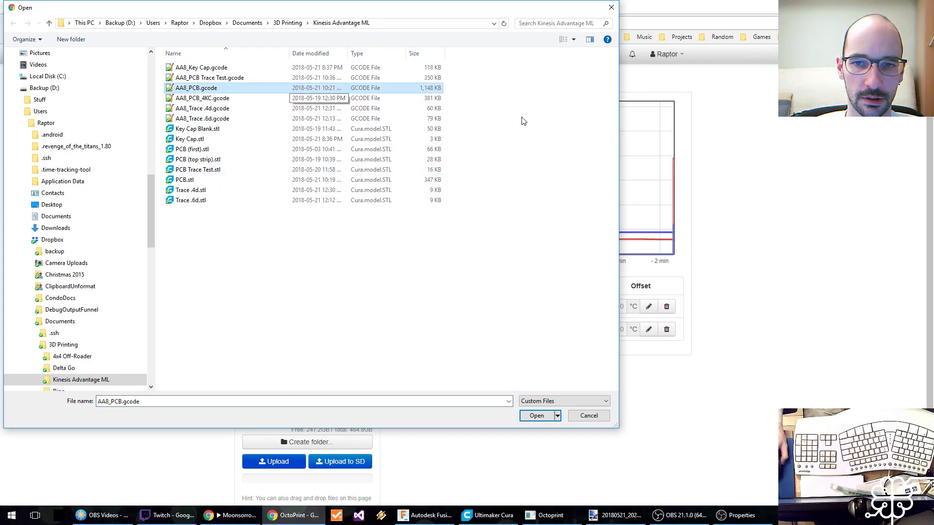
pyautogui.click(537, 416)
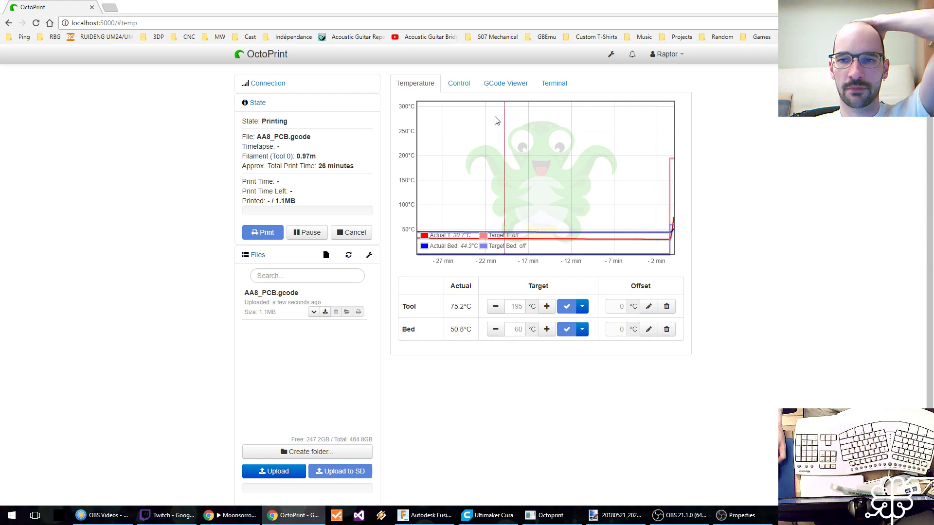
pyautogui.click(501, 88)
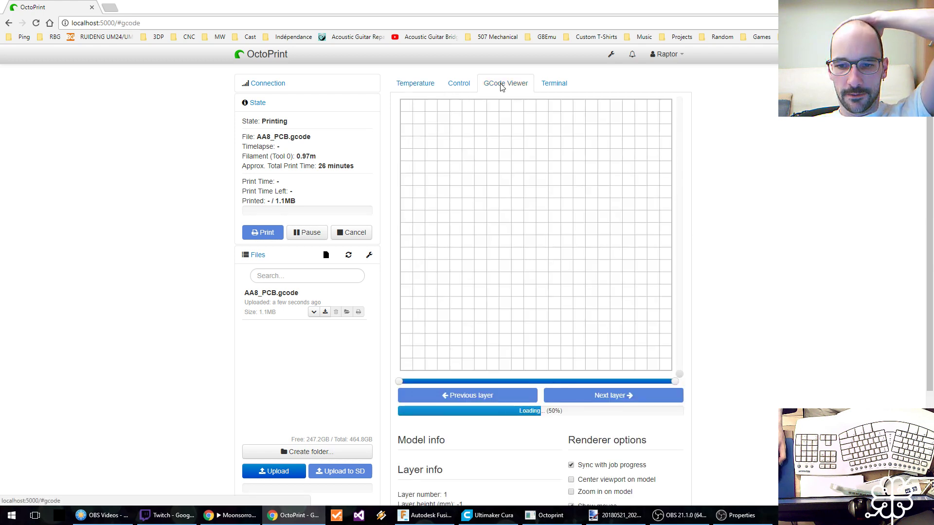
pyautogui.click(417, 83)
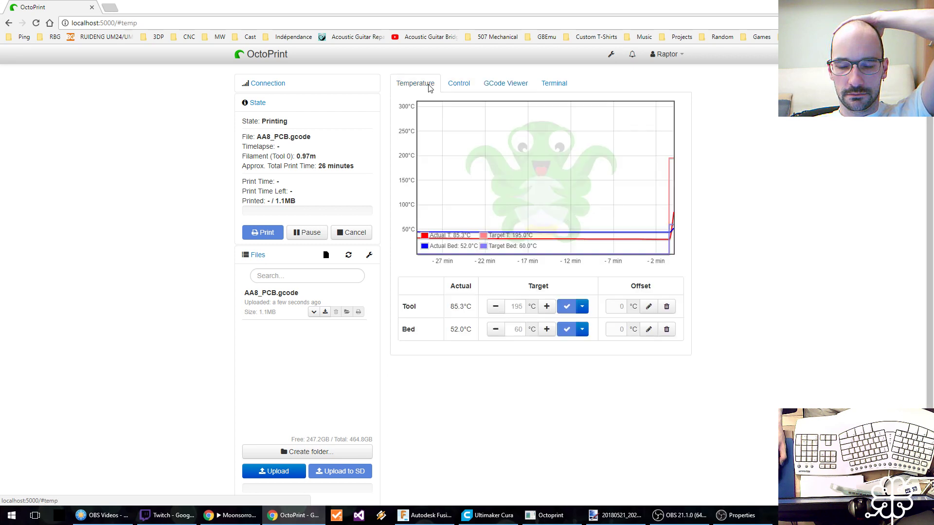